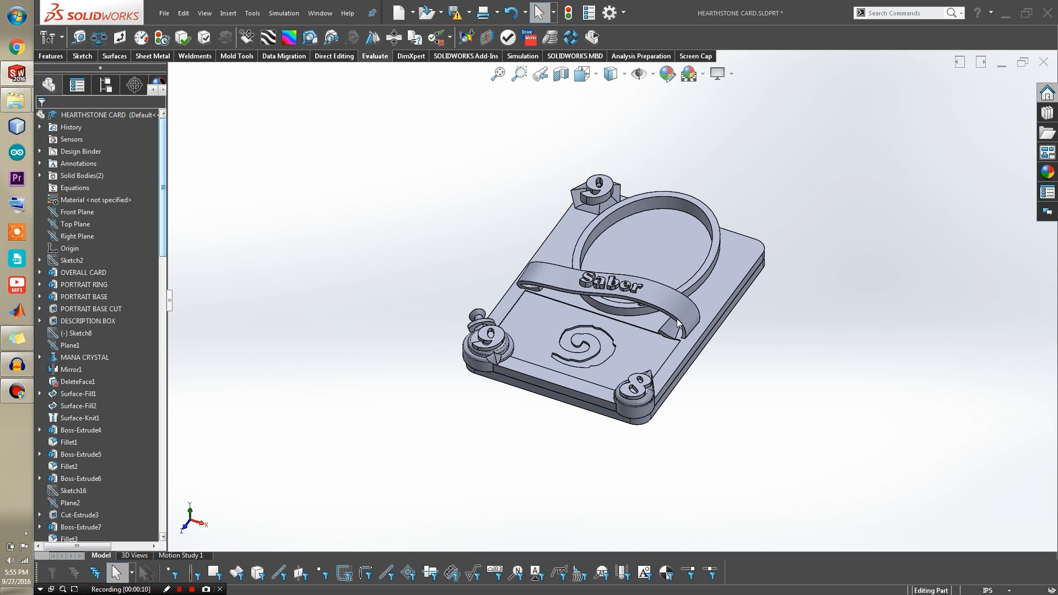
# Step: Examine the finished card model, including its portrait ring, name banner, swirl emblem and corner numbers
pyautogui.moveTo(555, 359); pyautogui.dragTo(600, 324, button='middle')
pyautogui.scroll(-5, 606, 358)
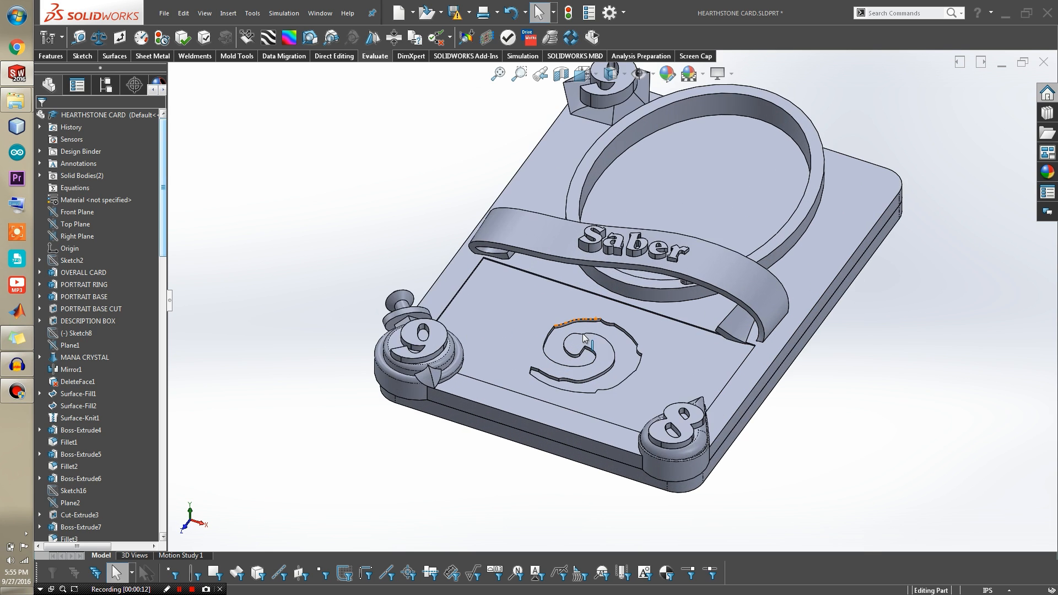
pyautogui.scroll(4, 609, 364)
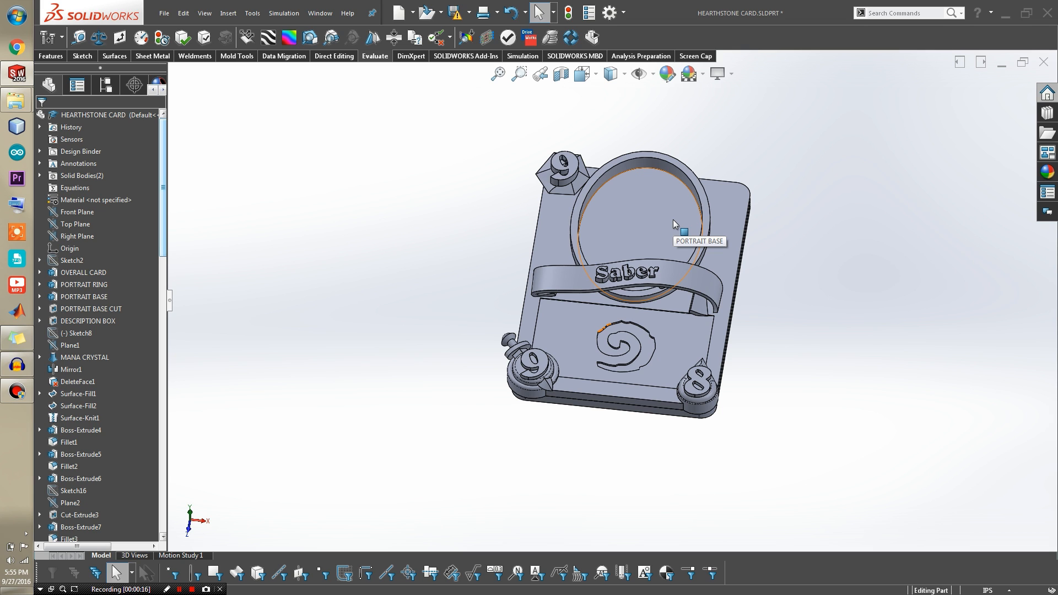
pyautogui.scroll(-3, 663, 240)
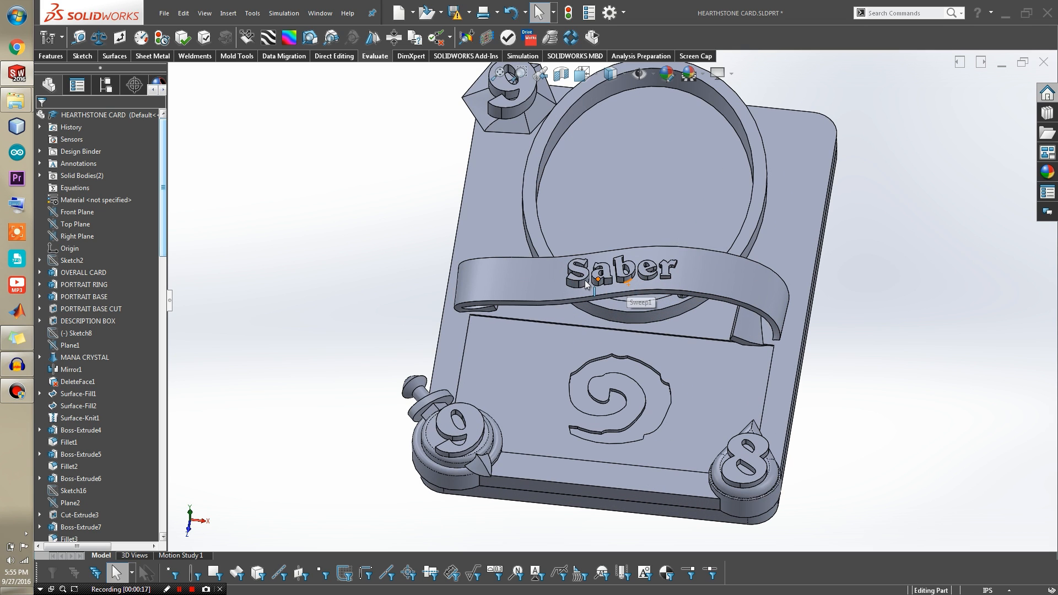
pyautogui.moveTo(636, 293); pyautogui.dragTo(578, 332, button='middle')
pyautogui.scroll(4, 579, 333)
pyautogui.scroll(-1, 553, 266)
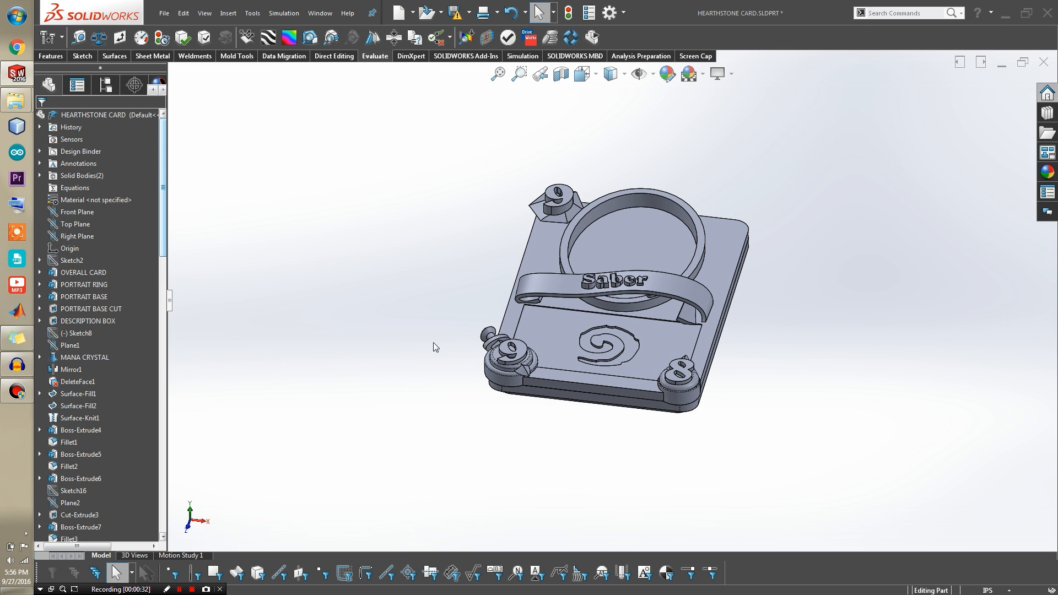
# Step: Roll the feature history back to just after Sketch2, before the OVERALL CARD feature
pyautogui.scroll(-20, 74, 335)
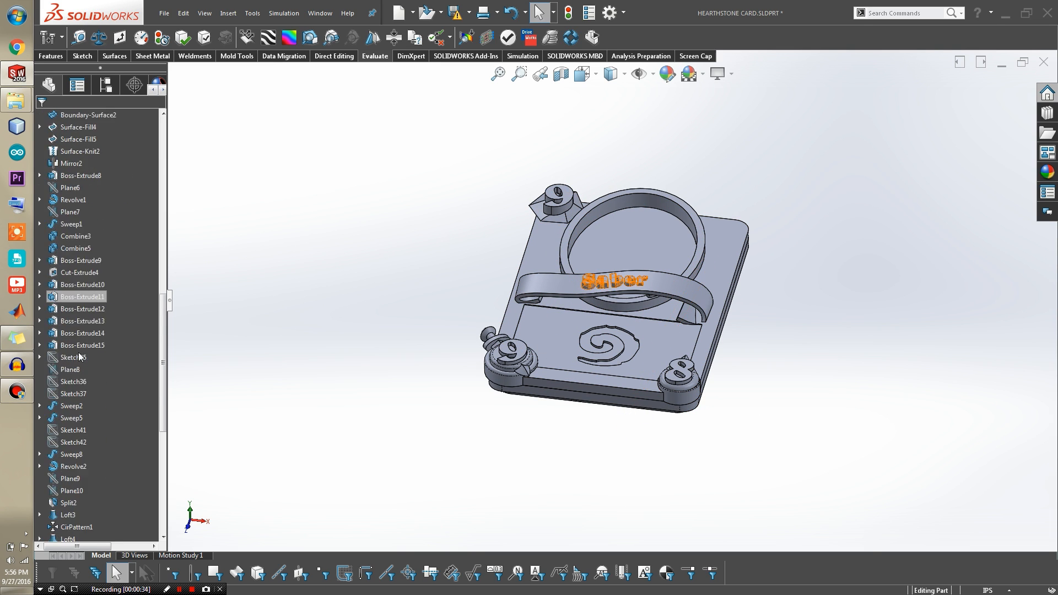
pyautogui.scroll(-3, 123, 431)
pyautogui.moveTo(122, 481)
pyautogui.mouseDown()
pyautogui.moveTo(83, 170)
pyautogui.moveTo(82, 376)
pyautogui.moveTo(96, 115)
pyautogui.moveTo(95, 275)
pyautogui.moveTo(103, 253)
pyautogui.moveTo(137, 266)
pyautogui.mouseUp()
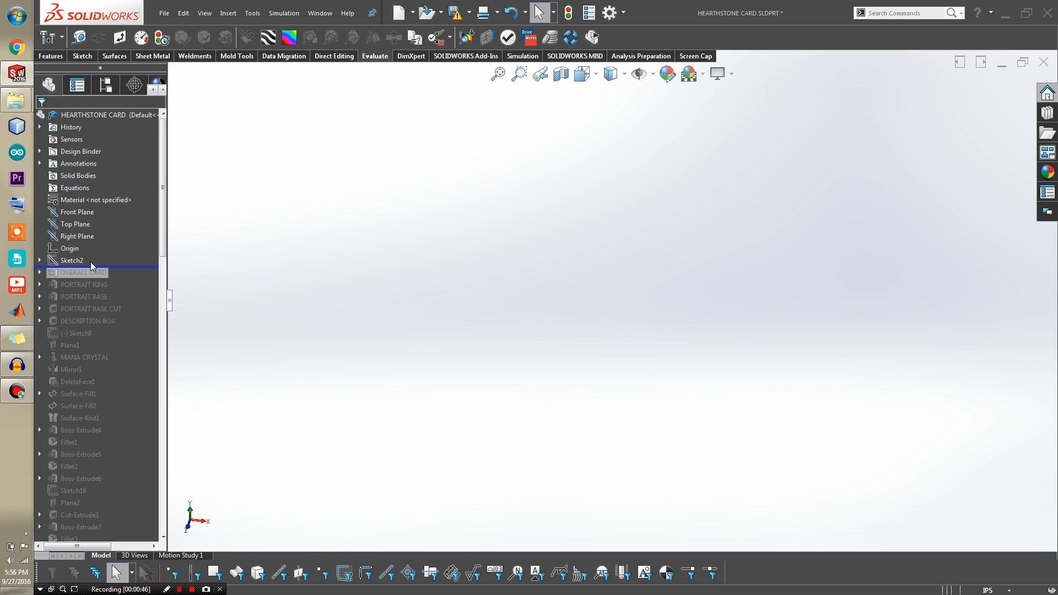
# Step: Show Sketch2 with the reference card picture and view it from above
pyautogui.click(73, 259)
pyautogui.click(83, 239)
pyautogui.scroll(2, 667, 287)
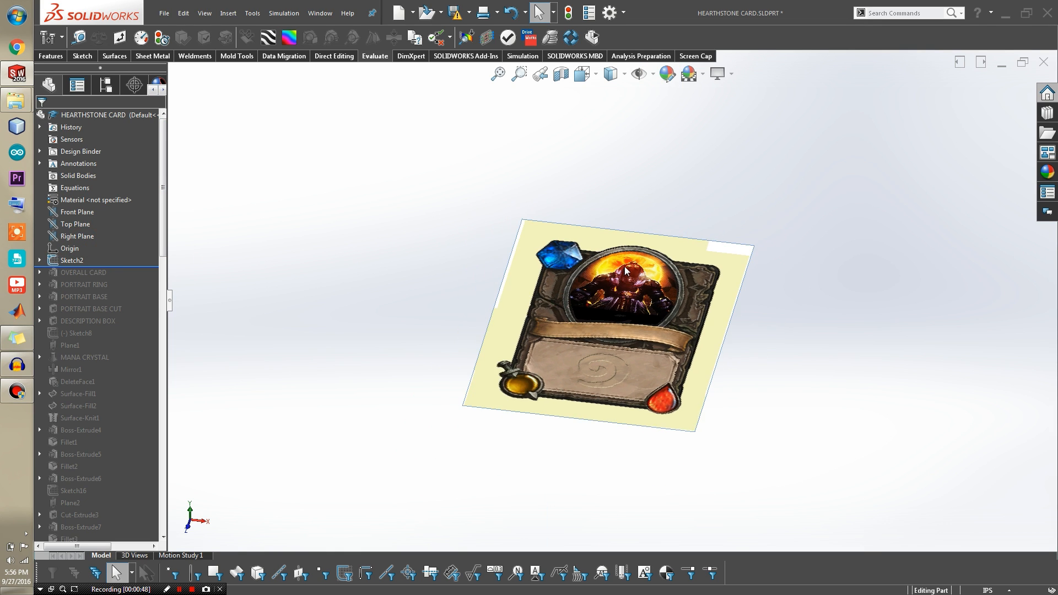
pyautogui.scroll(-4, 667, 287)
pyautogui.moveTo(666, 287); pyautogui.dragTo(640, 392, button='middle')
pyautogui.scroll(3, 640, 393)
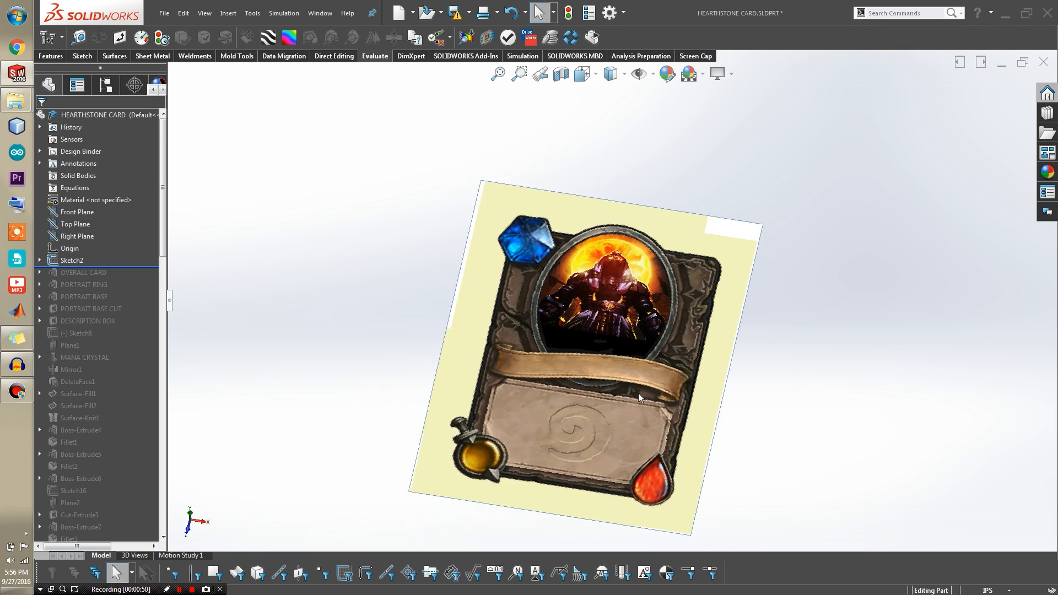
pyautogui.scroll(-4, 581, 413)
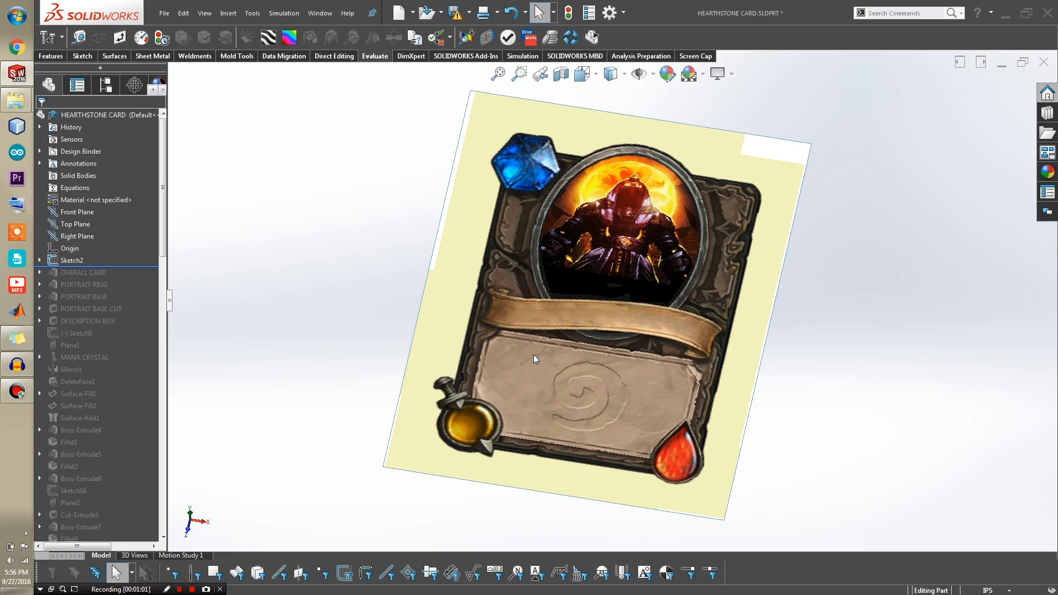
# Step: Roll the feature history forward to include the OVERALL CARD extrusion and view the card blank over the reference picture
pyautogui.click(127, 267)
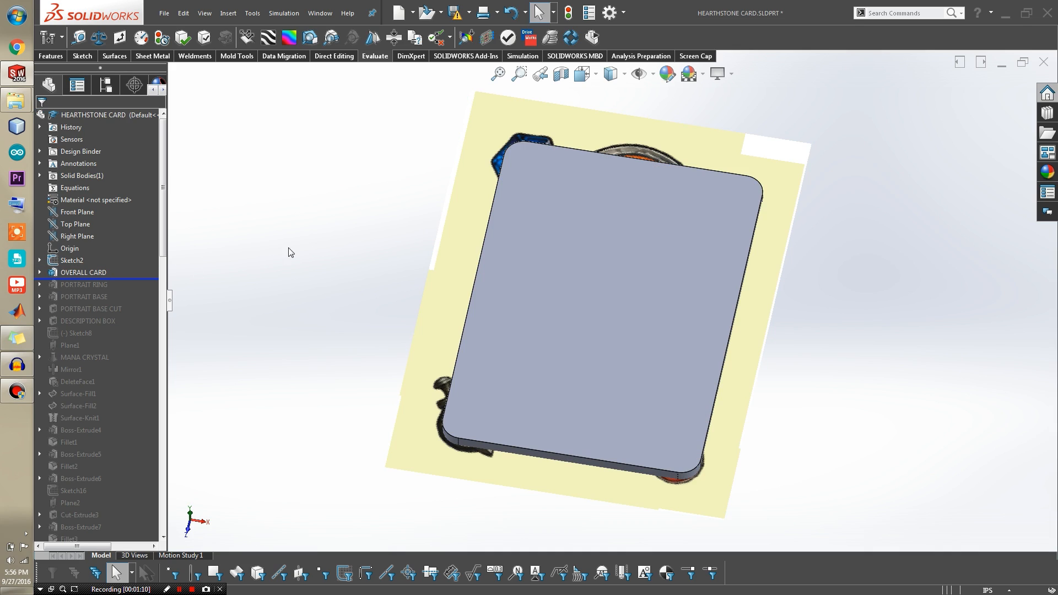
pyautogui.scroll(3, 551, 248)
pyautogui.scroll(-3, 671, 274)
pyautogui.scroll(3, 654, 338)
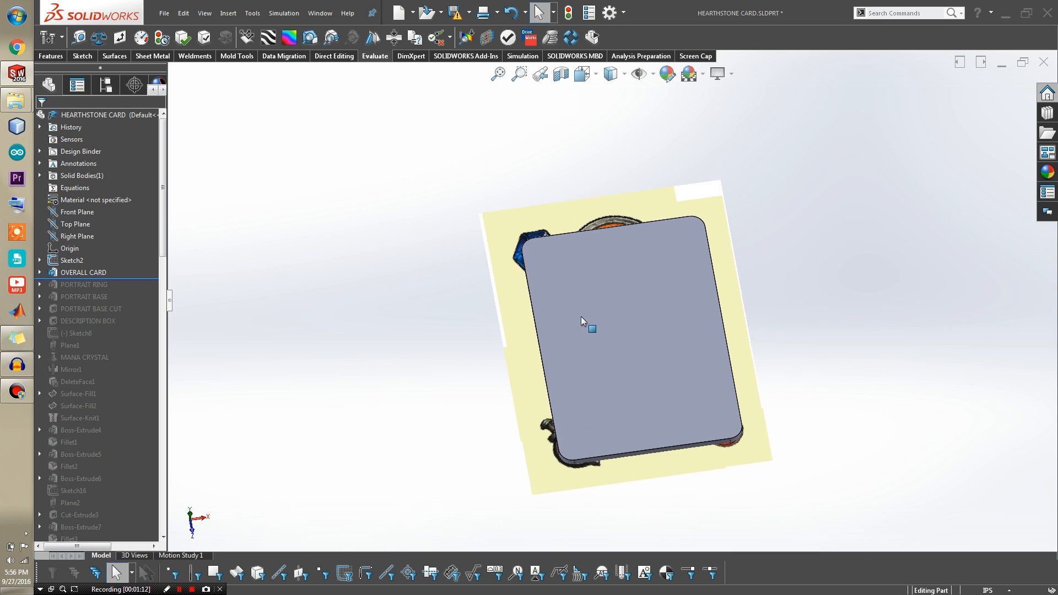
# Step: Select Sketch1 under the OVERALL CARD feature and inspect its outline dimensions, corner radius and the card's thickness
pyautogui.click(39, 272)
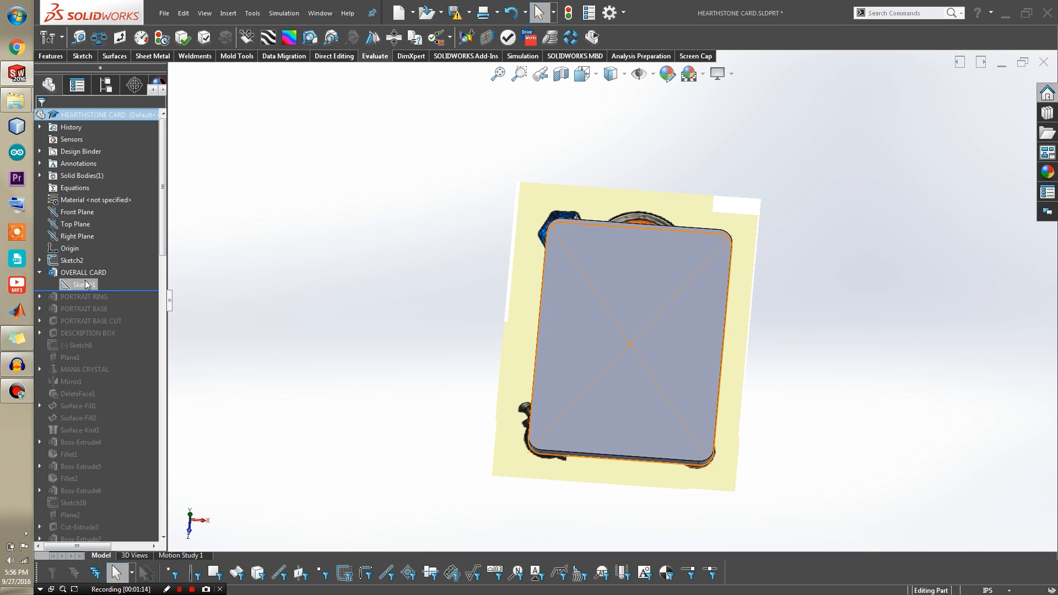
pyautogui.click(84, 285)
pyautogui.moveTo(584, 285)
pyautogui.mouseDown(button='middle')
pyautogui.moveTo(632, 331)
pyautogui.moveTo(628, 388)
pyautogui.mouseUp(button='middle')
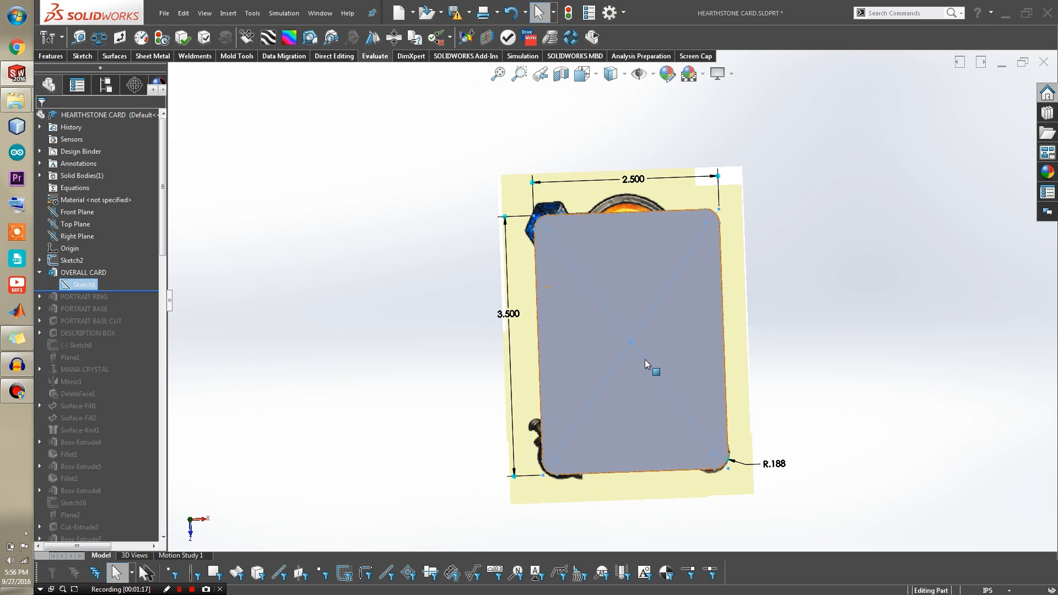
pyautogui.press('f')
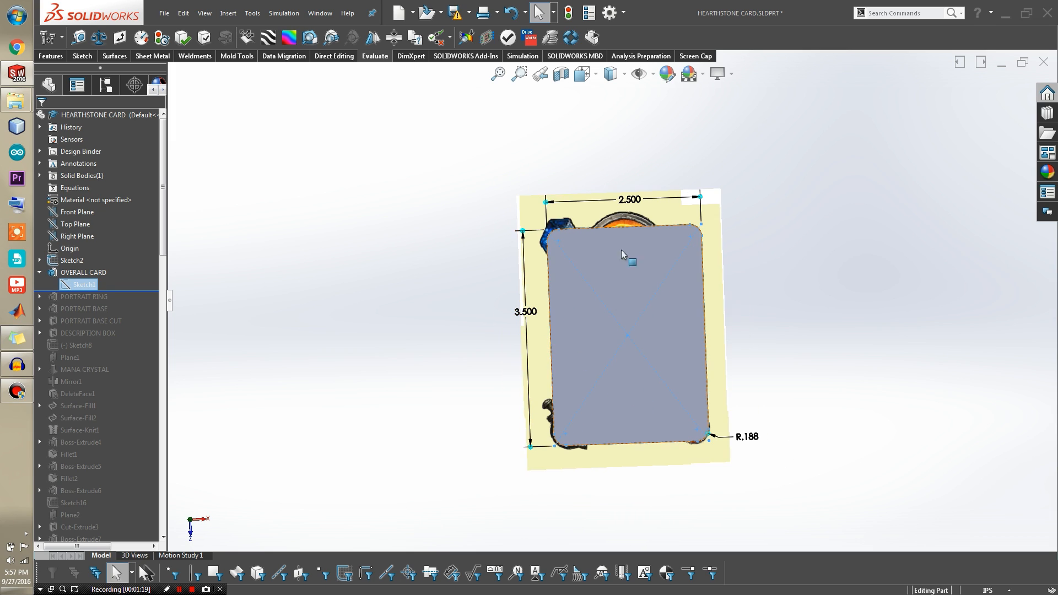
pyautogui.scroll(-5, 728, 463)
pyautogui.moveTo(673, 388); pyautogui.dragTo(551, 309, button='middle')
pyautogui.scroll(-1, 730, 406)
pyautogui.scroll(-1, 753, 409)
pyautogui.scroll(2, 623, 370)
pyautogui.scroll(-2, 623, 370)
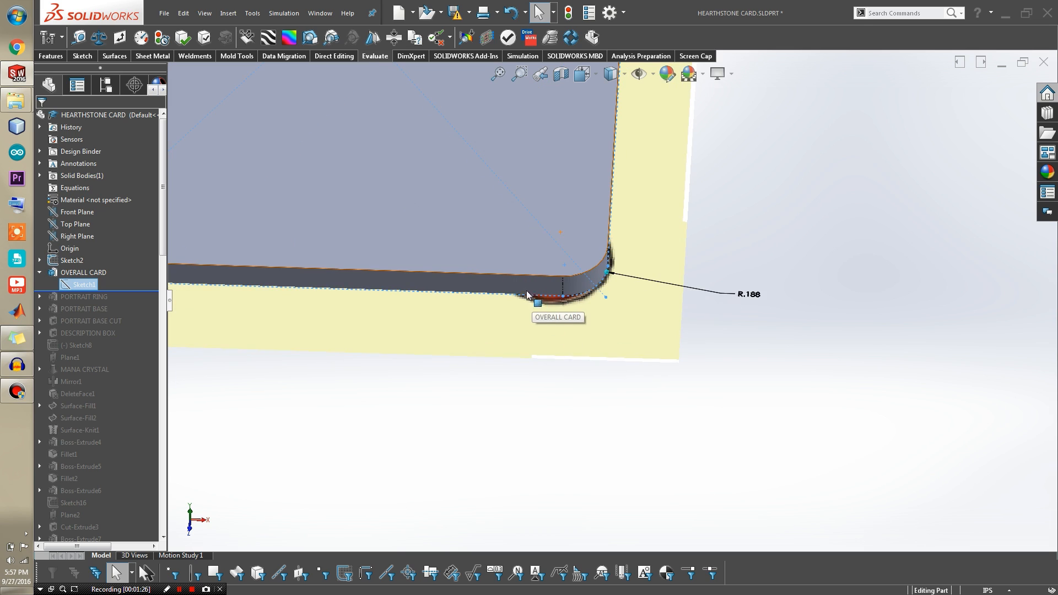
# Step: Roll the feature history forward to include the PORTRAIT RING feature and view the ring on the card
pyautogui.moveTo(112, 291); pyautogui.dragTo(112, 303)
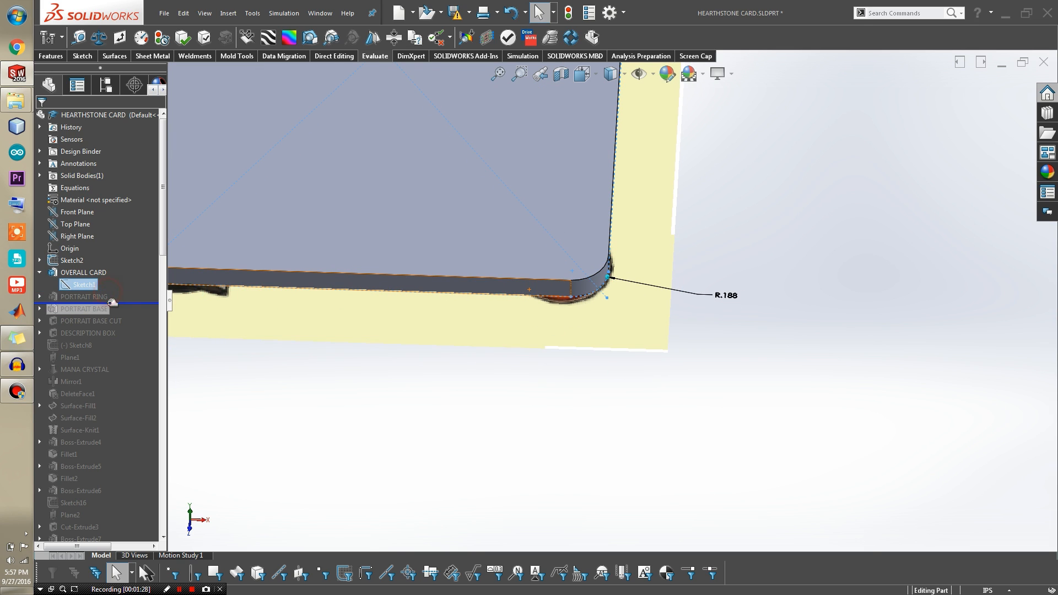
pyautogui.scroll(4, 303, 276)
pyautogui.scroll(-2, 518, 184)
pyautogui.scroll(-1, 520, 184)
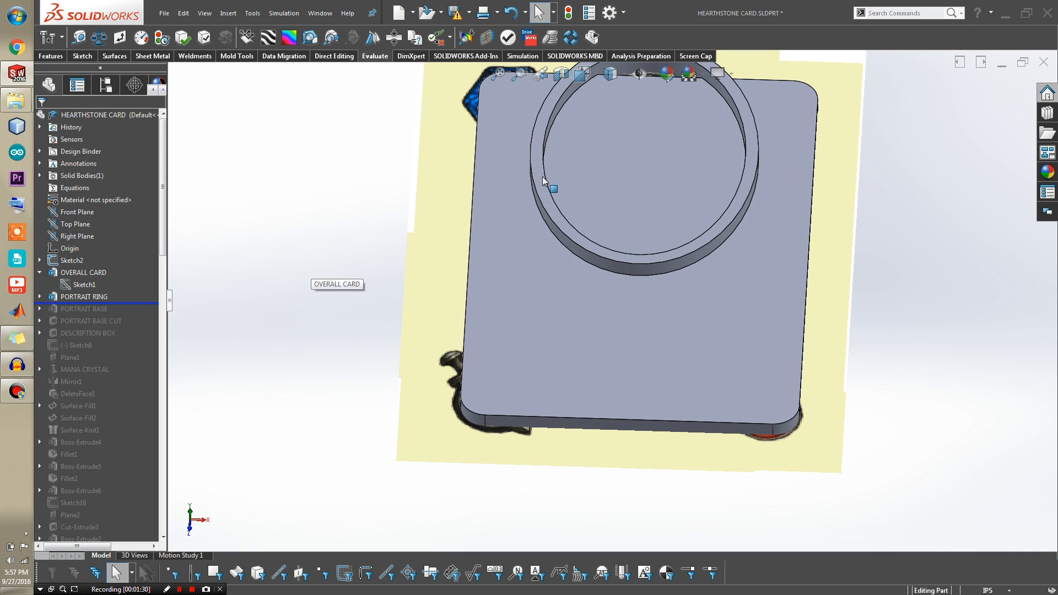
pyautogui.scroll(3, 567, 179)
pyautogui.scroll(-4, 601, 187)
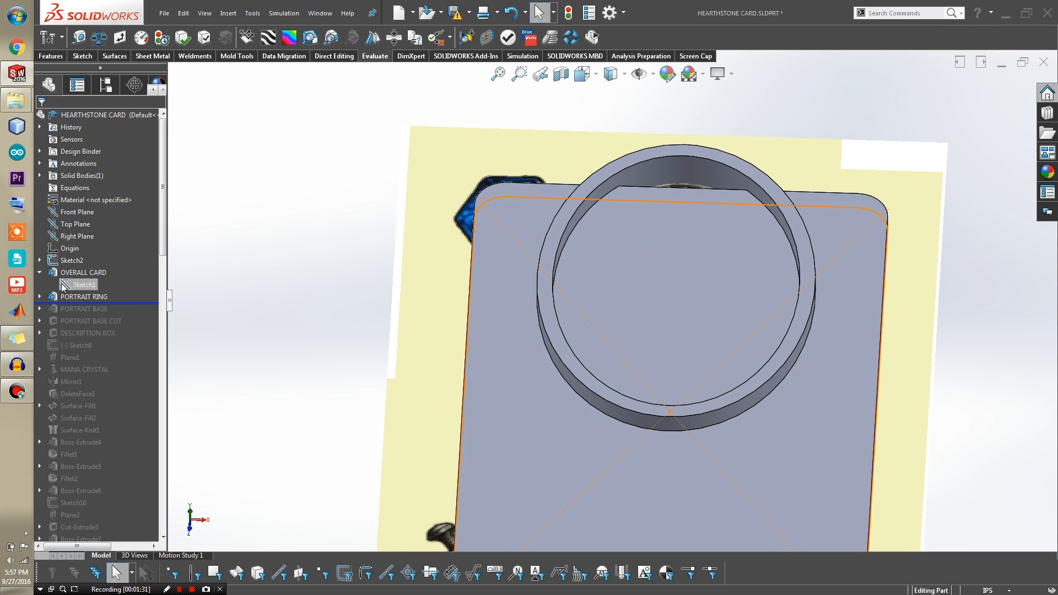
# Step: Hide the card's solid body to check the reference picture beneath it and show the body again
pyautogui.click(97, 271)
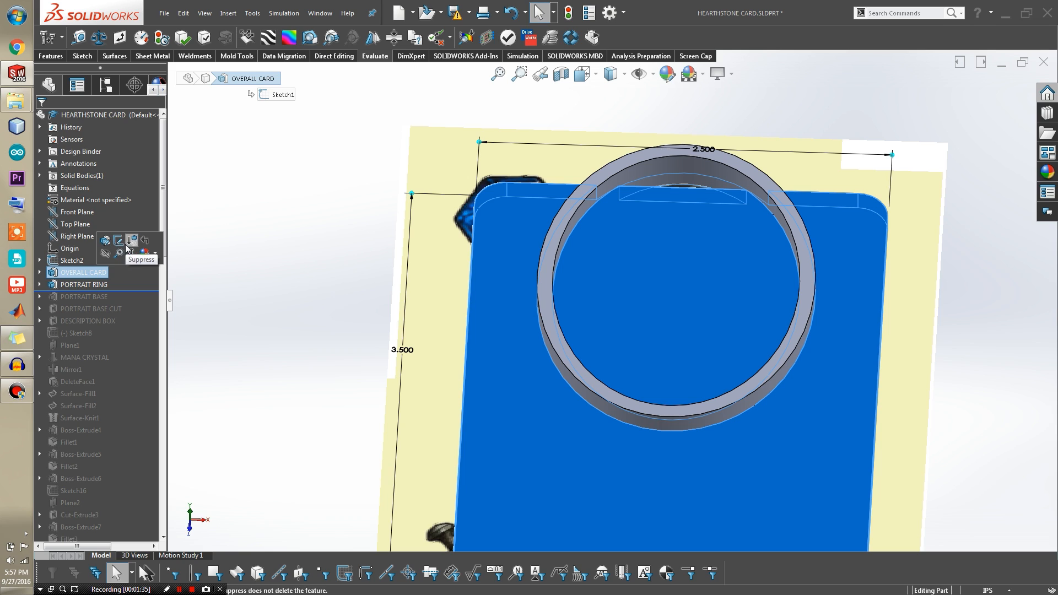
pyautogui.click(72, 272)
pyautogui.click(54, 272)
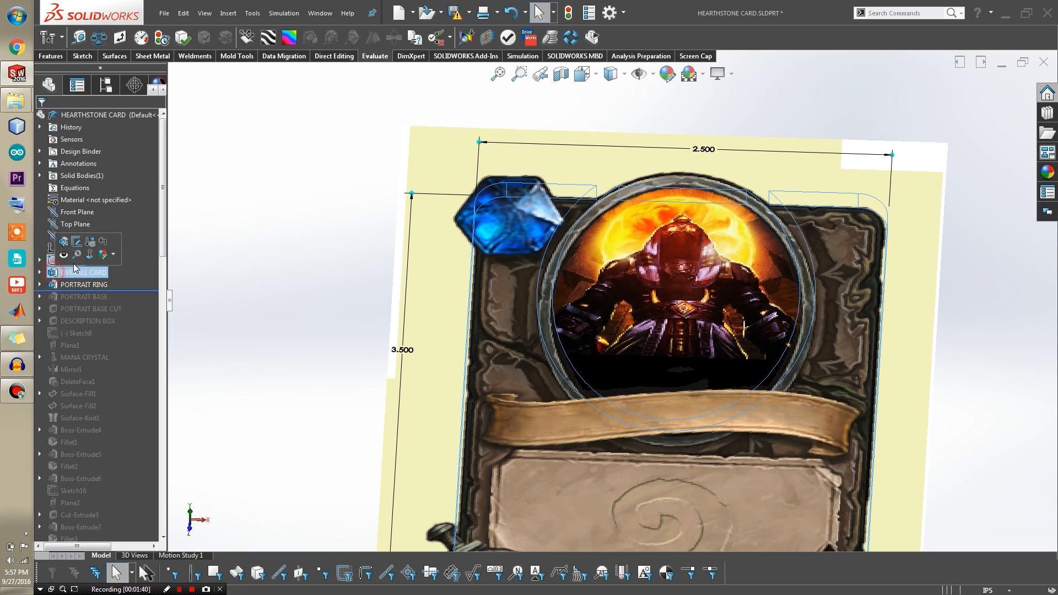
pyautogui.click(66, 254)
pyautogui.click(444, 190)
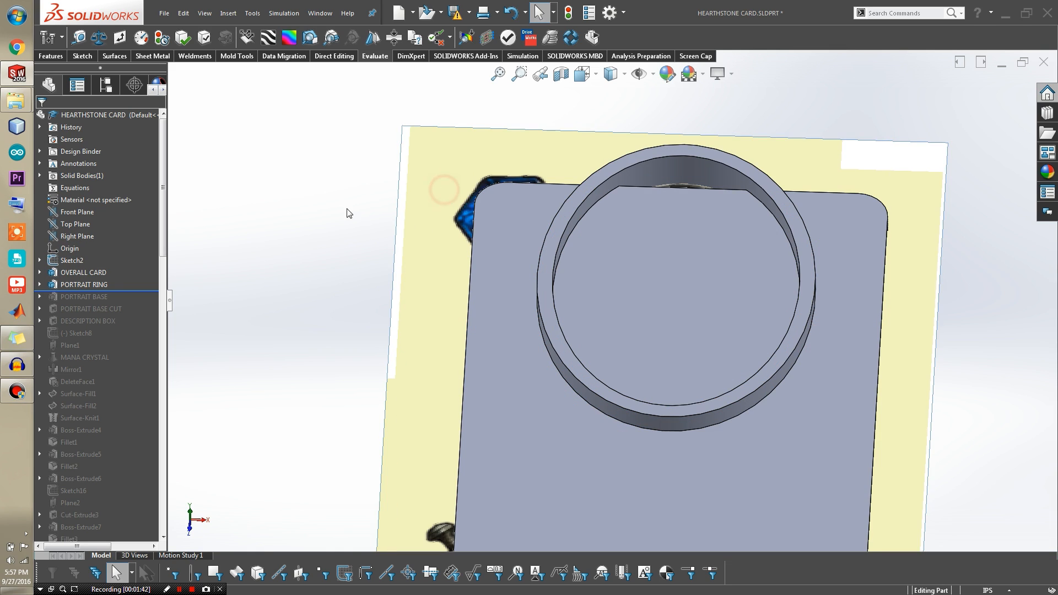
pyautogui.click(328, 202)
# Step: Hide the card's solid body and examine Sketch3 of the PORTRAIT RING feature over the reference picture
pyautogui.scroll(3, 518, 245)
pyautogui.scroll(-1, 533, 249)
pyautogui.click(556, 265)
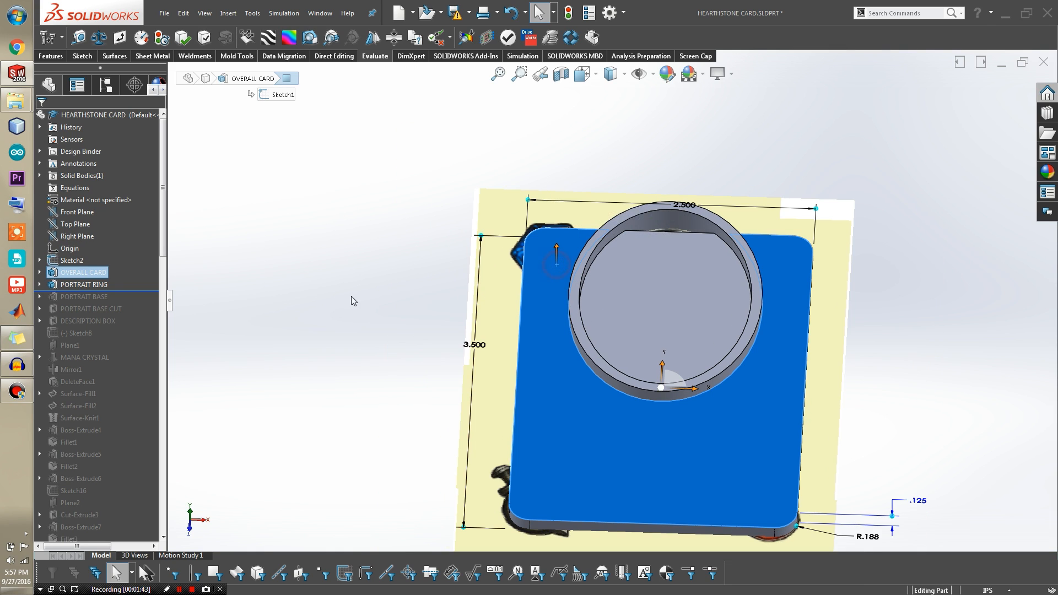
pyautogui.click(65, 273)
pyautogui.click(67, 264)
pyautogui.scroll(1, 659, 250)
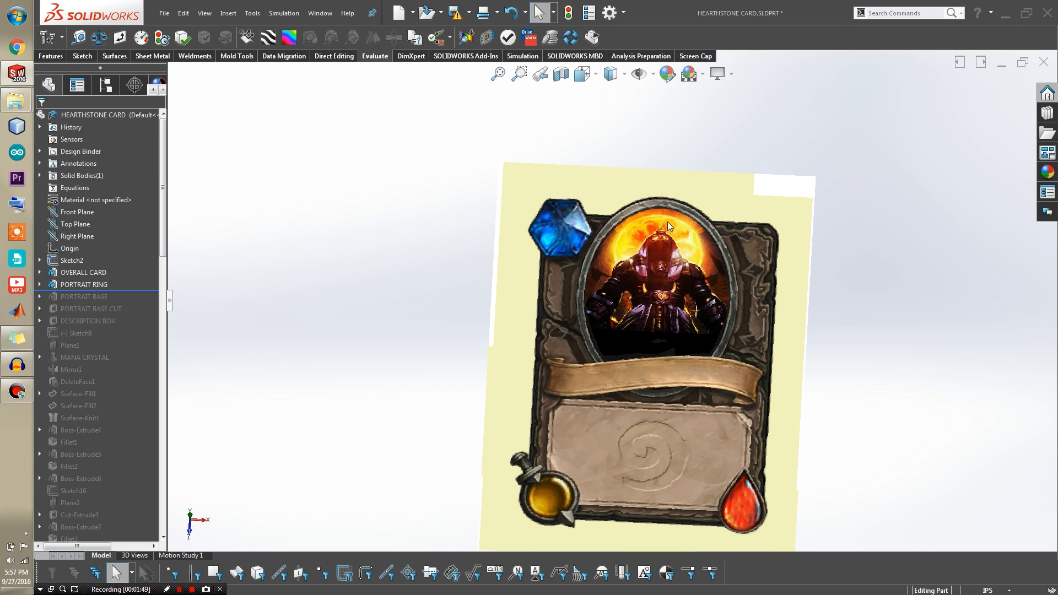
pyautogui.click(39, 285)
pyautogui.click(82, 296)
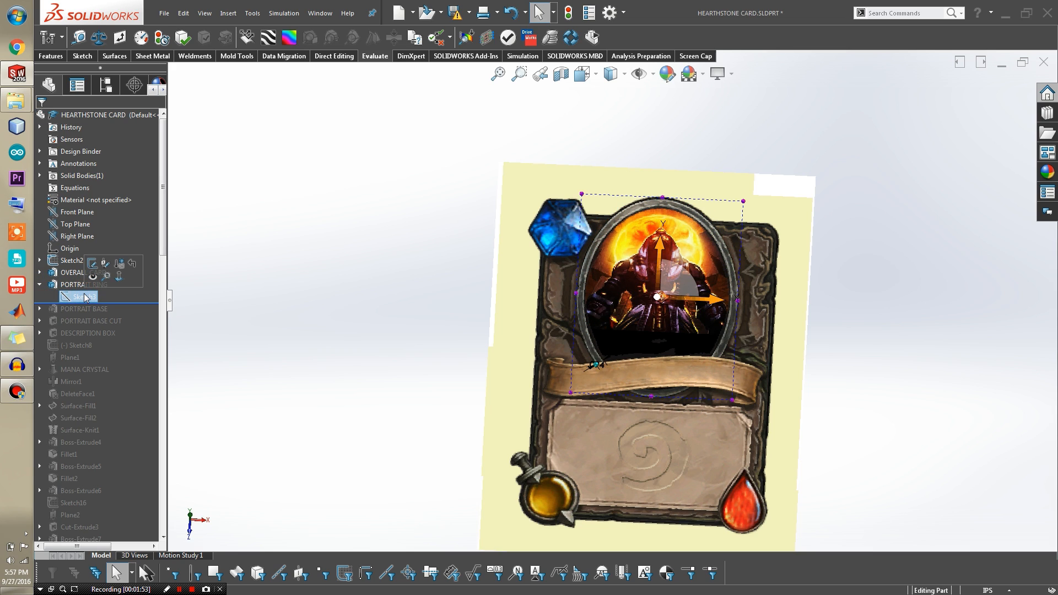
# Step: Show the hidden solid body again through the PORTRAIT RING feature and clear the selection
pyautogui.click(72, 284)
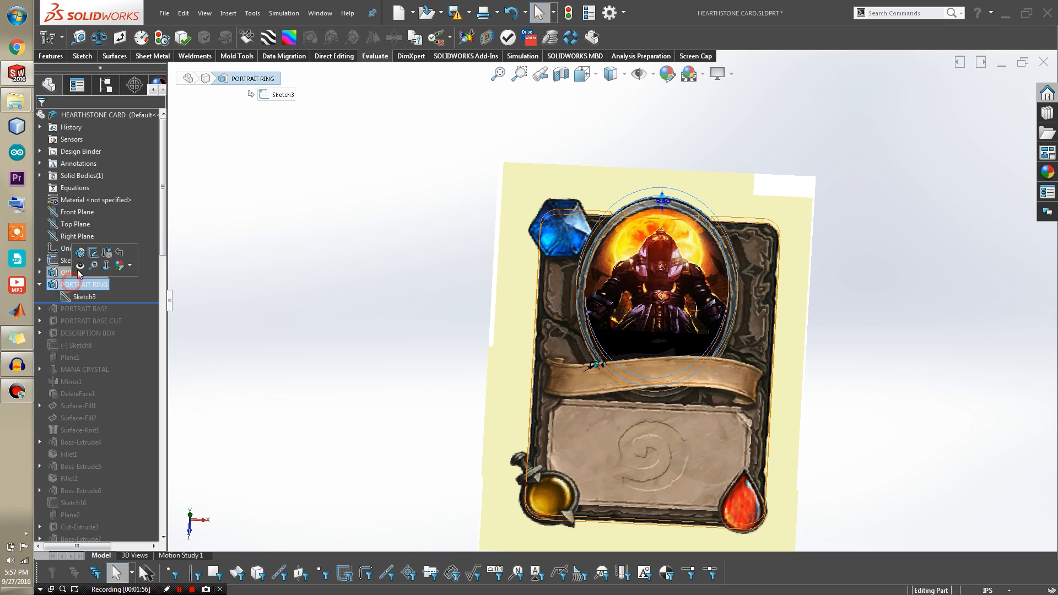
pyautogui.click(78, 269)
pyautogui.click(308, 312)
# Step: Examine the portrait ring from the side, checking its lower edge and height against the card's side face
pyautogui.scroll(1, 607, 257)
pyautogui.scroll(-4, 634, 254)
pyautogui.moveTo(661, 262); pyautogui.dragTo(788, 122, button='middle')
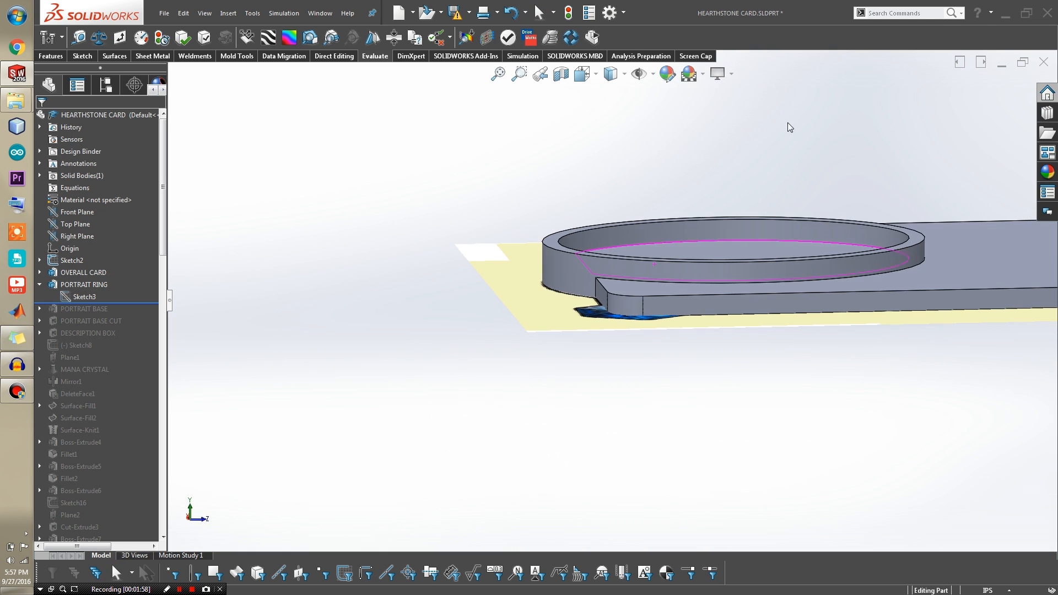
pyautogui.scroll(-3, 667, 232)
pyautogui.click(512, 342)
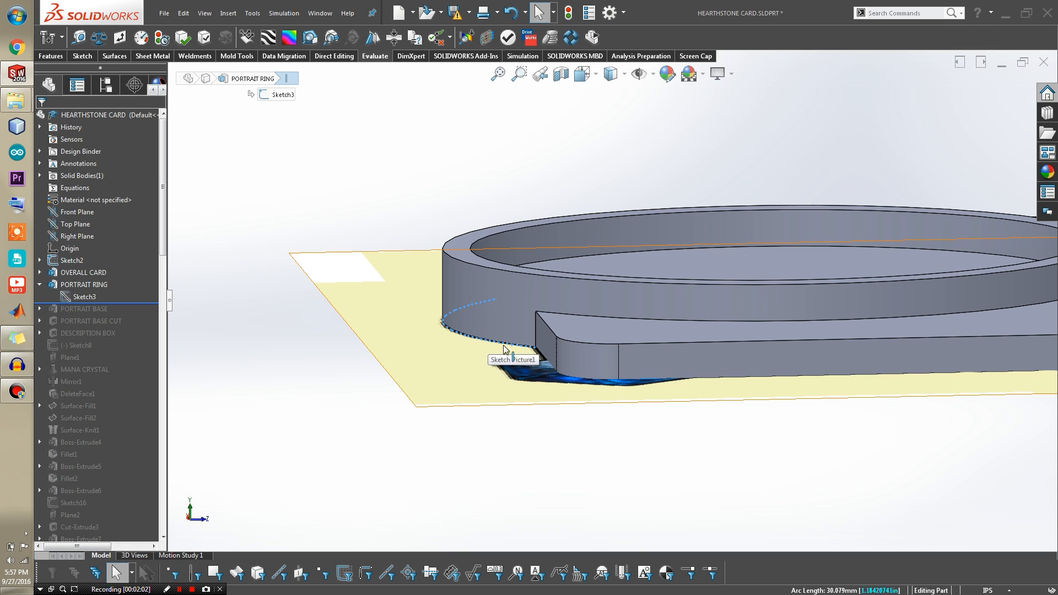
pyautogui.moveTo(596, 343); pyautogui.dragTo(588, 369, button='middle')
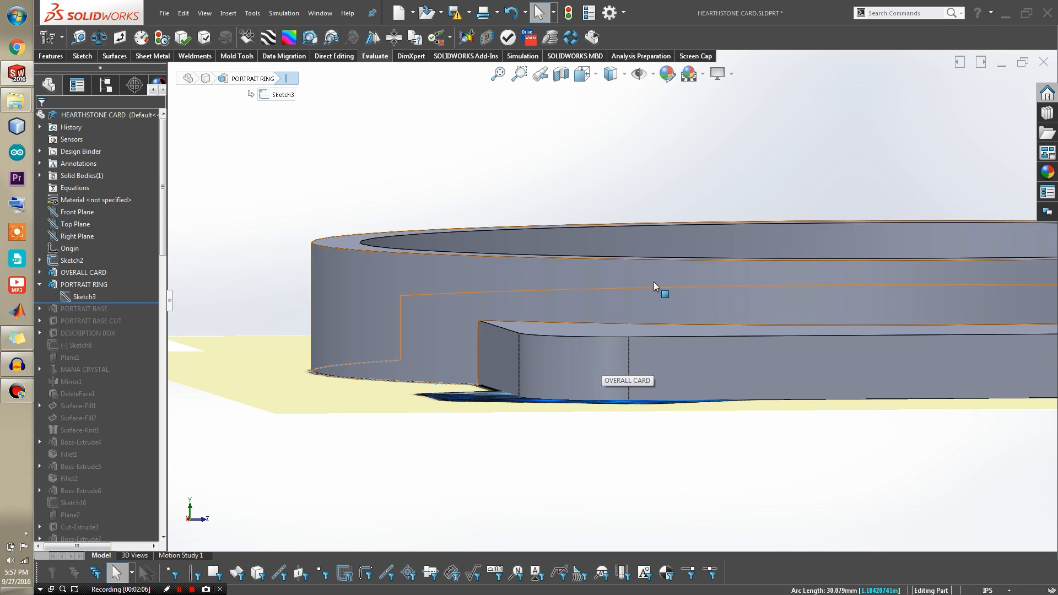
pyautogui.click(685, 359)
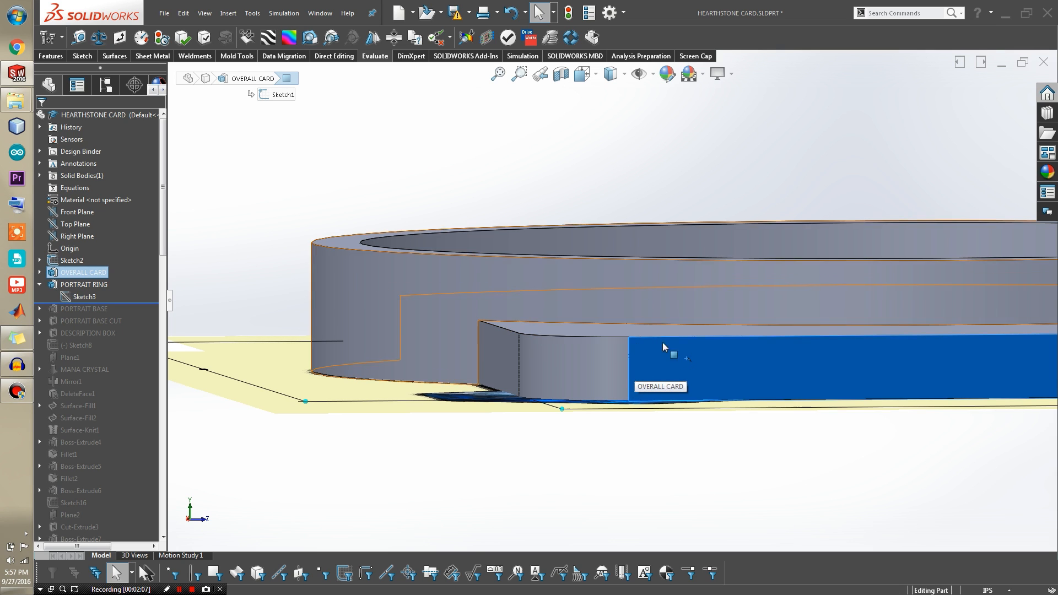
pyautogui.scroll(5, 452, 359)
pyautogui.moveTo(683, 270); pyautogui.dragTo(601, 331, button='middle')
pyautogui.scroll(4, 602, 331)
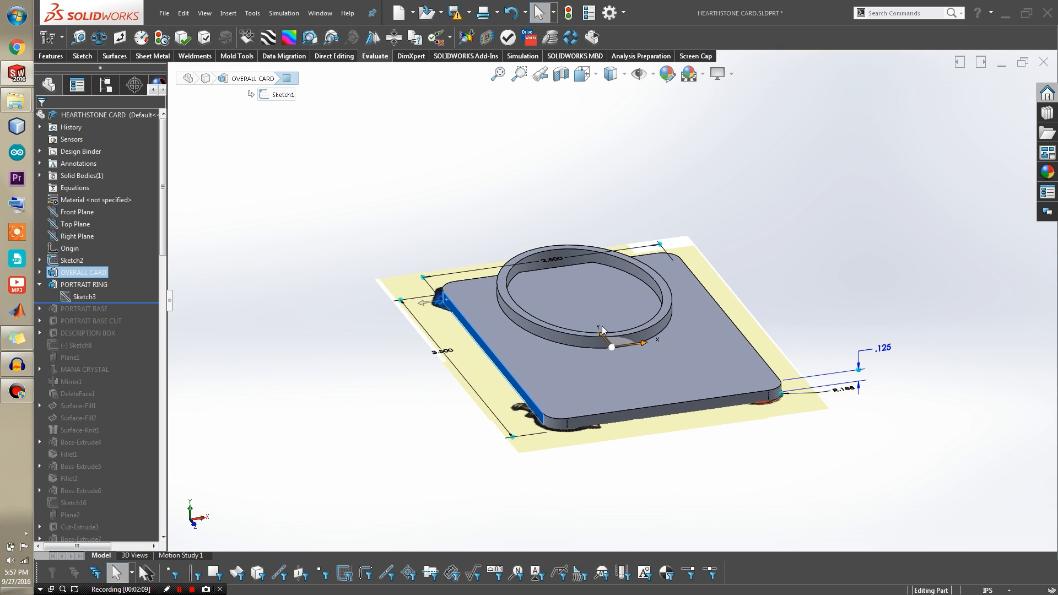
pyautogui.scroll(1, 602, 331)
pyautogui.click(807, 275)
pyautogui.scroll(-2, 600, 266)
pyautogui.moveTo(583, 276); pyautogui.dragTo(558, 371, button='middle')
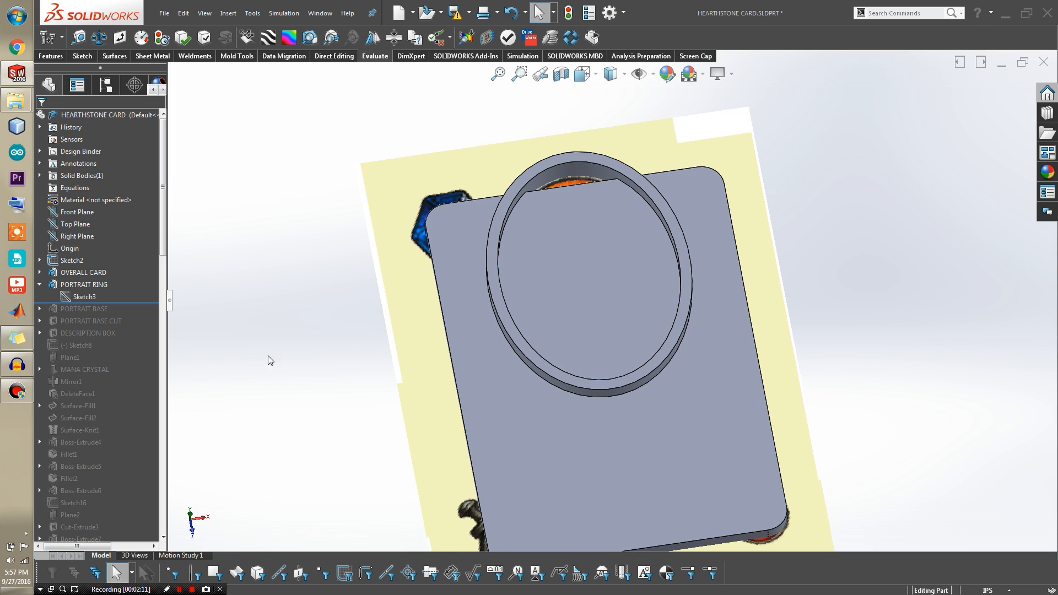
# Step: Roll the feature history forward to include the PORTRAIT BASE feature and view the ring's overhang at the card edge
pyautogui.moveTo(133, 303); pyautogui.dragTo(131, 314)
pyautogui.scroll(-3, 373, 229)
pyautogui.moveTo(373, 228); pyautogui.dragTo(387, 121, button='middle')
pyautogui.click(387, 121)
# Step: Roll the feature history forward to include PORTRAIT BASE CUT and inspect the surface inside the ring
pyautogui.moveTo(149, 316)
pyautogui.mouseDown()
pyautogui.moveTo(143, 303)
pyautogui.moveTo(128, 323)
pyautogui.mouseUp()
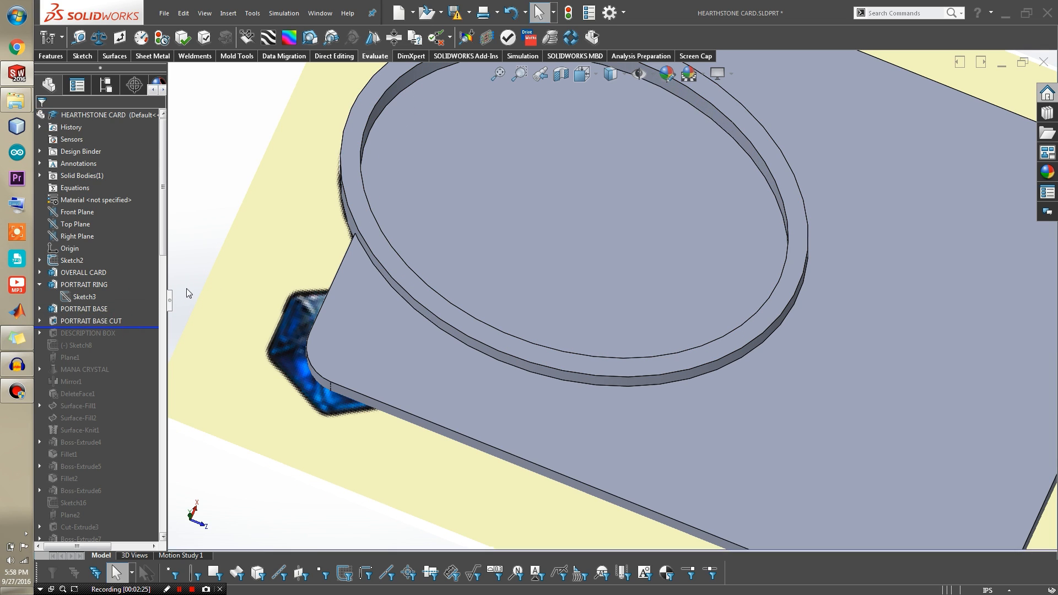
pyautogui.scroll(3, 421, 267)
pyautogui.scroll(-4, 490, 226)
pyautogui.moveTo(615, 247); pyautogui.dragTo(633, 207, button='middle')
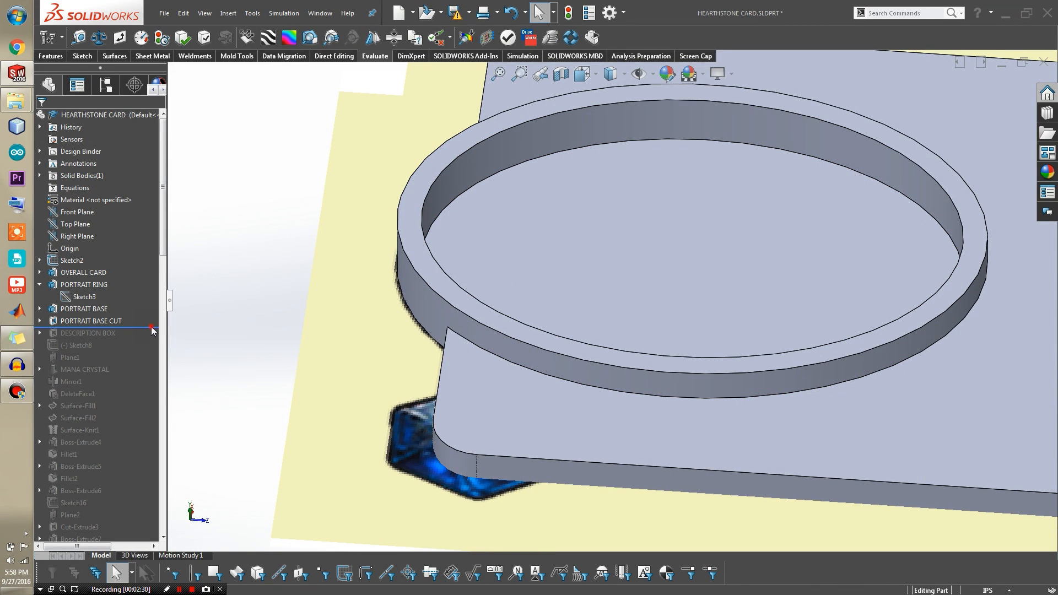
# Step: Roll the feature history back to before PORTRAIT BASE CUT and select the portrait base's face inside the ring overhang
pyautogui.moveTo(155, 328); pyautogui.dragTo(155, 316)
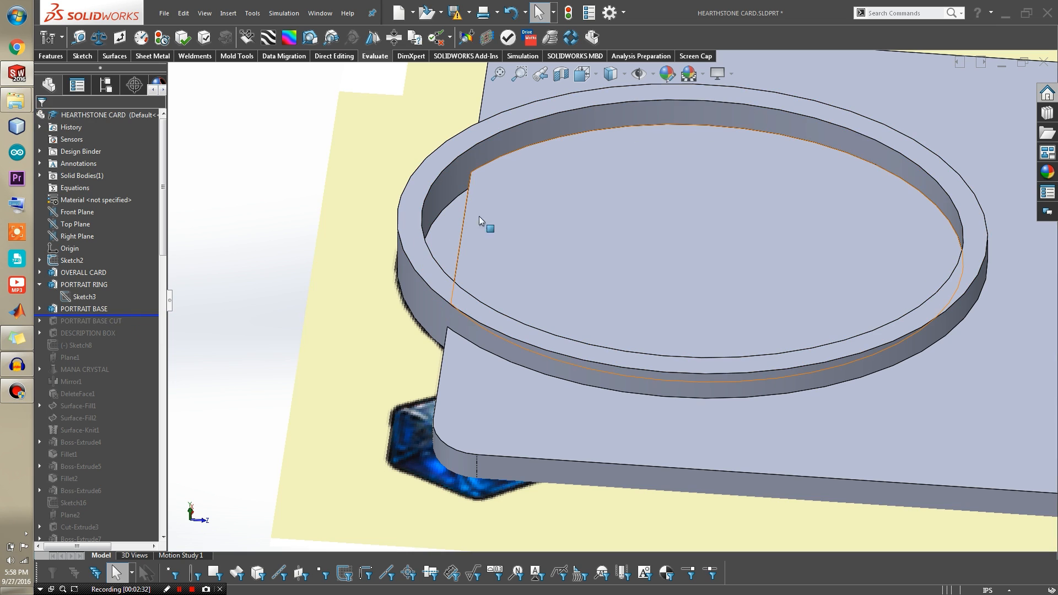
pyautogui.click(454, 233)
pyautogui.moveTo(455, 234)
pyautogui.mouseDown(button='middle')
pyautogui.moveTo(517, 247)
pyautogui.moveTo(463, 239)
pyautogui.mouseUp(button='middle')
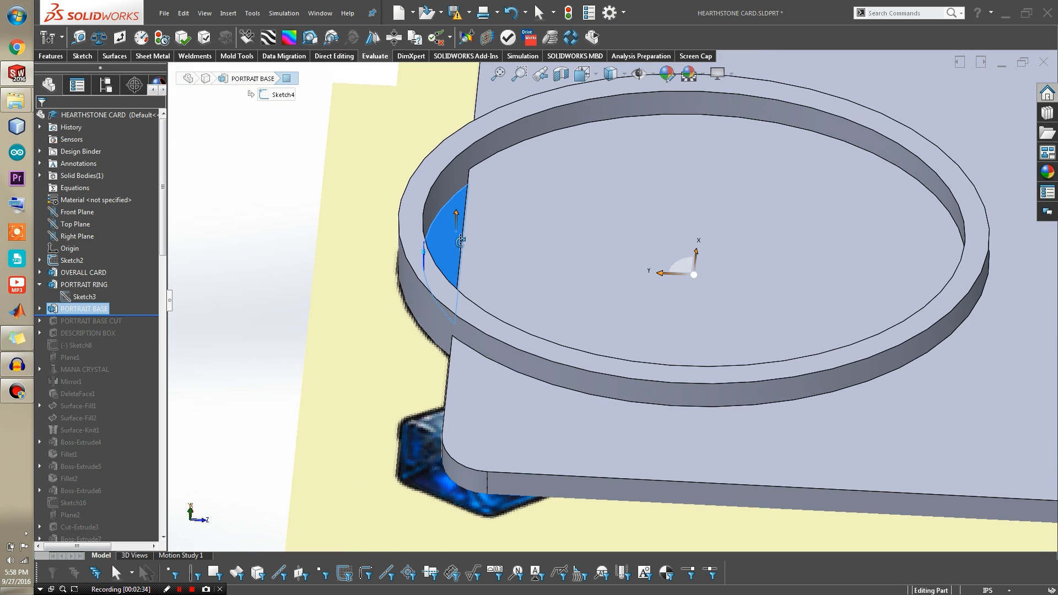
# Step: Roll the feature history forward to include PORTRAIT BASE CUT and highlight its sketch, Sketch6, inside the portrait ring
pyautogui.moveTo(122, 315); pyautogui.dragTo(118, 327)
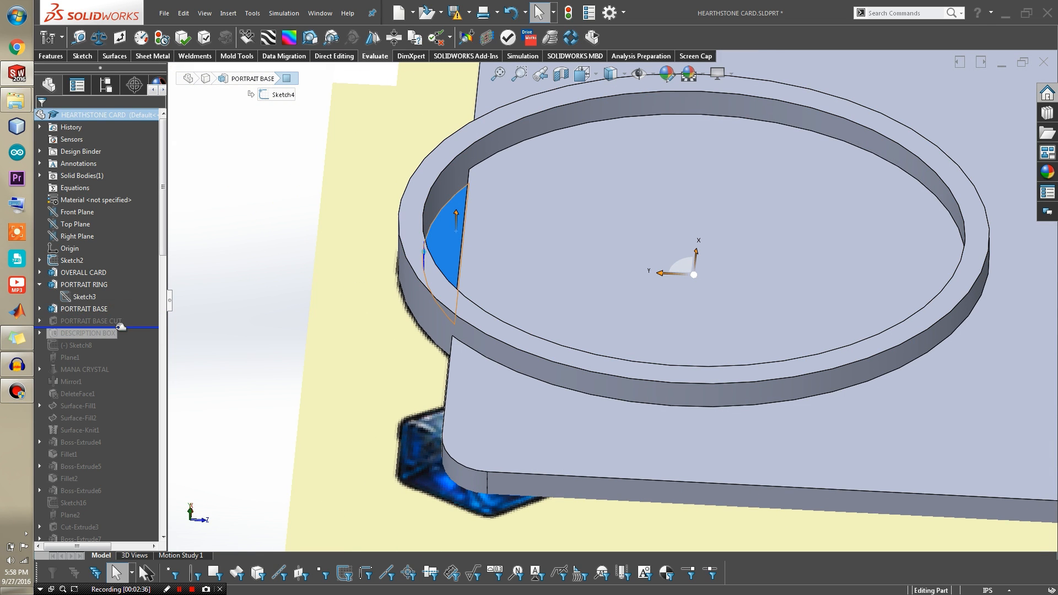
pyautogui.click(39, 321)
pyautogui.click(84, 333)
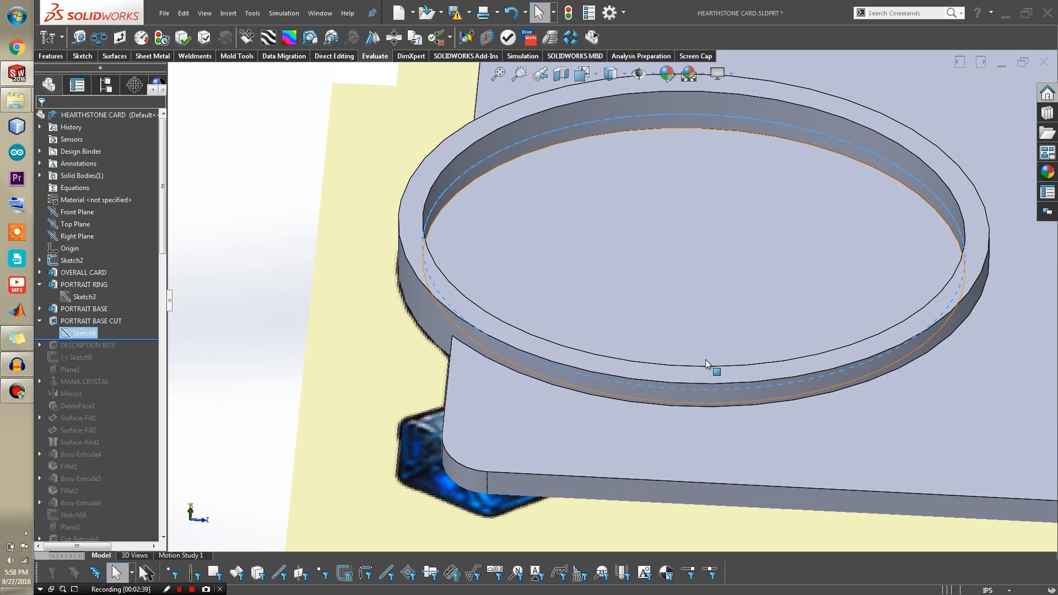
pyautogui.moveTo(814, 224); pyautogui.dragTo(711, 245, button='middle')
pyautogui.scroll(5, 716, 240)
pyautogui.scroll(-4, 723, 175)
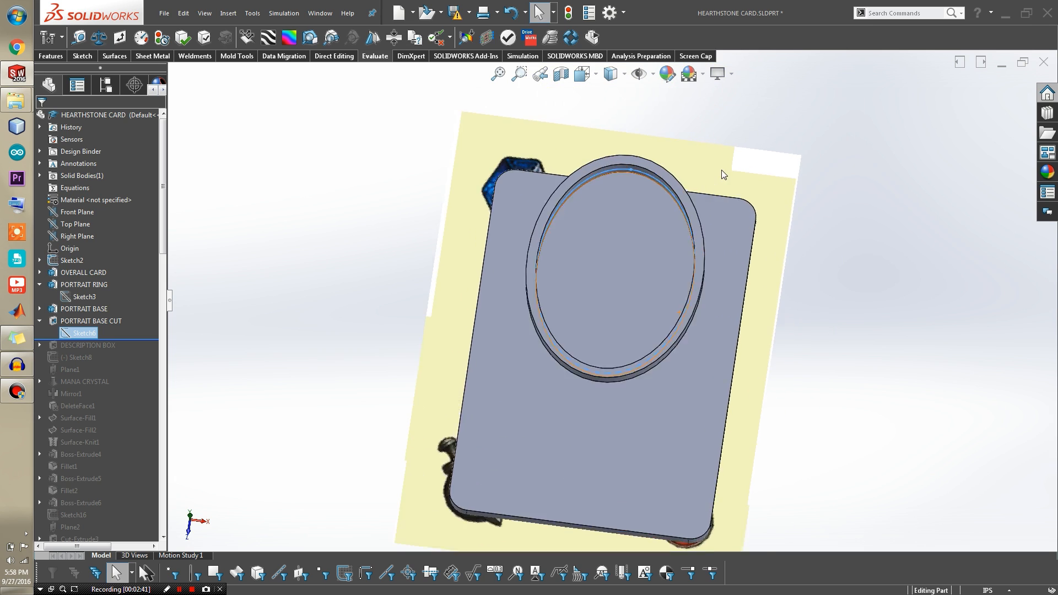
# Step: Compare the portrait base face inside the ring with the card's top face by selecting each one
pyautogui.moveTo(641, 301); pyautogui.dragTo(627, 193, button='middle')
pyautogui.scroll(-4, 631, 275)
pyautogui.moveTo(633, 338); pyautogui.dragTo(696, 298, button='middle')
pyautogui.click(668, 369)
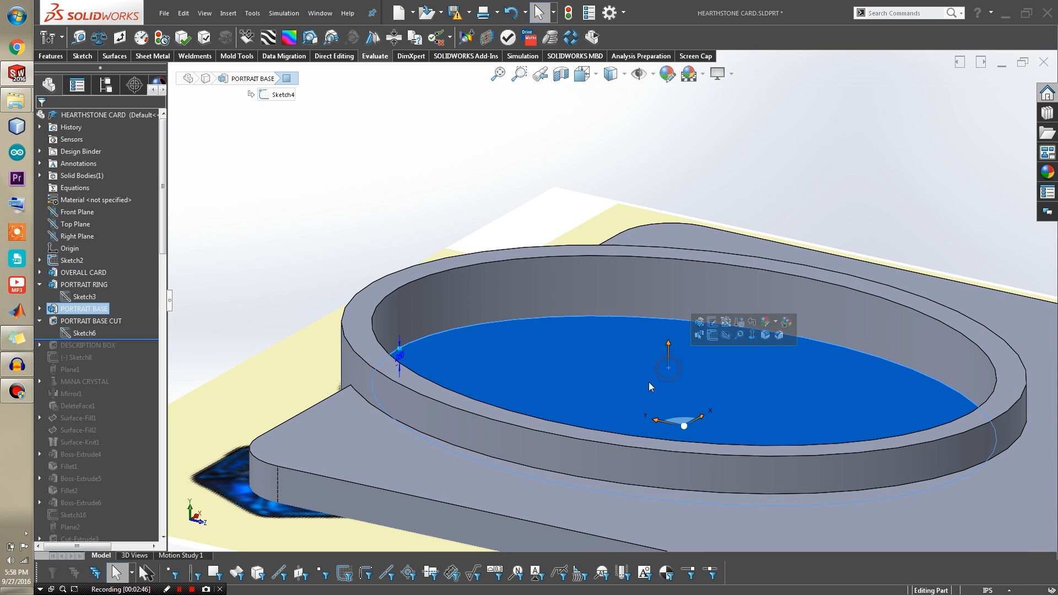
pyautogui.click(330, 457)
pyautogui.moveTo(498, 454); pyautogui.dragTo(609, 406, button='middle')
pyautogui.scroll(2, 606, 408)
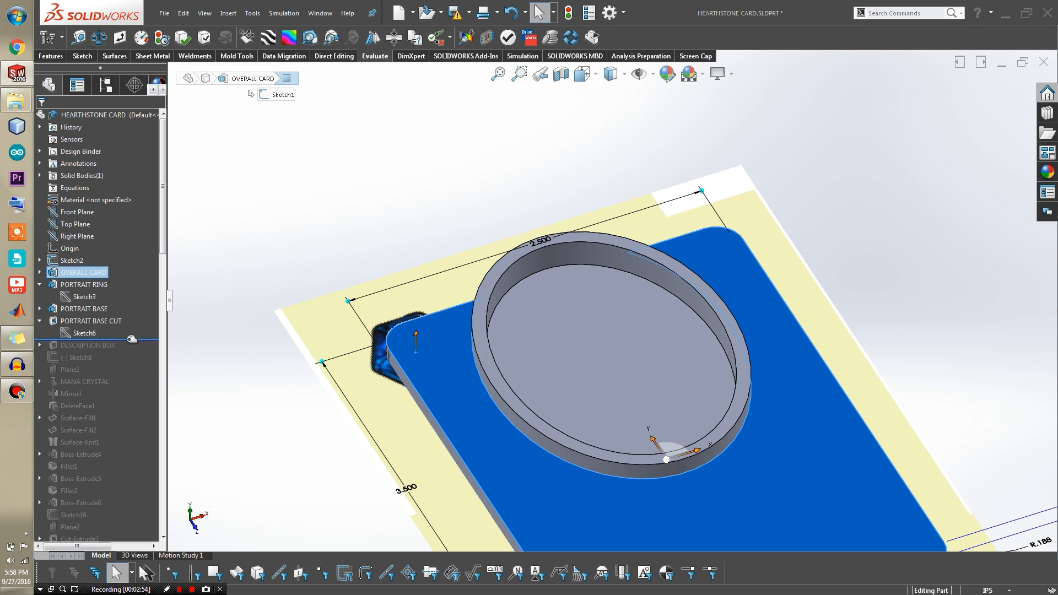
# Step: Roll the feature history forward to include DESCRIPTION BOX and select its rectangular face to display the sketch dimensions
pyautogui.moveTo(131, 348); pyautogui.dragTo(131, 352)
pyautogui.scroll(5, 272, 366)
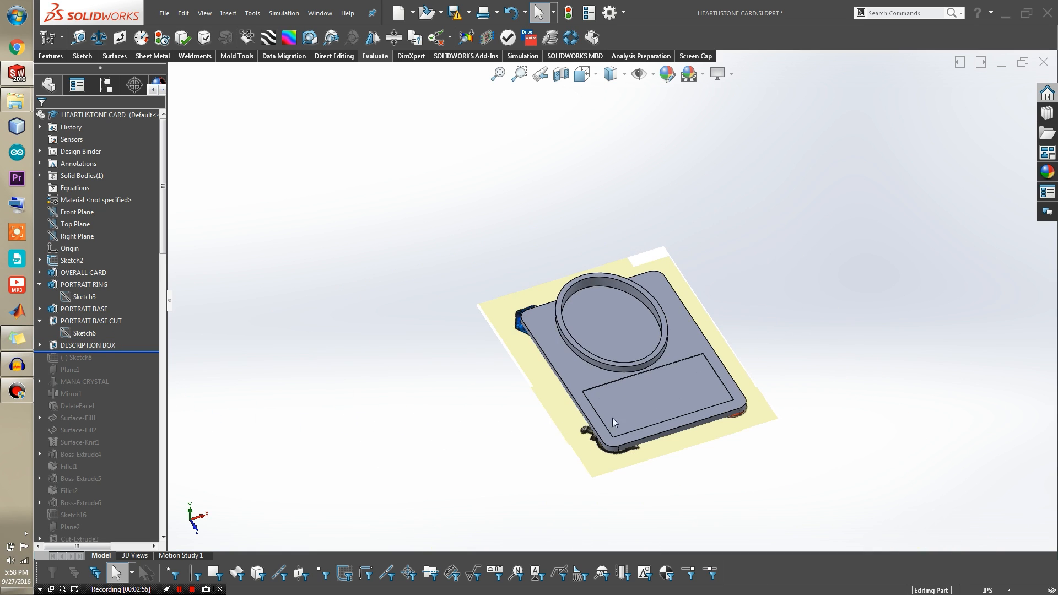
pyautogui.scroll(-8, 587, 381)
pyautogui.moveTo(587, 381); pyautogui.dragTo(542, 424, button='middle')
pyautogui.scroll(3, 542, 424)
pyautogui.scroll(-2, 500, 379)
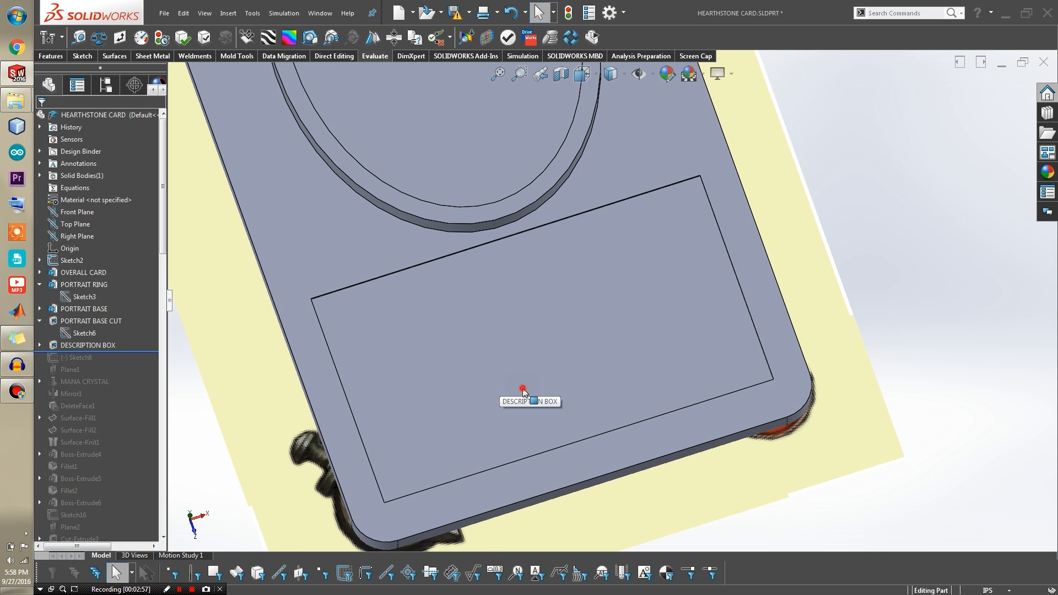
pyautogui.click(521, 388)
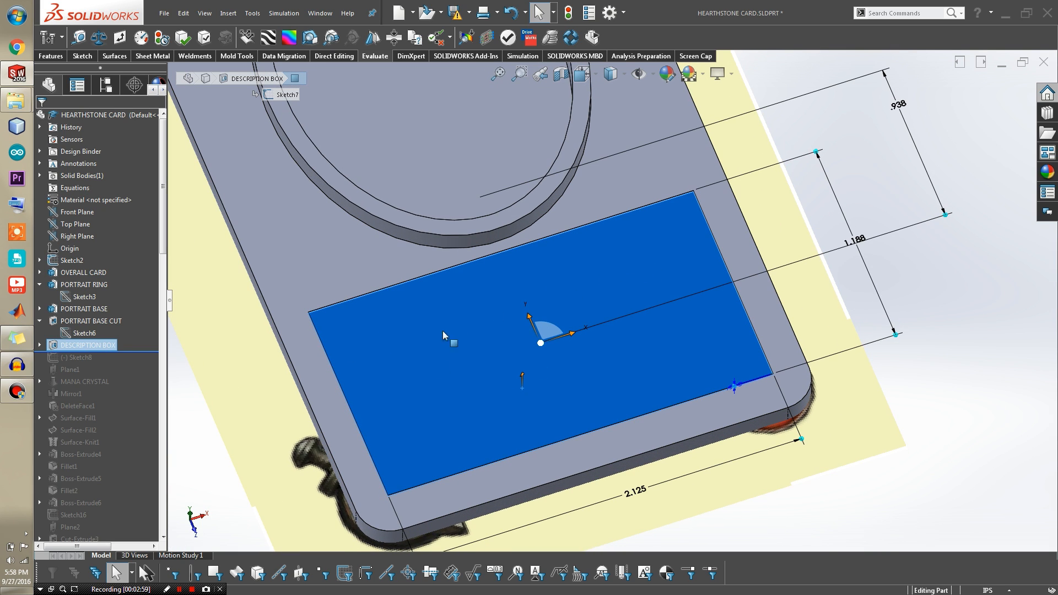
pyautogui.scroll(1, 781, 346)
pyautogui.moveTo(782, 346); pyautogui.dragTo(717, 415, button='middle')
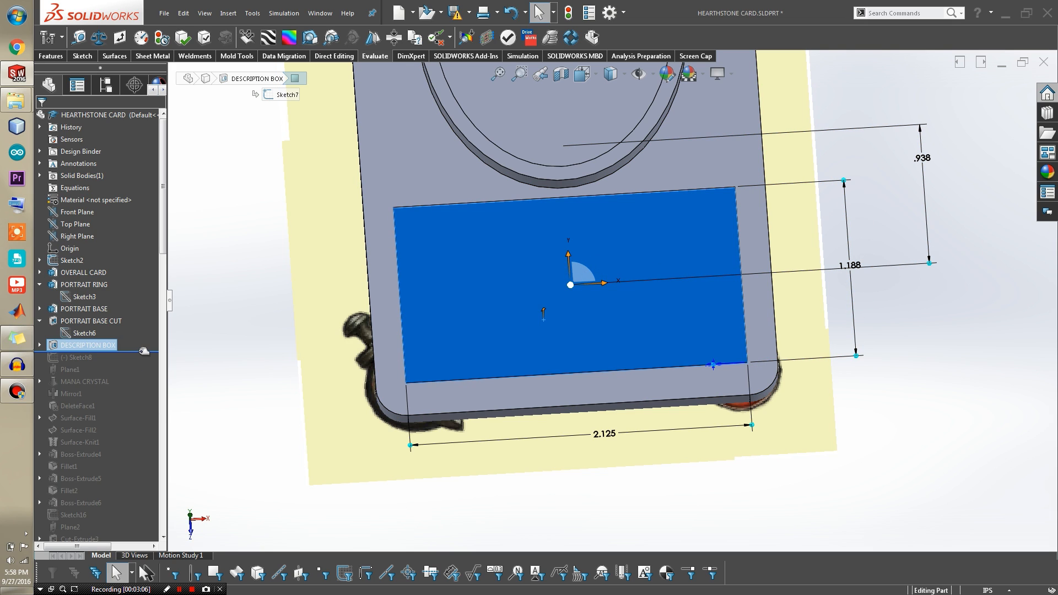
# Step: Roll the feature history forward to include Sketch8 and open that sketch for editing
pyautogui.moveTo(145, 353); pyautogui.dragTo(144, 364)
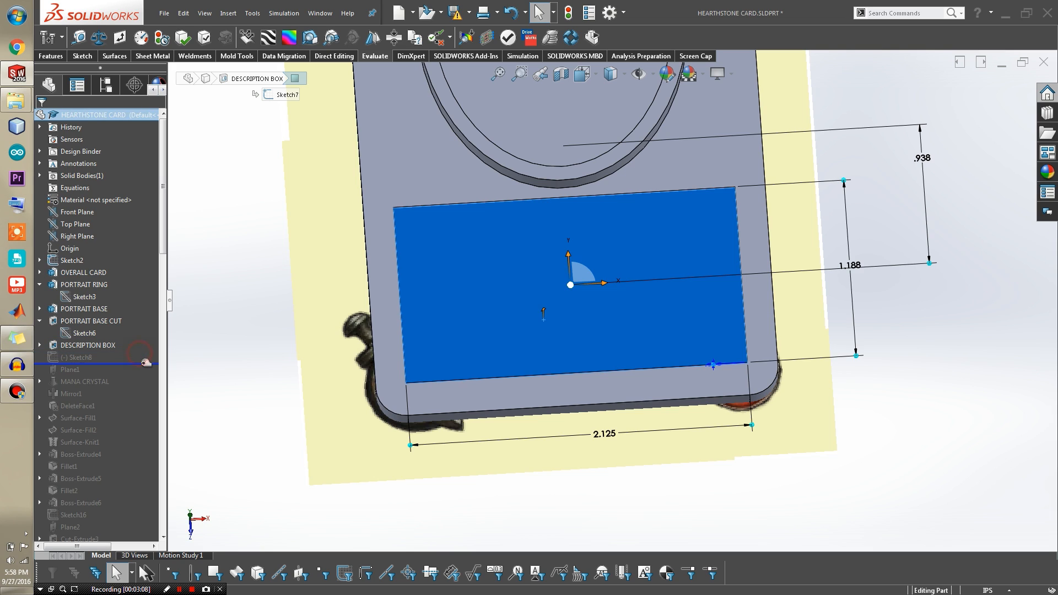
pyautogui.scroll(2, 286, 329)
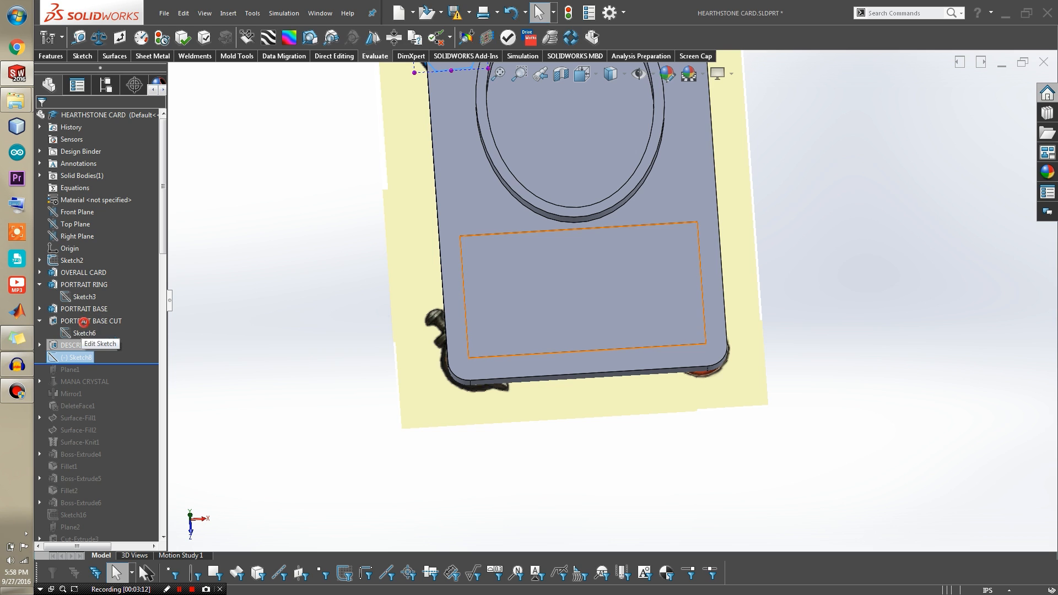
pyautogui.click(88, 339)
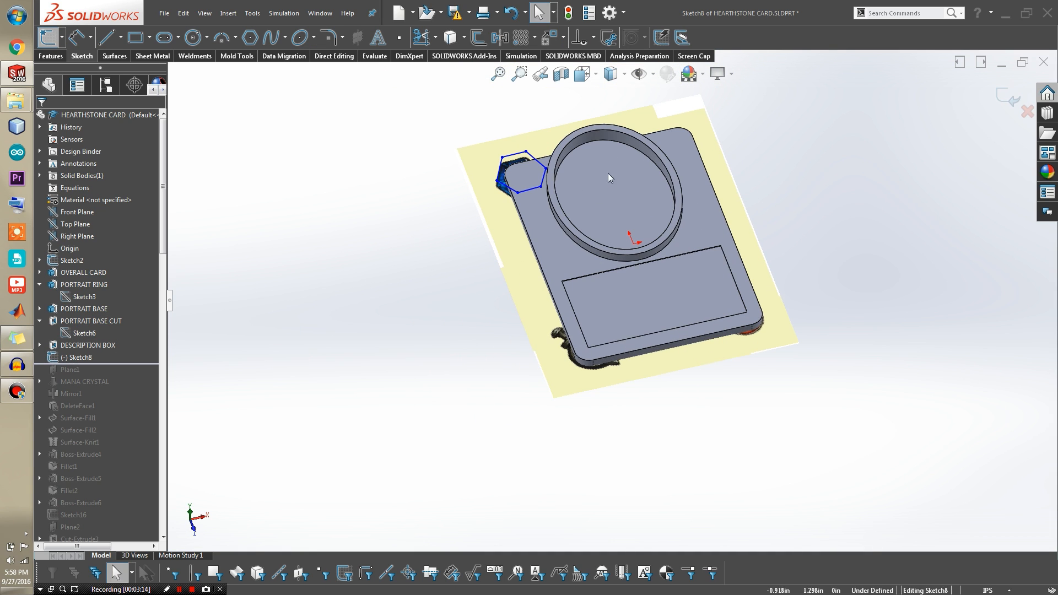
# Step: Examine the hexagon sketch's position relative to the card's top face and the picture below, and select the card's top face
pyautogui.scroll(-5, 603, 182)
pyautogui.moveTo(604, 182); pyautogui.dragTo(626, 242, button='middle')
pyautogui.scroll(4, 626, 242)
pyautogui.scroll(-4, 628, 242)
pyautogui.moveTo(657, 296); pyautogui.dragTo(736, 142, button='middle')
pyautogui.scroll(-5, 659, 341)
pyautogui.moveTo(599, 369); pyautogui.dragTo(583, 409, button='middle')
pyautogui.scroll(5, 690, 380)
pyautogui.click(723, 324)
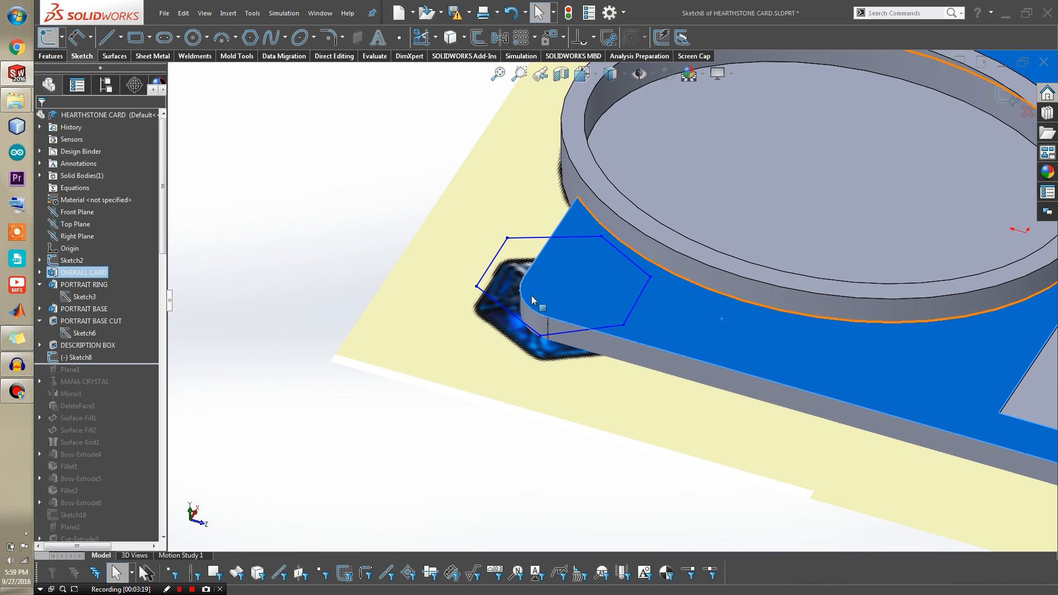
# Step: Hide the DESCRIPTION BOX solid body and compare the hexagon sketch with the blue crystal in the reference picture
pyautogui.click(39, 175)
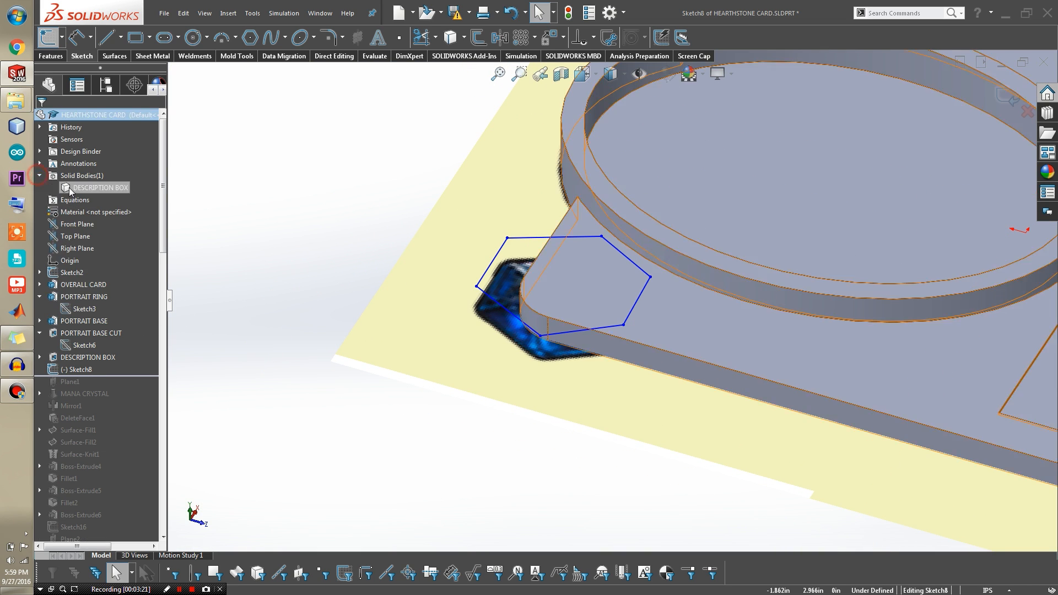
pyautogui.click(80, 188)
pyautogui.click(85, 170)
pyautogui.click(283, 203)
pyautogui.moveTo(460, 267); pyautogui.dragTo(458, 405, button='middle')
pyautogui.scroll(5, 626, 197)
pyautogui.scroll(-10, 620, 242)
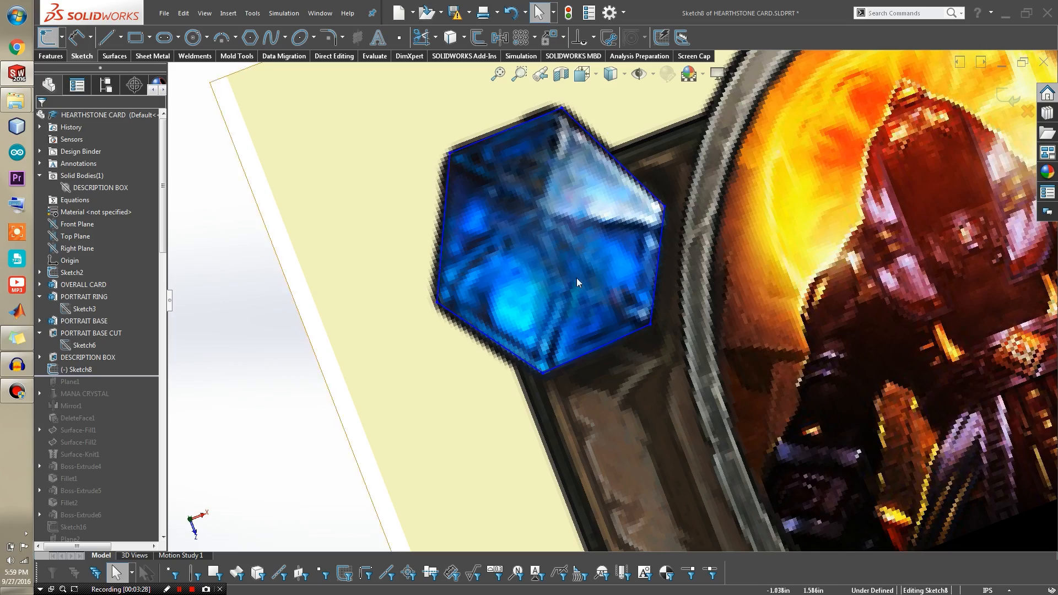
# Step: Examine the hexagon's offset above the picture at an angle, check one of its lines, and view the sketch plane straight on
pyautogui.scroll(4, 589, 294)
pyautogui.moveTo(738, 380); pyautogui.dragTo(770, 307, button='middle')
pyautogui.scroll(-3, 675, 457)
pyautogui.moveTo(679, 384); pyautogui.dragTo(705, 336, button='middle')
pyautogui.scroll(-1, 383, 353)
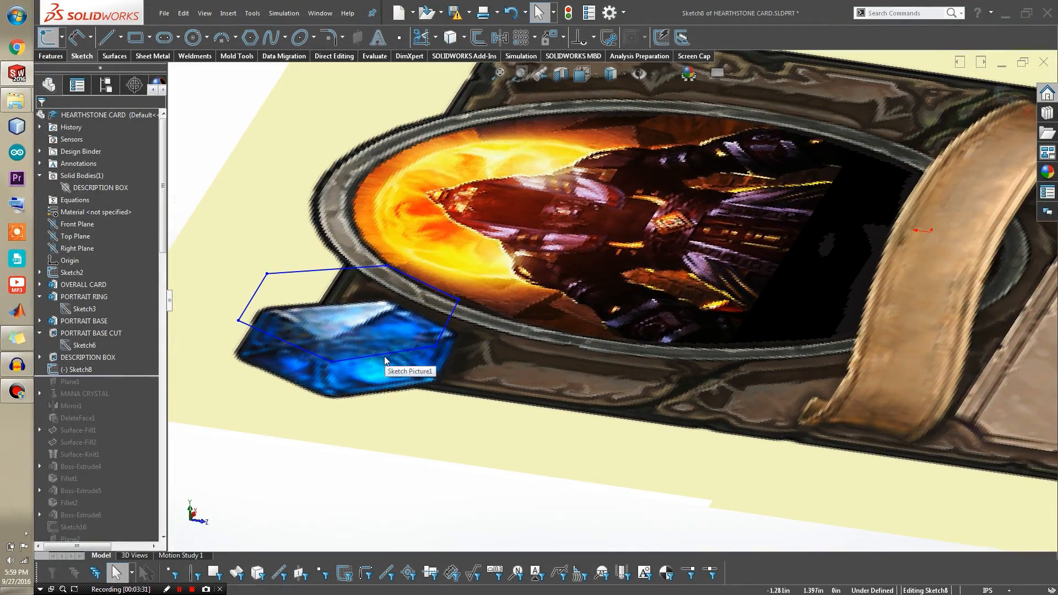
pyautogui.click(253, 297)
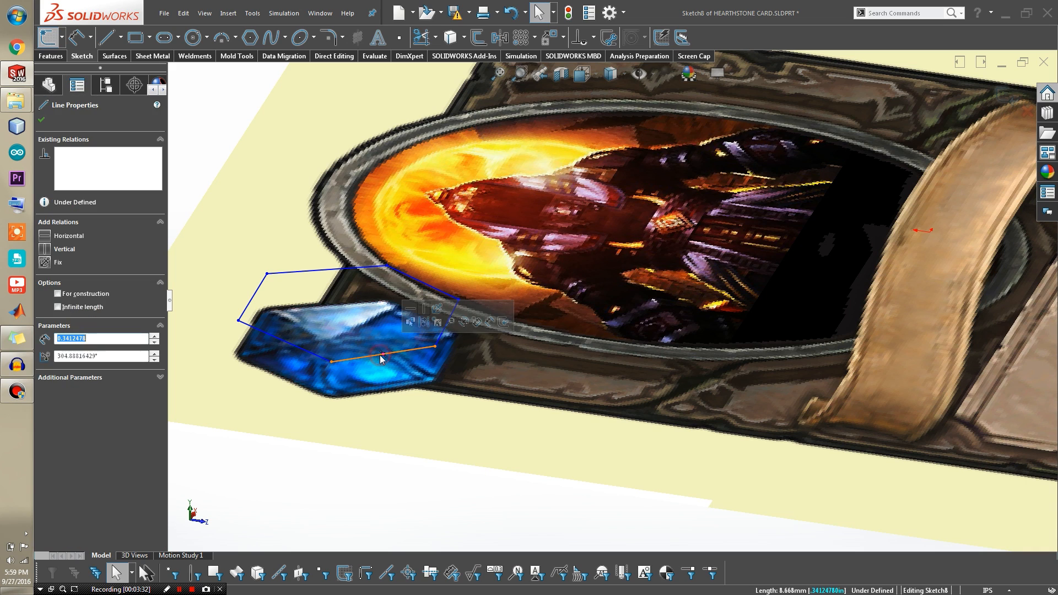
pyautogui.click(42, 120)
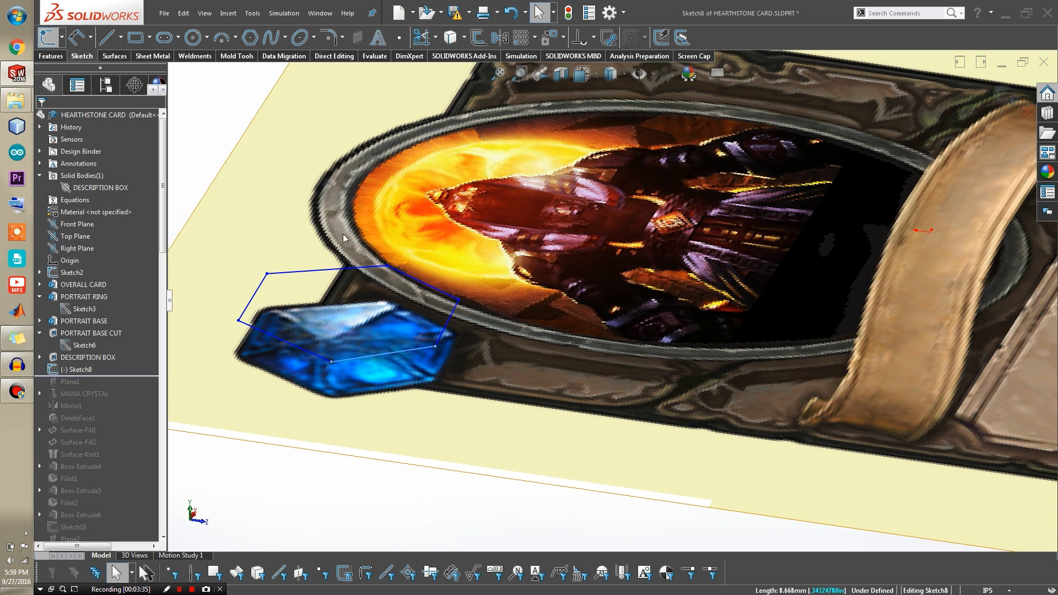
pyautogui.hotkey('ctrl', '8')
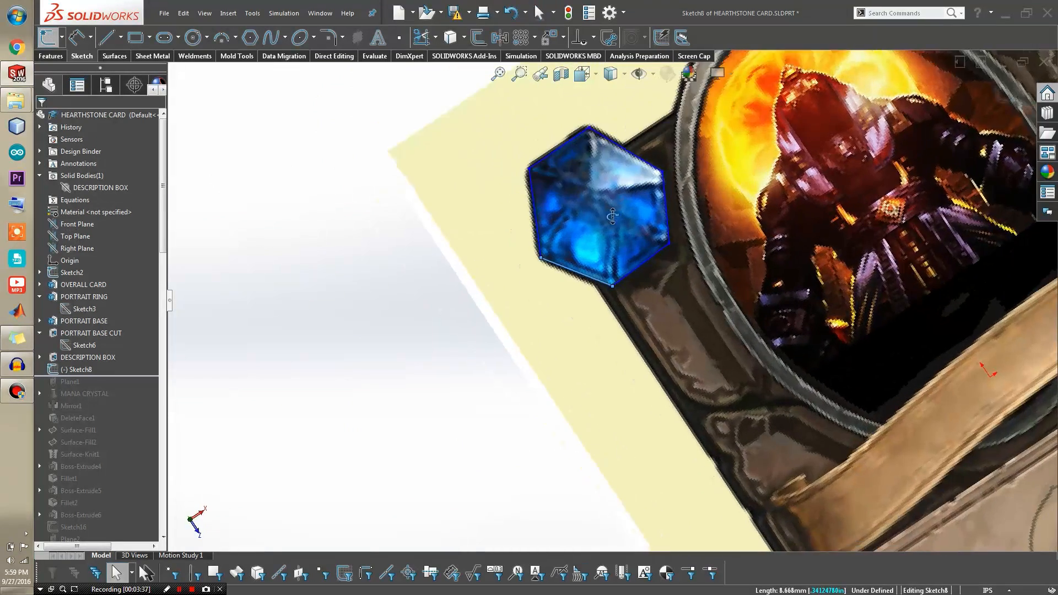
pyautogui.hotkey('ctrl', '8')
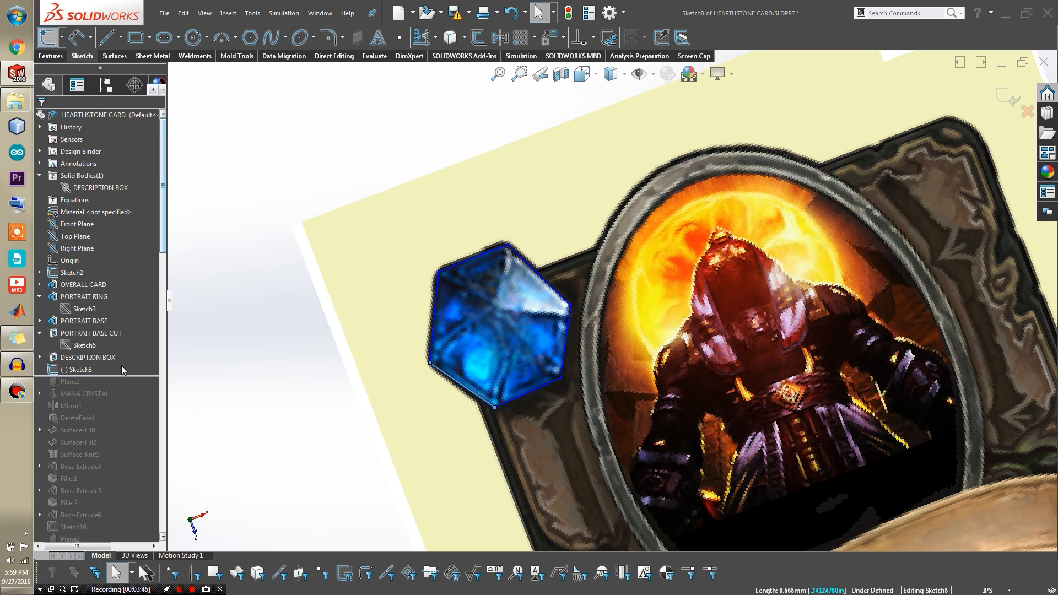
# Step: Exit Sketch8 and show the DESCRIPTION BOX solid body again
pyautogui.click(47, 37)
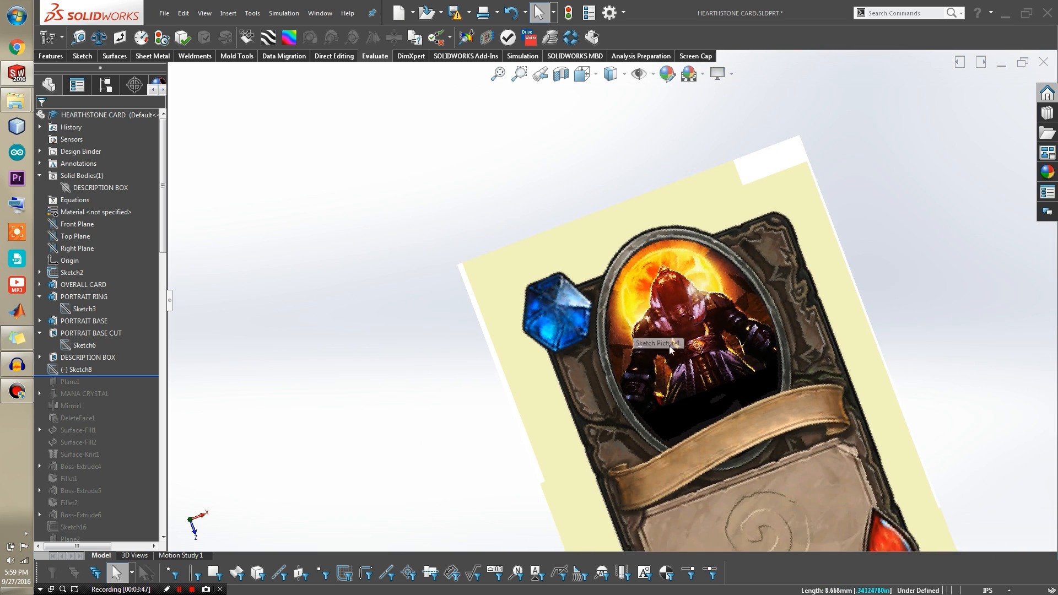
pyautogui.click(77, 188)
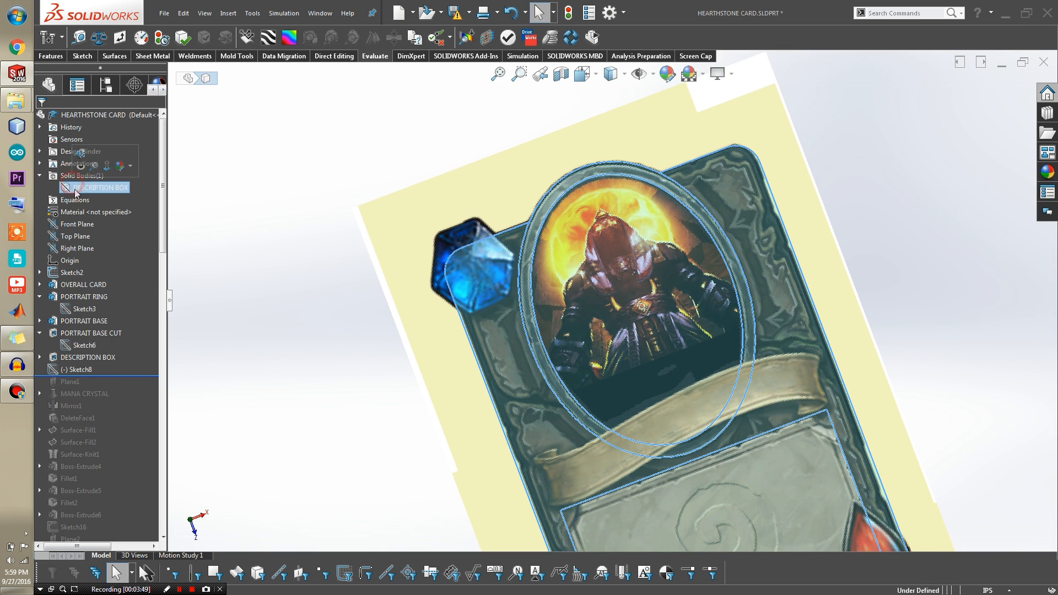
pyautogui.click(272, 378)
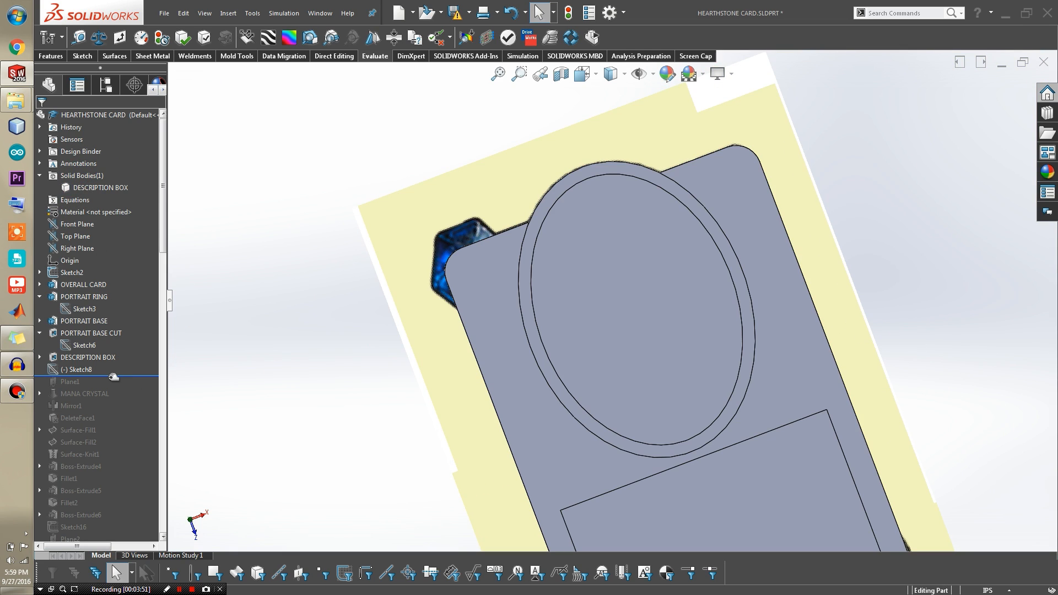
# Step: Roll the feature history forward to include Plane1, show the plane, and check its height against the card and ring from the side
pyautogui.click(107, 378)
pyautogui.moveTo(364, 432); pyautogui.dragTo(337, 354, button='middle')
pyautogui.click(82, 381)
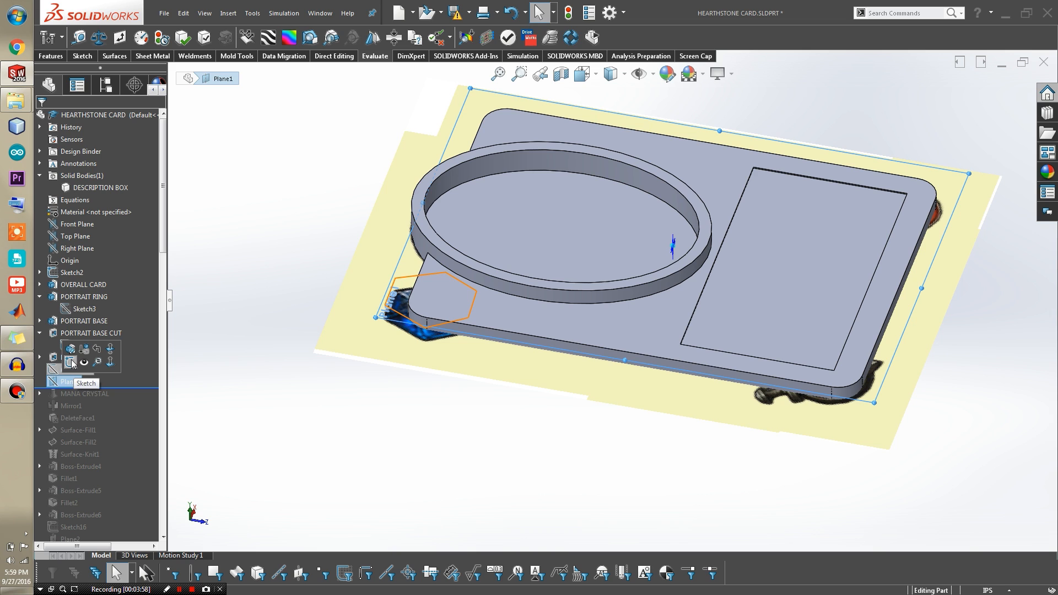
pyautogui.click(83, 362)
pyautogui.moveTo(500, 359); pyautogui.dragTo(427, 276, button='middle')
pyautogui.scroll(-3, 411, 313)
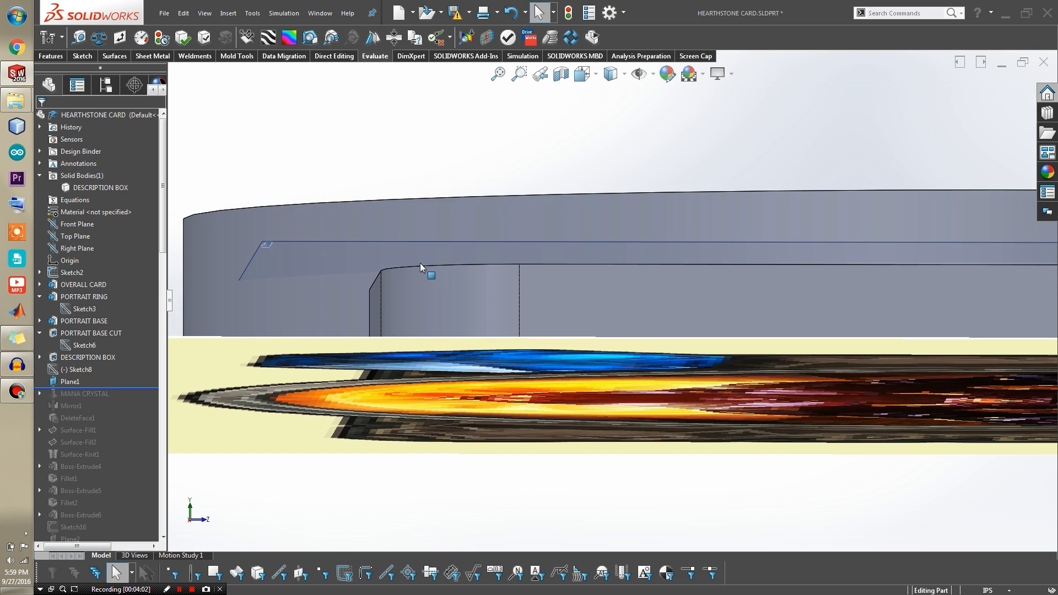
pyautogui.scroll(-3, 414, 284)
pyautogui.scroll(5, 414, 283)
# Step: Highlight the hexagon of Sketch8 lying on Plane1 and hide the plane
pyautogui.click(61, 370)
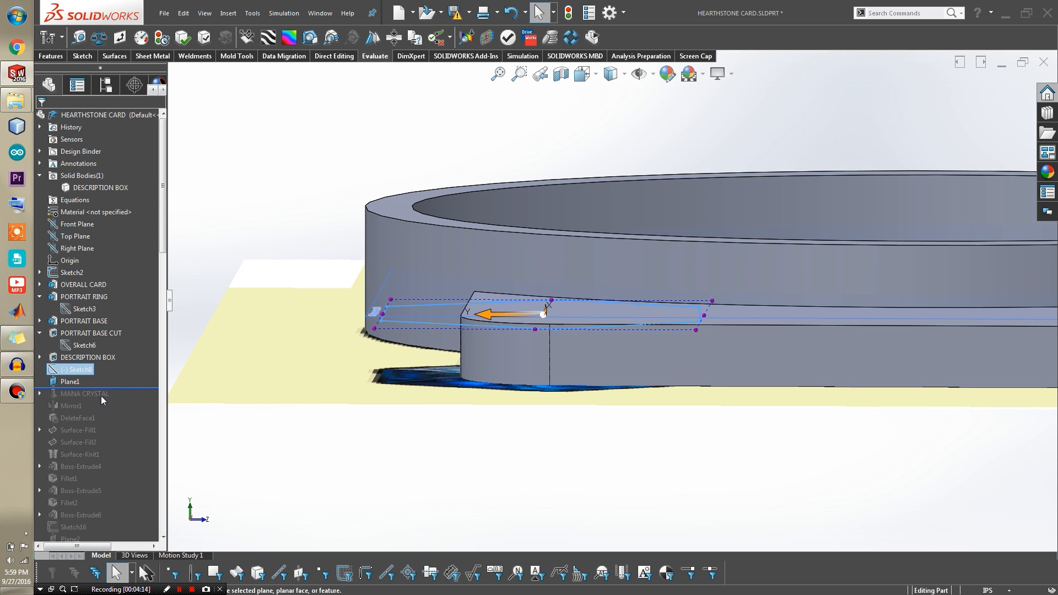
pyautogui.click(83, 382)
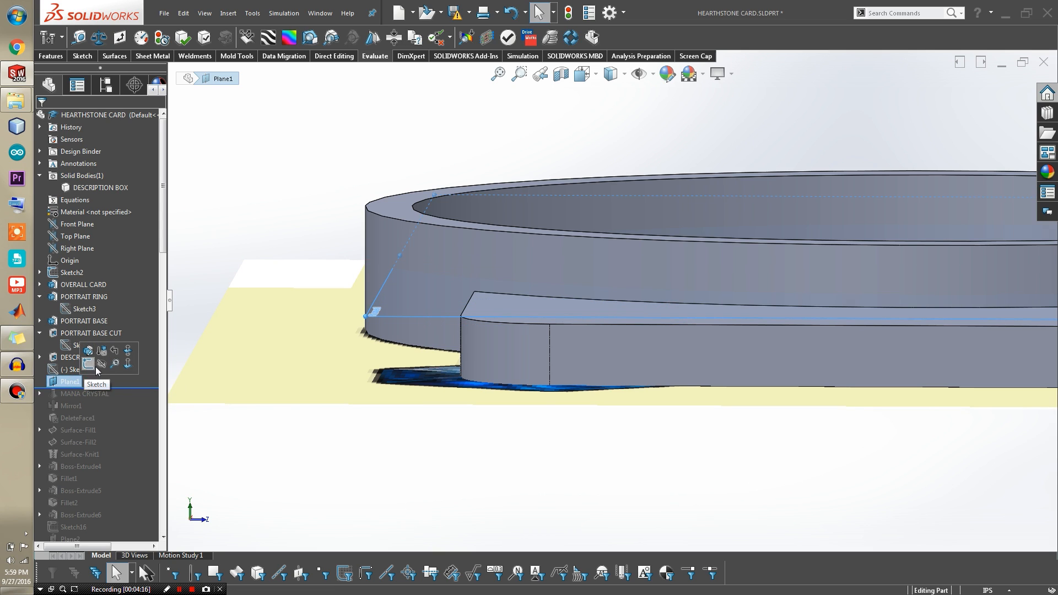
pyautogui.click(102, 364)
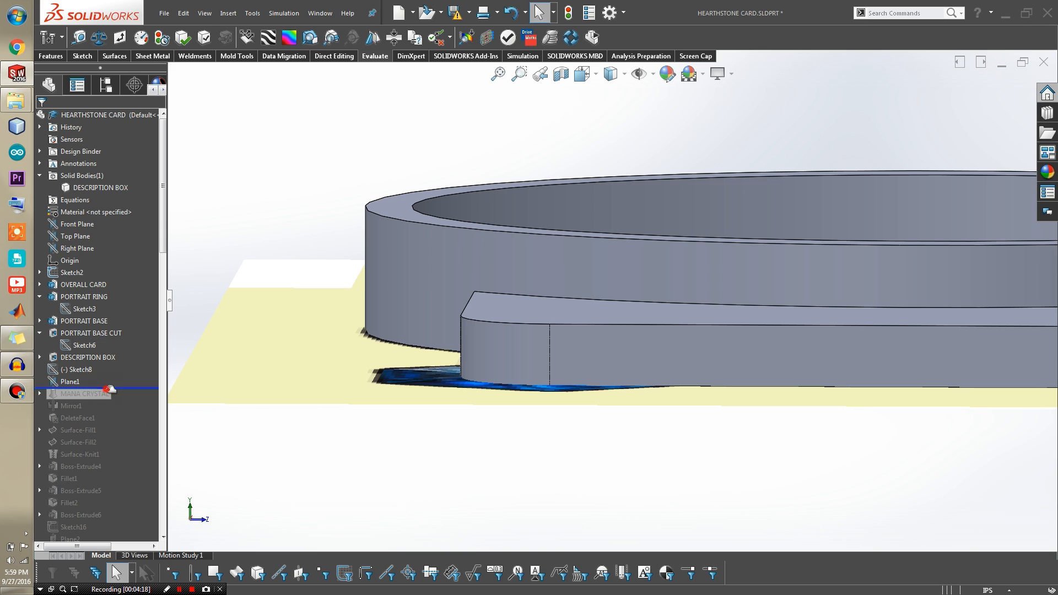
# Step: Roll the feature history forward to include MANA CRYSTAL and view the crystal at the card's corner
pyautogui.scroll(3, 557, 303)
pyautogui.scroll(-4, 555, 304)
pyautogui.moveTo(589, 324); pyautogui.dragTo(627, 333, button='middle')
pyautogui.scroll(-1, 584, 307)
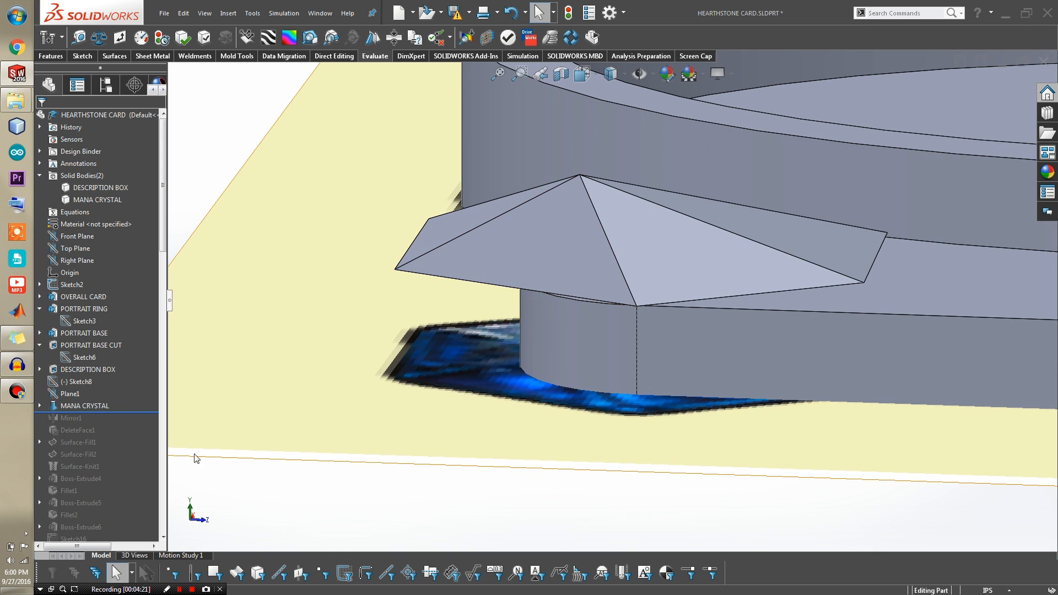
# Step: Highlight Plane1 and the MANA CRYSTAL feature's Sketch9 to inspect how they locate the crystal's base and apex
pyautogui.click(75, 394)
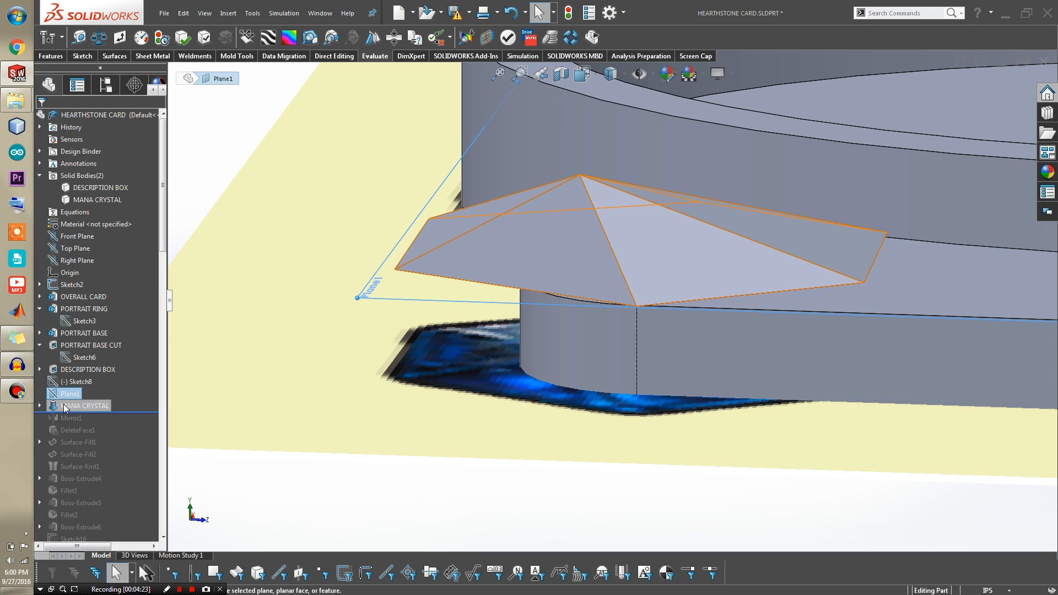
pyautogui.click(40, 406)
pyautogui.click(88, 429)
pyautogui.moveTo(492, 265)
pyautogui.mouseDown(button='middle')
pyautogui.moveTo(660, 256)
pyautogui.moveTo(617, 301)
pyautogui.mouseUp(button='middle')
pyautogui.scroll(1, 666, 250)
pyautogui.scroll(-4, 668, 250)
pyautogui.scroll(2, 578, 301)
pyautogui.scroll(-1, 565, 301)
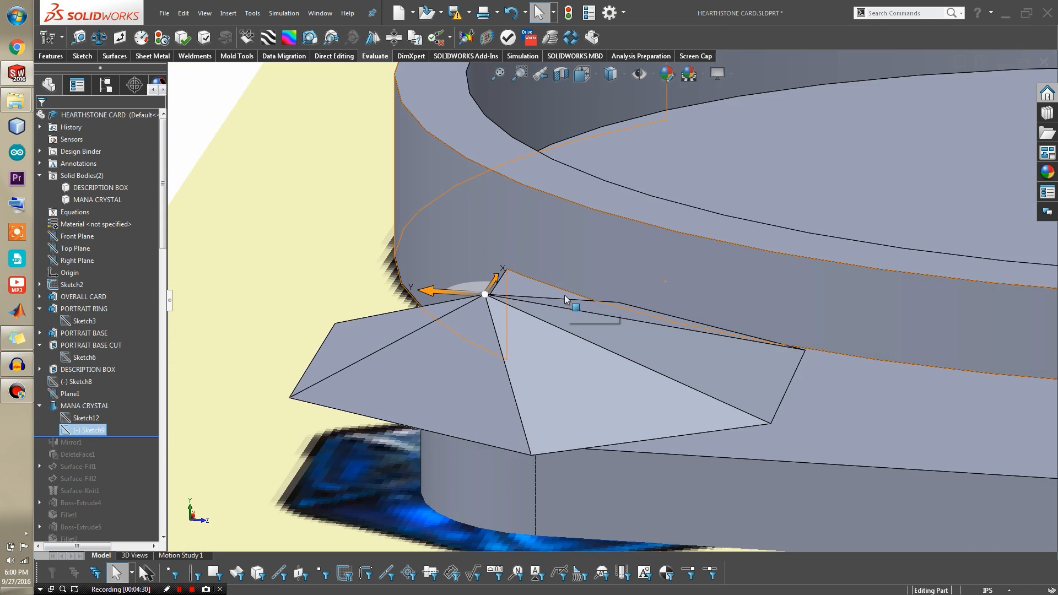
# Step: Examine the mana crystal's apex up close and its triangular facets from above
pyautogui.scroll(-2, 566, 301)
pyautogui.scroll(-2, 519, 354)
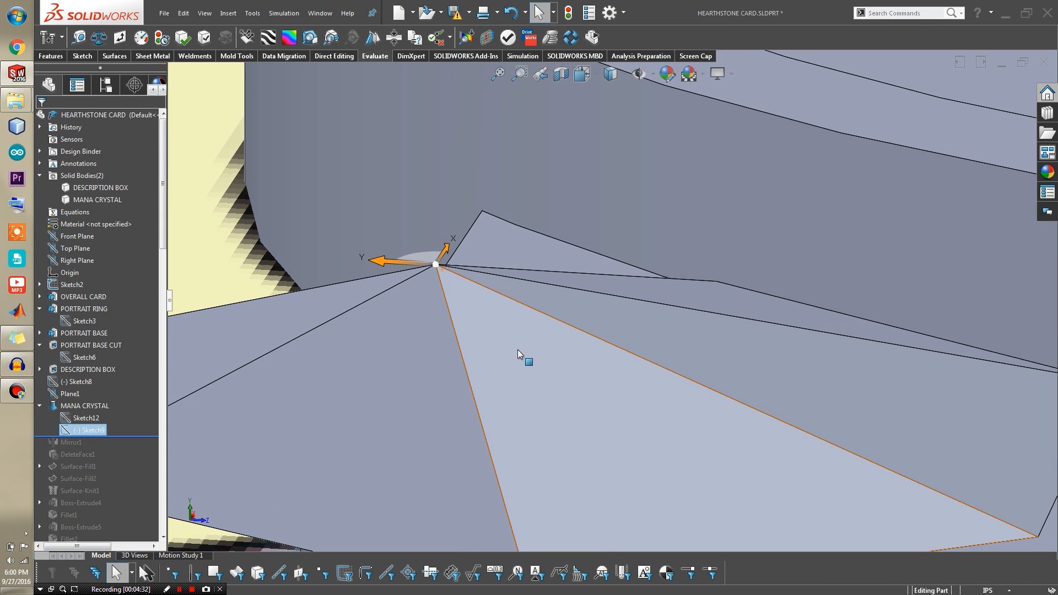
pyautogui.scroll(5, 477, 323)
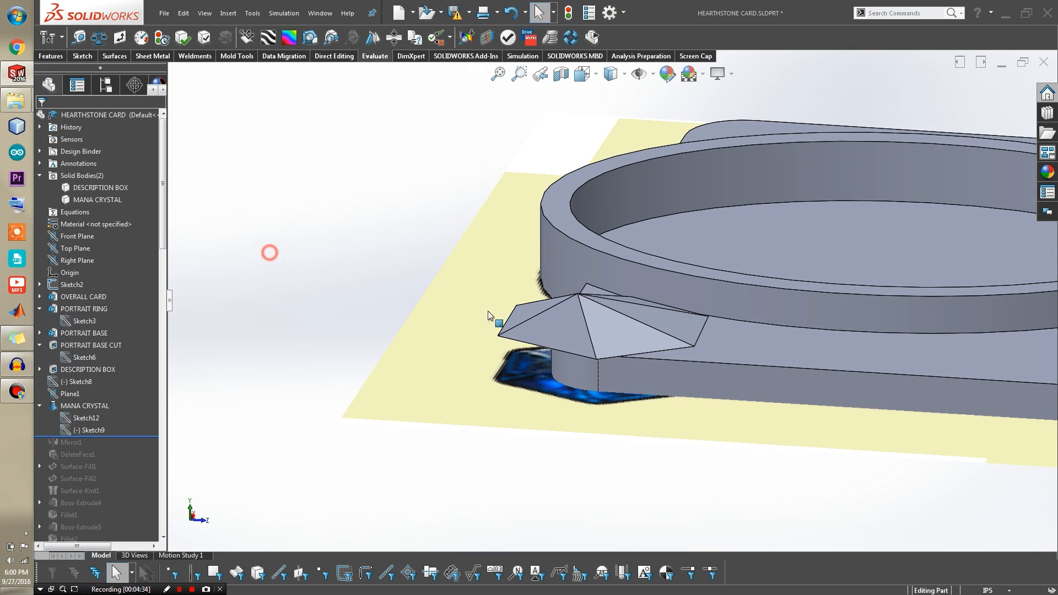
pyautogui.scroll(-1, 635, 276)
pyautogui.moveTo(621, 272); pyautogui.dragTo(520, 437, button='middle')
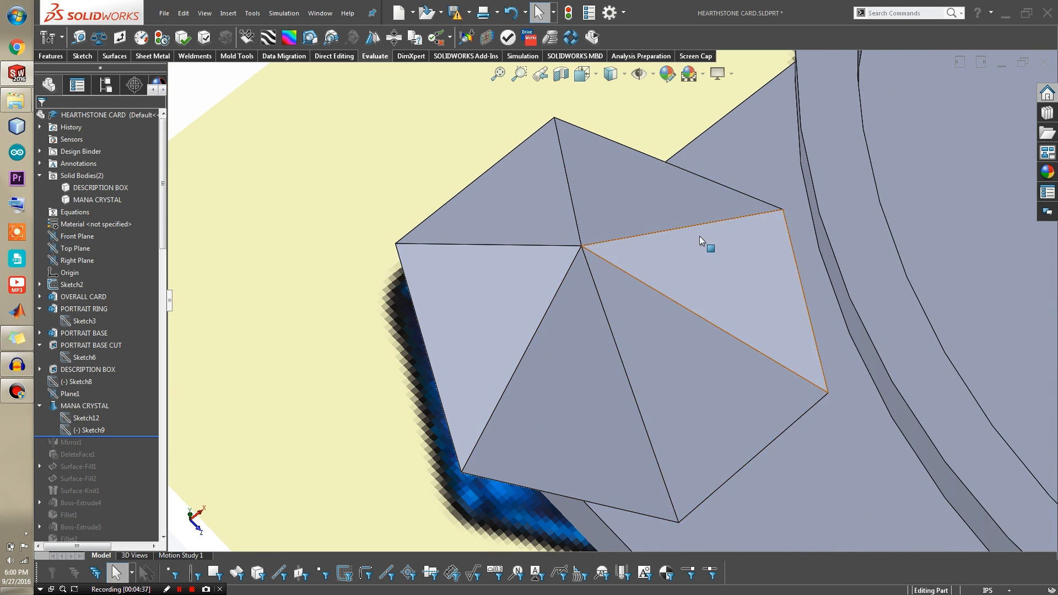
pyautogui.scroll(5, 617, 474)
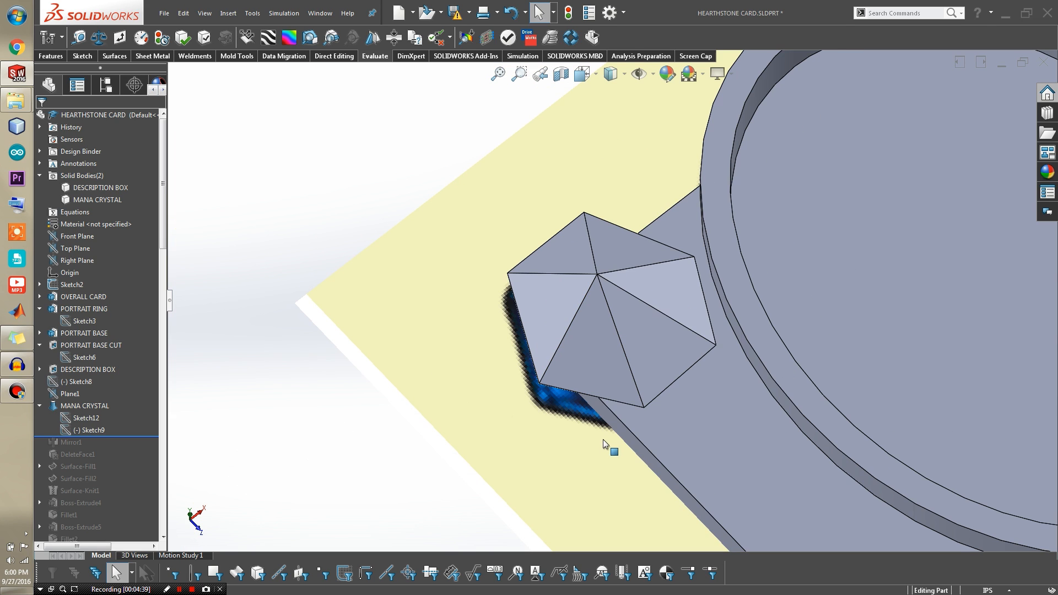
# Step: Hide the DESCRIPTION BOX and MANA CRYSTAL bodies so the reference picture underneath is exposed
pyautogui.scroll(-1, 586, 448)
pyautogui.click(681, 437)
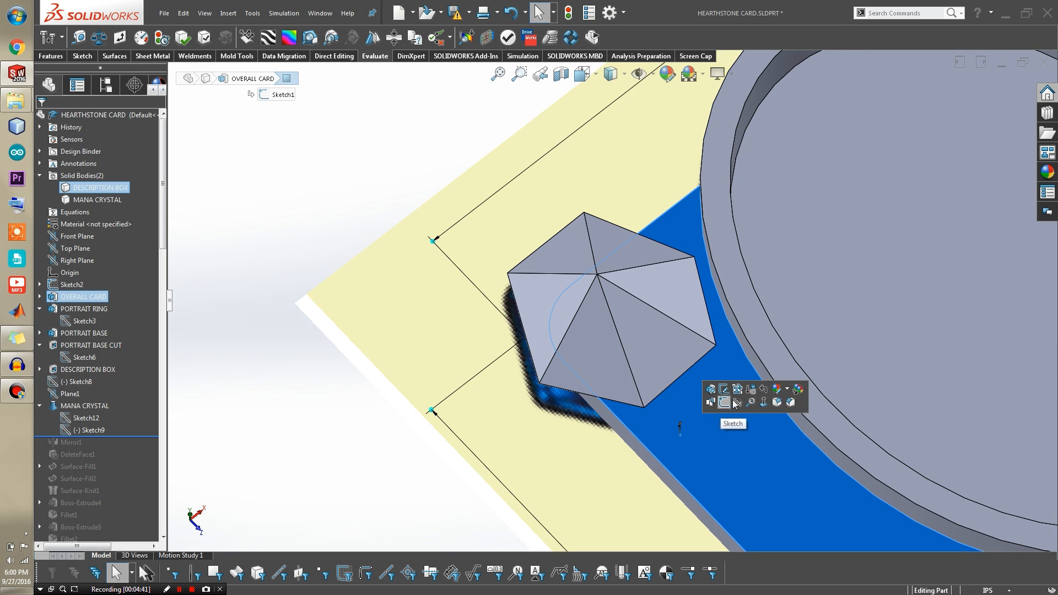
pyautogui.click(662, 353)
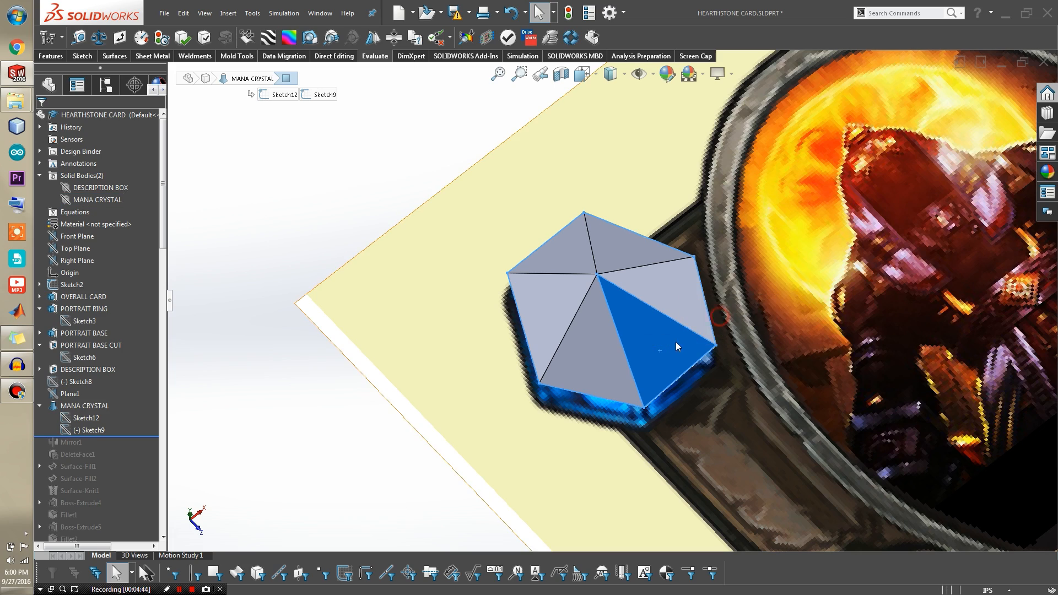
# Step: Examine the mana crystal's facets in the reference picture up close from above, ending in an angled view of the card
pyautogui.moveTo(676, 342); pyautogui.dragTo(617, 435, button='middle')
pyautogui.scroll(4, 633, 413)
pyautogui.scroll(-5, 683, 220)
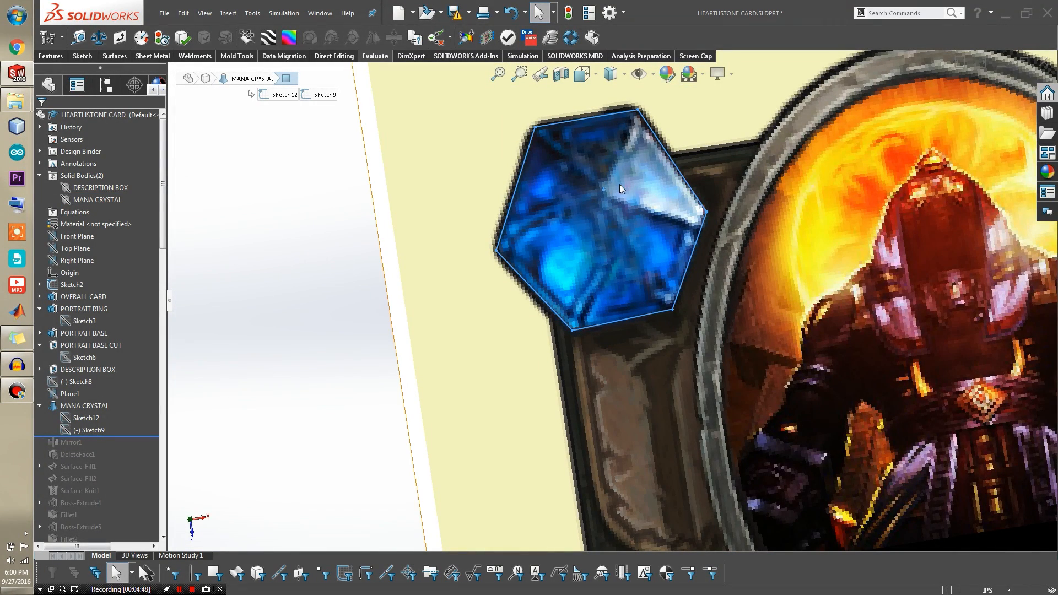
pyautogui.hotkey('ctrl', '8')
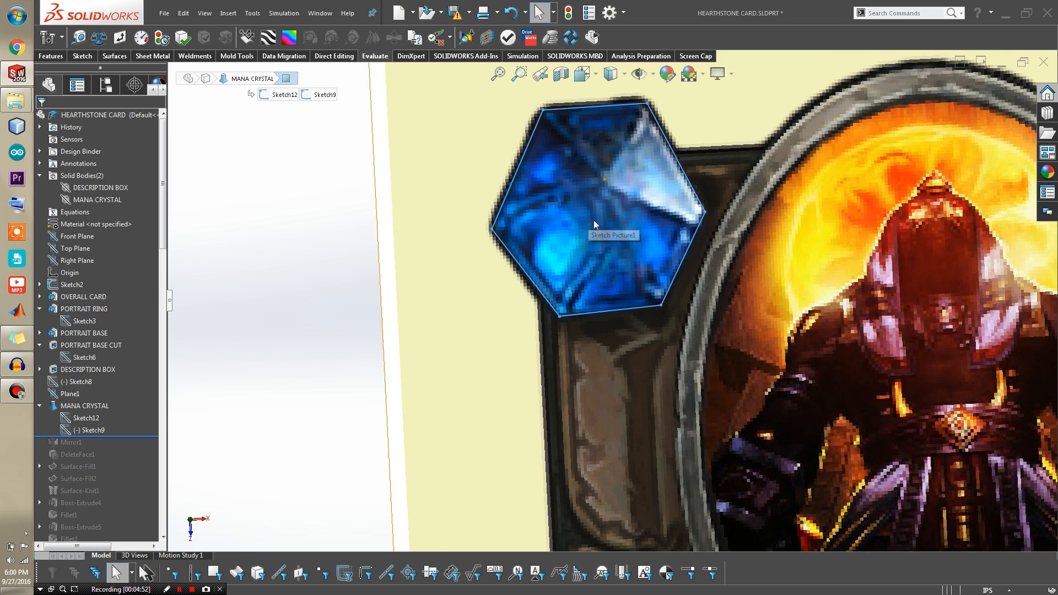
pyautogui.press('f')
pyautogui.scroll(-6, 540, 180)
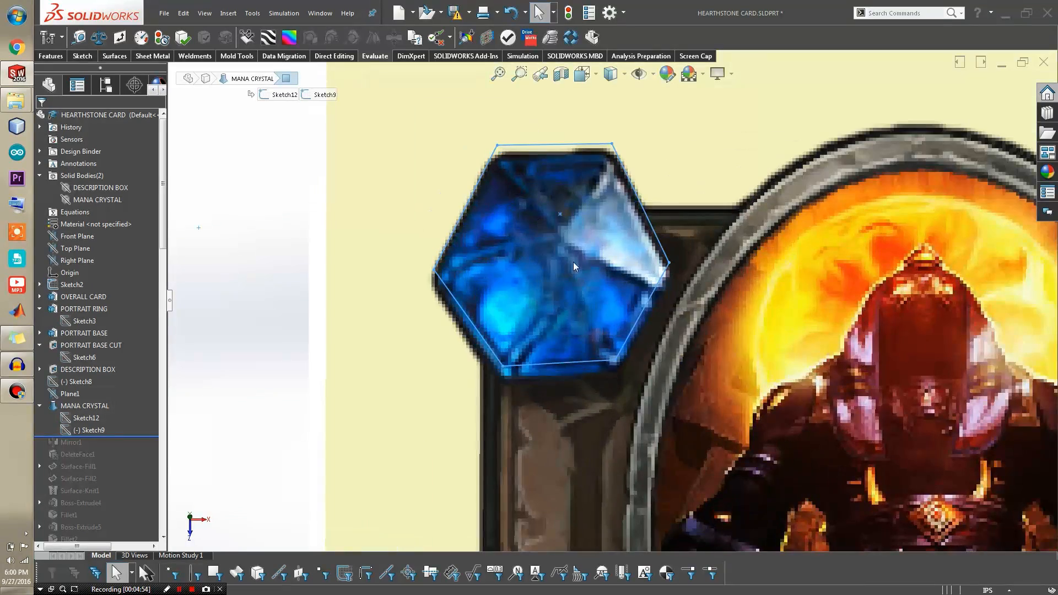
pyautogui.scroll(5, 560, 209)
pyautogui.moveTo(709, 403)
pyautogui.mouseDown(button='middle')
pyautogui.moveTo(761, 300)
pyautogui.moveTo(551, 427)
pyautogui.moveTo(512, 411)
pyautogui.mouseUp(button='middle')
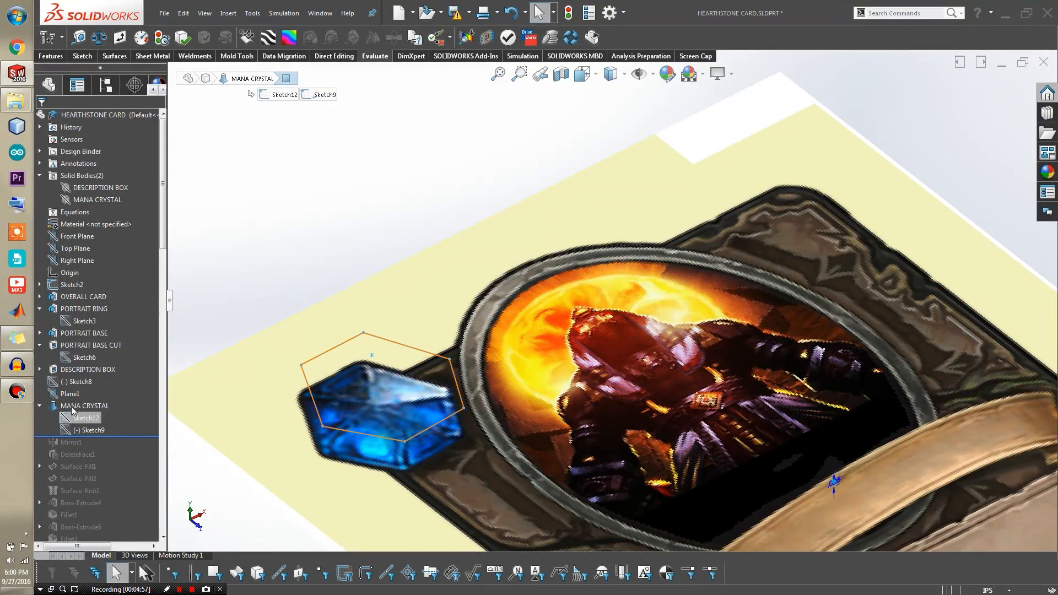
# Step: Show the MANA CRYSTAL and DESCRIPTION BOX bodies again over the reference picture
pyautogui.click(97, 200)
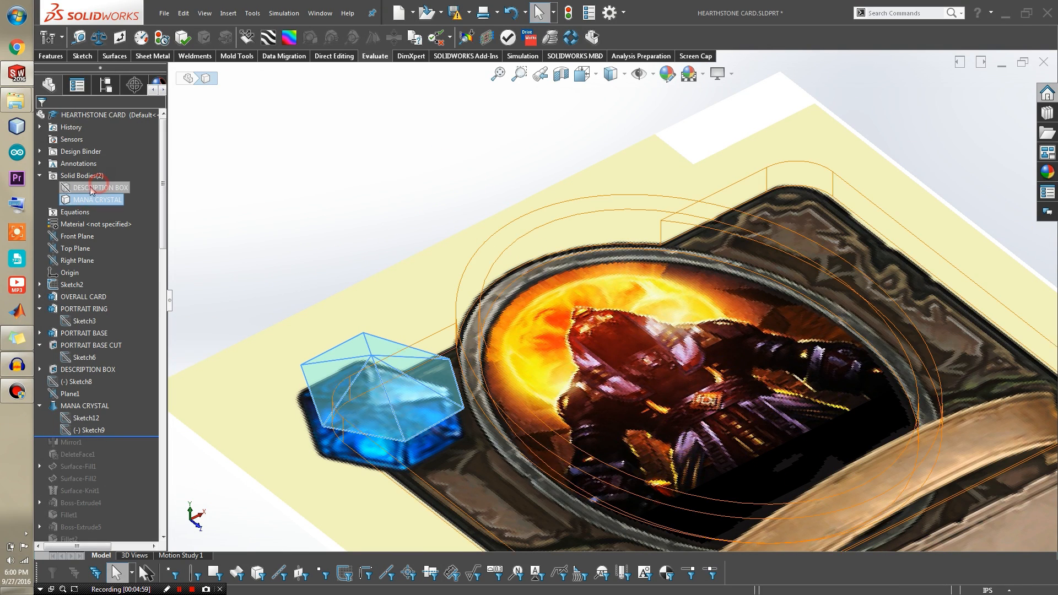
pyautogui.click(96, 188)
pyautogui.click(97, 176)
pyautogui.click(324, 258)
pyautogui.scroll(1, 414, 329)
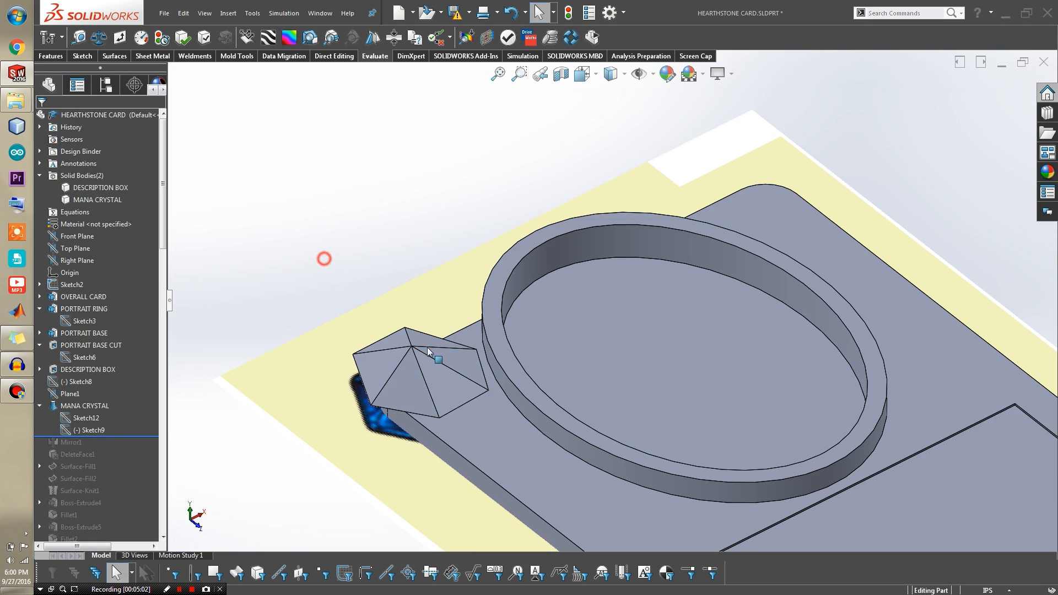
# Step: View the mana crystal from the side and select its flat underside face
pyautogui.click(116, 436)
pyautogui.moveTo(119, 445); pyautogui.dragTo(130, 429)
pyautogui.scroll(-5, 456, 434)
pyautogui.moveTo(456, 432); pyautogui.dragTo(421, 275, button='middle')
pyautogui.scroll(-3, 352, 377)
pyautogui.moveTo(345, 376); pyautogui.dragTo(397, 375, button='middle')
pyautogui.click(368, 341)
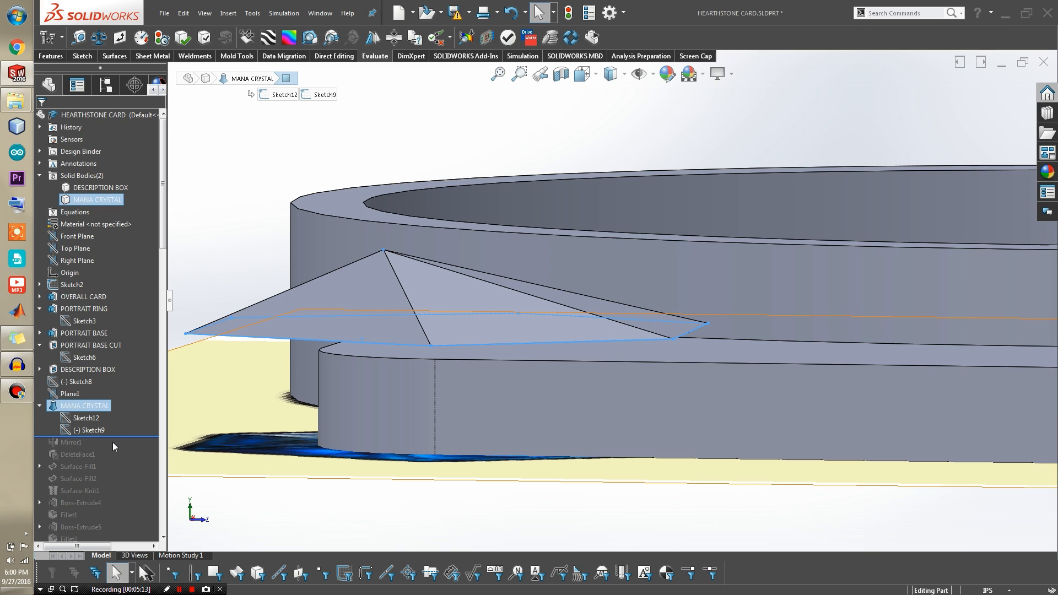
# Step: Roll the feature history forward to include Mirror1 and view the crystal's mirrored lower half from the side
pyautogui.moveTo(119, 435); pyautogui.dragTo(119, 447)
pyautogui.scroll(-5, 352, 369)
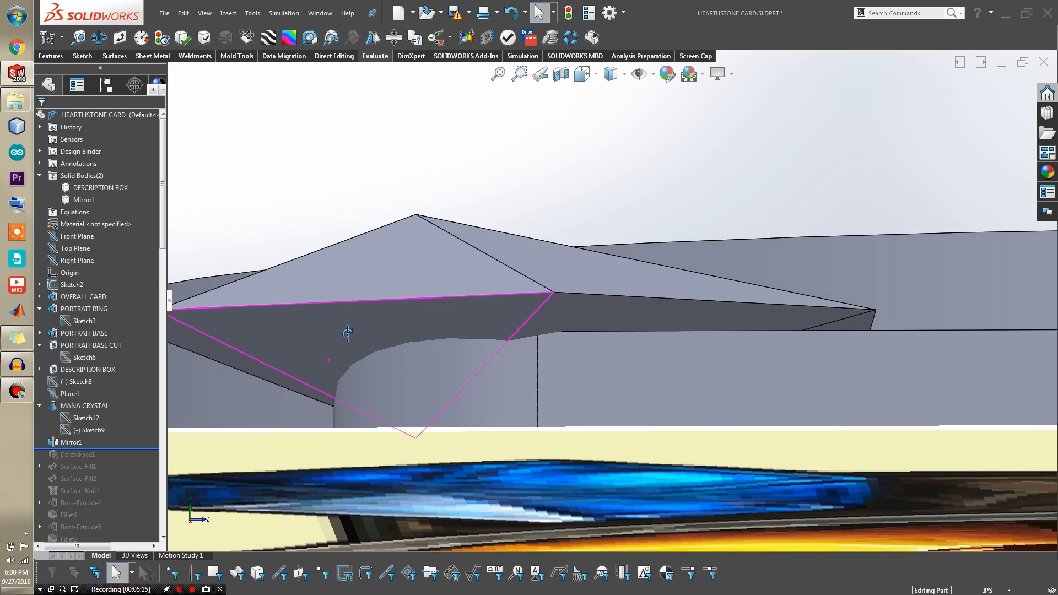
pyautogui.moveTo(379, 368); pyautogui.dragTo(382, 373, button='middle')
pyautogui.scroll(2, 334, 338)
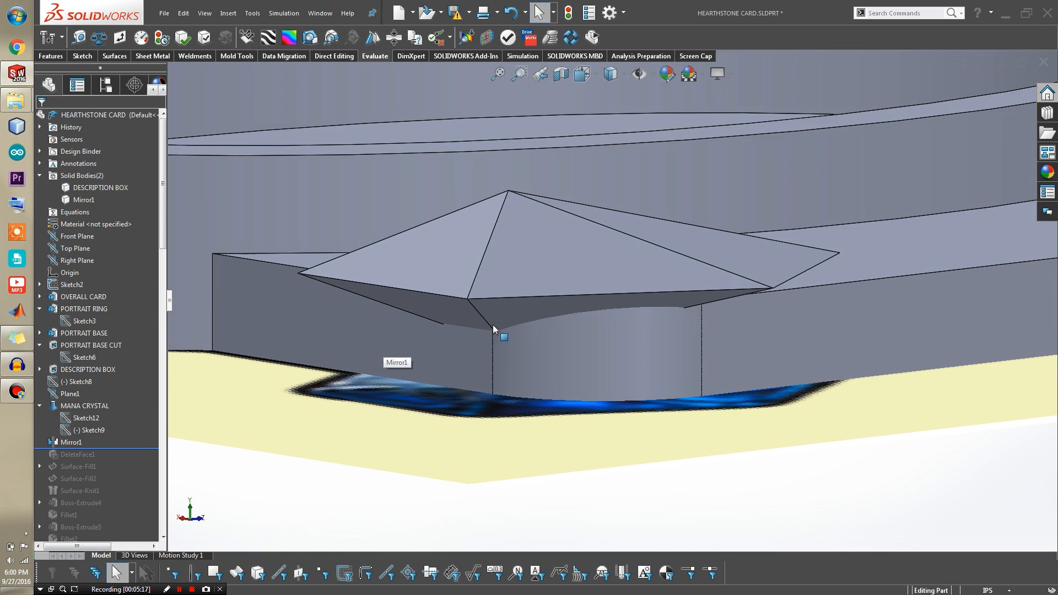
pyautogui.scroll(-2, 524, 308)
pyautogui.scroll(-3, 637, 314)
pyautogui.moveTo(562, 314); pyautogui.dragTo(519, 279, button='middle')
pyautogui.moveTo(671, 275); pyautogui.dragTo(710, 281, button='middle')
pyautogui.scroll(4, 827, 313)
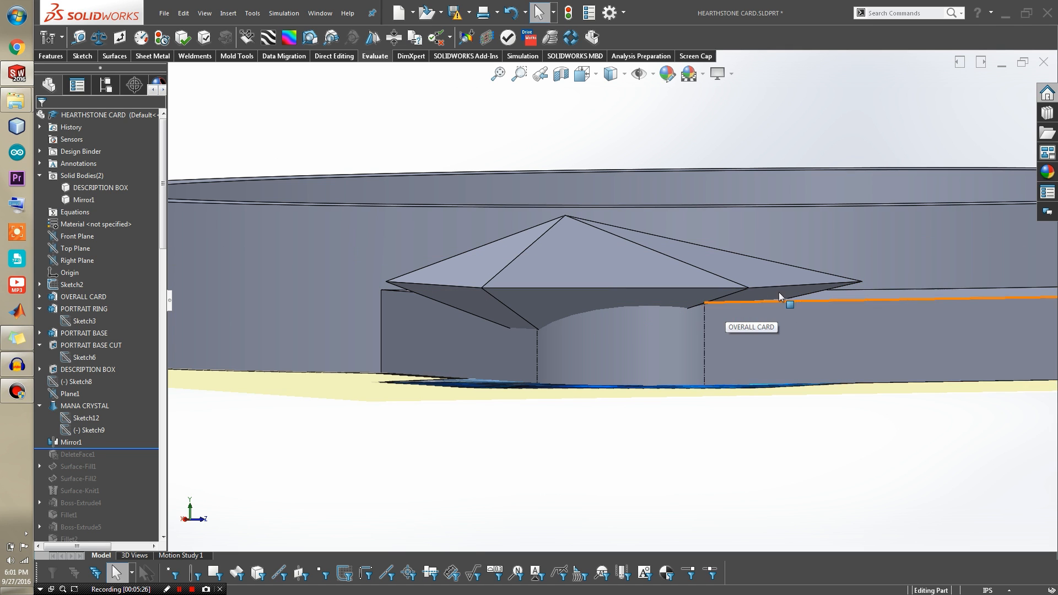
# Step: Examine the mirrored crystal's upper facets and how it sits on the card's corner, highlighting Sketch9 at the apex
pyautogui.scroll(-4, 729, 284)
pyautogui.moveTo(733, 284); pyautogui.dragTo(552, 361, button='middle')
pyautogui.scroll(5, 793, 270)
pyautogui.scroll(-5, 806, 265)
pyautogui.scroll(6, 552, 362)
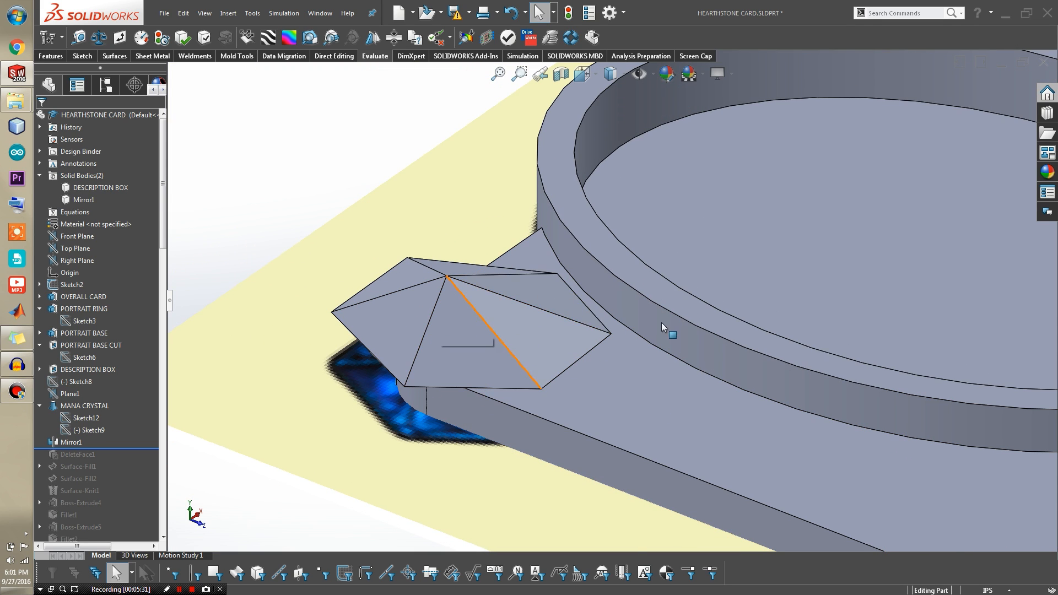
pyautogui.moveTo(117, 448); pyautogui.dragTo(87, 447)
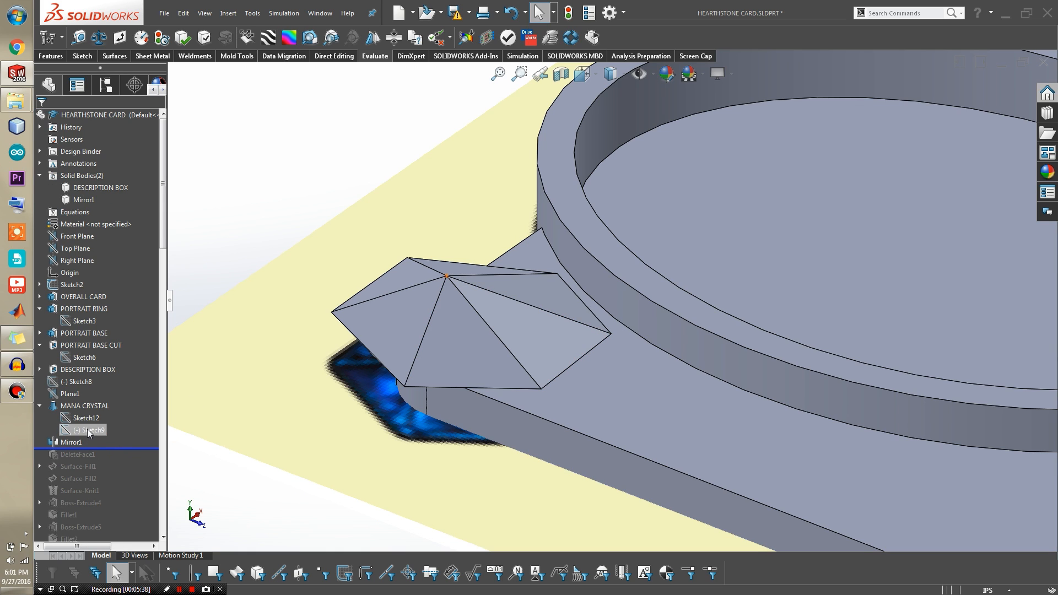
pyautogui.scroll(3, 612, 364)
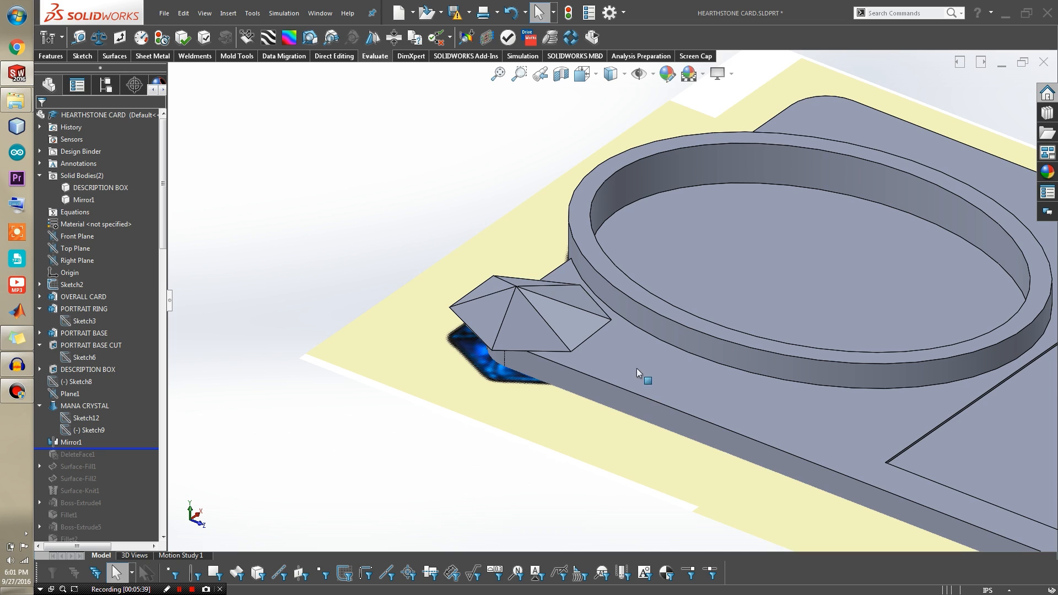
# Step: Hide the DESCRIPTION BOX and Mirror1 bodies and examine the crystal and the whole card in the reference picture
pyautogui.click(93, 187)
pyautogui.keyDown('ctrl'); pyautogui.click(94, 198); pyautogui.keyUp('ctrl')
pyautogui.keyDown('ctrl'); pyautogui.click(92, 198); pyautogui.keyUp('ctrl')
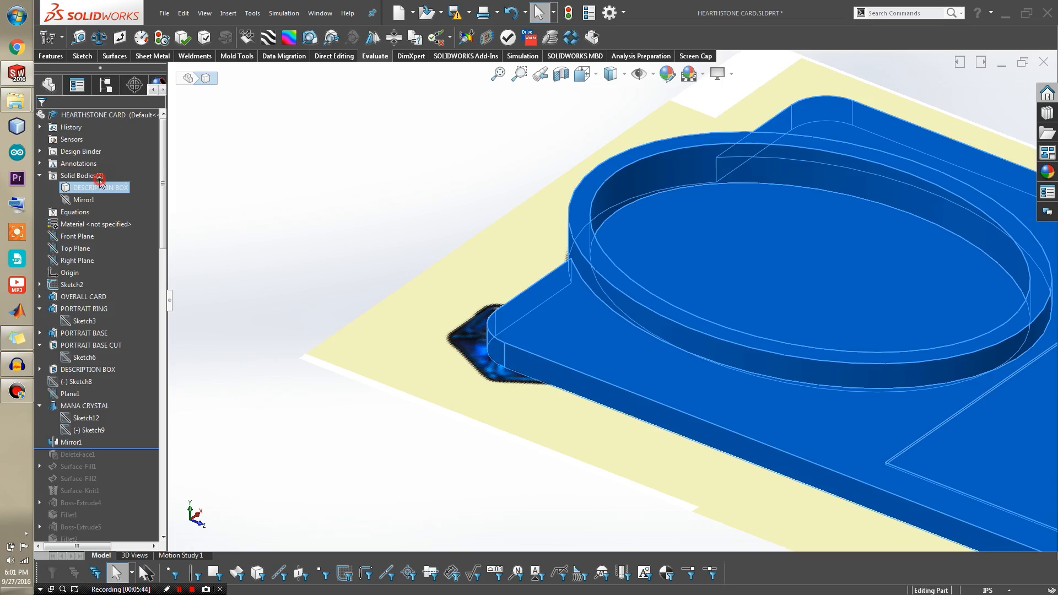
pyautogui.click(326, 229)
pyautogui.scroll(-10, 603, 354)
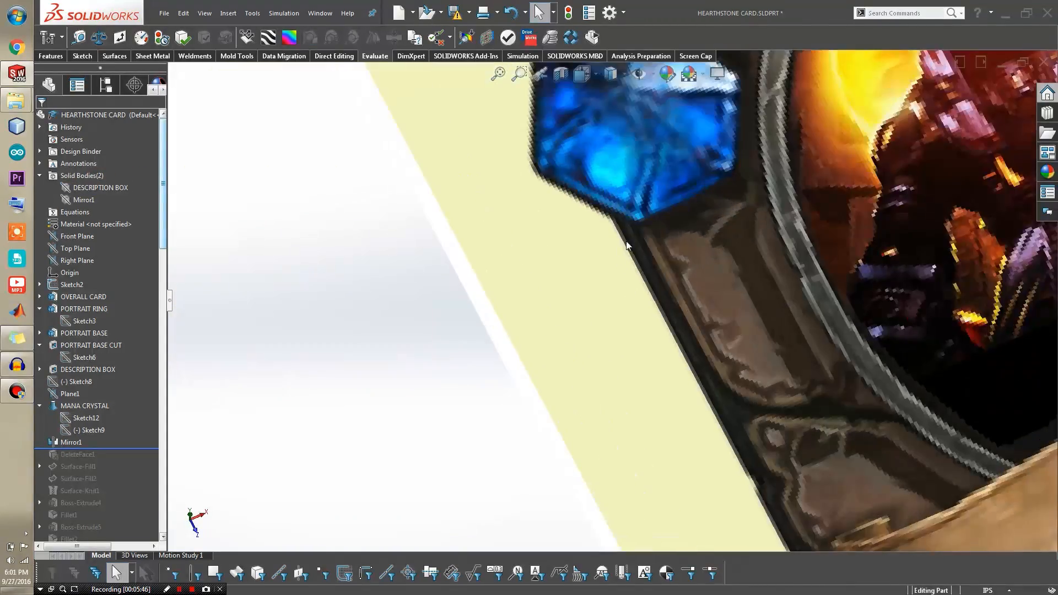
pyautogui.scroll(3, 627, 245)
pyautogui.scroll(-6, 567, 336)
pyautogui.scroll(10, 582, 206)
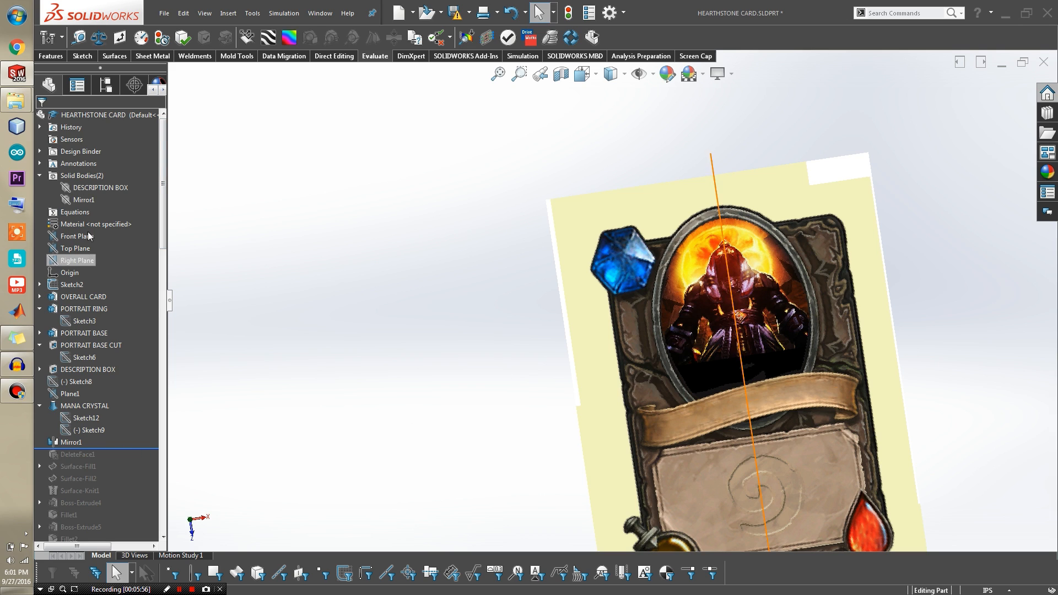
# Step: Show the Mirror1 and DESCRIPTION BOX bodies again and view the crystal from above
pyautogui.click(88, 199)
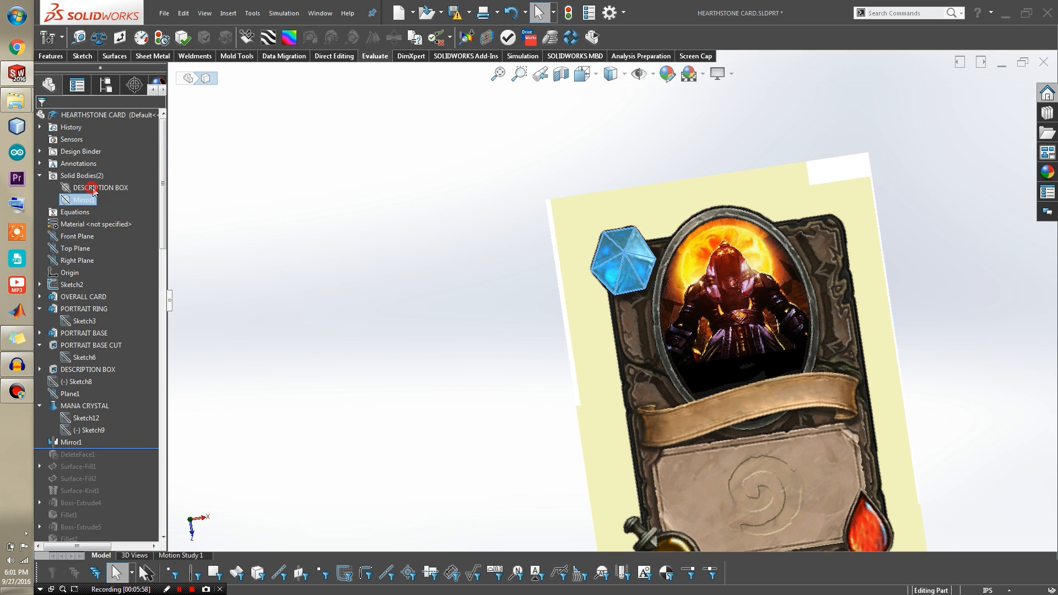
pyautogui.click(92, 191)
pyautogui.click(88, 185)
pyautogui.click(96, 172)
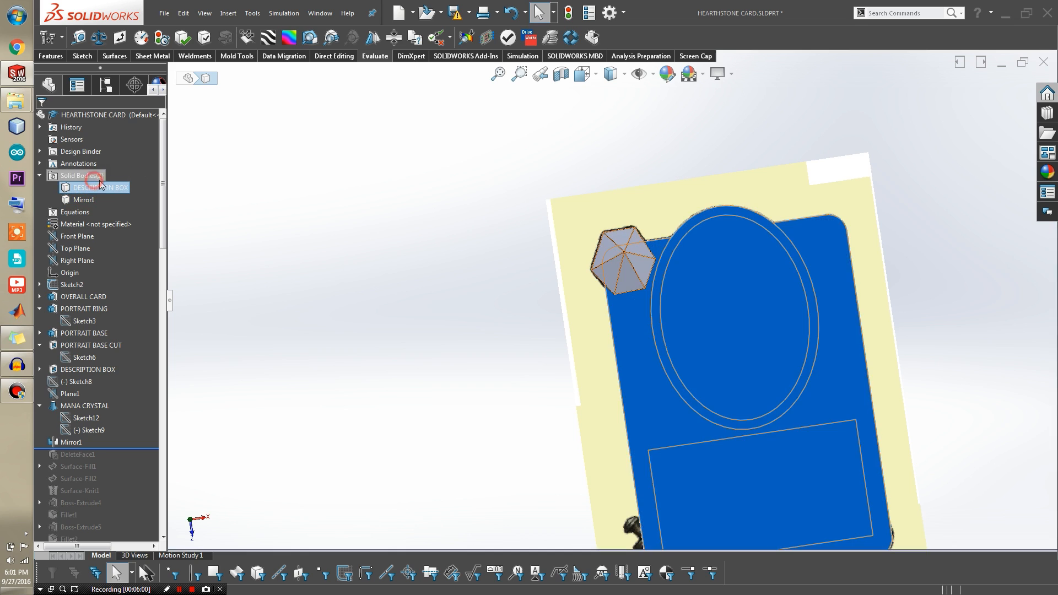
pyautogui.click(340, 299)
pyautogui.scroll(-4, 582, 315)
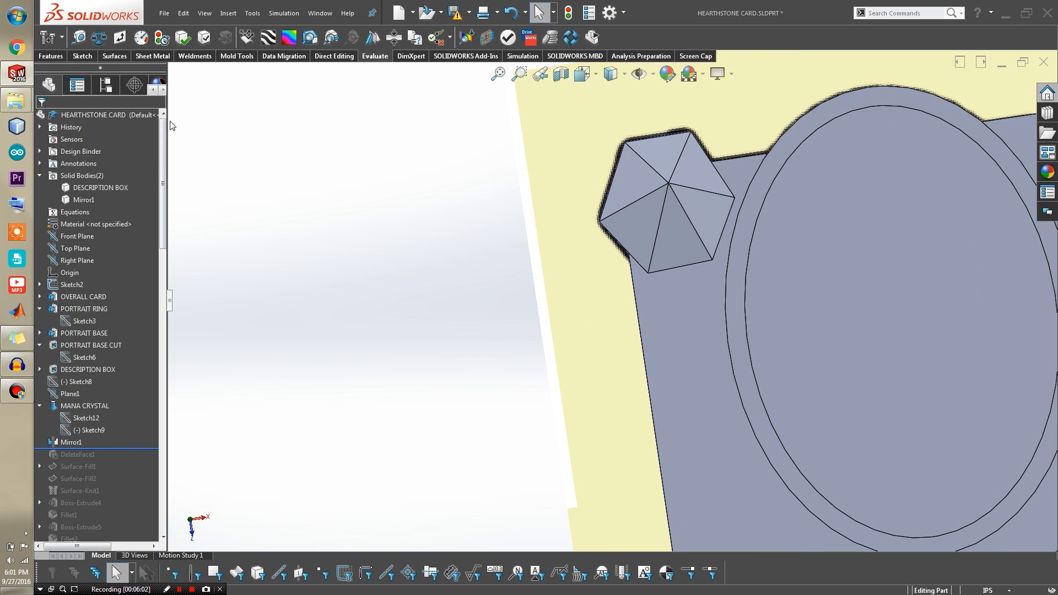
# Step: Display the surface tools, roll the feature history forward to include DeleteFace1, and view the crystal's removed facets
pyautogui.click(112, 59)
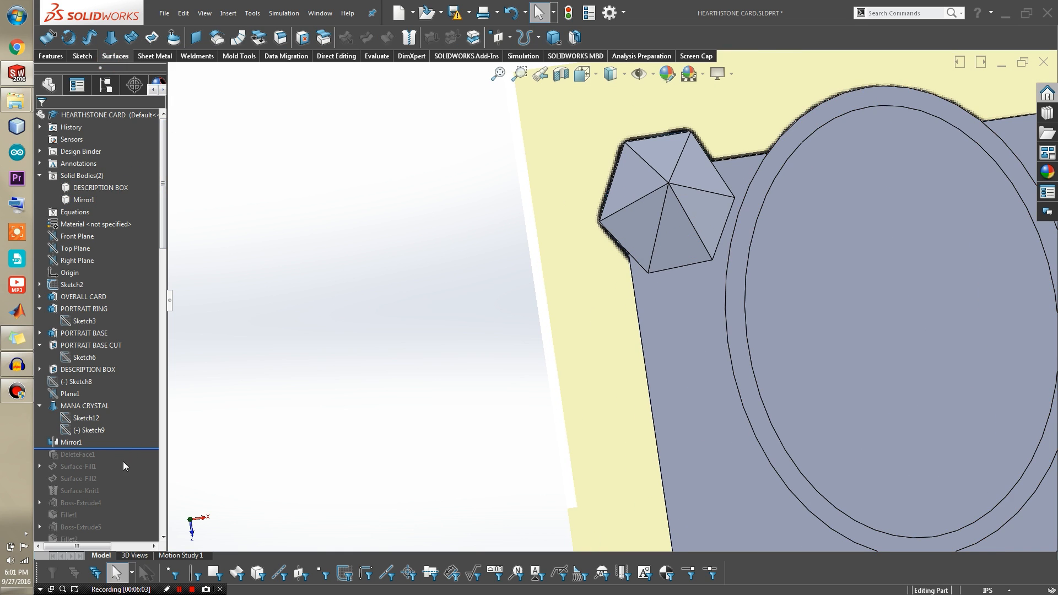
pyautogui.moveTo(130, 449); pyautogui.dragTo(133, 461)
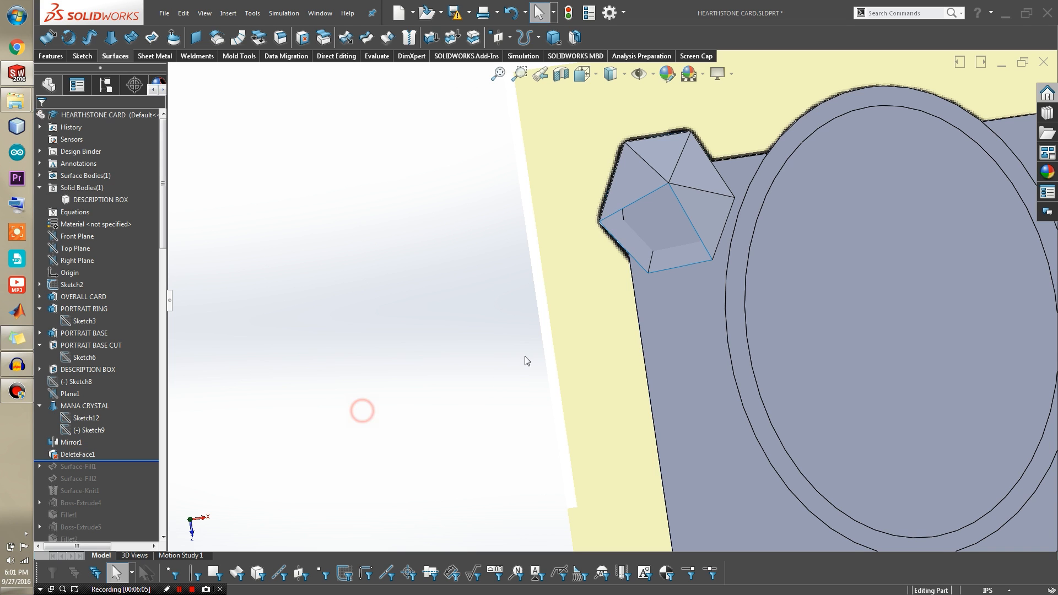
pyautogui.scroll(-5, 655, 253)
pyautogui.moveTo(655, 253); pyautogui.dragTo(656, 147, button='middle')
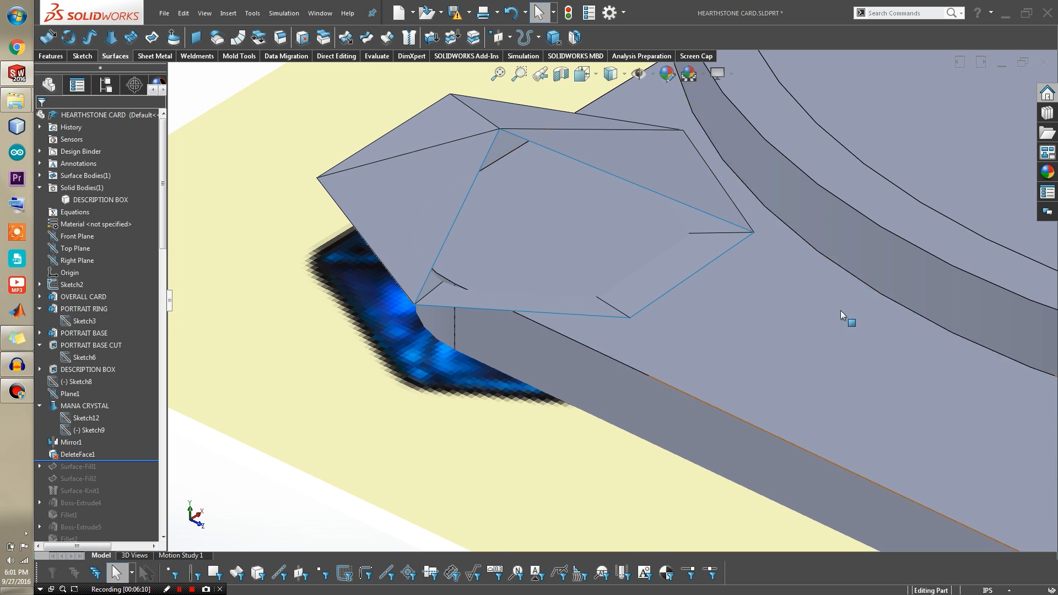
# Step: Hide the DESCRIPTION BOX body and view the hollow inside of the crystal through its opening
pyautogui.click(852, 321)
pyautogui.click(896, 275)
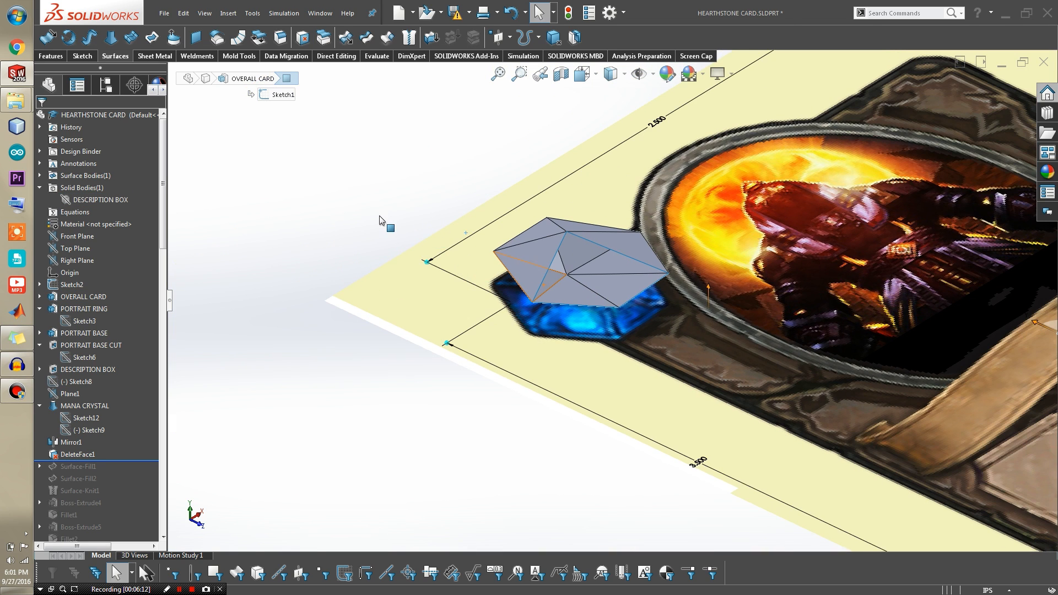
pyautogui.click(380, 218)
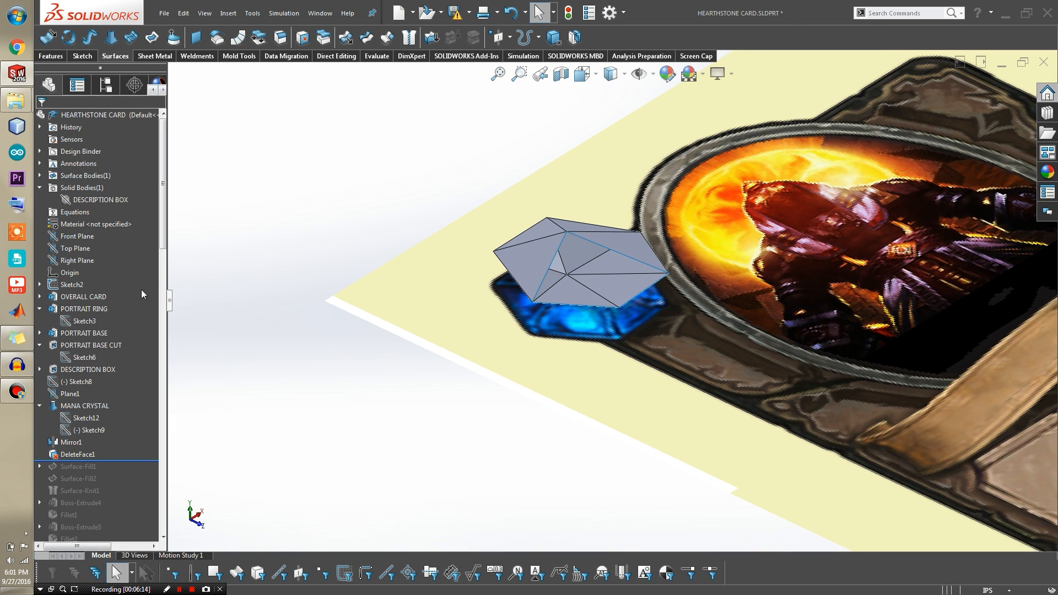
pyautogui.scroll(-4, 673, 309)
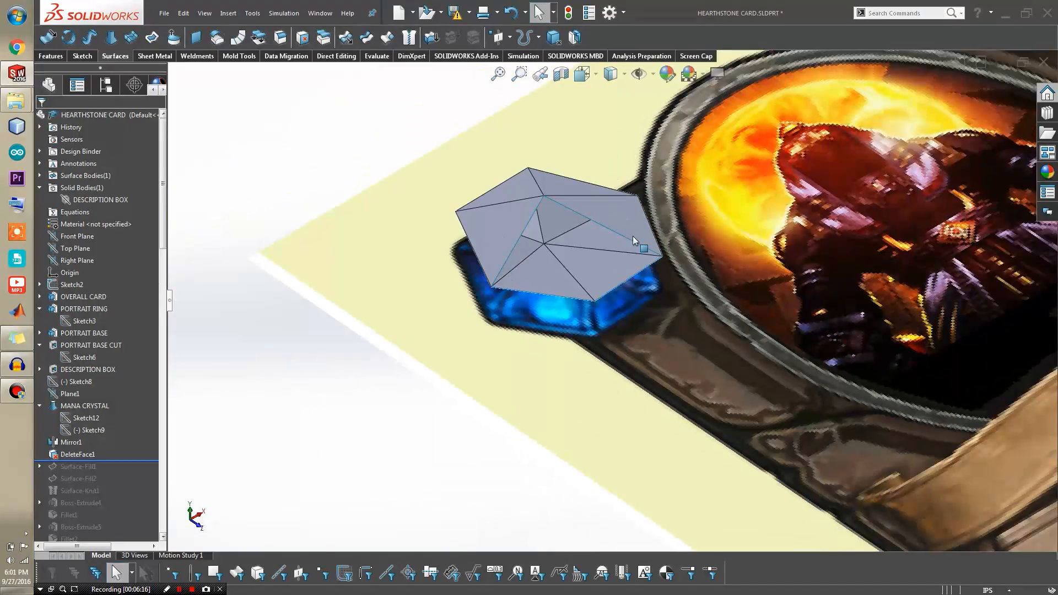
pyautogui.scroll(-4, 633, 237)
pyautogui.moveTo(531, 284); pyautogui.dragTo(521, 208, button='middle')
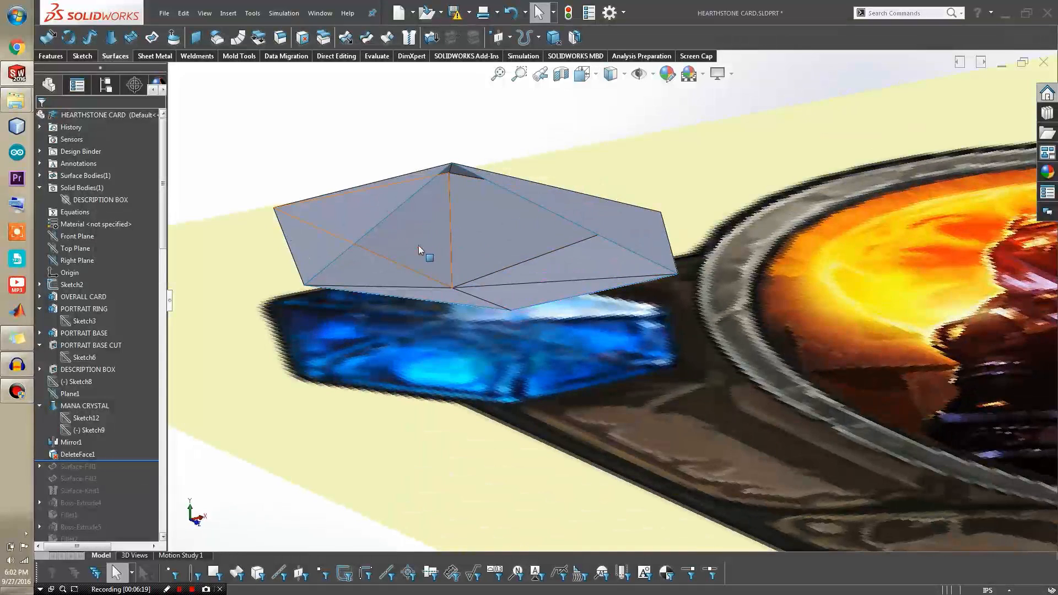
pyautogui.click(393, 274)
pyautogui.click(487, 240)
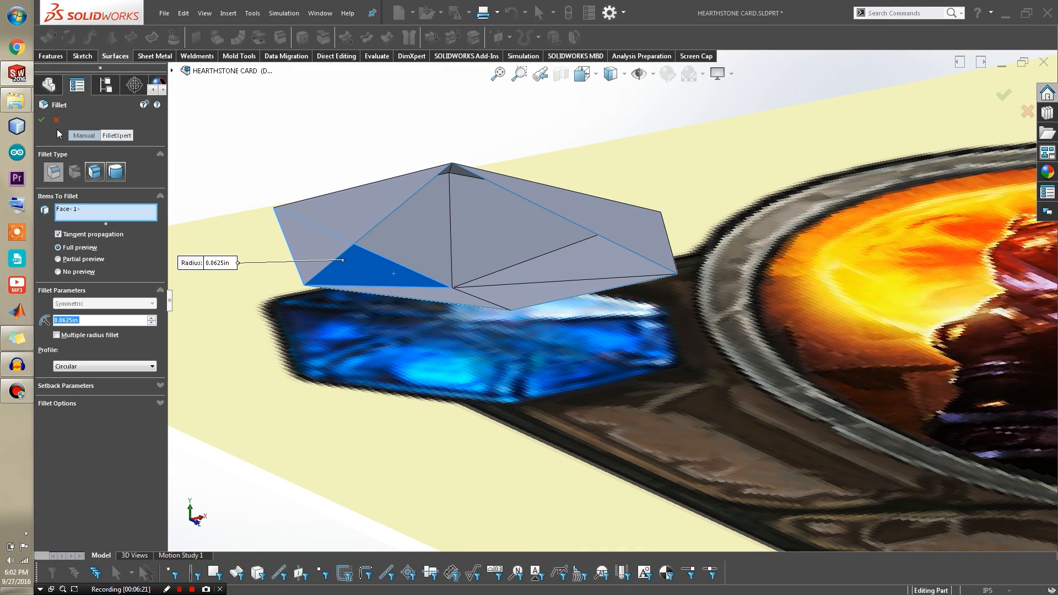
pyautogui.click(54, 116)
# Step: Select an inner Mirror1 facet through the crystal's opening and inspect it up close
pyautogui.click(523, 233)
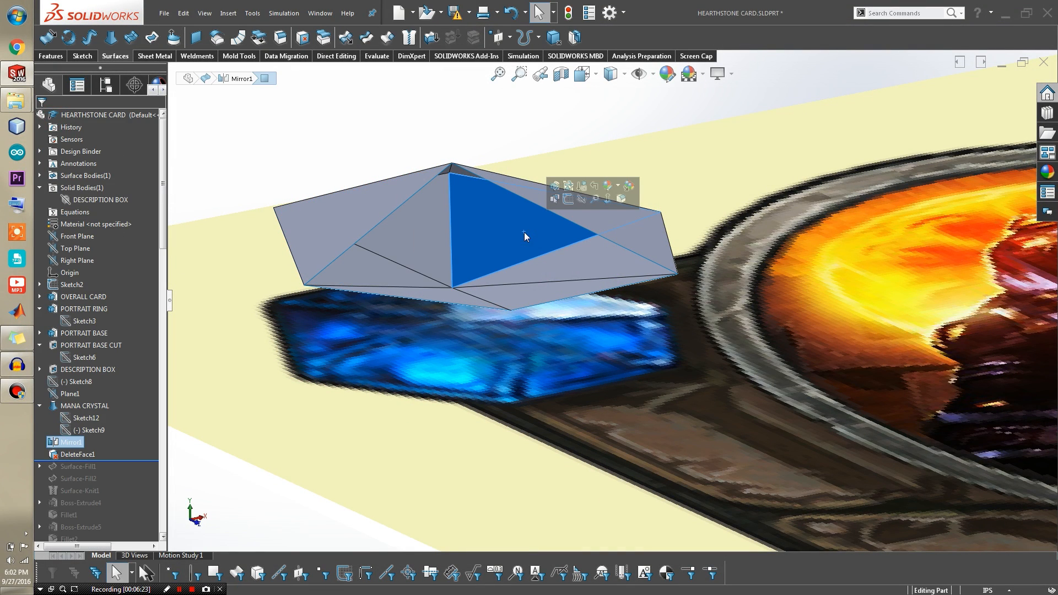
pyautogui.scroll(3, 504, 274)
pyautogui.scroll(-5, 505, 275)
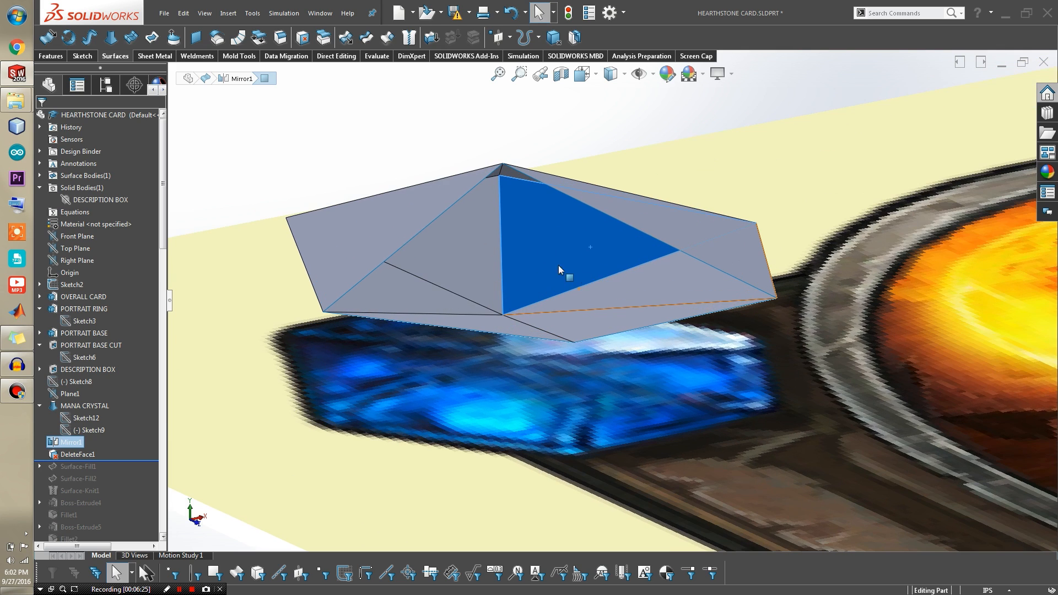
# Step: Roll the feature history forward to include Surface-Fill1, expand that feature, and select its 3D sketch
pyautogui.moveTo(121, 460); pyautogui.dragTo(121, 473)
pyautogui.moveTo(523, 260); pyautogui.dragTo(276, 428, button='middle')
pyautogui.click(40, 468)
pyautogui.click(78, 478)
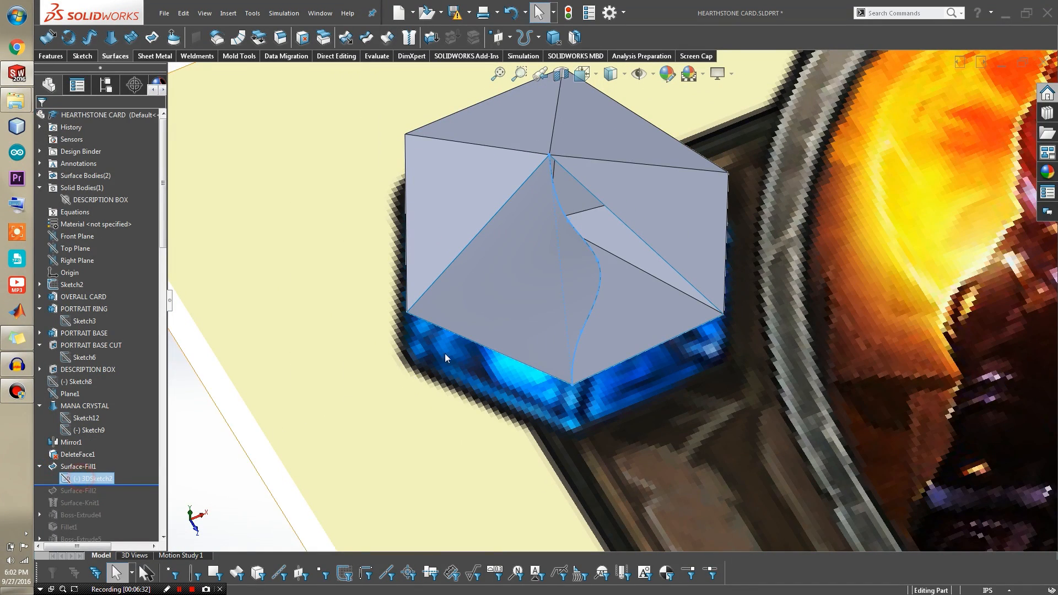
# Step: Examine how the 3D sketch's curved edge runs from the crystal's apex to its rim, from above and from the side
pyautogui.scroll(2, 550, 265)
pyautogui.scroll(-3, 603, 254)
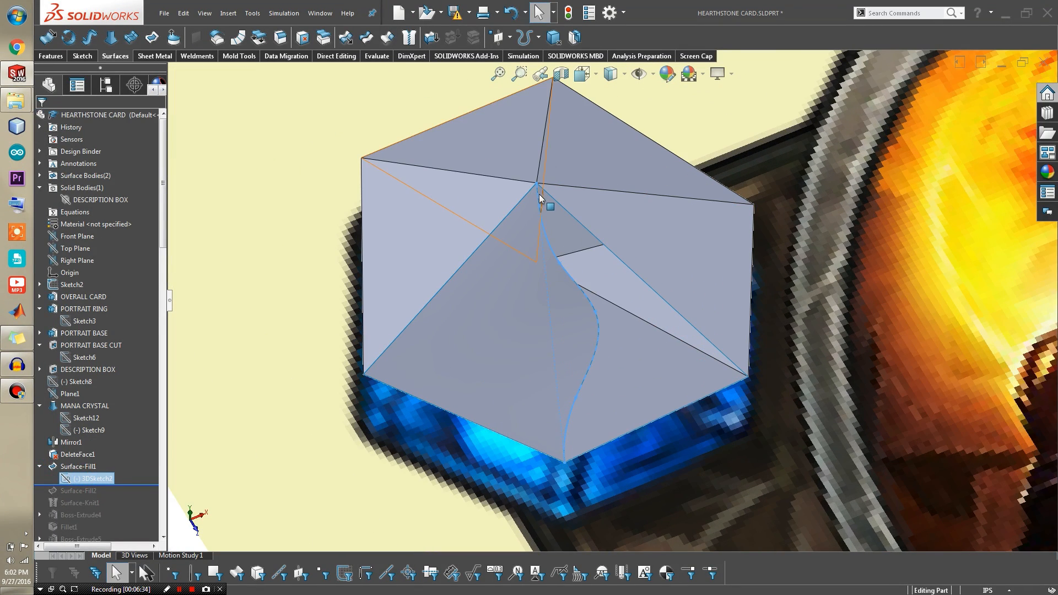
pyautogui.moveTo(537, 187); pyautogui.dragTo(507, 277, button='middle')
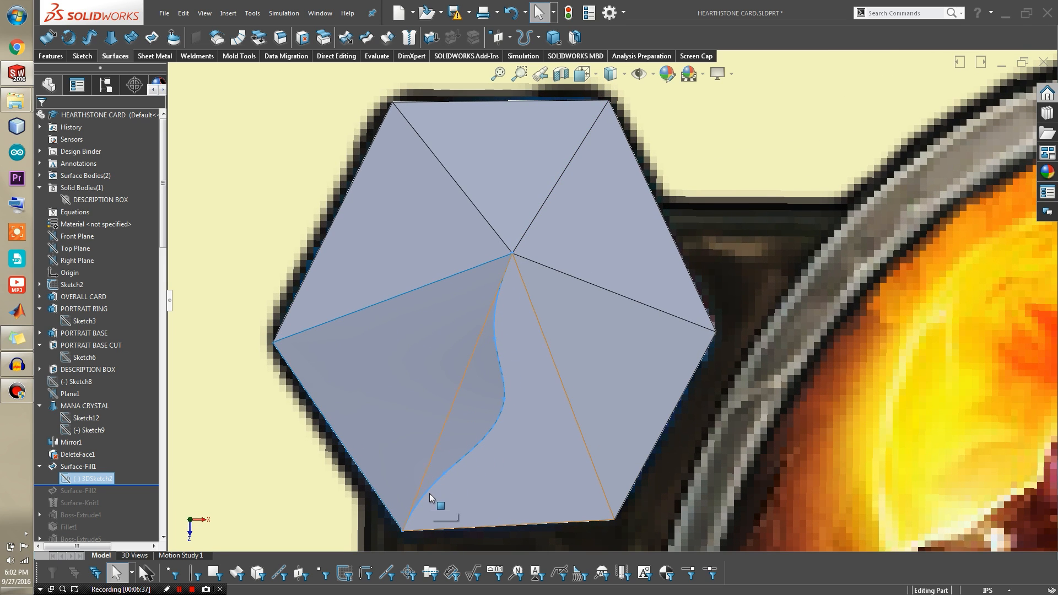
pyautogui.scroll(3, 461, 422)
pyautogui.moveTo(507, 404); pyautogui.dragTo(577, 479, button='middle')
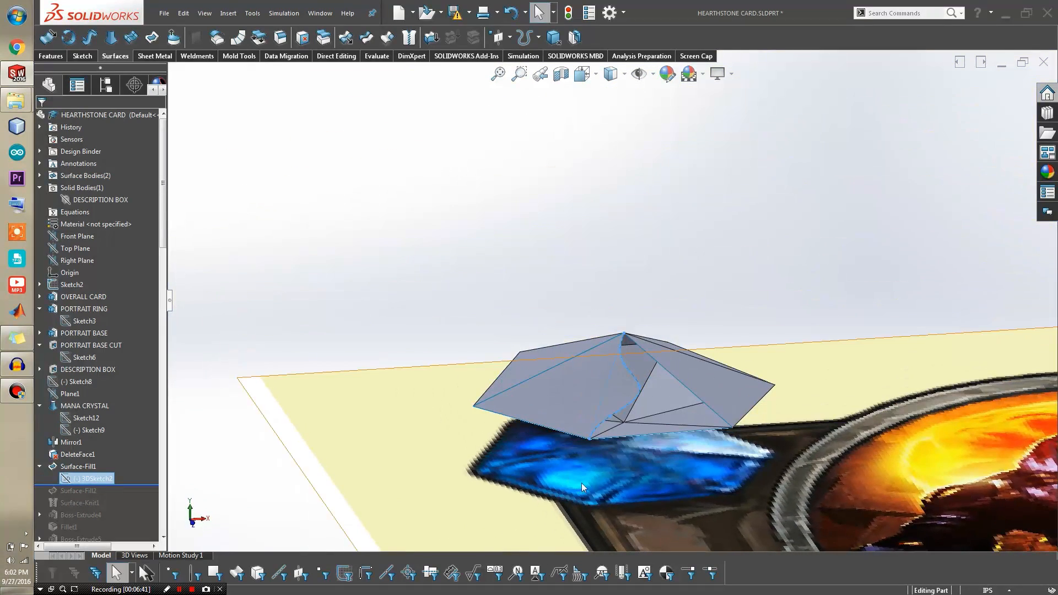
# Step: Select Surface-Fill1 and examine the edges bounding its patch from above, including the curved 3D sketch edge
pyautogui.moveTo(610, 435)
pyautogui.mouseDown(button='middle')
pyautogui.moveTo(633, 431)
pyautogui.moveTo(630, 502)
pyautogui.moveTo(610, 439)
pyautogui.moveTo(620, 409)
pyautogui.moveTo(616, 449)
pyautogui.mouseUp(button='middle')
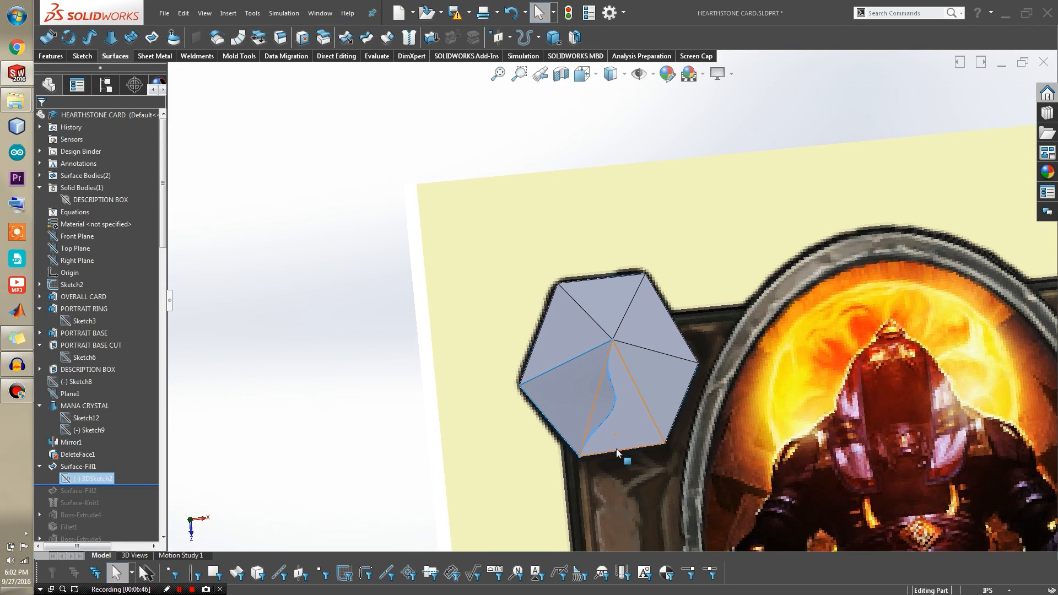
pyautogui.click(94, 467)
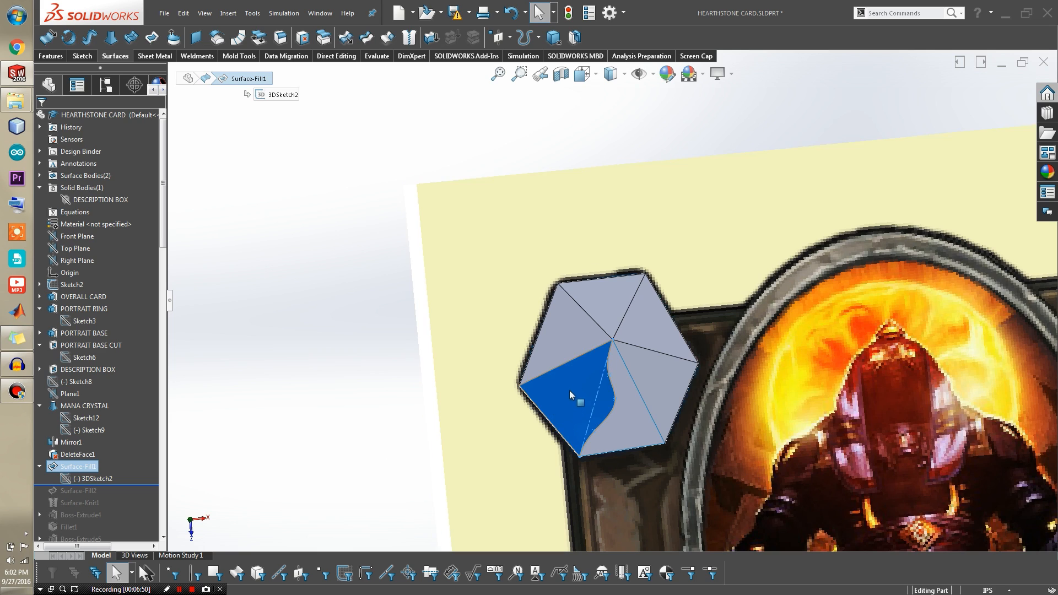
pyautogui.scroll(-2, 613, 337)
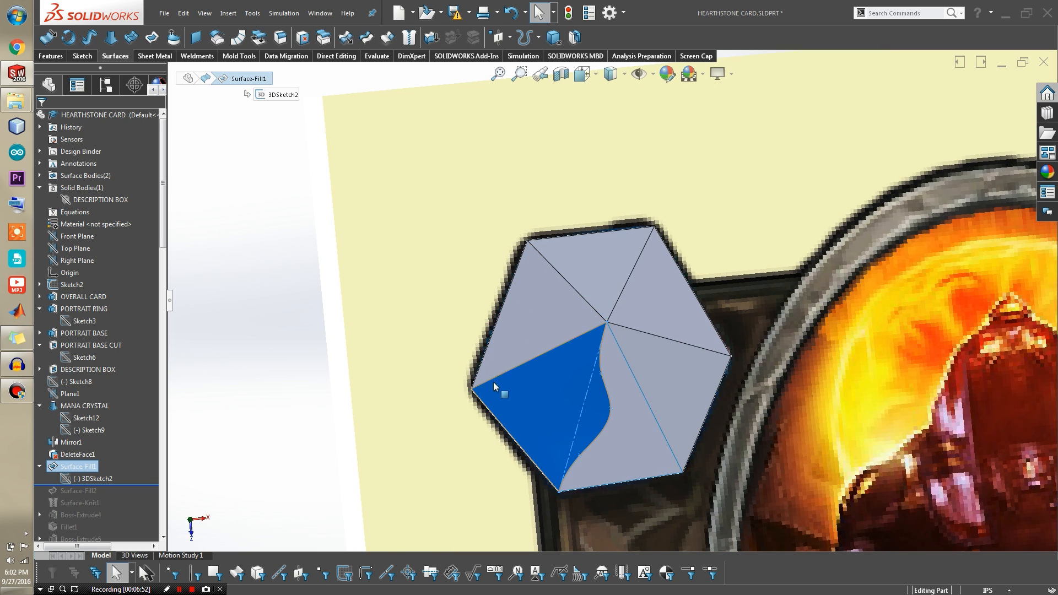
pyautogui.click(538, 356)
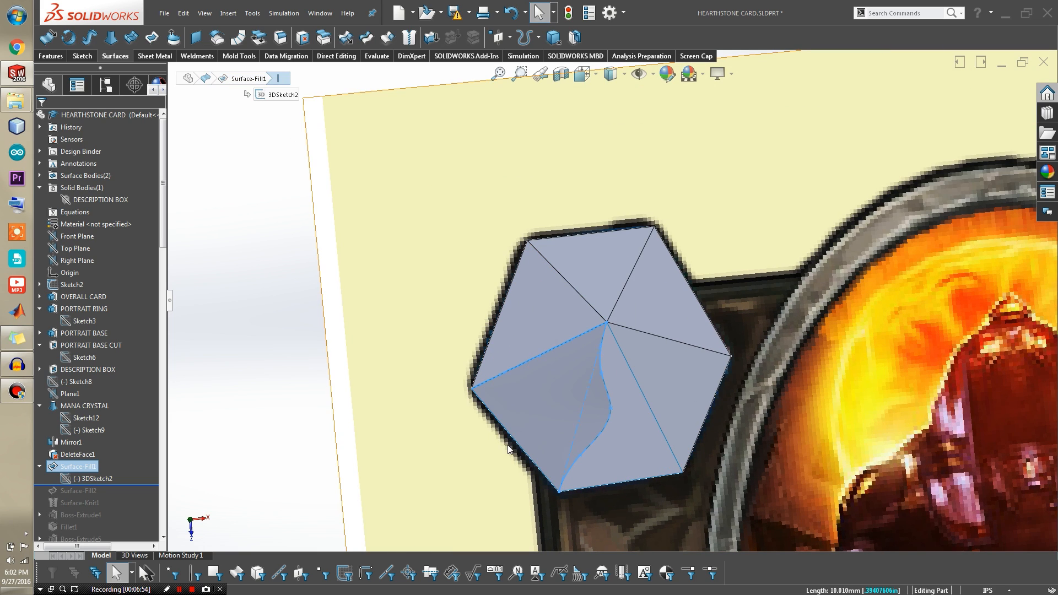
pyautogui.click(514, 445)
pyautogui.click(609, 392)
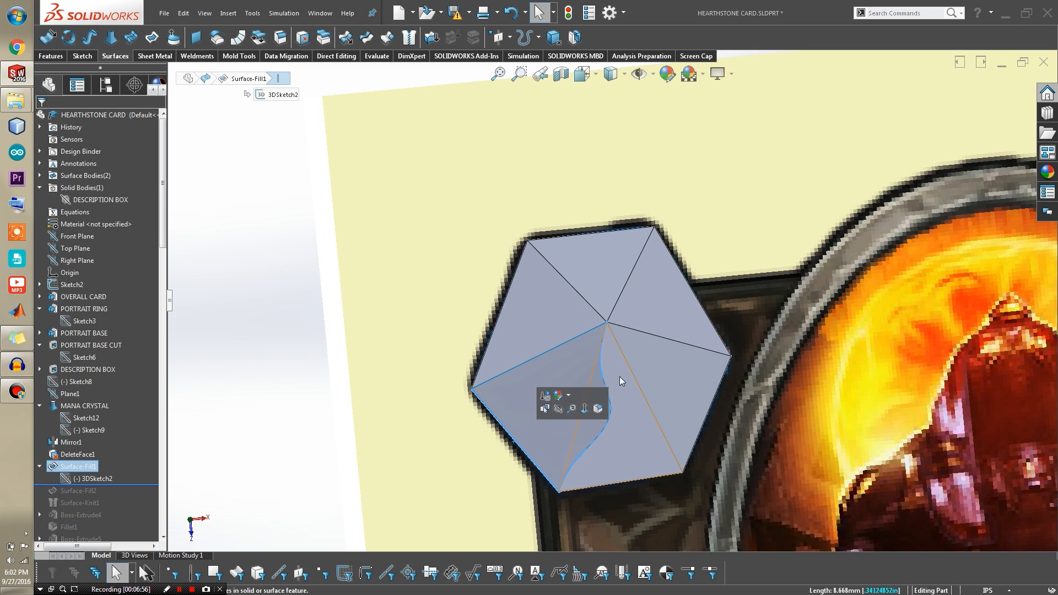
pyautogui.doubleClick(603, 345)
pyautogui.click(325, 335)
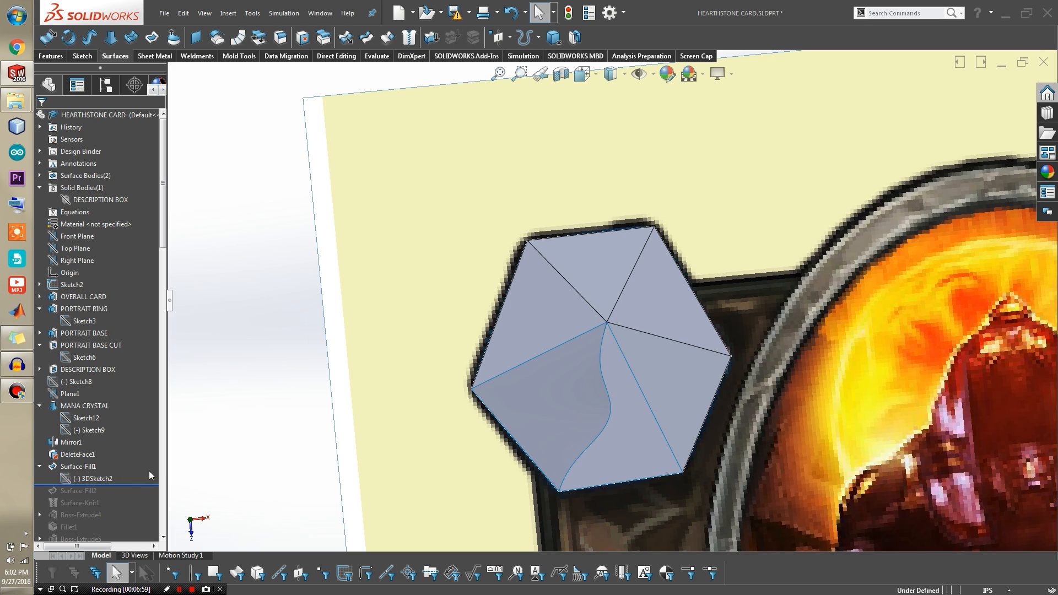
# Step: Collapse Surface-Fill1, roll the feature history forward to include Surface-Fill2, and select its patch beside the curved edge
pyautogui.click(40, 466)
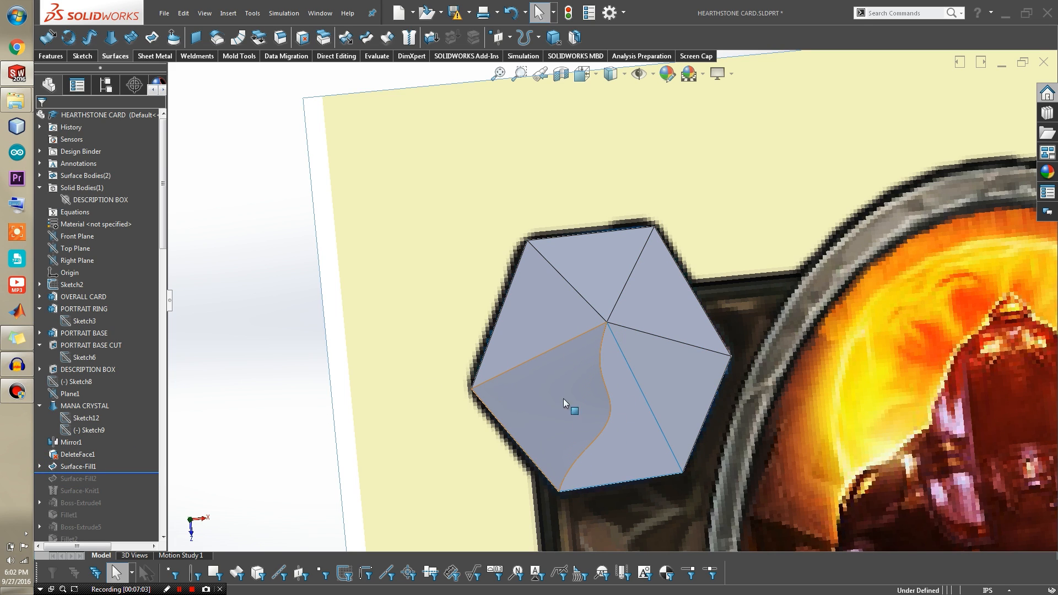
pyautogui.moveTo(105, 472); pyautogui.dragTo(109, 480)
pyautogui.moveTo(573, 425); pyautogui.dragTo(612, 344, button='middle')
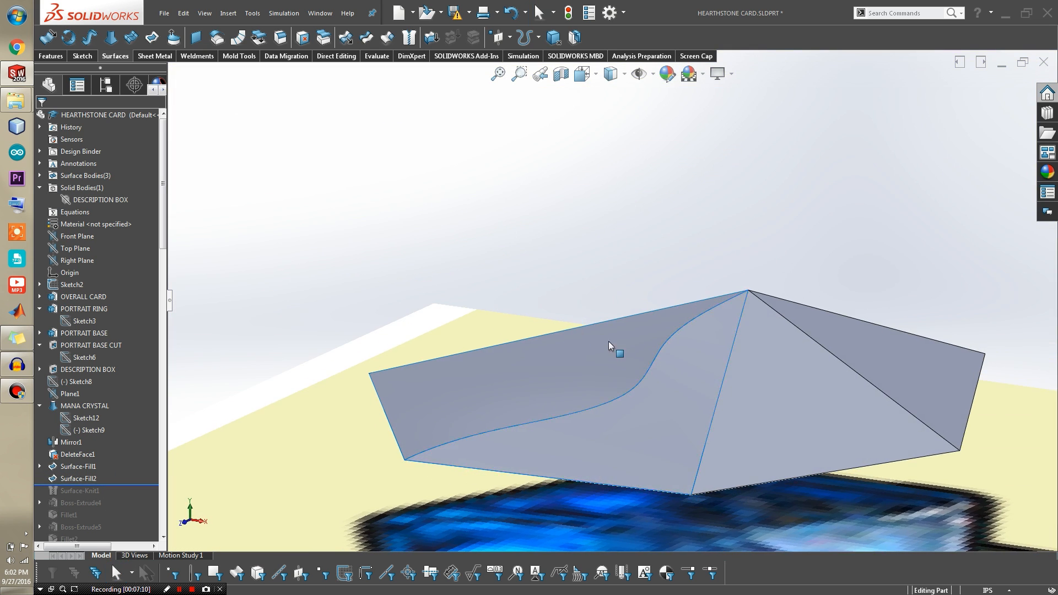
pyautogui.click(647, 456)
pyautogui.moveTo(646, 456); pyautogui.dragTo(616, 418, button='middle')
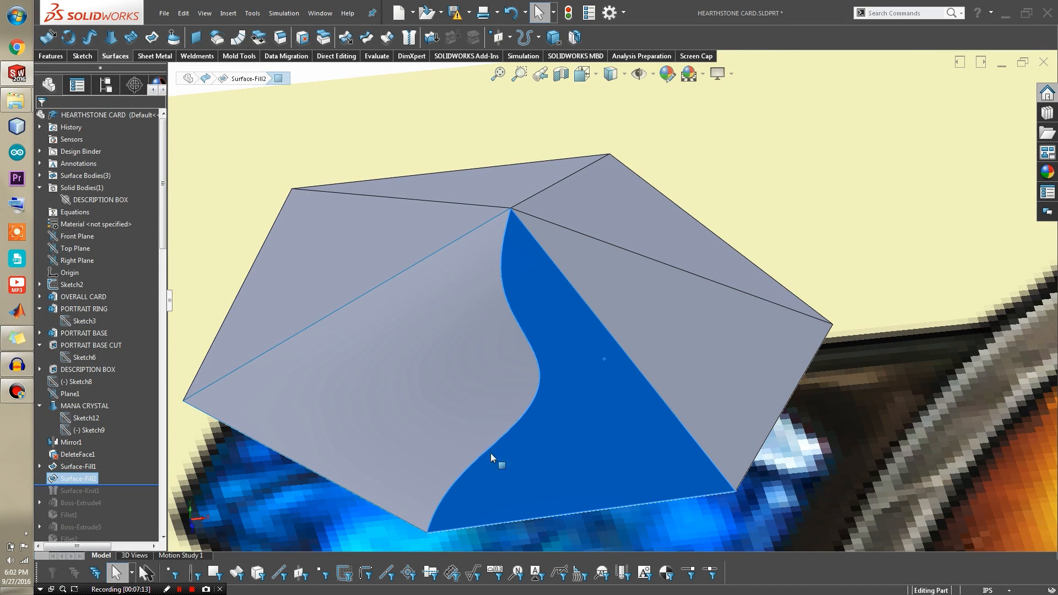
# Step: Open Surface-Fill2's definition to review its patch boundary edges, close it, and inspect the filled crystal facets
pyautogui.click(81, 478)
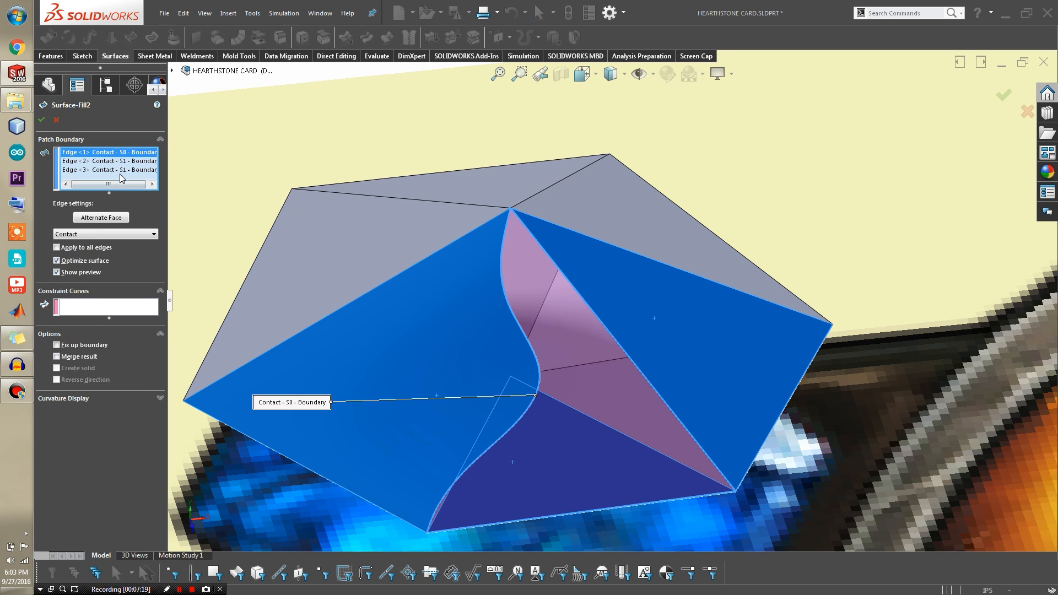
pyautogui.click(43, 119)
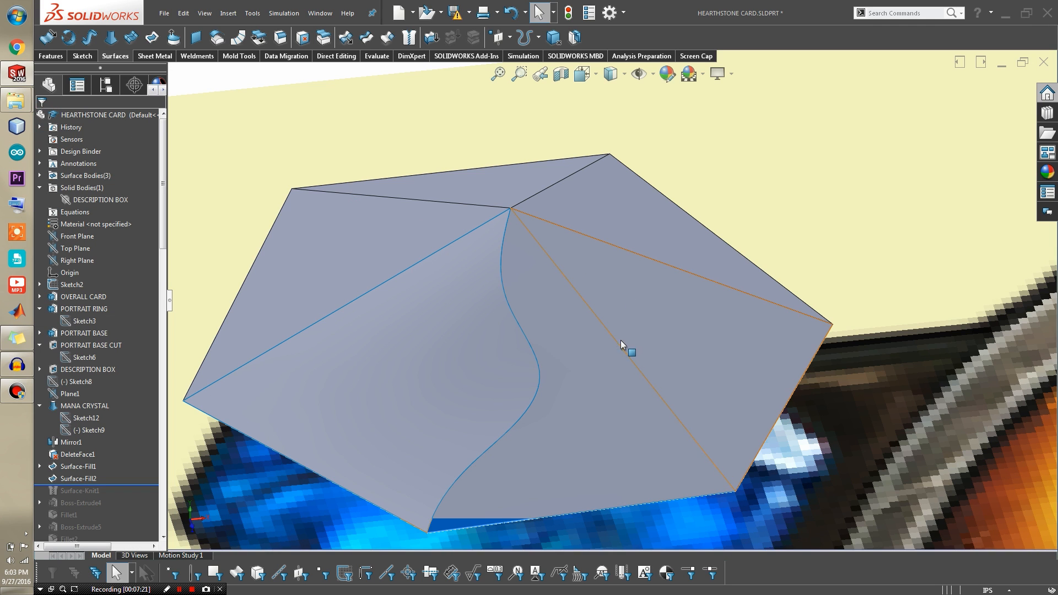
pyautogui.moveTo(524, 307); pyautogui.dragTo(519, 375, button='middle')
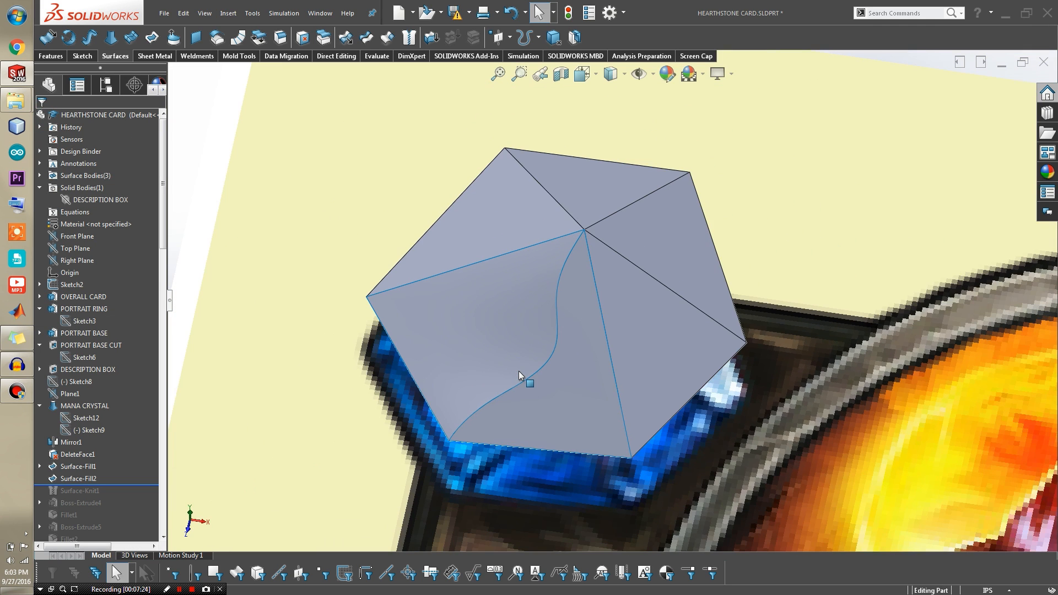
pyautogui.moveTo(546, 343); pyautogui.dragTo(534, 406, button='middle')
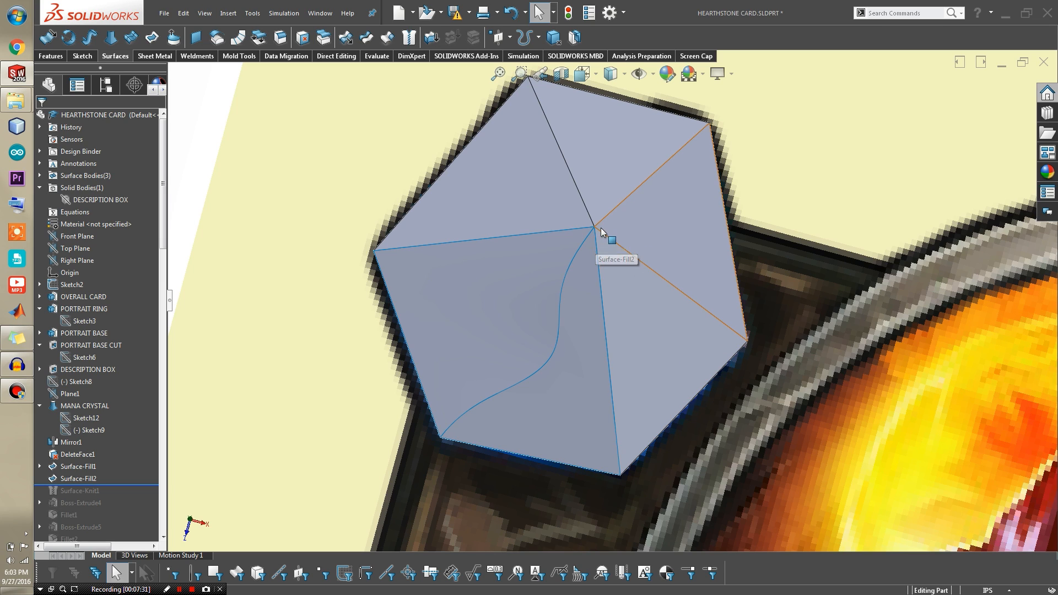
# Step: Roll the feature history forward to include Surface-Knit1 and view the knitted crystal
pyautogui.moveTo(147, 484); pyautogui.dragTo(149, 494)
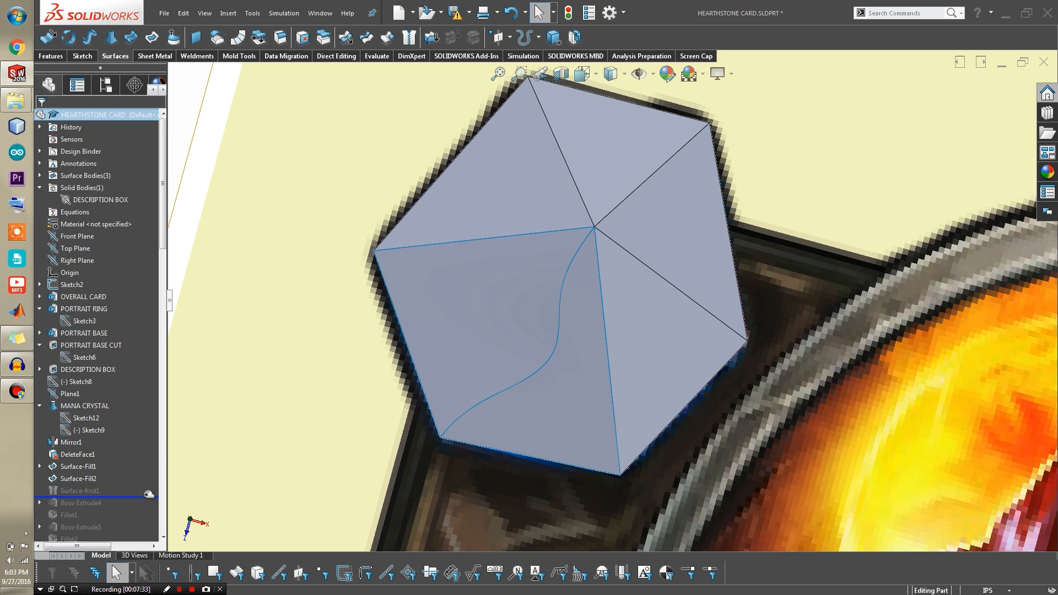
pyautogui.moveTo(544, 395); pyautogui.dragTo(560, 333, button='middle')
pyautogui.scroll(-2, 561, 333)
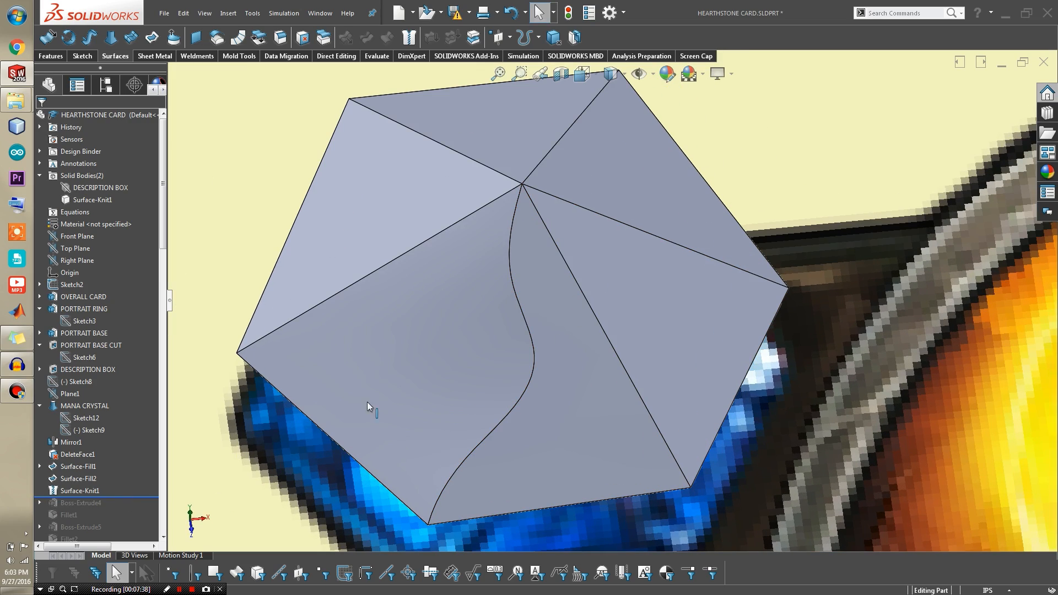
pyautogui.scroll(3, 367, 407)
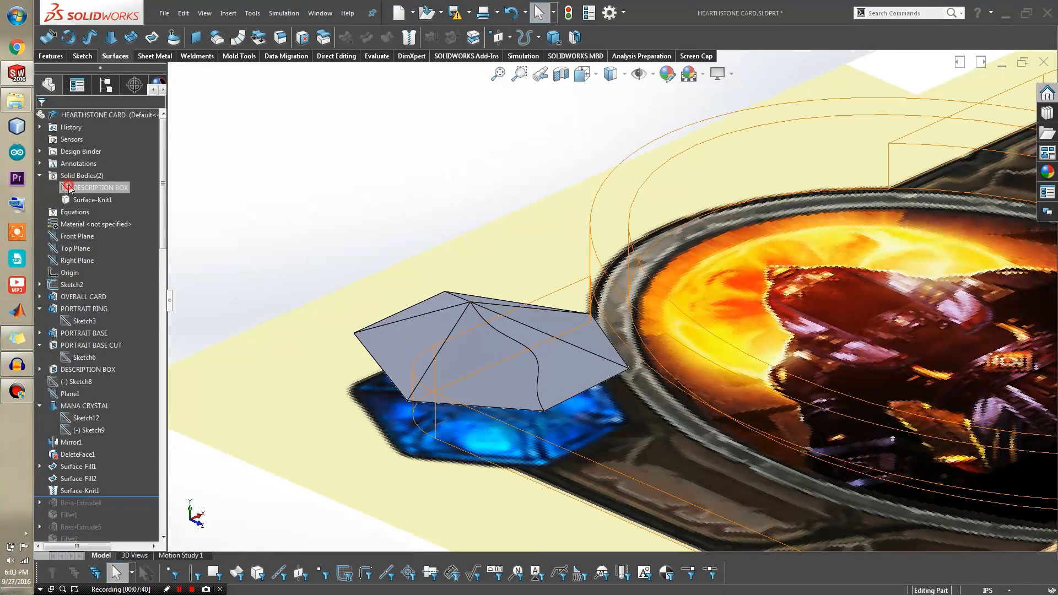
# Step: Show the DESCRIPTION BOX body again and view the crystal together with the card and portrait ring
pyautogui.click(69, 185)
pyautogui.click(79, 170)
pyautogui.scroll(5, 543, 304)
pyautogui.click(414, 238)
pyautogui.scroll(-4, 682, 330)
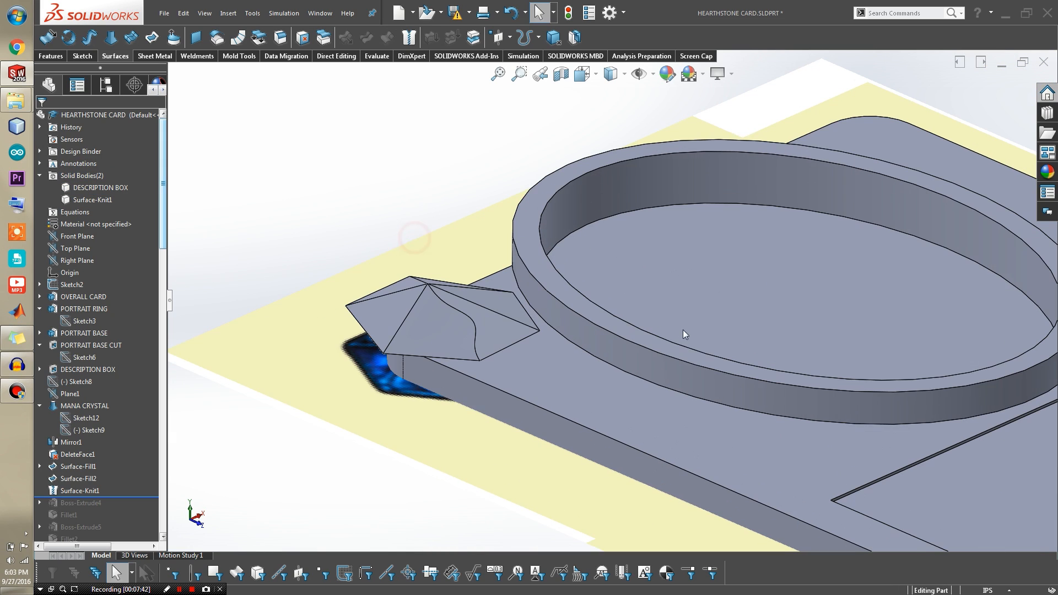
pyautogui.moveTo(487, 330); pyautogui.dragTo(422, 510, button='middle')
pyautogui.scroll(4, 611, 405)
pyautogui.scroll(-3, 614, 407)
pyautogui.moveTo(622, 405); pyautogui.dragTo(721, 275, button='middle')
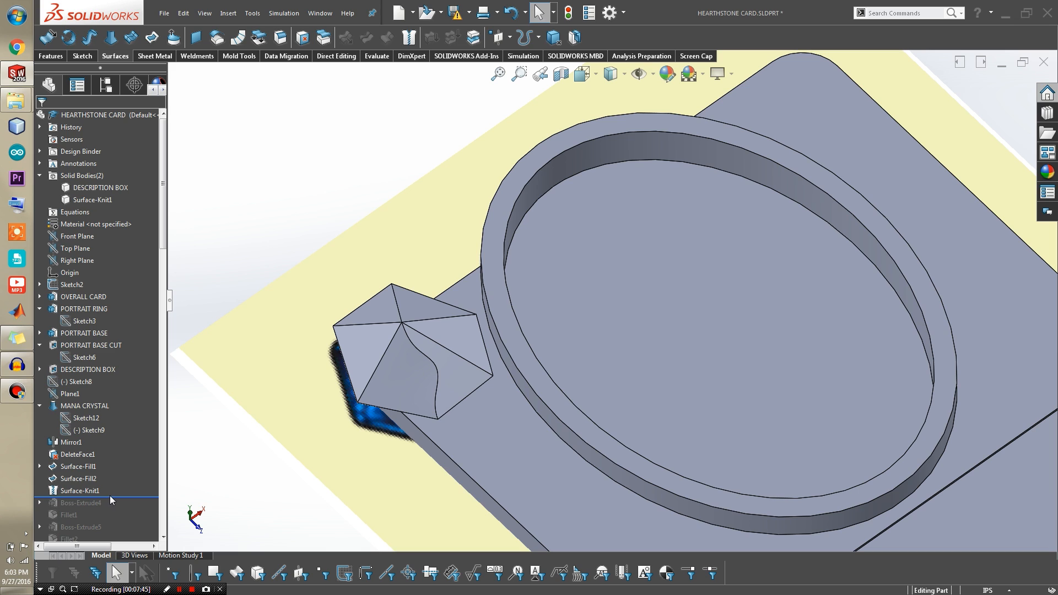
# Step: Roll the feature history forward to include Boss-Extrude4 and zoom in on the small ring at the card's corner
pyautogui.moveTo(109, 497); pyautogui.dragTo(109, 509)
pyautogui.scroll(3, 477, 460)
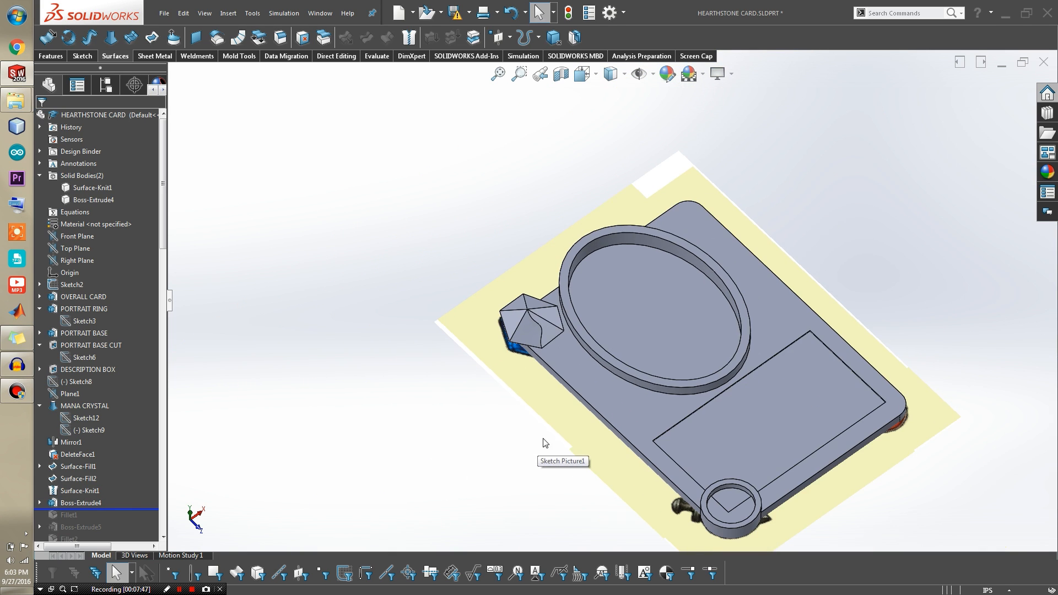
pyautogui.scroll(1, 636, 429)
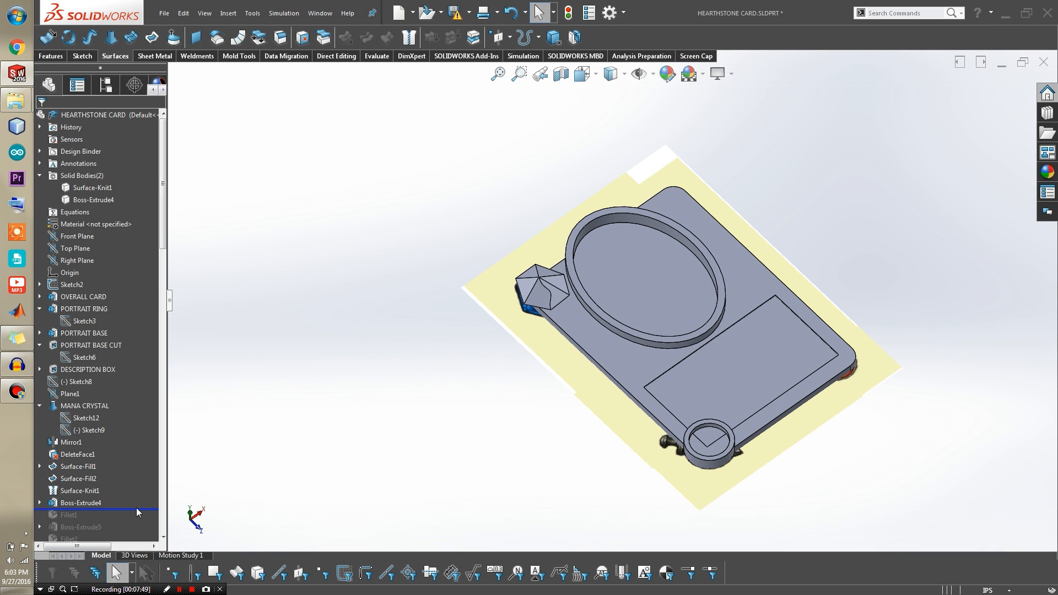
pyautogui.scroll(1, 680, 494)
pyautogui.scroll(-4, 722, 408)
pyautogui.scroll(-3, 661, 319)
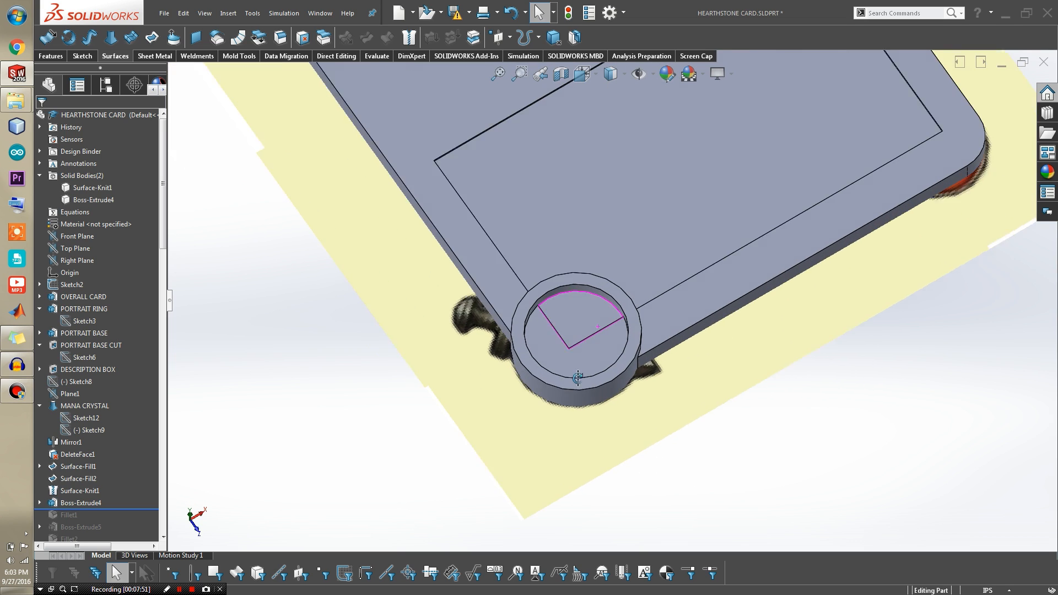
# Step: Roll the feature history back before Boss-Extrude4 and view the bare card corner over the reference picture
pyautogui.moveTo(121, 510); pyautogui.dragTo(130, 498)
pyautogui.scroll(-3, 606, 310)
pyautogui.moveTo(606, 307); pyautogui.dragTo(550, 284, button='middle')
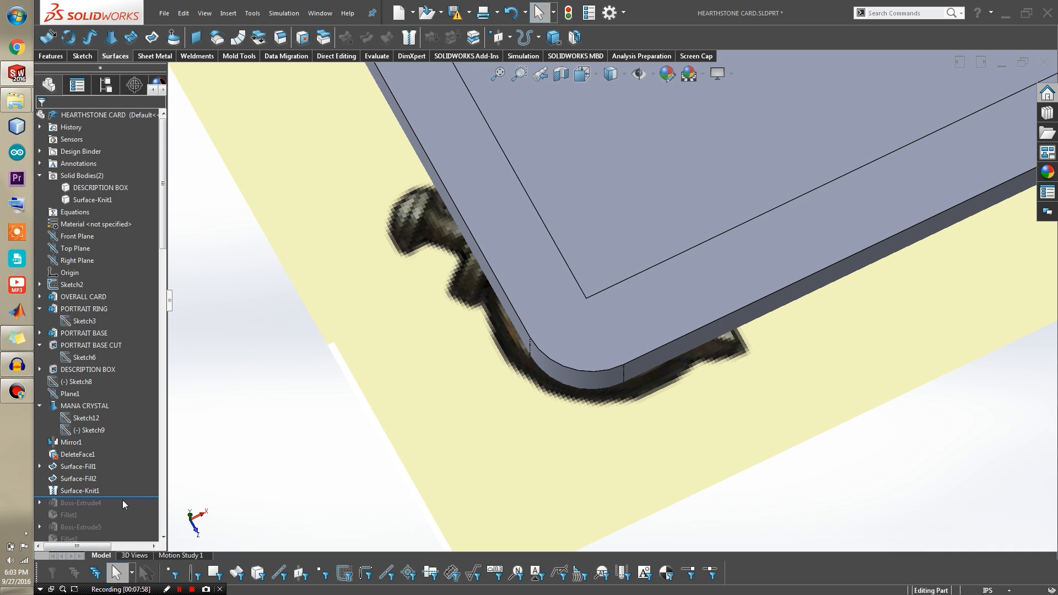
# Step: Roll forward past Boss-Extrude4, expand it, and select Sketch13 to examine the ring's circle and position dimensions
pyautogui.click(128, 498)
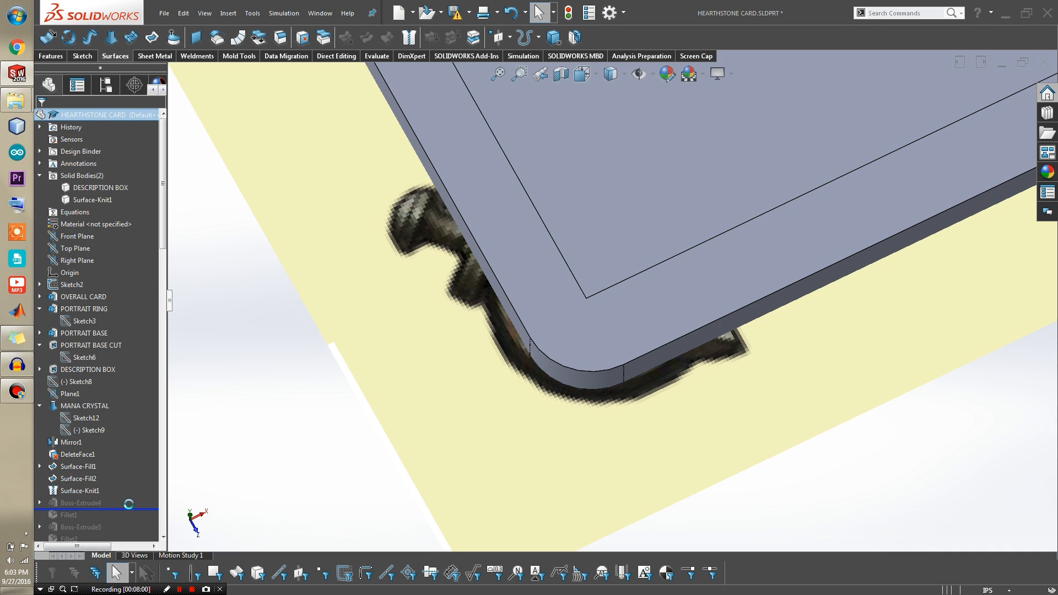
pyautogui.click(39, 503)
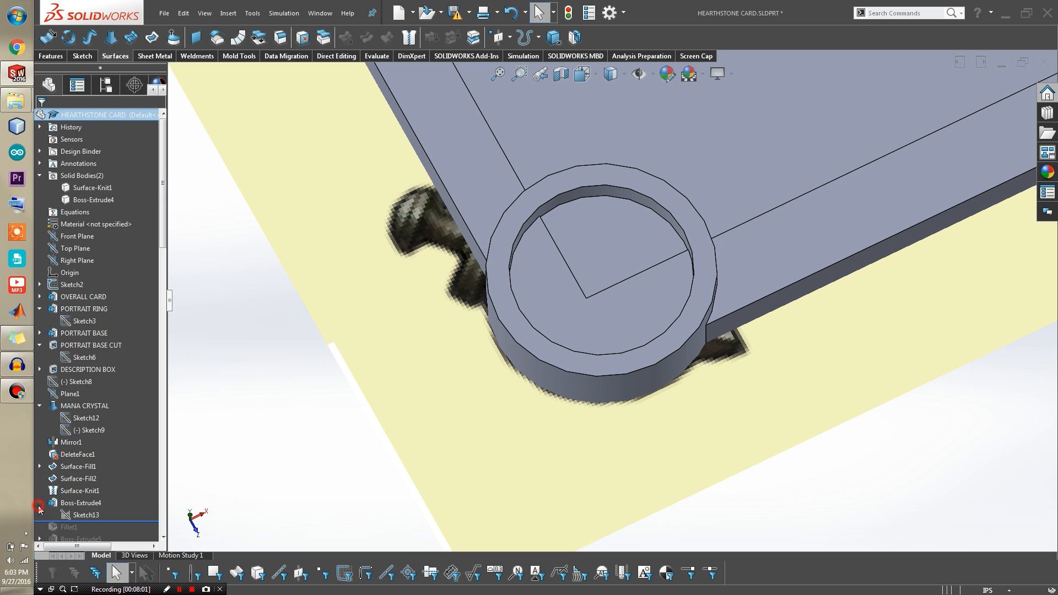
pyautogui.click(70, 517)
pyautogui.click(79, 499)
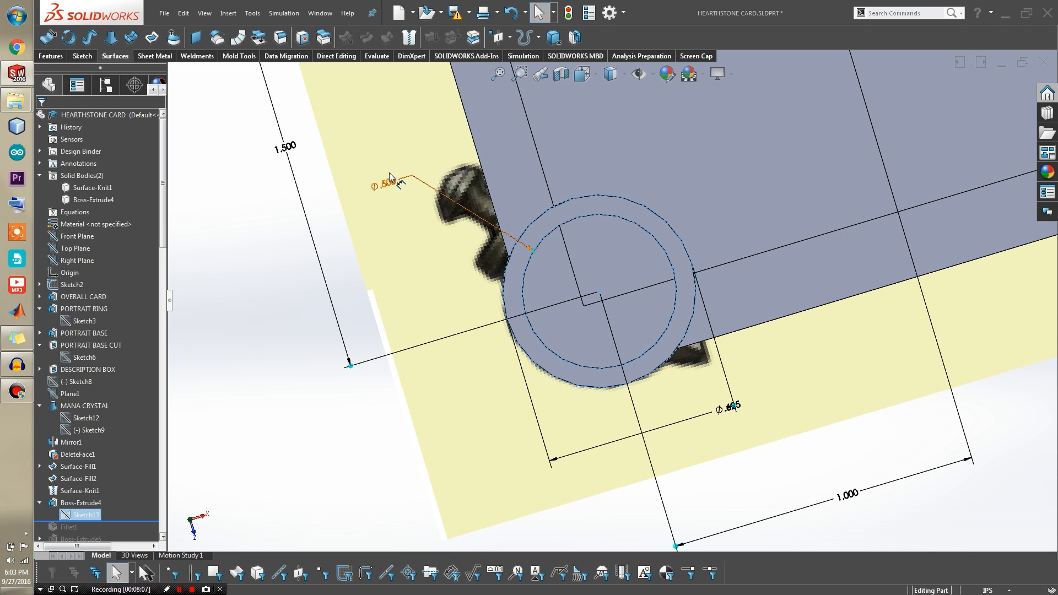
pyautogui.scroll(-3, 736, 416)
pyautogui.scroll(3, 643, 366)
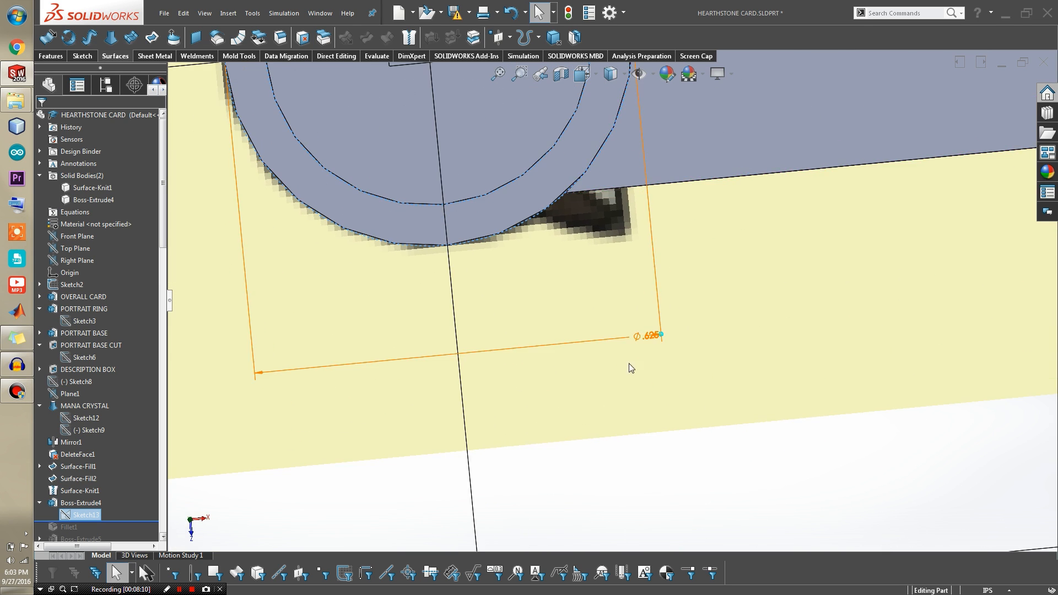
# Step: Collapse Boss-Extrude4, roll the feature history forward to include Fillet1, and inspect the corner ring's rounded top
pyautogui.click(39, 503)
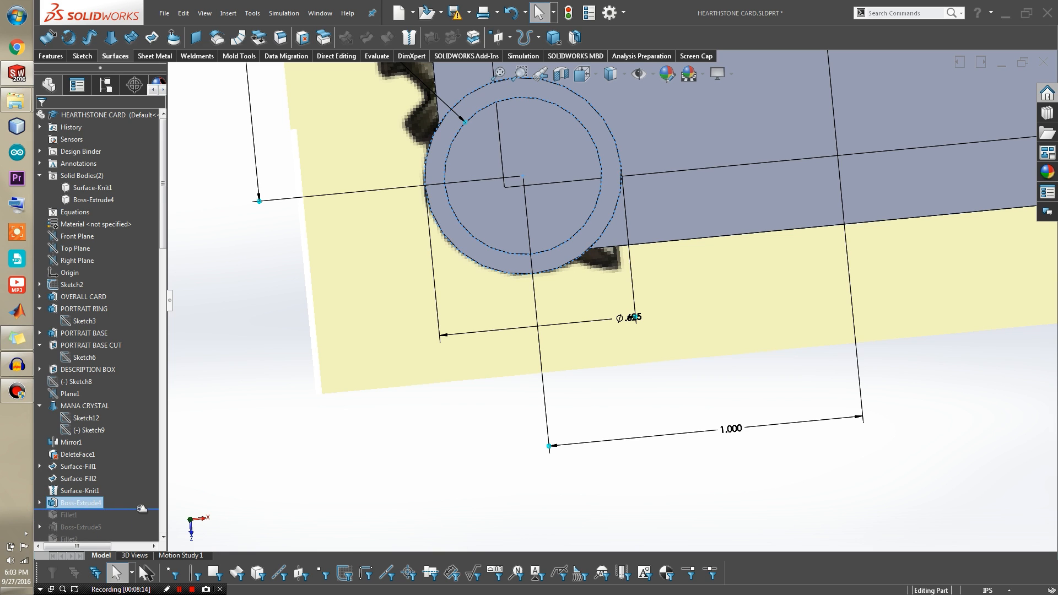
pyautogui.moveTo(138, 517); pyautogui.dragTo(139, 519)
pyautogui.scroll(3, 511, 217)
pyautogui.scroll(-6, 513, 217)
pyautogui.moveTo(567, 227); pyautogui.dragTo(606, 91, button='middle')
pyautogui.scroll(2, 577, 283)
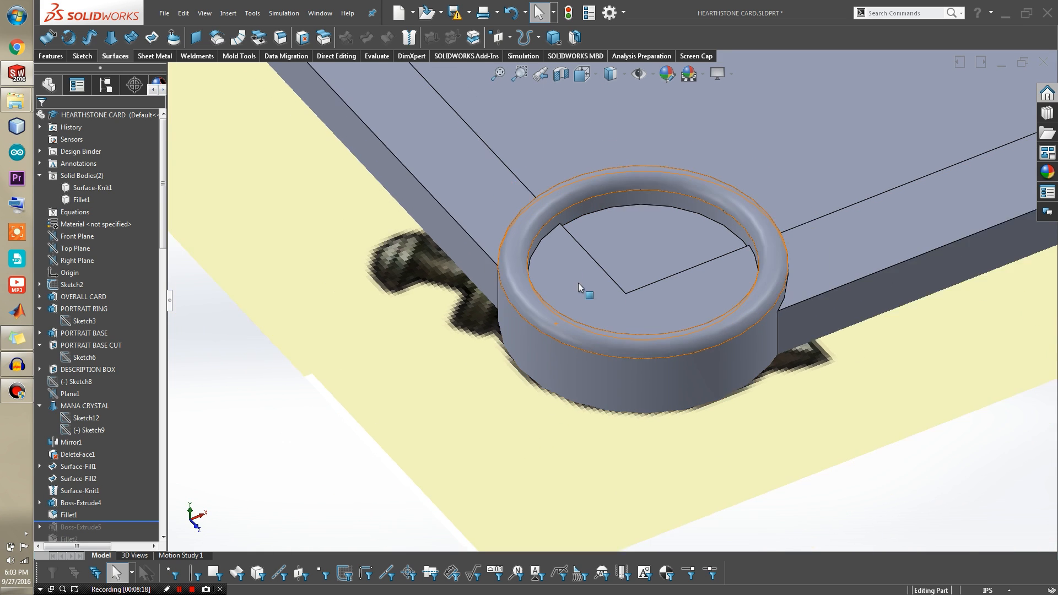
pyautogui.scroll(-2, 543, 275)
pyautogui.scroll(-2, 537, 326)
# Step: Roll the feature history back before Fillet1 and inspect the corner ring's flat top face and its edges
pyautogui.moveTo(109, 520); pyautogui.dragTo(112, 521)
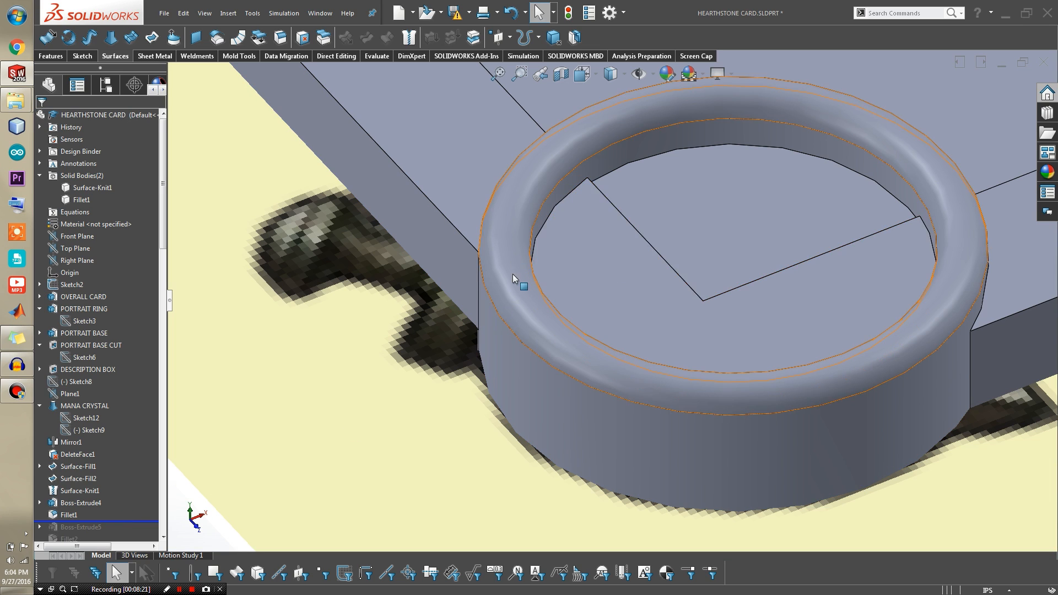
pyautogui.moveTo(121, 520); pyautogui.dragTo(126, 517)
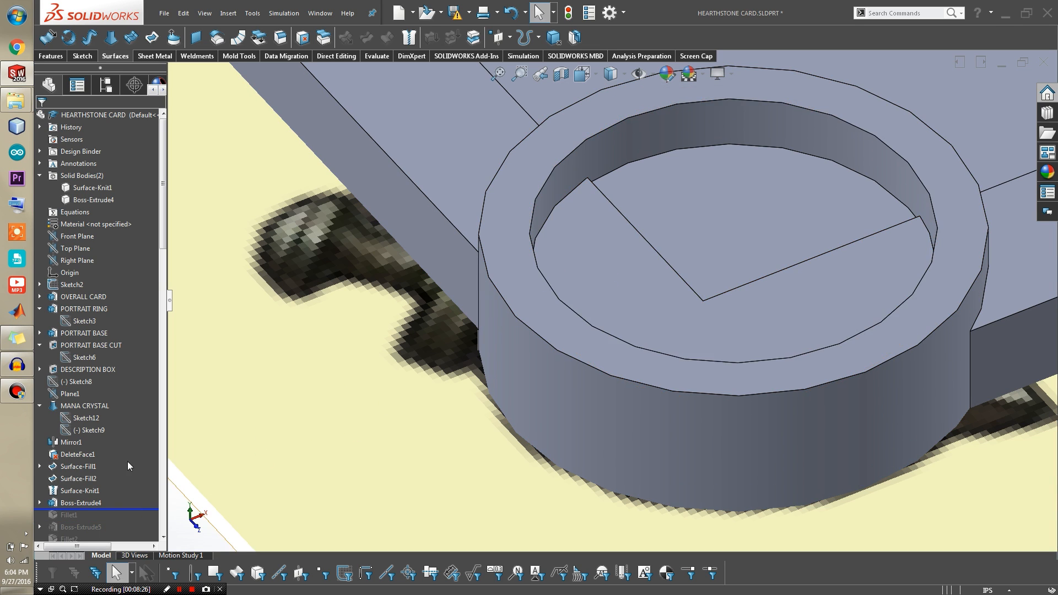
pyautogui.scroll(3, 588, 223)
pyautogui.scroll(-4, 600, 194)
pyautogui.scroll(1, 550, 206)
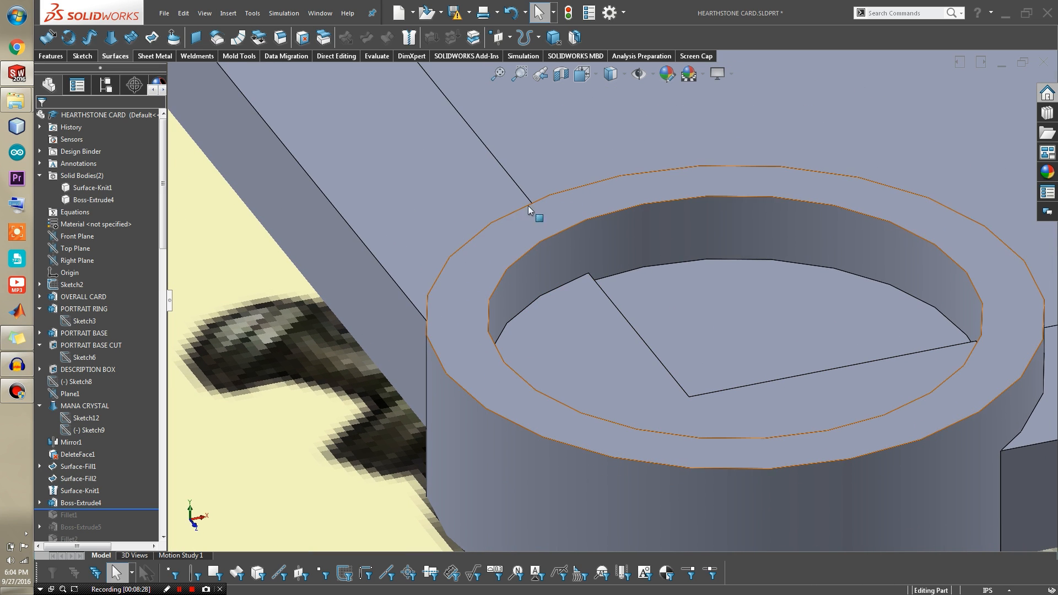
pyautogui.click(475, 269)
pyautogui.scroll(4, 474, 266)
pyautogui.click(181, 445)
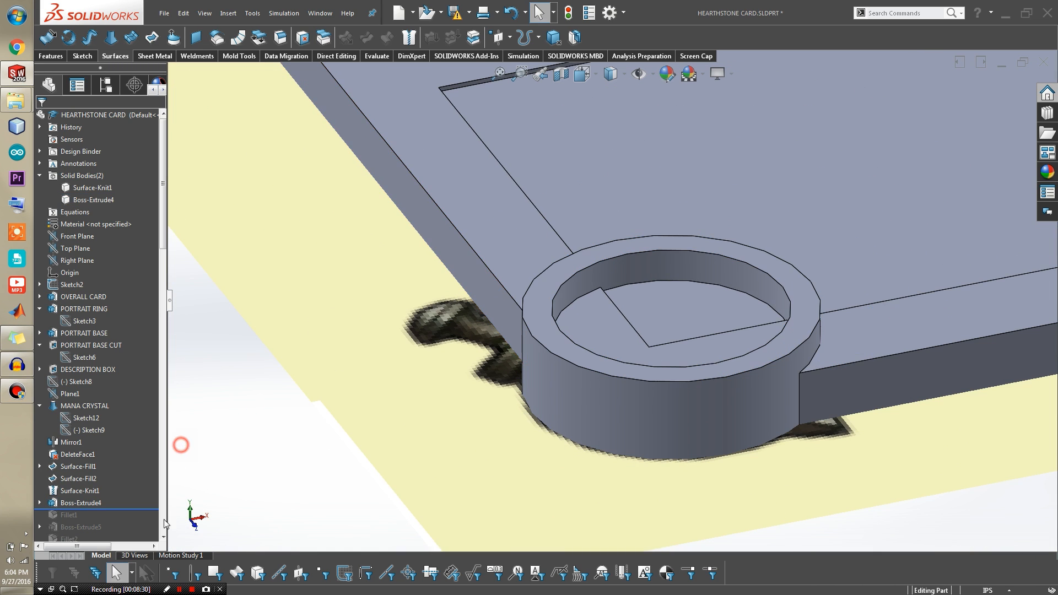
# Step: Roll the feature history forward past Fillet1, open its definition to examine the side and center face sets, and select the rounded ring face
pyautogui.moveTo(137, 509); pyautogui.dragTo(137, 522)
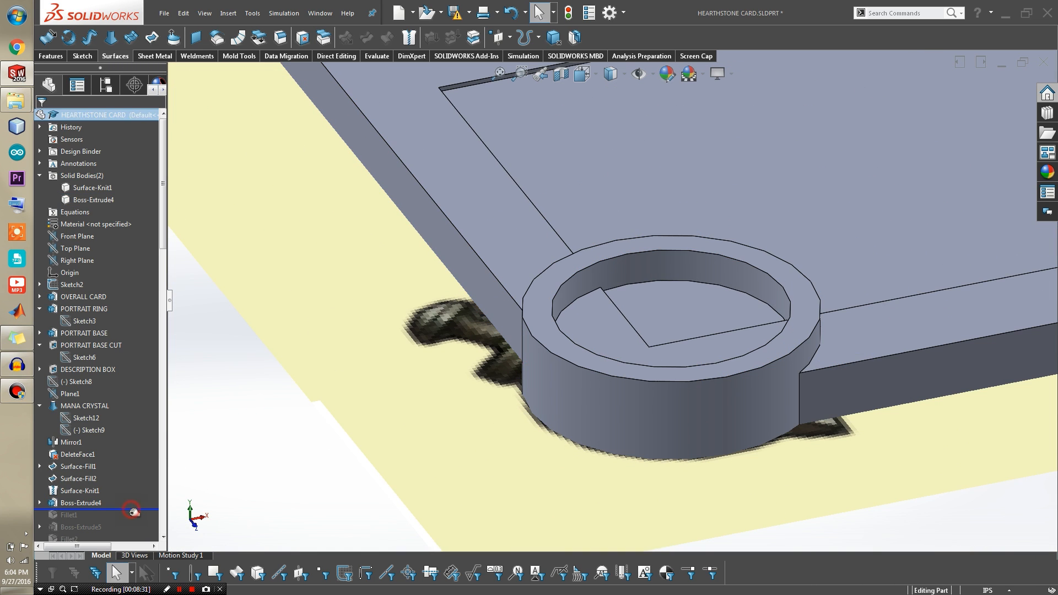
pyautogui.click(69, 514)
pyautogui.click(86, 488)
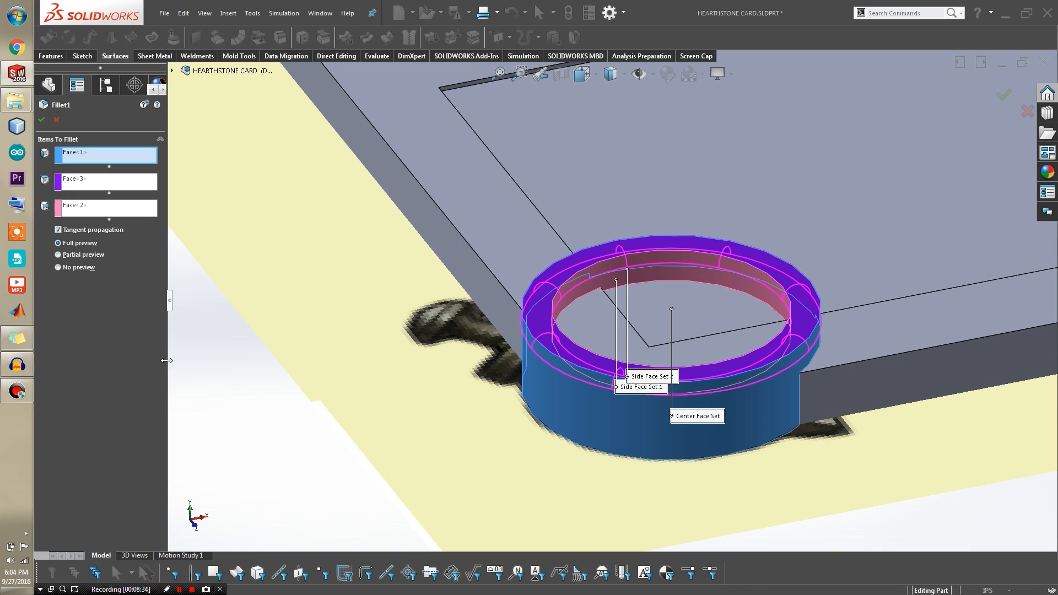
pyautogui.scroll(-5, 579, 375)
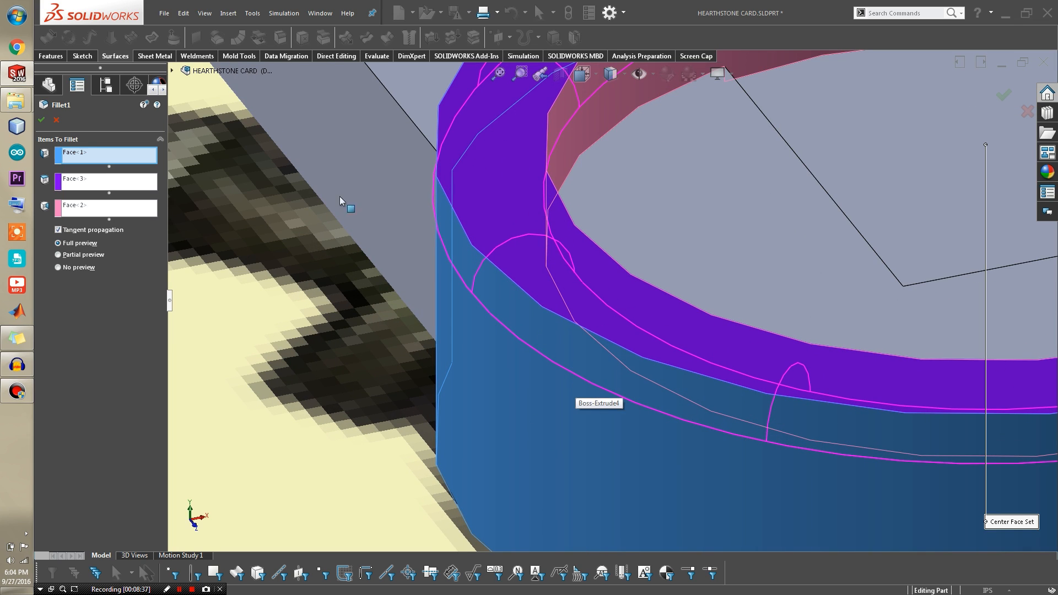
pyautogui.scroll(6, 507, 188)
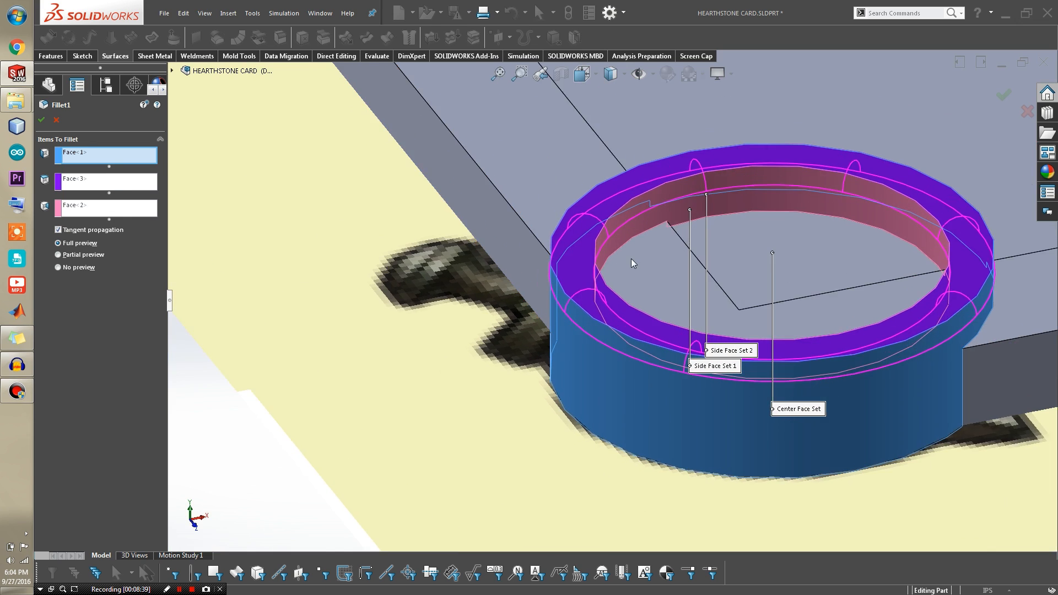
pyautogui.scroll(-3, 577, 257)
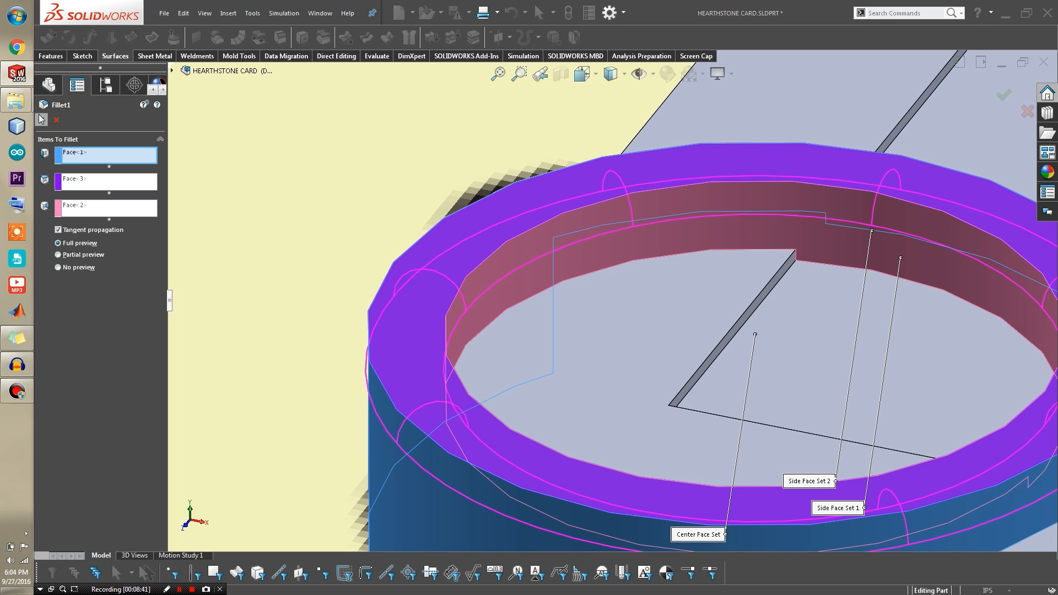
pyautogui.click(42, 119)
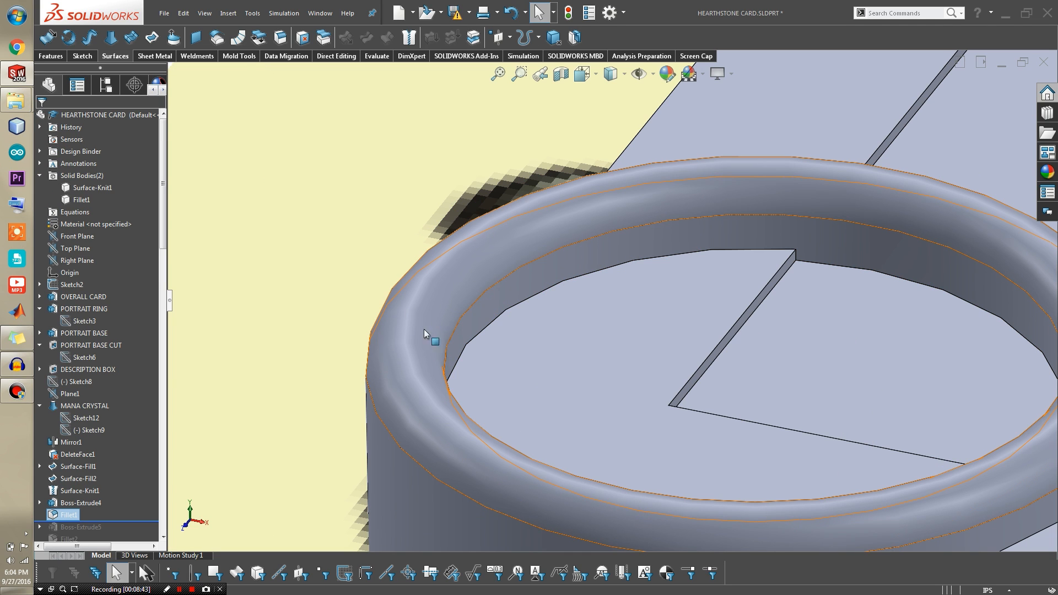
pyautogui.click(426, 405)
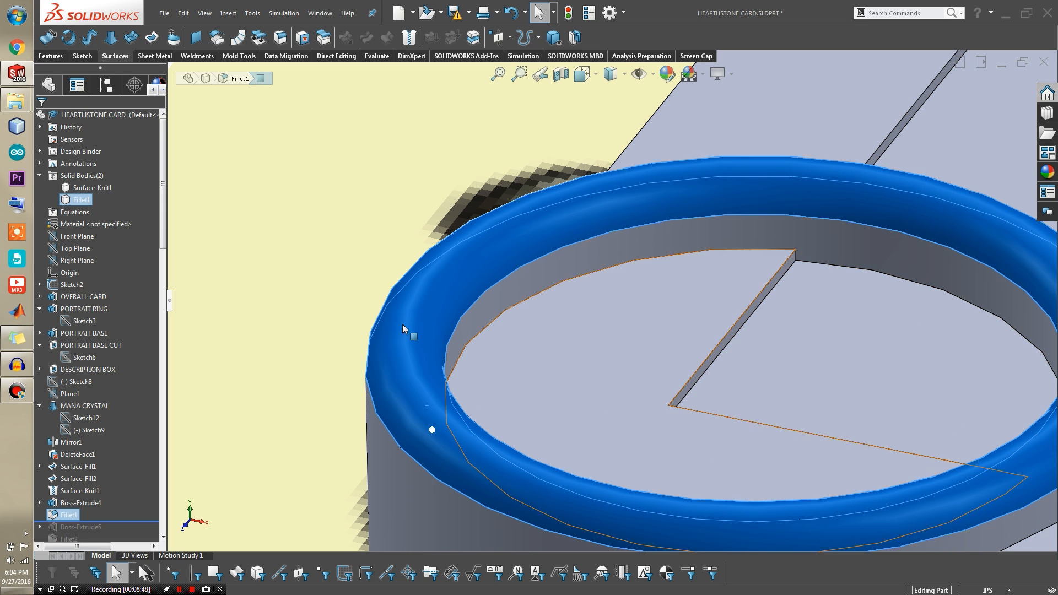
pyautogui.scroll(1, 304, 377)
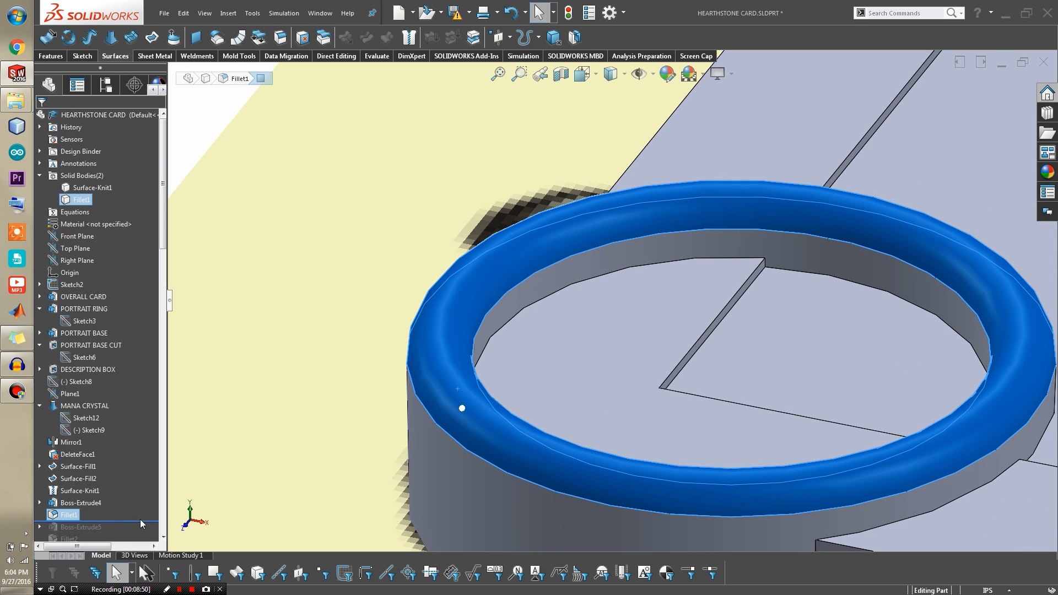
# Step: Roll the feature history forward past Boss-Extrude5 and open its definition to examine the blind extrusion of the disc inside the corner ring
pyautogui.moveTo(136, 520); pyautogui.dragTo(139, 413)
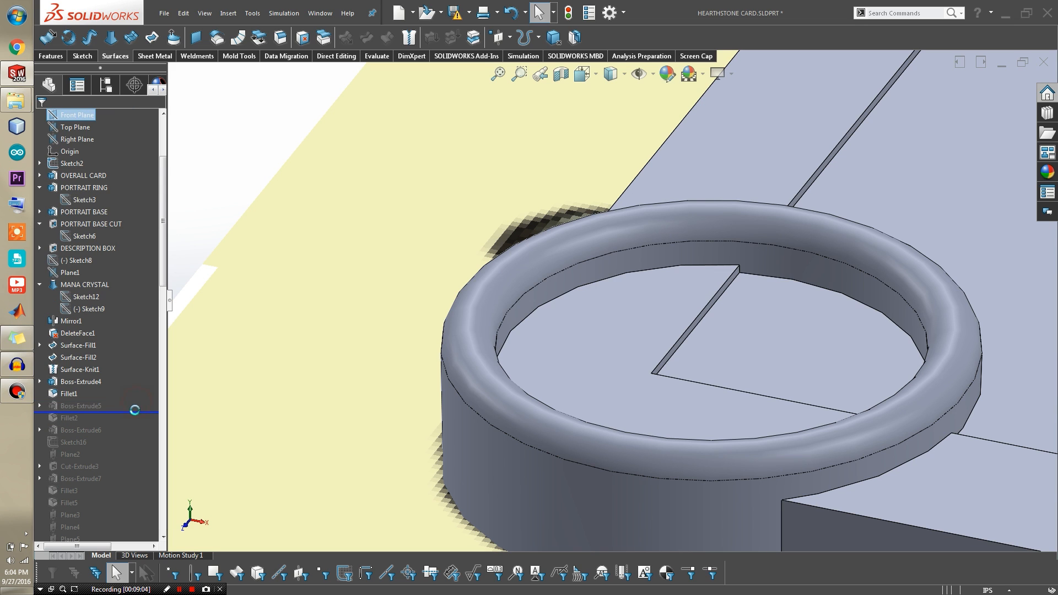
pyautogui.scroll(-3, 697, 457)
pyautogui.moveTo(698, 457); pyautogui.dragTo(690, 271, button='middle')
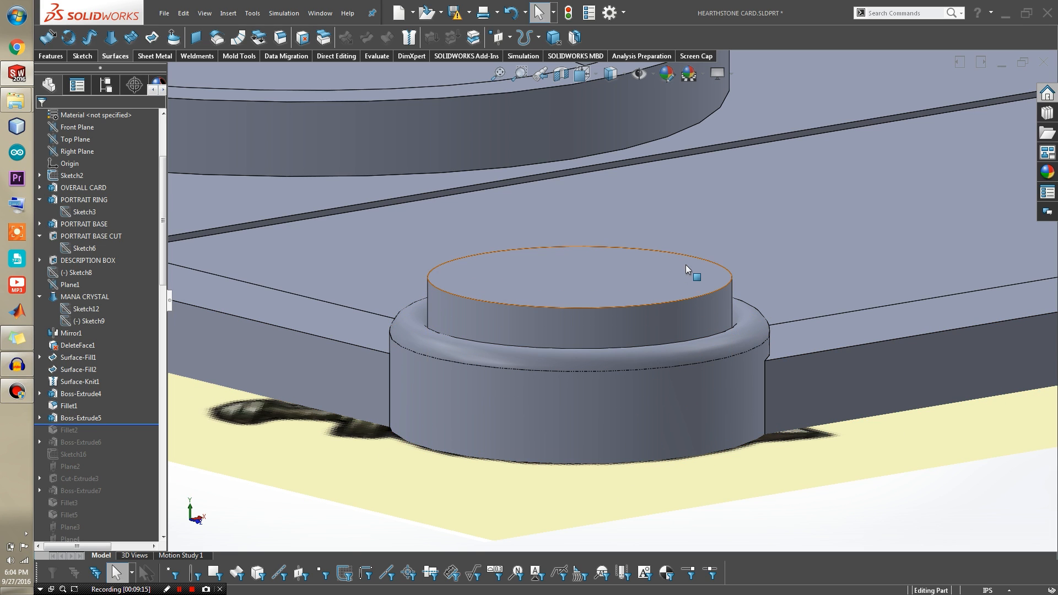
pyautogui.click(53, 419)
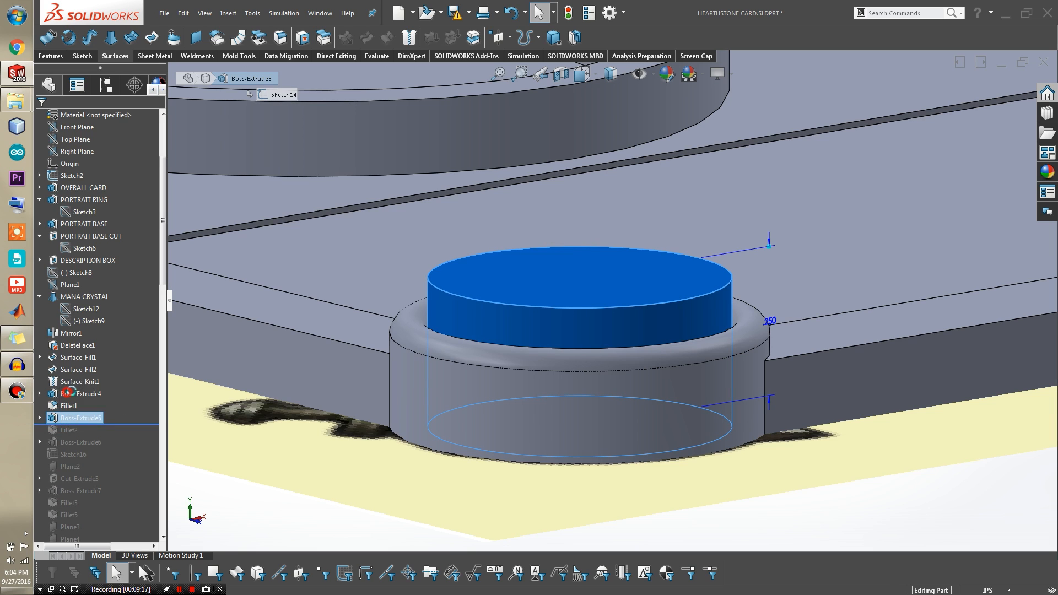
pyautogui.click(65, 397)
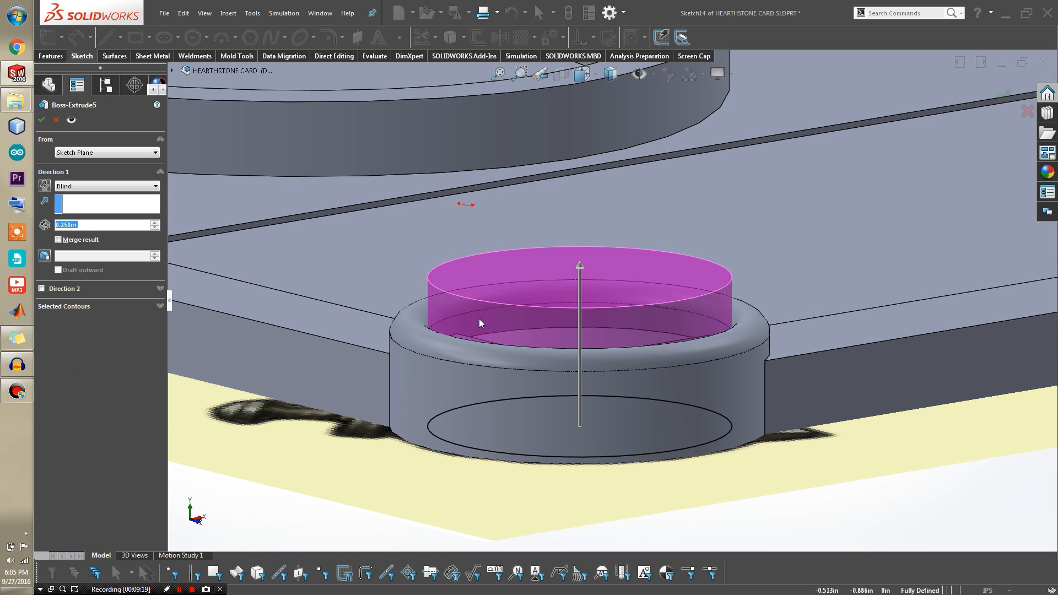
pyautogui.scroll(-3, 577, 319)
pyautogui.moveTo(635, 376); pyautogui.dragTo(633, 391, button='middle')
pyautogui.click(41, 120)
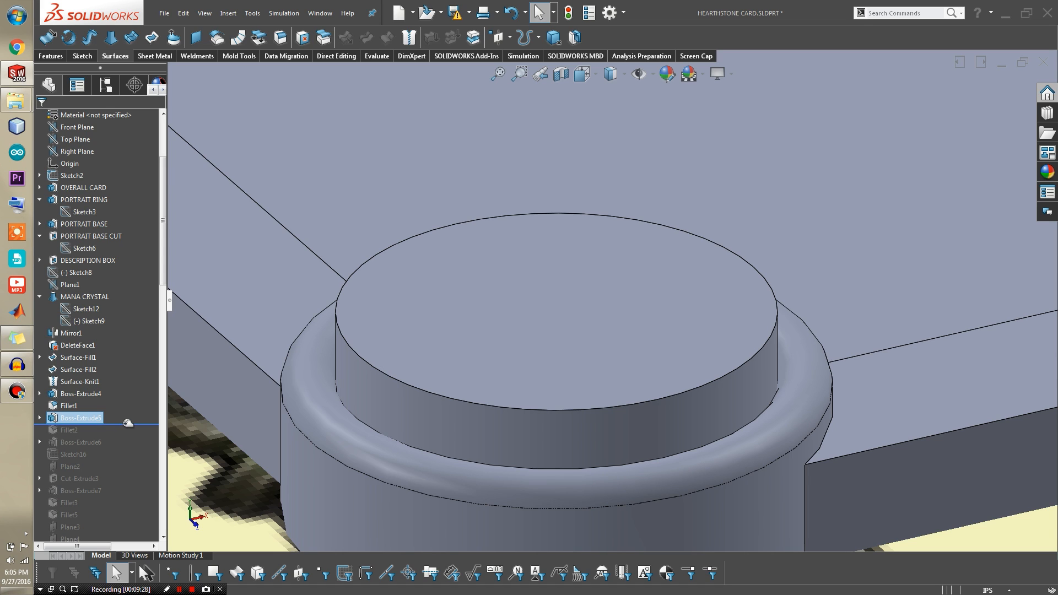
# Step: Roll the feature history forward past Fillet2 and Boss-Extrude6 and inspect the teardrop-shaped wall at the opposite card corner
pyautogui.click(122, 424)
pyautogui.moveTo(133, 439); pyautogui.dragTo(133, 437)
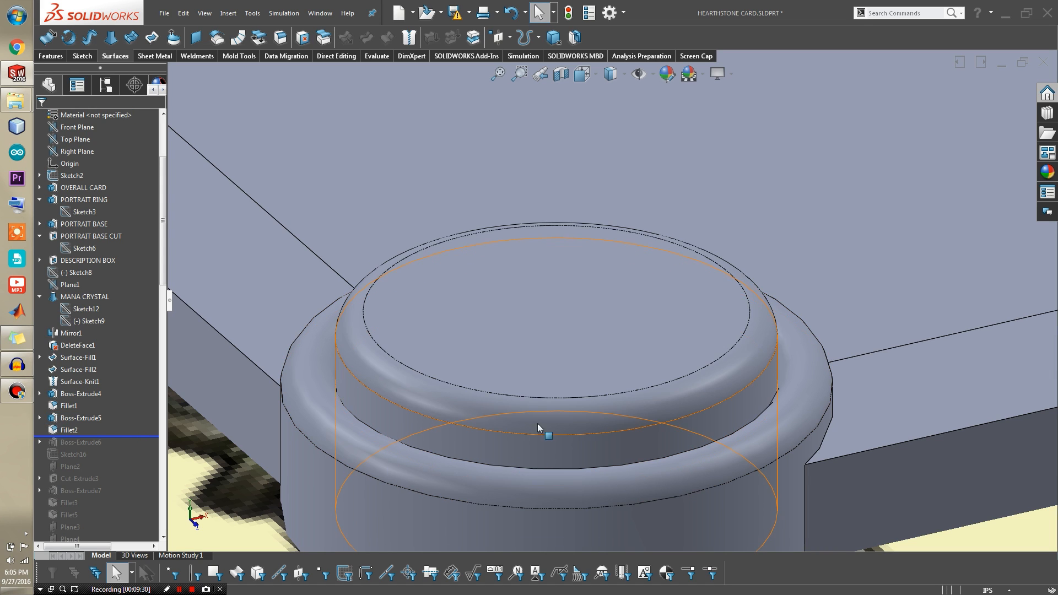
pyautogui.click(120, 437)
pyautogui.moveTo(126, 442); pyautogui.dragTo(126, 446)
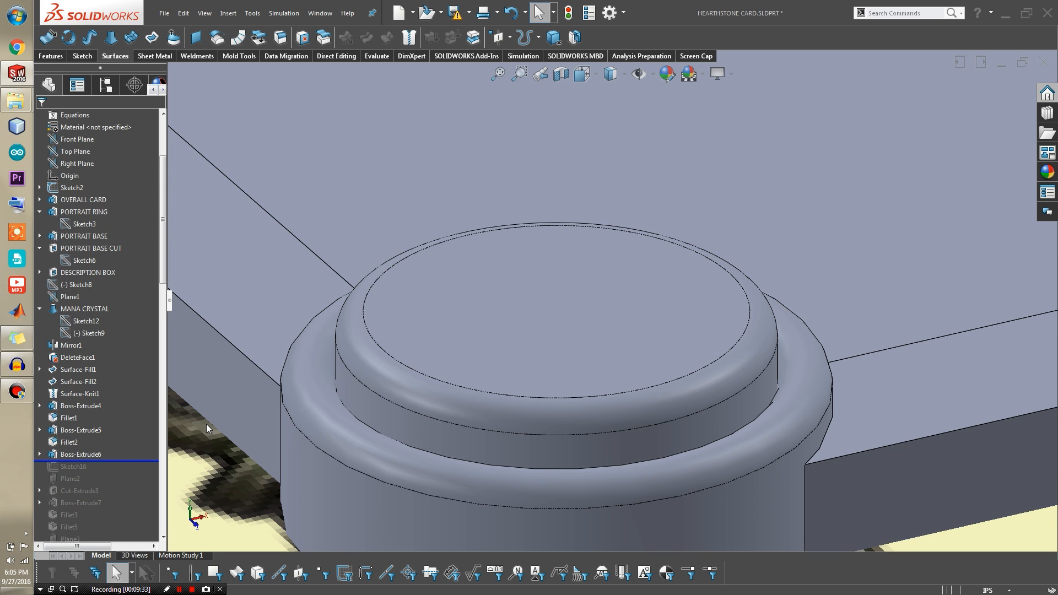
pyautogui.scroll(6, 409, 448)
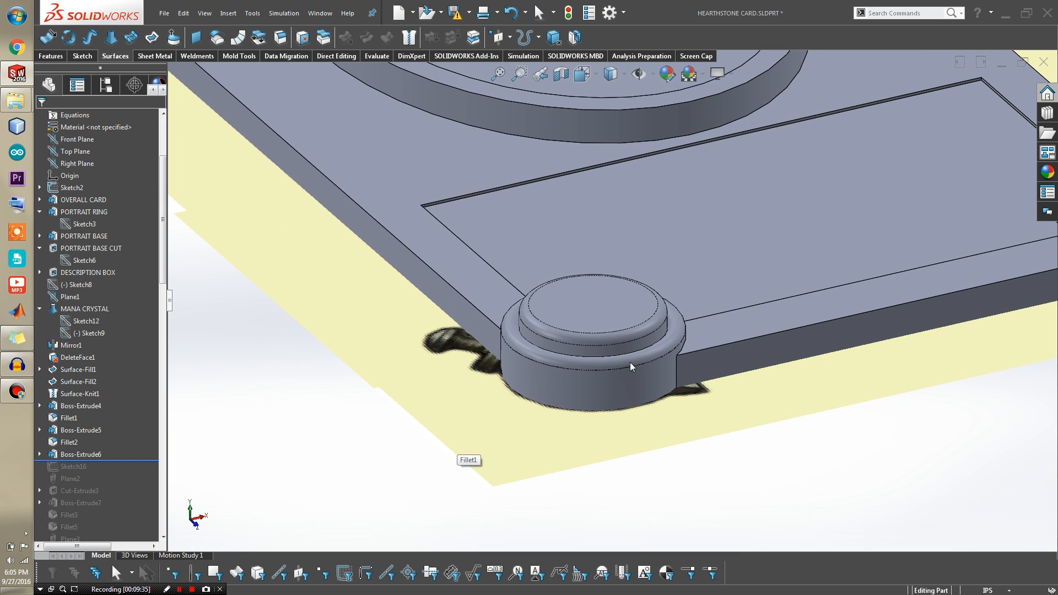
pyautogui.moveTo(630, 362)
pyautogui.mouseDown(button='middle')
pyautogui.moveTo(598, 472)
pyautogui.moveTo(649, 322)
pyautogui.mouseUp(button='middle')
pyautogui.scroll(3, 808, 415)
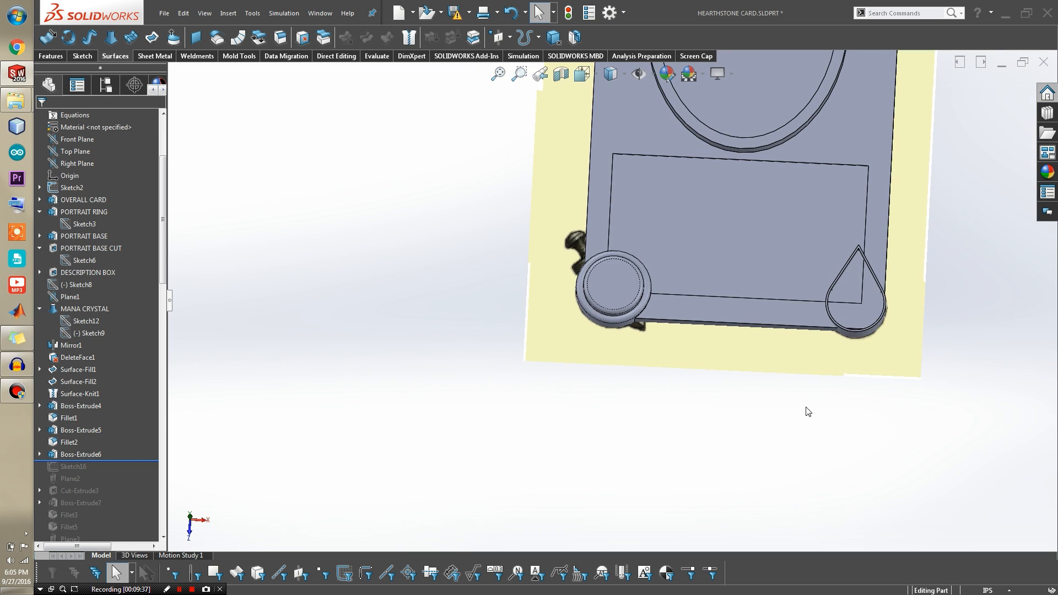
pyautogui.scroll(-5, 826, 325)
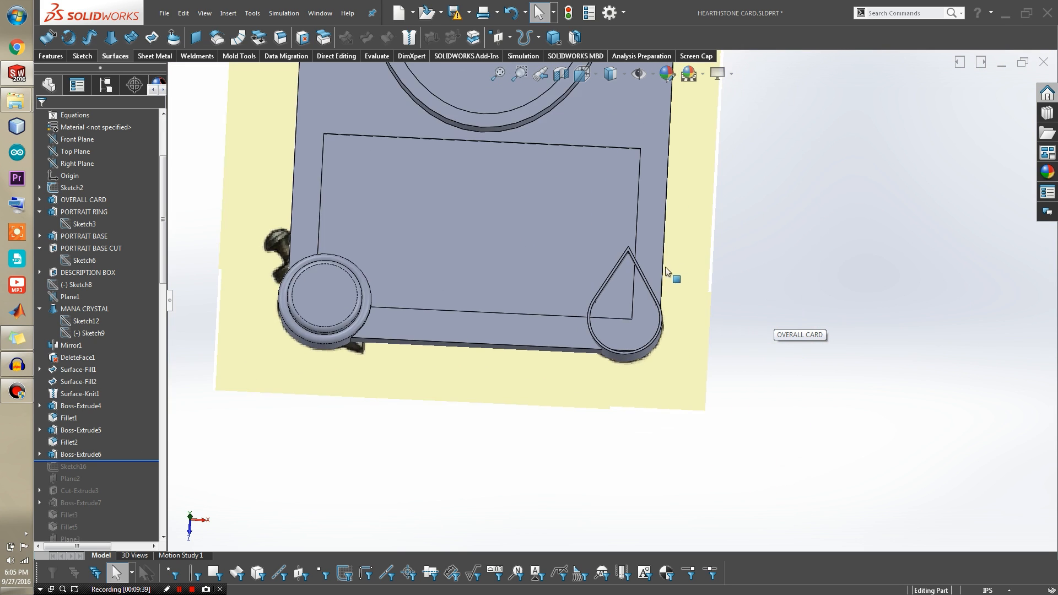
pyautogui.scroll(-2, 616, 339)
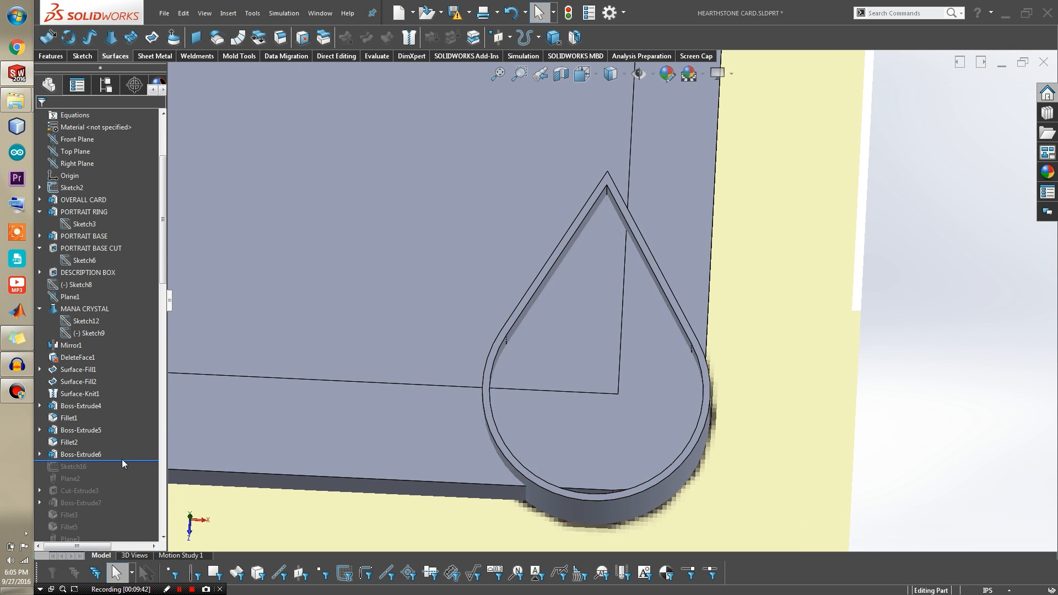
# Step: Roll the feature history back before Boss-Extrude6 and inspect the bare rounded card corner over the reference picture
pyautogui.moveTo(131, 460); pyautogui.dragTo(131, 448)
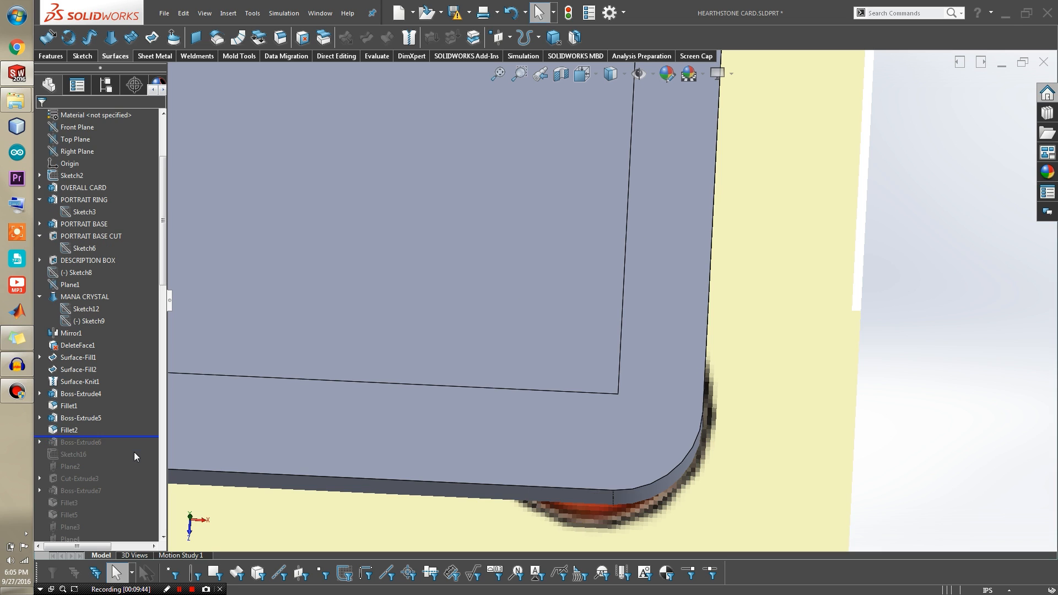
pyautogui.scroll(3, 643, 519)
pyautogui.scroll(-4, 683, 463)
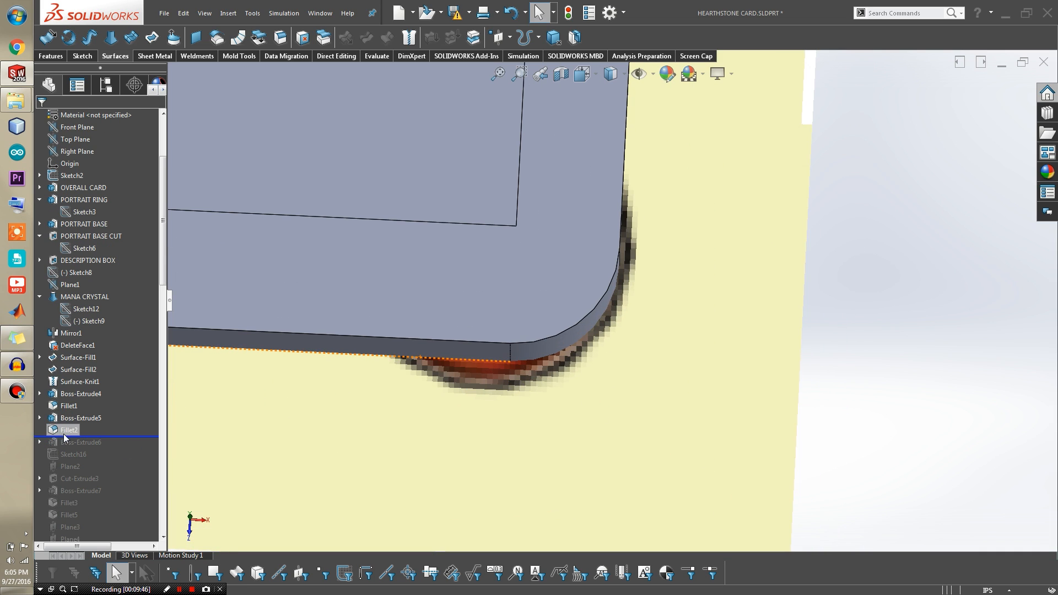
# Step: Roll forward past Boss-Extrude6, expand it, and open Sketch15 to examine the teardrop's outline and dimensions
pyautogui.moveTo(102, 436); pyautogui.dragTo(97, 460)
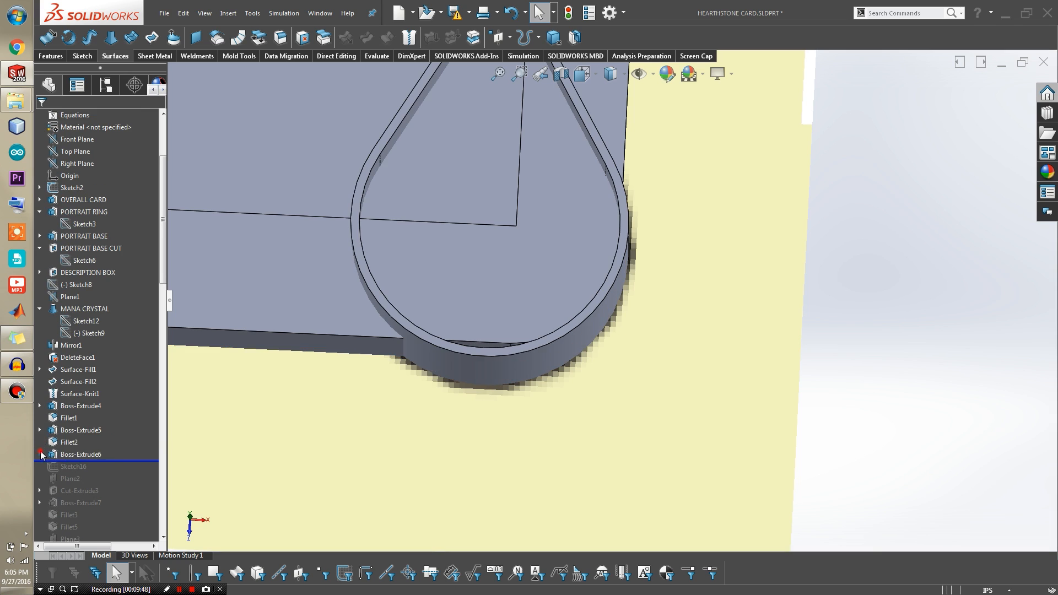
pyautogui.click(83, 469)
pyautogui.click(91, 439)
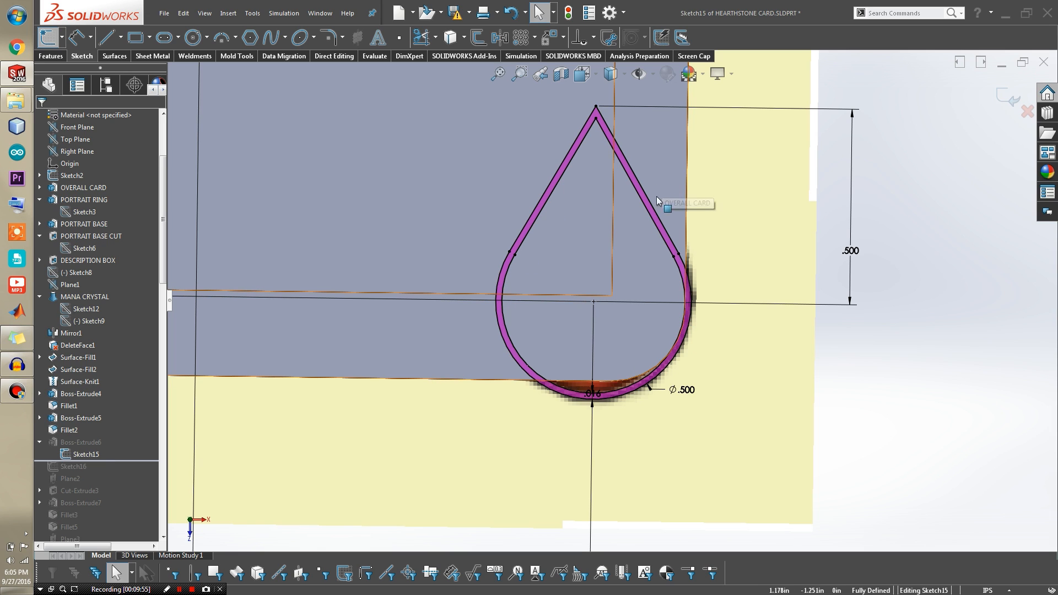
pyautogui.scroll(-3, 604, 369)
pyautogui.scroll(-5, 619, 321)
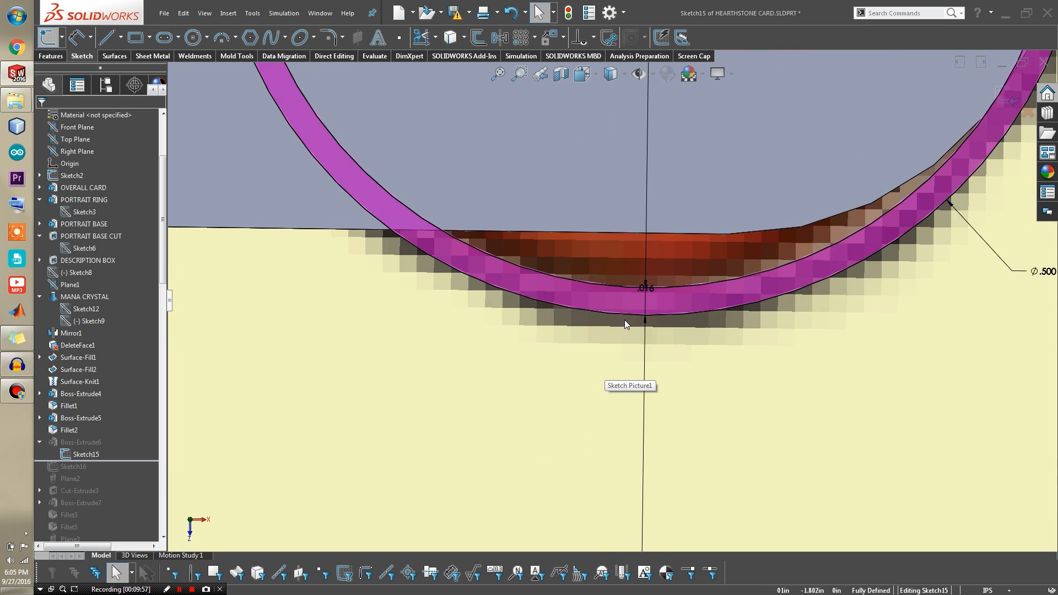
pyautogui.scroll(8, 666, 269)
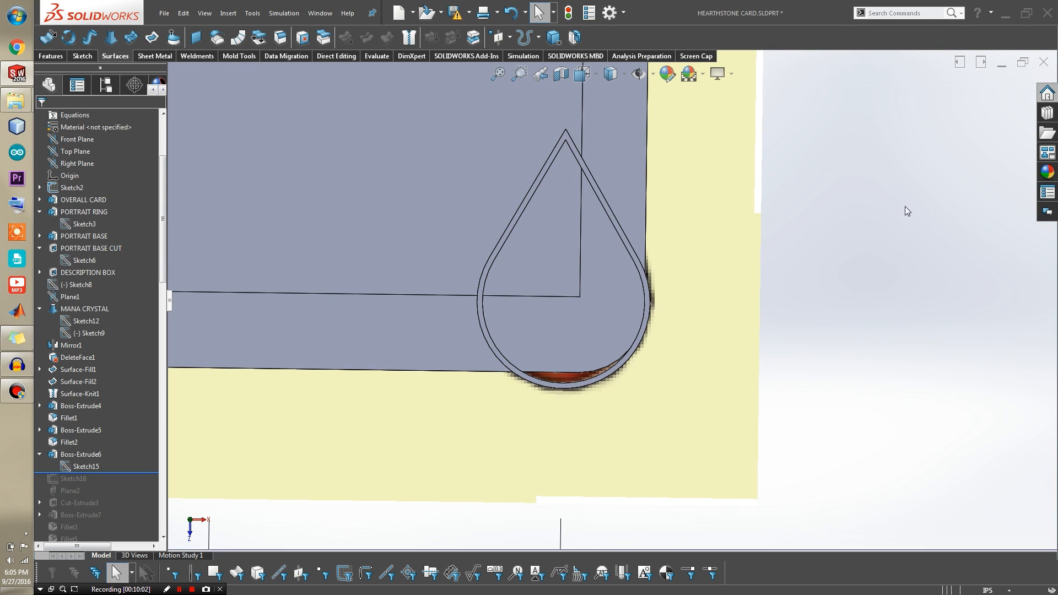
# Step: Inspect the raised teardrop wall beside the corner ring, selecting and deselecting the ring's rounded face
pyautogui.moveTo(552, 229); pyautogui.dragTo(548, 219, button='middle')
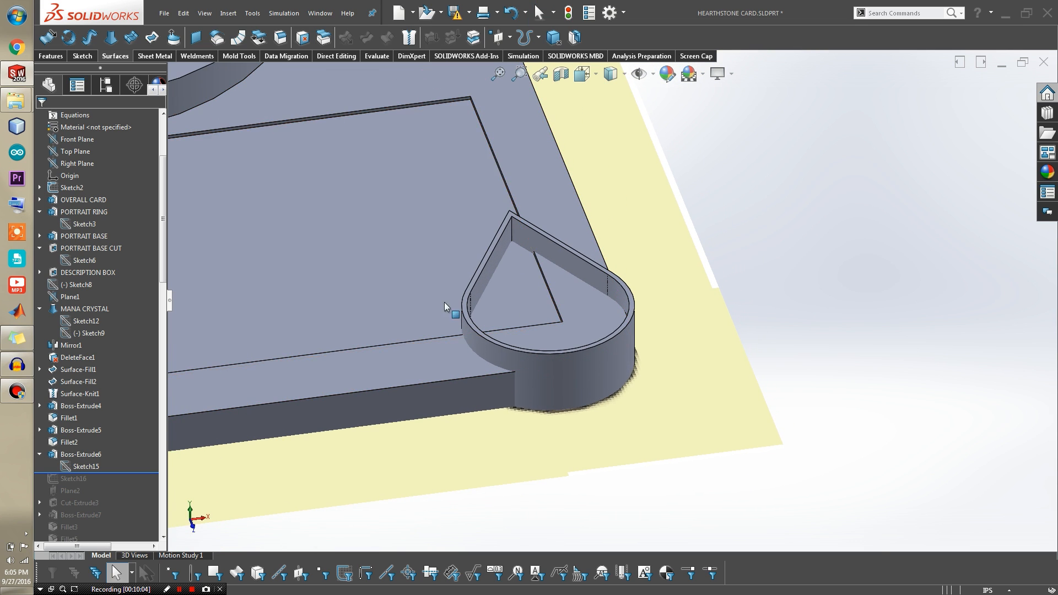
pyautogui.scroll(4, 323, 351)
pyautogui.scroll(-2, 300, 356)
pyautogui.click(298, 358)
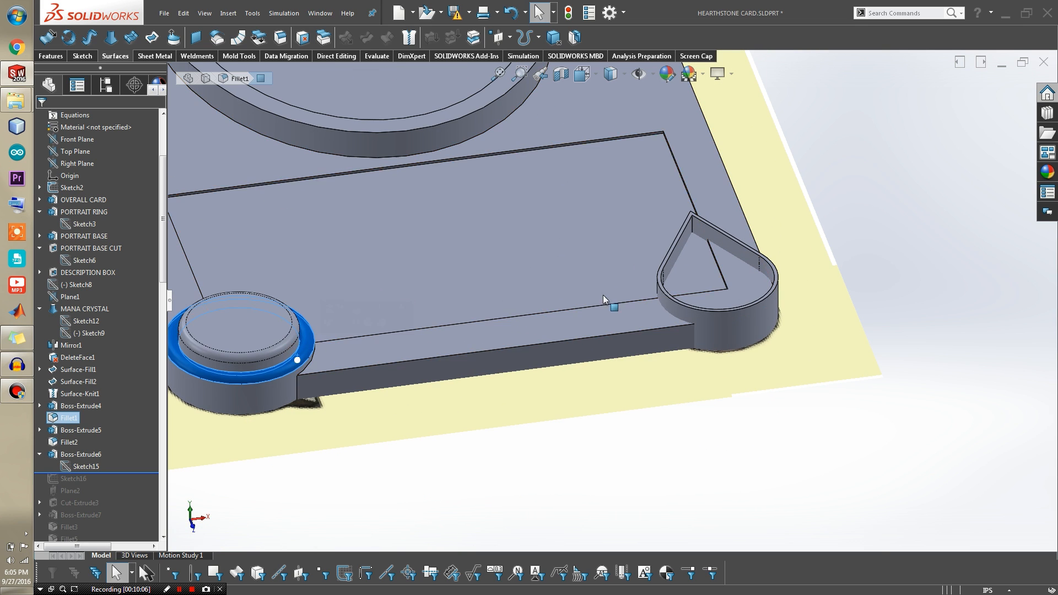
pyautogui.click(258, 496)
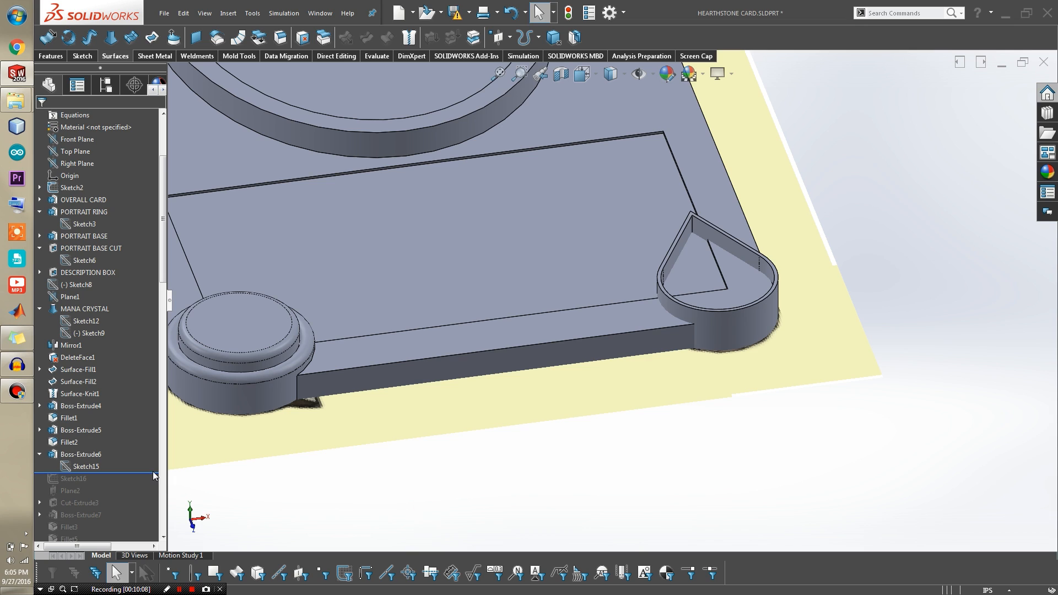
# Step: Roll the feature history forward past Sketch16 and examine its construction line through the teardrop's tip
pyautogui.moveTo(138, 482); pyautogui.dragTo(138, 484)
pyautogui.click(74, 480)
pyautogui.click(82, 467)
pyautogui.scroll(2, 670, 314)
pyautogui.moveTo(670, 314); pyautogui.dragTo(699, 484, button='middle')
pyautogui.scroll(-2, 708, 242)
pyautogui.scroll(2, 708, 243)
pyautogui.moveTo(708, 242); pyautogui.dragTo(678, 229, button='middle')
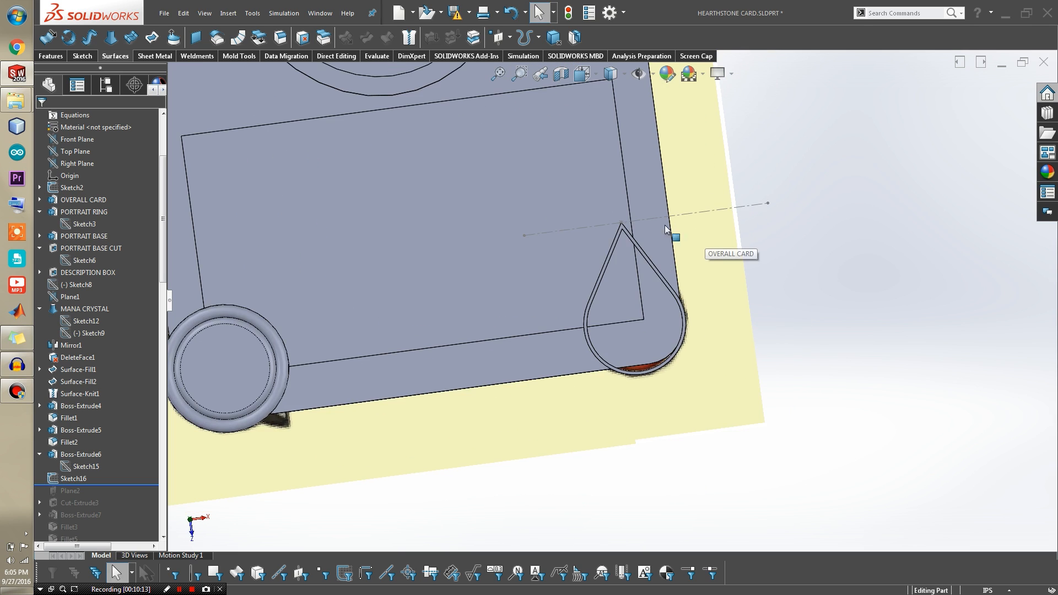
pyautogui.scroll(-4, 614, 274)
pyautogui.moveTo(622, 284); pyautogui.dragTo(584, 331, button='middle')
# Step: Roll the feature history forward past Plane2, start a sketch on that plane, and exit the empty sketch
pyautogui.moveTo(126, 496); pyautogui.dragTo(139, 497)
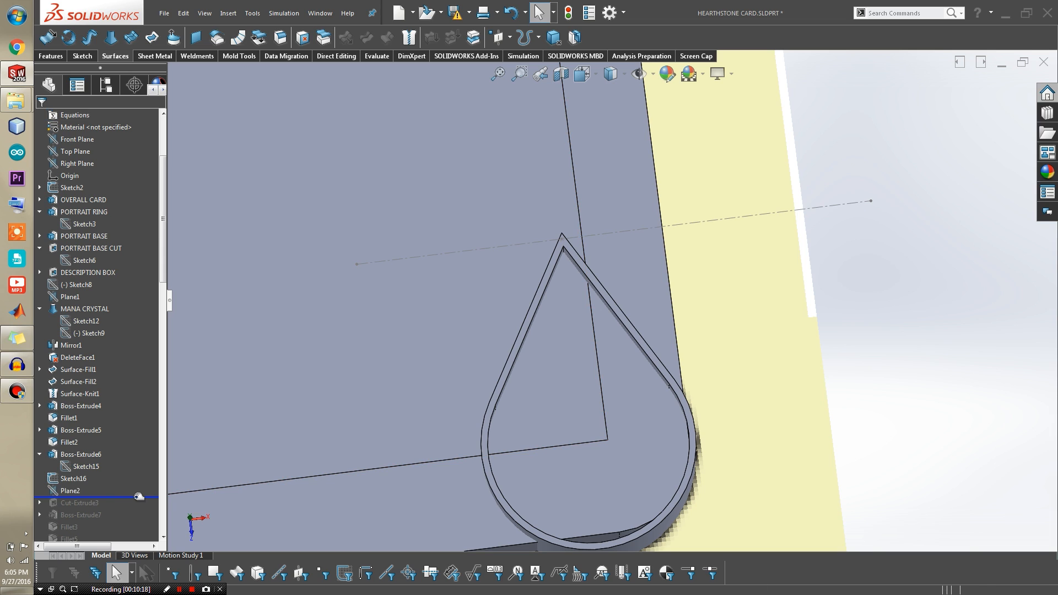
pyautogui.press('z')
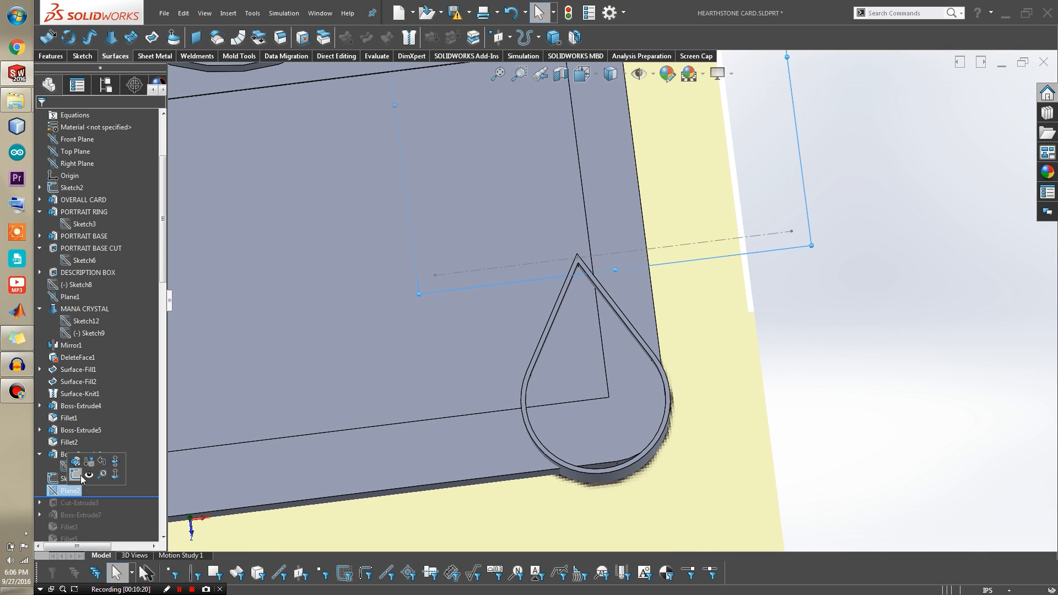
pyautogui.click(80, 476)
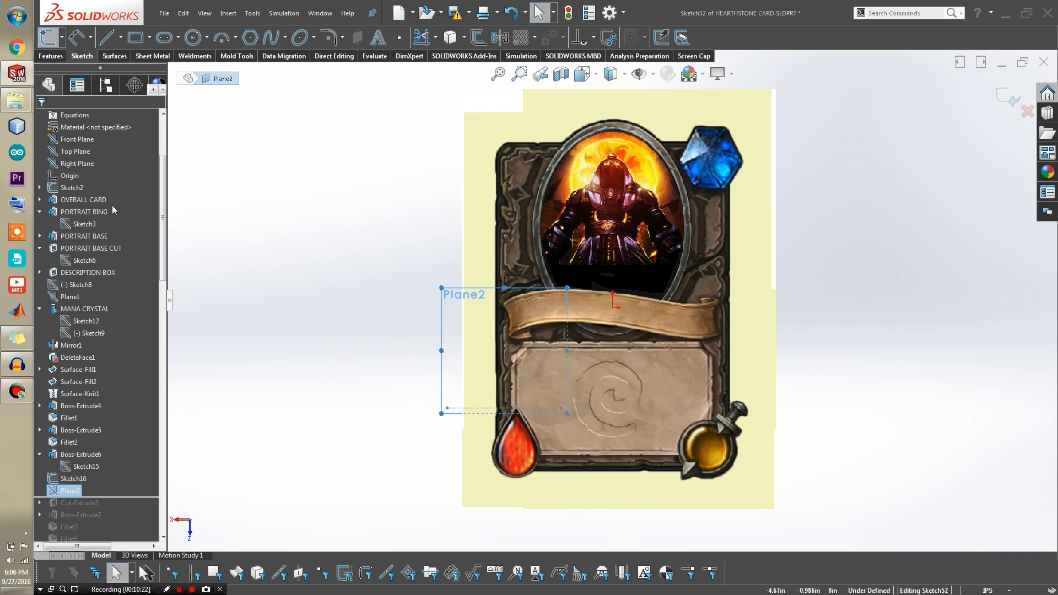
pyautogui.click(55, 40)
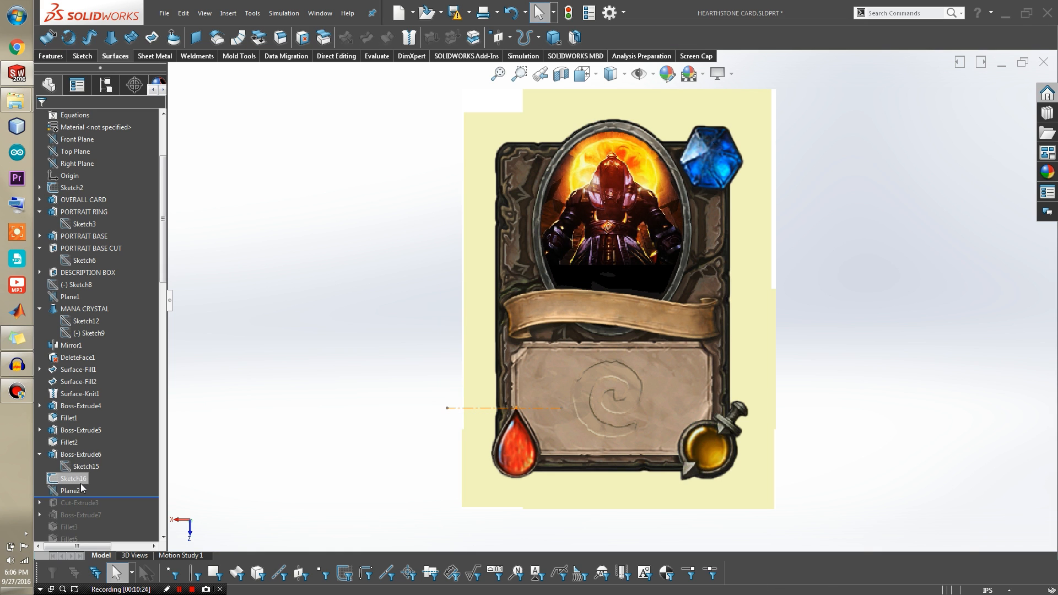
# Step: Show Plane2 and inspect how it passes through the teardrop's tip and the card edge
pyautogui.click(97, 476)
pyautogui.moveTo(390, 447); pyautogui.dragTo(558, 331, button='middle')
pyautogui.scroll(-10, 558, 311)
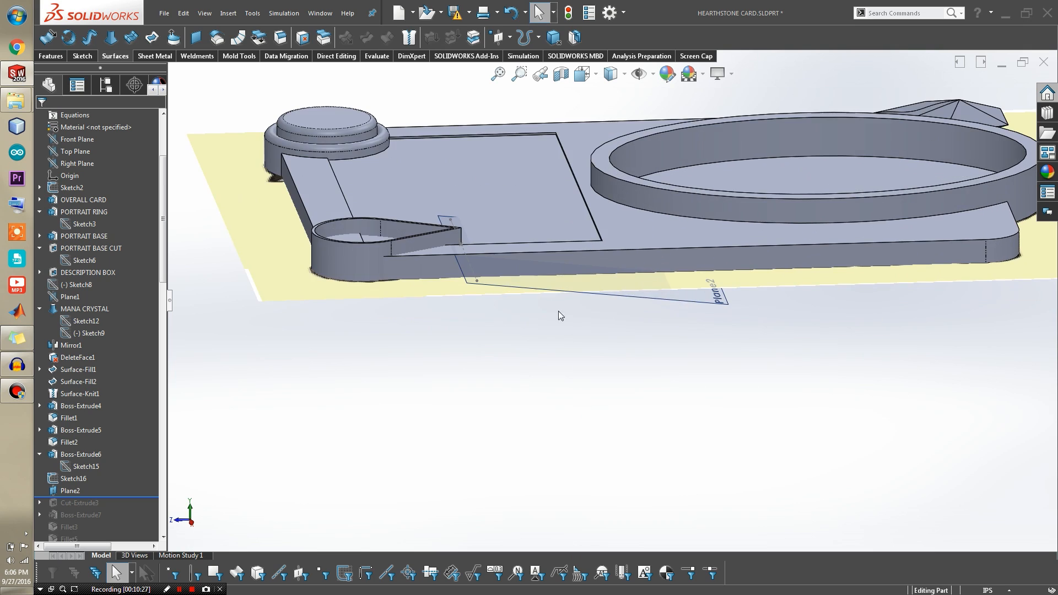
pyautogui.moveTo(406, 293); pyautogui.dragTo(540, 307, button='middle')
pyautogui.scroll(3, 392, 238)
pyautogui.scroll(-5, 539, 330)
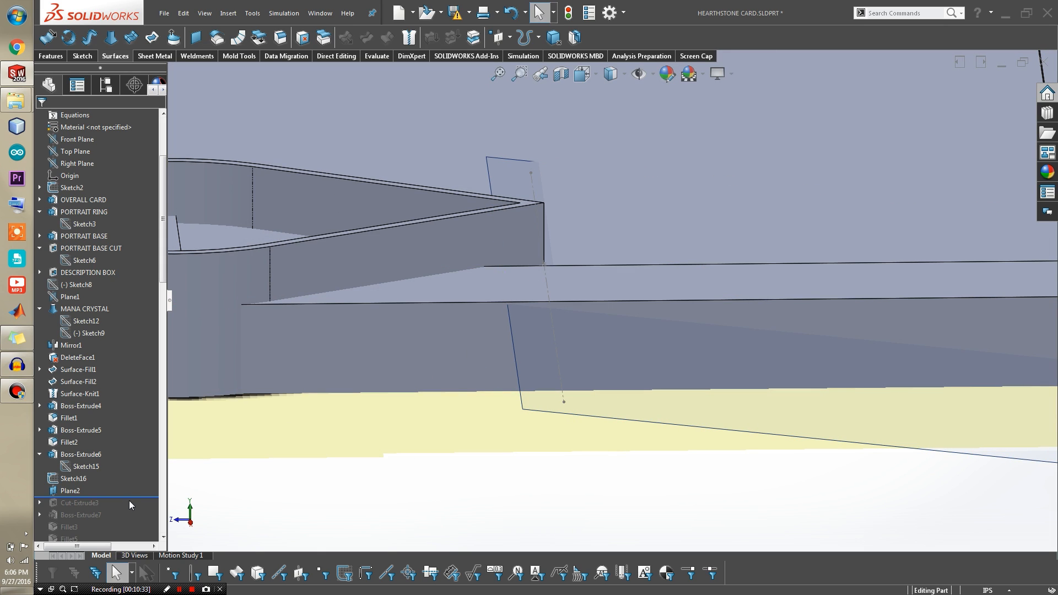
# Step: Compare the teardrop's tip with the feature history rolled back to Sketch16 and again forward past Plane2
pyautogui.moveTo(132, 497); pyautogui.dragTo(132, 484)
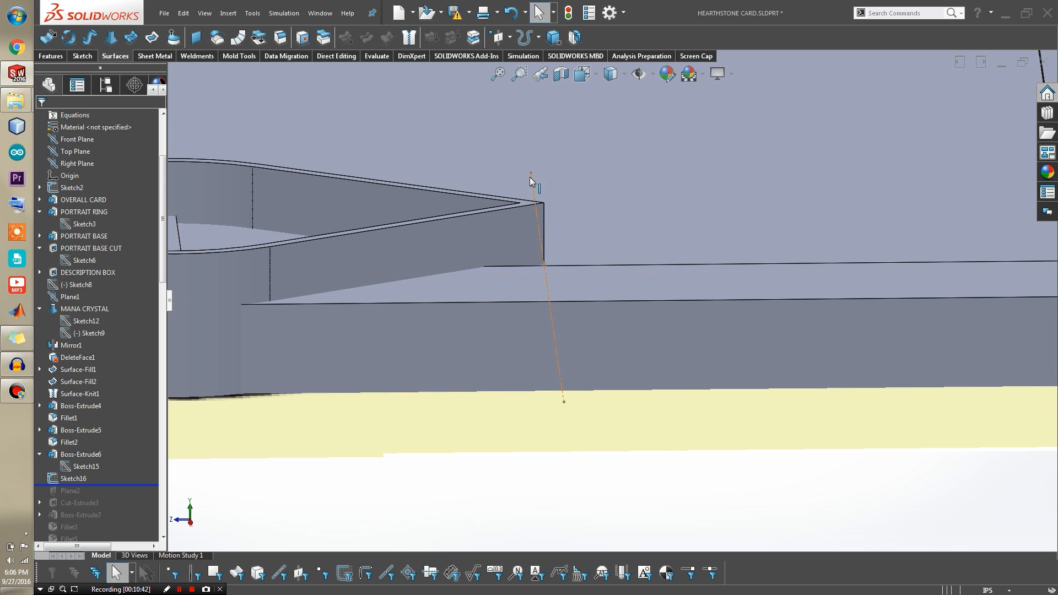
pyautogui.scroll(3, 323, 203)
pyautogui.scroll(-2, 487, 232)
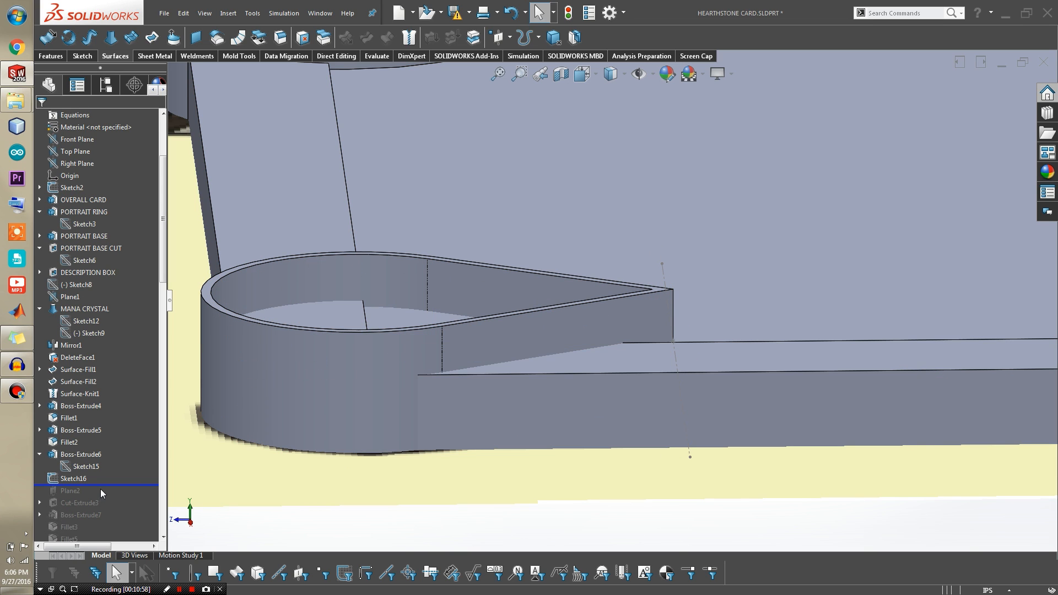
pyautogui.moveTo(100, 485); pyautogui.dragTo(101, 497)
pyautogui.scroll(4, 551, 443)
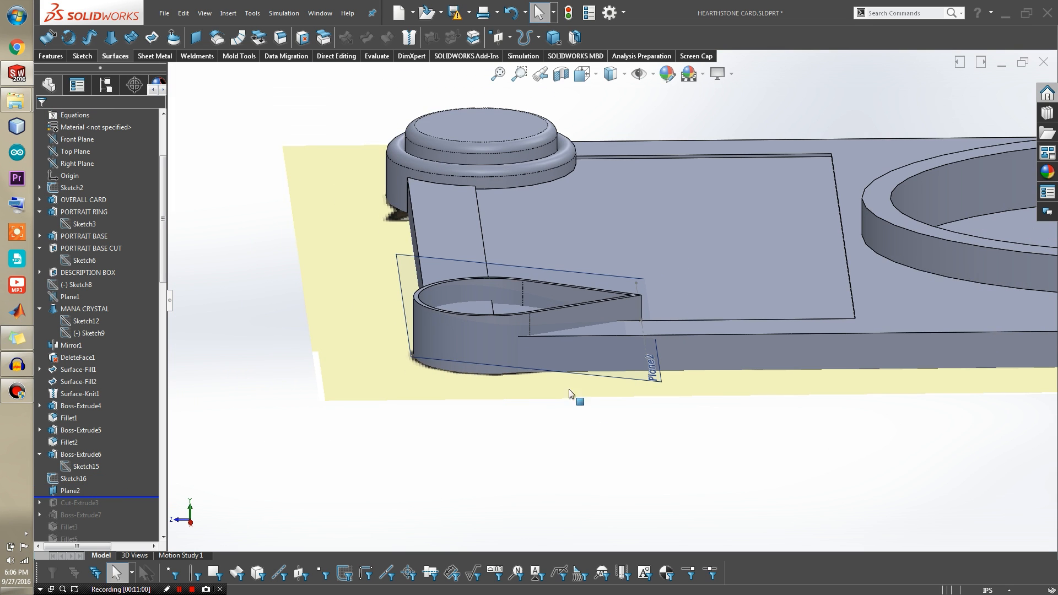
pyautogui.scroll(-3, 579, 364)
pyautogui.moveTo(580, 348); pyautogui.dragTo(491, 350, button='middle')
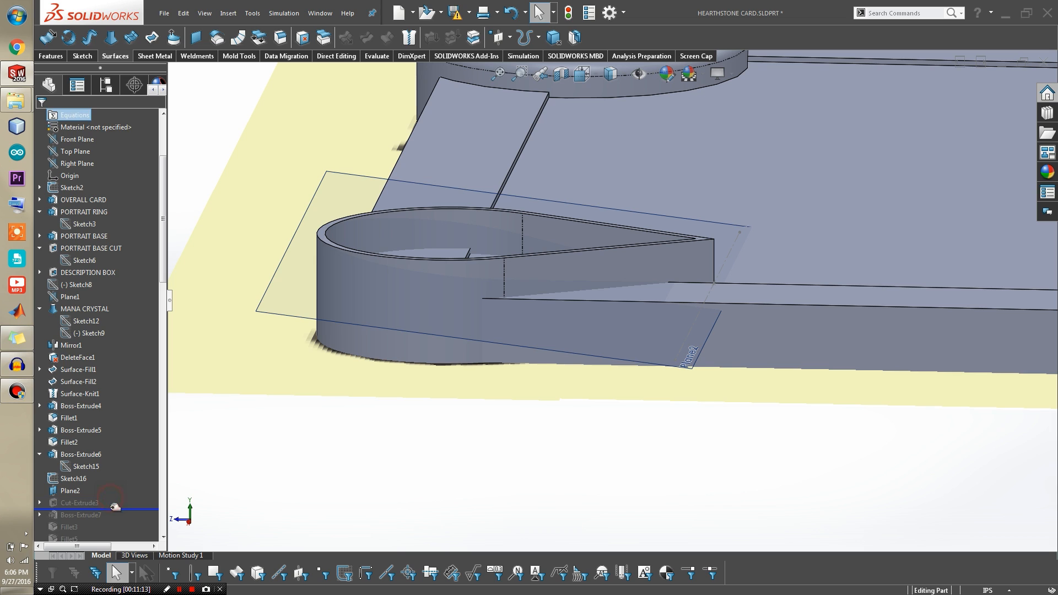
# Step: Roll the feature history forward past Cut-Extrude3 and inspect the teardrop's lowered wall
pyautogui.moveTo(115, 505); pyautogui.dragTo(115, 509)
pyautogui.scroll(-5, 619, 297)
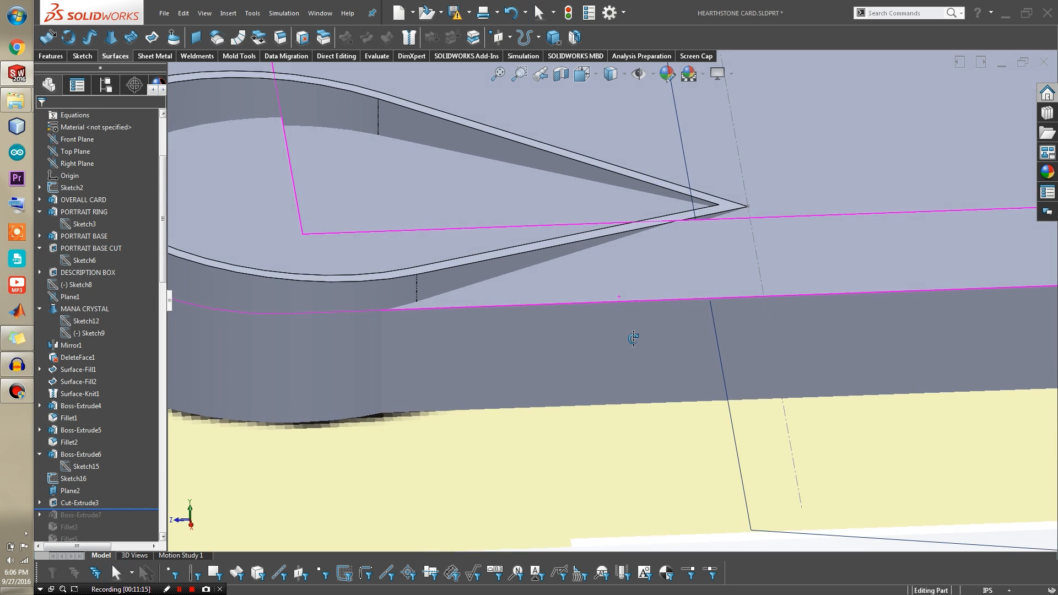
pyautogui.scroll(4, 633, 337)
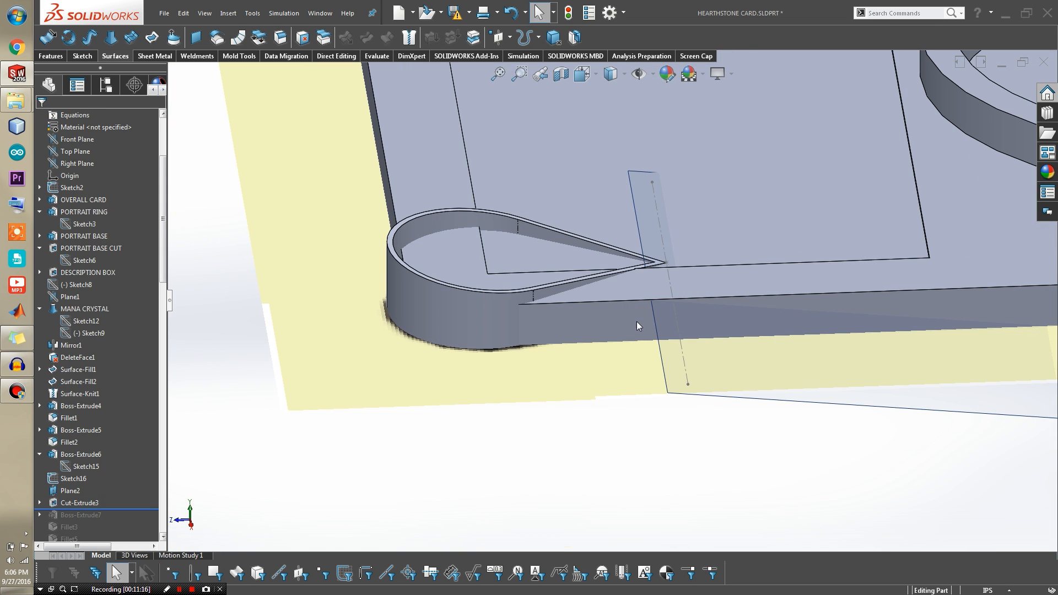
# Step: Expand Cut-Extrude3 and highlight Sketch17 to examine its rectangle around the teardrop
pyautogui.click(39, 502)
pyautogui.click(66, 515)
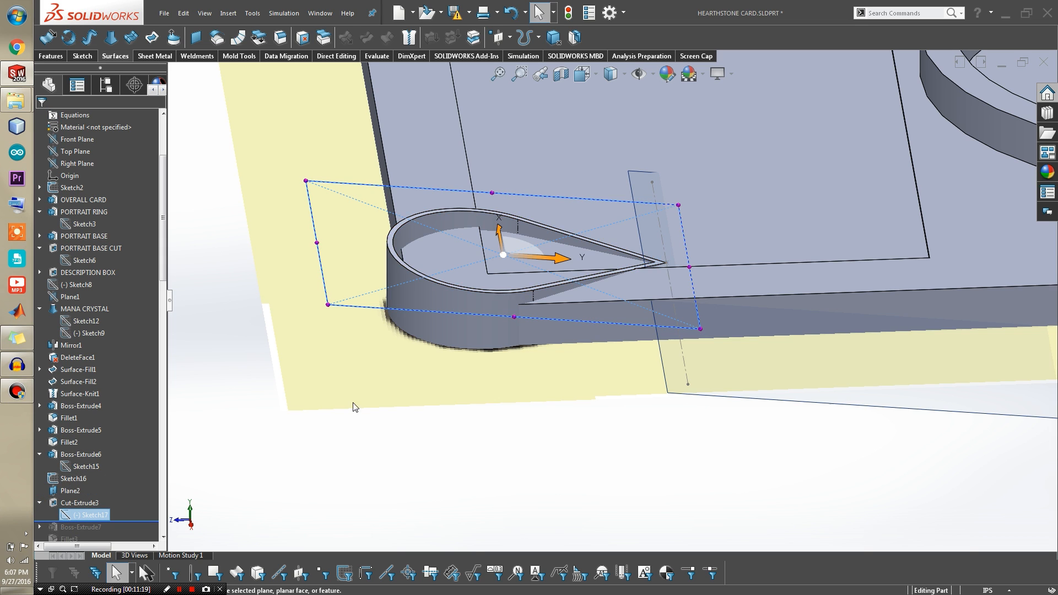
pyautogui.scroll(2, 491, 323)
pyautogui.scroll(-3, 580, 285)
pyautogui.scroll(-2, 602, 282)
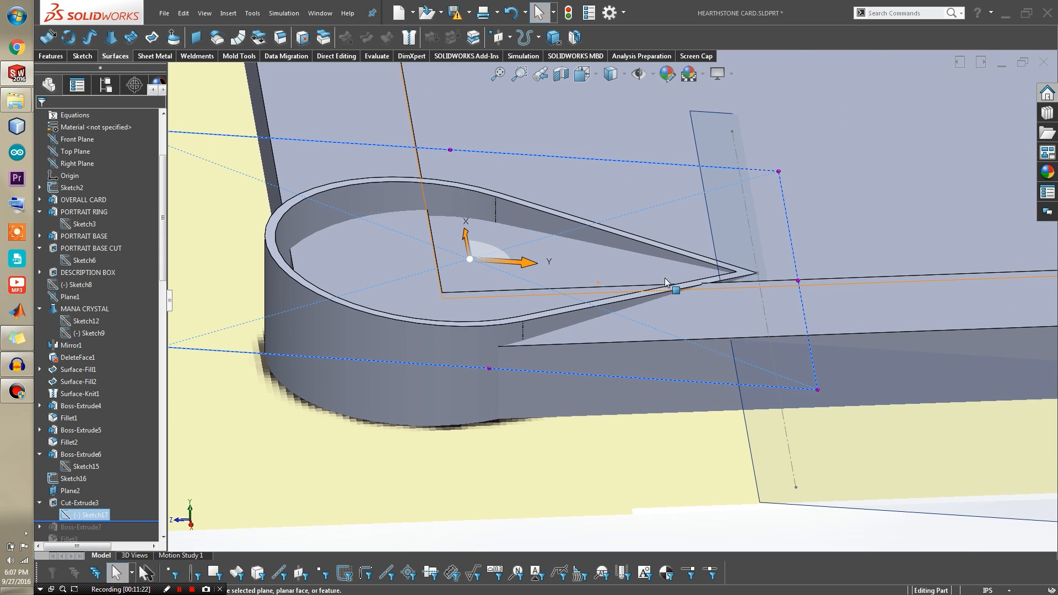
pyautogui.scroll(2, 628, 286)
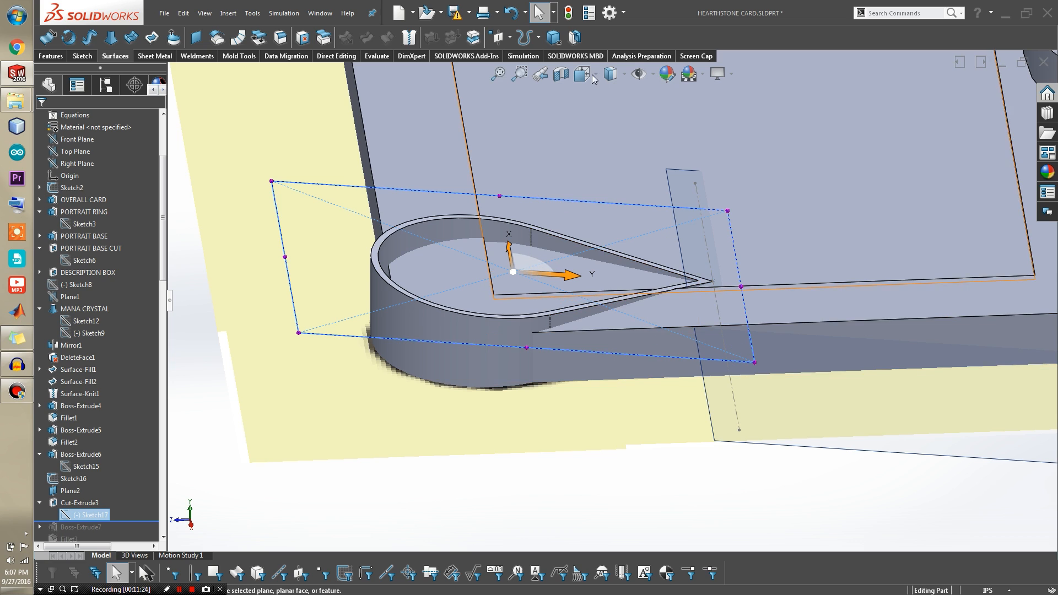
pyautogui.scroll(2, 608, 304)
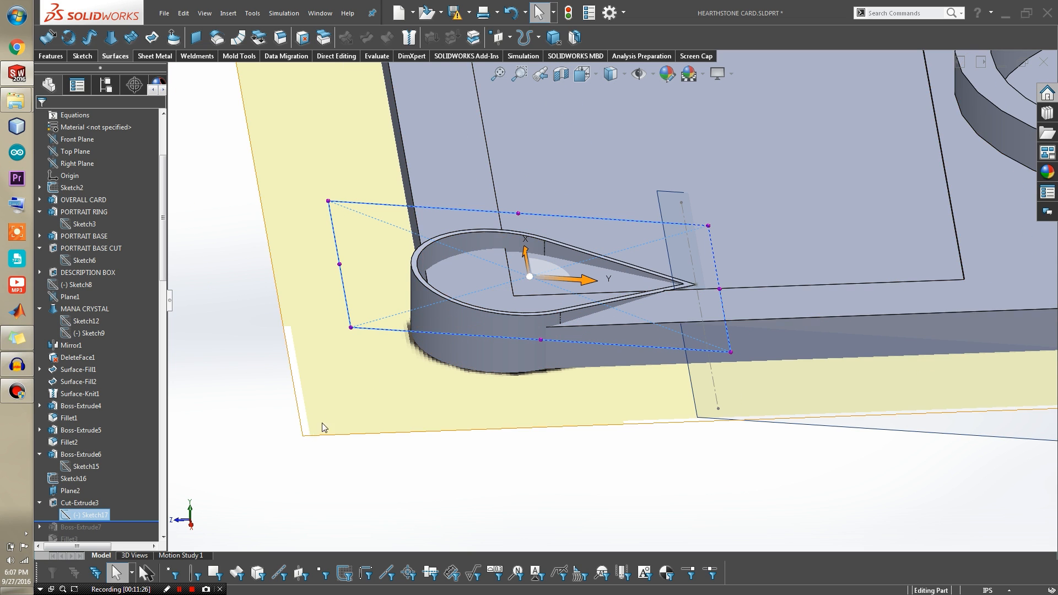
pyautogui.scroll(-4, 660, 306)
pyautogui.moveTo(587, 350)
pyautogui.mouseDown(button='middle')
pyautogui.moveTo(586, 429)
pyautogui.moveTo(589, 341)
pyautogui.moveTo(510, 397)
pyautogui.moveTo(578, 441)
pyautogui.moveTo(147, 531)
pyautogui.mouseUp(button='middle')
# Step: Roll the feature history forward past Boss-Extrude7 and inspect the raised teardrop from above
pyautogui.scroll(3, 591, 345)
pyautogui.moveTo(131, 520)
pyautogui.mouseDown()
pyautogui.moveTo(127, 537)
pyautogui.moveTo(122, 400)
pyautogui.mouseUp()
pyautogui.scroll(2, 461, 269)
pyautogui.scroll(-5, 515, 271)
pyautogui.moveTo(515, 271); pyautogui.dragTo(616, 437, button='middle')
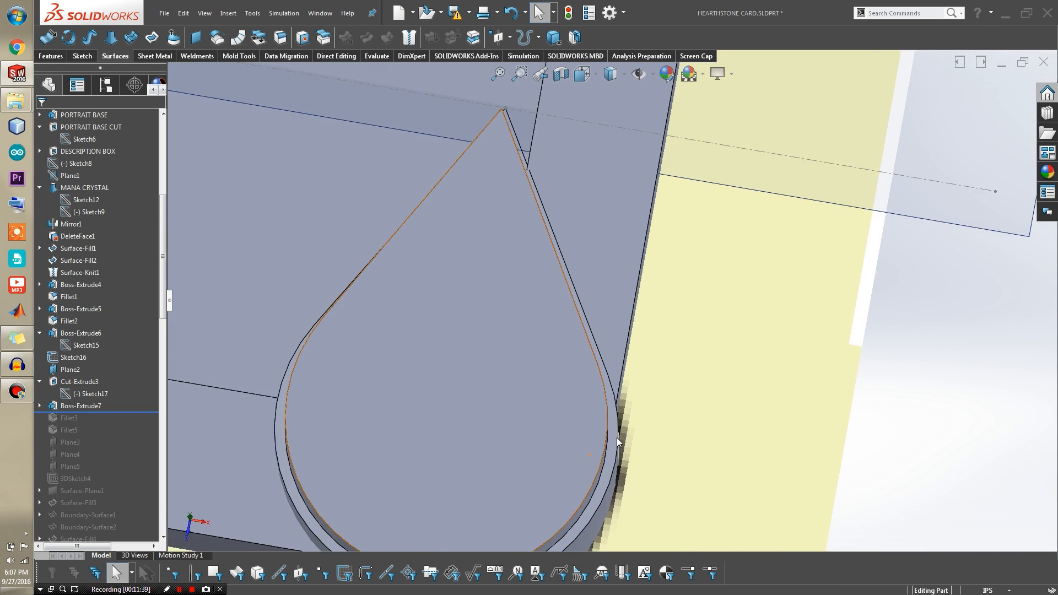
pyautogui.scroll(3, 617, 438)
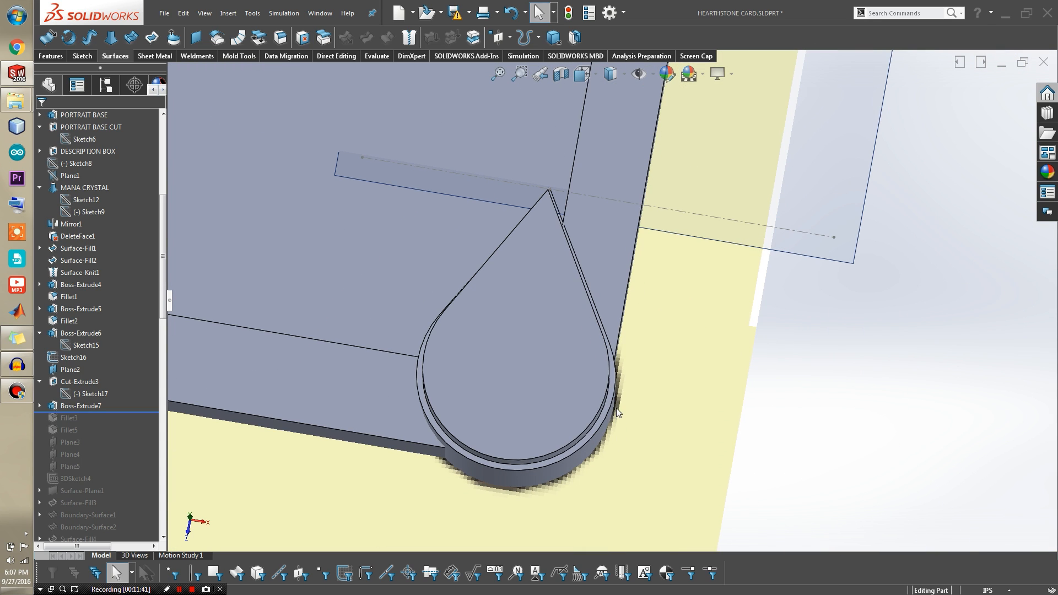
# Step: Select the raised teardrop's top face and the card's top face to examine the tip, and clear the selection
pyautogui.click(536, 238)
pyautogui.scroll(-3, 588, 279)
pyautogui.moveTo(587, 280); pyautogui.dragTo(530, 141, button='middle')
pyautogui.scroll(-5, 637, 278)
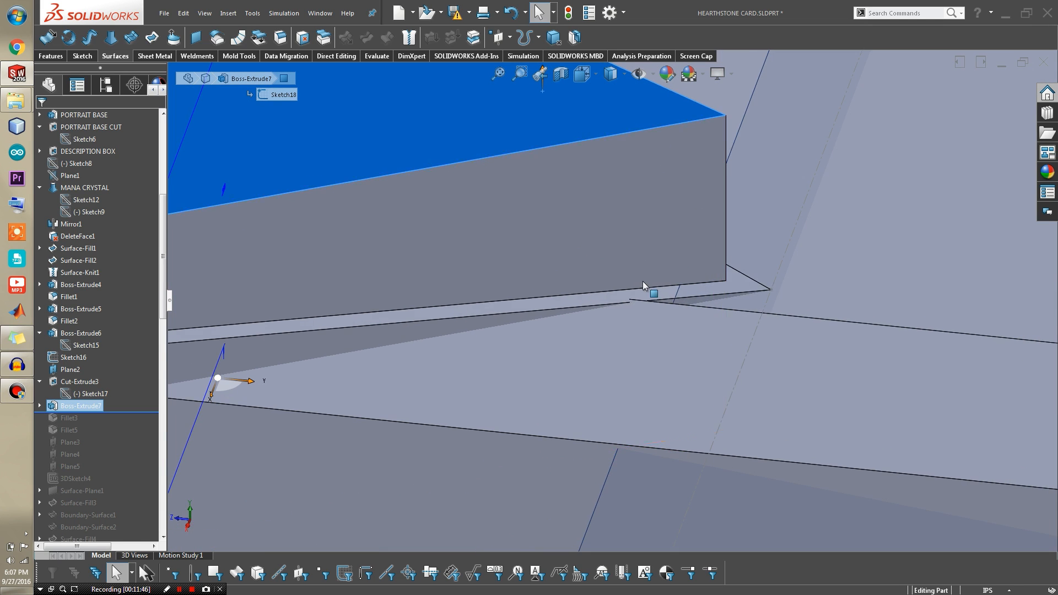
pyautogui.click(619, 302)
pyautogui.click(586, 312)
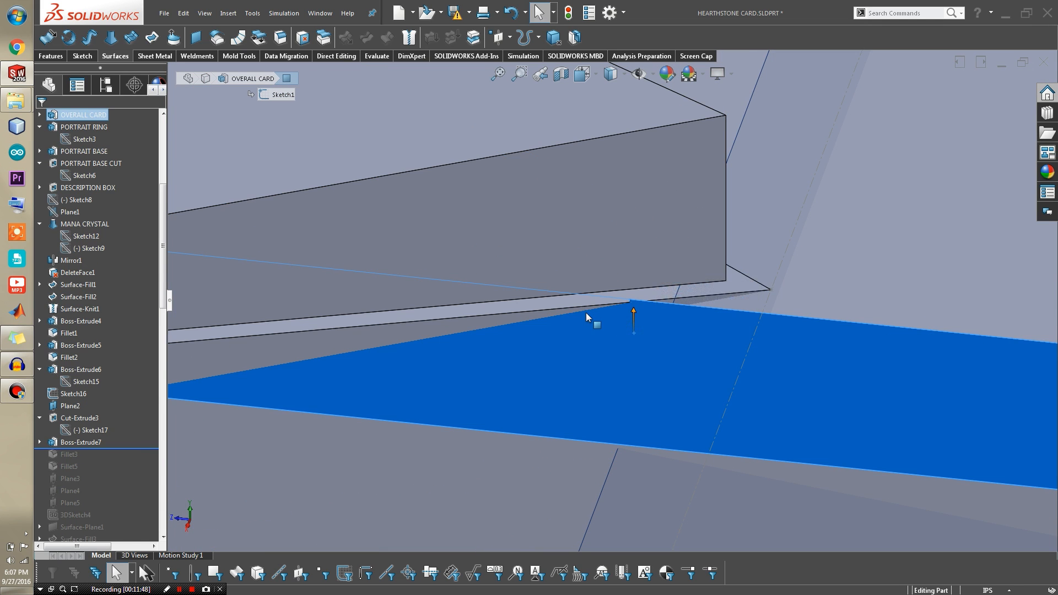
pyautogui.scroll(10, 560, 381)
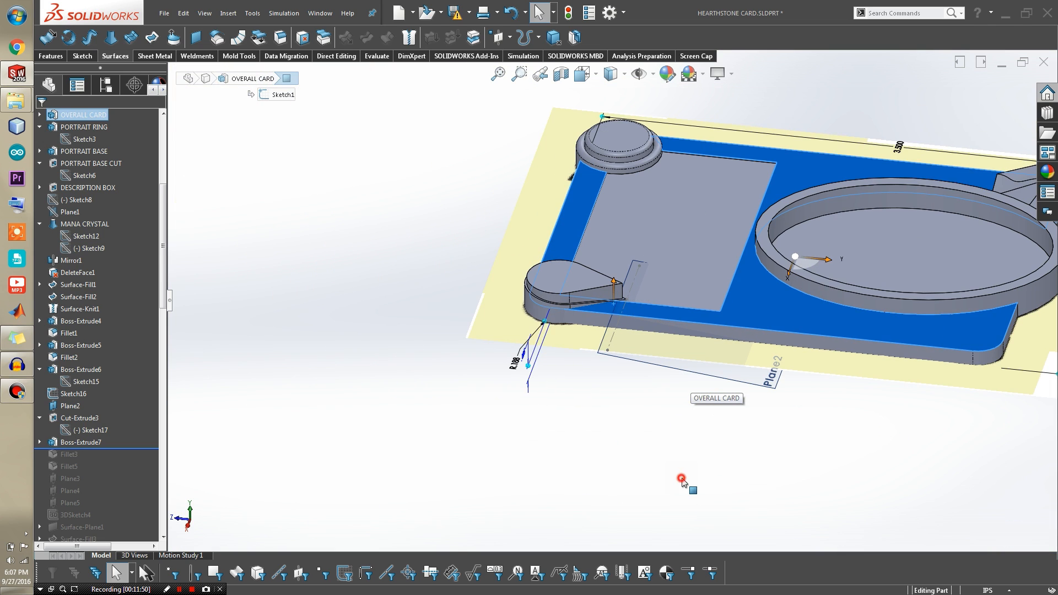
pyautogui.click(681, 482)
# Step: Hide Plane2 and the Sketch16 construction line beside the teardrop
pyautogui.scroll(-4, 695, 429)
pyautogui.click(704, 282)
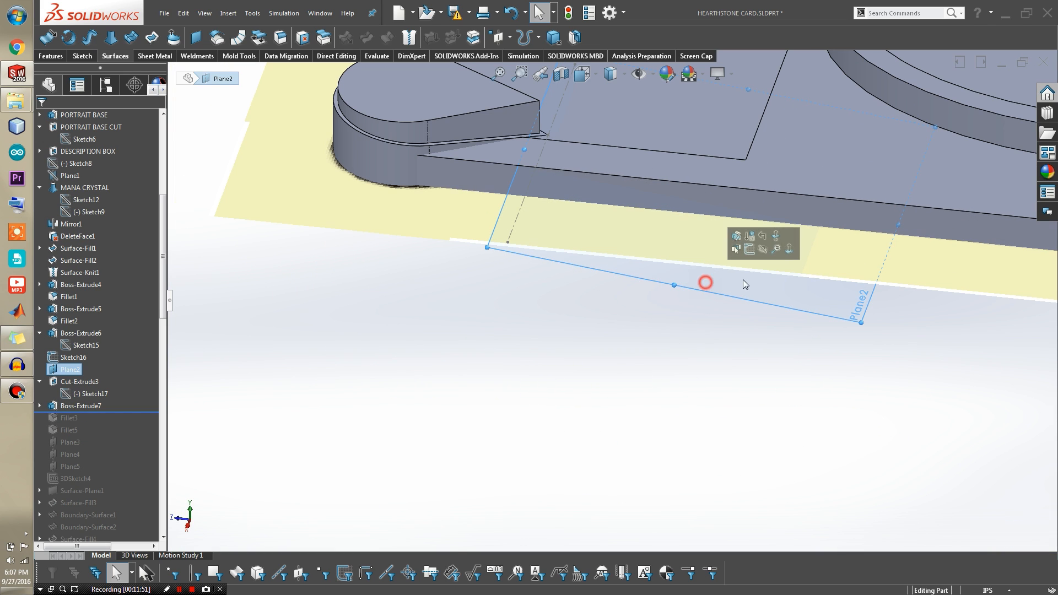
pyautogui.click(763, 250)
pyautogui.scroll(-2, 607, 211)
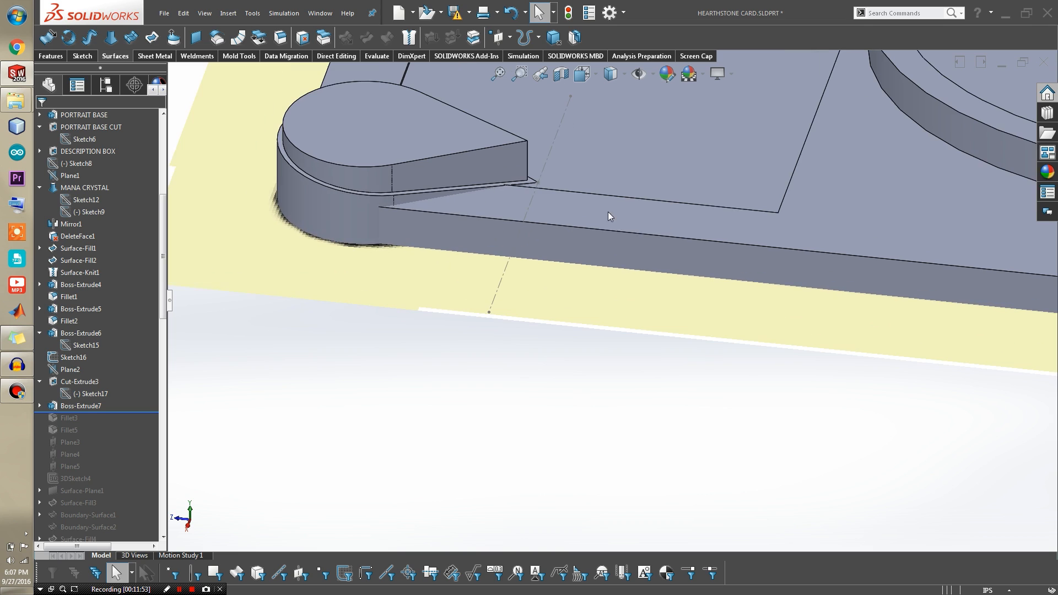
pyautogui.click(526, 257)
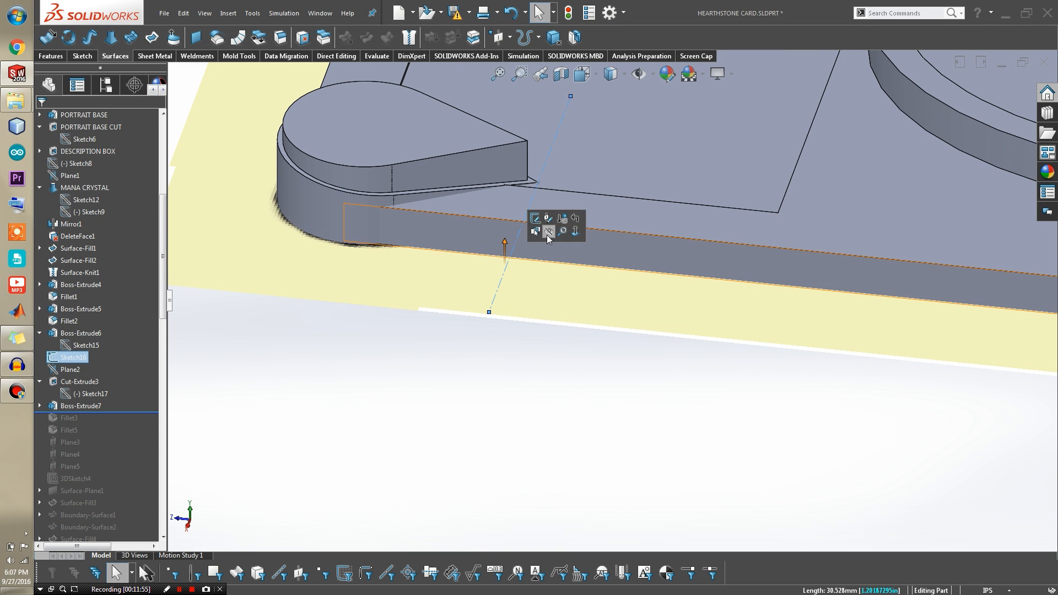
pyautogui.scroll(-2, 540, 241)
pyautogui.moveTo(524, 194); pyautogui.dragTo(335, 315, button='middle')
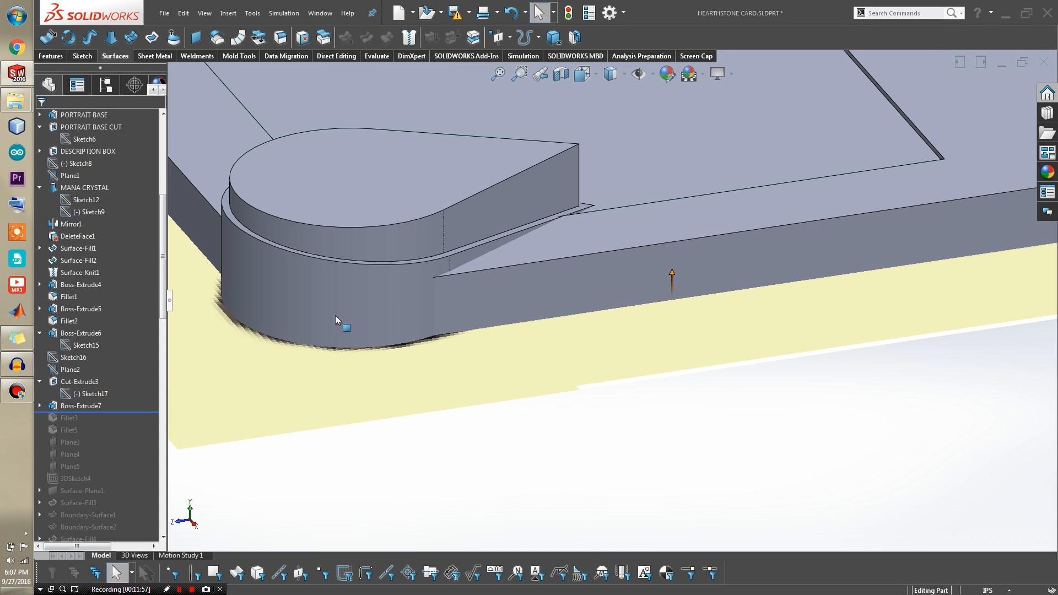
# Step: Roll the feature history forward past Fillet3 and inspect the teardrop's rounded top edge
pyautogui.click(140, 414)
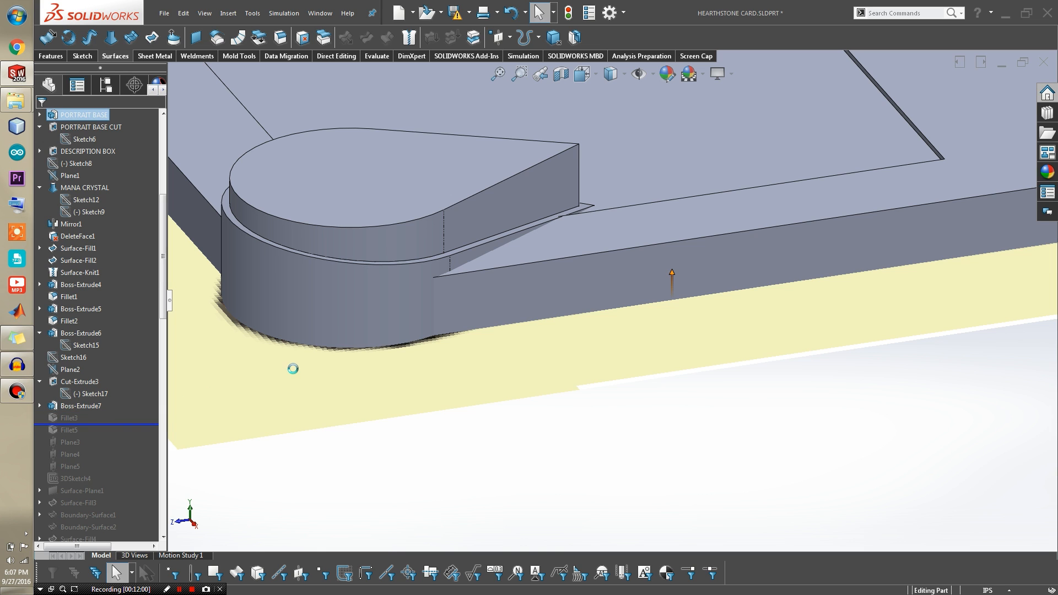
pyautogui.moveTo(438, 205); pyautogui.dragTo(576, 300, button='middle')
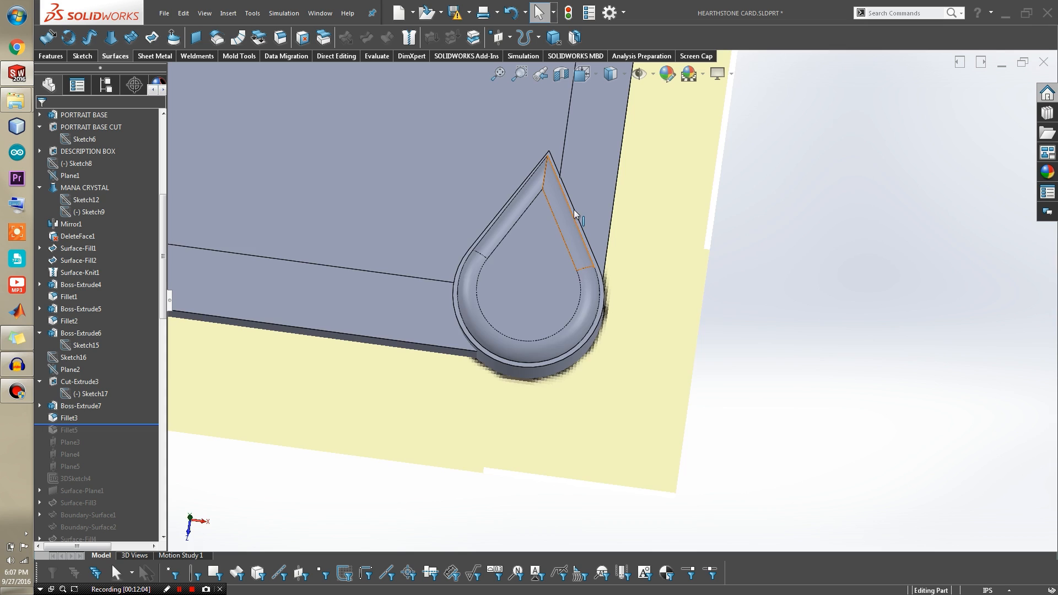
pyautogui.scroll(-3, 539, 206)
pyautogui.hotkey('ctrl', '7')
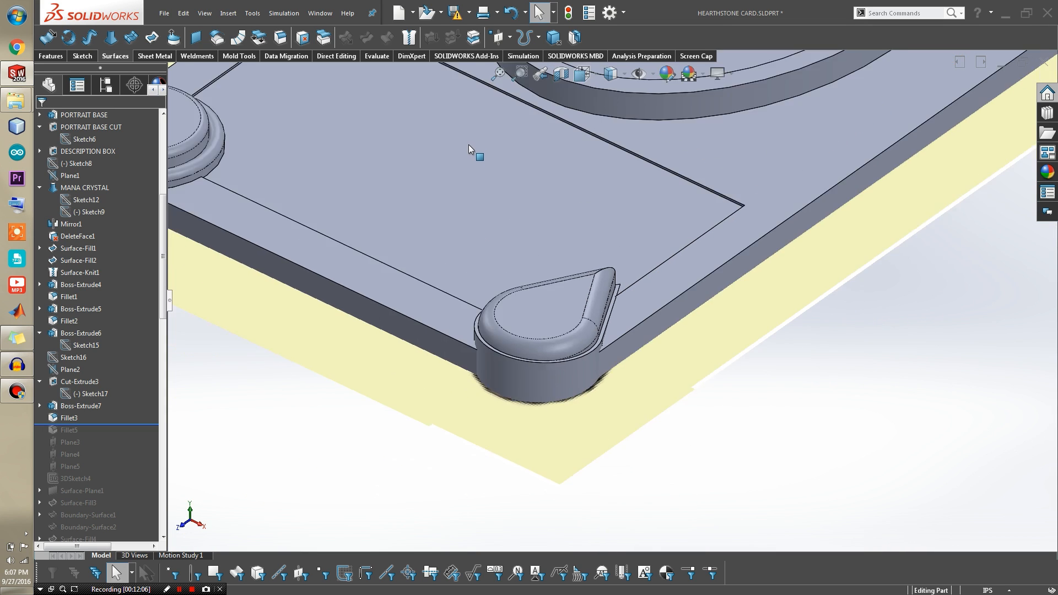
pyautogui.scroll(-2, 574, 290)
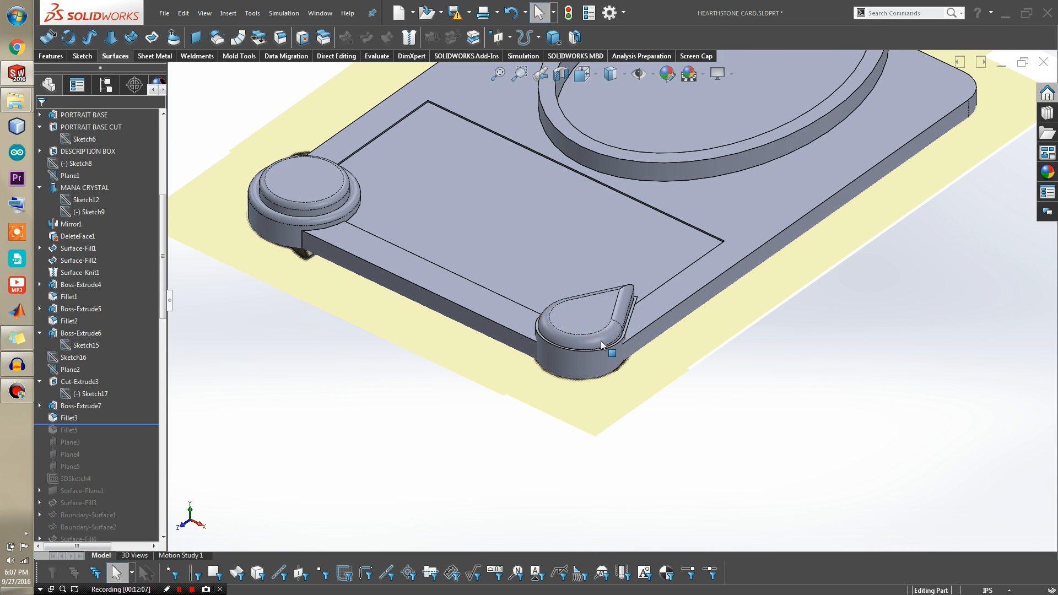
# Step: Open the definition of Fillet3 to review its edge selection and radius, and accept it as is
pyautogui.click(602, 345)
pyautogui.click(74, 396)
pyautogui.click(70, 419)
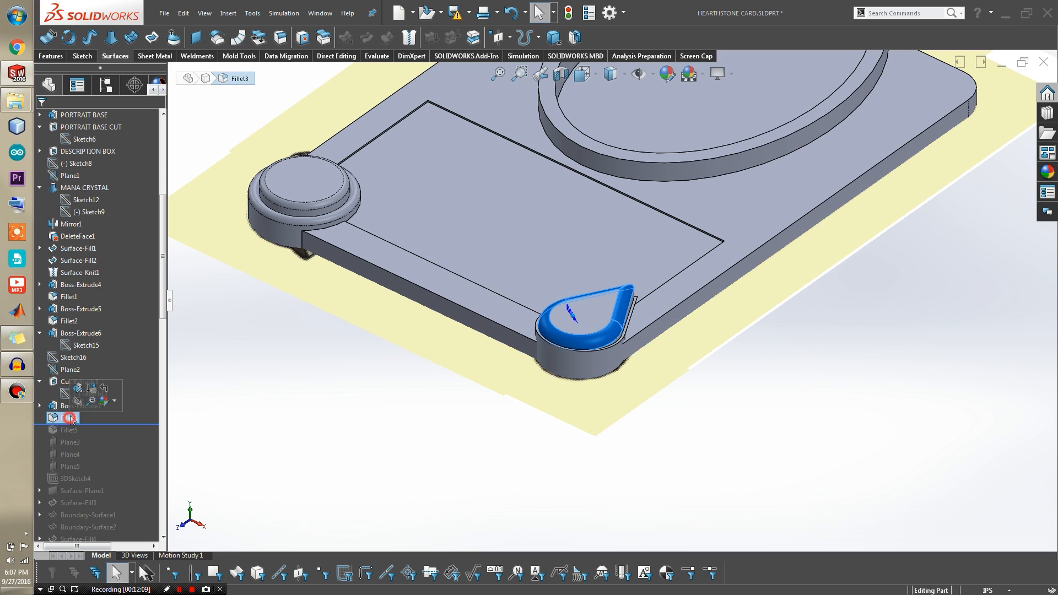
pyautogui.click(78, 393)
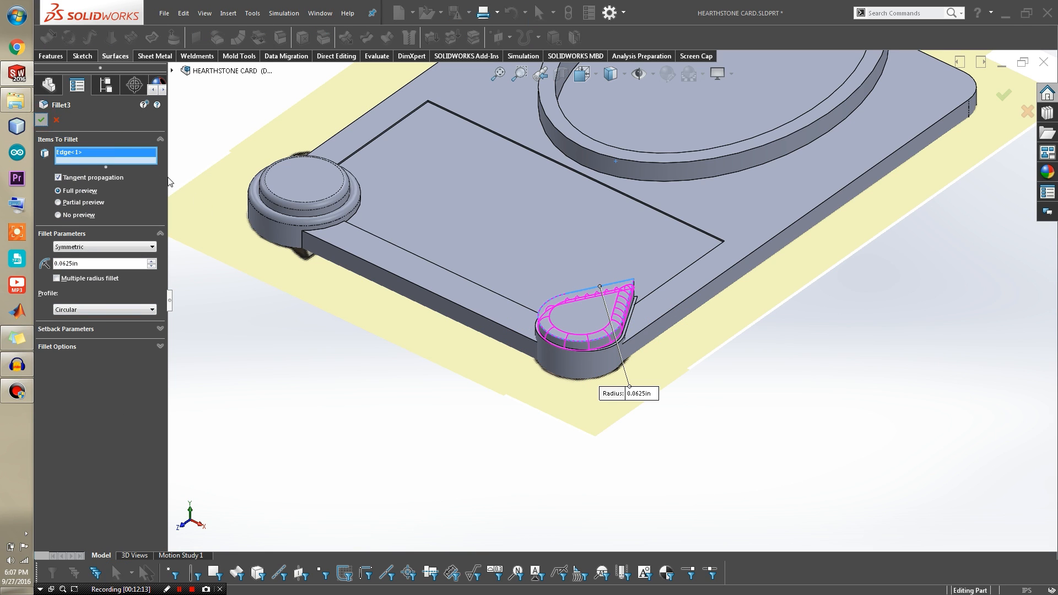
pyautogui.click(42, 119)
pyautogui.scroll(-5, 331, 299)
pyautogui.scroll(5, 435, 267)
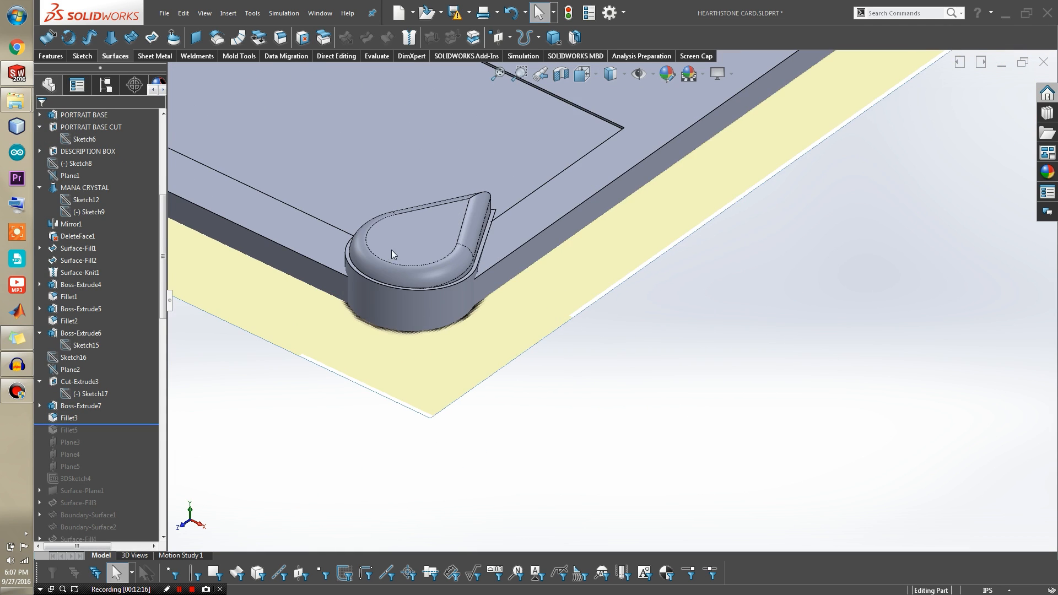
pyautogui.scroll(-3, 391, 255)
# Step: Roll the feature history forward past Fillet5 and select the rounded rim face beside the teardrop
pyautogui.click(129, 425)
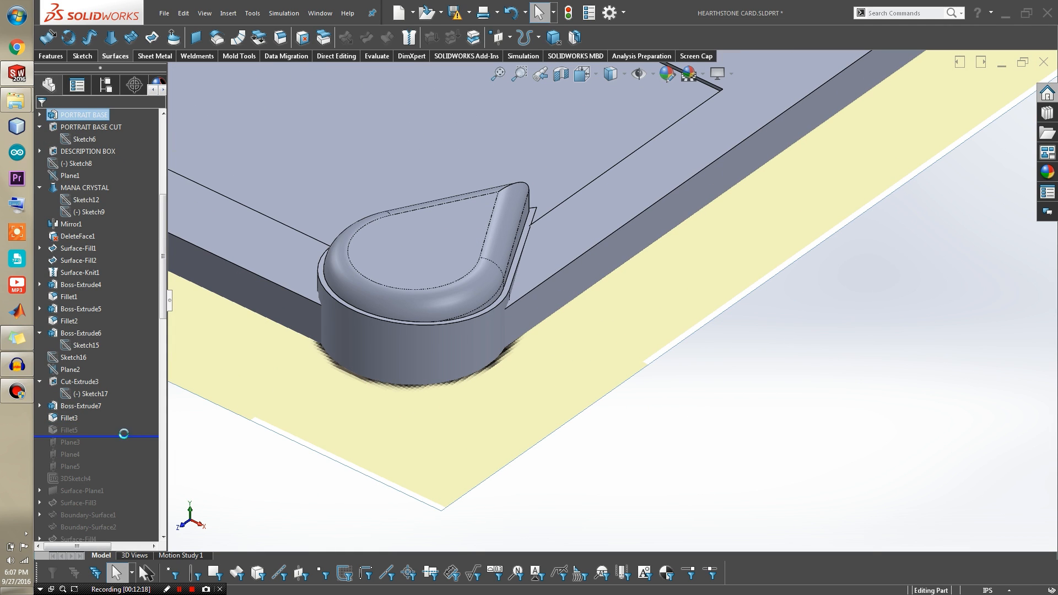
pyautogui.scroll(-5, 513, 302)
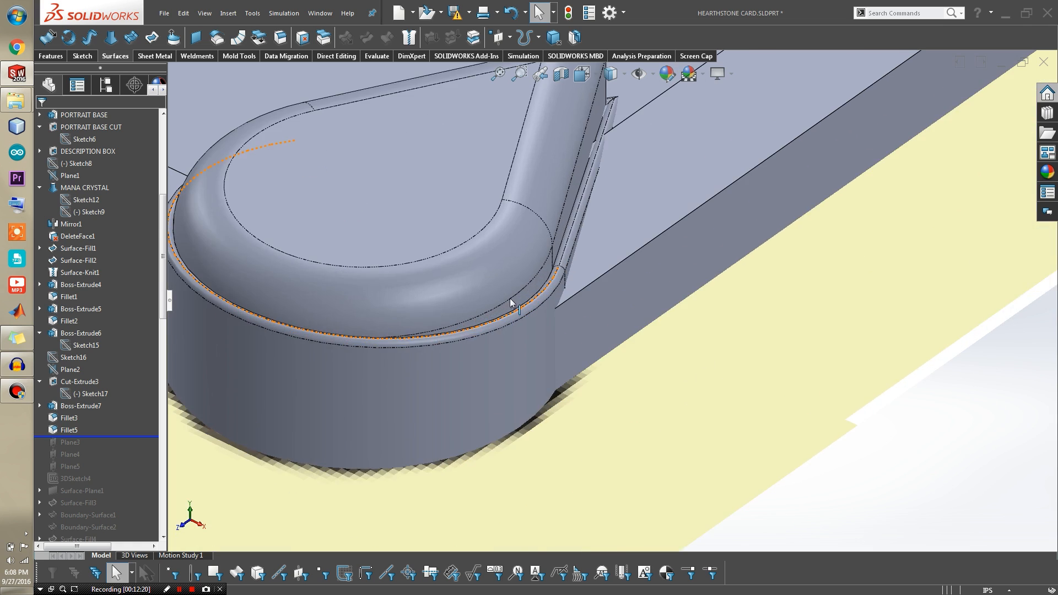
pyautogui.click(739, 165)
pyautogui.scroll(-5, 683, 221)
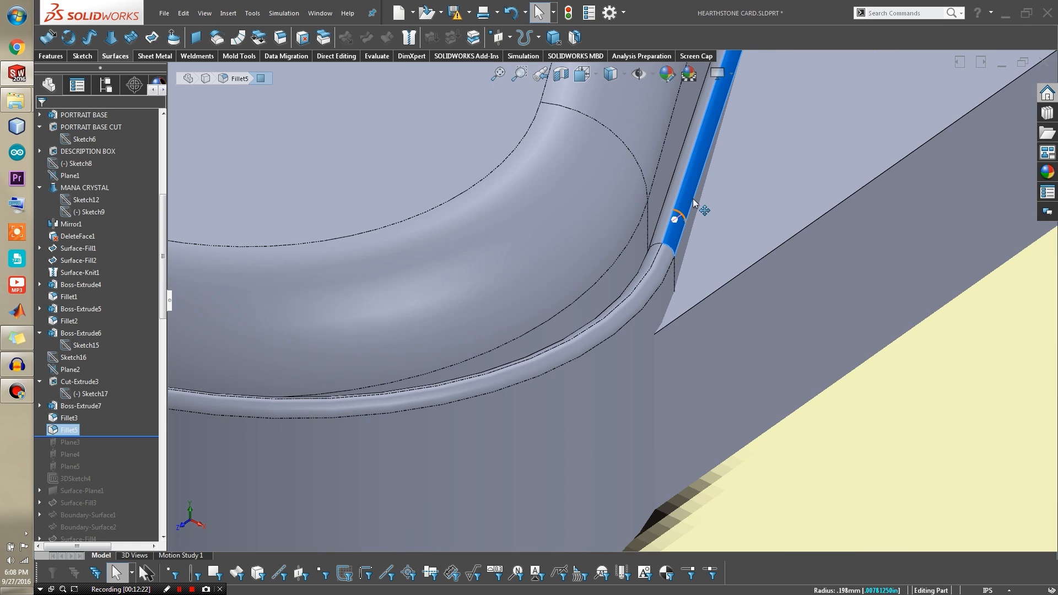
# Step: Open the definition of Fillet5 to review its face selection and radius, and cancel out of it
pyautogui.keyDown('ctrl'); pyautogui.click(71, 417); pyautogui.keyUp('ctrl')
pyautogui.click(86, 406)
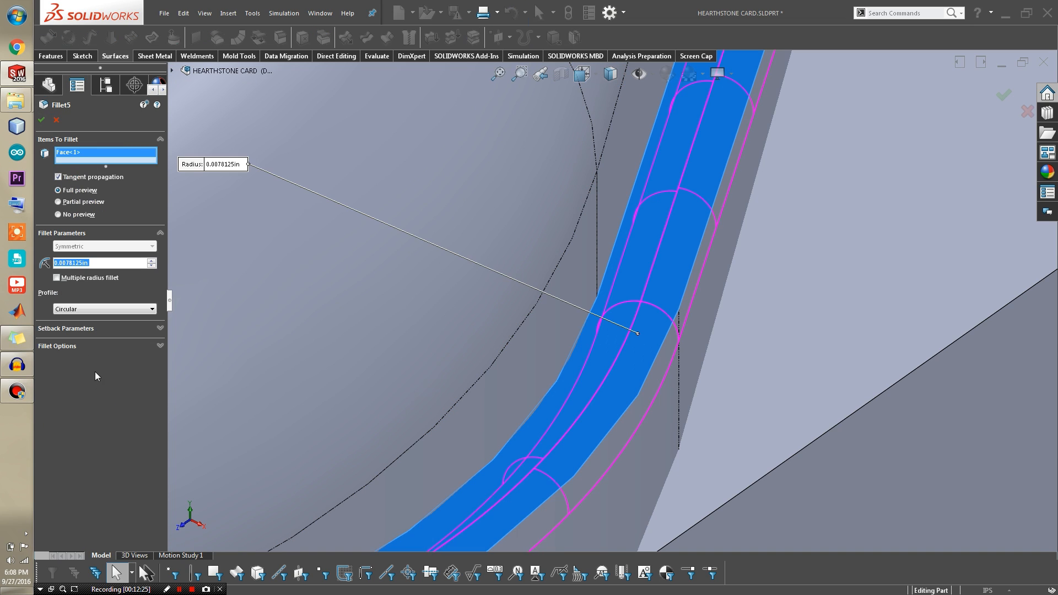
pyautogui.scroll(1, 157, 327)
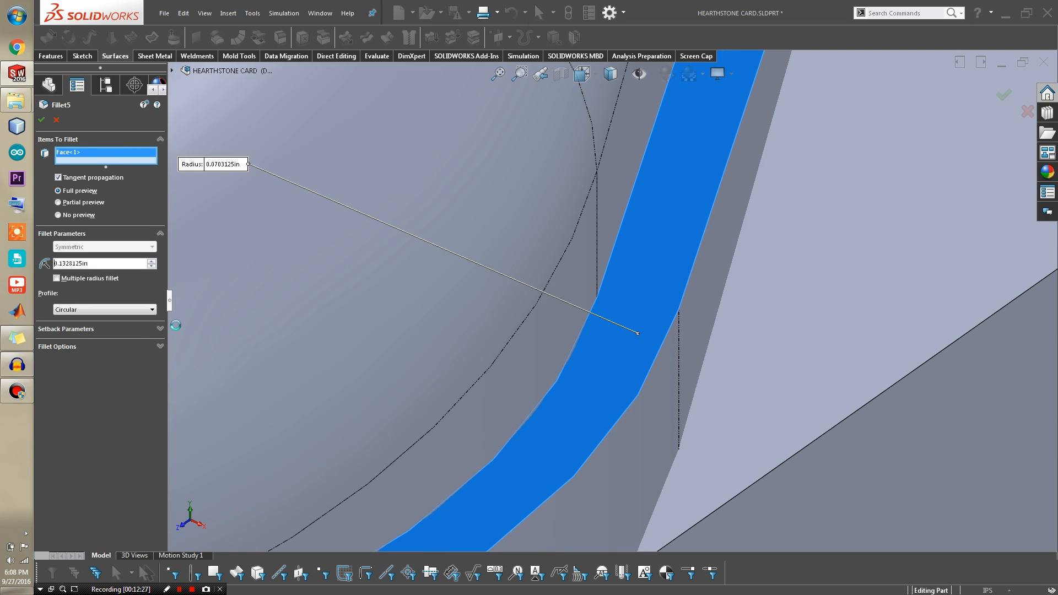
pyautogui.click(59, 124)
# Step: Select an edge of the Fillet5 rim and examine the teardrop within the whole card
pyautogui.scroll(-5, 578, 318)
pyautogui.click(580, 318)
pyautogui.scroll(10, 578, 309)
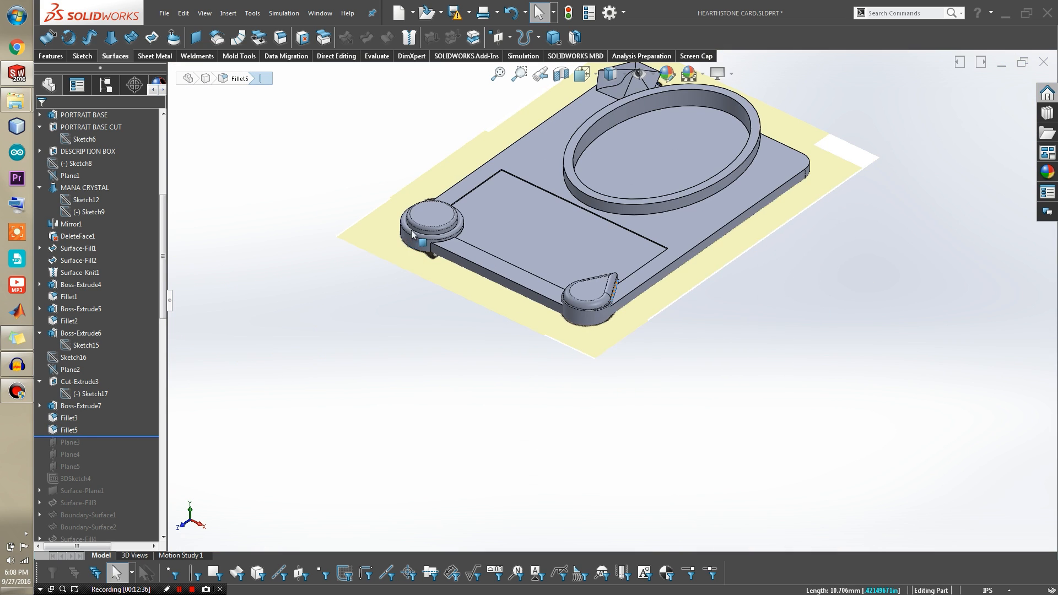
# Step: Select the round corner ring's Fillet1 face and compare it with the teardrop's rounded rim
pyautogui.scroll(-5, 407, 234)
pyautogui.click(558, 274)
pyautogui.scroll(5, 882, 382)
pyautogui.scroll(-3, 673, 384)
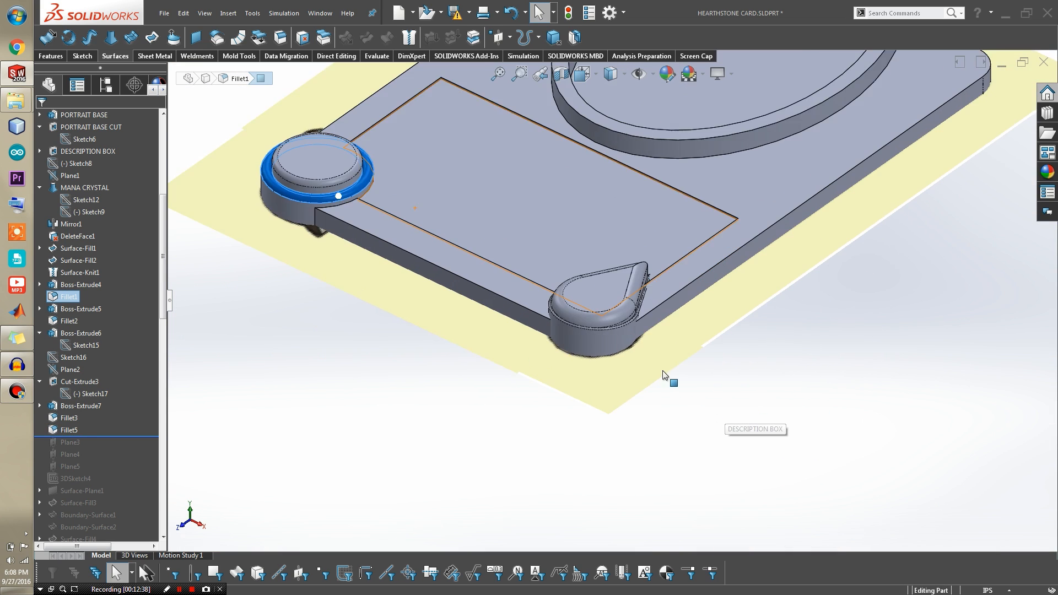
pyautogui.scroll(-4, 644, 307)
pyautogui.scroll(3, 628, 286)
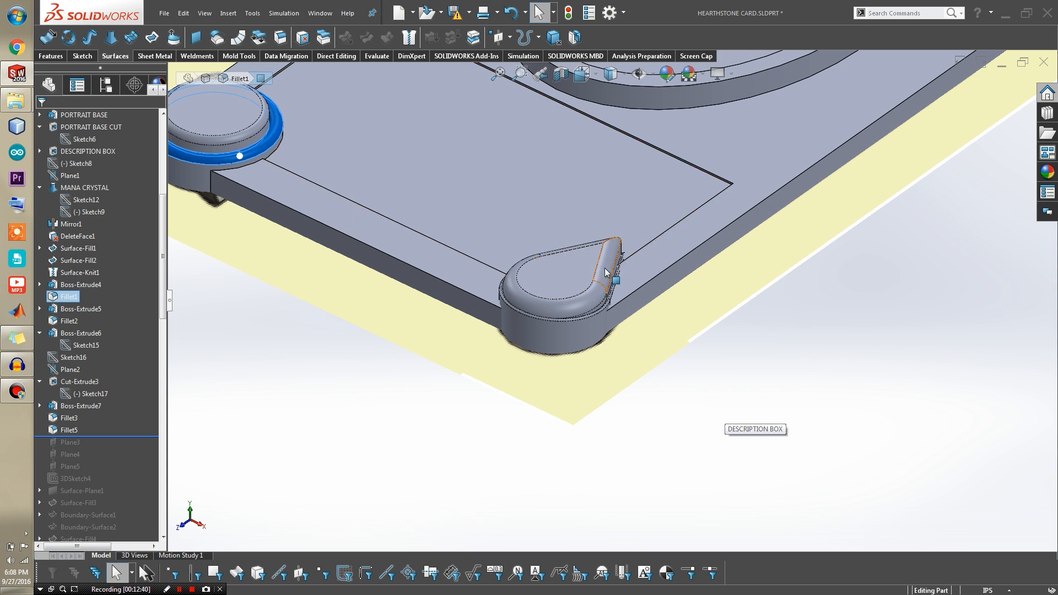
pyautogui.scroll(-5, 614, 266)
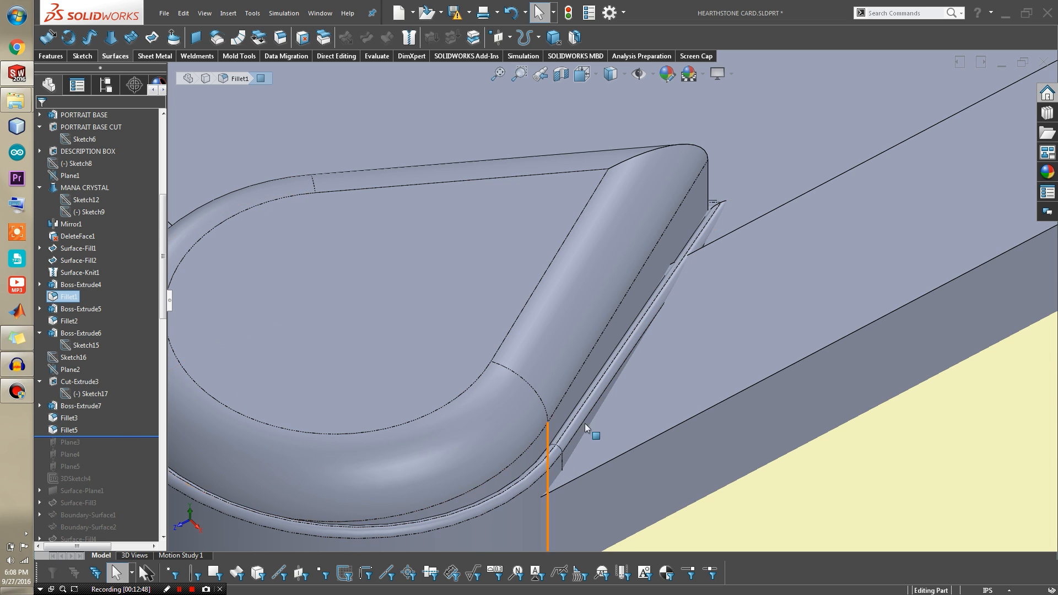
# Step: Roll the feature history forward past Plane3, show the plane, and check its height against the teardrop from the side
pyautogui.scroll(3, 571, 375)
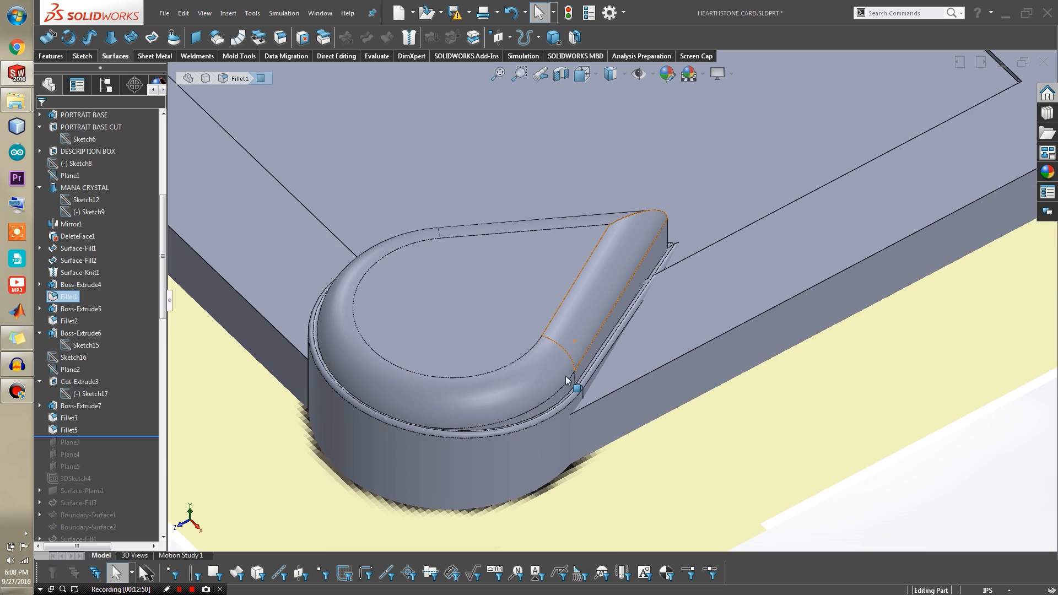
pyautogui.moveTo(129, 437); pyautogui.dragTo(126, 444)
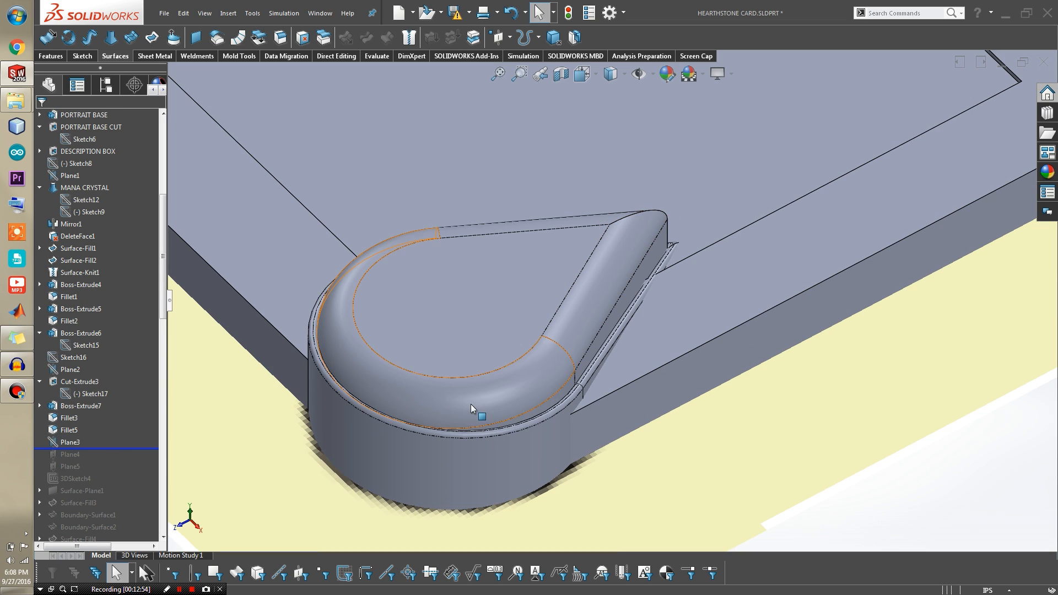
pyautogui.scroll(3, 466, 405)
pyautogui.click(65, 442)
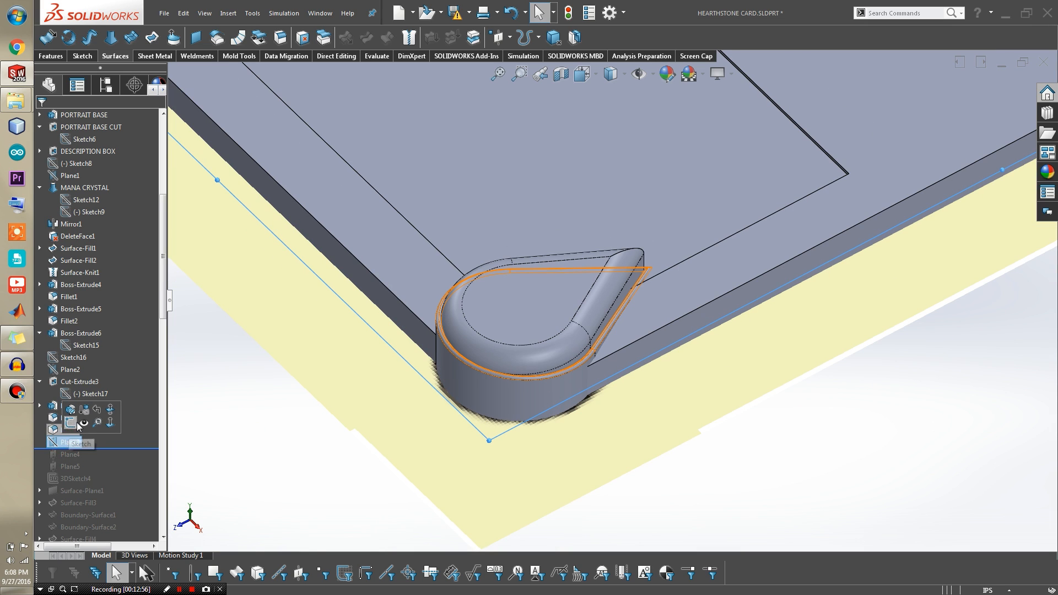
pyautogui.moveTo(447, 342); pyautogui.dragTo(526, 207, button='middle')
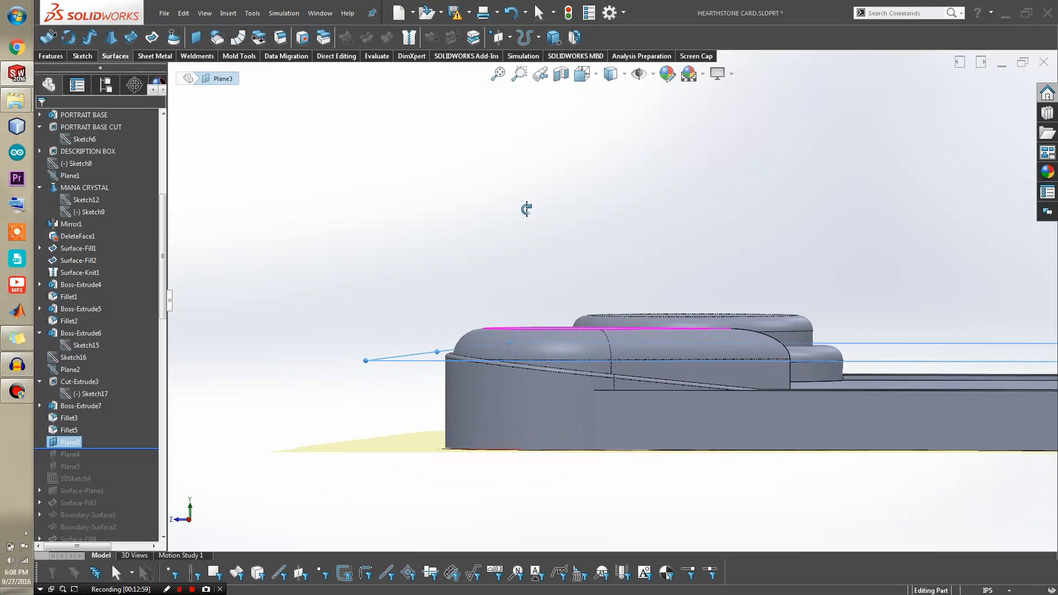
pyautogui.moveTo(474, 342); pyautogui.dragTo(478, 392, button='middle')
pyautogui.scroll(-4, 607, 374)
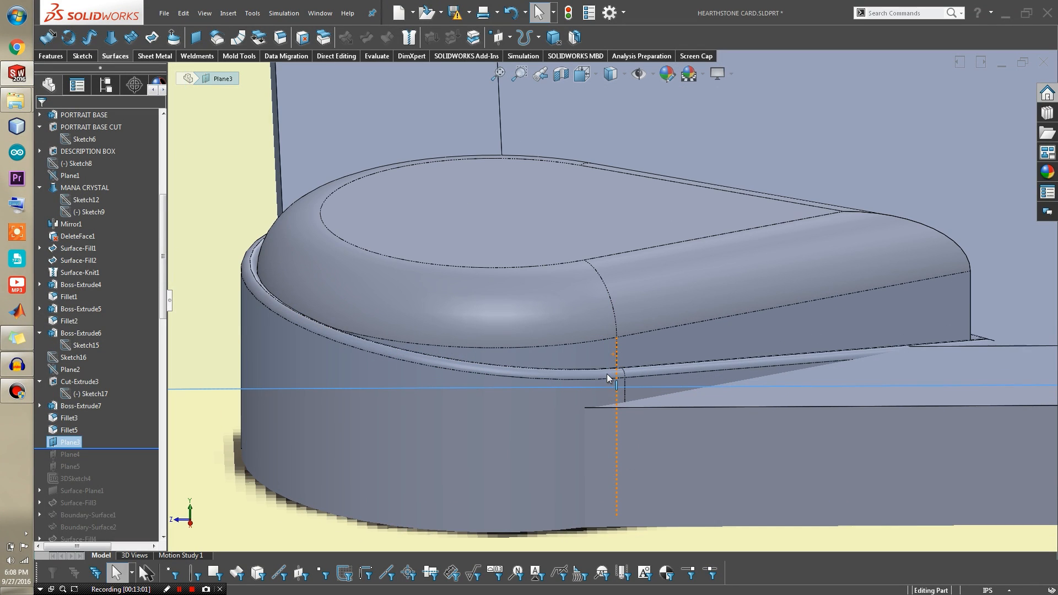
# Step: Select the curved edge of the teardrop's Boss-Extrude7, examine it relative to Plane3, and clear the selection
pyautogui.click(583, 343)
pyautogui.scroll(2, 580, 342)
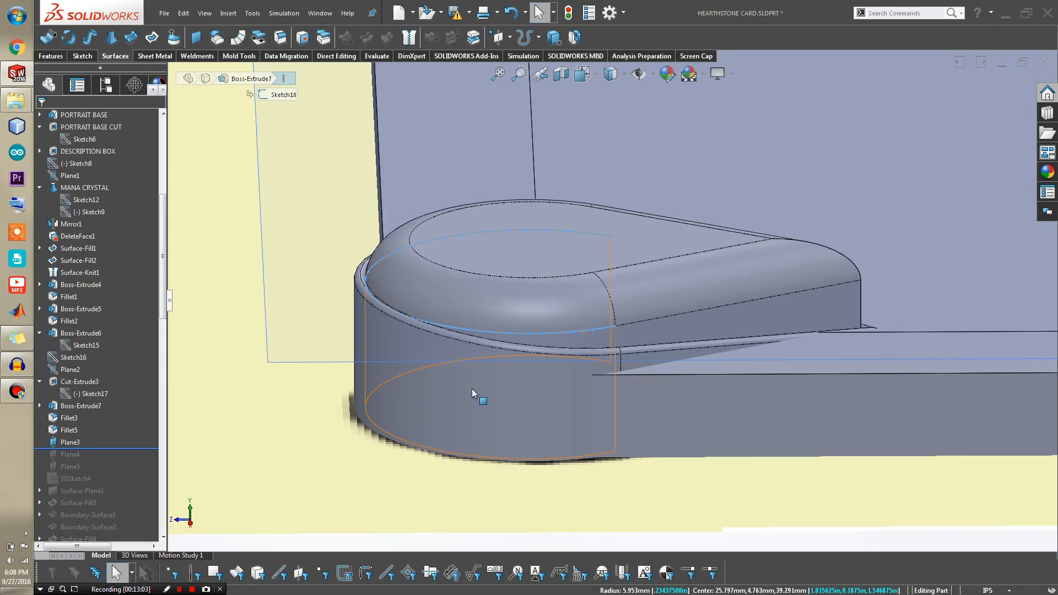
pyautogui.scroll(1, 471, 388)
pyautogui.click(247, 406)
pyautogui.scroll(3, 320, 323)
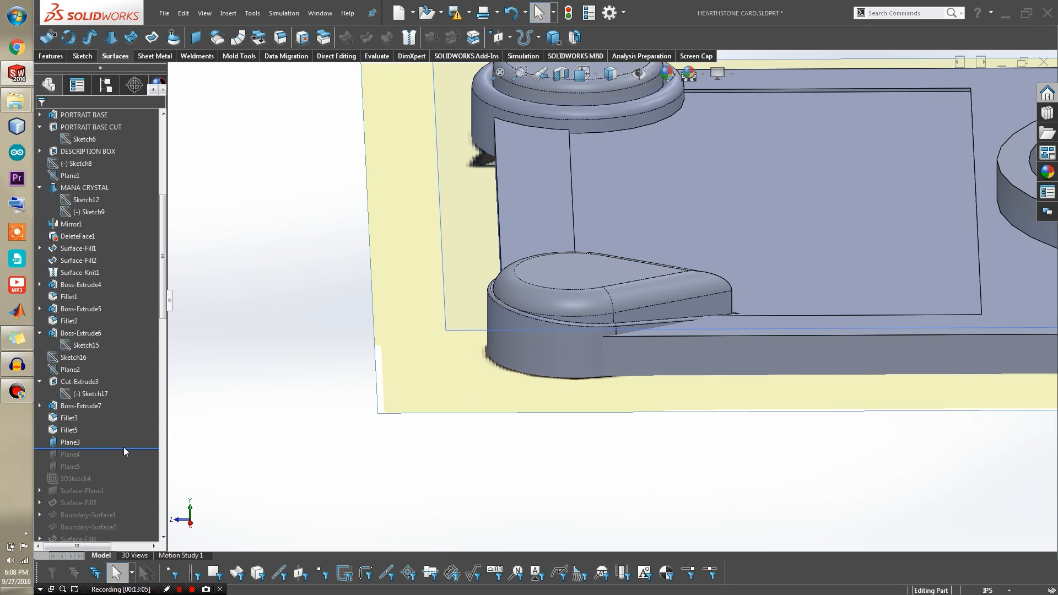
# Step: Roll the feature history forward past Plane4 and show the plane over the card
pyautogui.moveTo(124, 448); pyautogui.dragTo(124, 461)
pyautogui.click(68, 455)
pyautogui.click(85, 440)
pyautogui.moveTo(336, 345); pyautogui.dragTo(378, 344, button='middle')
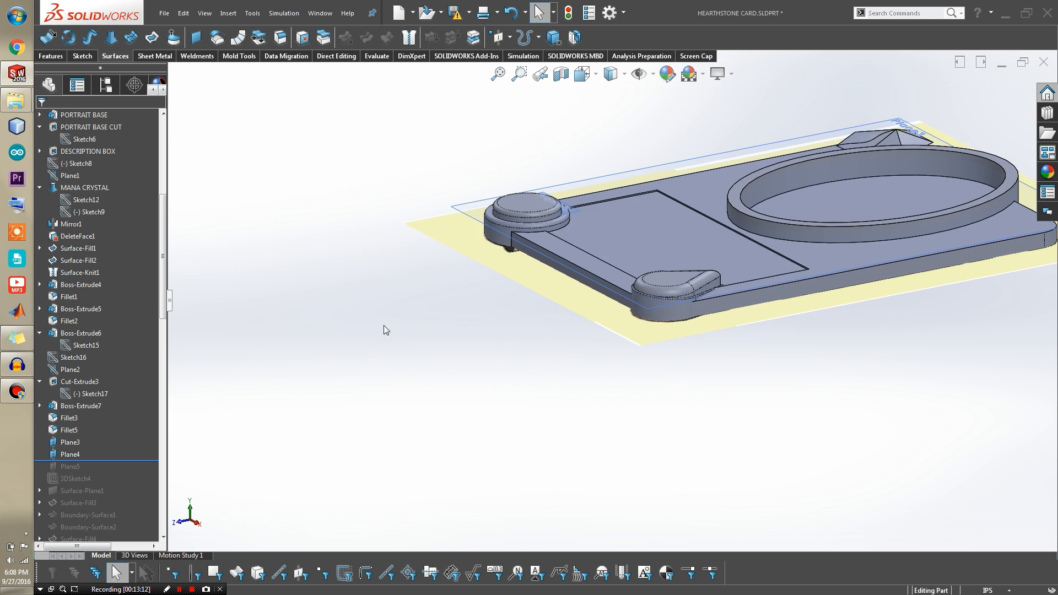
# Step: Select Plane4 and the round corner ring's Fillet1 face to examine the plane's position relative to the ring
pyautogui.scroll(-5, 597, 234)
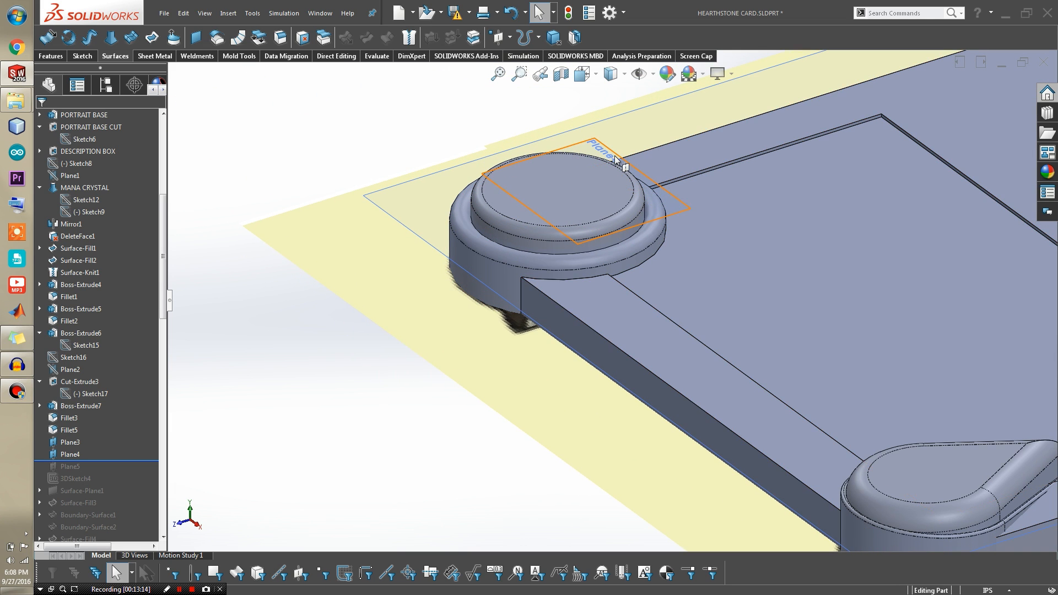
pyautogui.click(615, 154)
pyautogui.moveTo(645, 251); pyautogui.dragTo(595, 202, button='middle')
pyautogui.scroll(-2, 594, 231)
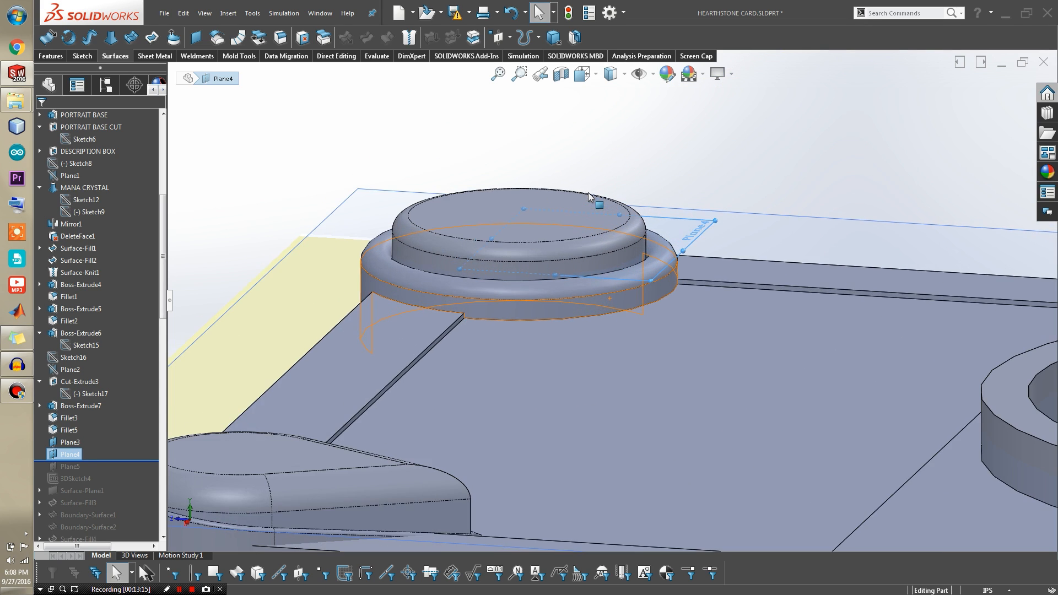
pyautogui.scroll(-4, 590, 293)
pyautogui.moveTo(590, 294); pyautogui.dragTo(636, 282, button='middle')
pyautogui.click(684, 243)
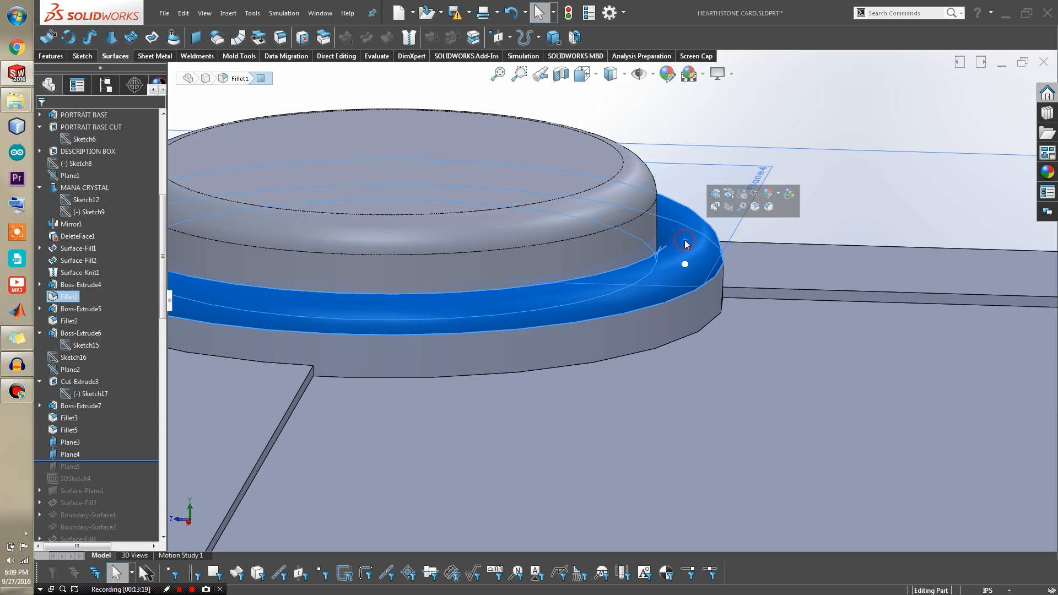
pyautogui.scroll(5, 680, 286)
pyautogui.click(249, 280)
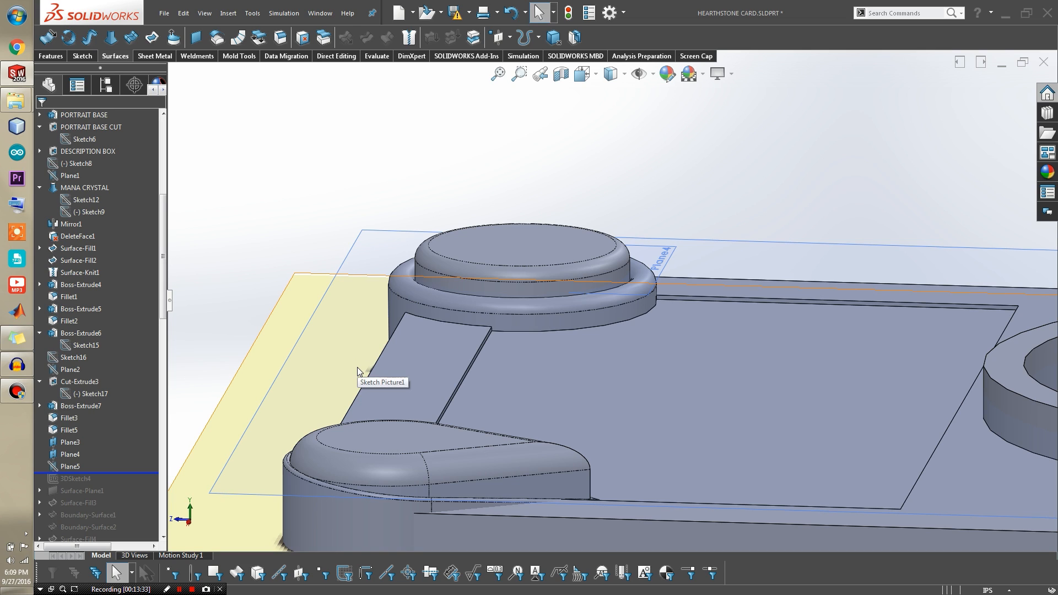
# Step: Show Plane5 and select the round boss's flat top face to compare it with the plane
pyautogui.click(71, 466)
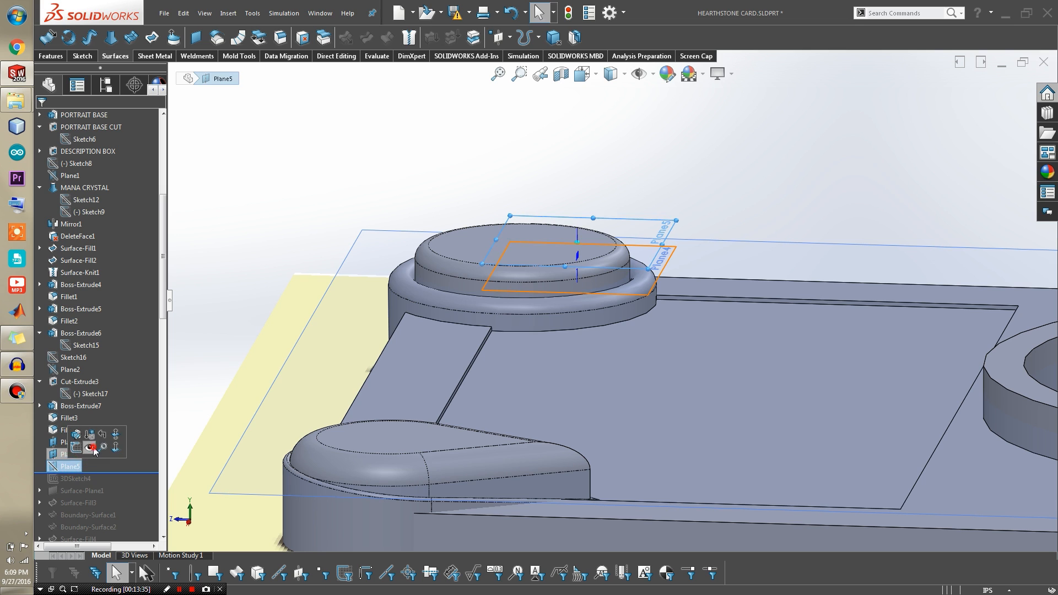
pyautogui.scroll(-6, 658, 268)
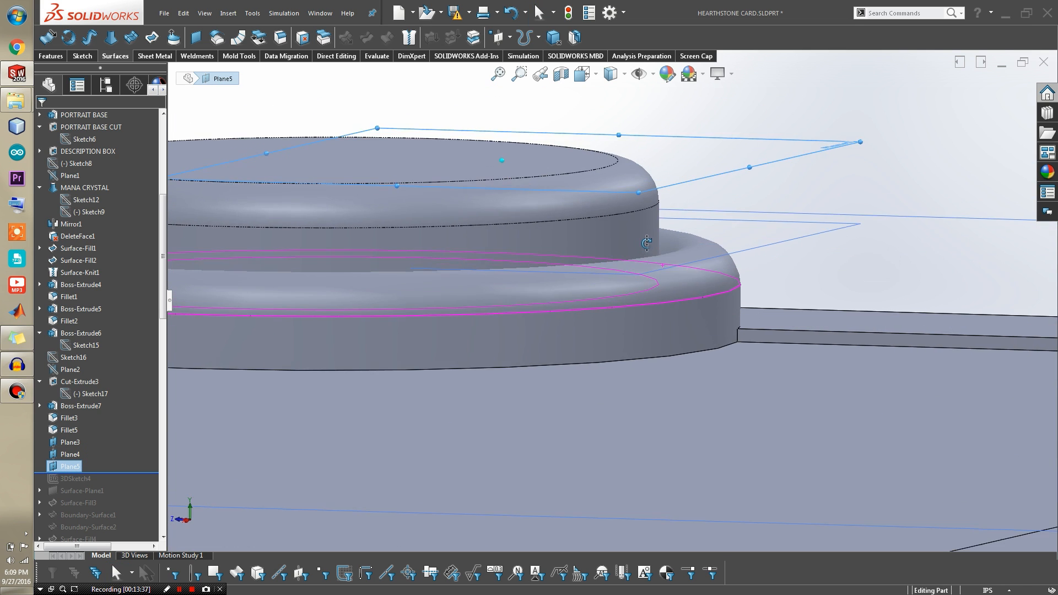
pyautogui.scroll(5, 658, 267)
pyautogui.moveTo(658, 267); pyautogui.dragTo(503, 265, button='middle')
pyautogui.click(460, 271)
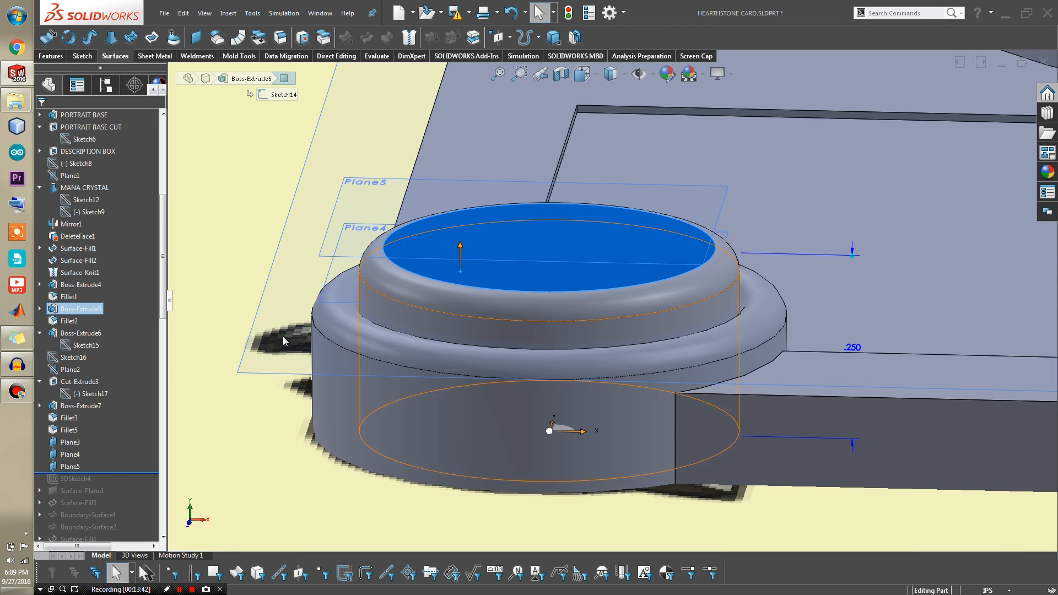
# Step: Hide the reference planes Plane3, Plane4 and Plane5
pyautogui.keyDown('ctrl'); pyautogui.click(70, 466); pyautogui.keyUp('ctrl')
pyautogui.click(66, 443)
pyautogui.click(88, 429)
pyautogui.click(70, 454)
pyautogui.click(94, 438)
pyautogui.click(77, 464)
pyautogui.click(99, 443)
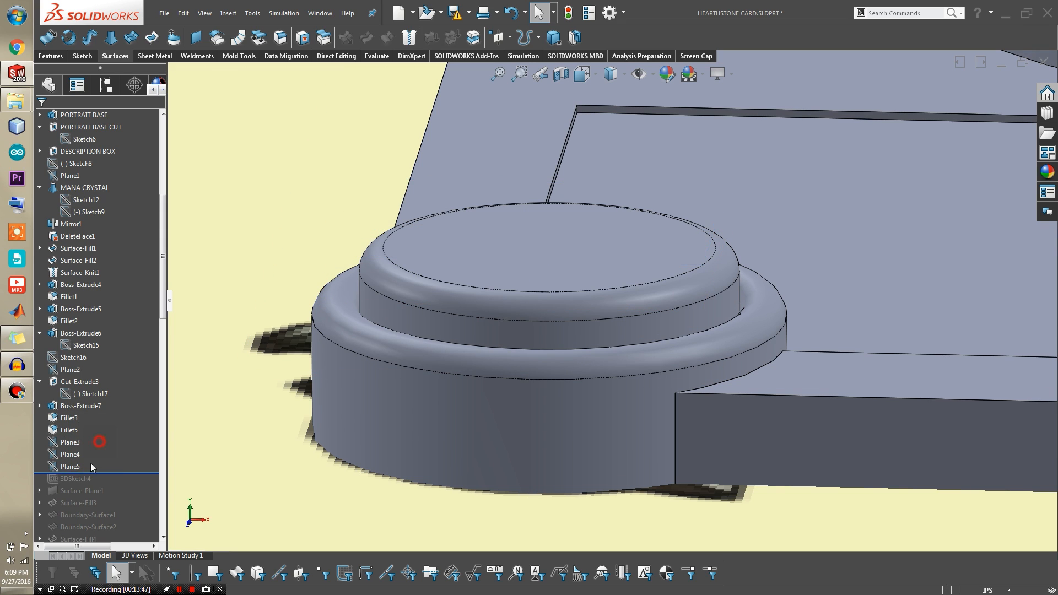
# Step: Roll the feature history forward past 3DSketch4, show the sketch, and examine its angled lines around the round corner boss
pyautogui.moveTo(102, 476); pyautogui.dragTo(102, 485)
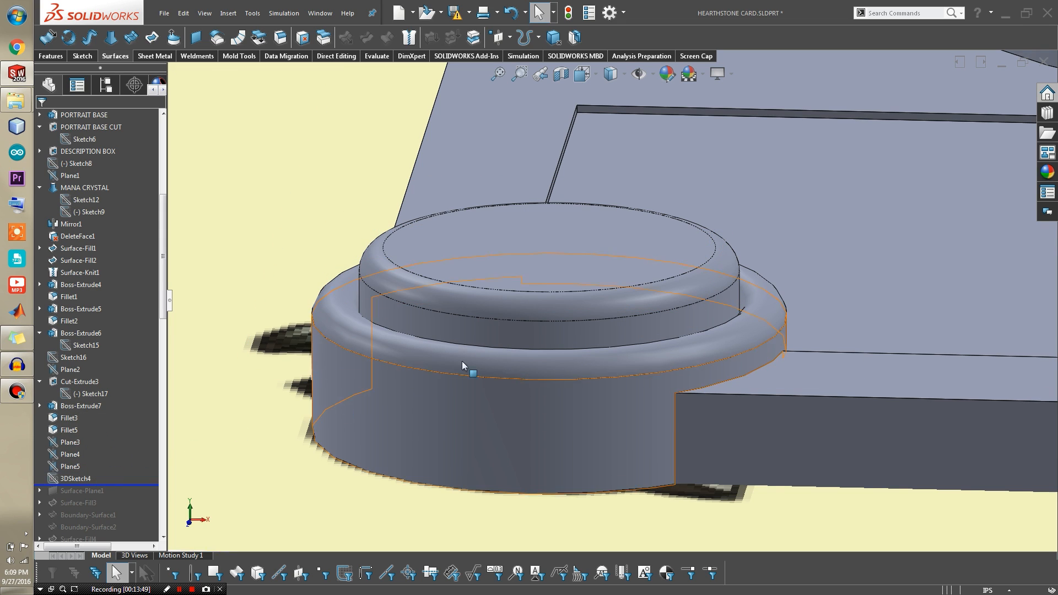
pyautogui.scroll(2, 521, 332)
pyautogui.scroll(4, 521, 332)
pyautogui.scroll(-2, 872, 290)
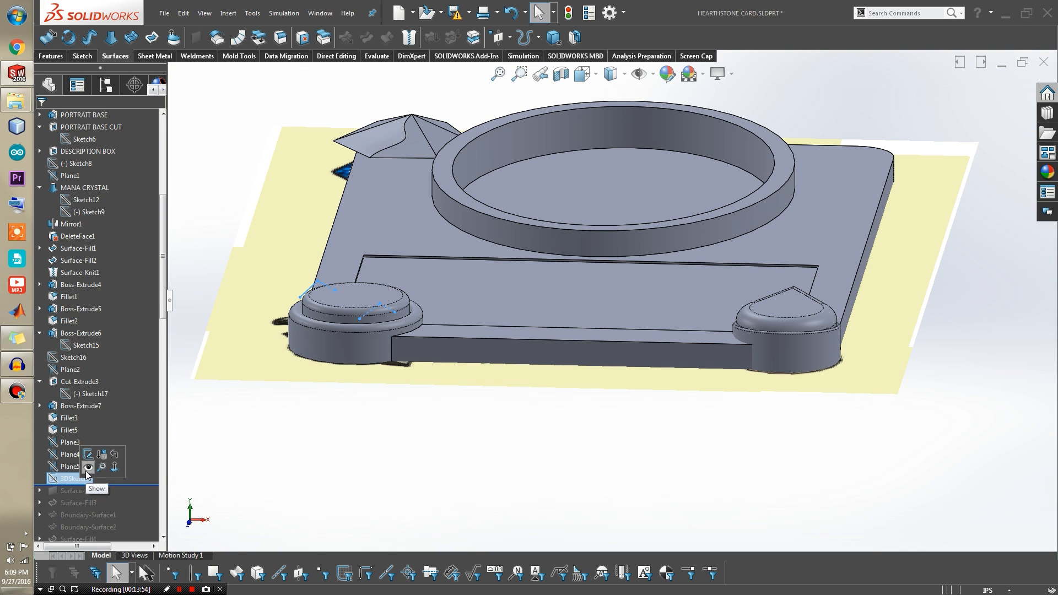
pyautogui.click(85, 471)
pyautogui.scroll(-6, 337, 348)
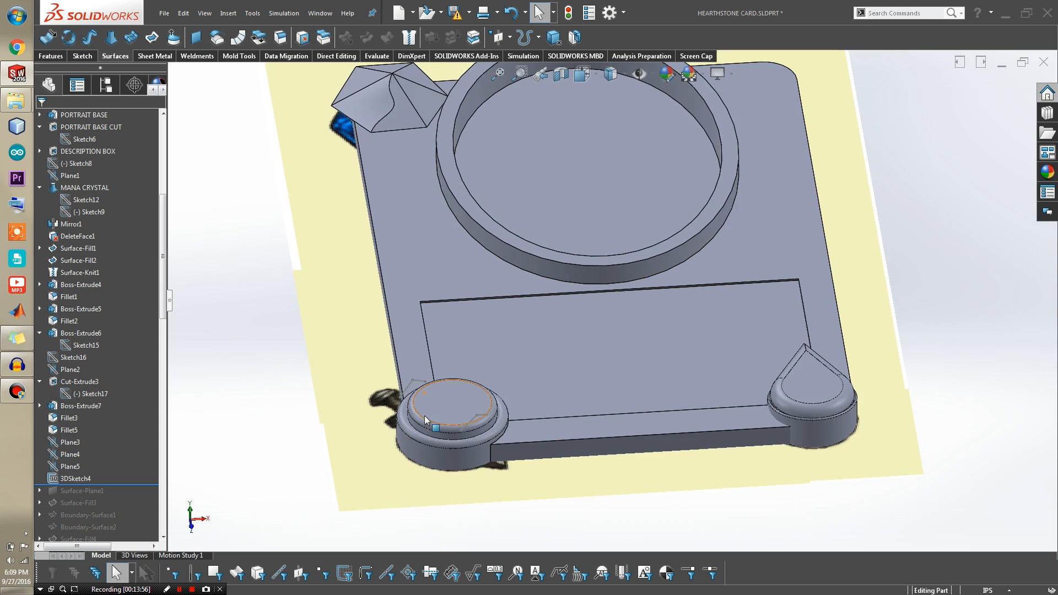
pyautogui.scroll(-2, 480, 404)
pyautogui.moveTo(549, 373); pyautogui.dragTo(558, 361, button='middle')
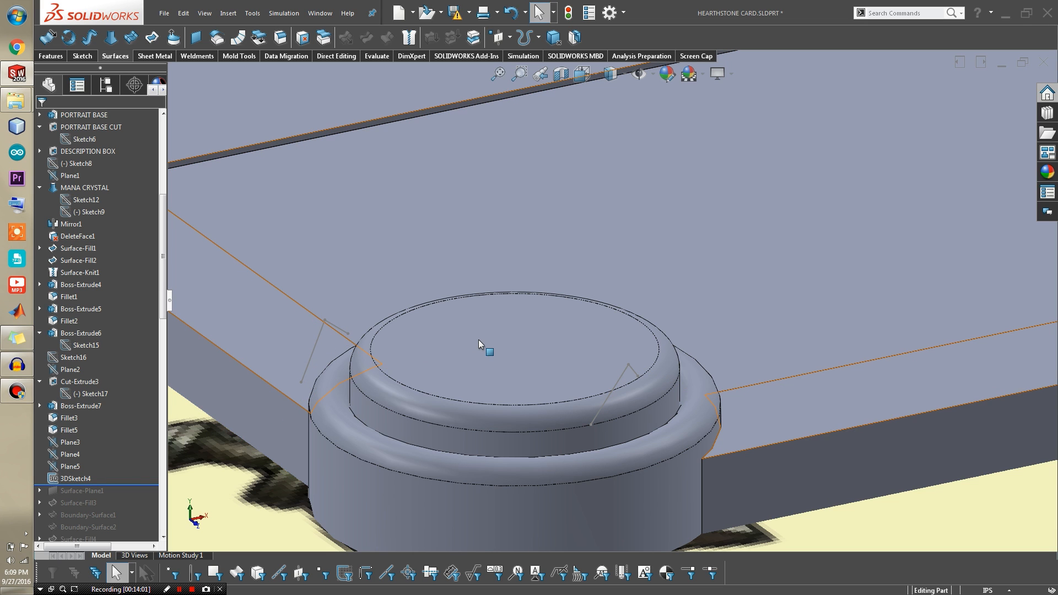
pyautogui.moveTo(536, 362); pyautogui.dragTo(485, 379, button='middle')
pyautogui.moveTo(415, 408); pyautogui.dragTo(425, 296, button='middle')
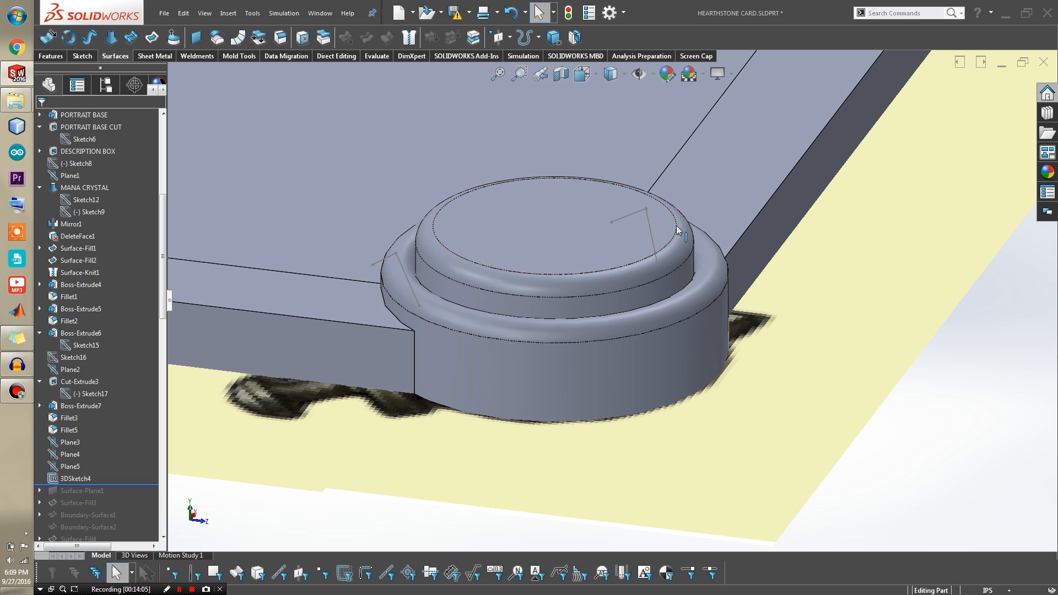
pyautogui.moveTo(501, 271); pyautogui.dragTo(520, 221, button='middle')
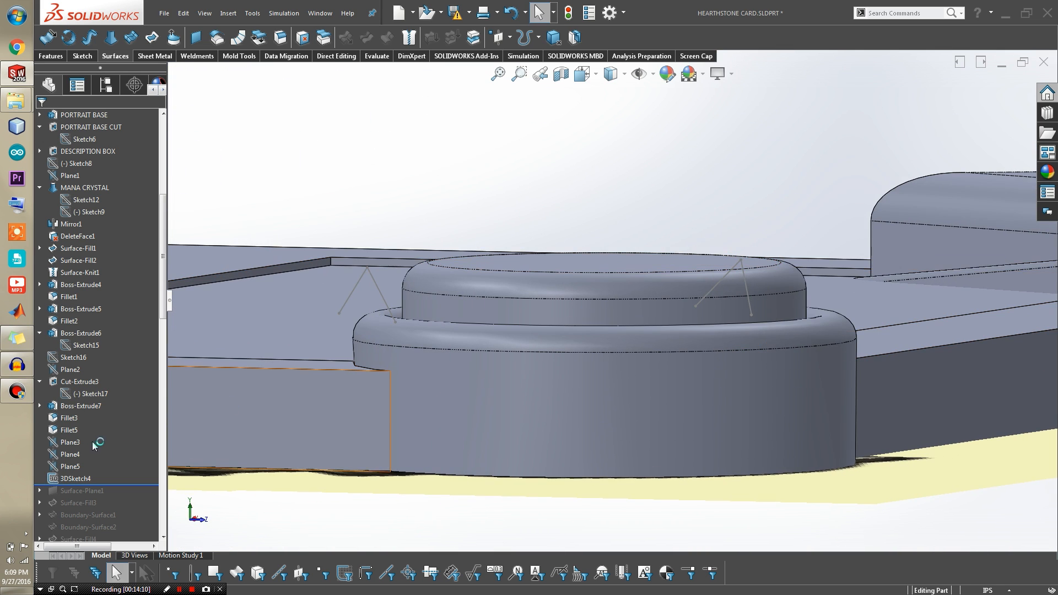
# Step: Open 3DSketch4 for editing, examine its two pairs of angled lines around the round boss, and exit the sketch
pyautogui.click(82, 479)
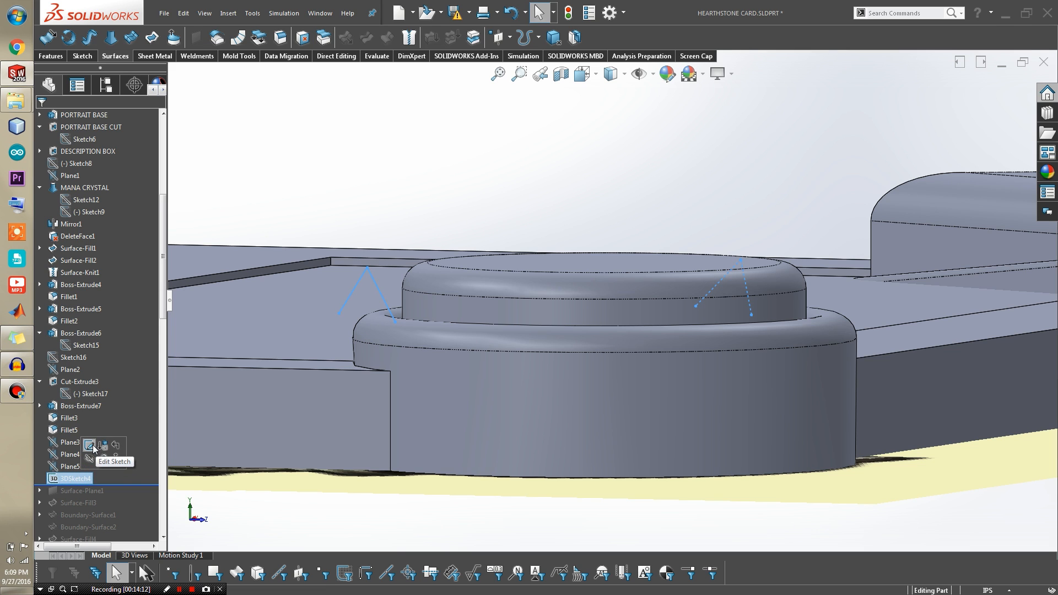
pyautogui.click(92, 445)
pyautogui.moveTo(444, 348)
pyautogui.mouseDown(button='middle')
pyautogui.moveTo(527, 334)
pyautogui.moveTo(468, 331)
pyautogui.mouseUp(button='middle')
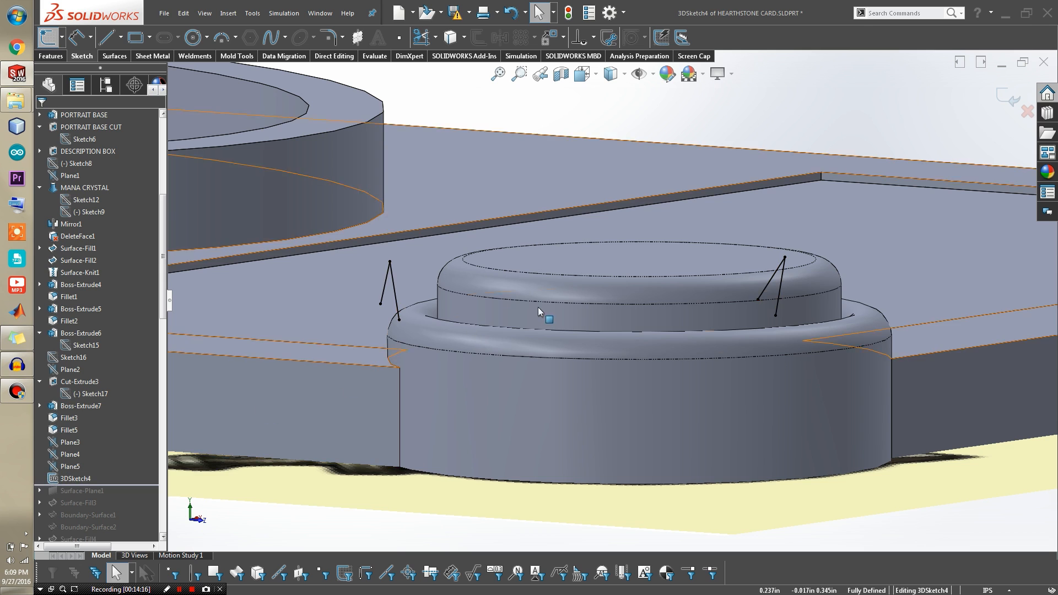
pyautogui.scroll(-3, 776, 270)
pyautogui.moveTo(778, 273); pyautogui.dragTo(715, 310, button='middle')
pyautogui.scroll(3, 826, 286)
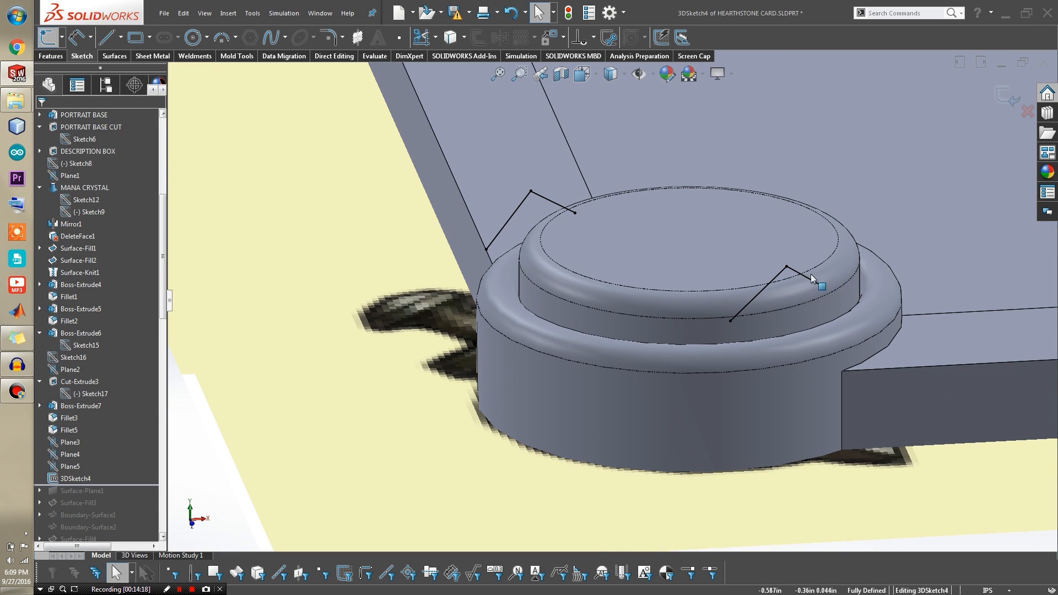
pyautogui.scroll(2, 799, 274)
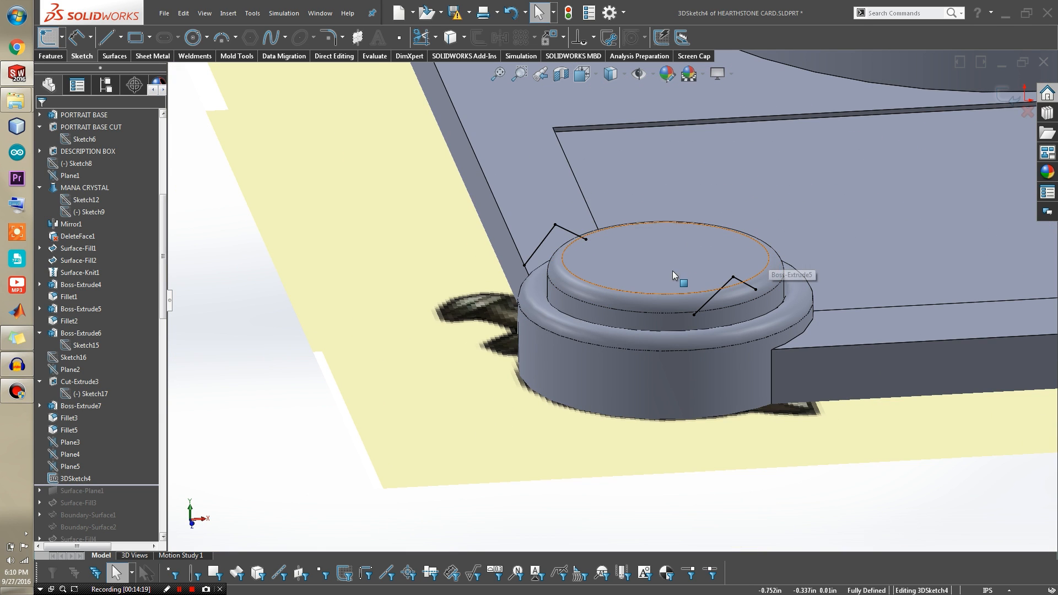
pyautogui.click(1008, 94)
# Step: Roll the feature history forward past Surface-Plane1 and select its Sketch19 to review the blade outline over the round corner boss
pyautogui.moveTo(117, 486); pyautogui.dragTo(113, 497)
pyautogui.scroll(1, 678, 315)
pyautogui.scroll(-2, 689, 310)
pyautogui.moveTo(695, 306); pyautogui.dragTo(708, 467, button='middle')
pyautogui.click(39, 503)
pyautogui.click(88, 515)
pyautogui.moveTo(380, 336); pyautogui.dragTo(418, 398, button='middle')
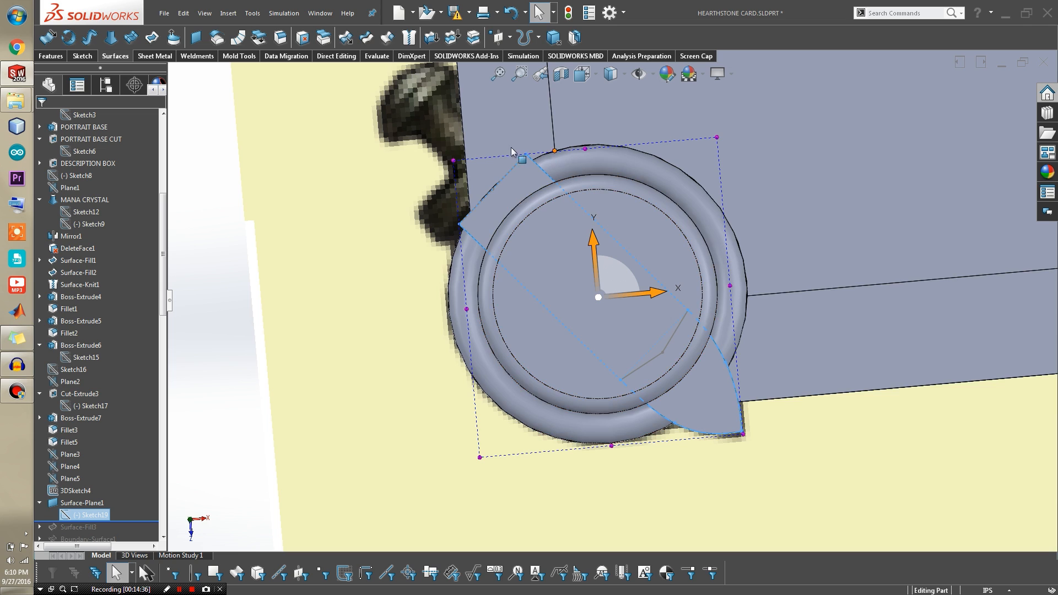
pyautogui.scroll(5, 615, 294)
pyautogui.scroll(-4, 614, 324)
# Step: Hide the overall card body and the round corner boss body around the blade surface
pyautogui.click(785, 276)
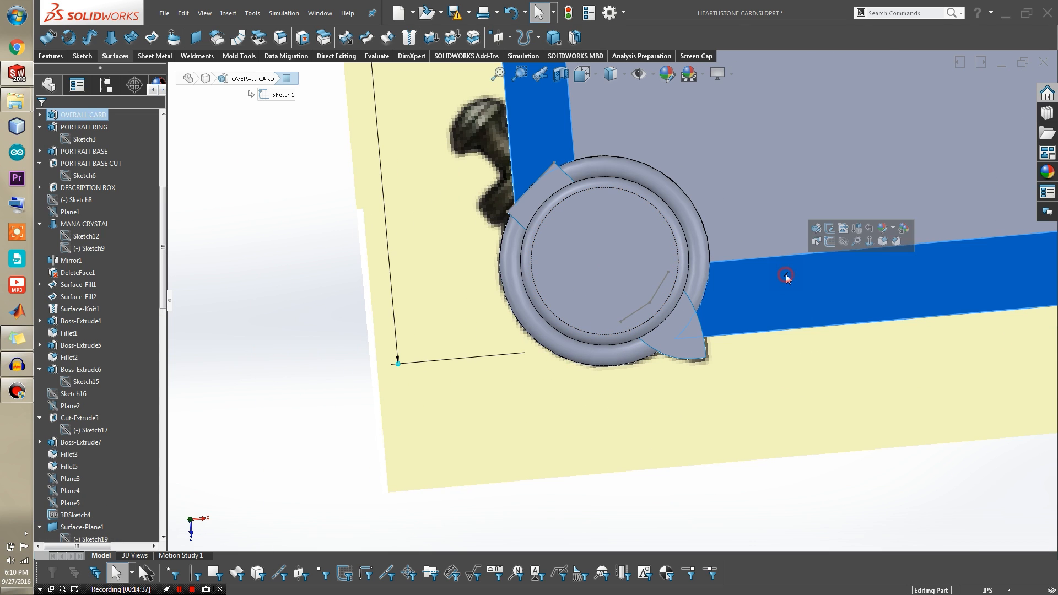
pyautogui.click(844, 241)
pyautogui.click(640, 227)
pyautogui.click(670, 224)
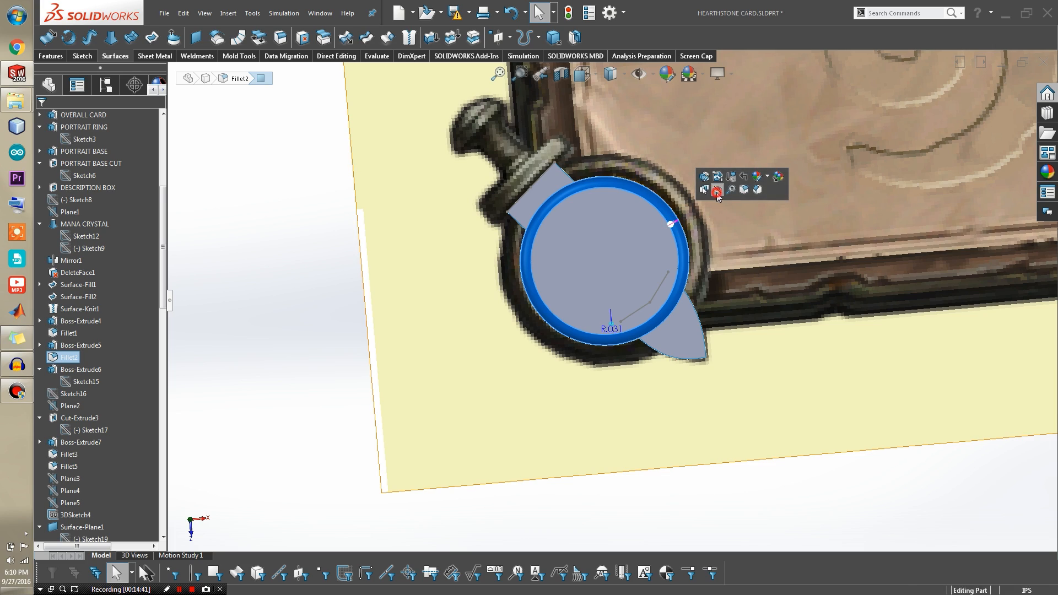
pyautogui.click(717, 191)
# Step: Examine the isolated blade-shaped planar surface and the 3D sketch lines against the sword in the reference picture
pyautogui.moveTo(685, 236); pyautogui.dragTo(574, 254, button='middle')
pyautogui.scroll(-4, 574, 254)
pyautogui.moveTo(612, 377)
pyautogui.mouseDown(button='middle')
pyautogui.moveTo(623, 401)
pyautogui.moveTo(630, 386)
pyautogui.mouseUp(button='middle')
pyautogui.scroll(3, 624, 405)
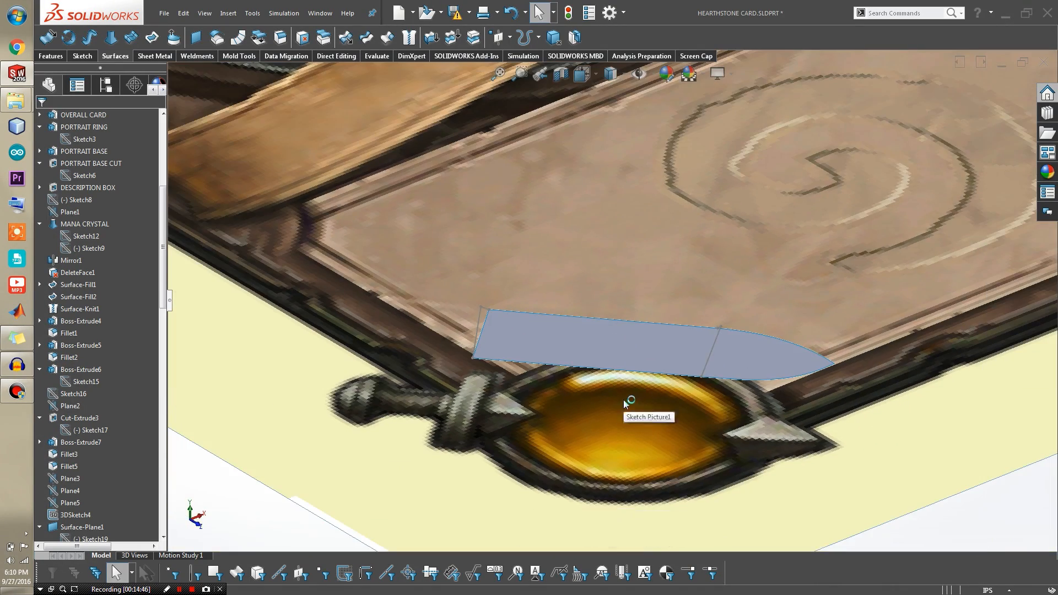
pyautogui.scroll(-3, 625, 403)
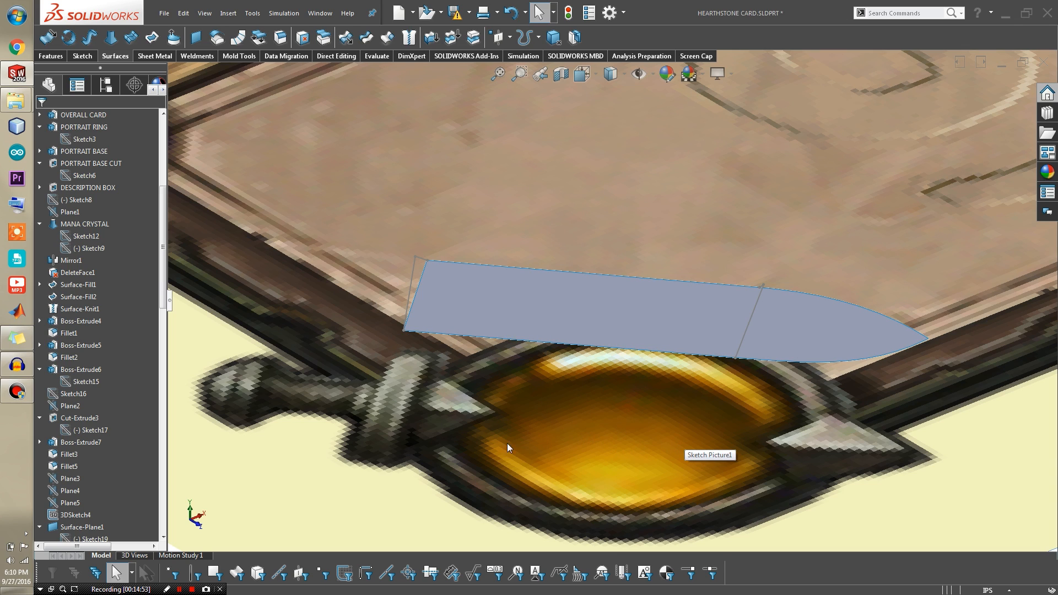
pyautogui.scroll(-2, 86, 458)
pyautogui.scroll(-2, 86, 458)
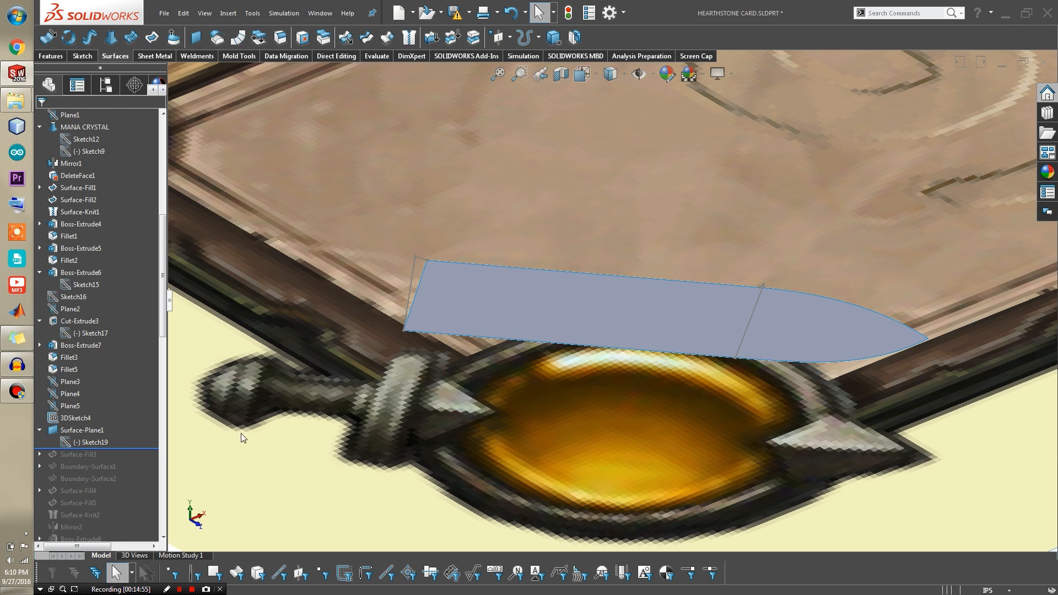
# Step: Roll the feature history forward past Surface-Fill3 and select its triangular face at the blade's blunt end
pyautogui.moveTo(138, 448); pyautogui.dragTo(142, 460)
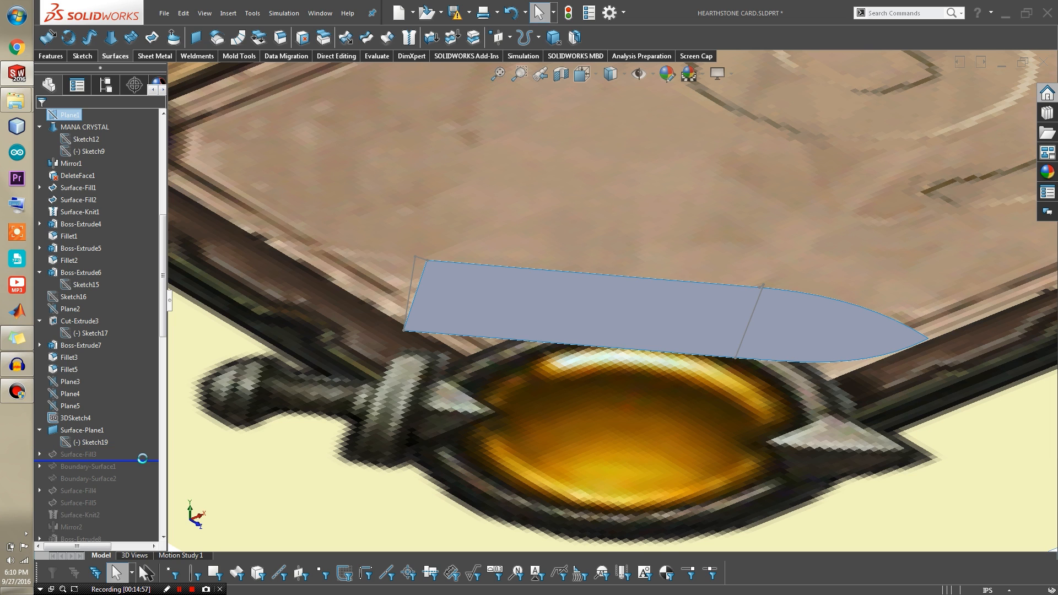
pyautogui.moveTo(381, 382); pyautogui.dragTo(495, 290, button='middle')
pyautogui.click(430, 287)
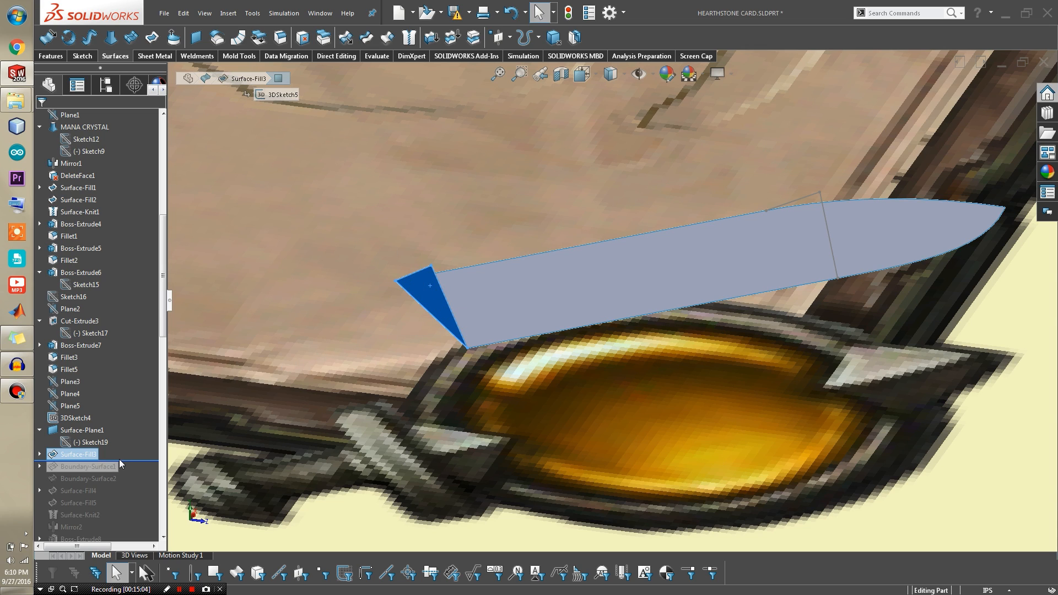
# Step: Roll the feature history forward past Boundary-Surface1 and select its long sloped face along the blade
pyautogui.moveTo(119, 460); pyautogui.dragTo(123, 473)
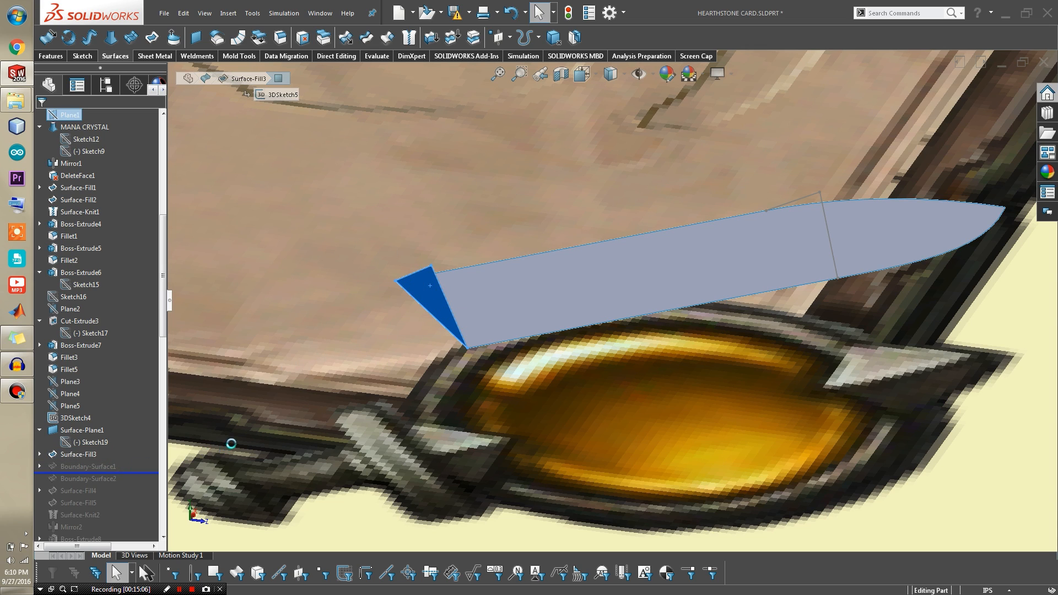
pyautogui.moveTo(523, 306); pyautogui.dragTo(576, 117, button='middle')
pyautogui.click(560, 246)
pyautogui.click(651, 230)
# Step: Roll the feature history forward past Boundary-Surface2 and review the blade's two long sloped sides with the Boundary-Surface1 face selected
pyautogui.moveTo(147, 473); pyautogui.dragTo(149, 485)
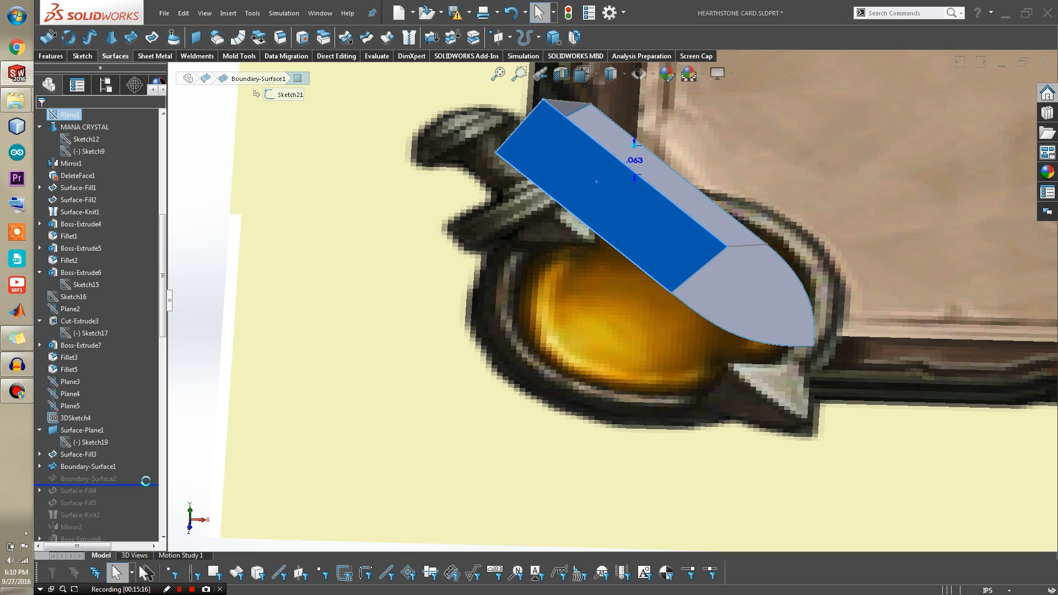
pyautogui.click(689, 195)
pyautogui.moveTo(644, 221); pyautogui.dragTo(534, 221, button='middle')
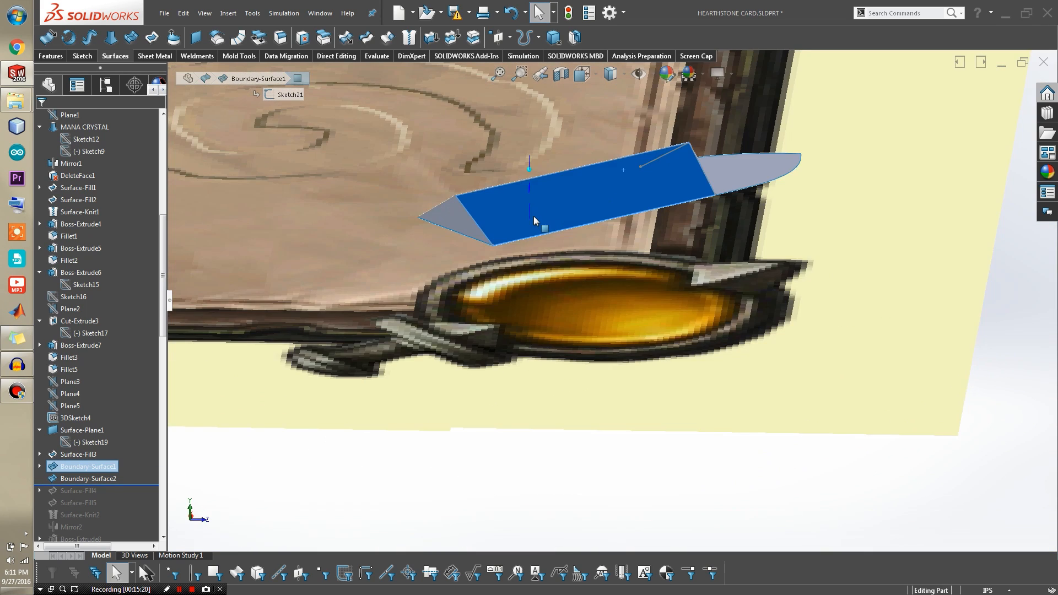
pyautogui.scroll(1, 533, 217)
pyautogui.click(489, 235)
pyautogui.click(537, 220)
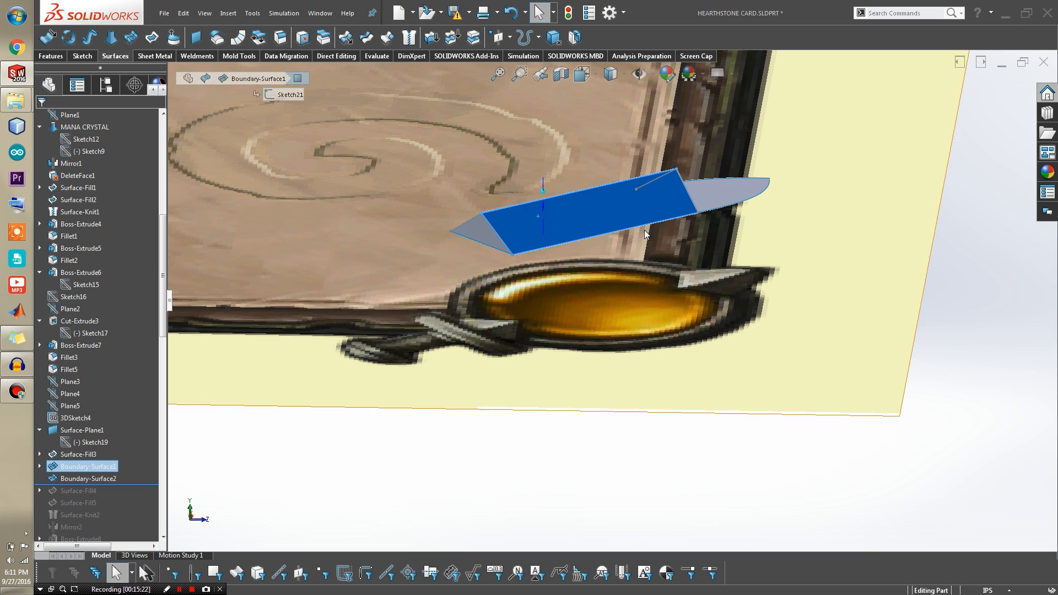
pyautogui.moveTo(655, 232); pyautogui.dragTo(556, 286, button='middle')
pyautogui.scroll(-3, 666, 261)
pyautogui.moveTo(725, 281); pyautogui.dragTo(675, 312, button='middle')
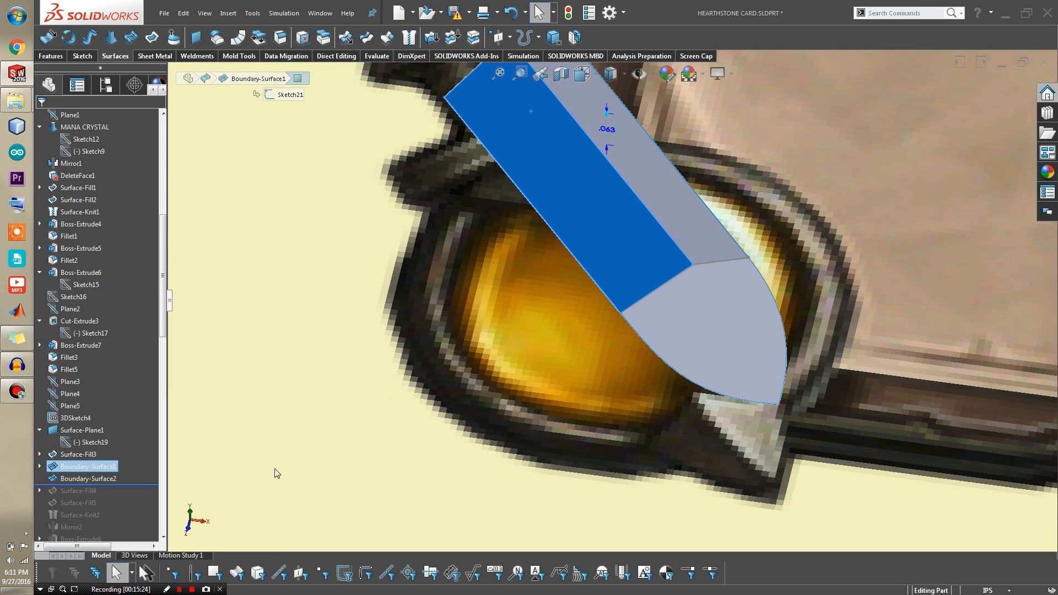
# Step: Roll the feature history forward past Surface-Fill4 and select its curved face at the blade's tip
pyautogui.moveTo(129, 484); pyautogui.dragTo(128, 497)
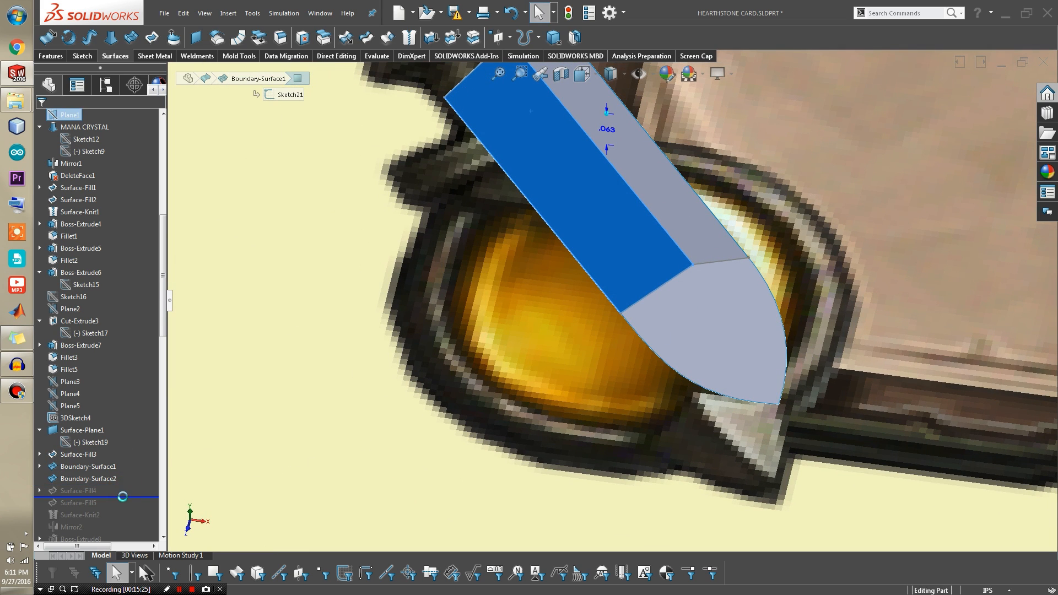
pyautogui.click(700, 353)
pyautogui.moveTo(698, 361); pyautogui.dragTo(698, 297, button='middle')
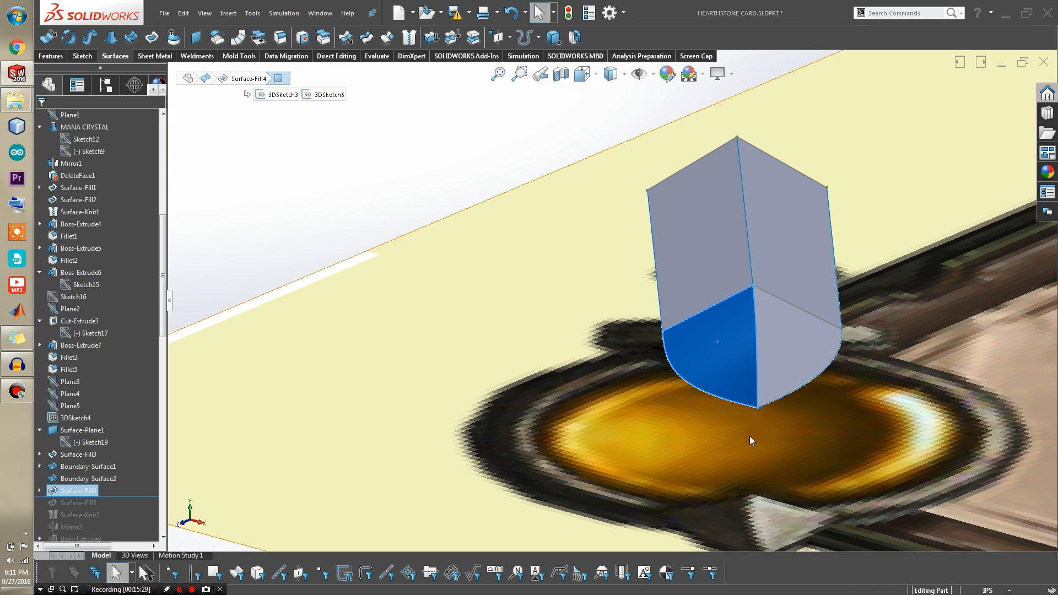
pyautogui.click(734, 334)
pyautogui.scroll(4, 700, 344)
pyautogui.click(373, 265)
pyautogui.click(654, 321)
# Step: Examine the Surface-Fill4 tip, the long sides and the blunt end of the blade from several angles
pyautogui.scroll(-6, 671, 321)
pyautogui.moveTo(671, 321); pyautogui.dragTo(613, 280, button='middle')
pyautogui.moveTo(898, 249); pyautogui.dragTo(574, 389, button='middle')
pyautogui.scroll(4, 496, 287)
pyautogui.scroll(-4, 435, 276)
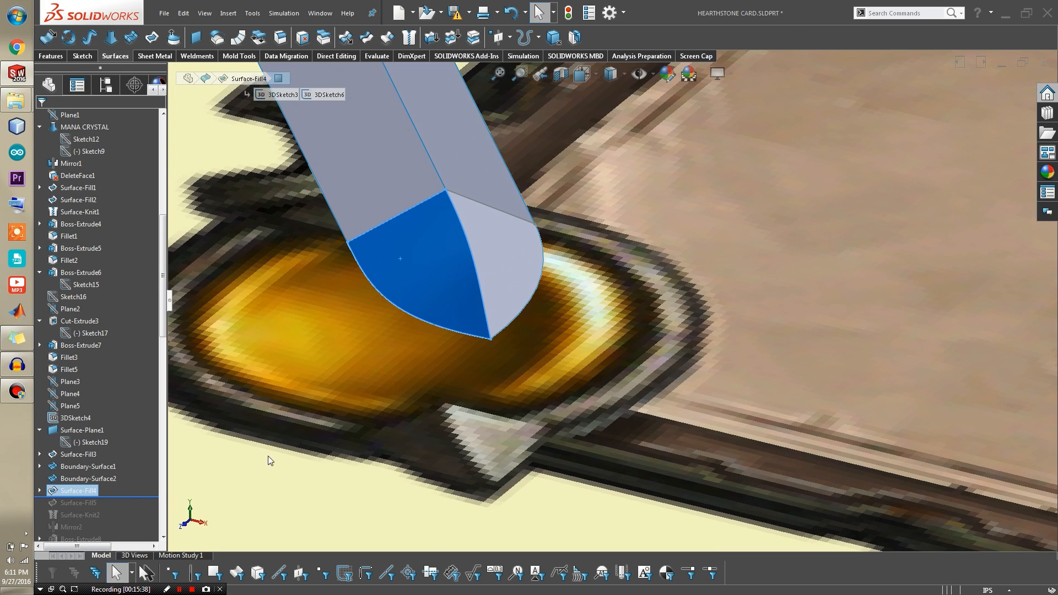
pyautogui.scroll(-2, 454, 277)
pyautogui.scroll(3, 454, 278)
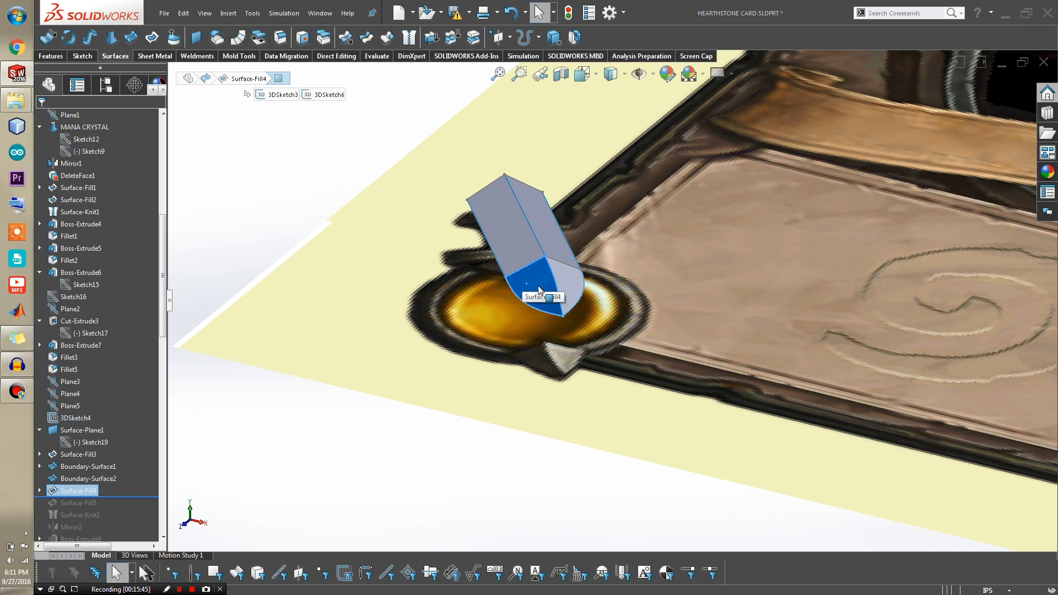
pyautogui.moveTo(537, 285); pyautogui.dragTo(572, 206, button='middle')
pyautogui.scroll(-4, 580, 205)
pyautogui.scroll(4, 580, 271)
pyautogui.moveTo(567, 288); pyautogui.dragTo(549, 334, button='middle')
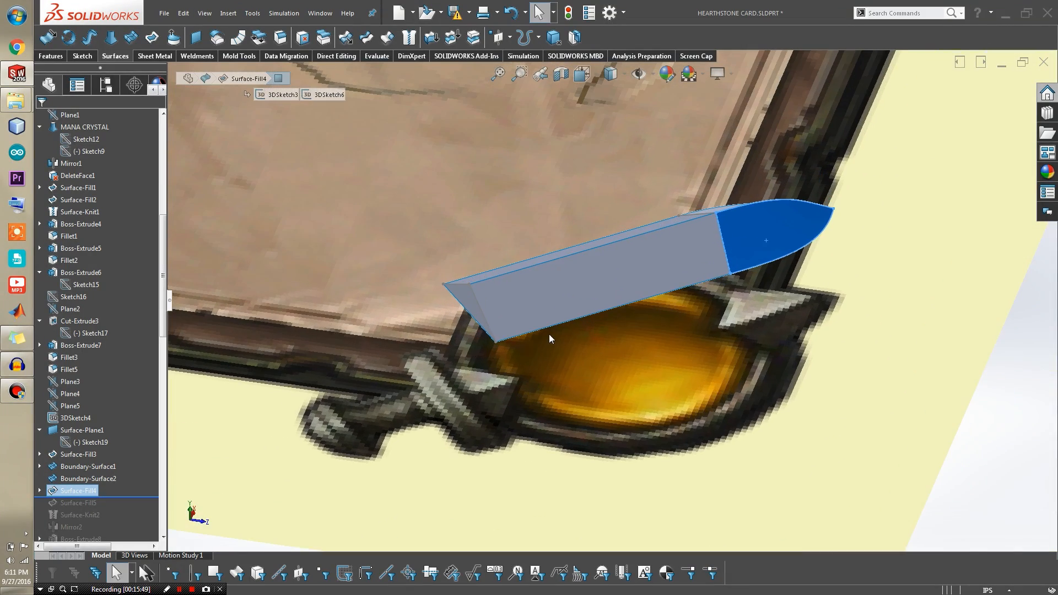
pyautogui.scroll(-3, 517, 305)
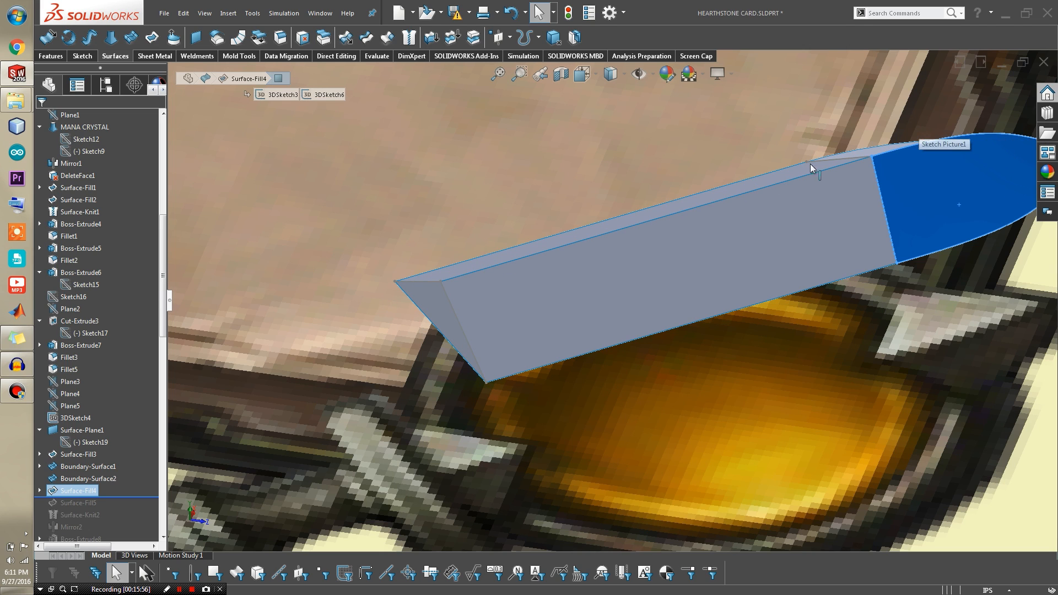
pyautogui.moveTo(974, 134); pyautogui.dragTo(880, 216, button='middle')
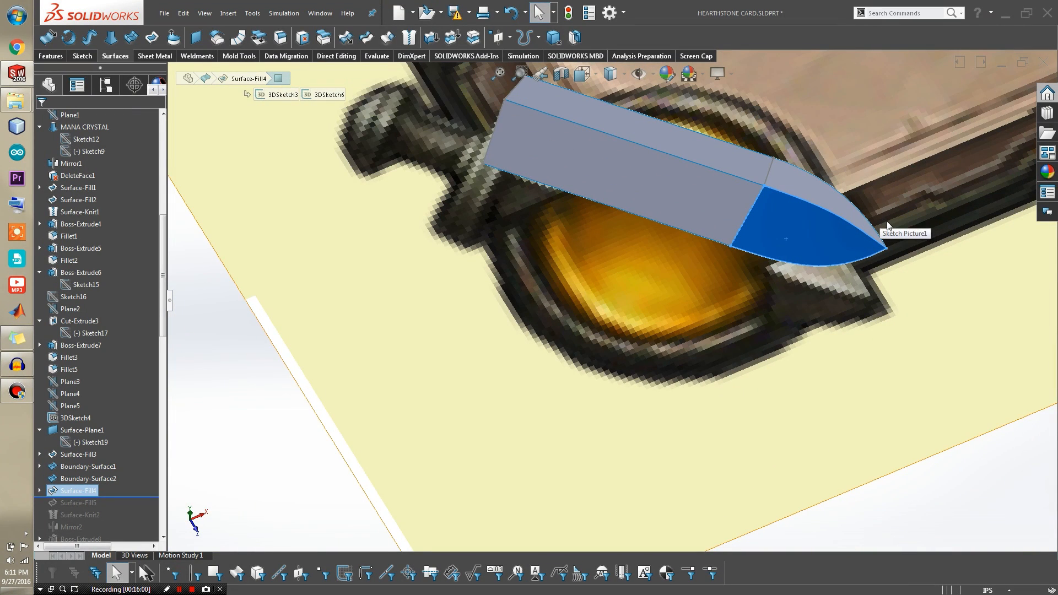
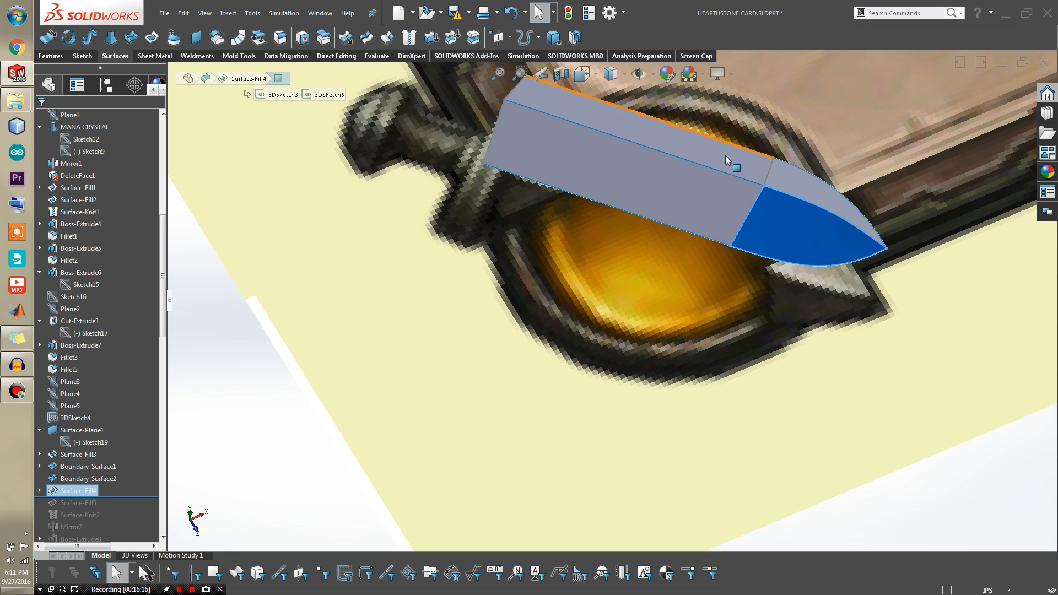
# Step: Select the blade's Surface-Plane1, Surface-Fill4 and Boundary-Surface1 faces in turn to identify which feature forms each
pyautogui.scroll(5, 725, 155)
pyautogui.click(883, 378)
pyautogui.scroll(-4, 686, 289)
pyautogui.click(651, 252)
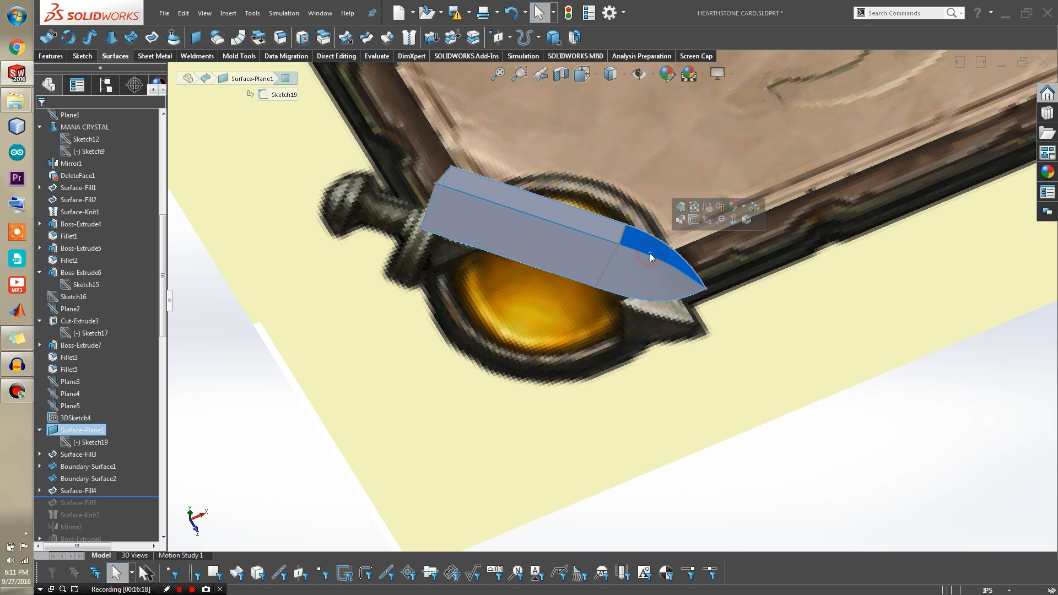
pyautogui.scroll(-1, 615, 290)
pyautogui.moveTo(614, 291); pyautogui.dragTo(541, 255, button='middle')
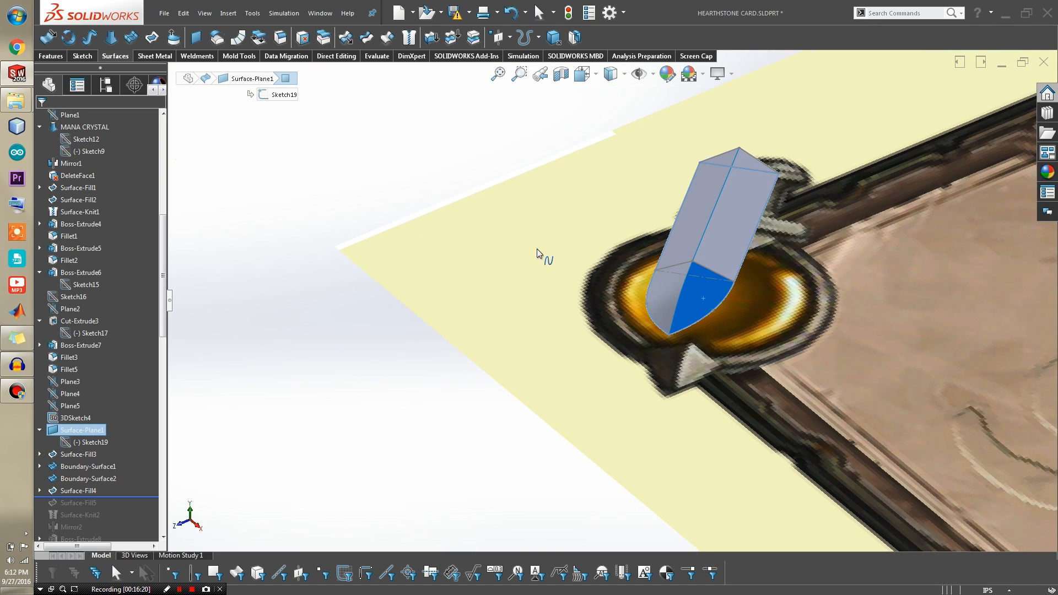
pyautogui.click(347, 191)
pyautogui.scroll(-2, 692, 275)
pyautogui.click(735, 287)
pyautogui.click(662, 291)
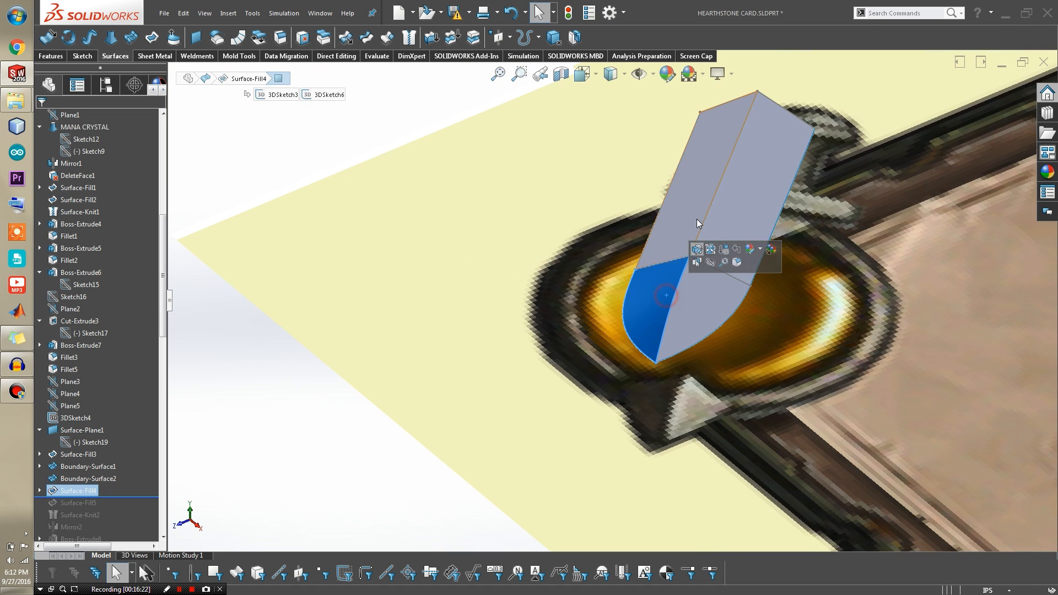
pyautogui.click(689, 206)
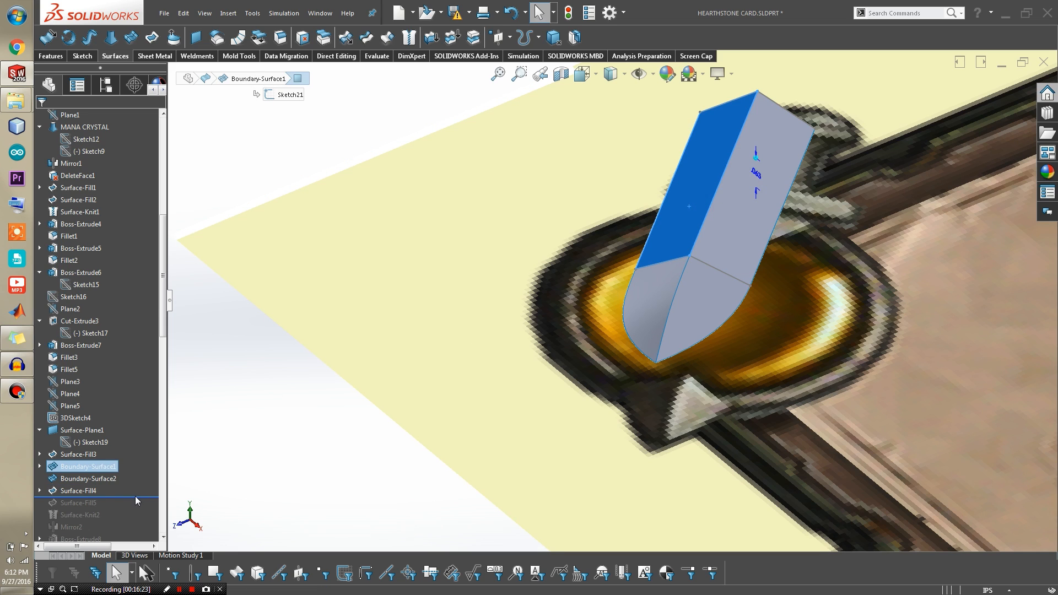
# Step: Roll the feature history forward past Surface-Fill5, select the tip and long faces in turn, and view the enclosed blade half side-on
pyautogui.moveTo(140, 497); pyautogui.dragTo(140, 509)
pyautogui.click(689, 309)
pyautogui.click(642, 281)
pyautogui.click(665, 211)
pyautogui.click(735, 232)
pyautogui.moveTo(719, 297); pyautogui.dragTo(860, 232, button='middle')
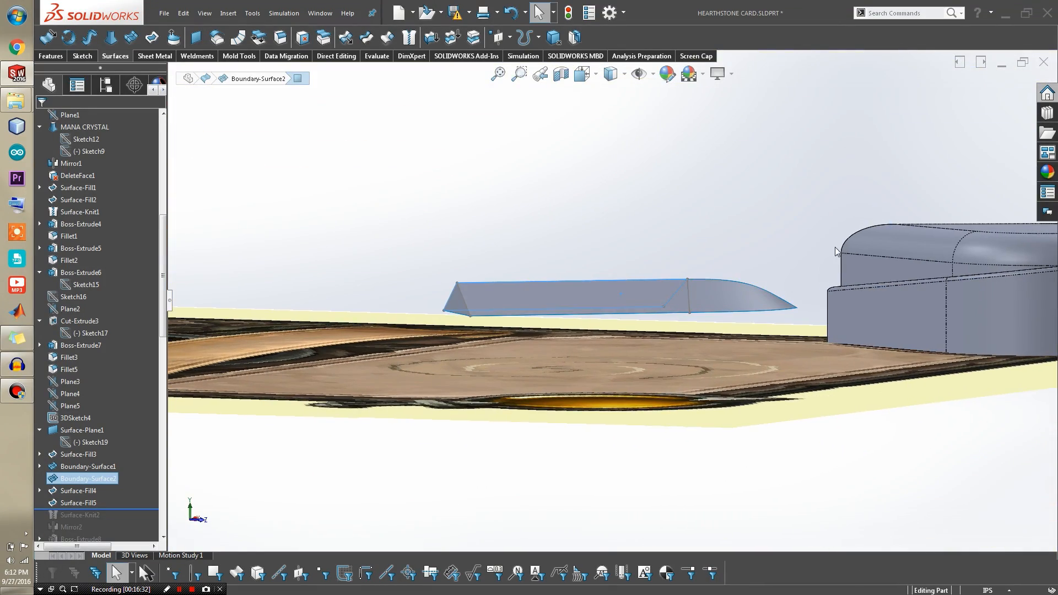
pyautogui.moveTo(534, 312); pyautogui.dragTo(553, 319, button='middle')
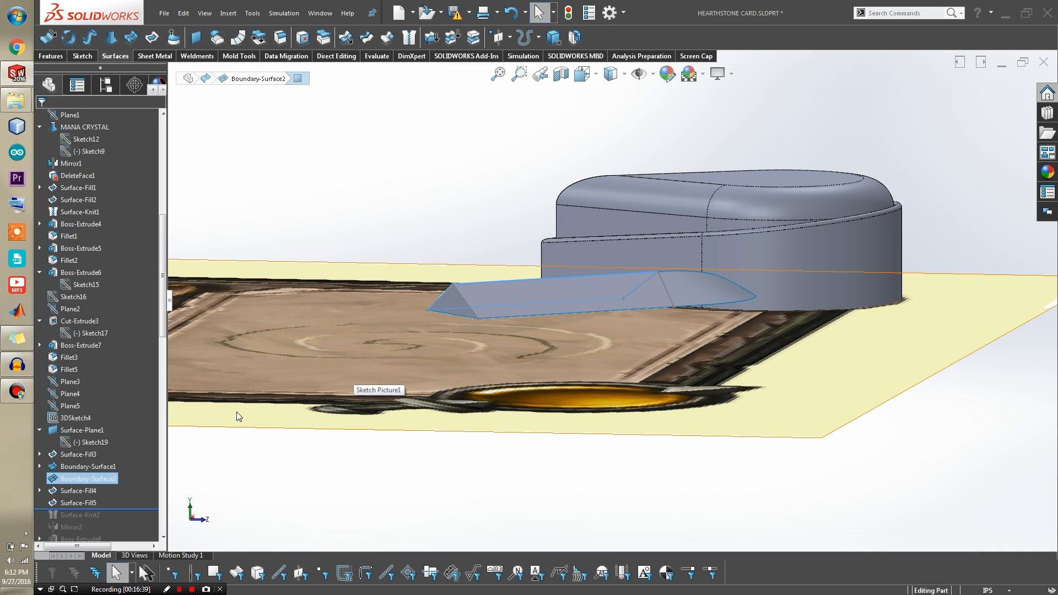
pyautogui.scroll(-5, 601, 281)
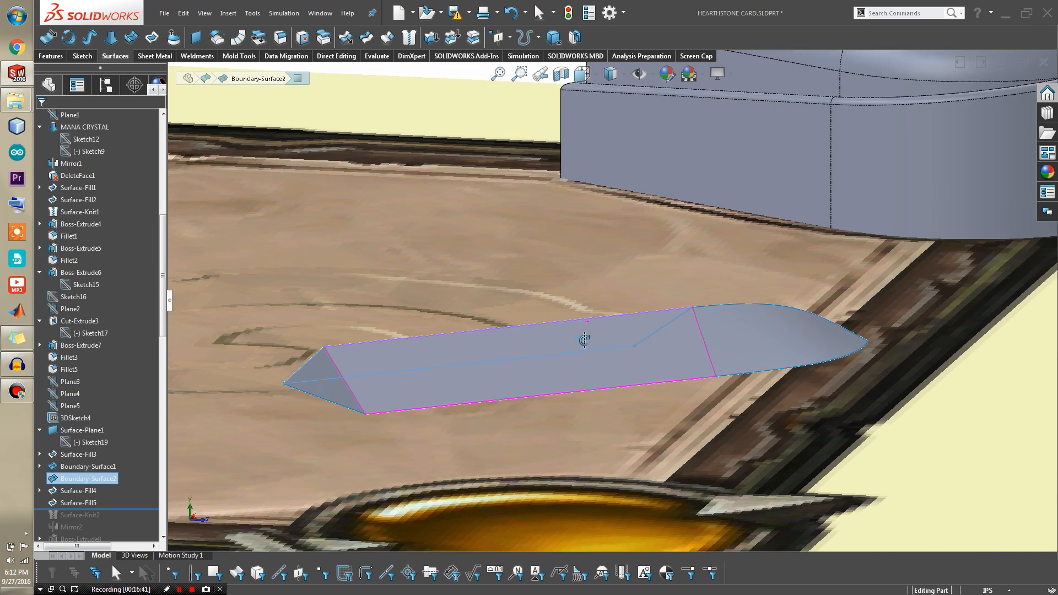
pyautogui.scroll(5, 584, 340)
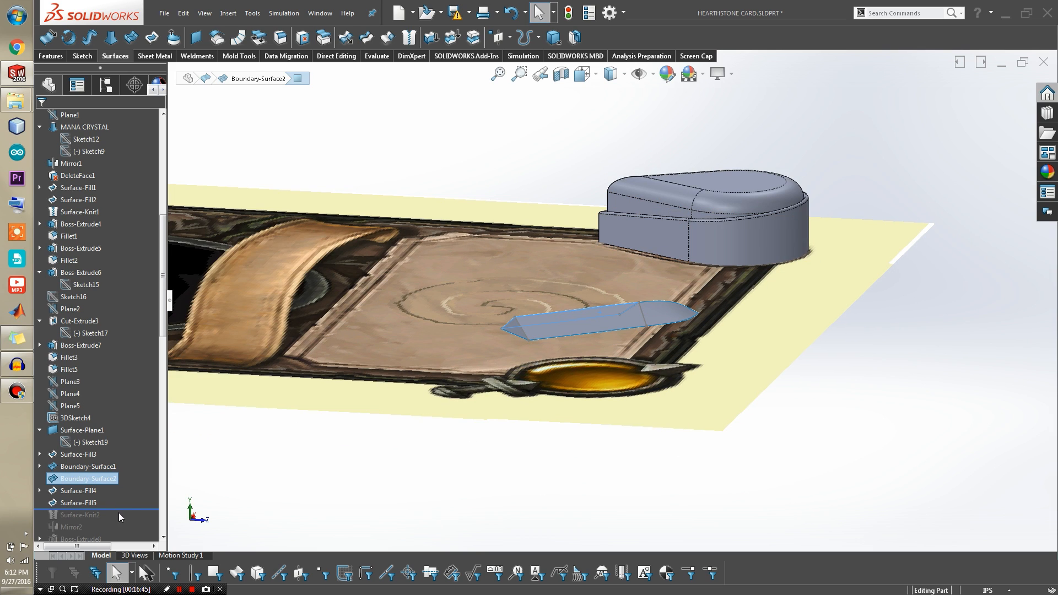
# Step: Roll the feature history forward past Surface-Knit2 and inspect the knitted blade half by selecting its Boundary-Surface1 face
pyautogui.moveTo(118, 509); pyautogui.dragTo(117, 521)
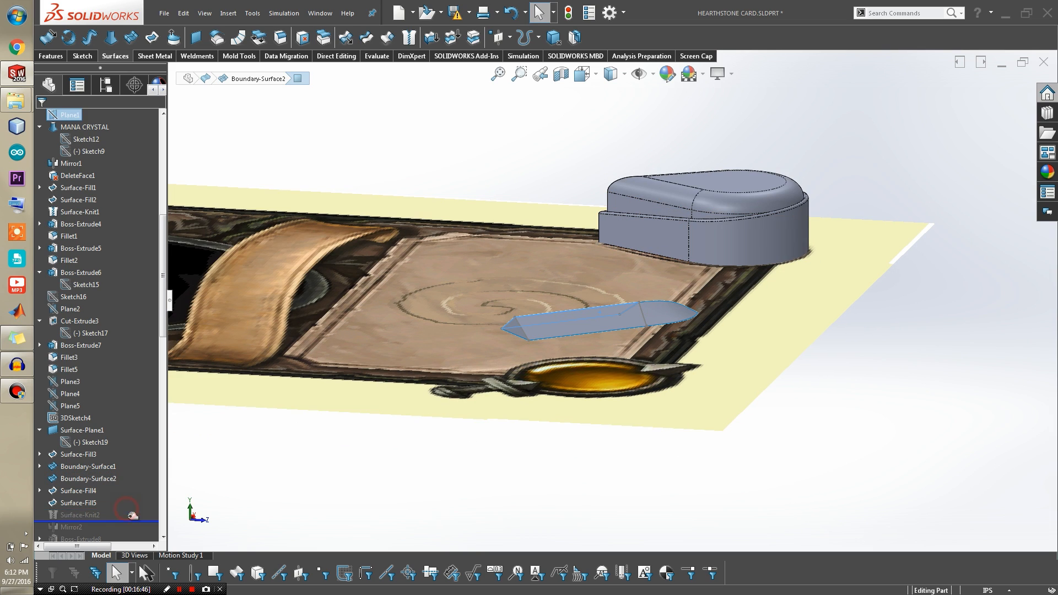
pyautogui.click(605, 327)
pyautogui.scroll(-3, 658, 306)
pyautogui.moveTo(503, 403); pyautogui.dragTo(478, 424, button='middle')
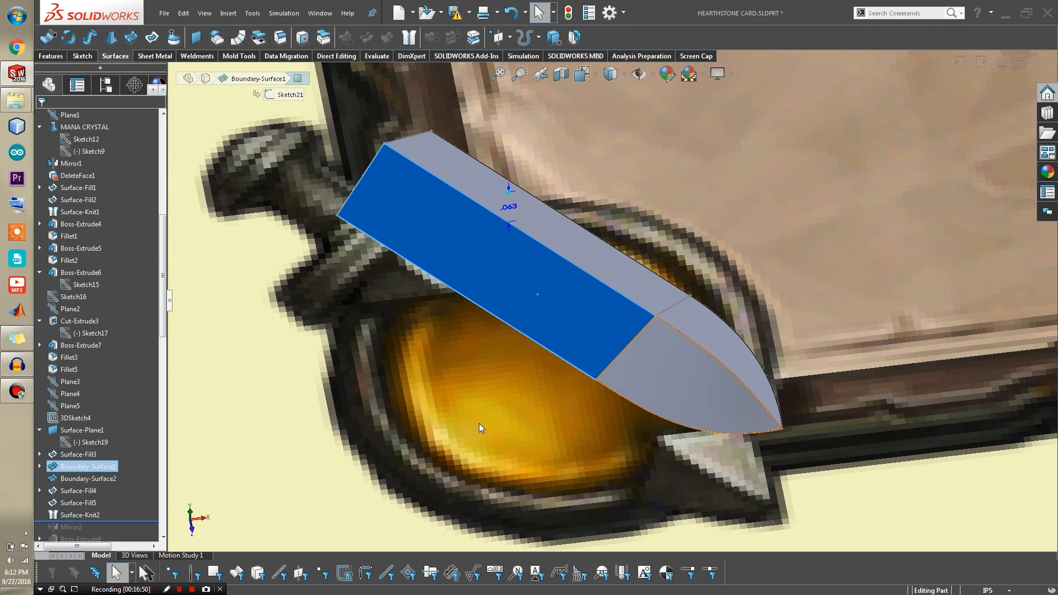
pyautogui.click(687, 300)
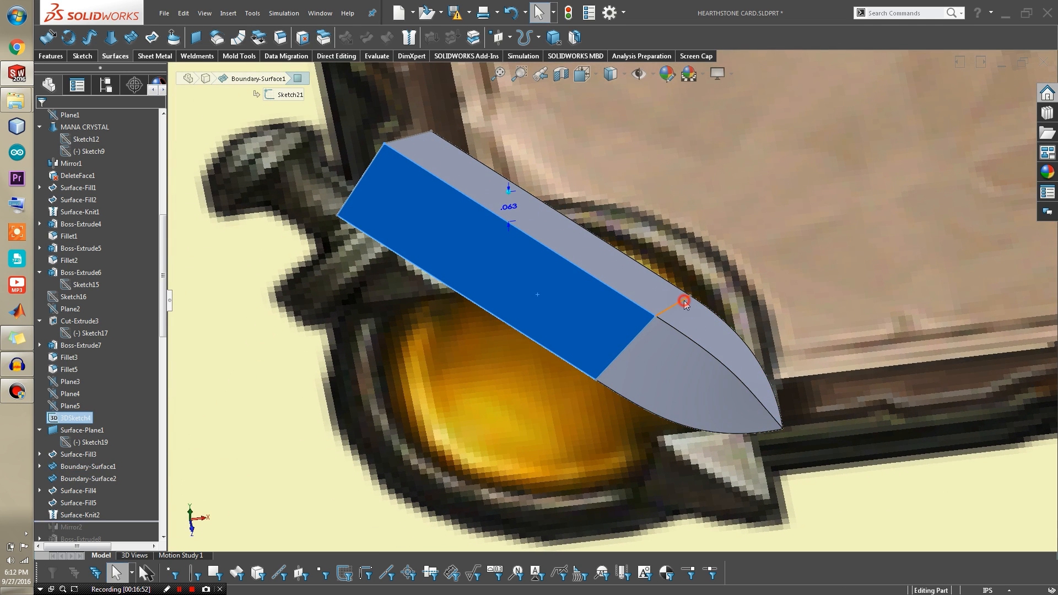
pyautogui.click(728, 269)
pyautogui.moveTo(728, 269)
pyautogui.mouseDown(button='middle')
pyautogui.moveTo(619, 331)
pyautogui.moveTo(725, 262)
pyautogui.moveTo(685, 322)
pyautogui.moveTo(643, 349)
pyautogui.mouseUp(button='middle')
pyautogui.scroll(-1, 143, 509)
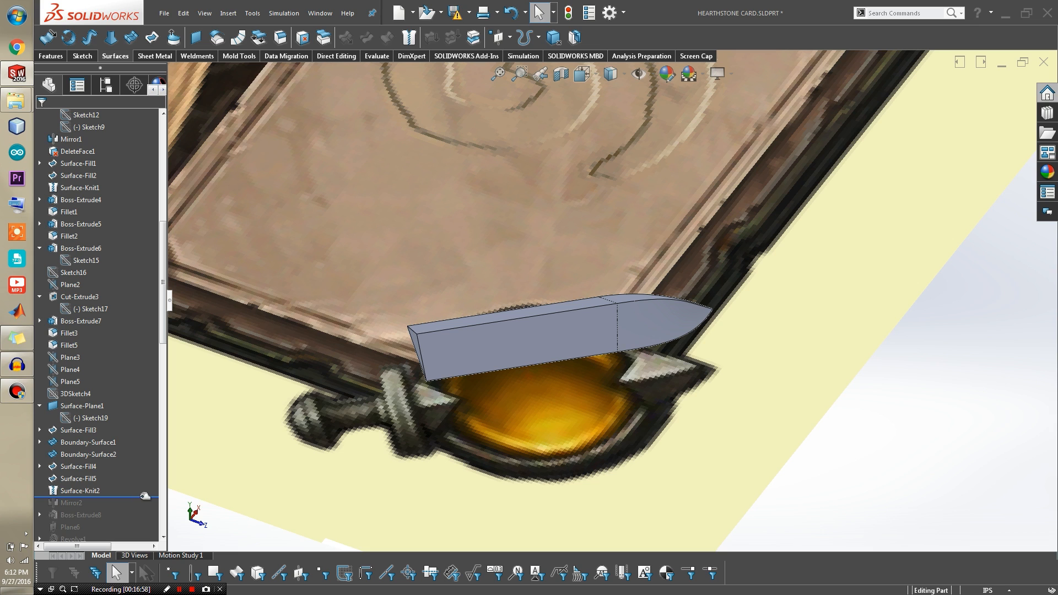
# Step: Roll the feature history forward past Mirror2 and view the mirrored blade over the sword picture
pyautogui.moveTo(142, 496); pyautogui.dragTo(141, 502)
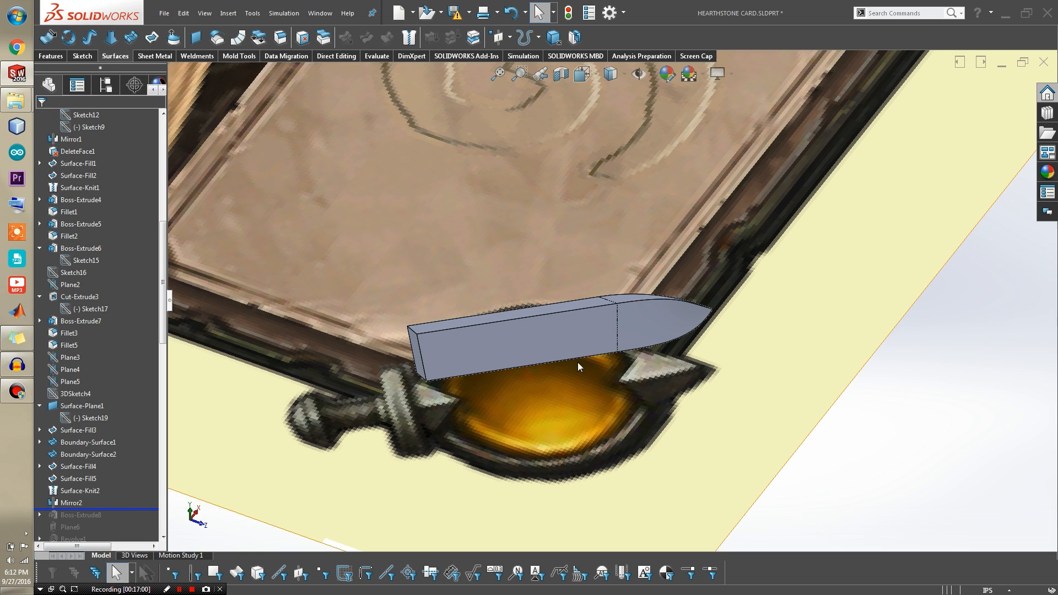
pyautogui.moveTo(527, 365); pyautogui.dragTo(601, 386, button='middle')
pyautogui.scroll(-5, 601, 386)
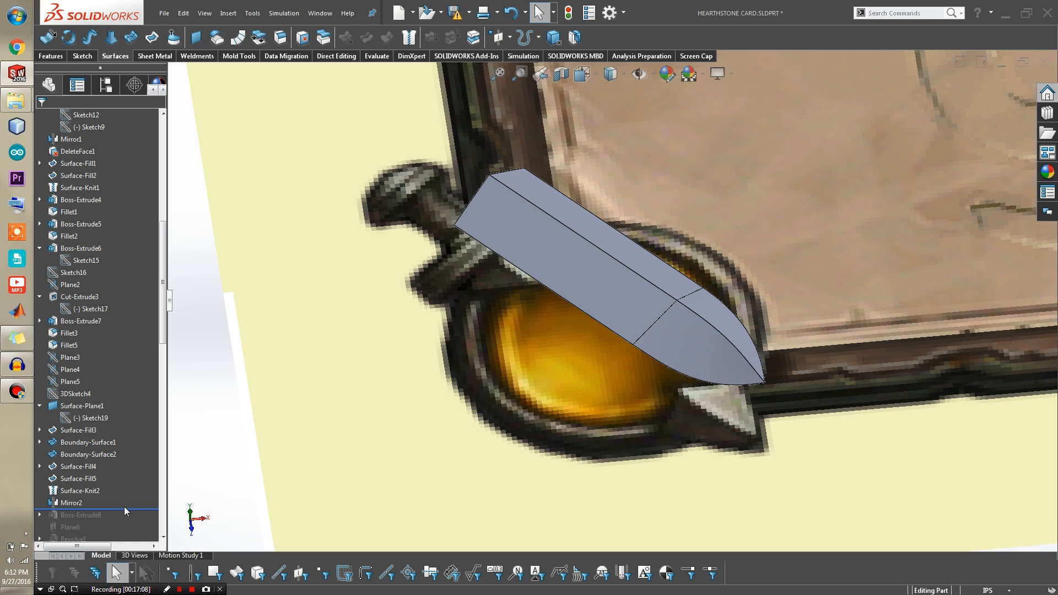
# Step: Roll the feature history forward past Boss-Extrude8 and view the round guard disc at the blade's blunt end
pyautogui.moveTo(130, 508); pyautogui.dragTo(127, 517)
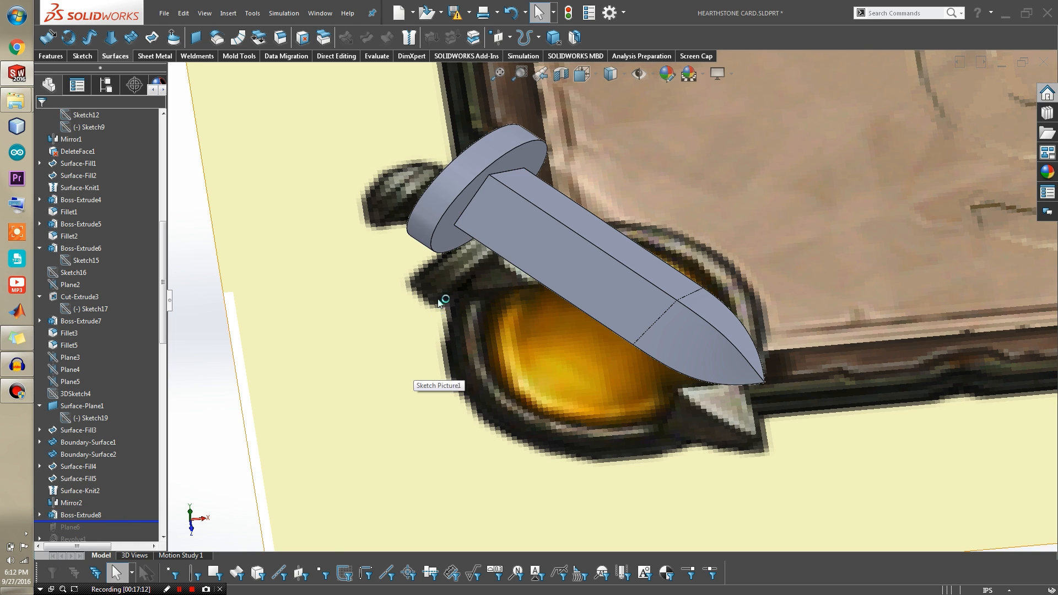
pyautogui.scroll(3, 410, 394)
pyautogui.moveTo(410, 394); pyautogui.dragTo(493, 252, button='middle')
pyautogui.scroll(-3, 489, 252)
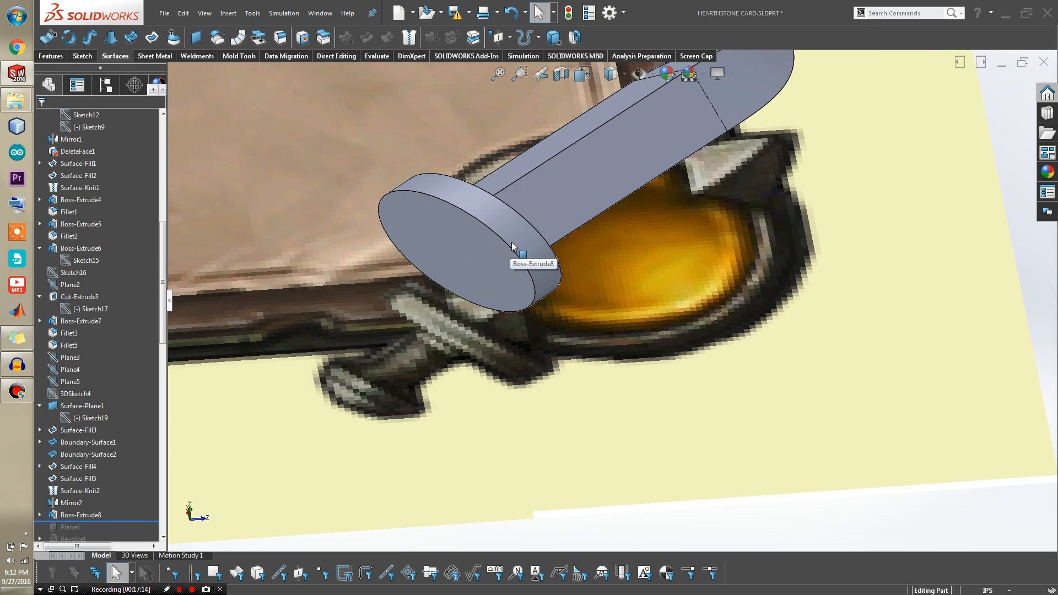
# Step: Roll the feature history back before Boss-Extrude8 and select the blade's diamond-shaped end face against the guard in the picture
pyautogui.moveTo(127, 521); pyautogui.dragTo(127, 509)
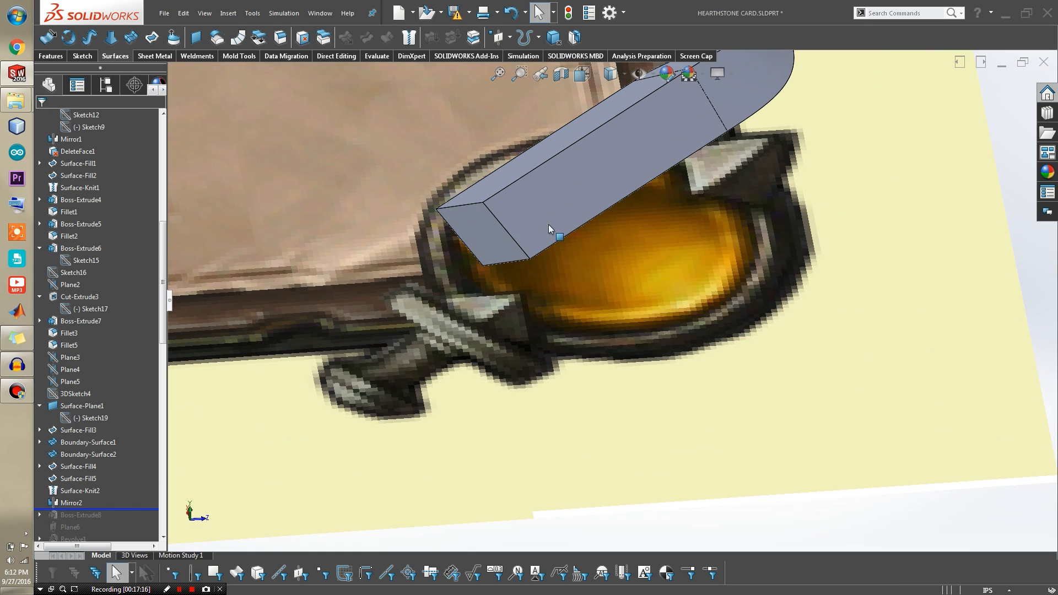
pyautogui.click(481, 236)
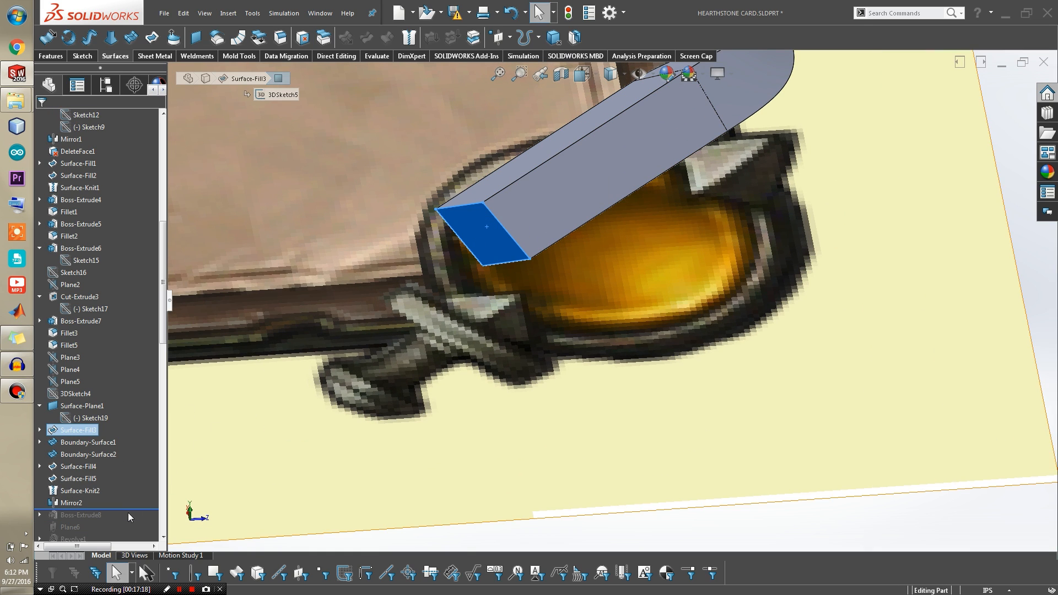
pyautogui.moveTo(483, 309); pyautogui.dragTo(574, 296, button='middle')
pyautogui.scroll(3, 627, 204)
pyautogui.scroll(-5, 652, 173)
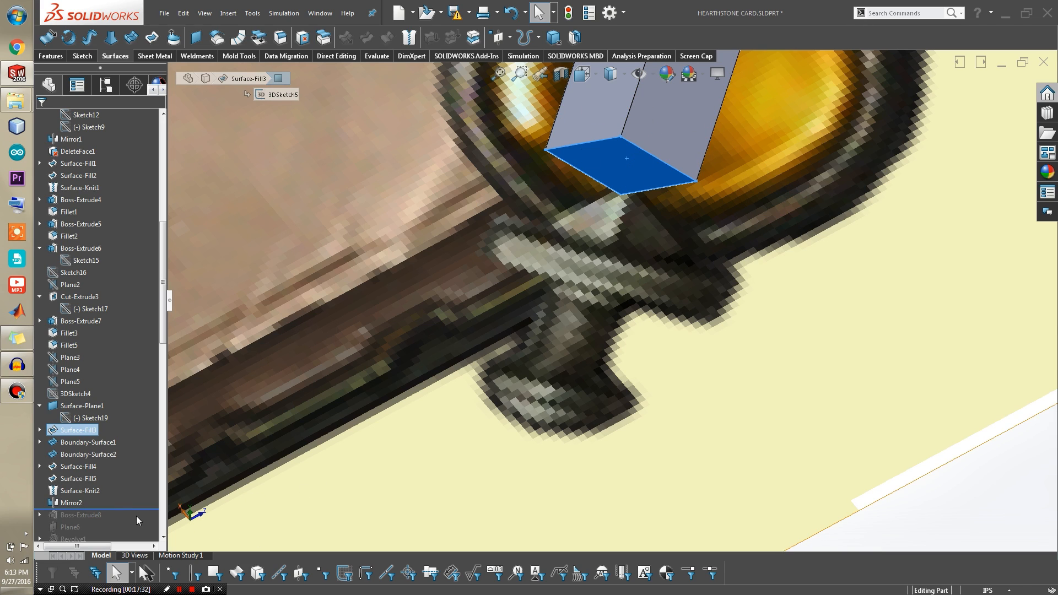
# Step: Roll the feature history forward past Boss-Extrude8 again and view the guard disc from the blade's tip side
pyautogui.moveTo(122, 508); pyautogui.dragTo(122, 520)
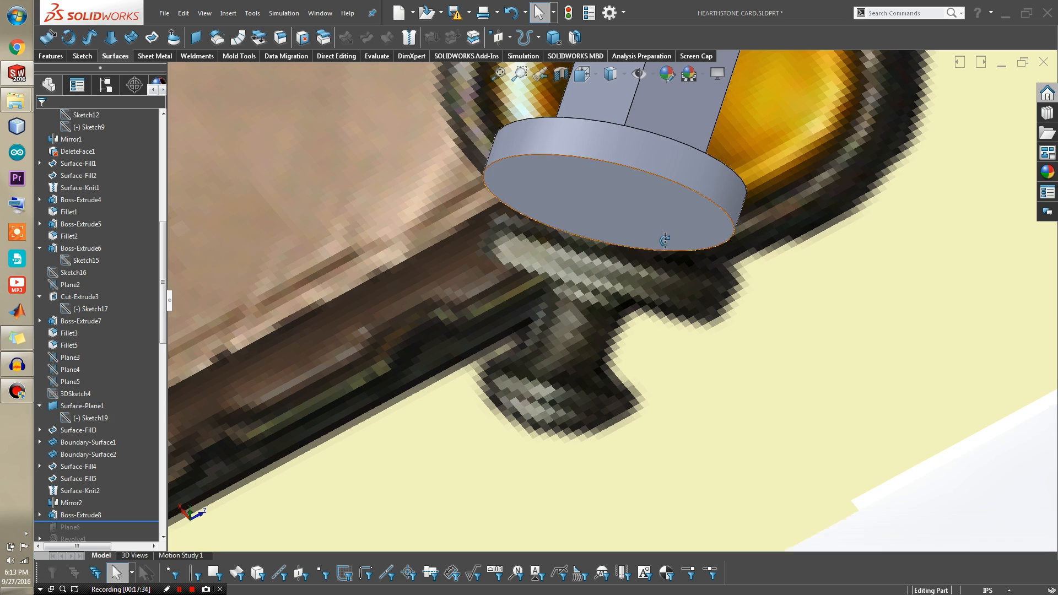
pyautogui.scroll(5, 665, 239)
pyautogui.moveTo(625, 382); pyautogui.dragTo(690, 252, button='middle')
pyautogui.scroll(-2, 651, 307)
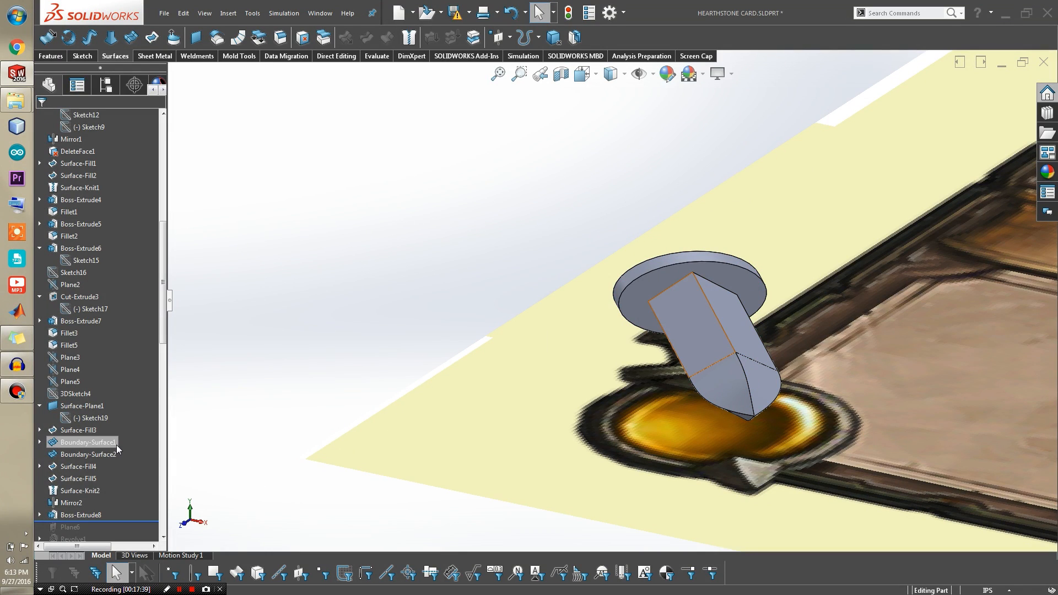
pyautogui.scroll(-2, 119, 449)
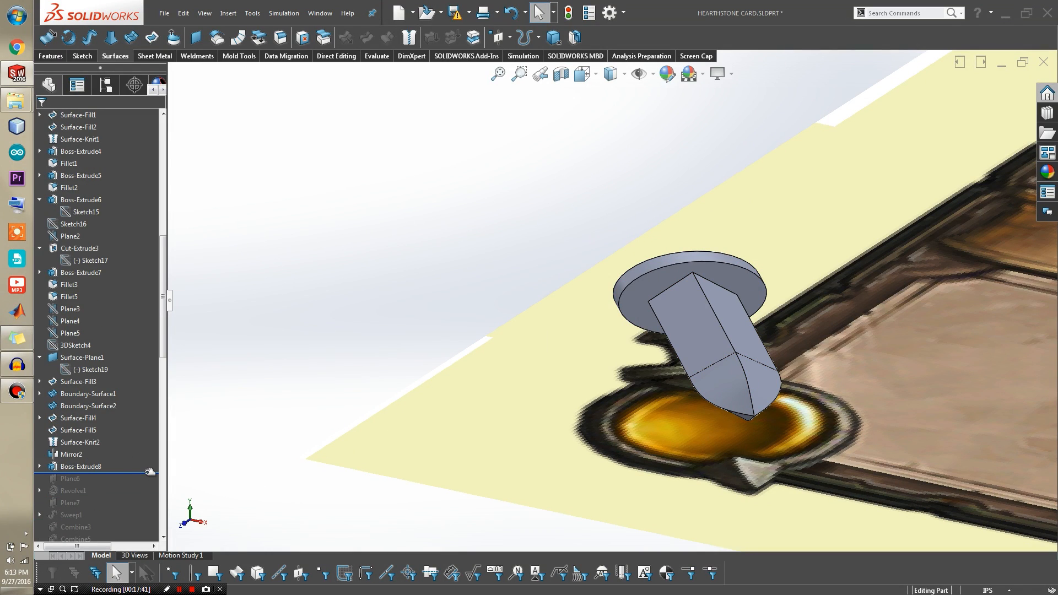
# Step: Roll the feature history forward past Plane6 and select that plane to view its position relative to the guard disc
pyautogui.moveTo(149, 472); pyautogui.dragTo(146, 484)
pyautogui.moveTo(606, 330); pyautogui.dragTo(567, 402, button='middle')
pyautogui.click(70, 478)
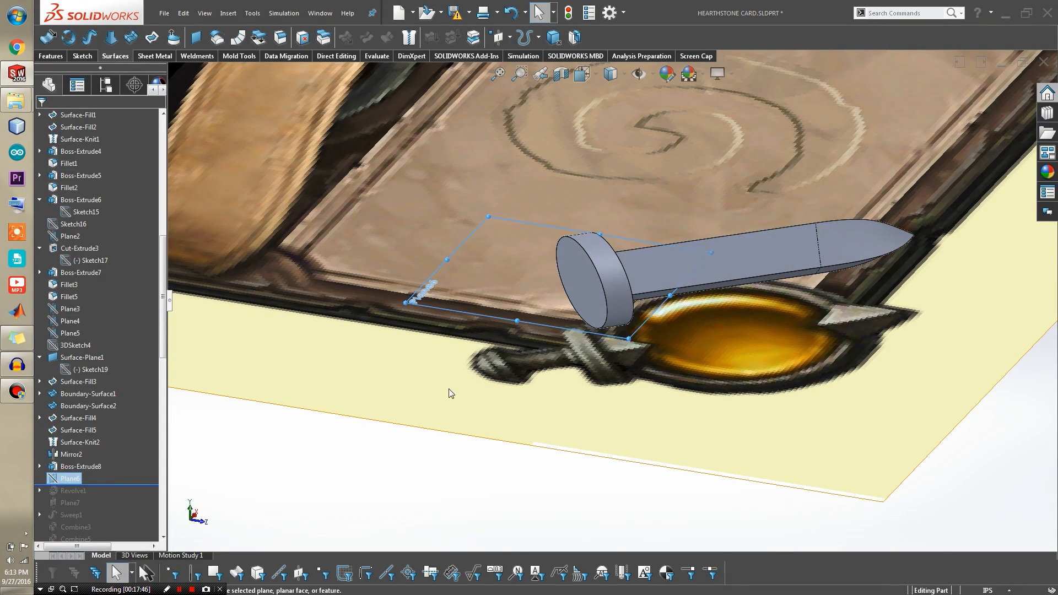
pyautogui.moveTo(556, 319); pyautogui.dragTo(567, 366, button='middle')
pyautogui.scroll(-3, 583, 326)
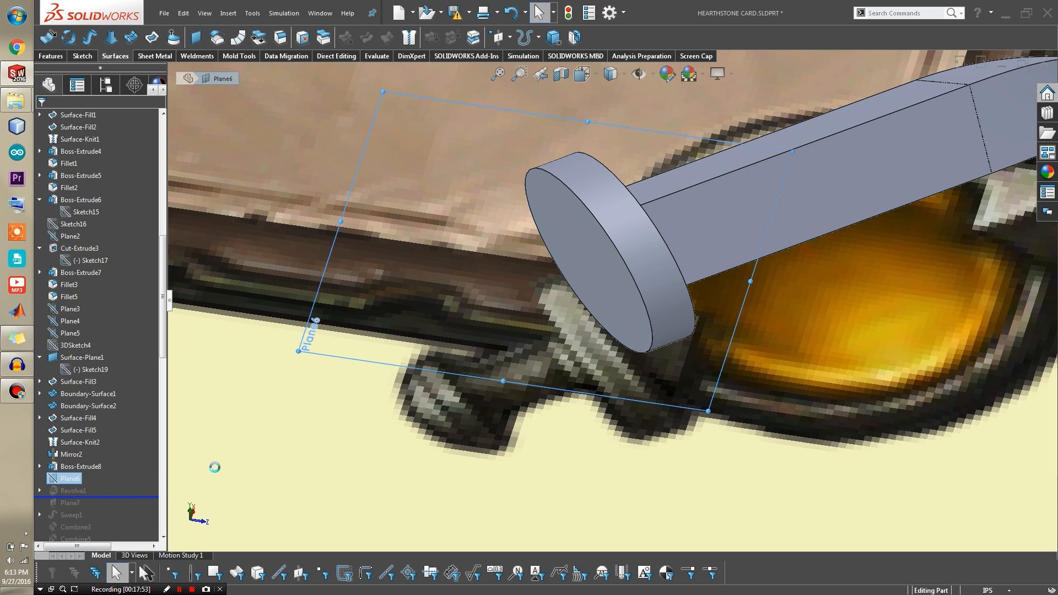
# Step: Open Sketch24 under Revolve1 for editing and examine the half profile of the sword's handle and pommel with its dimensions
pyautogui.moveTo(518, 290); pyautogui.dragTo(515, 353, button='middle')
pyautogui.click(40, 491)
pyautogui.click(80, 502)
pyautogui.moveTo(411, 359)
pyautogui.mouseDown(button='middle')
pyautogui.moveTo(480, 378)
pyautogui.moveTo(432, 477)
pyautogui.moveTo(357, 512)
pyautogui.mouseUp(button='middle')
pyautogui.click(77, 503)
pyautogui.click(79, 475)
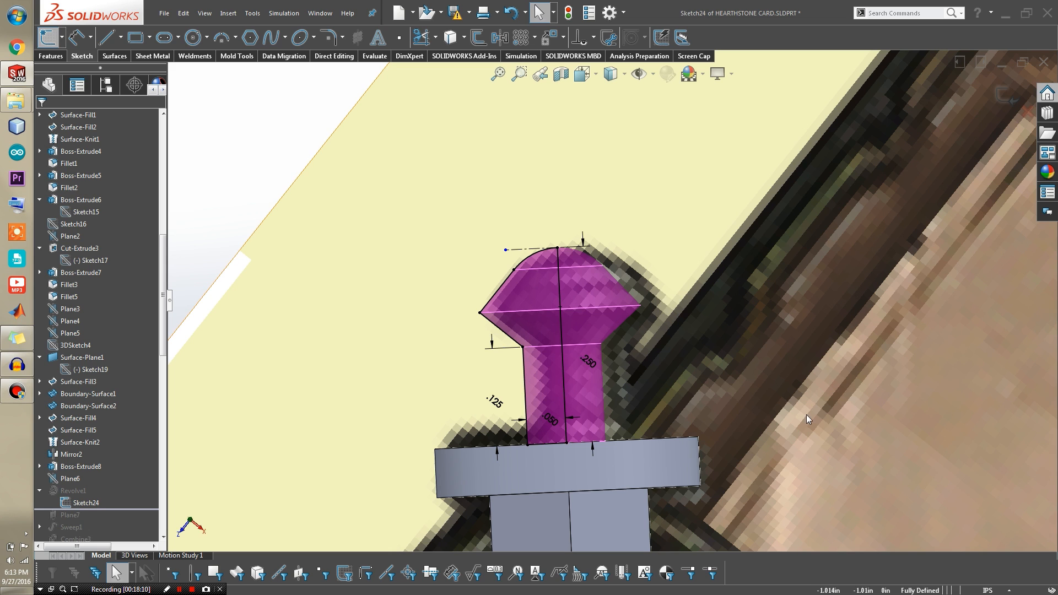
pyautogui.moveTo(588, 310)
pyautogui.mouseDown(button='middle')
pyautogui.moveTo(582, 368)
pyautogui.moveTo(579, 349)
pyautogui.mouseUp(button='middle')
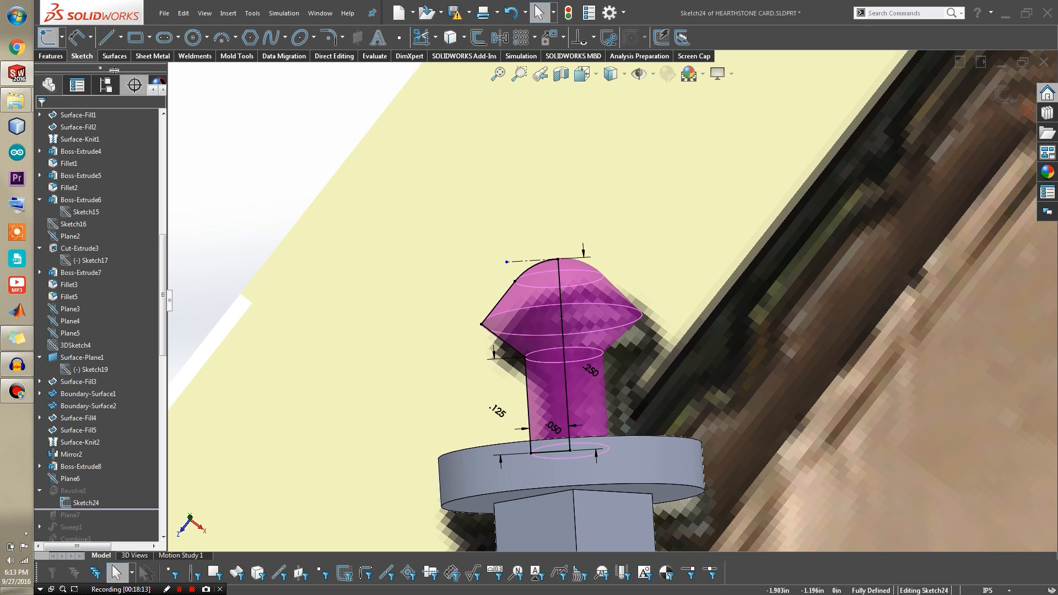
# Step: Exit the handle's profile sketch to view the revolved handle, and roll the feature history forward past Plane7
pyautogui.click(48, 39)
pyautogui.moveTo(560, 291); pyautogui.dragTo(705, 295, button='middle')
pyautogui.scroll(3, 663, 336)
pyautogui.scroll(-4, 705, 294)
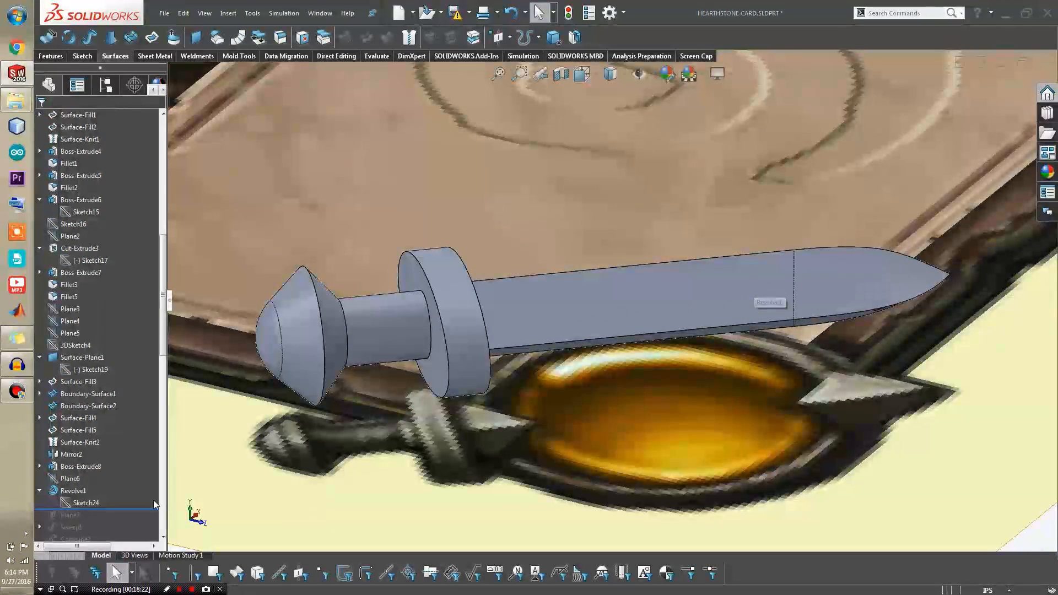
pyautogui.moveTo(132, 508); pyautogui.dragTo(128, 513)
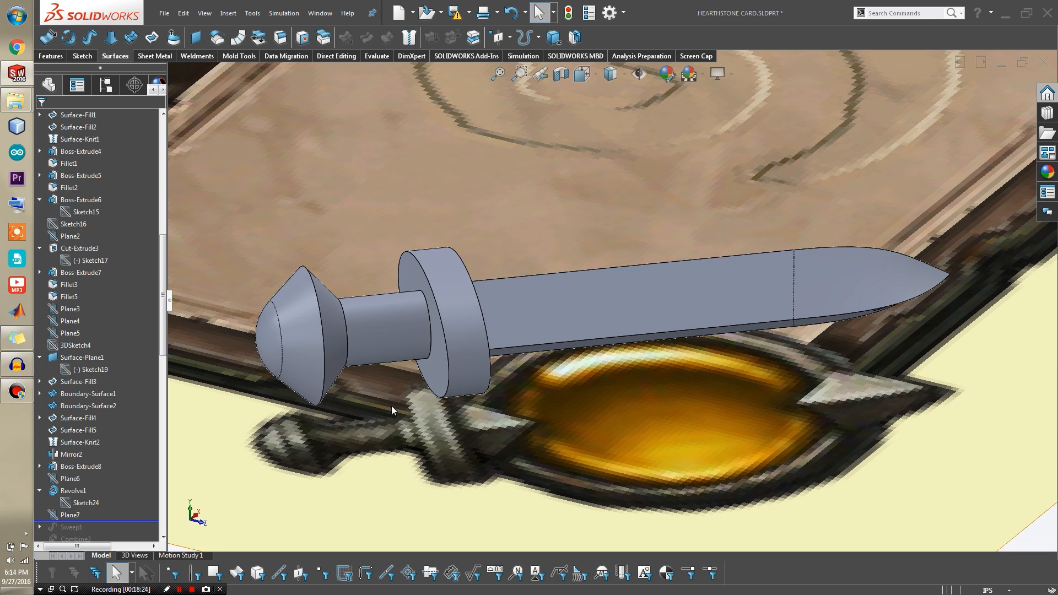
# Step: Show the reference plane Plane7 in the card model
pyautogui.click(69, 514)
pyautogui.click(92, 502)
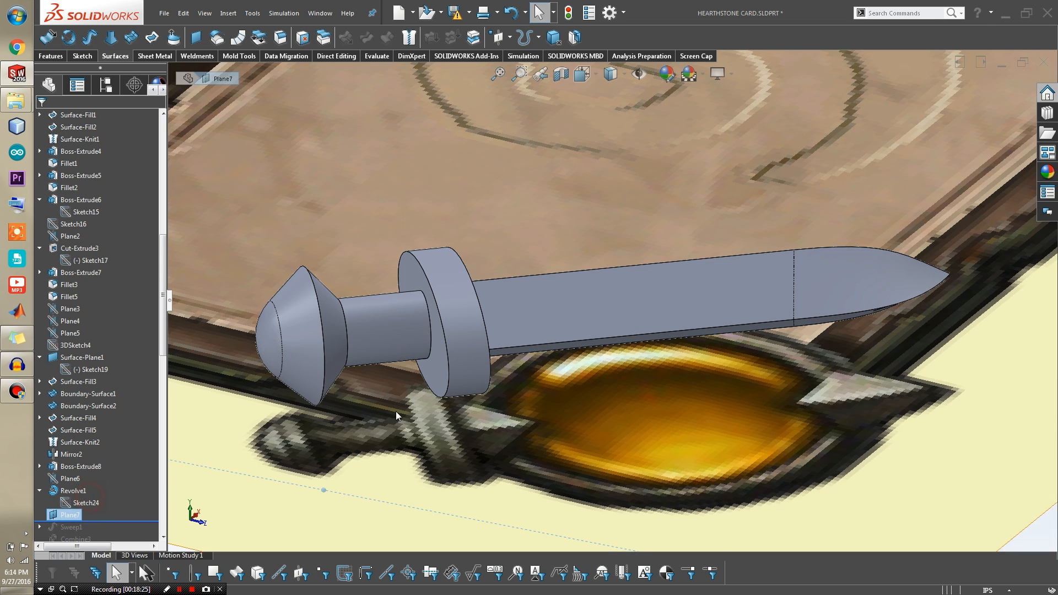
pyautogui.scroll(6, 478, 375)
pyautogui.moveTo(553, 212)
pyautogui.mouseDown(button='middle')
pyautogui.moveTo(525, 197)
pyautogui.moveTo(540, 214)
pyautogui.mouseUp(button='middle')
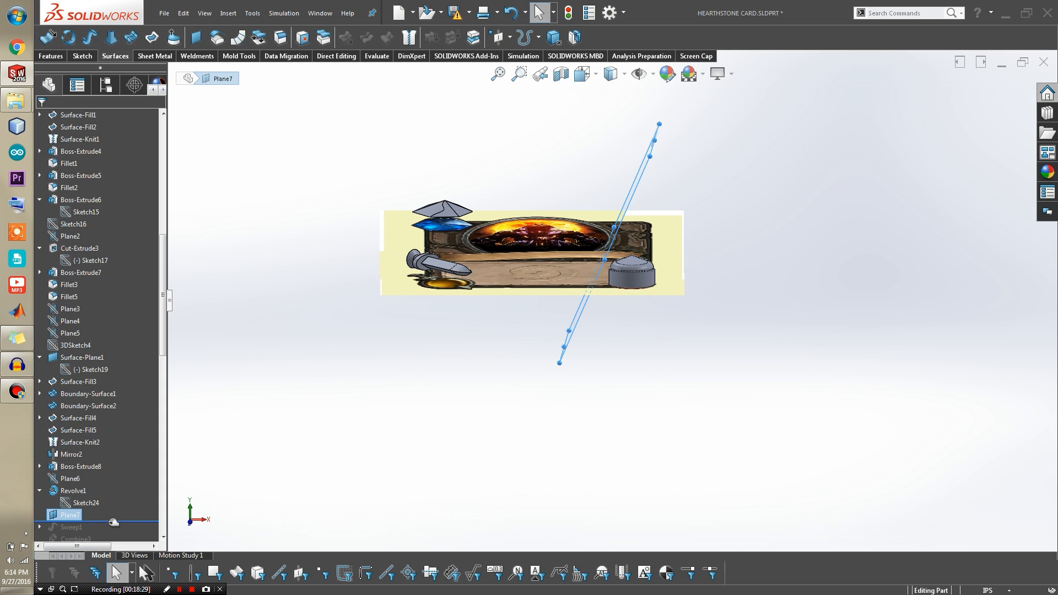
# Step: Roll the feature history forward through Combine3, and return it to just after Plane7
pyautogui.moveTo(112, 523); pyautogui.dragTo(117, 525)
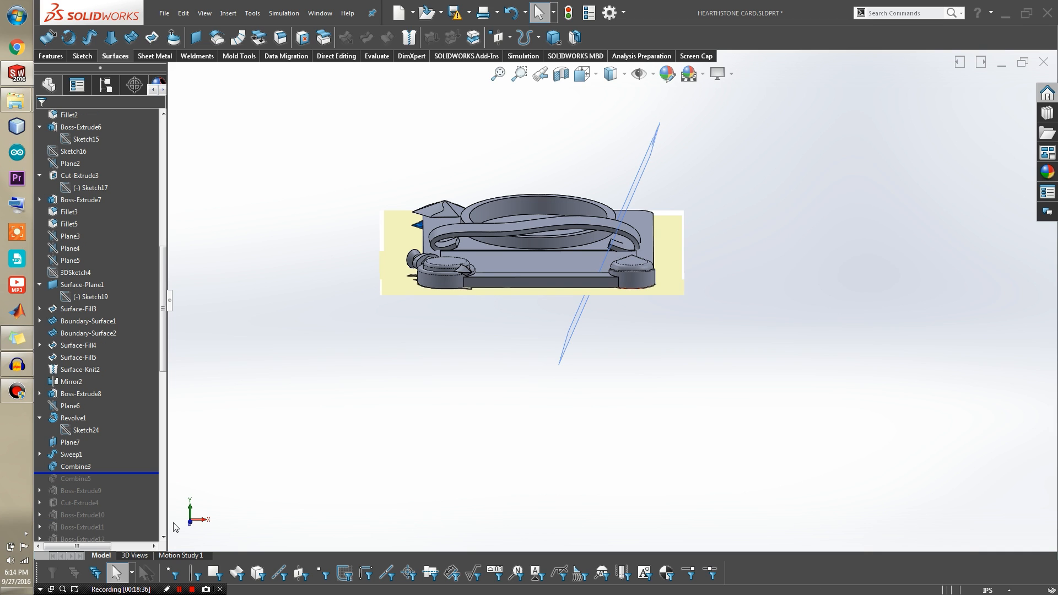
pyautogui.click(121, 472)
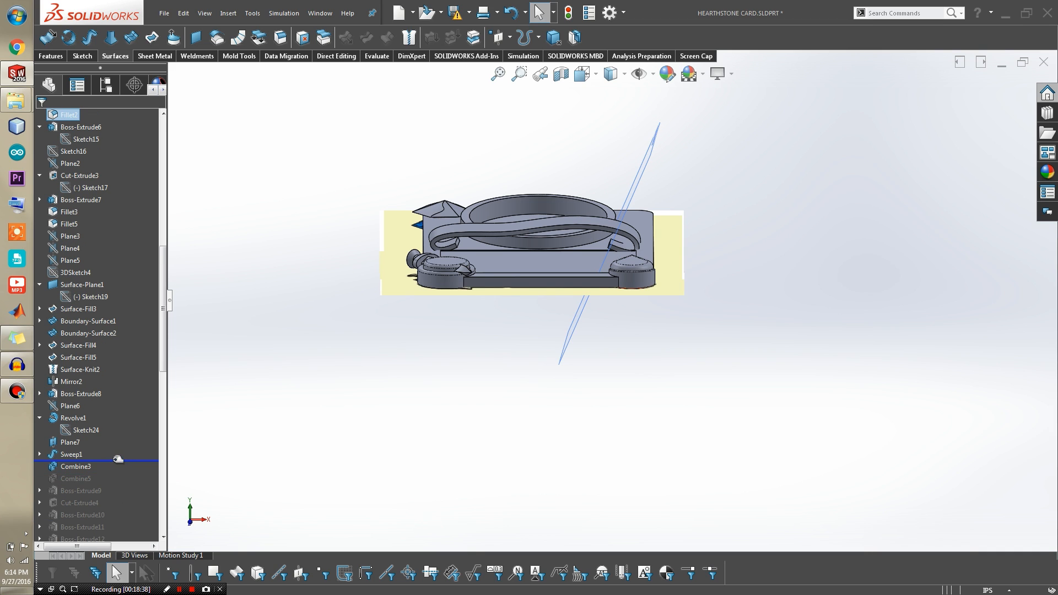
pyautogui.moveTo(118, 459); pyautogui.dragTo(115, 465)
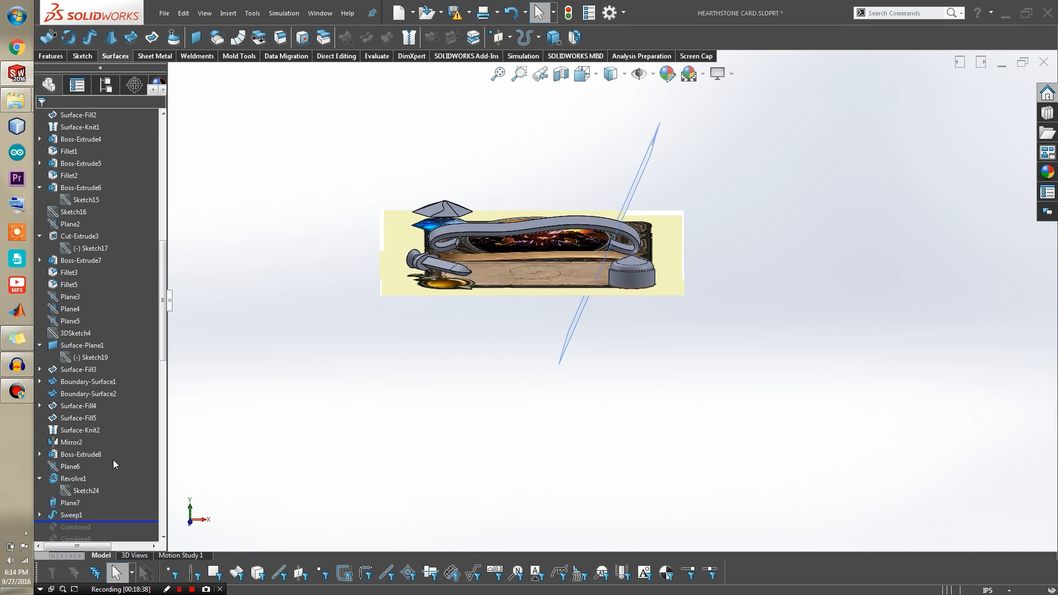
pyautogui.click(113, 520)
pyautogui.moveTo(113, 512); pyautogui.dragTo(113, 510)
# Step: Examine Plane7's angle and position relative to the banner in the card's reference picture
pyautogui.moveTo(485, 338); pyautogui.dragTo(679, 223, button='middle')
pyautogui.scroll(-3, 653, 218)
pyautogui.scroll(-2, 531, 319)
pyautogui.moveTo(530, 318); pyautogui.dragTo(545, 419, button='middle')
pyautogui.scroll(5, 546, 422)
pyautogui.scroll(-5, 534, 220)
pyautogui.moveTo(574, 227); pyautogui.dragTo(597, 323, button='middle')
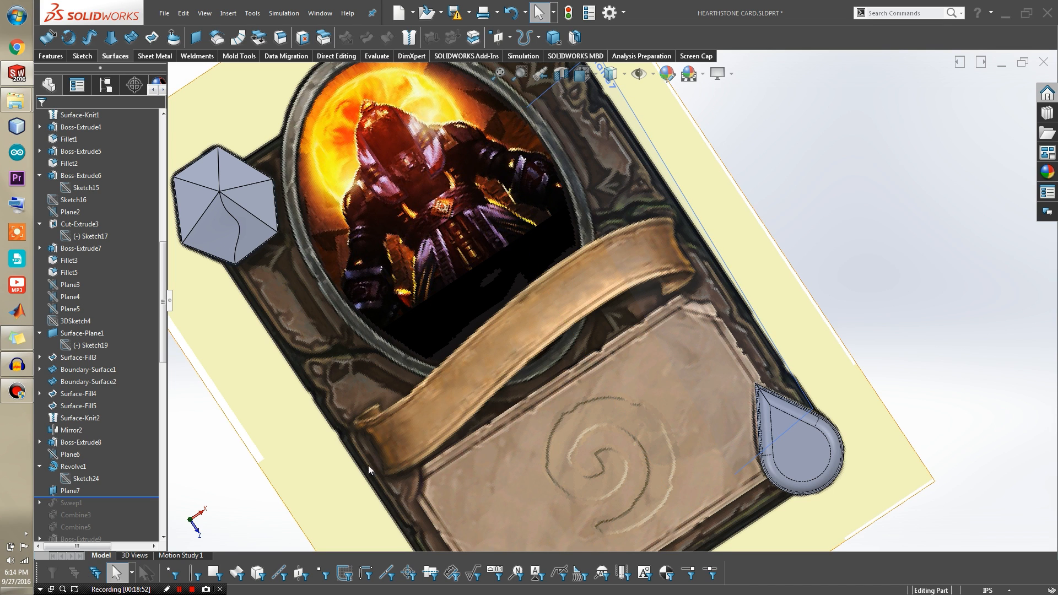
pyautogui.scroll(5, 723, 352)
pyautogui.moveTo(723, 354); pyautogui.dragTo(656, 298, button='middle')
pyautogui.scroll(-5, 599, 237)
pyautogui.moveTo(599, 237); pyautogui.dragTo(581, 289, button='middle')
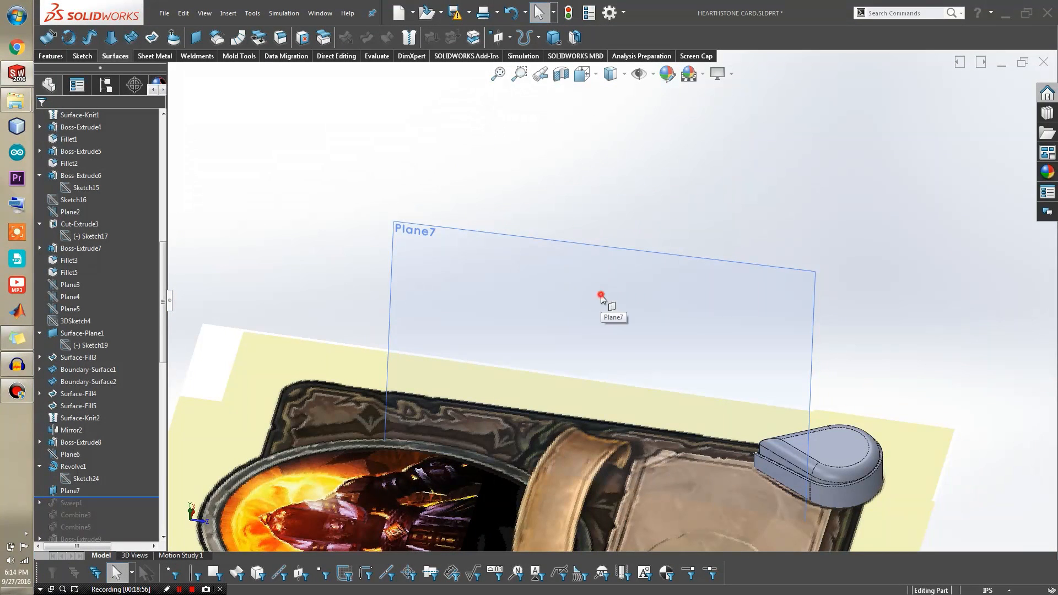
pyautogui.click(600, 296)
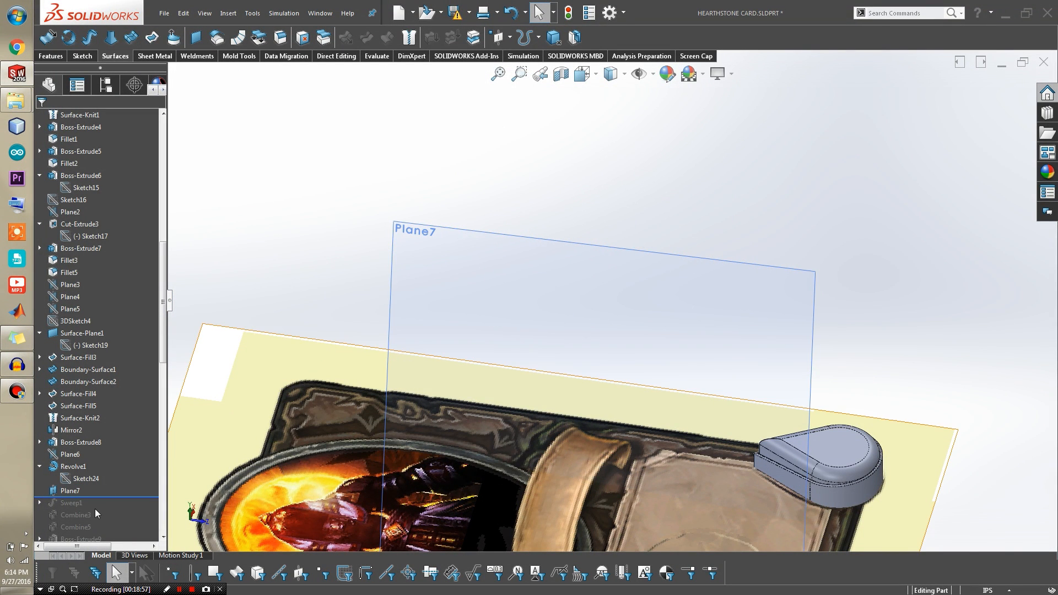
# Step: Roll the feature history forward to include the banner's Sweep1 feature
pyautogui.moveTo(95, 496); pyautogui.dragTo(97, 503)
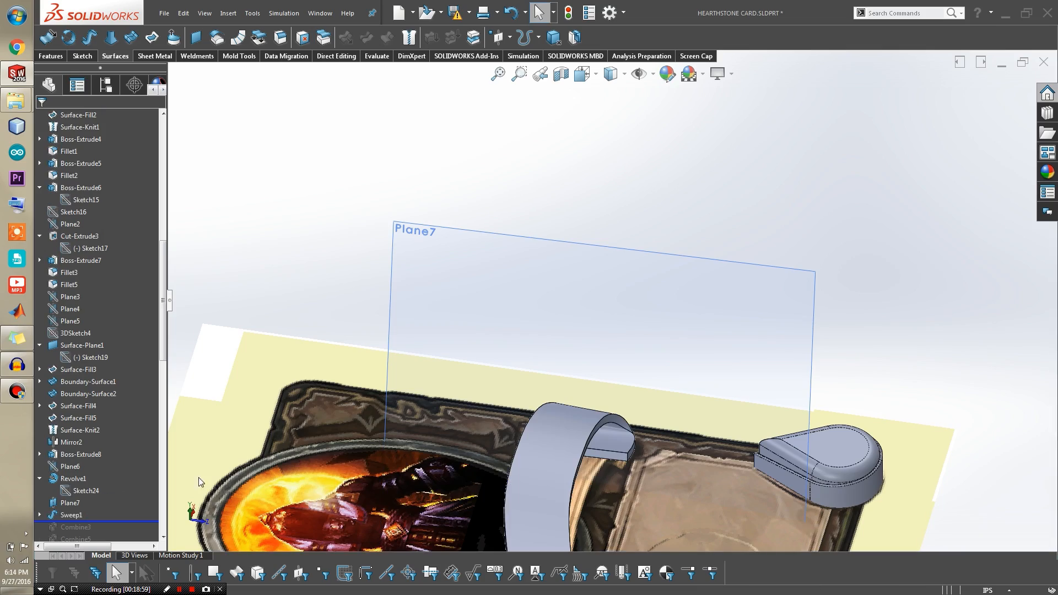
pyautogui.scroll(3, 602, 405)
pyautogui.scroll(-2, 589, 435)
pyautogui.moveTo(595, 421)
pyautogui.mouseDown(button='middle')
pyautogui.moveTo(421, 344)
pyautogui.moveTo(531, 389)
pyautogui.mouseUp(button='middle')
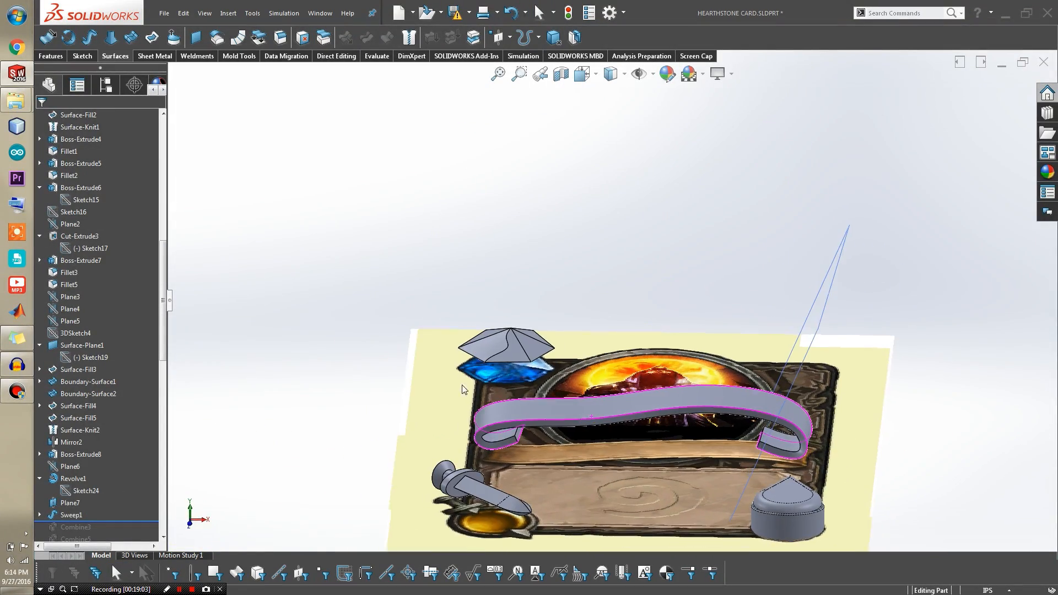
# Step: Examine Sketch25, the rectangular profile of Sweep1, at the banner's curled end near Plane7
pyautogui.click(39, 515)
pyautogui.click(81, 514)
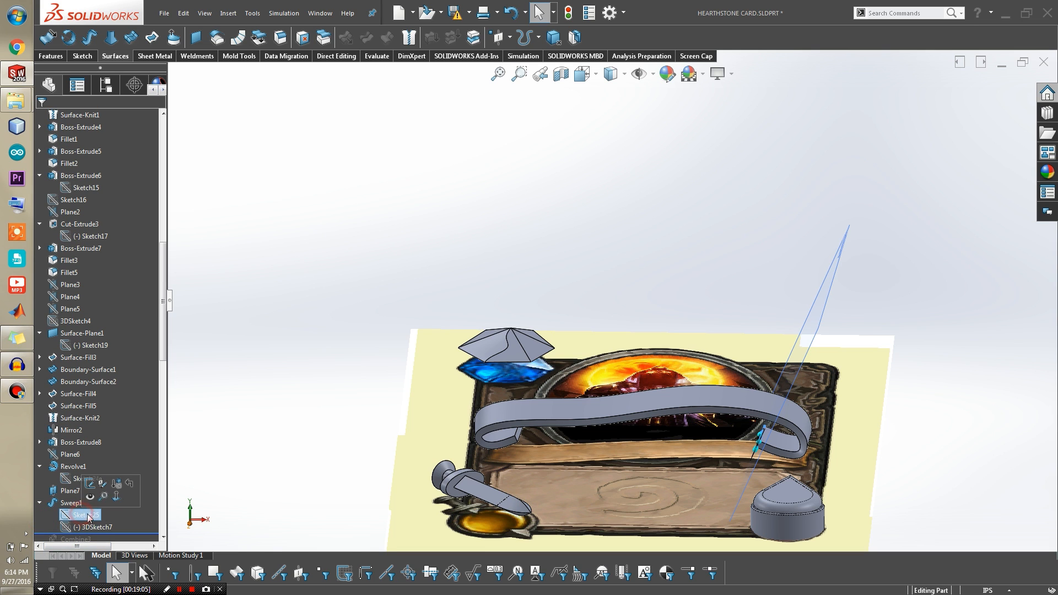
pyautogui.scroll(-4, 609, 415)
pyautogui.moveTo(610, 415)
pyautogui.mouseDown(button='middle')
pyautogui.moveTo(629, 358)
pyautogui.moveTo(650, 363)
pyautogui.moveTo(624, 372)
pyautogui.mouseUp(button='middle')
pyautogui.scroll(-5, 629, 358)
pyautogui.scroll(2, 622, 373)
pyautogui.scroll(1, 621, 373)
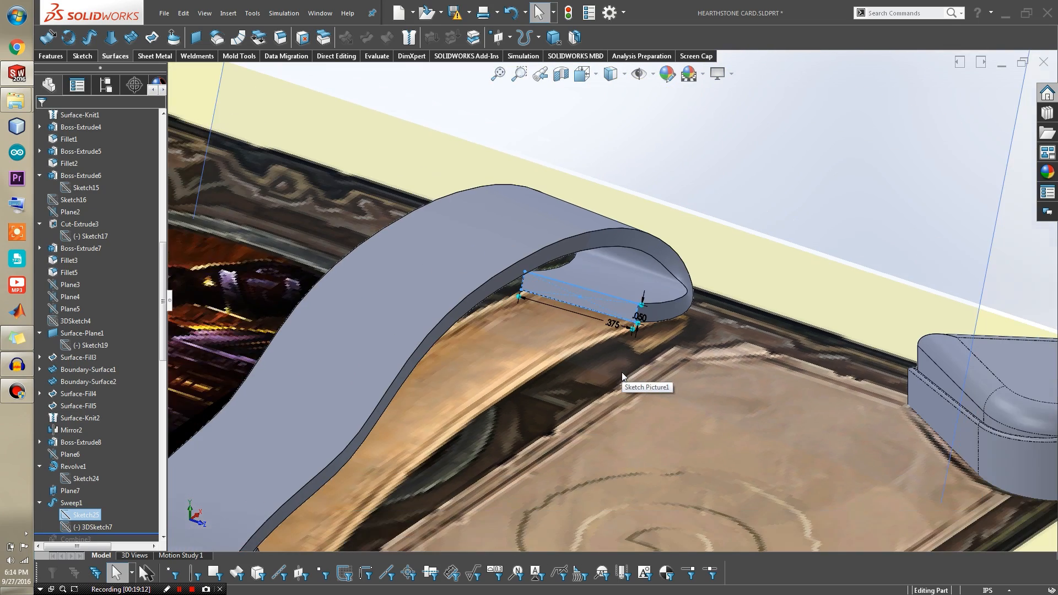
pyautogui.moveTo(659, 305); pyautogui.dragTo(633, 310, button='middle')
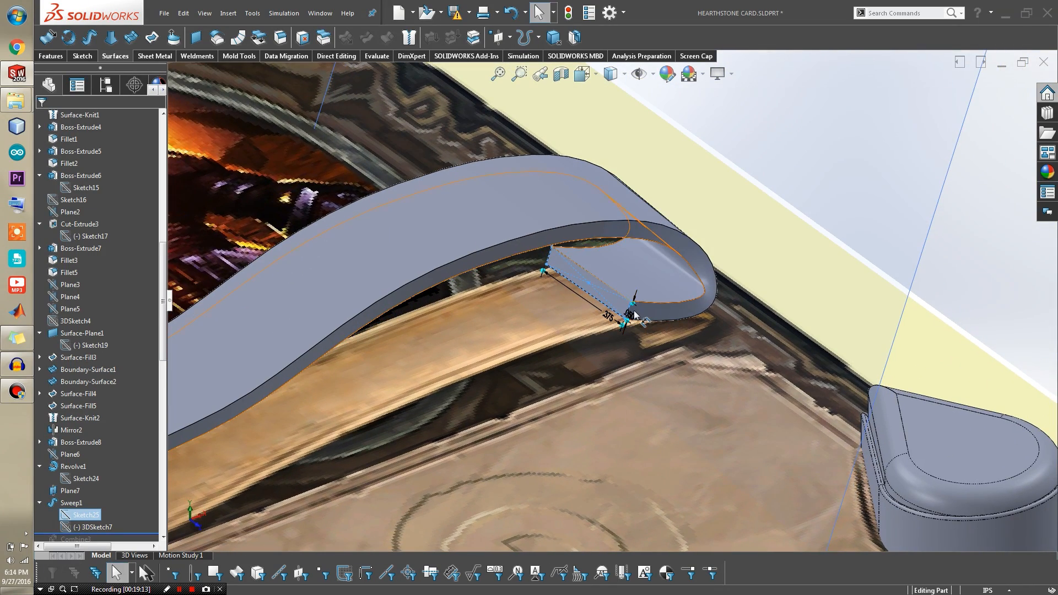
# Step: Examine 3DSketch7, the path of Sweep1, along the whole banner
pyautogui.click(89, 527)
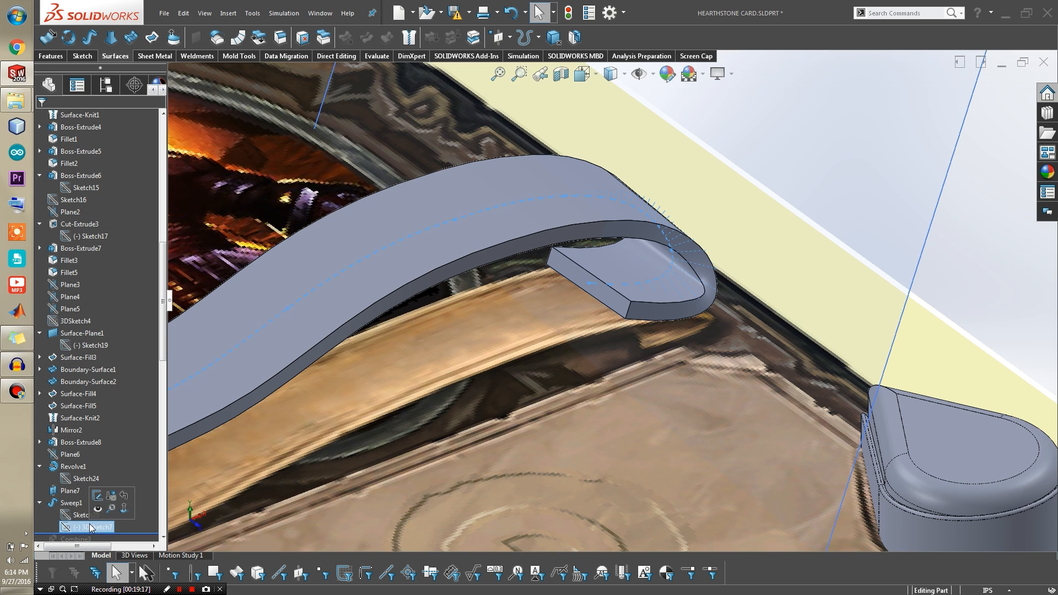
pyautogui.scroll(2, 387, 404)
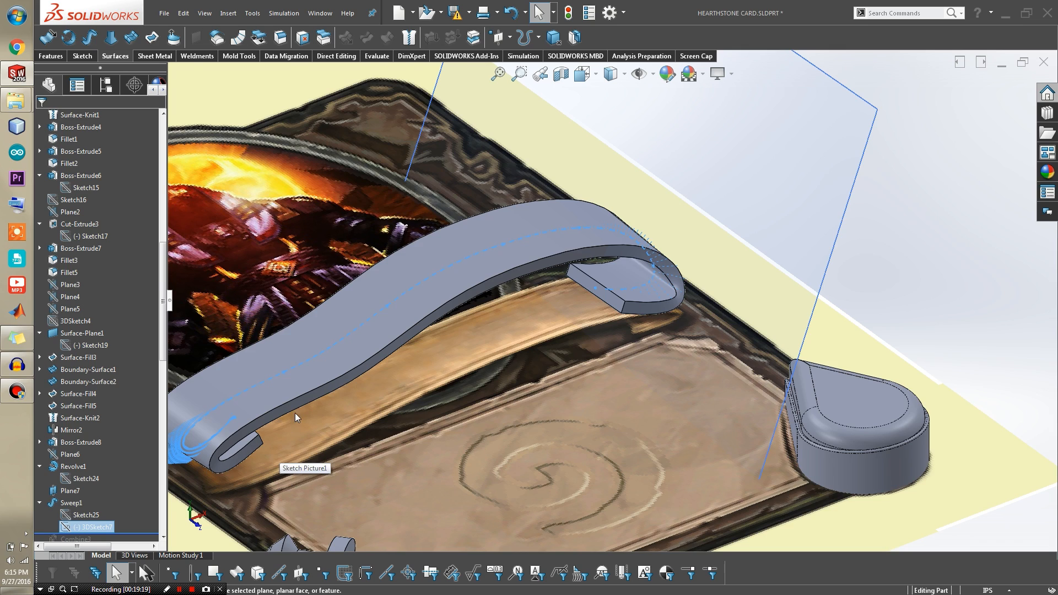
pyautogui.scroll(1, 300, 412)
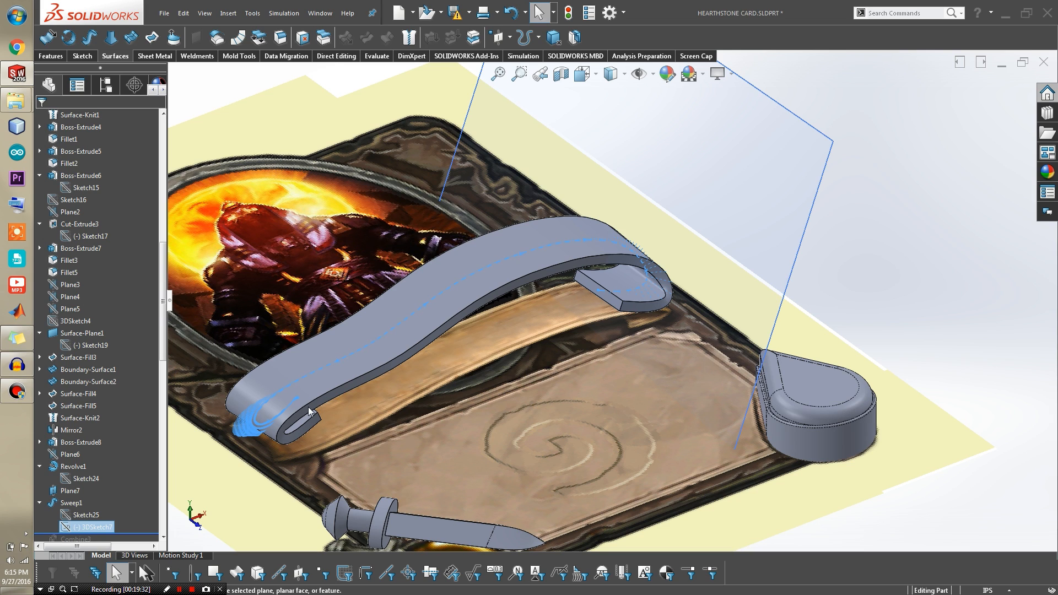
# Step: Clear the sketch selection and hide the reference plane Plane7
pyautogui.click(968, 219)
pyautogui.scroll(4, 904, 216)
pyautogui.scroll(-2, 650, 176)
pyautogui.click(571, 154)
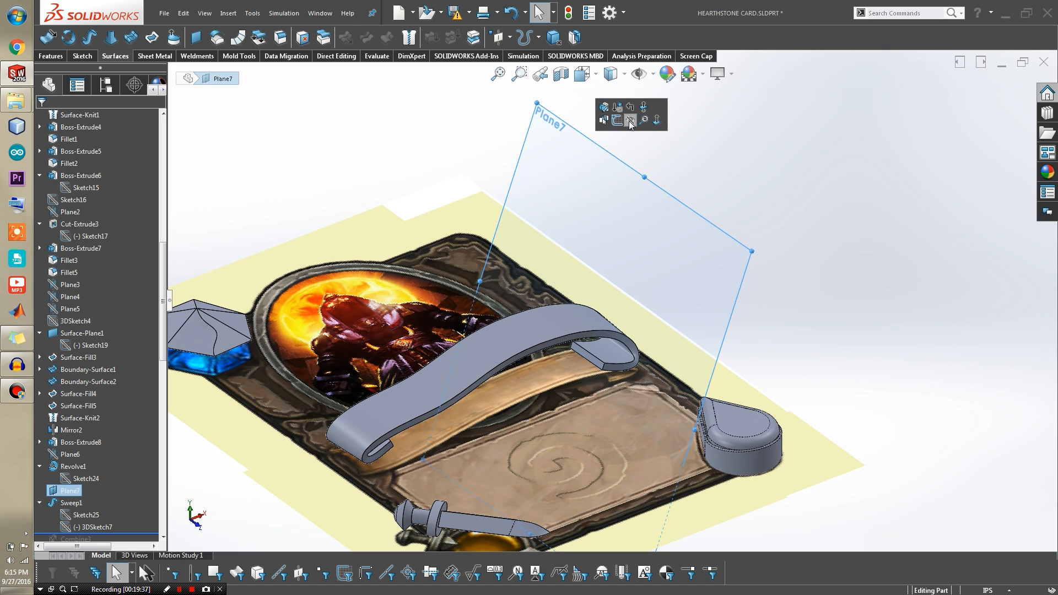
pyautogui.click(630, 120)
pyautogui.scroll(-1, 82, 513)
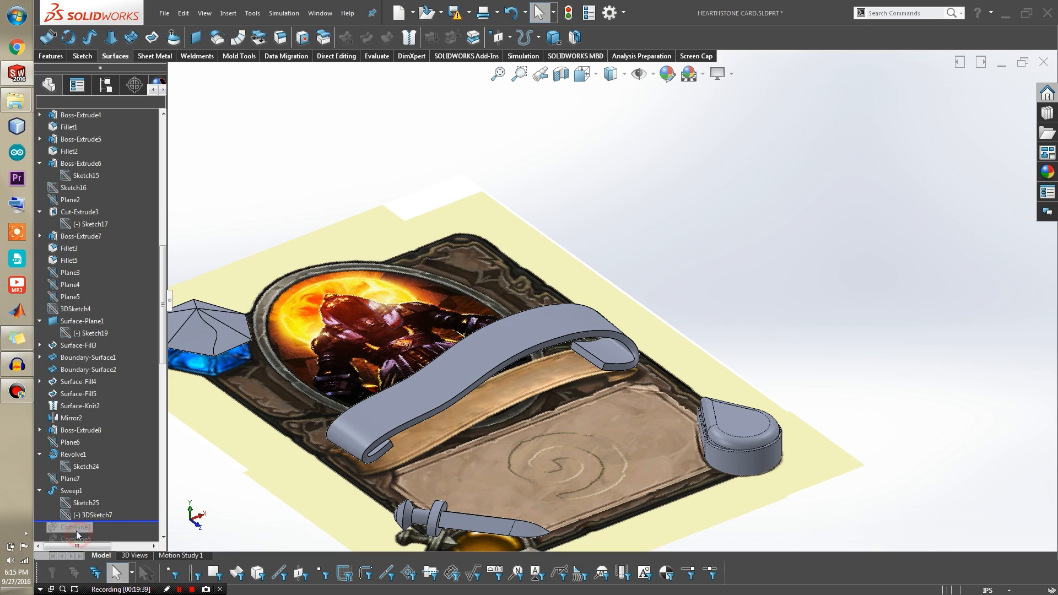
# Step: Open 3DSketch7 for editing and examine how its spline follows the banner artwork from above
pyautogui.click(81, 515)
pyautogui.click(92, 478)
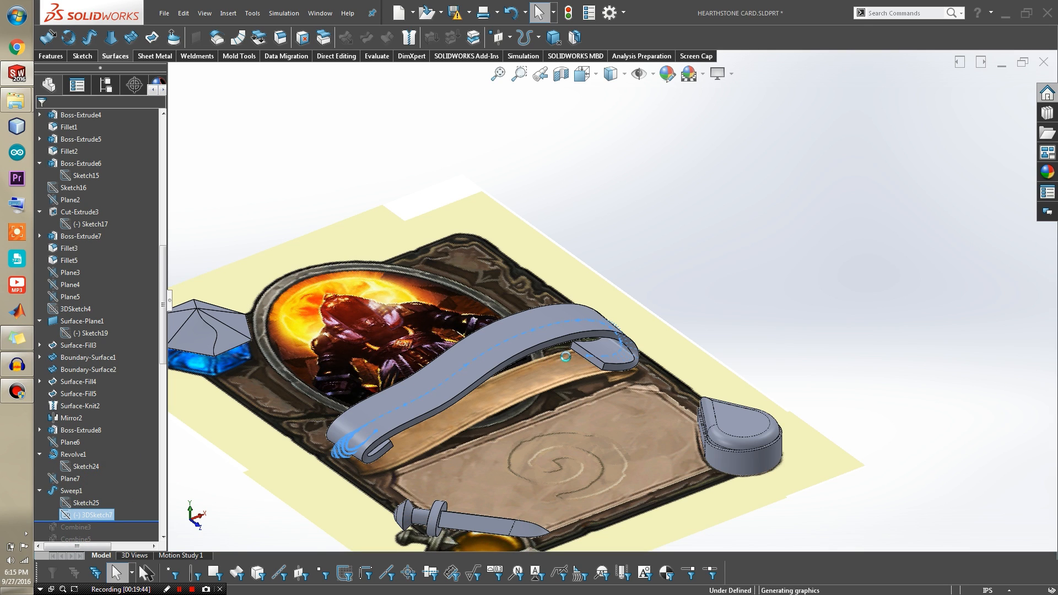
pyautogui.moveTo(541, 418); pyautogui.dragTo(534, 487, button='middle')
pyautogui.scroll(1, 527, 421)
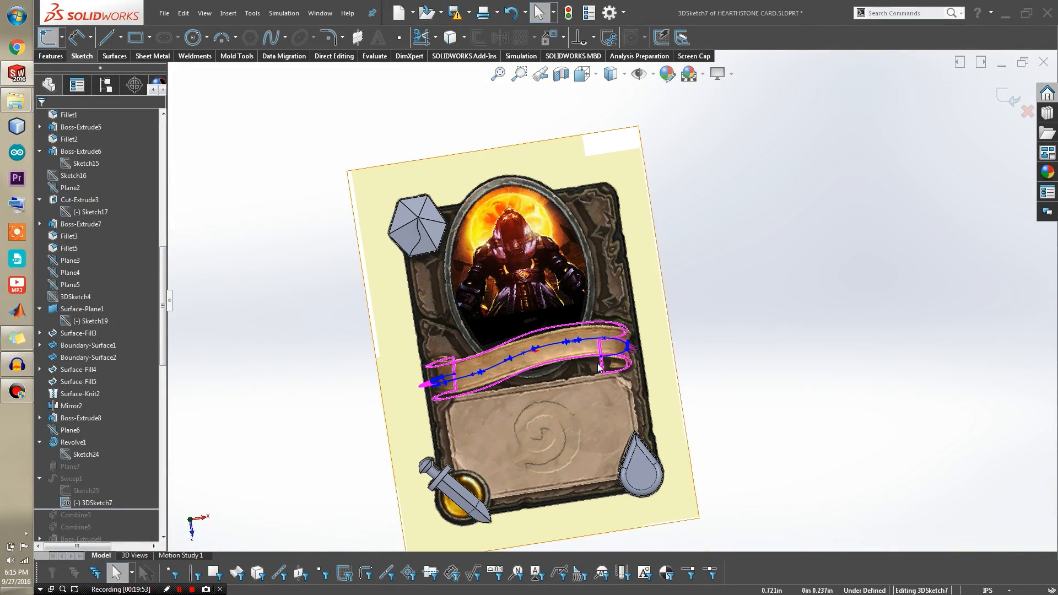
pyautogui.scroll(-5, 595, 368)
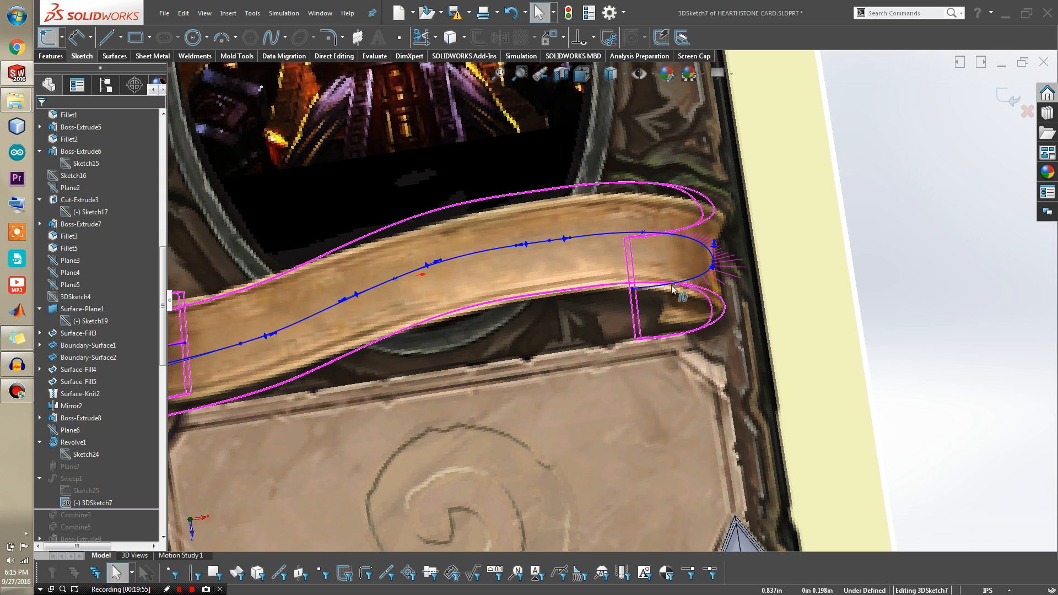
pyautogui.scroll(2, 457, 300)
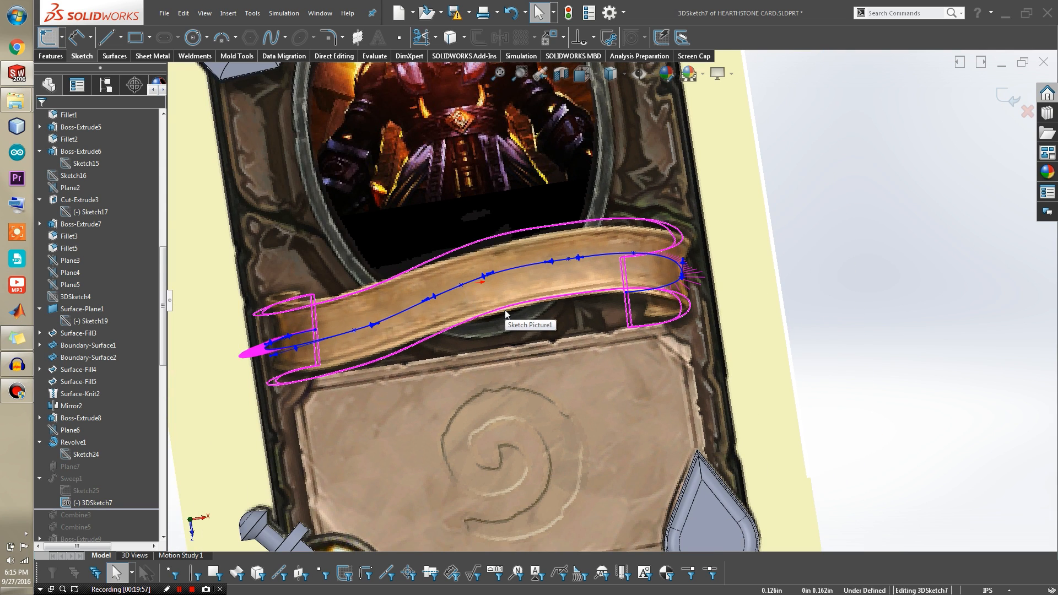
pyautogui.moveTo(566, 263)
pyautogui.mouseDown(button='middle')
pyautogui.moveTo(578, 224)
pyautogui.moveTo(578, 359)
pyautogui.moveTo(550, 421)
pyautogui.moveTo(501, 346)
pyautogui.mouseUp(button='middle')
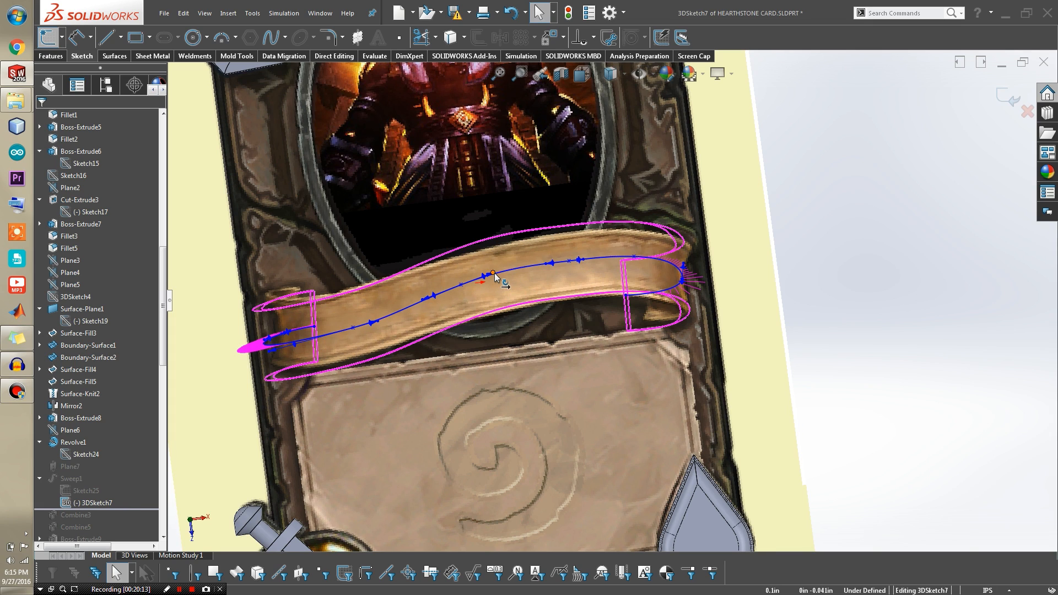
# Step: Examine the spline's curled end beside the card's edge in an angled view, and exit 3DSketch7 without changes
pyautogui.scroll(-1, 532, 348)
pyautogui.moveTo(532, 348); pyautogui.dragTo(560, 161, button='middle')
pyautogui.scroll(3, 542, 251)
pyautogui.scroll(-8, 660, 261)
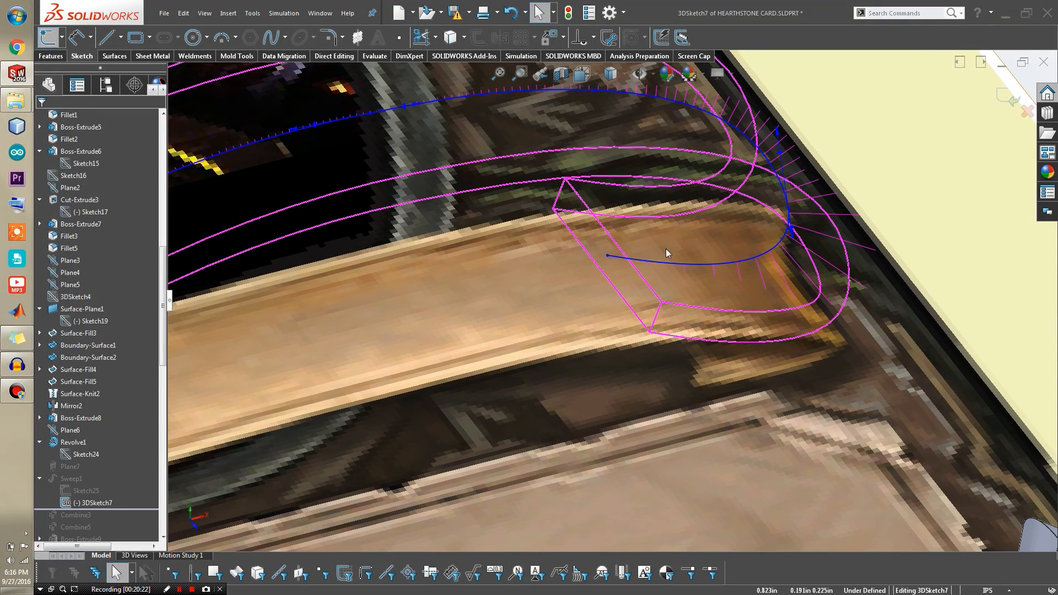
pyautogui.scroll(8, 547, 140)
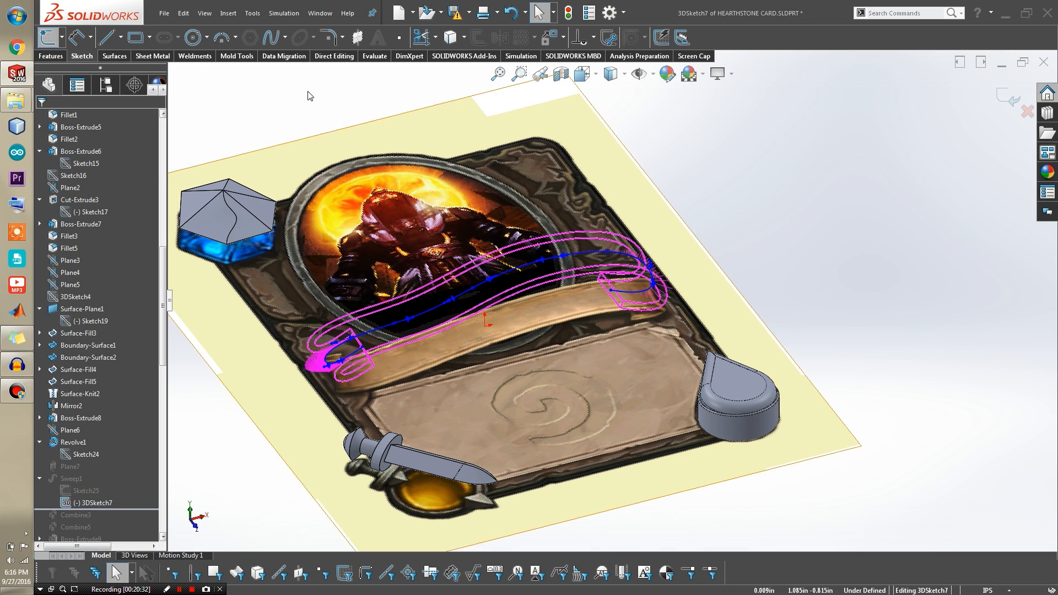
pyautogui.click(60, 38)
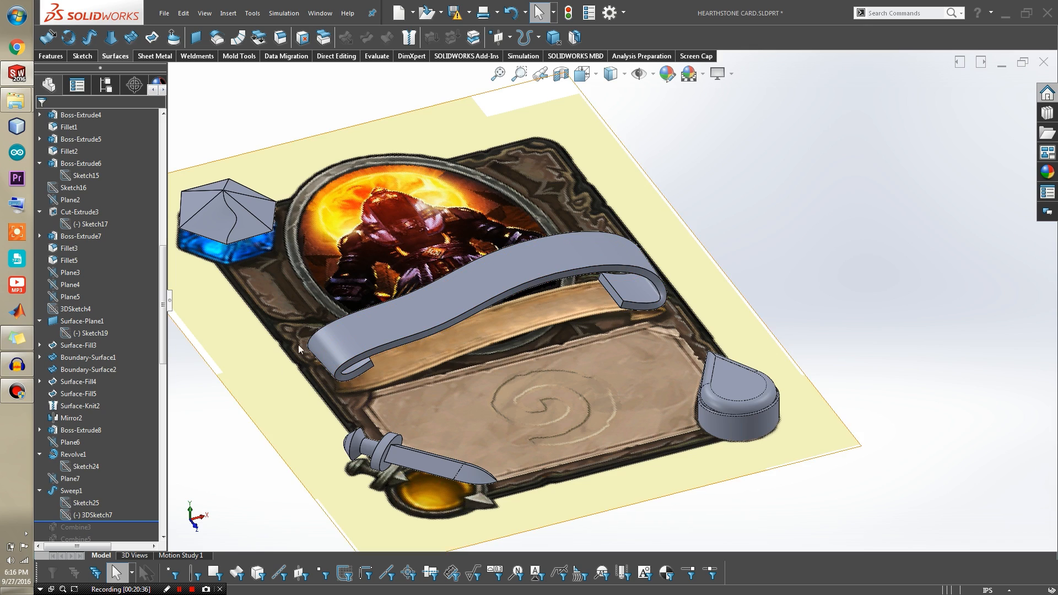
# Step: Open the Sweep1 definition and review its profile, path, Follow Path orientation and Direction Vector alignment along the selected edge
pyautogui.click(71, 490)
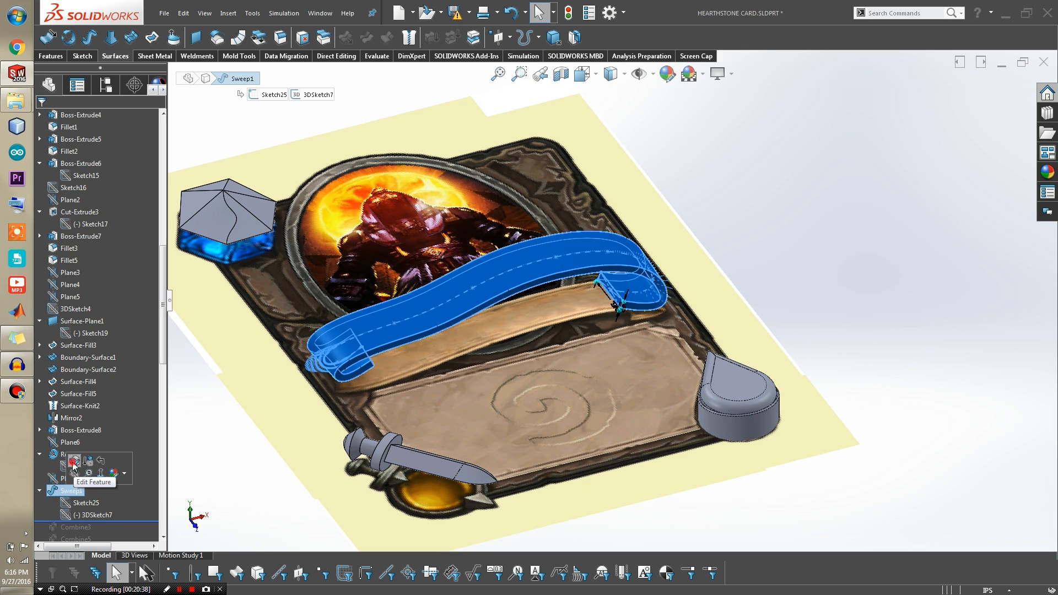
pyautogui.click(73, 461)
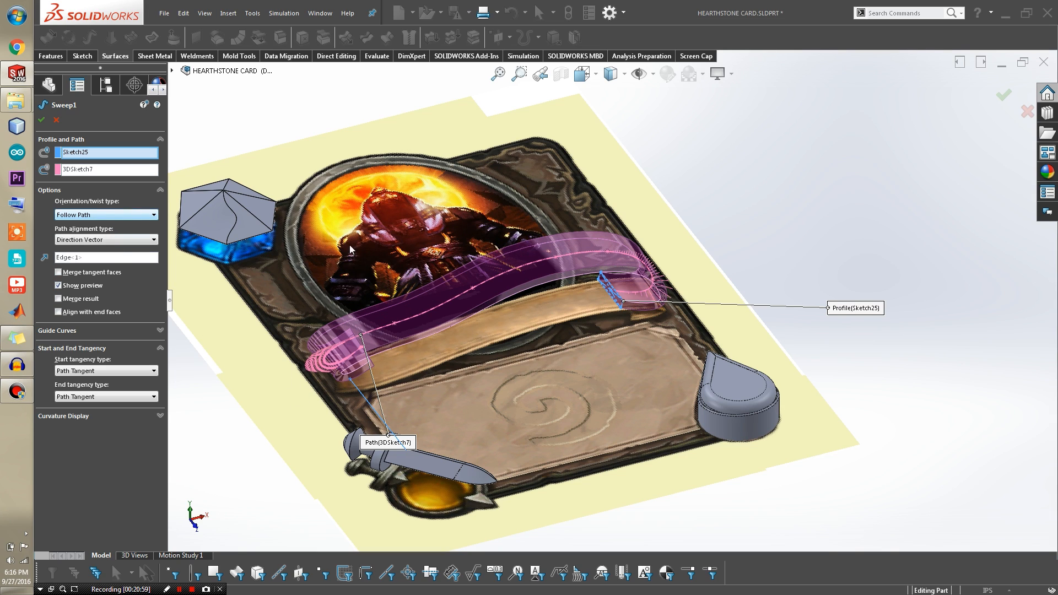
pyautogui.press('z')
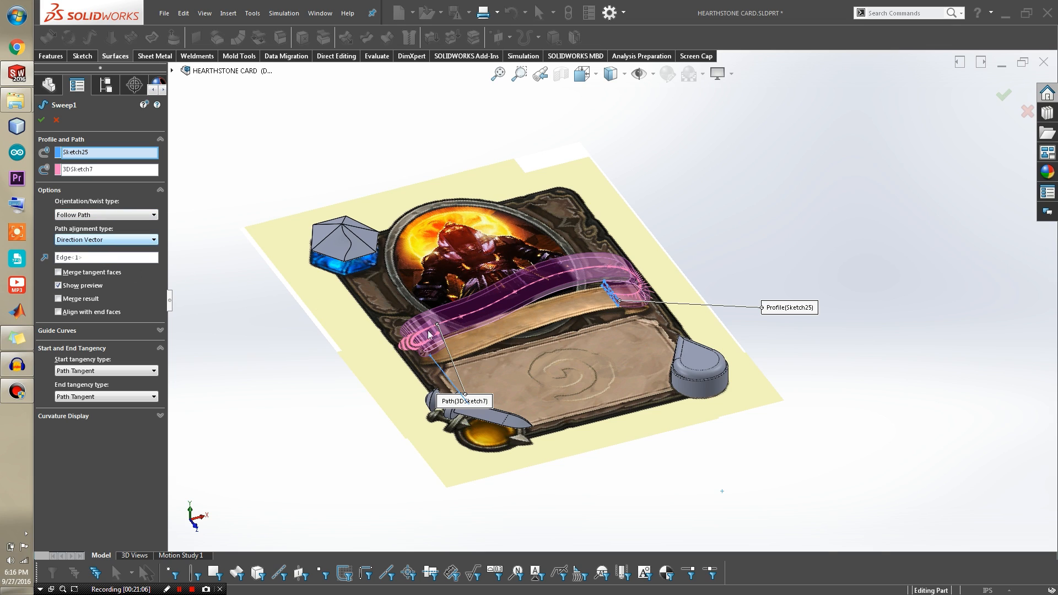
pyautogui.scroll(-6, 470, 385)
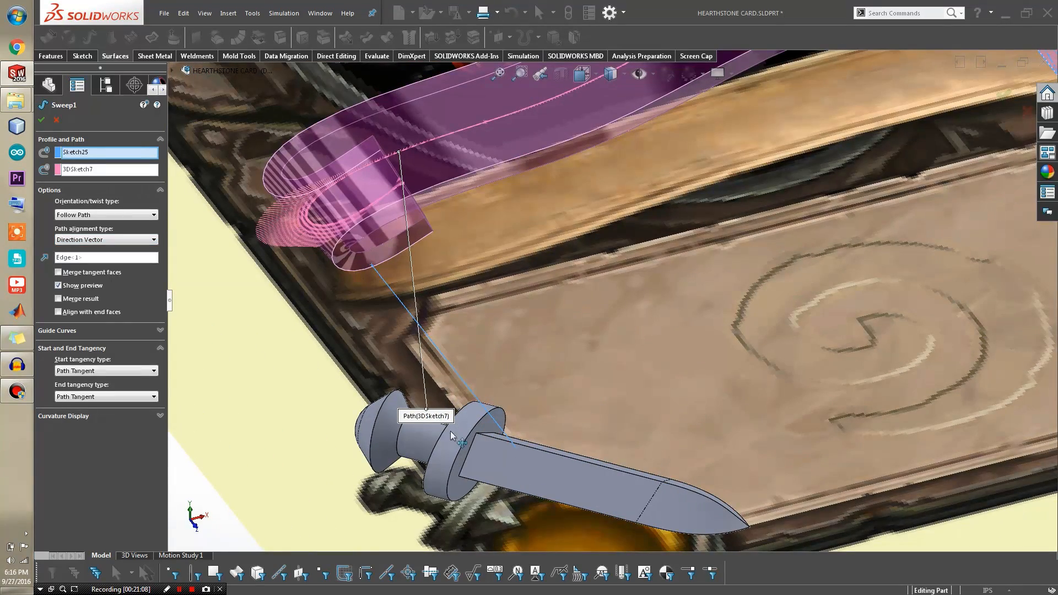
pyautogui.scroll(6, 426, 398)
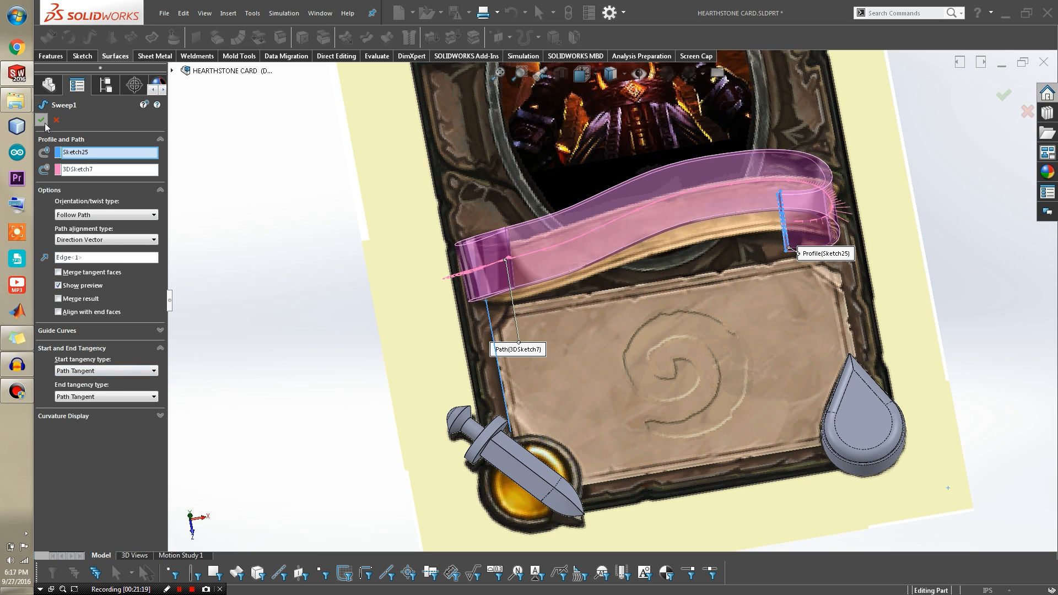
# Step: Close the Sweep1 definition and inspect the banner's side face and both curled ends
pyautogui.scroll(-5, 717, 290)
pyautogui.moveTo(717, 289); pyautogui.dragTo(913, 212, button='middle')
pyautogui.scroll(-5, 742, 293)
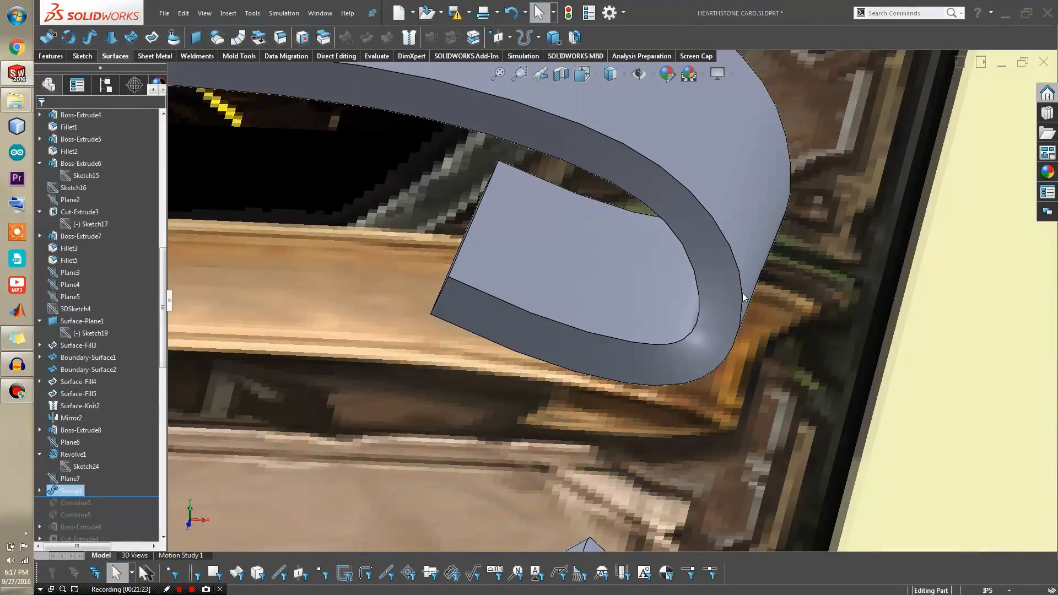
pyautogui.click(699, 333)
pyautogui.scroll(8, 682, 287)
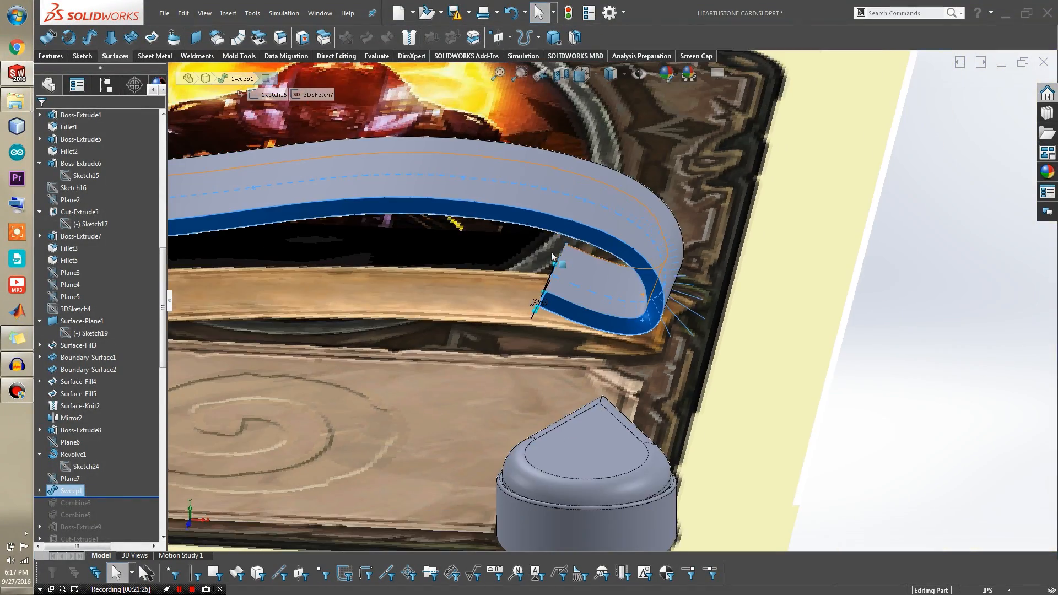
pyautogui.scroll(-10, 449, 278)
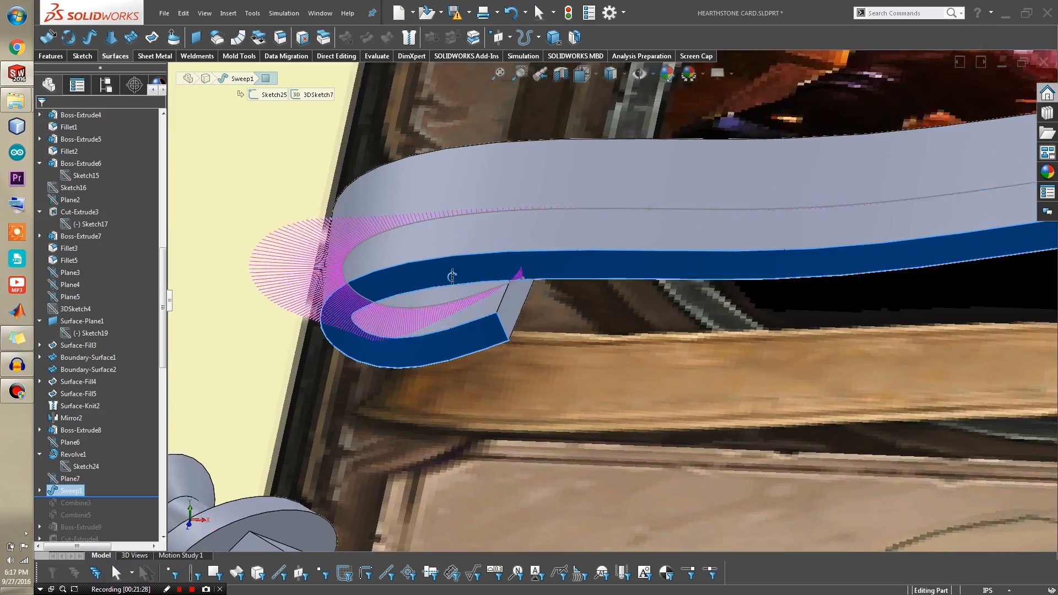
pyautogui.moveTo(449, 277); pyautogui.dragTo(473, 362, button='middle')
pyautogui.scroll(10, 472, 362)
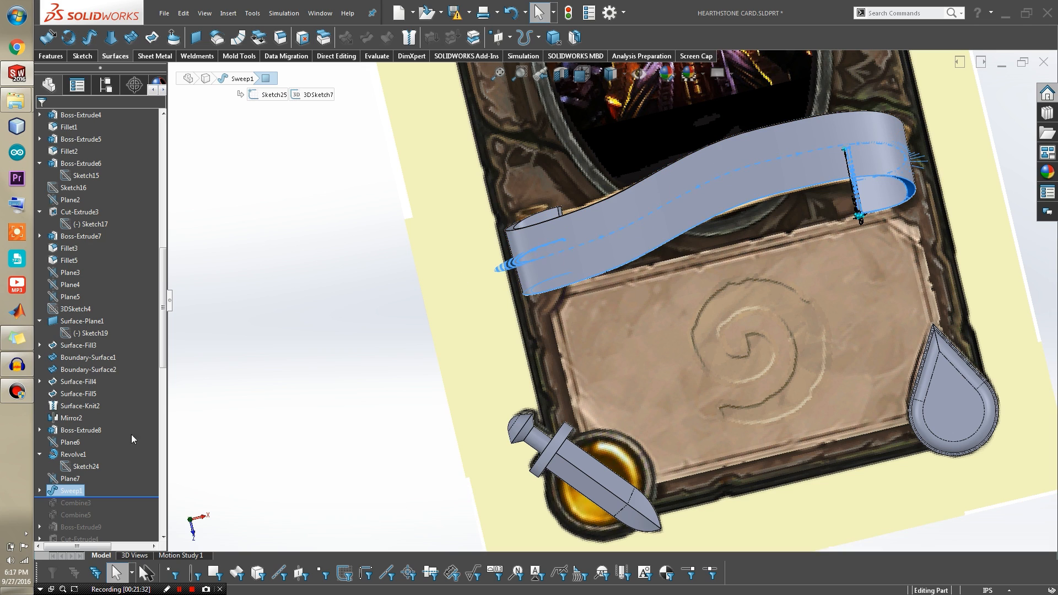
# Step: Roll the feature history forward past Combine3
pyautogui.moveTo(163, 290); pyautogui.dragTo(152, 342)
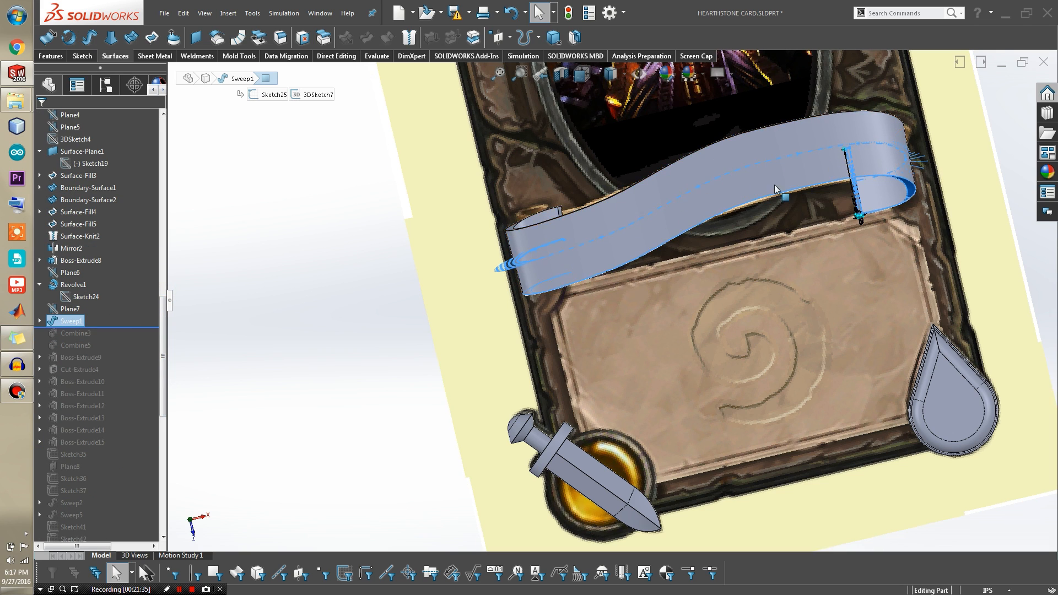
pyautogui.scroll(4, 715, 199)
pyautogui.scroll(-3, 754, 213)
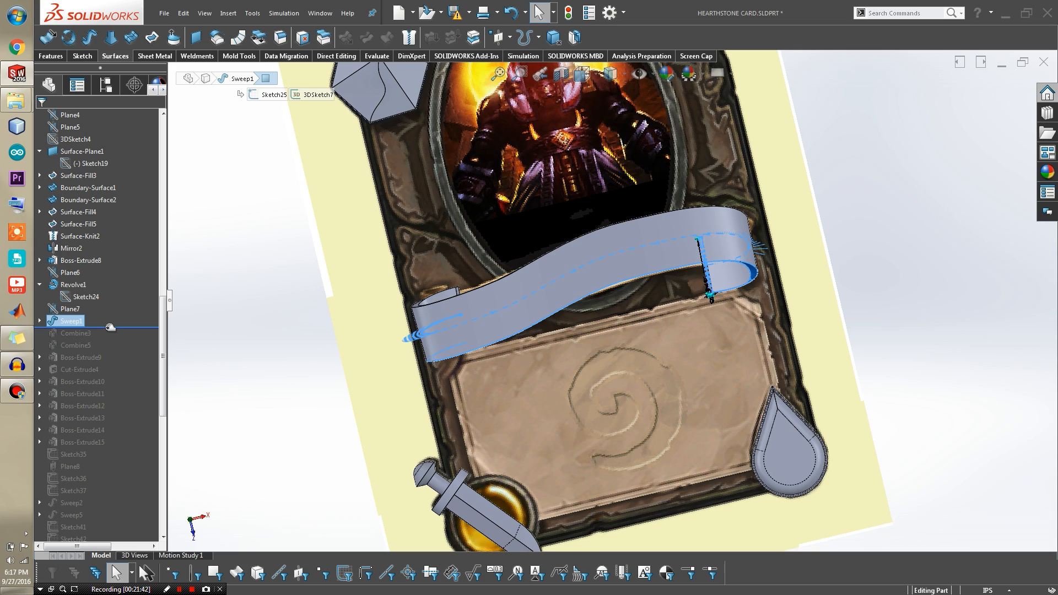
pyautogui.moveTo(110, 327); pyautogui.dragTo(117, 339)
# Step: Inspect the banner, portrait ring and card base from several angles with Combine3 included
pyautogui.moveTo(543, 243); pyautogui.dragTo(626, 91, button='middle')
pyautogui.scroll(3, 664, 238)
pyautogui.scroll(-4, 663, 239)
pyautogui.moveTo(573, 371); pyautogui.dragTo(617, 381, button='middle')
pyautogui.scroll(-5, 621, 397)
pyautogui.scroll(-1, 624, 373)
pyautogui.scroll(3, 617, 381)
pyautogui.moveTo(450, 262); pyautogui.dragTo(408, 235, button='middle')
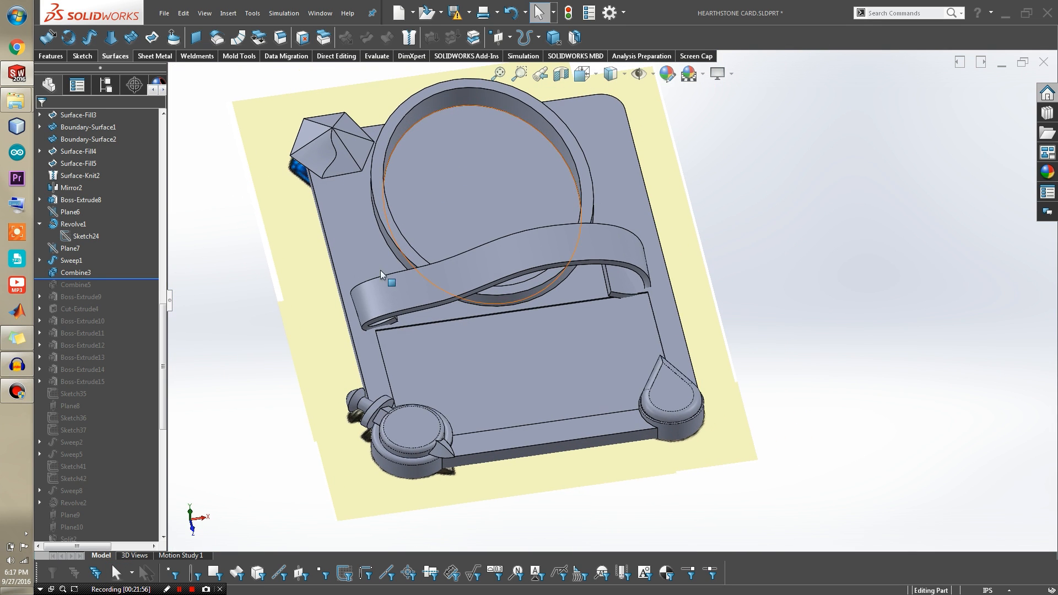
# Step: Roll the feature history forward past Combine5 and highlight the Combine3 and Combine5 features on the model
pyautogui.moveTo(121, 279); pyautogui.dragTo(123, 287)
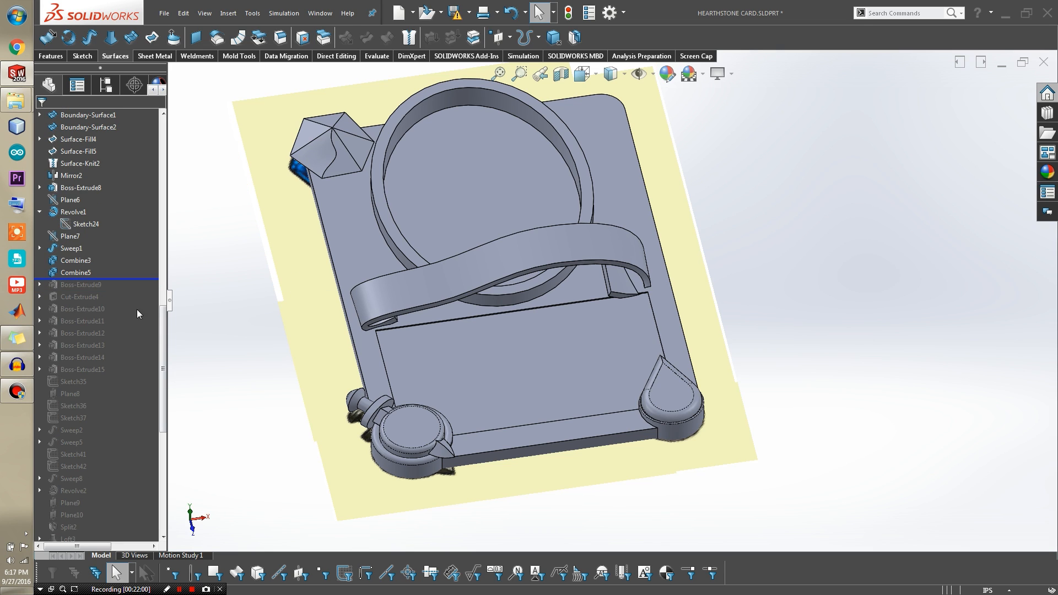
pyautogui.click(85, 265)
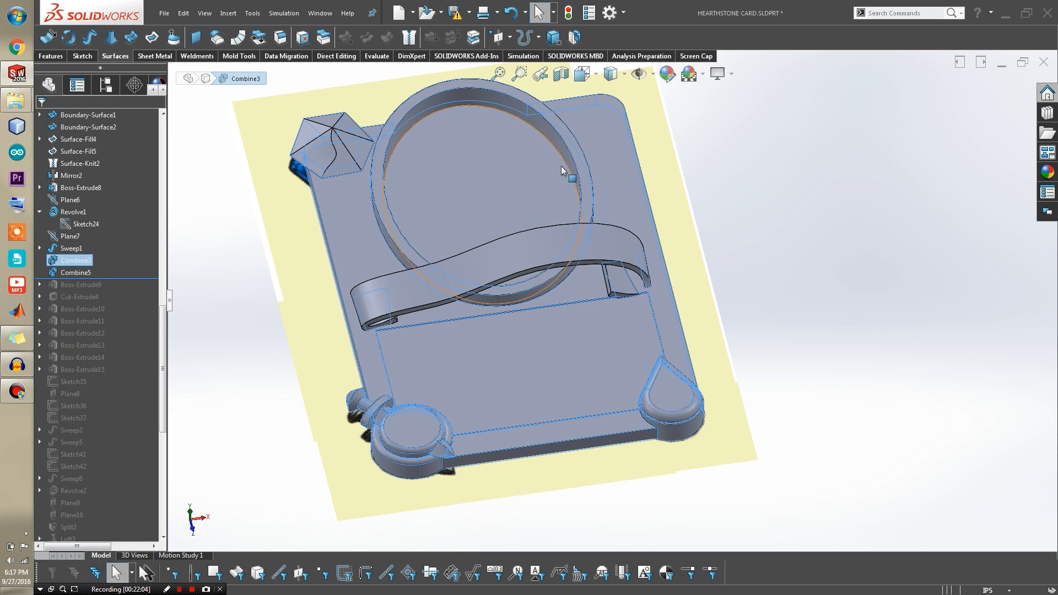
pyautogui.keyDown('ctrl'); pyautogui.click(80, 272); pyautogui.keyUp('ctrl')
pyautogui.click(81, 272)
pyautogui.click(253, 336)
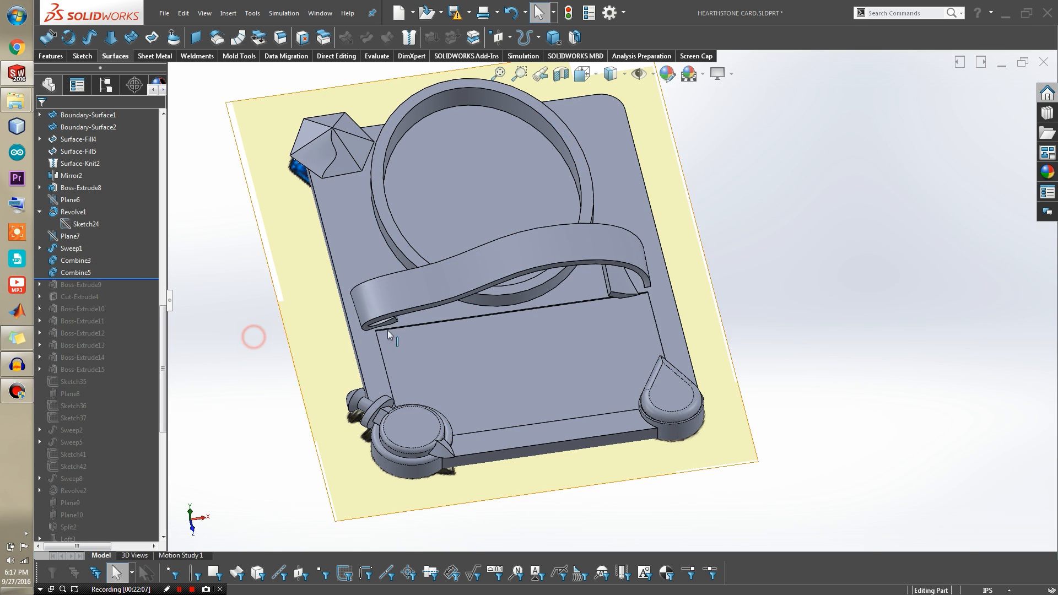
# Step: Examine the gap between the banner's underside and the portrait ring in low-angle views
pyautogui.scroll(1, 584, 283)
pyautogui.scroll(-1, 603, 278)
pyautogui.scroll(-3, 604, 279)
pyautogui.moveTo(669, 309); pyautogui.dragTo(623, 250, button='middle')
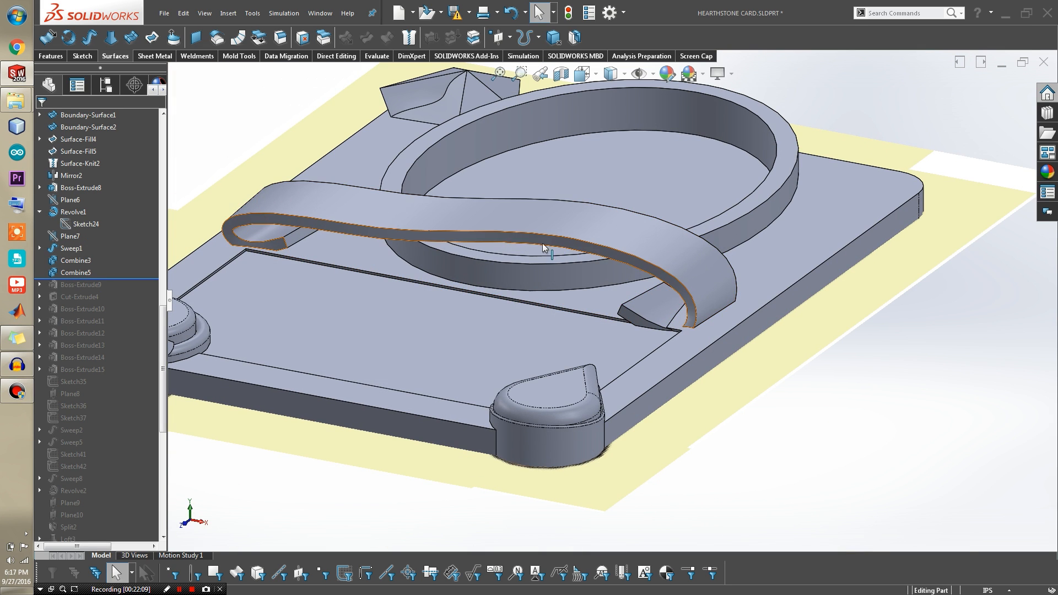
pyautogui.scroll(-2, 555, 251)
pyautogui.moveTo(669, 316)
pyautogui.mouseDown(button='middle')
pyautogui.moveTo(675, 279)
pyautogui.moveTo(688, 309)
pyautogui.mouseUp(button='middle')
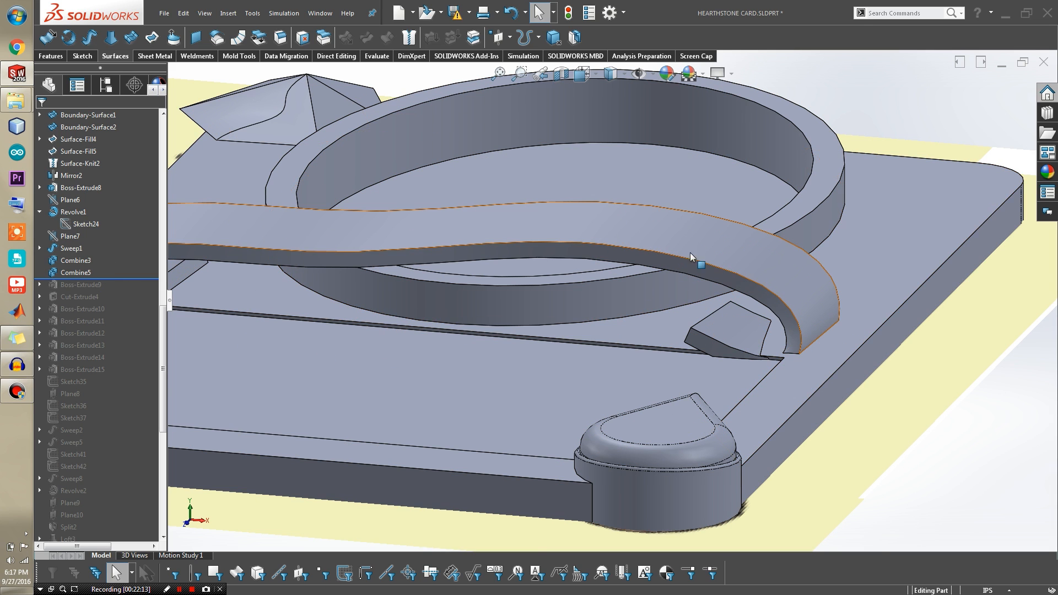
pyautogui.scroll(4, 502, 294)
# Step: Roll the feature history forward past Boss-Extrude9 and view the whole card
pyautogui.moveTo(558, 291); pyautogui.dragTo(592, 477, button='middle')
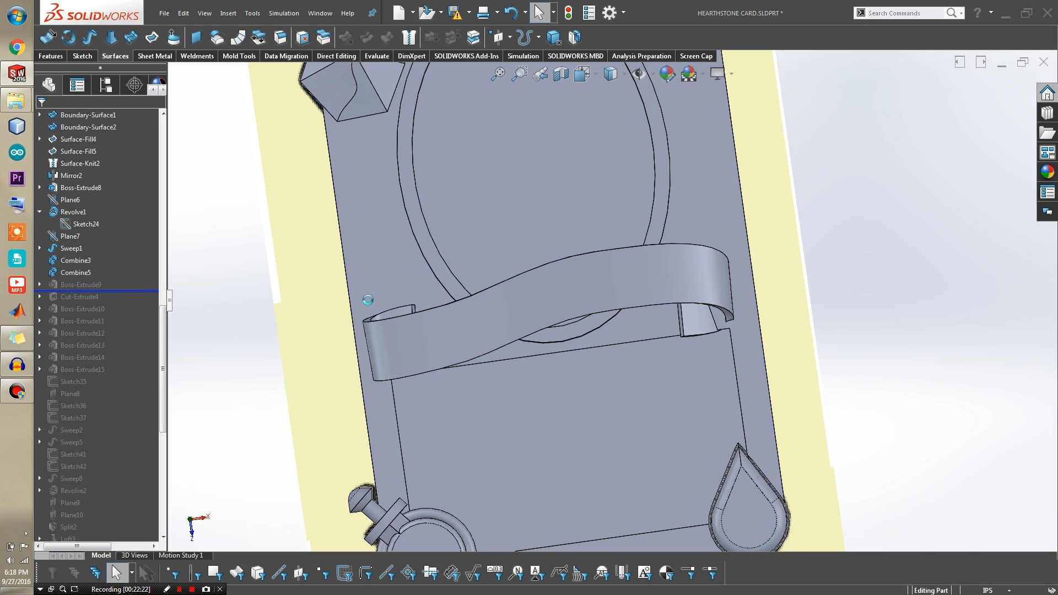
pyautogui.scroll(5, 408, 313)
pyautogui.moveTo(560, 307); pyautogui.dragTo(622, 314, button='middle')
pyautogui.click(622, 313)
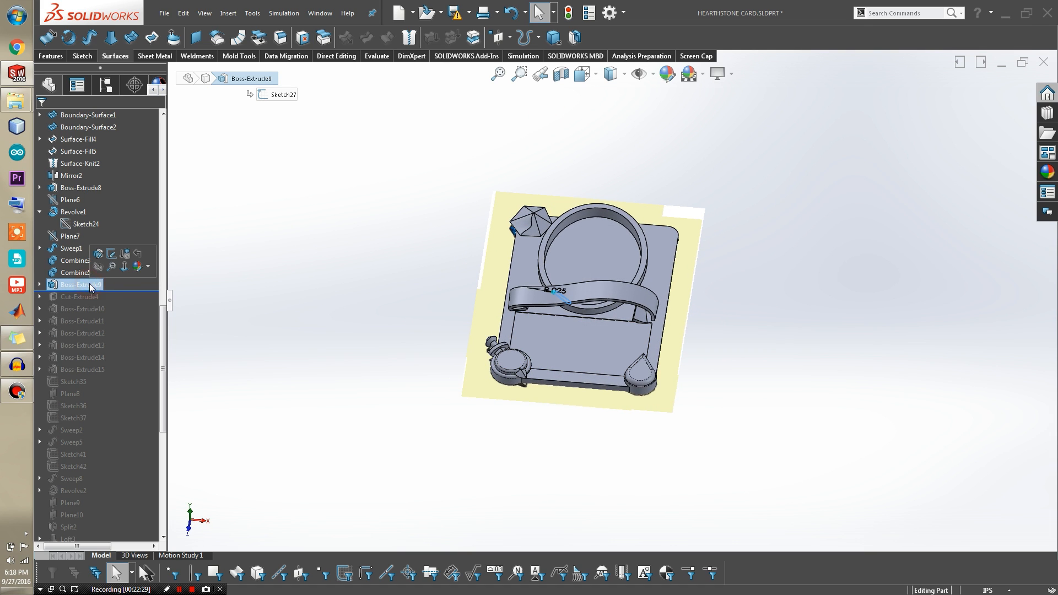
# Step: Examine the Boss-Extrude9 slot-shaped support between the portrait ring and the banner from the side and from above
pyautogui.scroll(-5, 622, 311)
pyautogui.scroll(-4, 545, 284)
pyautogui.moveTo(451, 278); pyautogui.dragTo(429, 143, button='middle')
pyautogui.scroll(-2, 429, 275)
pyautogui.moveTo(437, 302); pyautogui.dragTo(421, 326, button='middle')
pyautogui.scroll(-5, 511, 323)
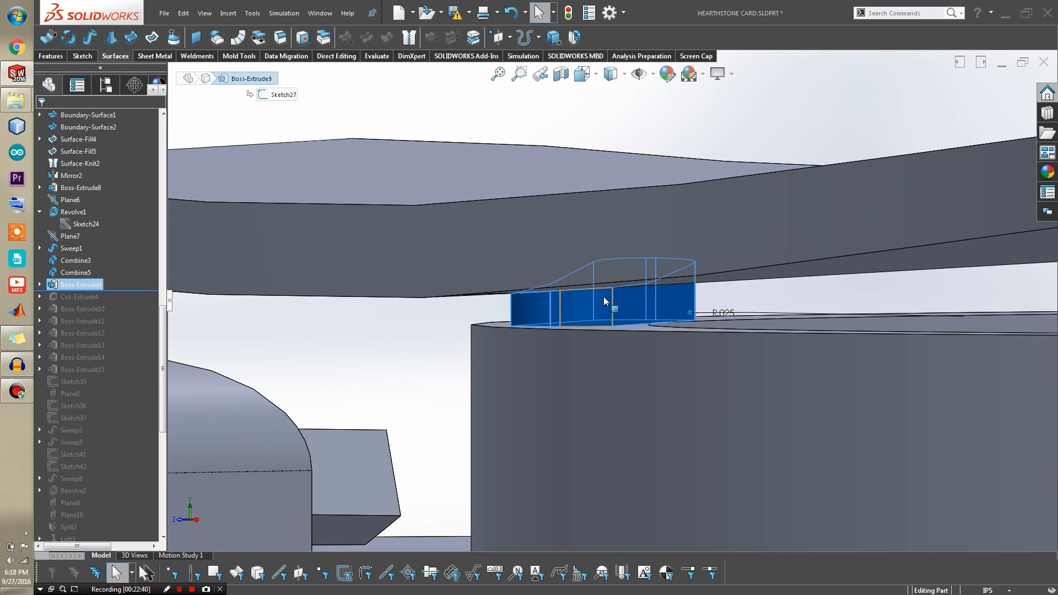
pyautogui.moveTo(611, 311)
pyautogui.mouseDown(button='middle')
pyautogui.moveTo(631, 431)
pyautogui.moveTo(617, 328)
pyautogui.moveTo(568, 218)
pyautogui.moveTo(611, 276)
pyautogui.mouseUp(button='middle')
pyautogui.scroll(-2, 623, 216)
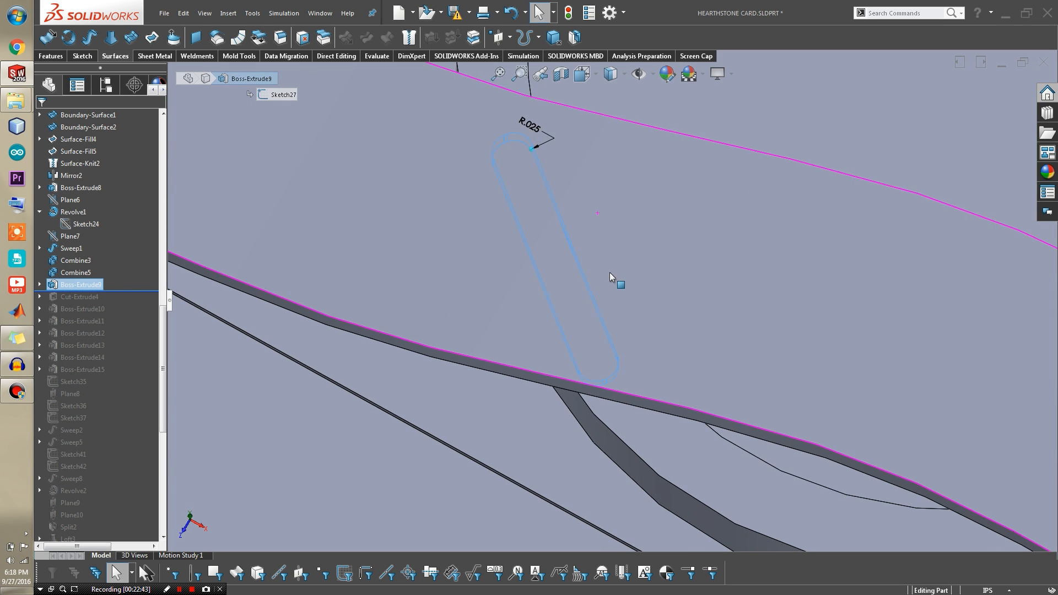
pyautogui.moveTo(579, 314); pyautogui.dragTo(588, 376, button='middle')
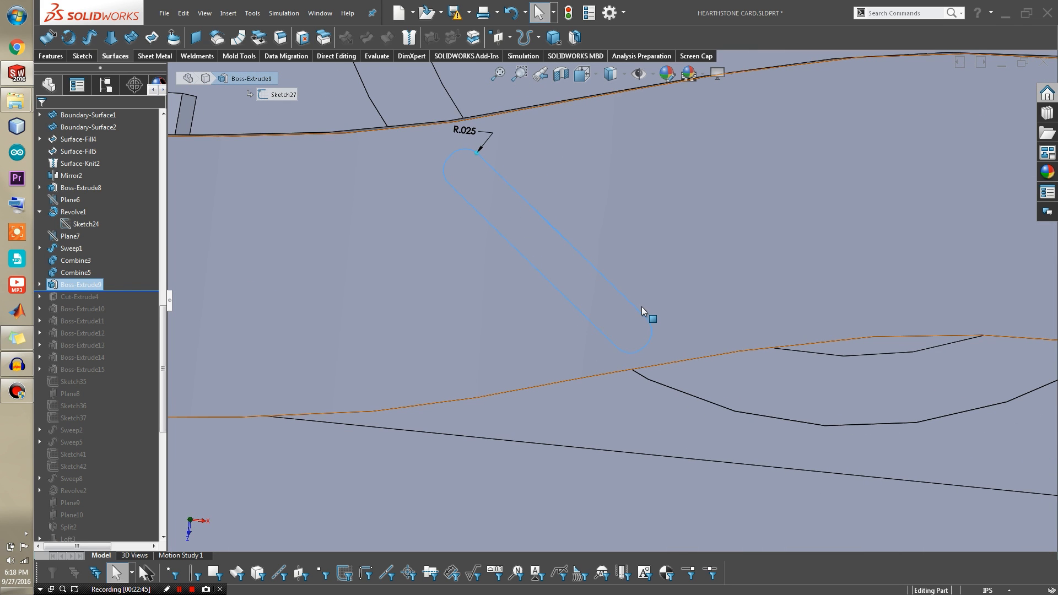
pyautogui.moveTo(640, 356); pyautogui.dragTo(656, 237, button='middle')
# Step: Roll the feature history forward past Cut-Extrude4 to bring in the spiral cut in the description box
pyautogui.moveTo(130, 290); pyautogui.dragTo(133, 300)
pyautogui.scroll(3, 634, 266)
pyautogui.moveTo(539, 285); pyautogui.dragTo(540, 442, button='middle')
pyautogui.scroll(6, 540, 442)
pyautogui.scroll(2, 633, 368)
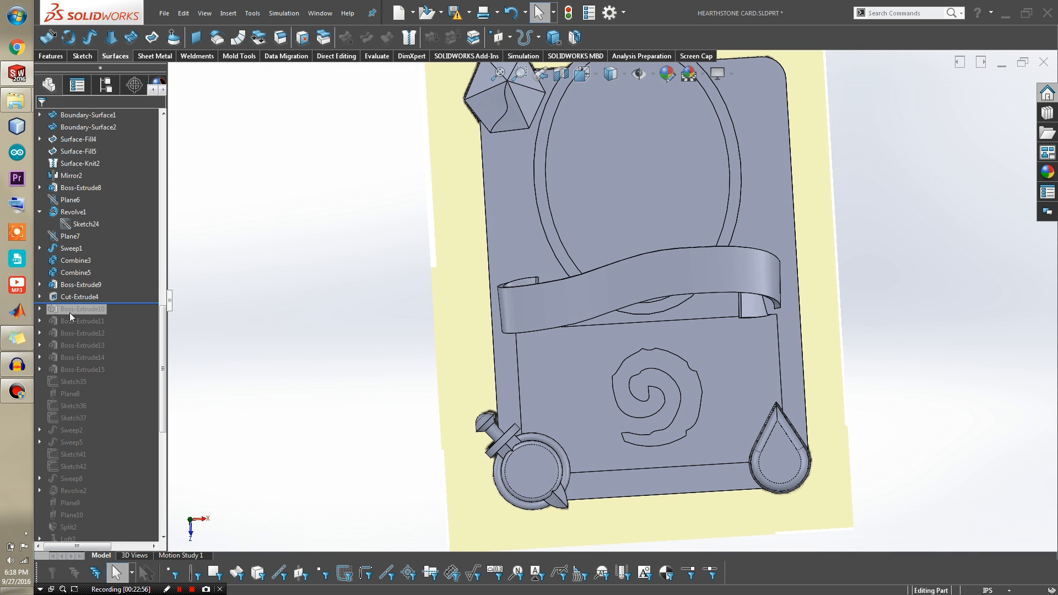
# Step: Highlight Sketch28 under Cut-Extrude4 and examine the layout of its dimensions around the card
pyautogui.click(40, 296)
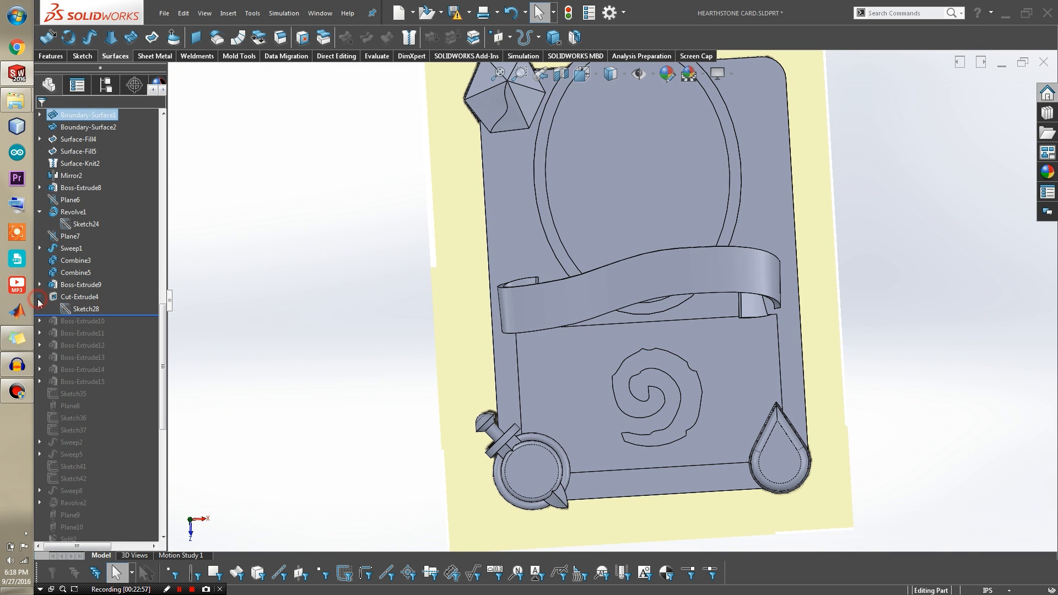
pyautogui.click(82, 309)
pyautogui.scroll(8, 485, 436)
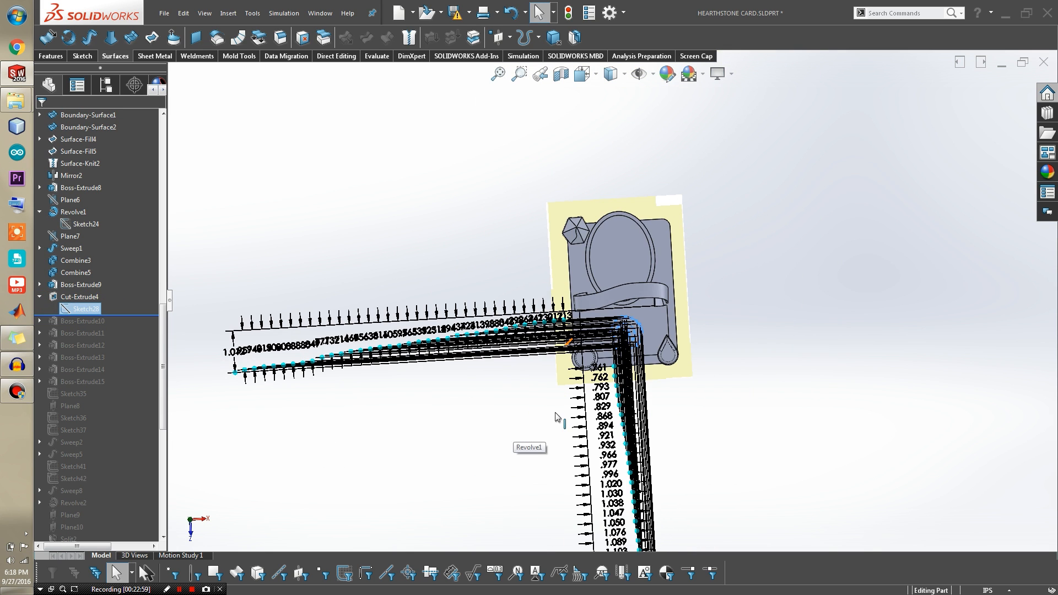
pyautogui.scroll(-8, 634, 276)
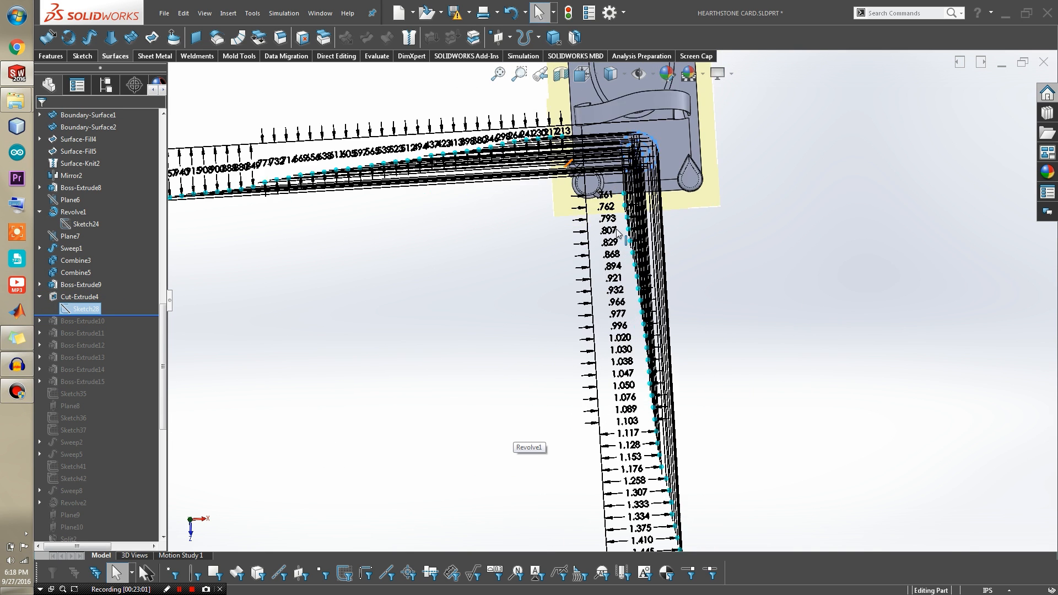
pyautogui.scroll(-5, 651, 168)
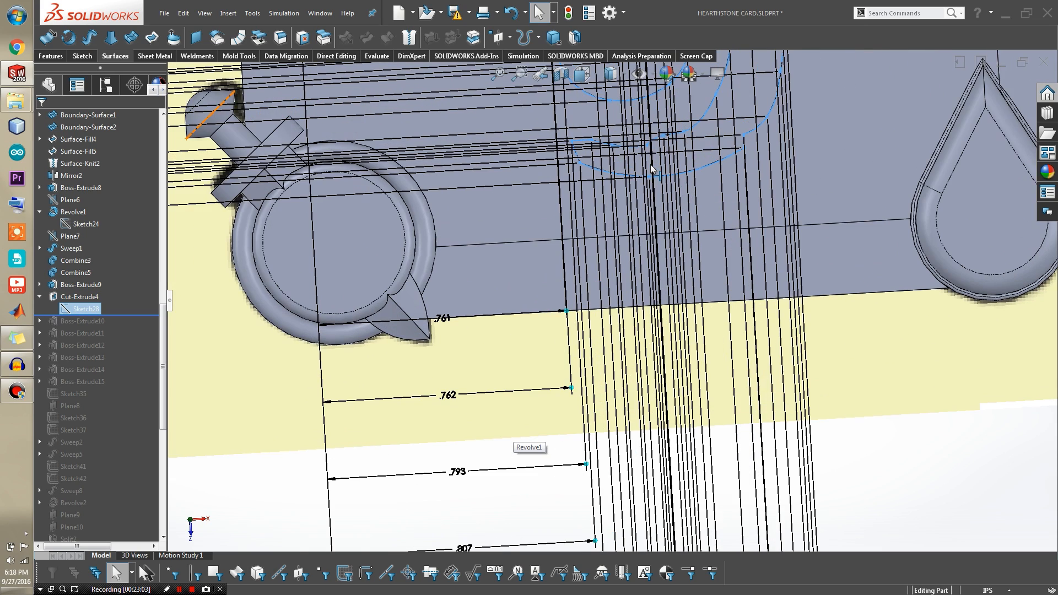
pyautogui.scroll(5, 650, 166)
pyautogui.scroll(-3, 576, 123)
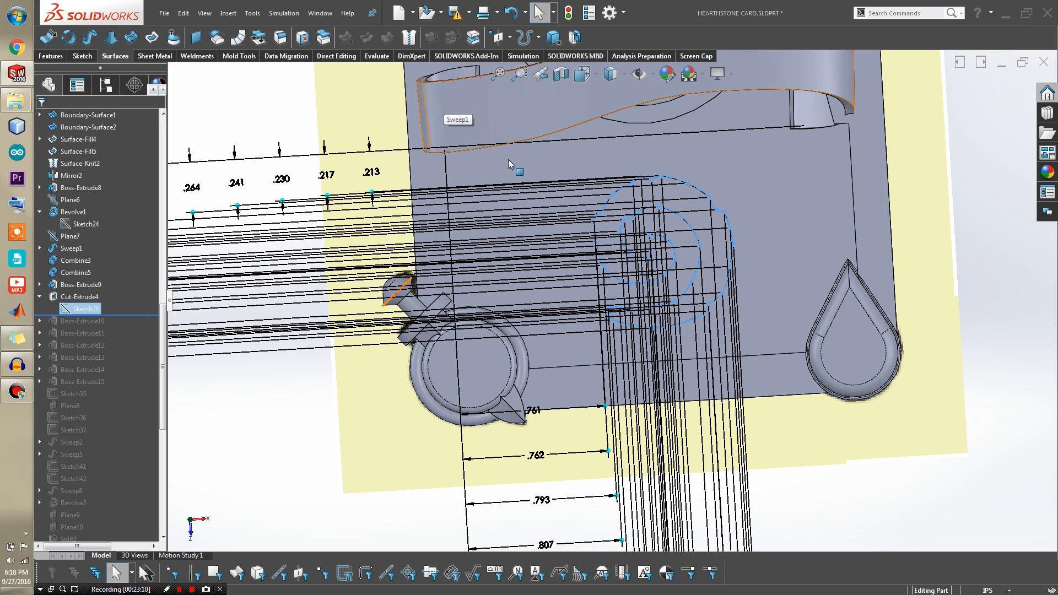
# Step: Examine Sketch28's spiral outline and the dimension lines crossing it up close
pyautogui.scroll(2, 653, 249)
pyautogui.moveTo(653, 249); pyautogui.dragTo(187, 289, button='middle')
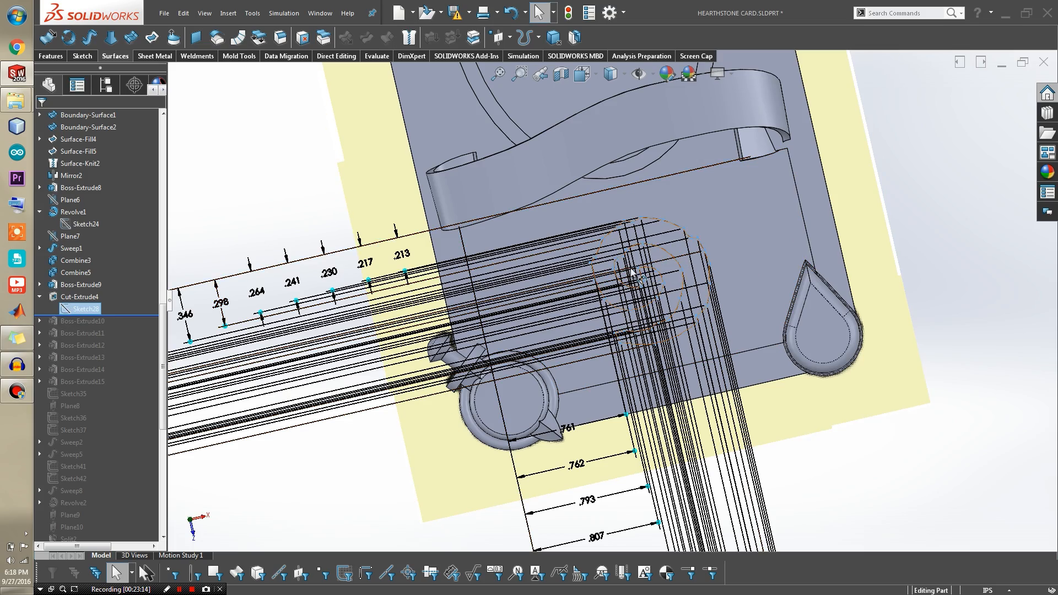
pyautogui.scroll(-3, 619, 295)
pyautogui.scroll(-2, 618, 291)
pyautogui.moveTo(619, 291); pyautogui.dragTo(602, 286, button='middle')
pyautogui.scroll(-1, 589, 257)
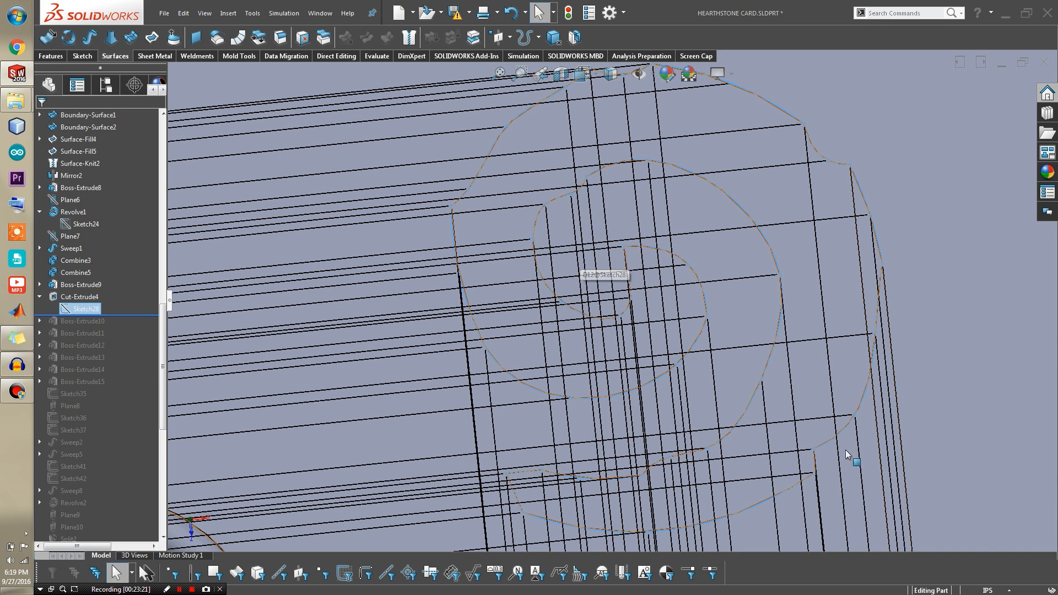
pyautogui.scroll(3, 663, 408)
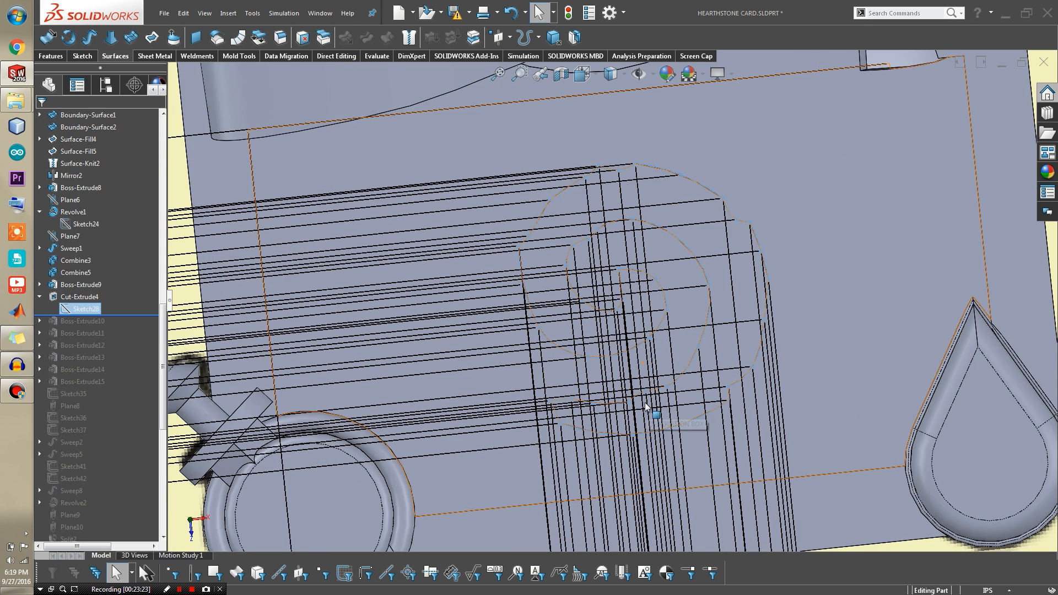
pyautogui.scroll(4, 591, 305)
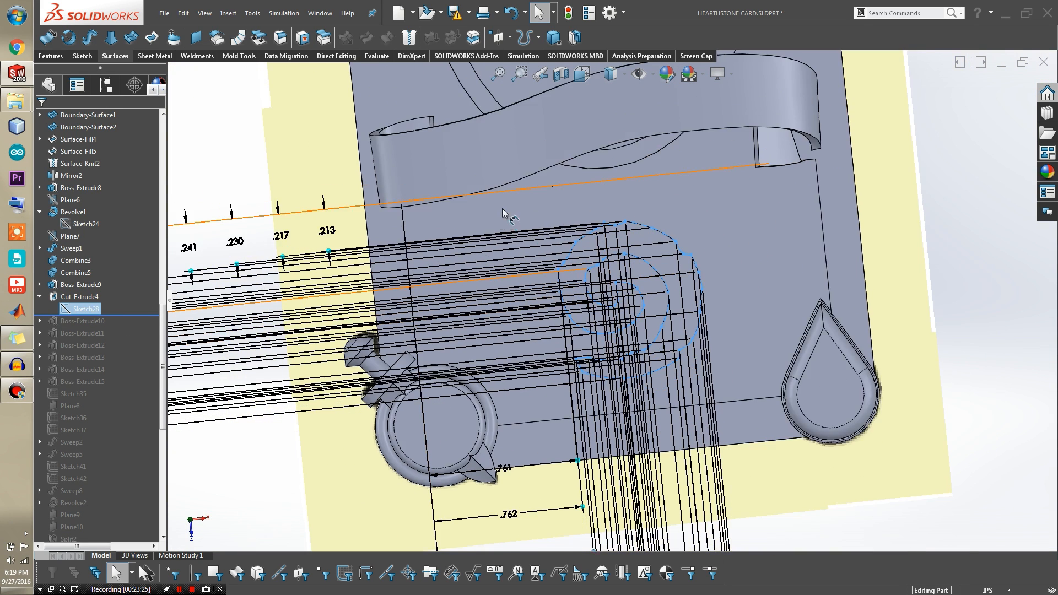
# Step: Hide the card's solid body to view the spiral in the artwork beneath, and show the body again
pyautogui.click(554, 165)
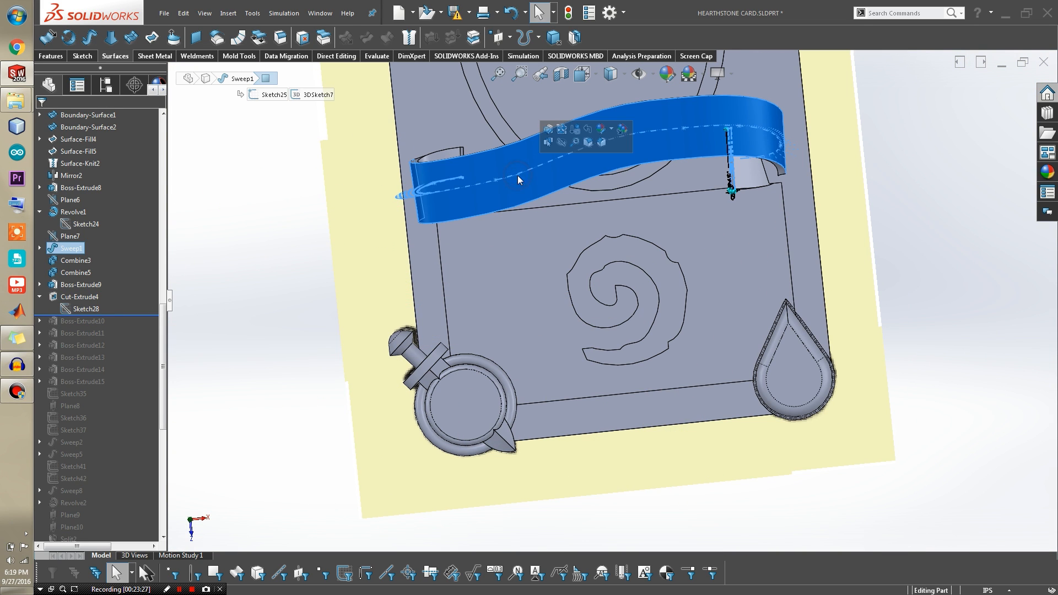
pyautogui.click(562, 144)
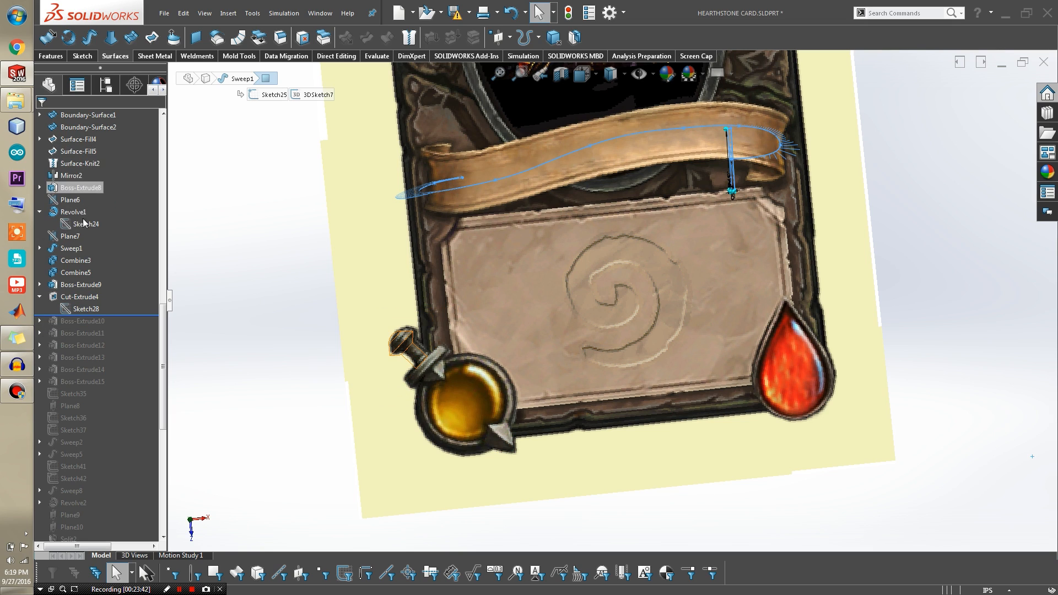
pyautogui.scroll(12, 82, 198)
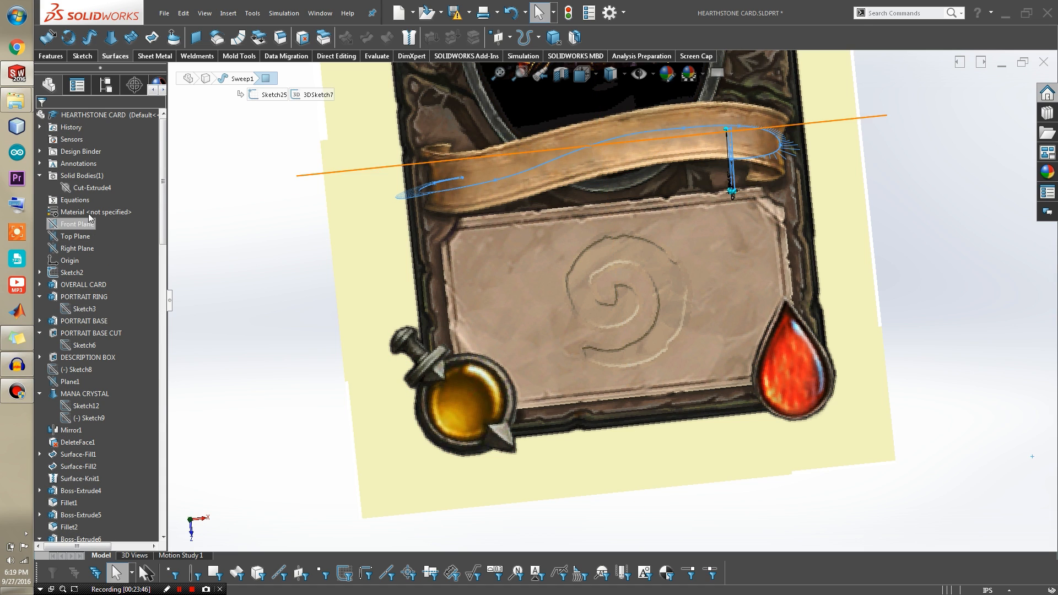
pyautogui.click(83, 188)
pyautogui.click(88, 174)
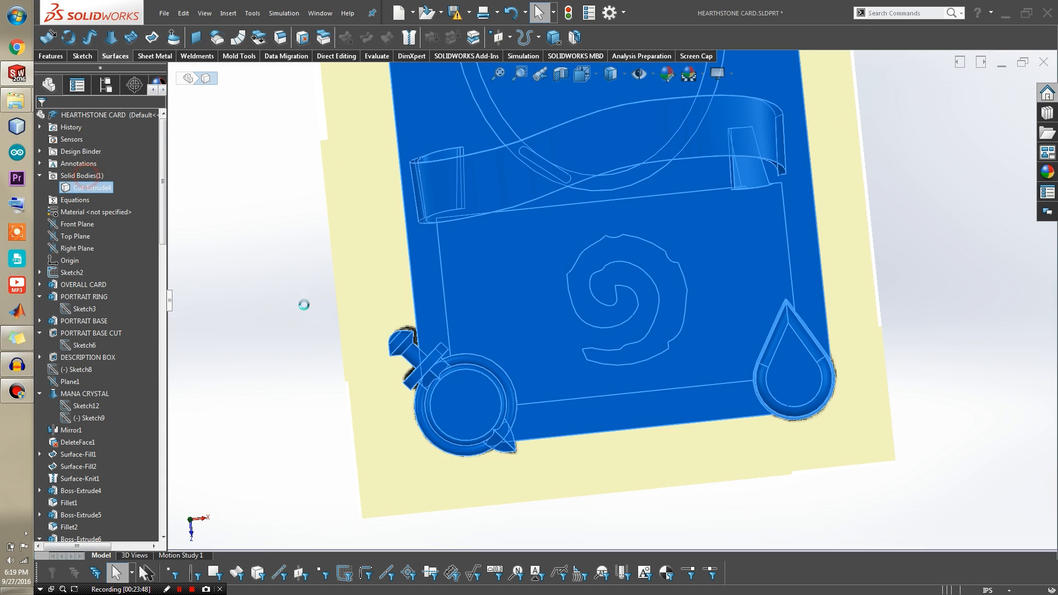
pyautogui.click(283, 323)
pyautogui.scroll(-5, 689, 327)
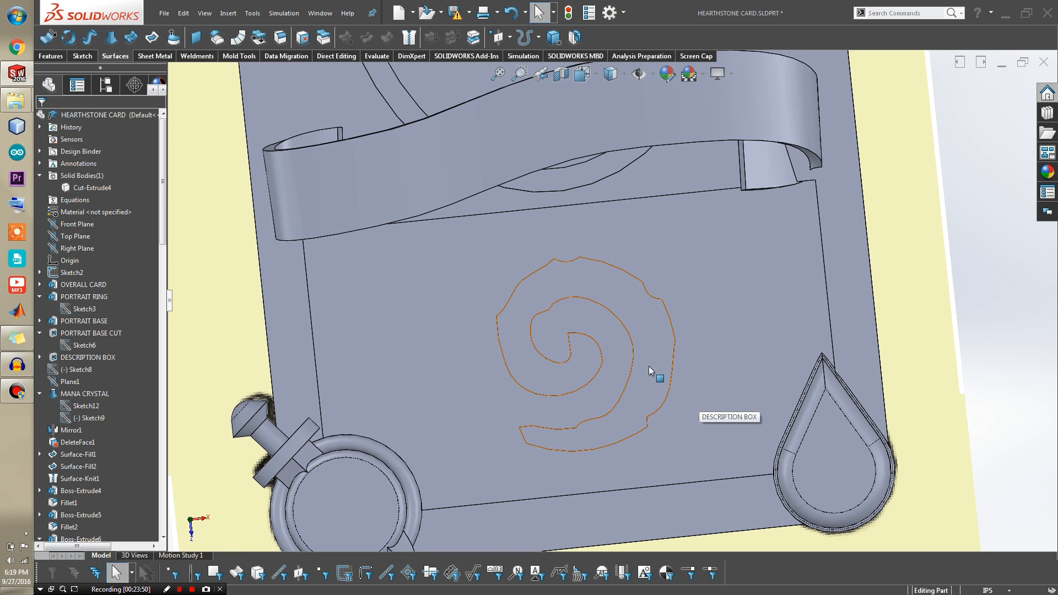
# Step: Locate the spiral cut in the feature history, roll forward past Boss-Extrude10, and select that extrusion
pyautogui.click(619, 287)
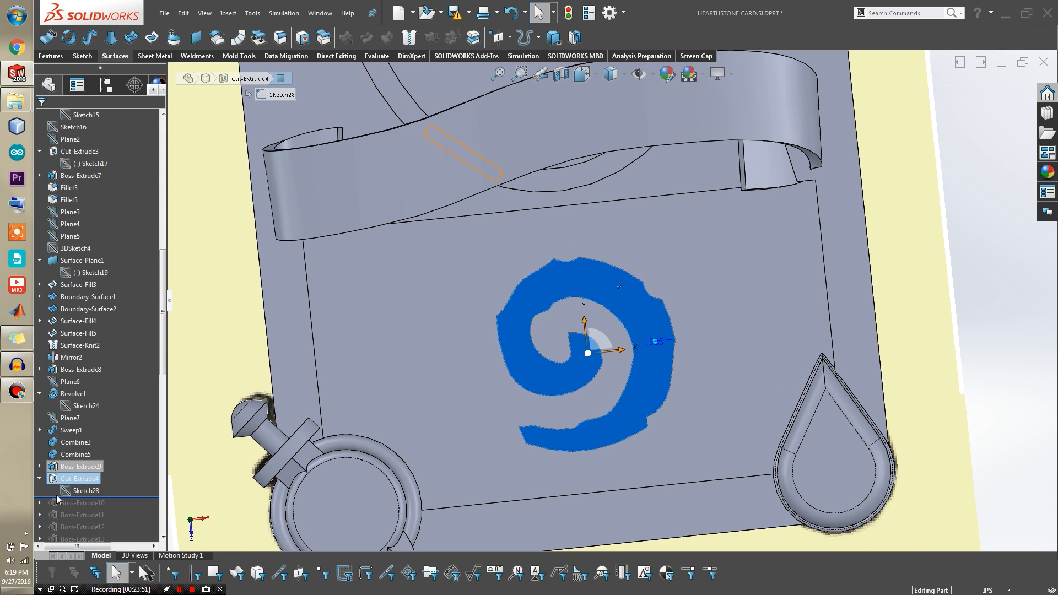
pyautogui.scroll(-3, 75, 461)
pyautogui.moveTo(111, 448); pyautogui.dragTo(112, 460)
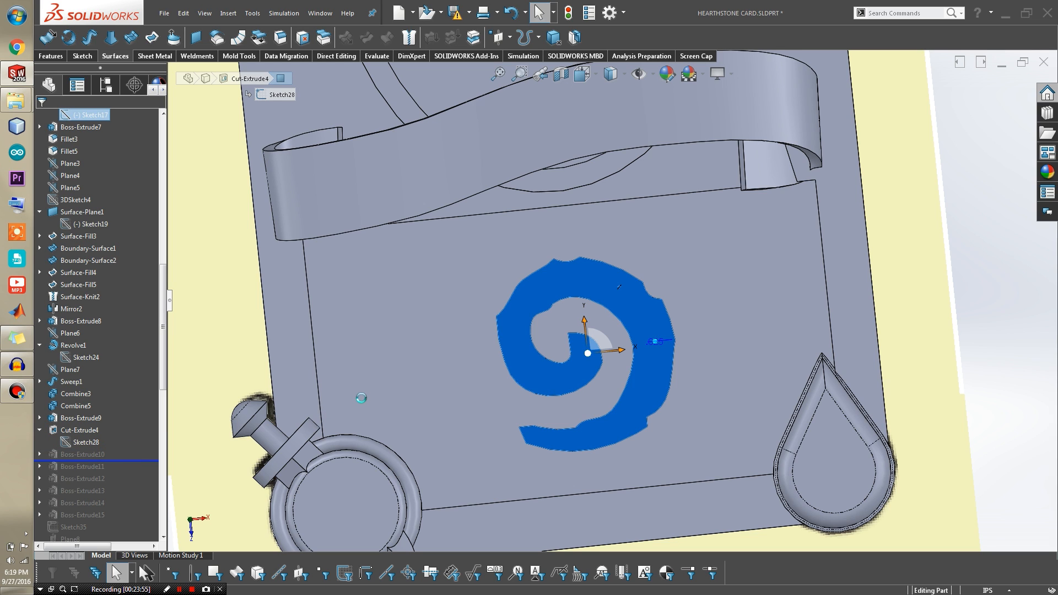
pyautogui.press('f')
pyautogui.click(88, 454)
# Step: Examine the Boss-Extrude10 support beneath the banner from above, at an angle and from the side
pyautogui.scroll(-8, 625, 249)
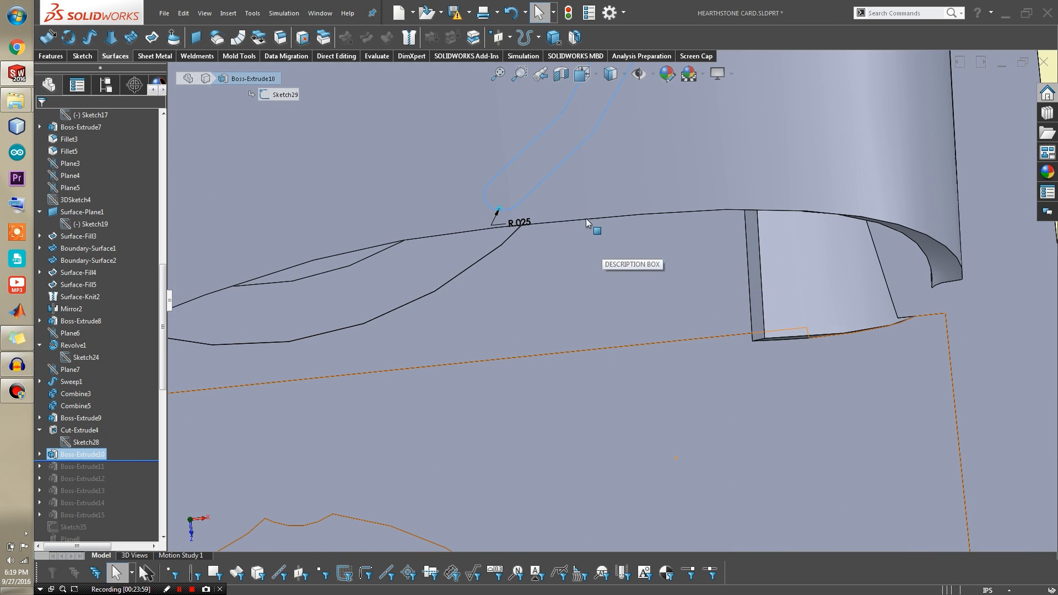
pyautogui.moveTo(564, 166)
pyautogui.mouseDown(button='middle')
pyautogui.moveTo(557, 250)
pyautogui.moveTo(516, 283)
pyautogui.mouseUp(button='middle')
pyautogui.moveTo(699, 151)
pyautogui.mouseDown(button='middle')
pyautogui.moveTo(652, 184)
pyautogui.moveTo(637, 179)
pyautogui.mouseUp(button='middle')
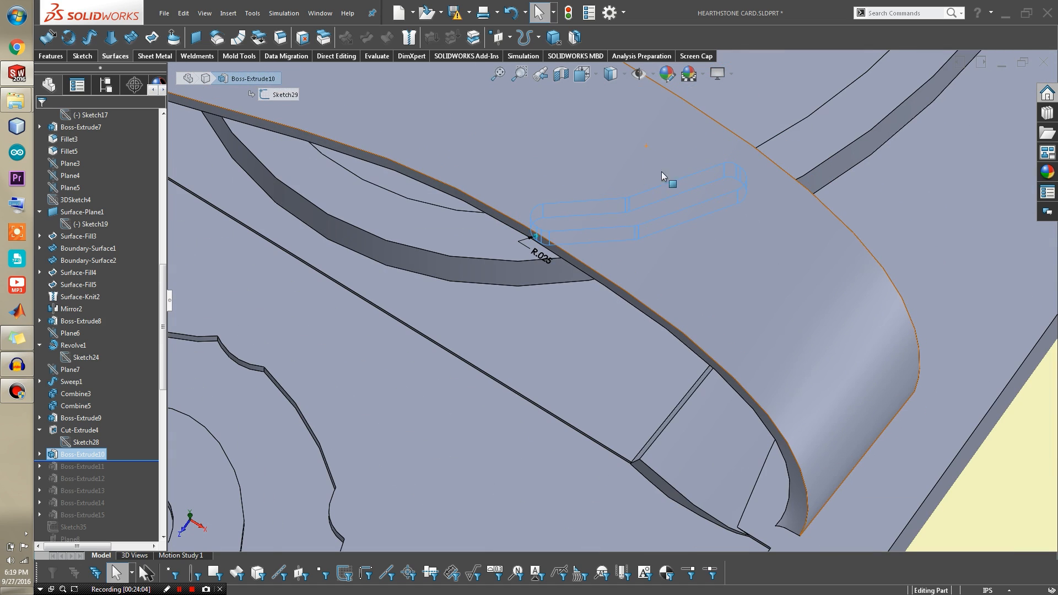
pyautogui.moveTo(586, 245); pyautogui.dragTo(629, 192, button='middle')
pyautogui.scroll(3, 524, 302)
pyautogui.moveTo(460, 298); pyautogui.dragTo(451, 170, button='middle')
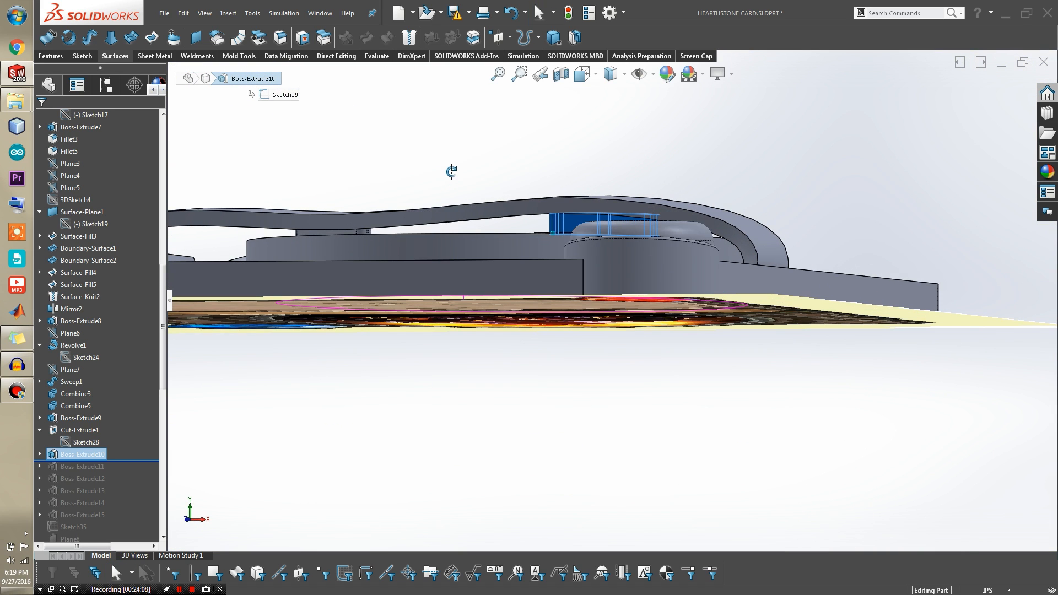
pyautogui.scroll(-3, 345, 233)
pyautogui.click(364, 239)
# Step: Highlight the spiral cut's face and the Boss-Extrude10 support's face under the banner in an angled view
pyautogui.moveTo(364, 239); pyautogui.dragTo(401, 396, button='middle')
pyautogui.scroll(5, 401, 395)
pyautogui.click(606, 370)
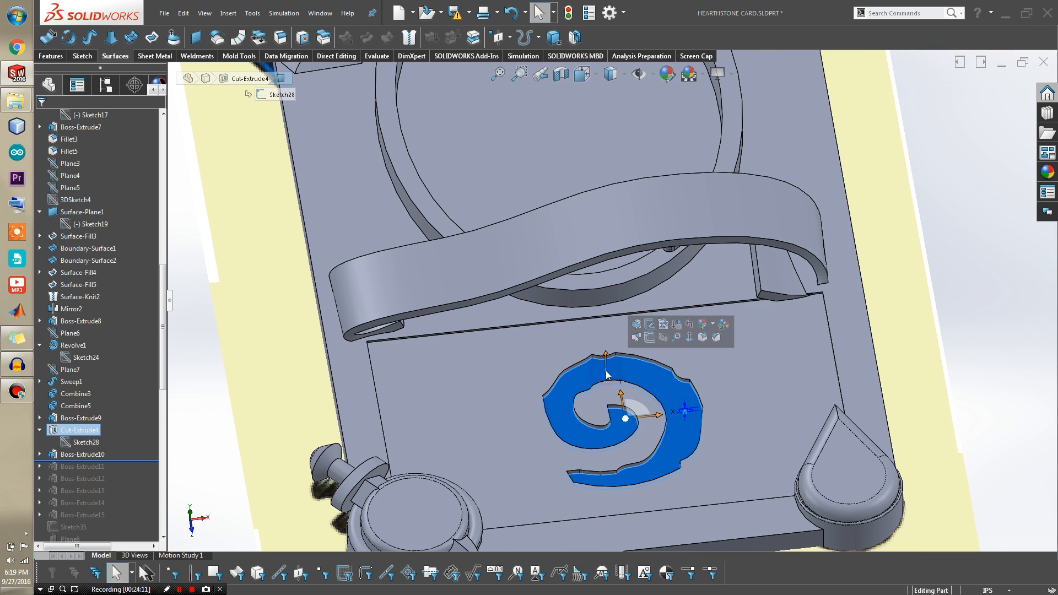
pyautogui.scroll(-4, 659, 296)
pyautogui.click(669, 228)
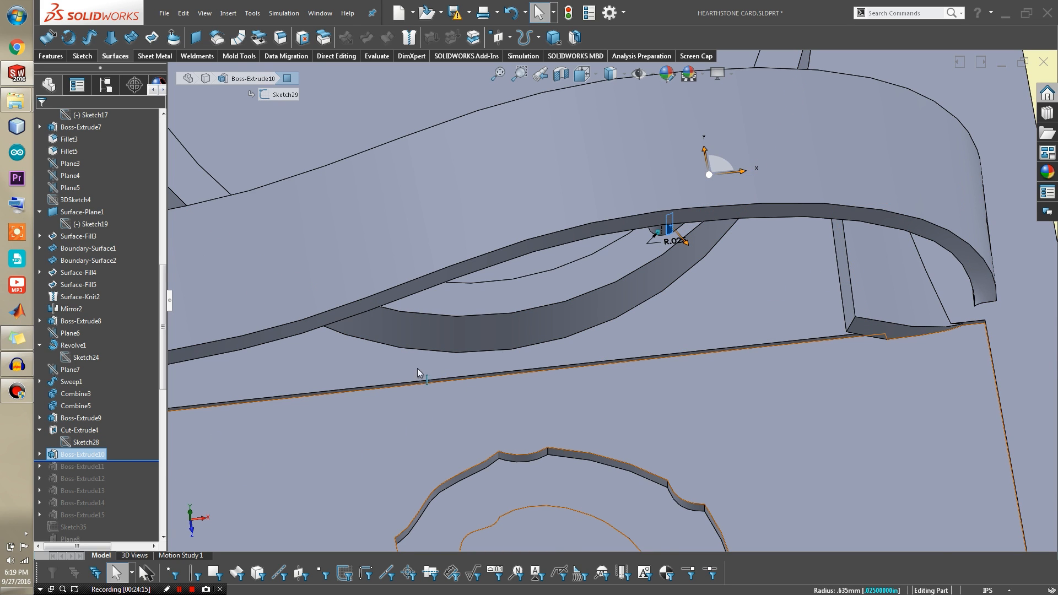
# Step: Roll the feature history forward past Boss-Extrude11 to bring in the raised "Saber" lettering, viewing the whole card from above
pyautogui.press('f')
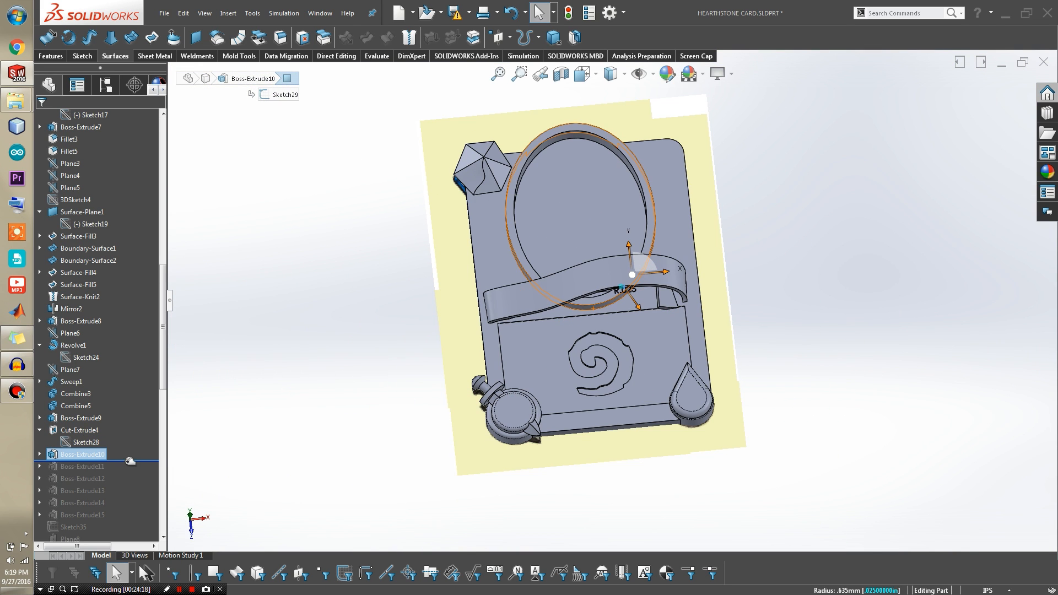
pyautogui.moveTo(128, 466); pyautogui.dragTo(128, 472)
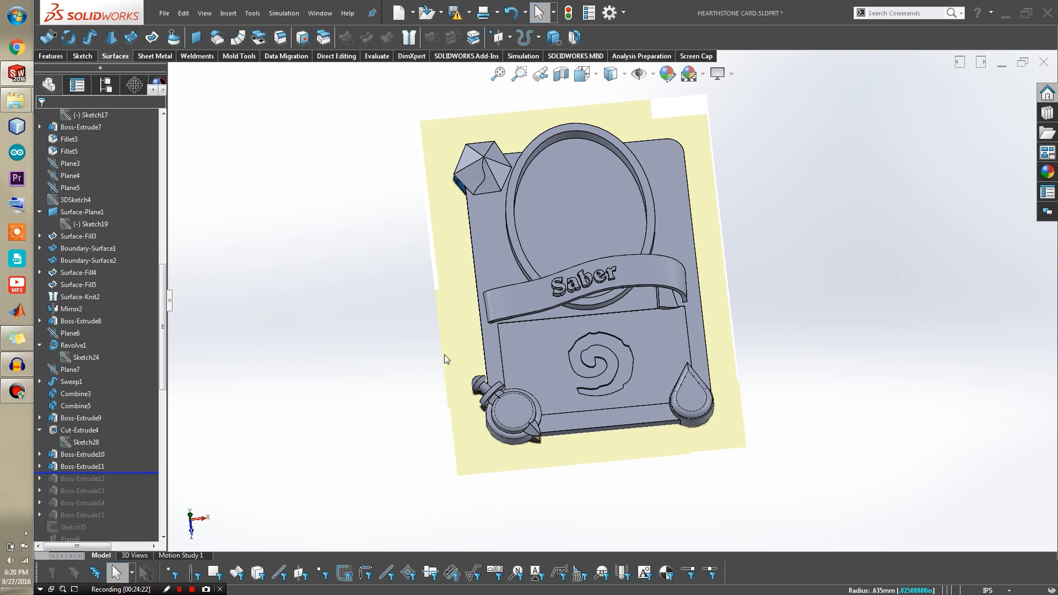
pyautogui.moveTo(519, 311); pyautogui.dragTo(536, 406, button='middle')
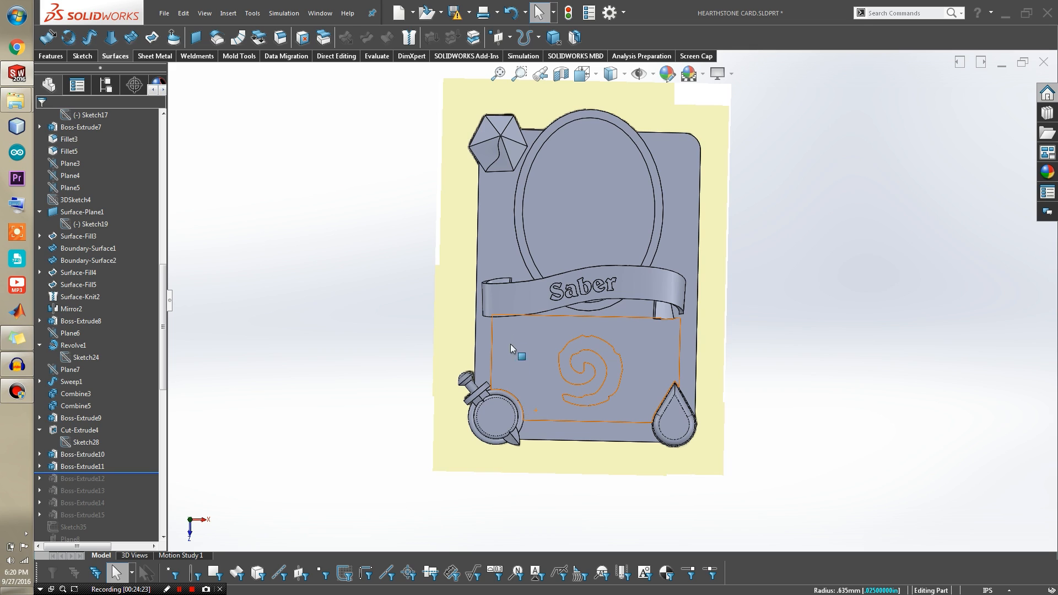
# Step: Hide the solid body of Boss-Extrude11 to view the card artwork beneath the lettering, and show the body again
pyautogui.click(91, 466)
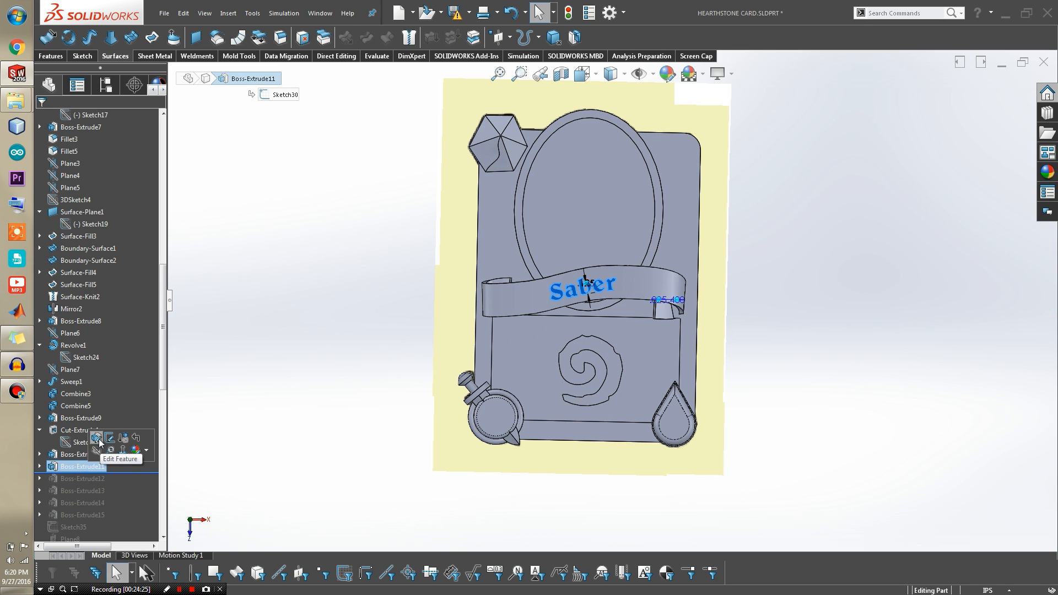
pyautogui.click(100, 453)
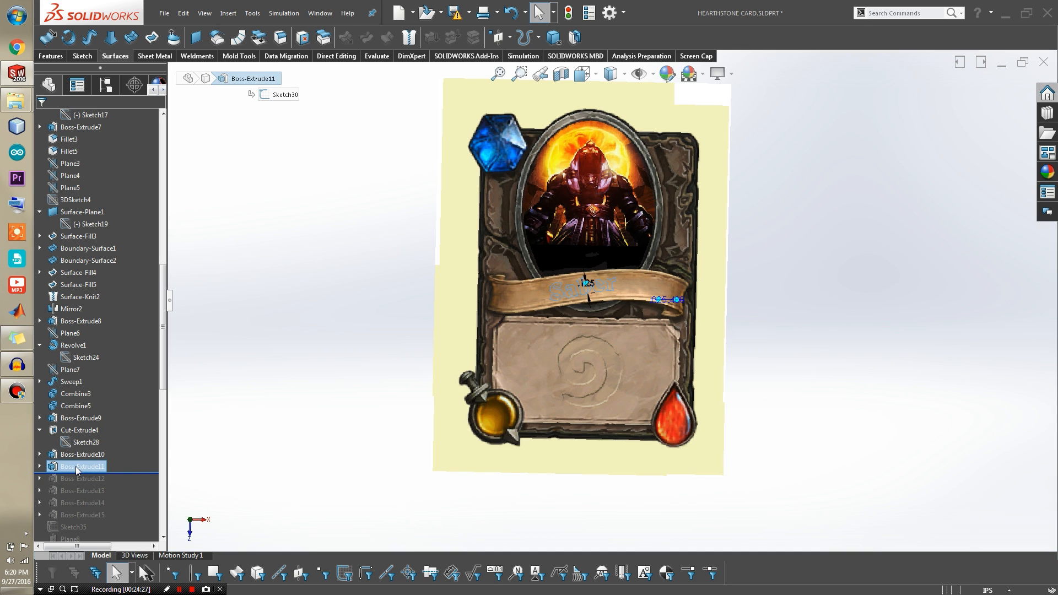
pyautogui.click(98, 455)
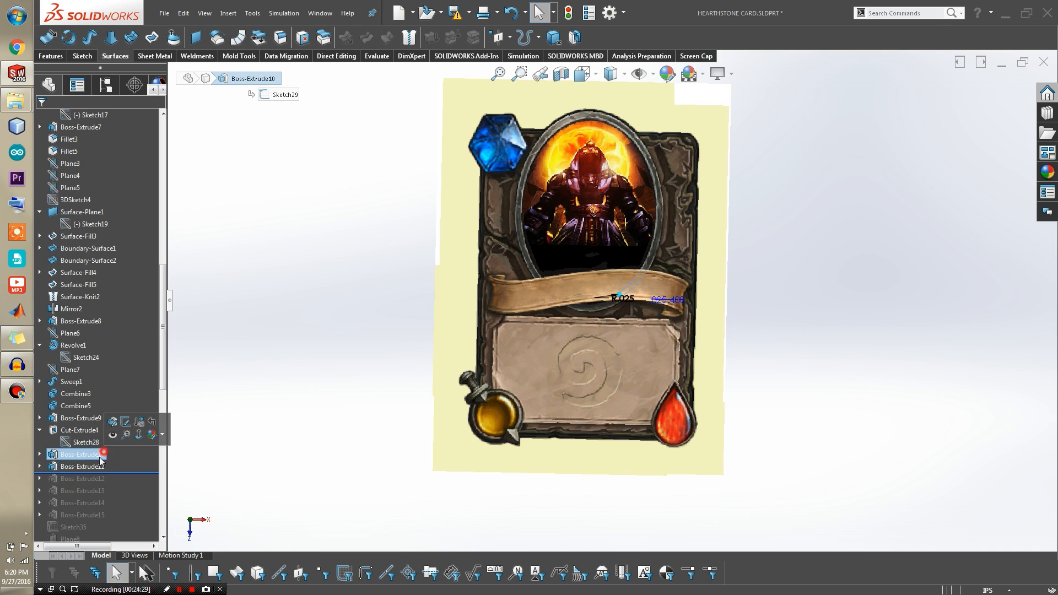
pyautogui.hotkey('ctrl', 'z')
pyautogui.click(267, 420)
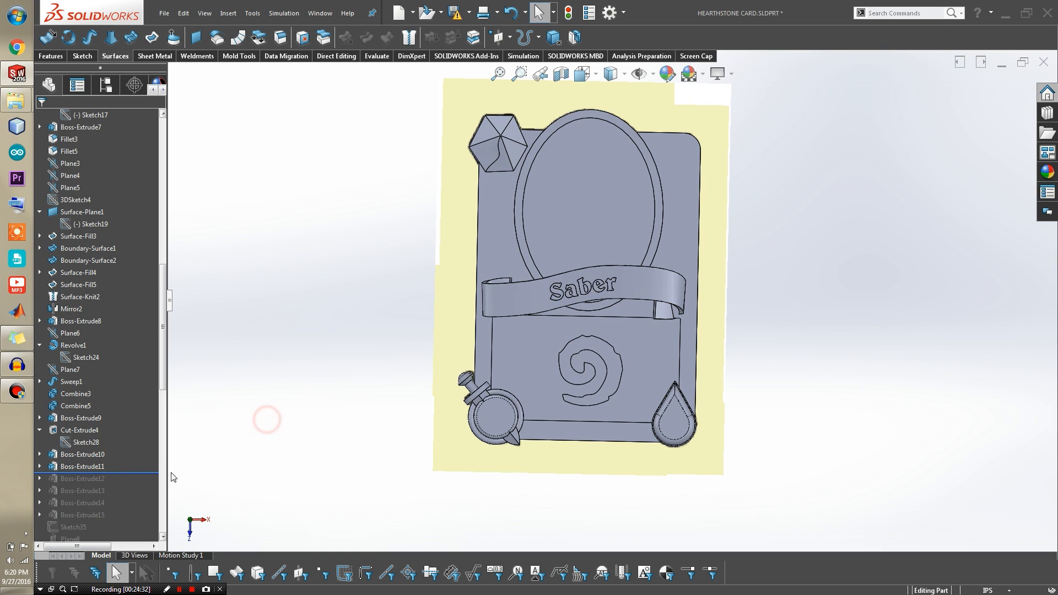
# Step: Expand Boss-Extrude11 in the feature history and open its Sketch30 with the "Saber" text for editing
pyautogui.click(39, 466)
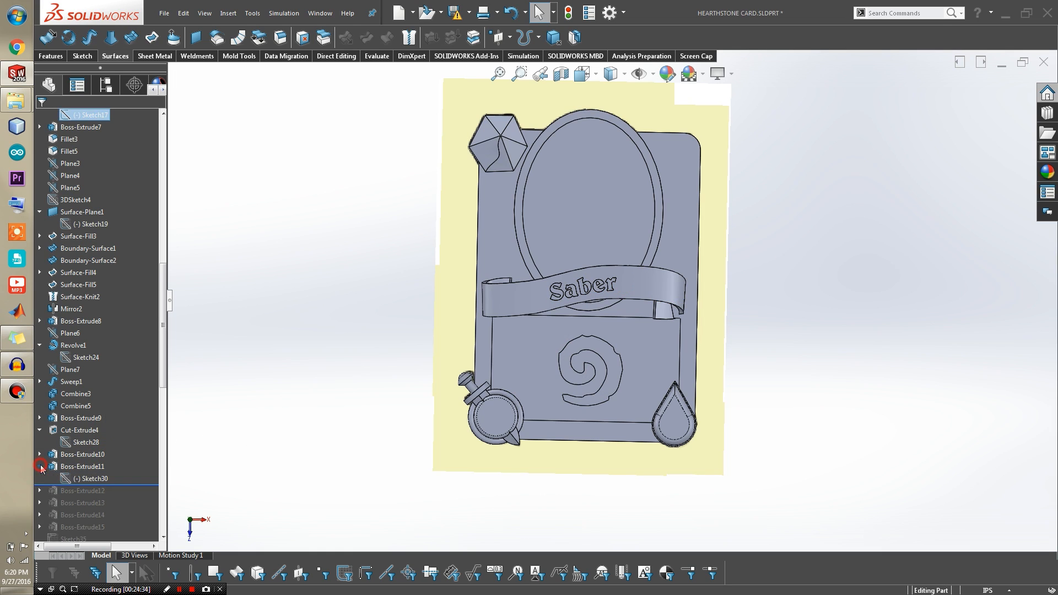
pyautogui.click(82, 478)
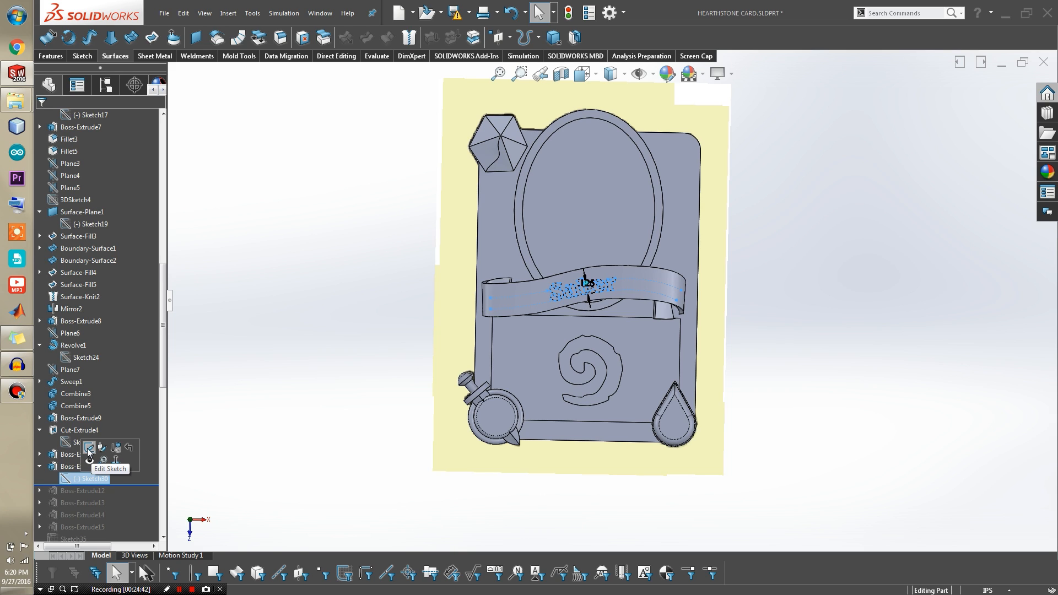
pyautogui.click(88, 450)
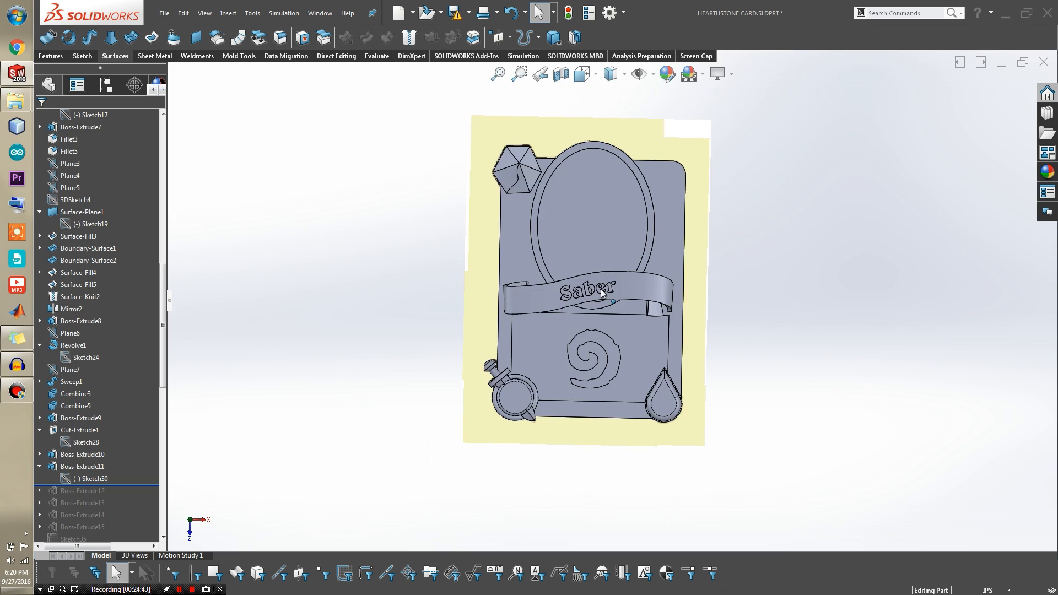
pyautogui.scroll(-5, 600, 289)
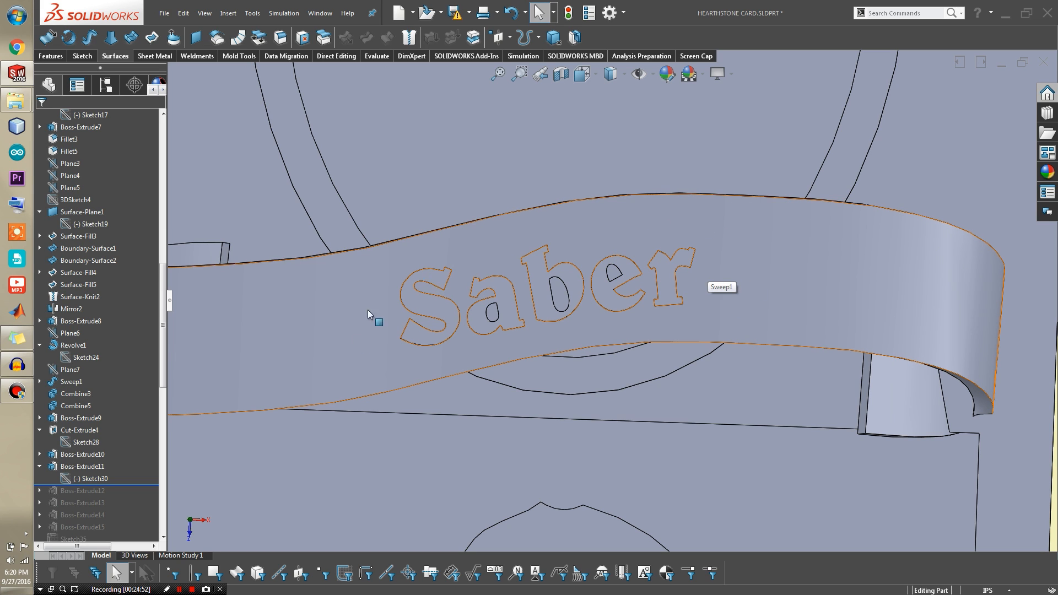
pyautogui.click(91, 478)
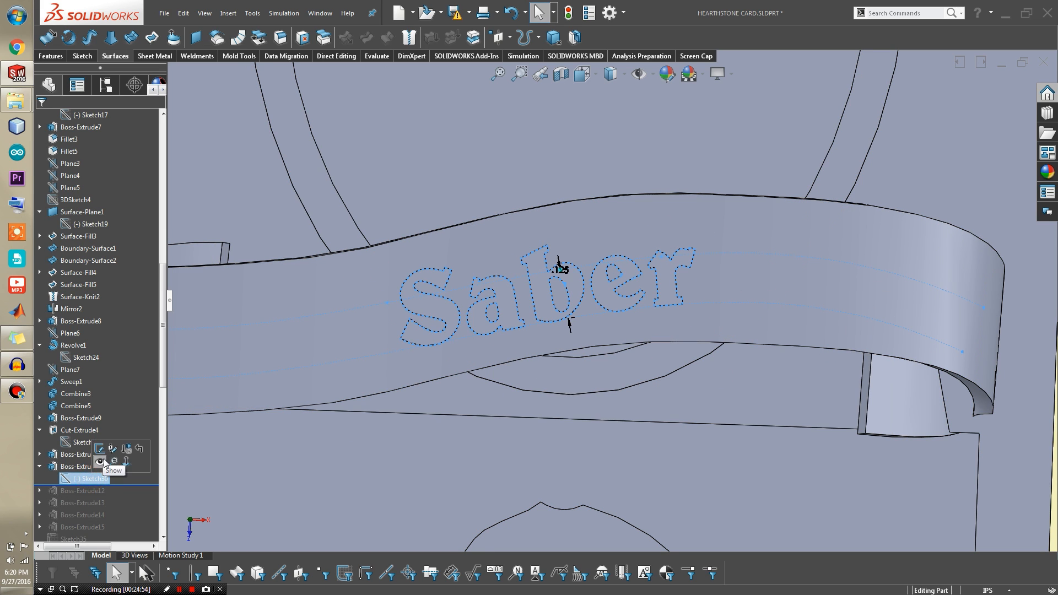
pyautogui.click(101, 449)
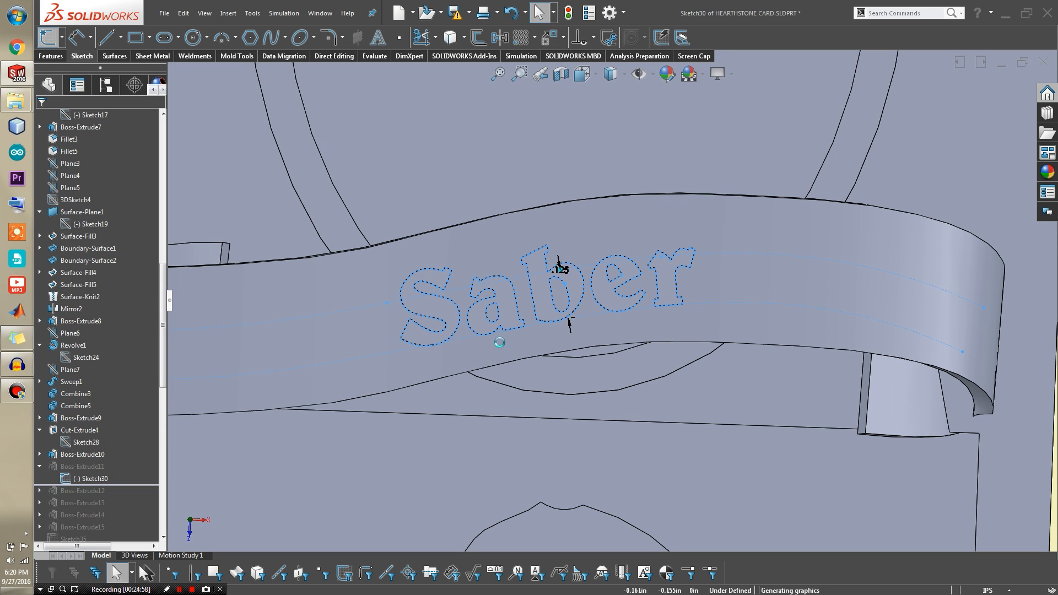
# Step: Inspect the "Saber" sketch text settings and the spline the text follows, then exit the sketch without changes
pyautogui.scroll(3, 508, 234)
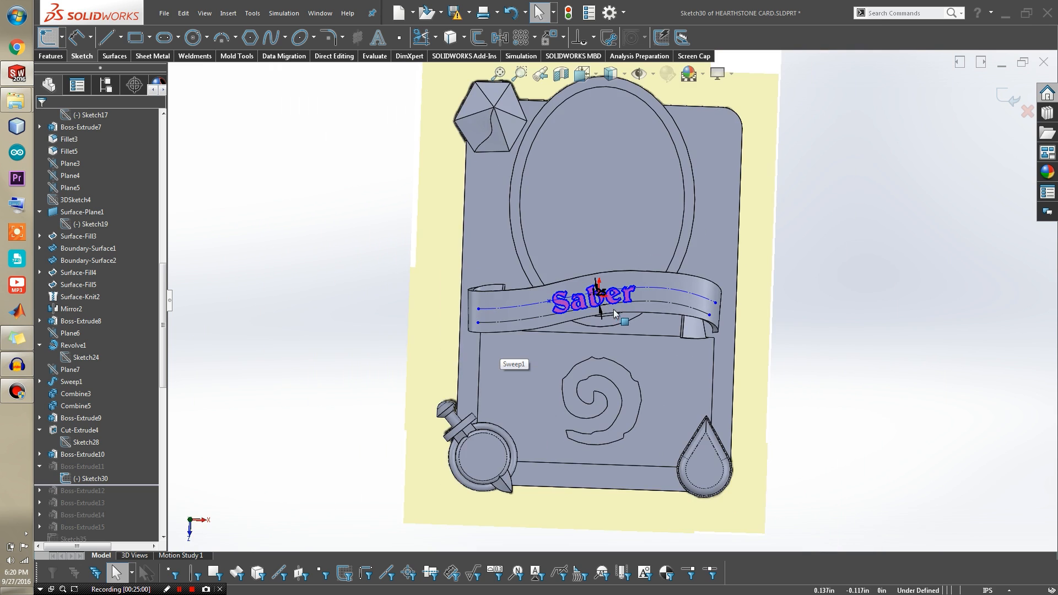
pyautogui.scroll(-5, 604, 265)
pyautogui.scroll(1, 545, 290)
pyautogui.scroll(2, 544, 290)
pyautogui.scroll(-3, 593, 314)
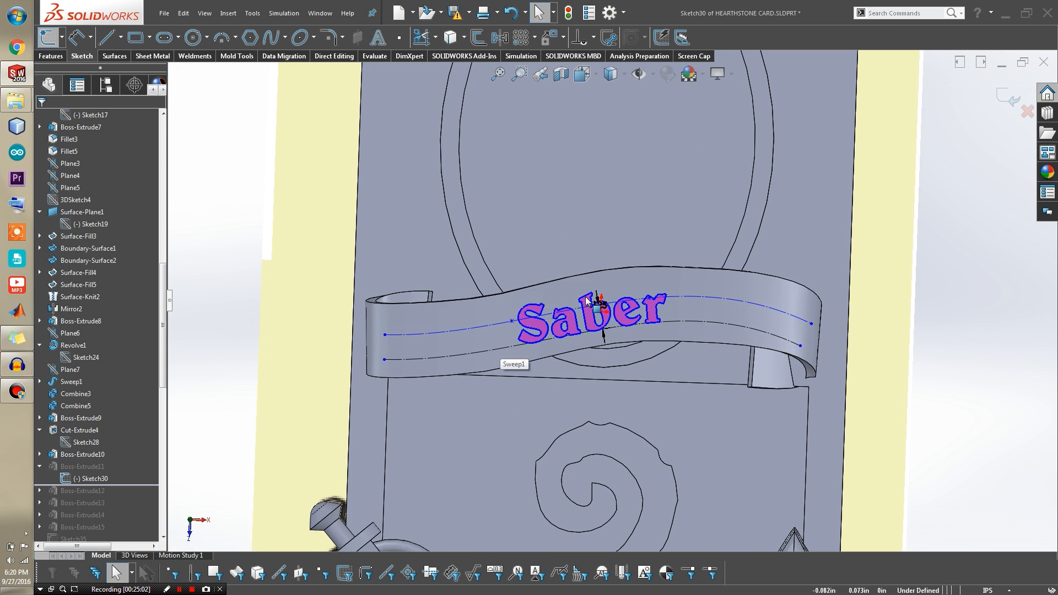
pyautogui.press('Escape')
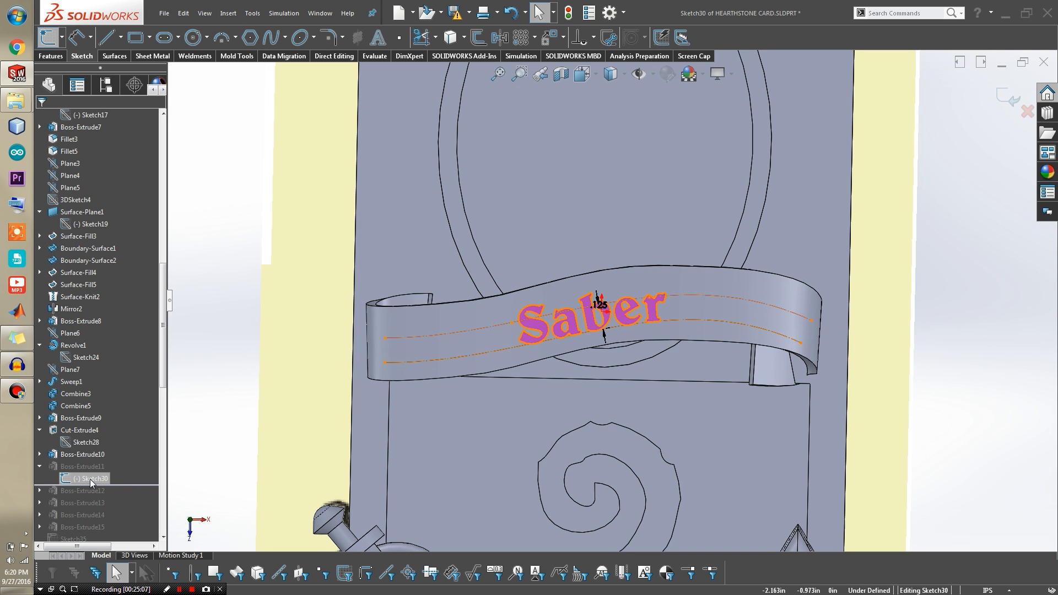
pyautogui.click(541, 339)
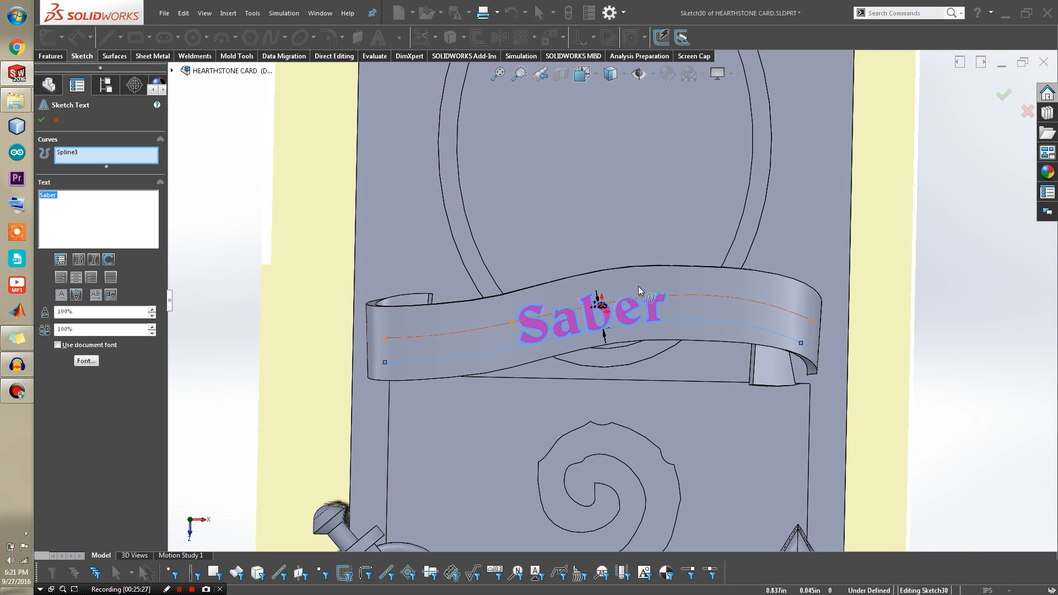
pyautogui.click(43, 119)
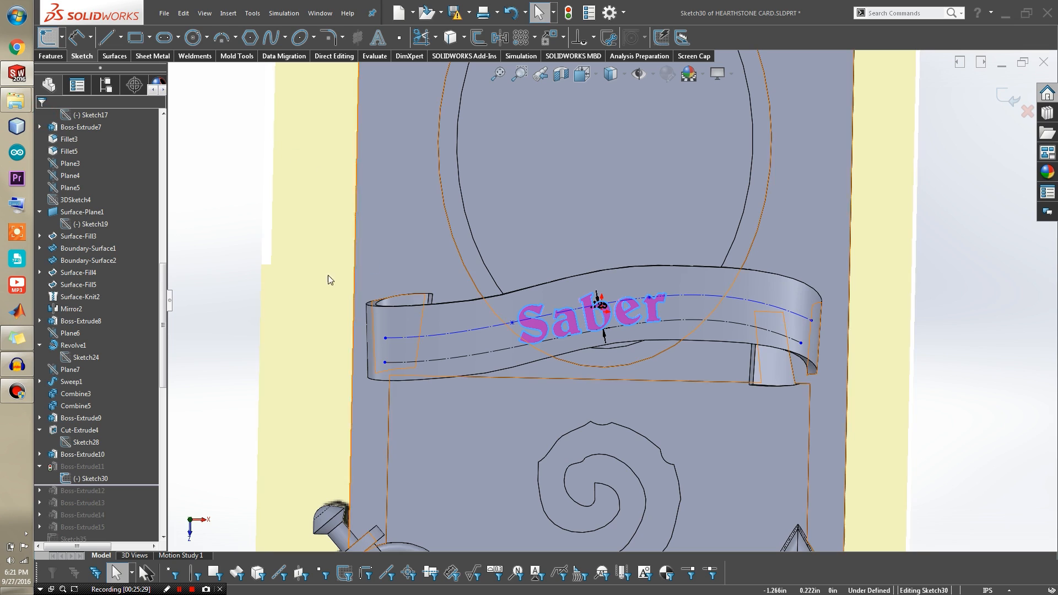
pyautogui.click(94, 479)
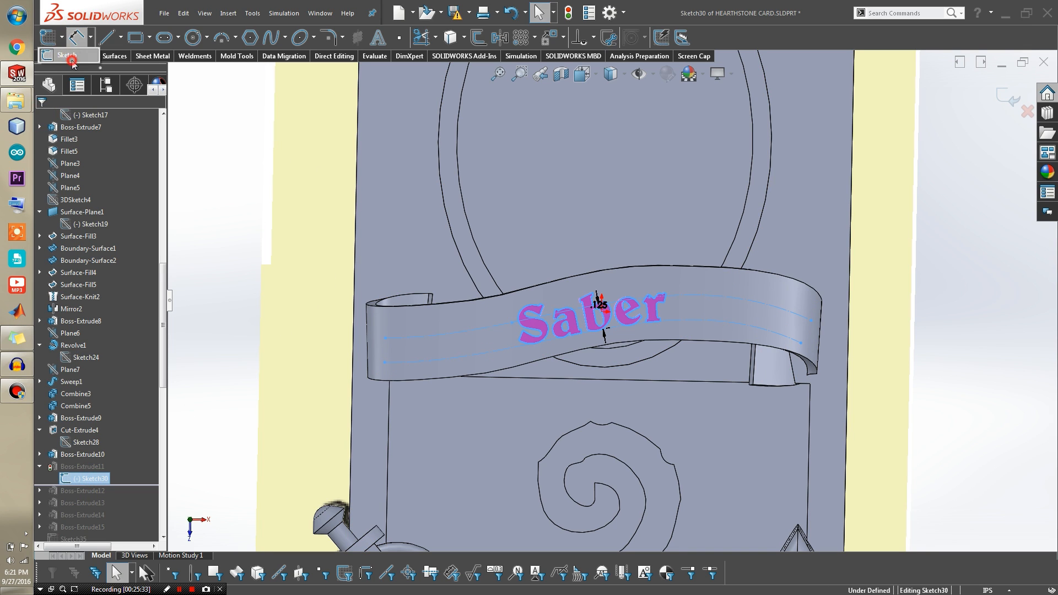
pyautogui.click(48, 38)
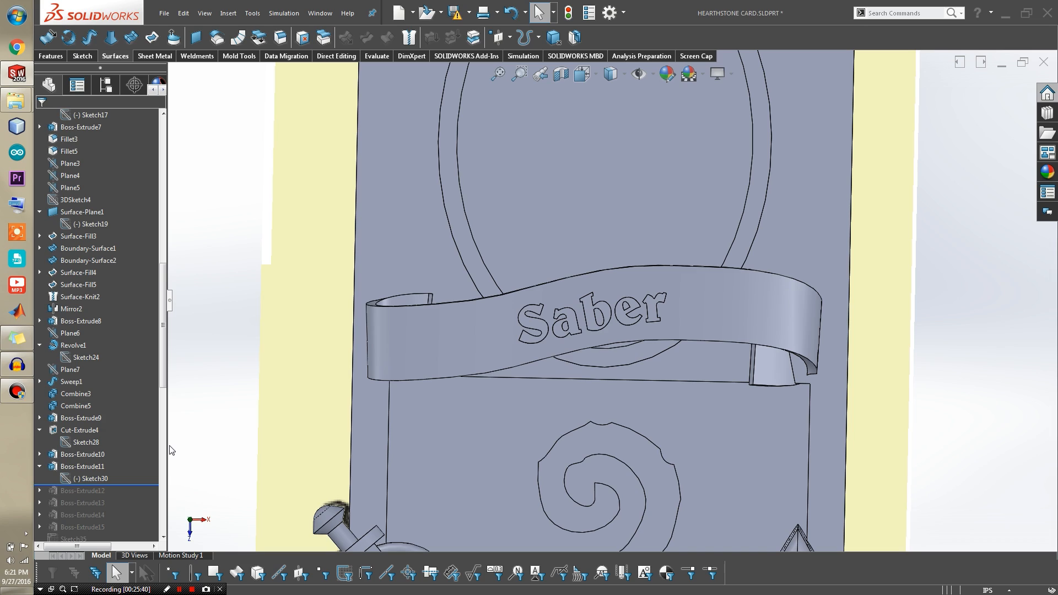
# Step: Examine the extruded "Saber" lettering on the banner at an angle and highlight the upper face of the letter S
pyautogui.scroll(-6, 530, 333)
pyautogui.moveTo(777, 216); pyautogui.dragTo(791, 194, button='middle')
pyautogui.scroll(3, 357, 407)
pyautogui.scroll(4, 500, 347)
pyautogui.moveTo(624, 292); pyautogui.dragTo(640, 260, button='middle')
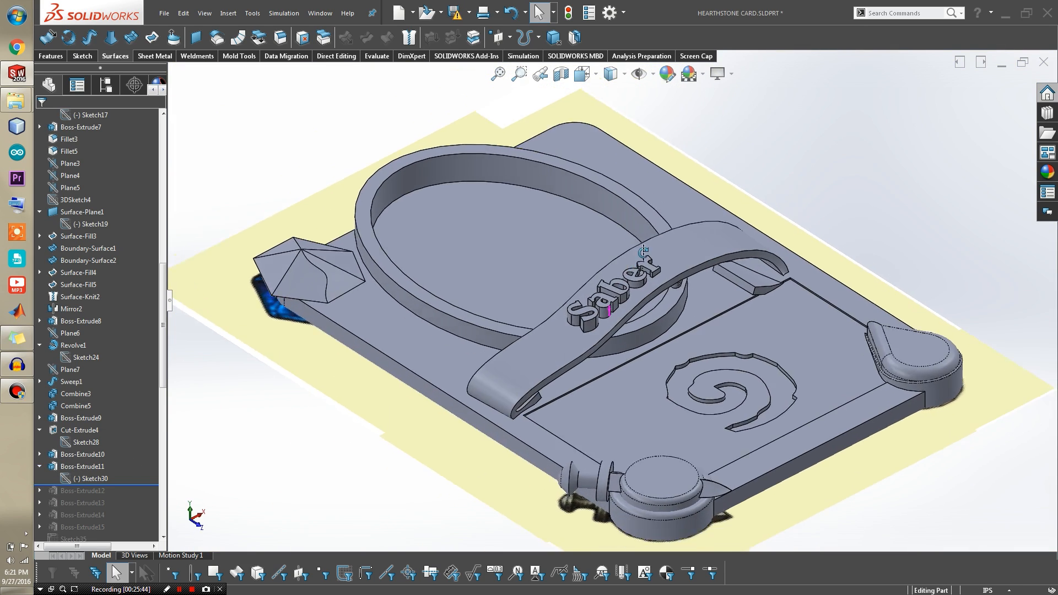
pyautogui.scroll(-3, 613, 263)
pyautogui.click(526, 323)
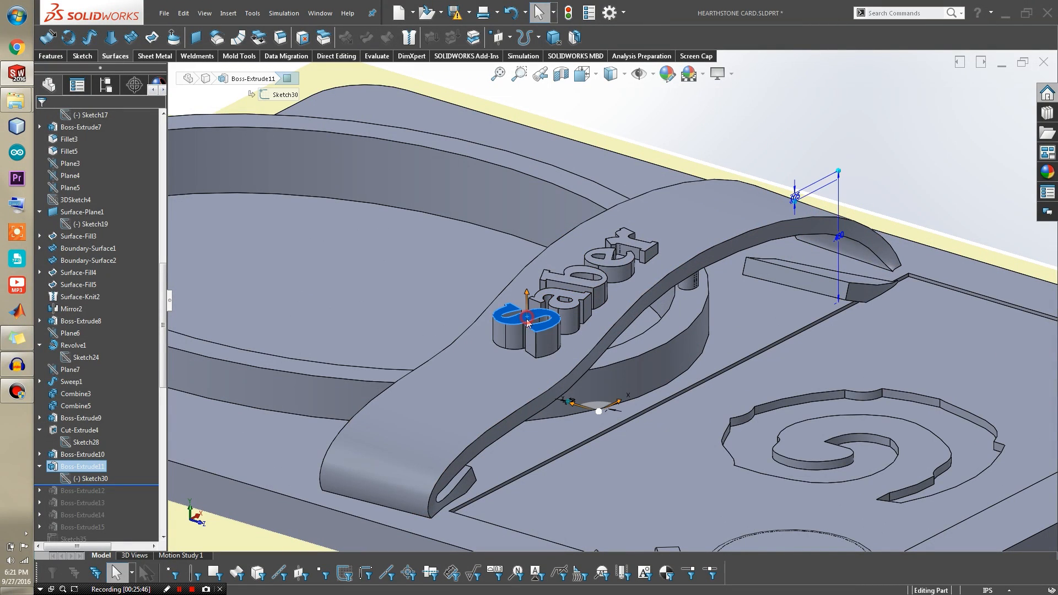
# Step: Check the sketch plane assigned to the "Saber" text sketch and keep it on the Top Plane
pyautogui.click(82, 478)
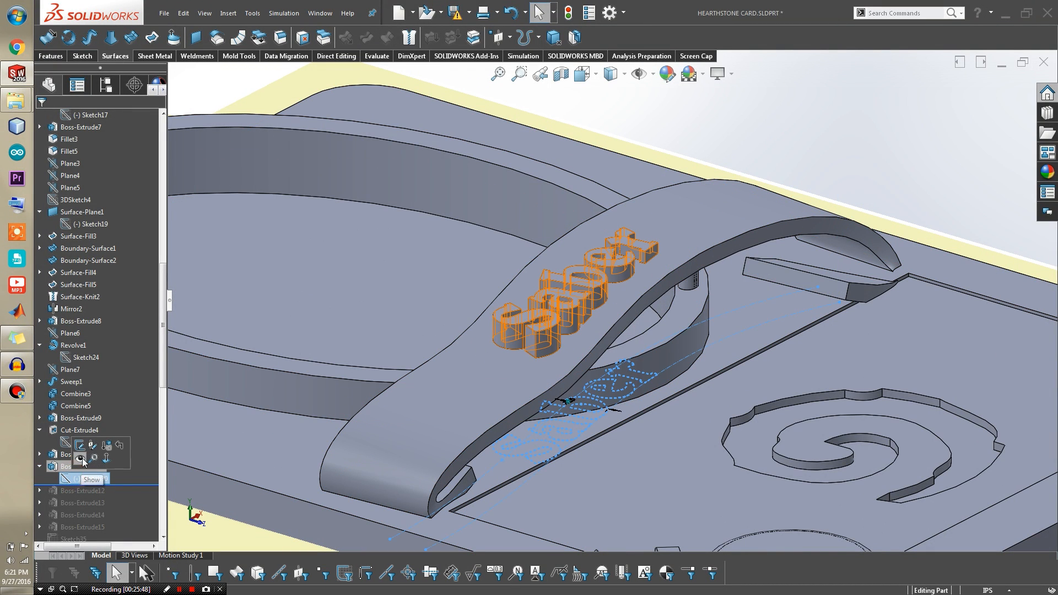
pyautogui.click(81, 263)
pyautogui.click(38, 121)
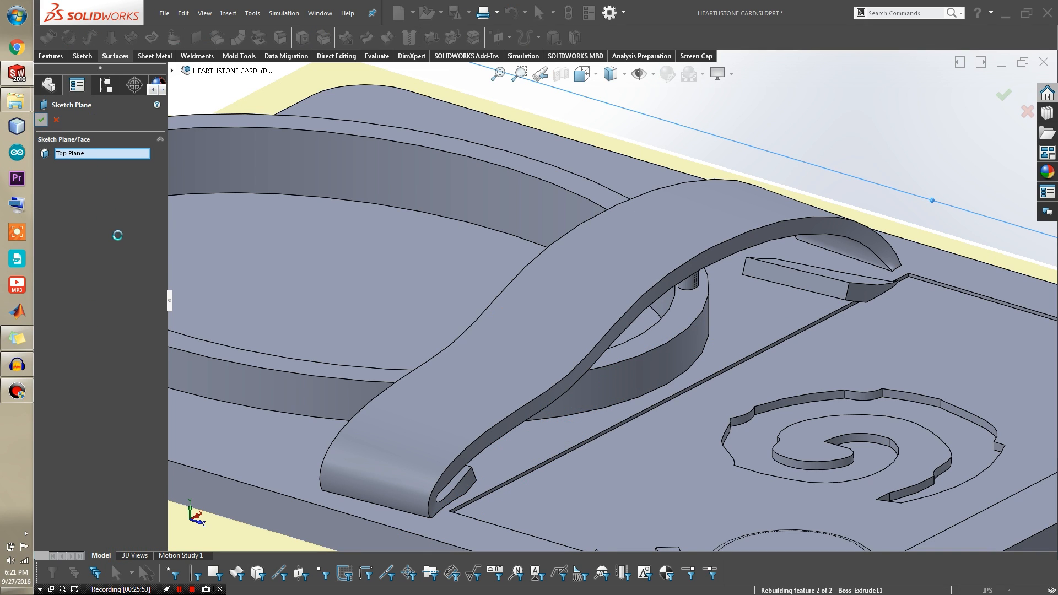
# Step: Compare the raised "Saber" letters with their source sketch below the banner from angled and overhead views
pyautogui.scroll(2, 615, 404)
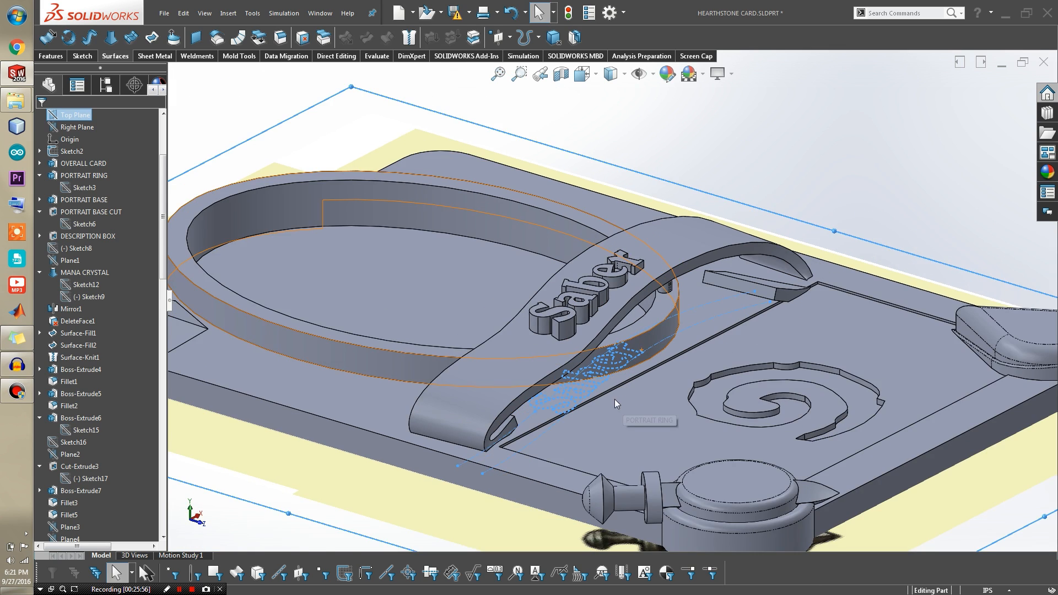
pyautogui.moveTo(615, 400); pyautogui.dragTo(616, 384, button='middle')
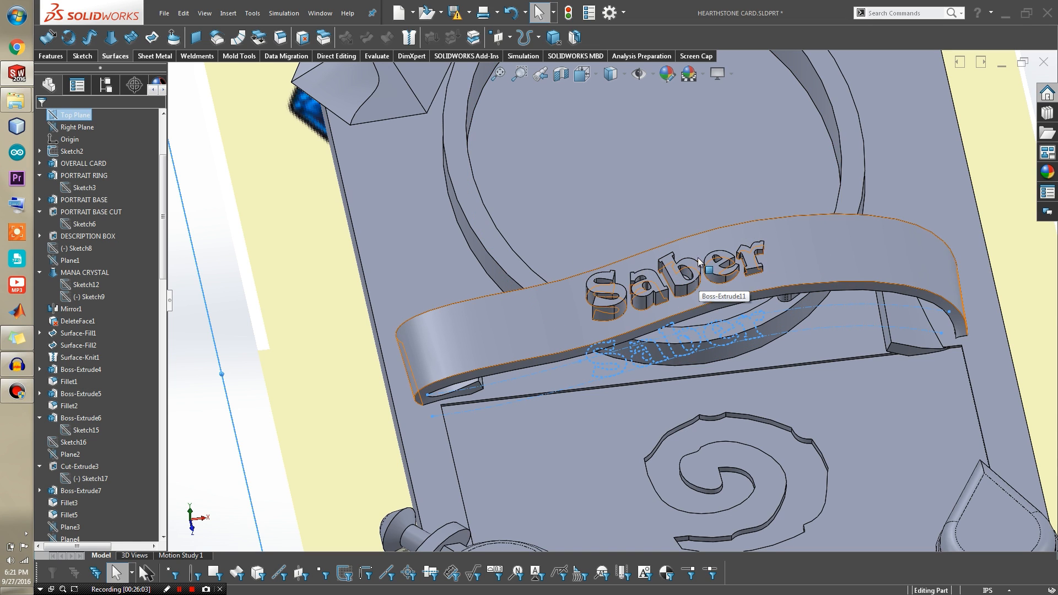
pyautogui.scroll(3, 639, 292)
pyautogui.moveTo(639, 290); pyautogui.dragTo(637, 434, button='middle')
pyautogui.scroll(-5, 637, 434)
pyautogui.moveTo(640, 312); pyautogui.dragTo(662, 350, button='middle')
pyautogui.scroll(5, 618, 262)
pyautogui.scroll(-3, 663, 349)
pyautogui.scroll(-2, 96, 464)
# Step: Roll the feature history forward past Boss-Extrude12 and highlight that extruded 9 on the mana crystal
pyautogui.scroll(-10, 96, 461)
pyautogui.moveTo(132, 412); pyautogui.dragTo(132, 423)
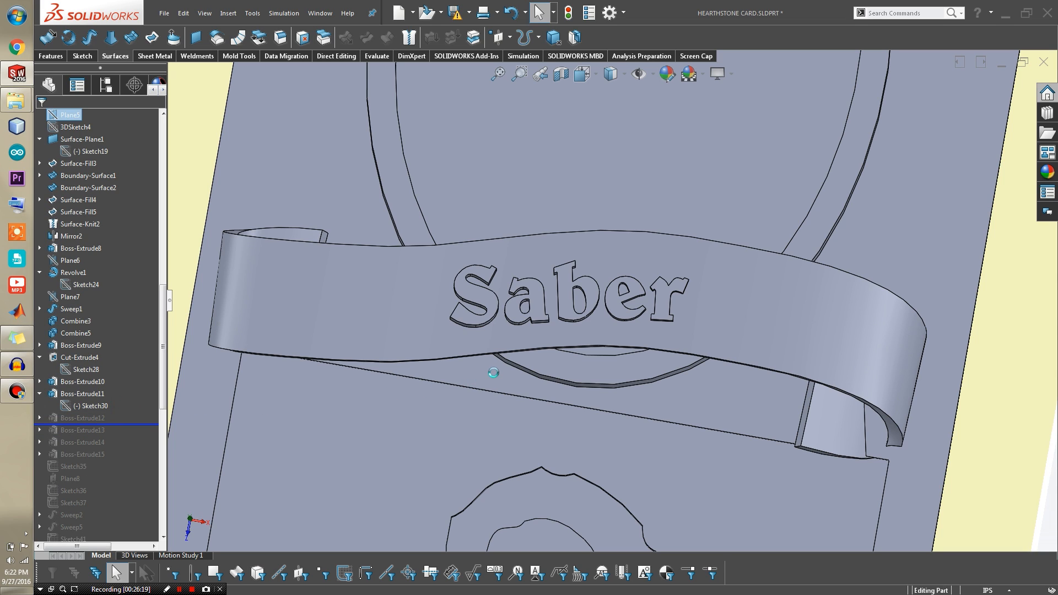
pyautogui.press('f')
pyautogui.moveTo(493, 372); pyautogui.dragTo(520, 287, button='middle')
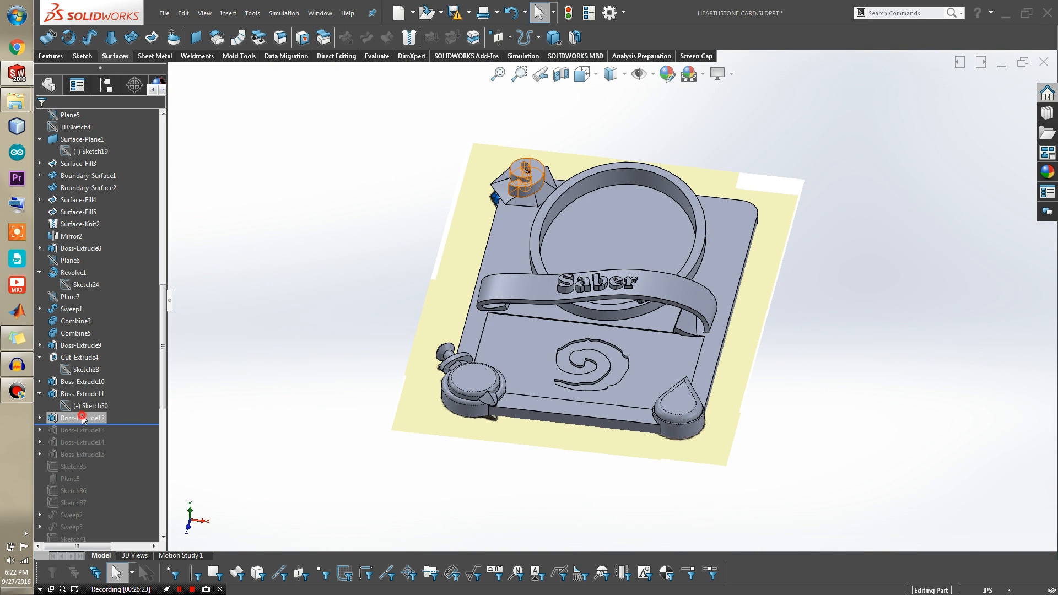
pyautogui.click(81, 418)
pyautogui.moveTo(474, 260); pyautogui.dragTo(657, 302, button='middle')
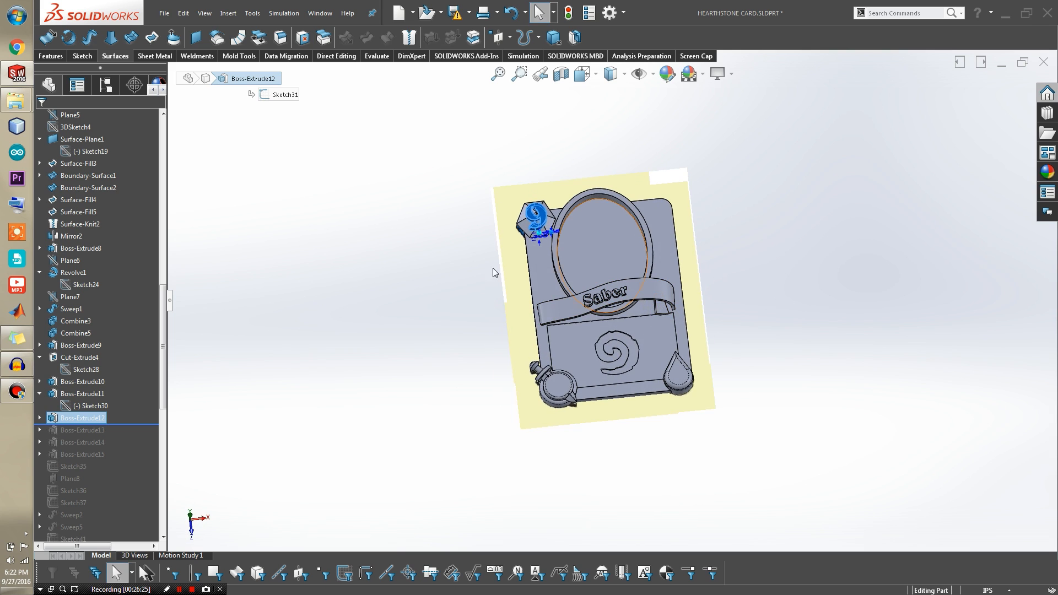
pyautogui.click(462, 271)
# Step: Examine the number 9 on the mana crystal closely from above and in relation to the whole card
pyautogui.scroll(-6, 571, 229)
pyautogui.moveTo(597, 222); pyautogui.dragTo(581, 371, button='middle')
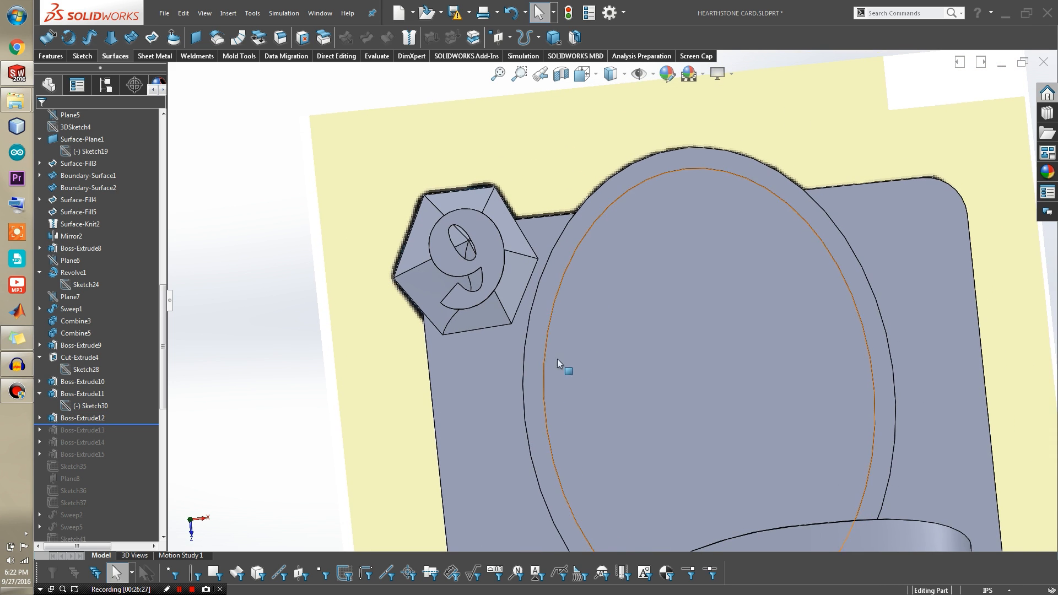
pyautogui.scroll(8, 578, 279)
pyautogui.scroll(2, 649, 360)
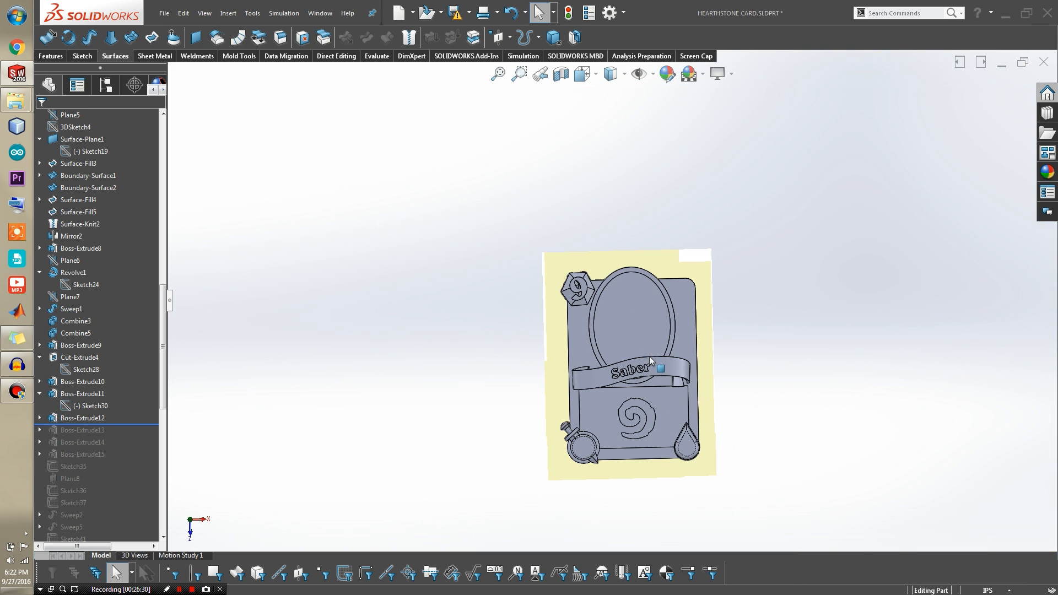
pyautogui.scroll(-6, 636, 286)
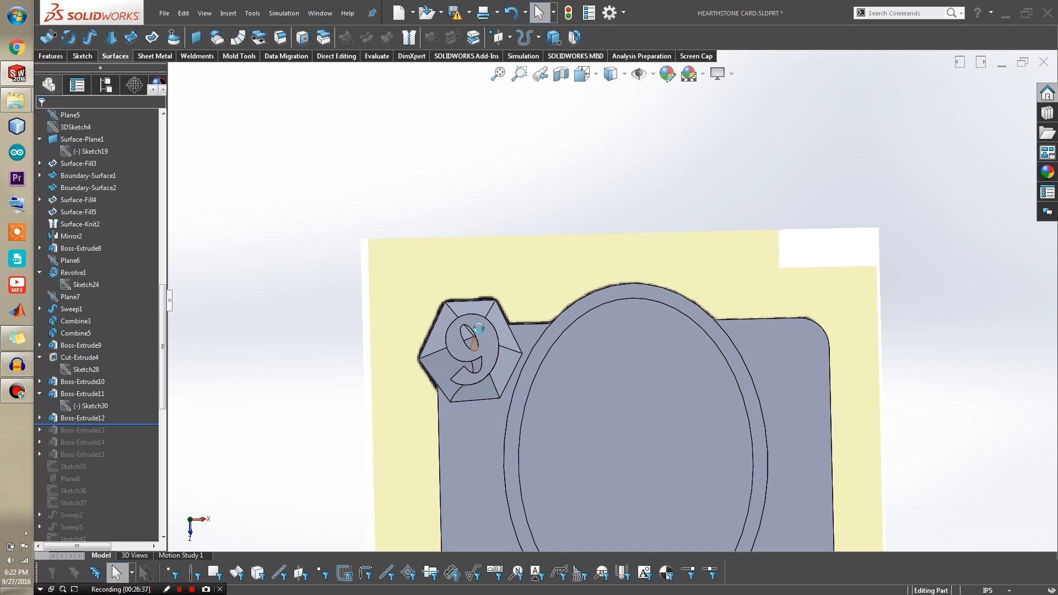
# Step: Examine the heights of the 9 and the banner lettering from the side and in an angled view
pyautogui.moveTo(751, 463); pyautogui.dragTo(680, 316, button='middle')
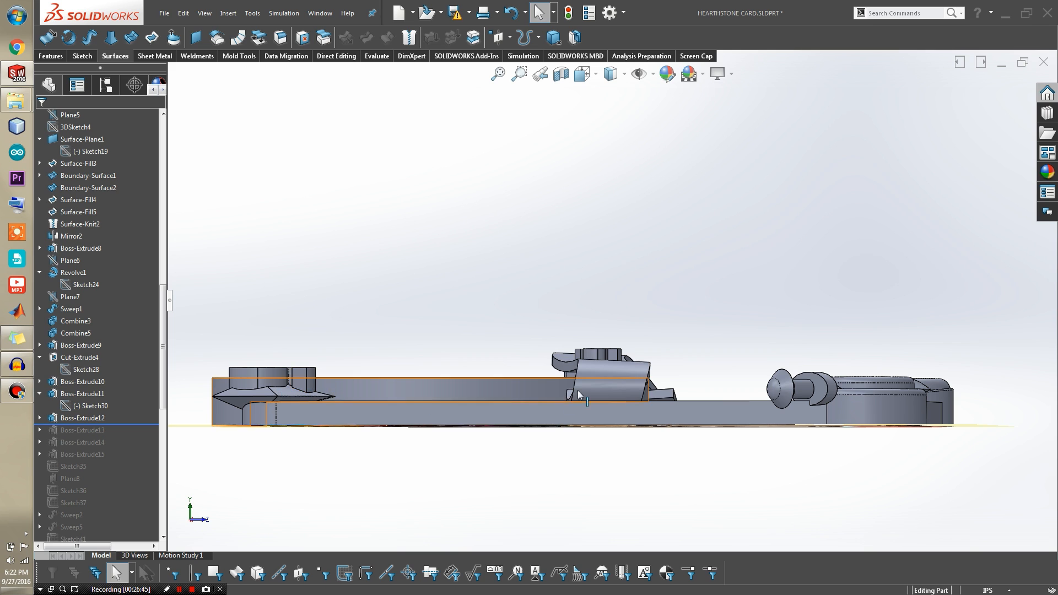
pyautogui.click(587, 310)
pyautogui.moveTo(555, 333); pyautogui.dragTo(410, 430, button='middle')
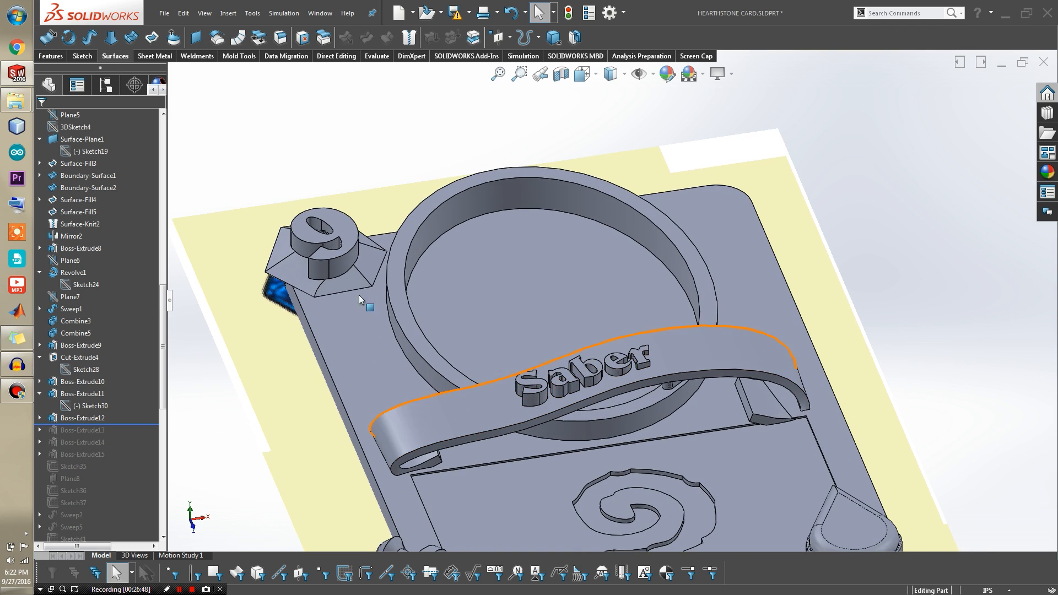
pyautogui.scroll(4, 337, 259)
pyautogui.scroll(-5, 483, 296)
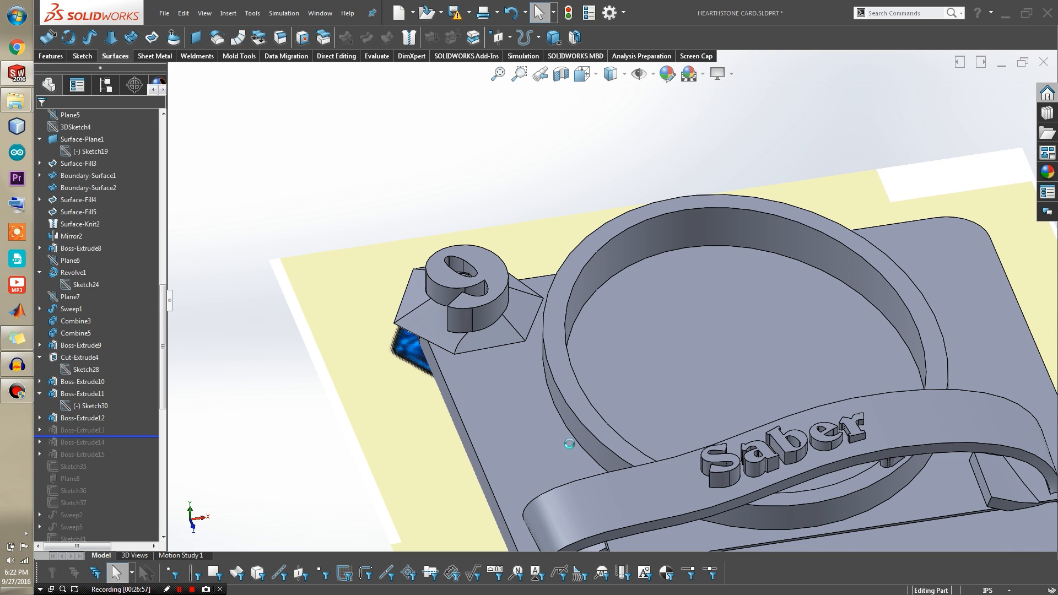
# Step: Roll the feature history forward past Boss-Extrude13 and Boss-Extrude14 and view the numbers on the card's lower corner emblems
pyautogui.scroll(6, 512, 429)
pyautogui.scroll(-4, 652, 460)
pyautogui.moveTo(623, 426); pyautogui.dragTo(598, 379, button='middle')
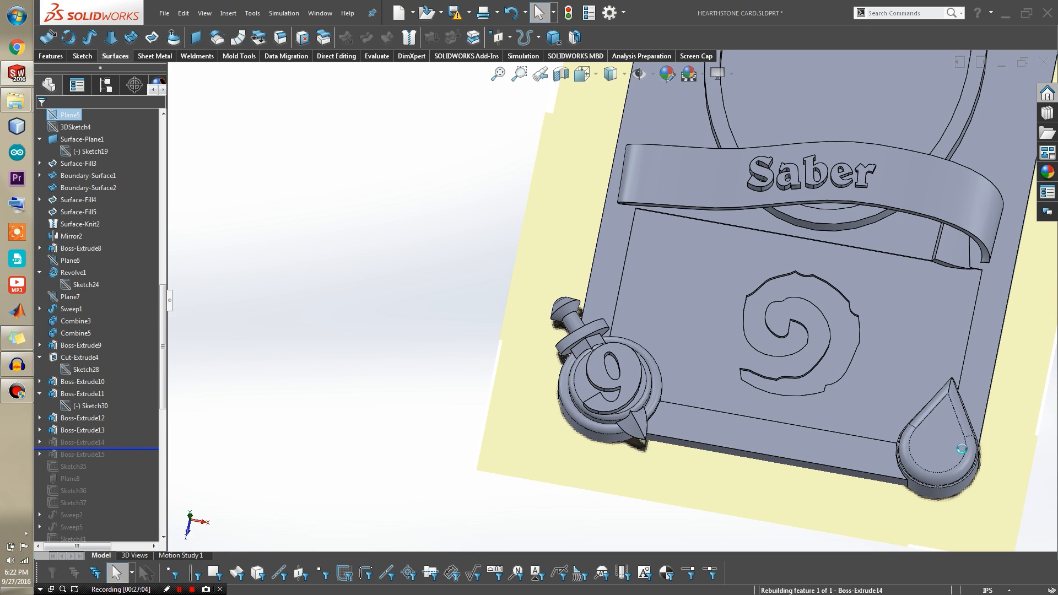
pyautogui.scroll(5, 855, 338)
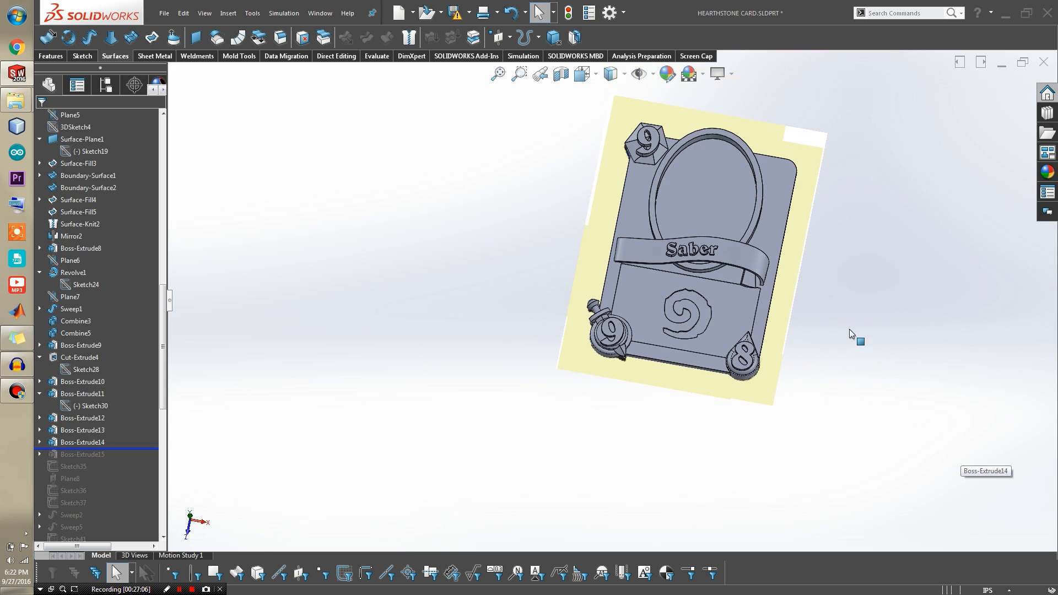
pyautogui.scroll(-3, 668, 288)
pyautogui.scroll(2, 789, 472)
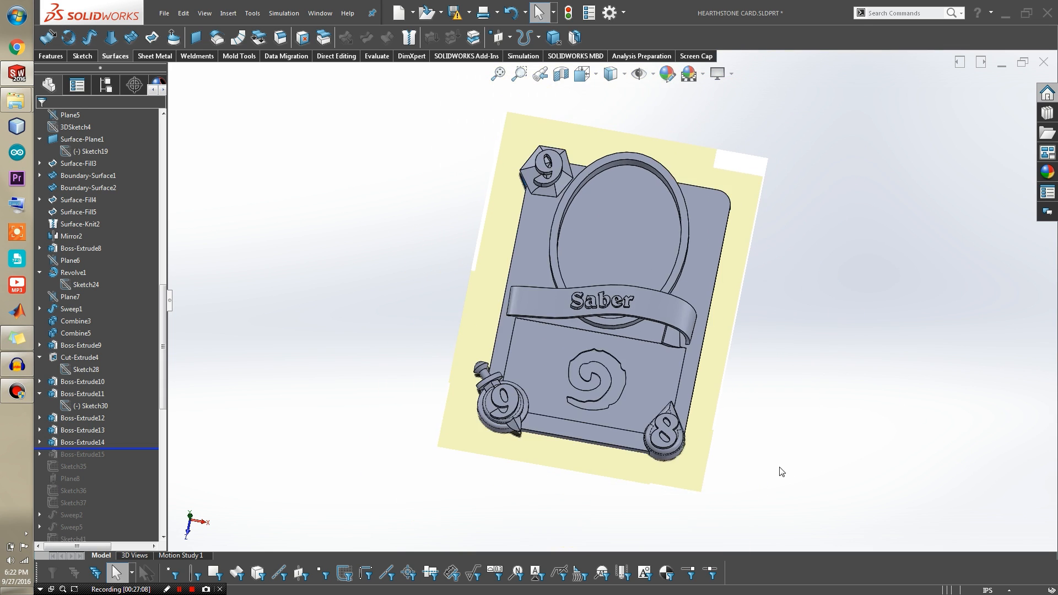
# Step: Highlight Boss-Extrude14, the extruded 8 on the drop emblem, and view it in relation to the whole card
pyautogui.scroll(-4, 586, 401)
pyautogui.click(598, 393)
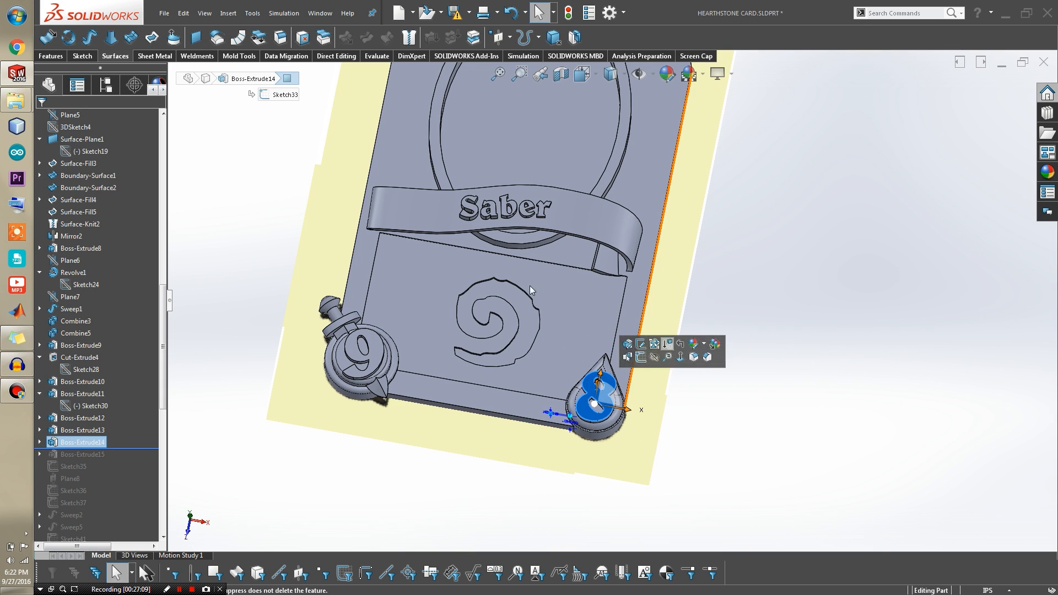
pyautogui.scroll(3, 623, 303)
pyautogui.click(704, 194)
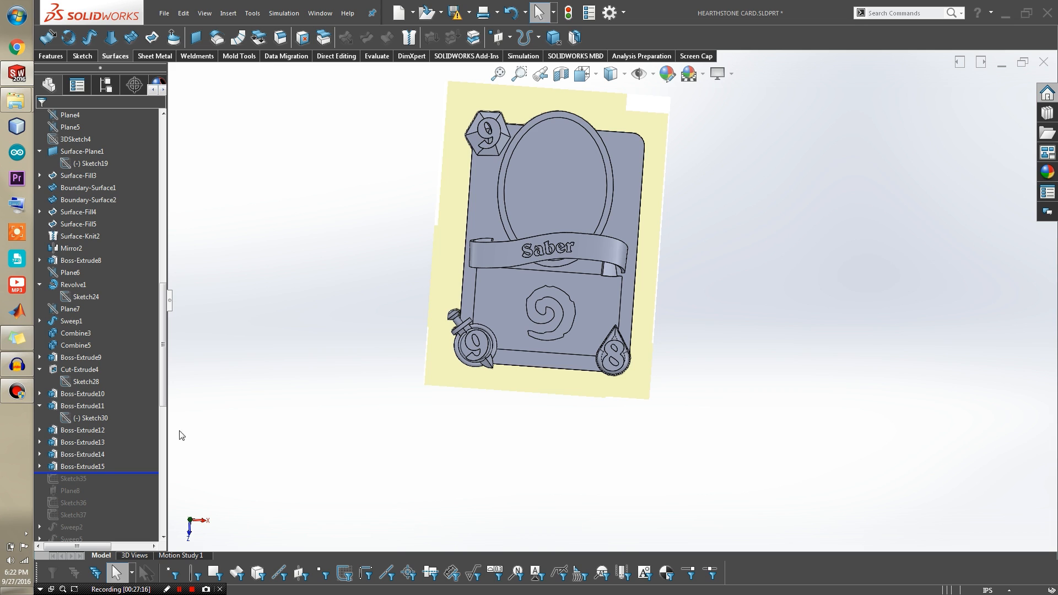
# Step: Roll the feature history forward past Boss-Extrude15 and highlight that extrusion beneath the card
pyautogui.click(83, 466)
pyautogui.hotkey('ctrl', '4')
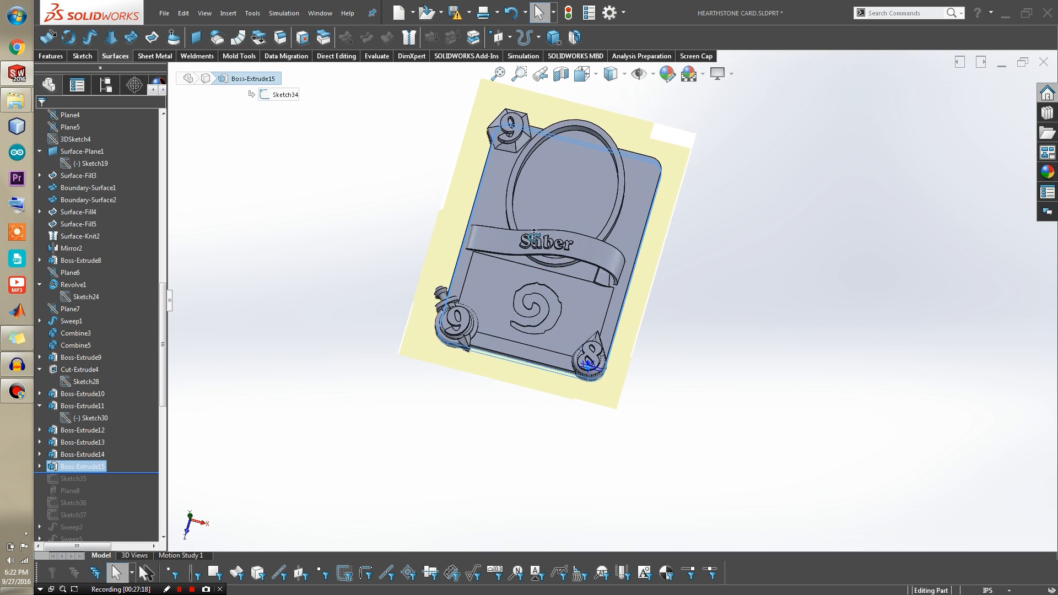
pyautogui.click(287, 225)
pyautogui.moveTo(281, 295); pyautogui.dragTo(307, 242, button='middle')
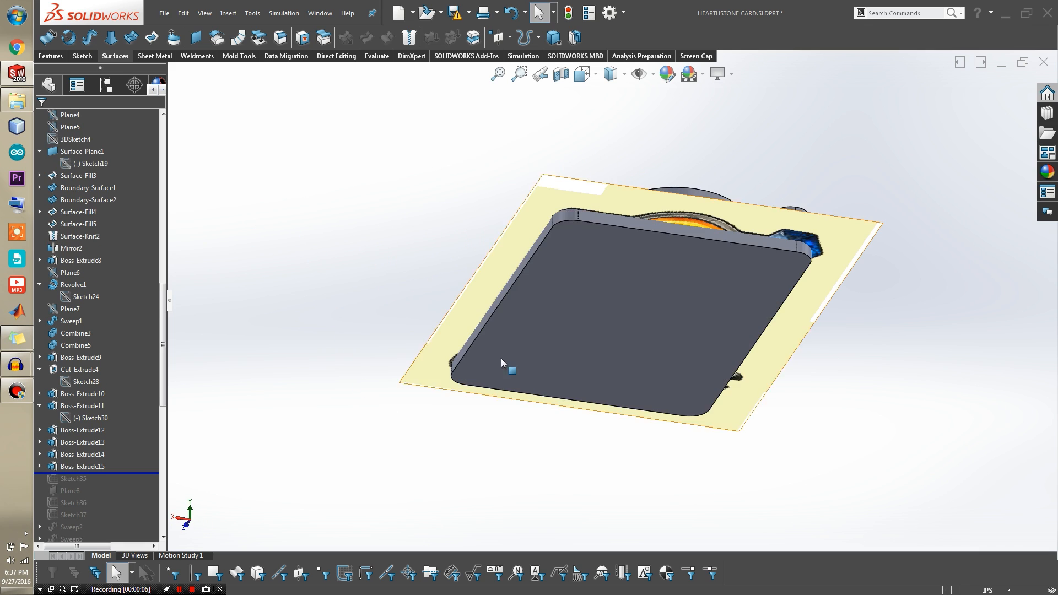
# Step: Examine the Boss-Extrude15 back plate from below and from the side, highlighting its rounded corner face
pyautogui.moveTo(501, 358); pyautogui.dragTo(573, 301, button='middle')
pyautogui.scroll(-5, 573, 306)
pyautogui.moveTo(540, 357); pyautogui.dragTo(510, 347, button='middle')
pyautogui.scroll(-3, 518, 330)
pyautogui.moveTo(533, 305); pyautogui.dragTo(581, 240, button='middle')
pyautogui.click(581, 240)
pyautogui.moveTo(579, 292); pyautogui.dragTo(257, 367, button='middle')
pyautogui.scroll(2, 626, 340)
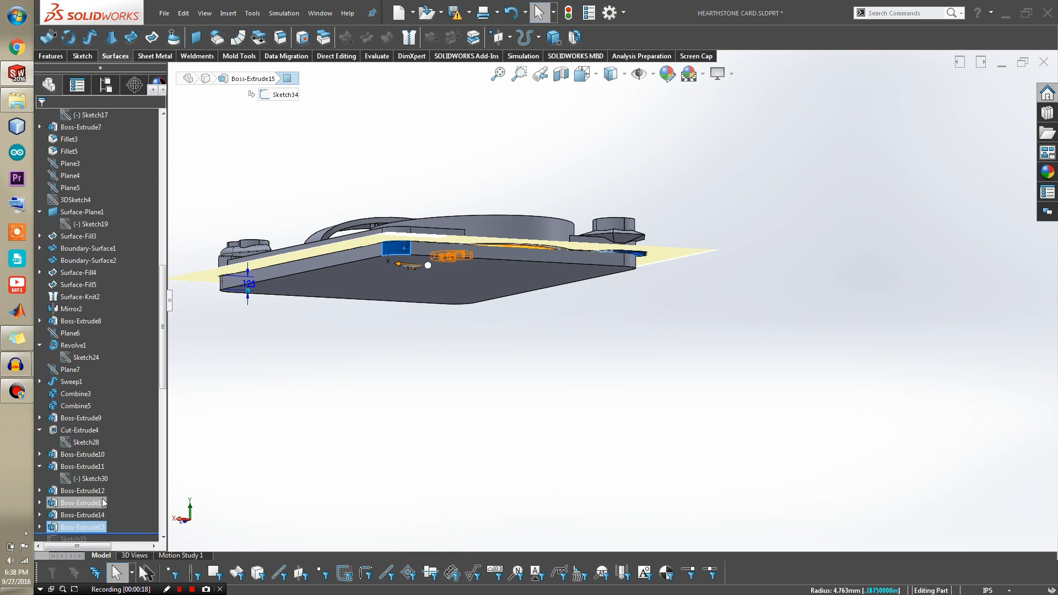
# Step: Roll the feature history forward past Sketch35 and inspect that sketch on the card's underside
pyautogui.scroll(-2, 116, 482)
pyautogui.moveTo(120, 460); pyautogui.dragTo(120, 472)
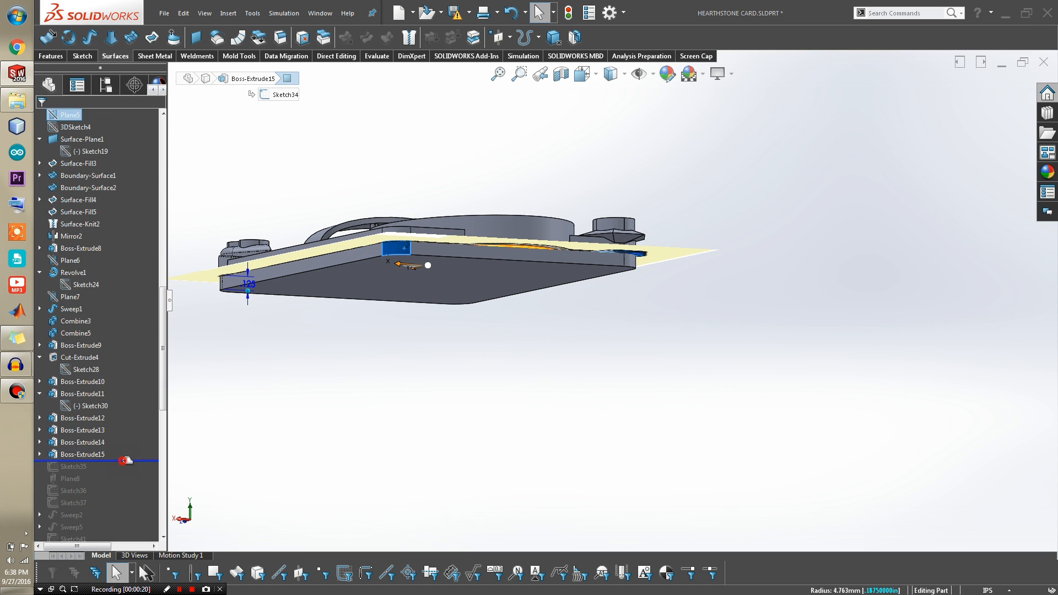
pyautogui.click(59, 471)
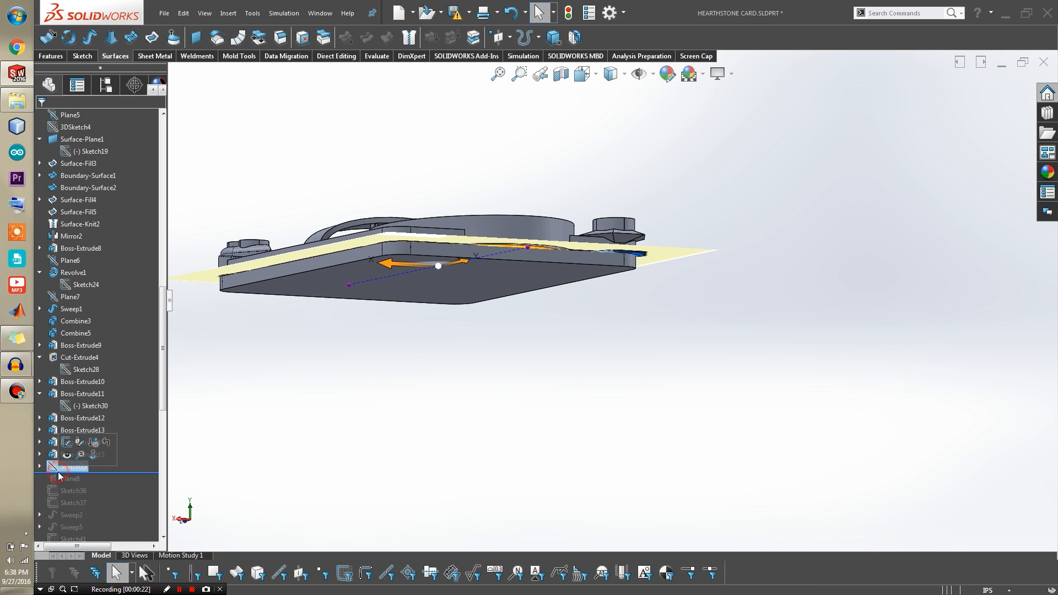
pyautogui.scroll(-3, 361, 331)
pyautogui.moveTo(498, 276); pyautogui.dragTo(386, 551, button='middle')
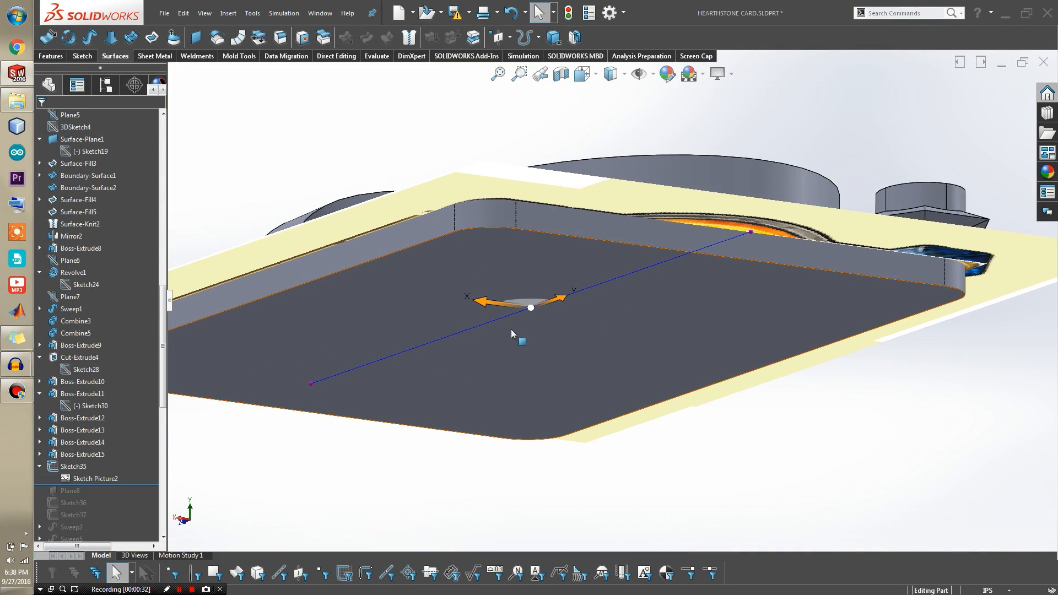
pyautogui.moveTo(511, 329); pyautogui.dragTo(344, 272, button='middle')
# Step: Collapse the list of solid bodies and hide Sketch2 with the front reference picture
pyautogui.press('z')
pyautogui.scroll(15, 111, 238)
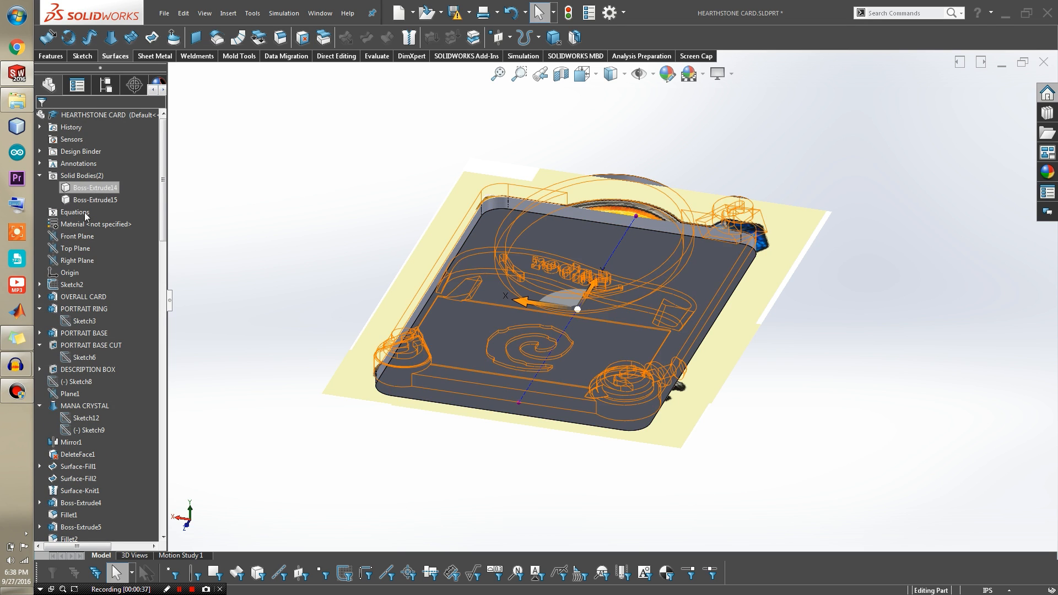
pyautogui.click(40, 176)
pyautogui.click(74, 260)
pyautogui.click(82, 241)
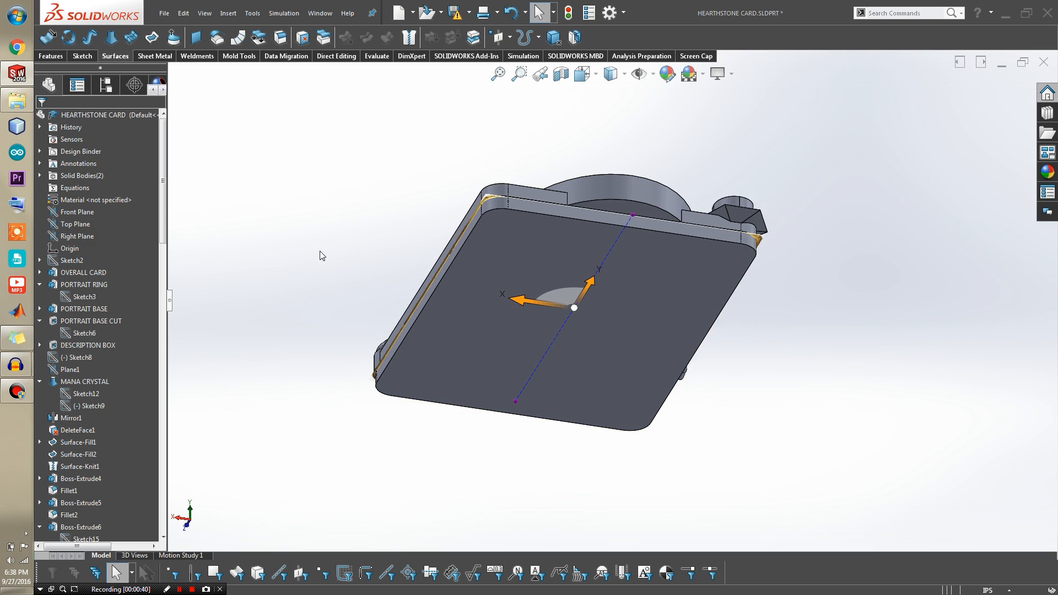
# Step: Hide the Boss-Extrude15 back plate and view the card-back artwork of Sketch35 face on
pyautogui.scroll(-10, 464, 251)
pyautogui.moveTo(605, 215); pyautogui.dragTo(608, 238, button='middle')
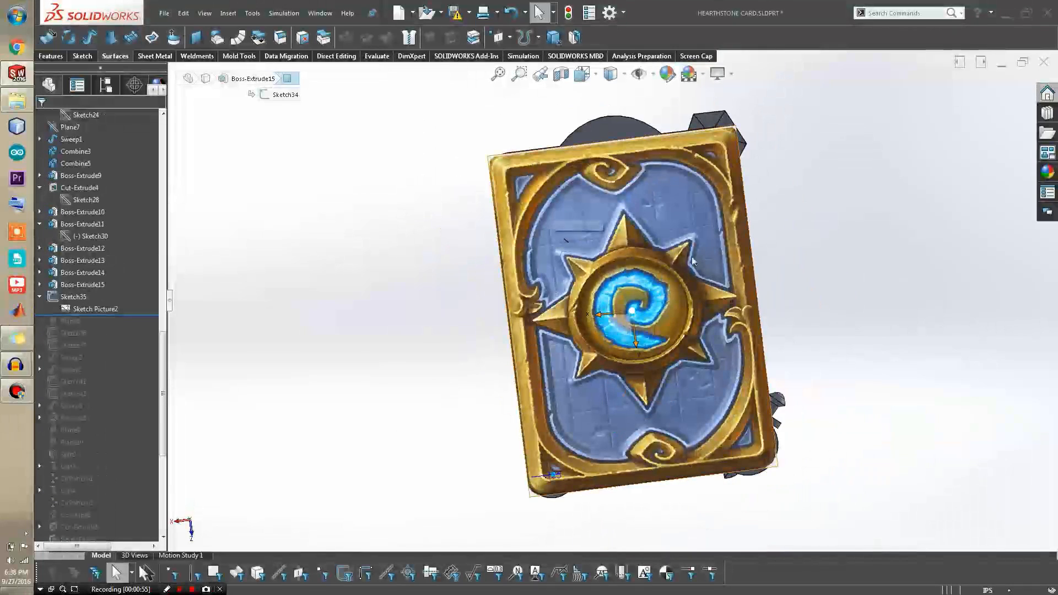
pyautogui.moveTo(580, 295); pyautogui.dragTo(543, 22, button='middle')
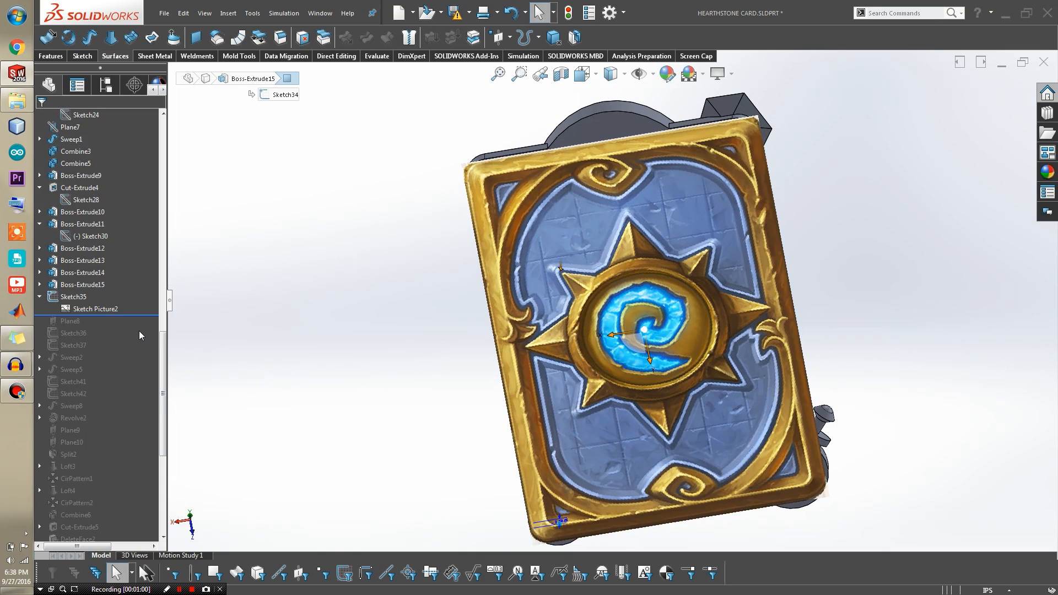
# Step: Roll the feature history forward past Plane8 and view the plane's offset from the card edge-on
pyautogui.moveTo(141, 315); pyautogui.dragTo(152, 328)
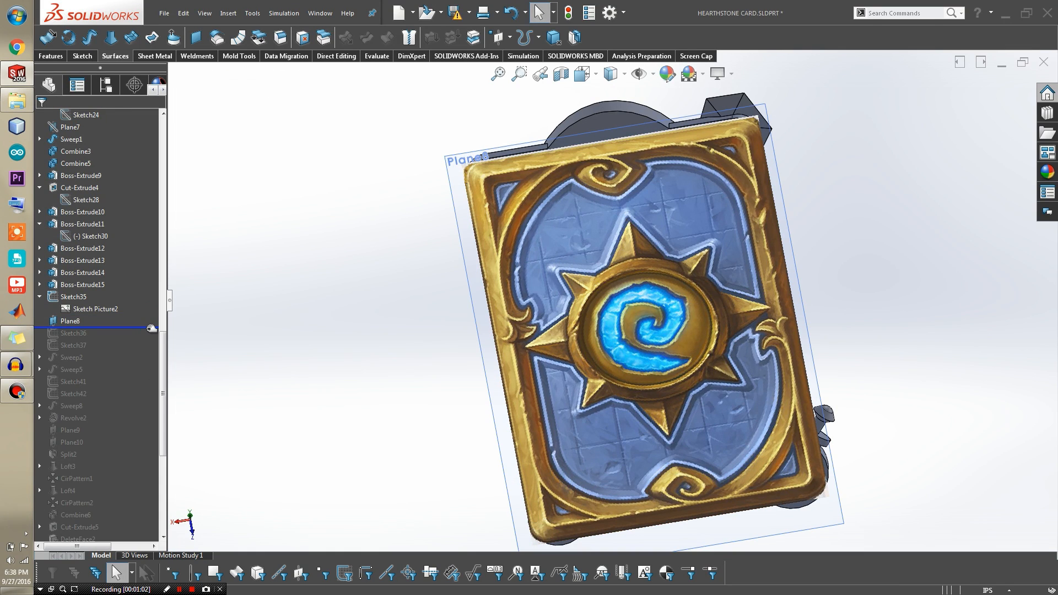
pyautogui.scroll(-3, 576, 226)
pyautogui.moveTo(576, 221); pyautogui.dragTo(561, 323, button='middle')
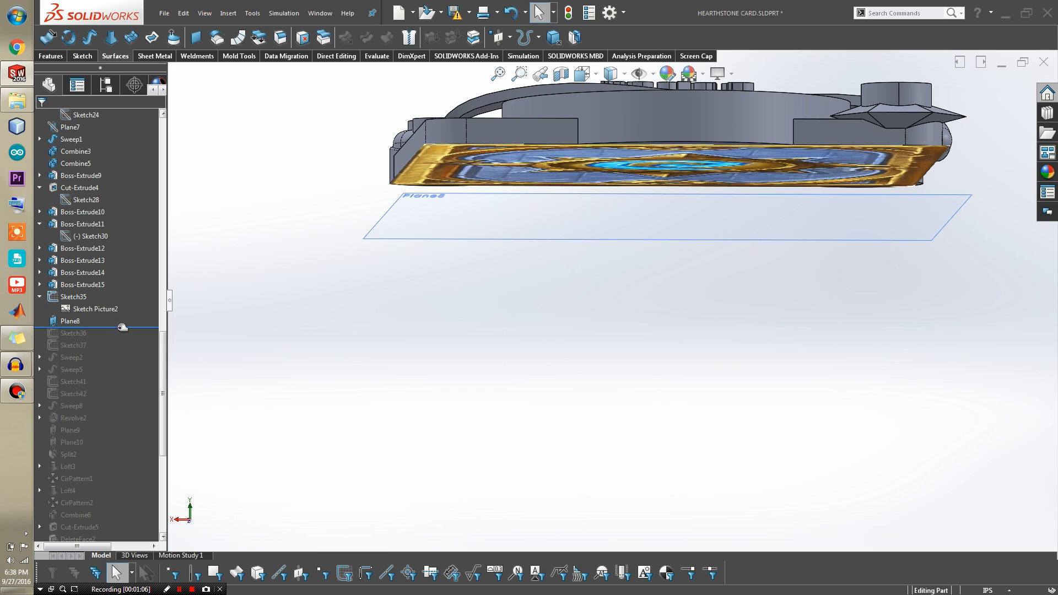
# Step: Roll the feature history forward past Sketch36 and Sketch37 and make both sketches visible
pyautogui.moveTo(122, 339); pyautogui.dragTo(121, 339)
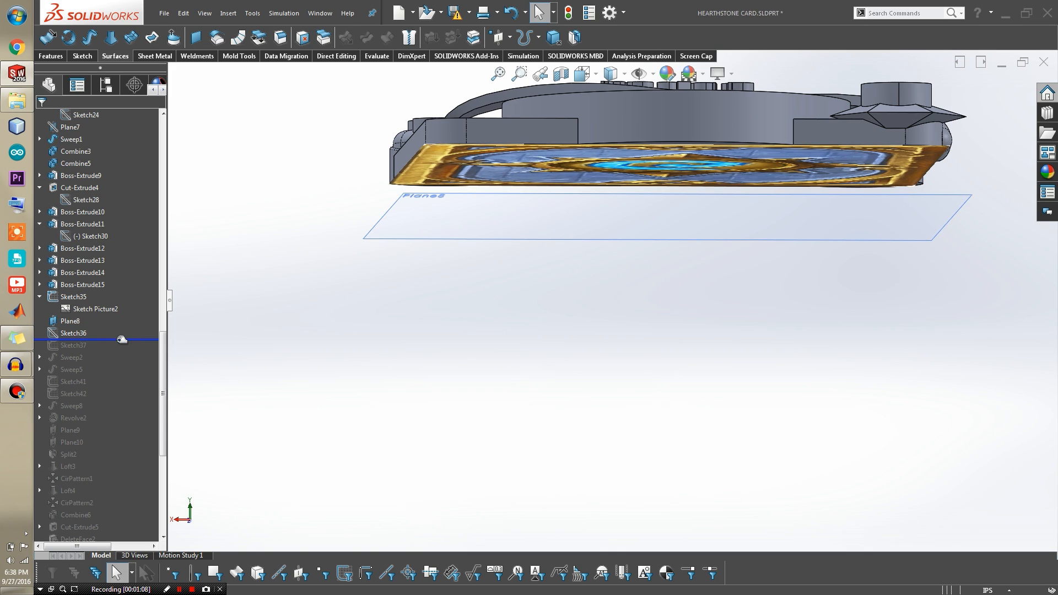
pyautogui.click(71, 337)
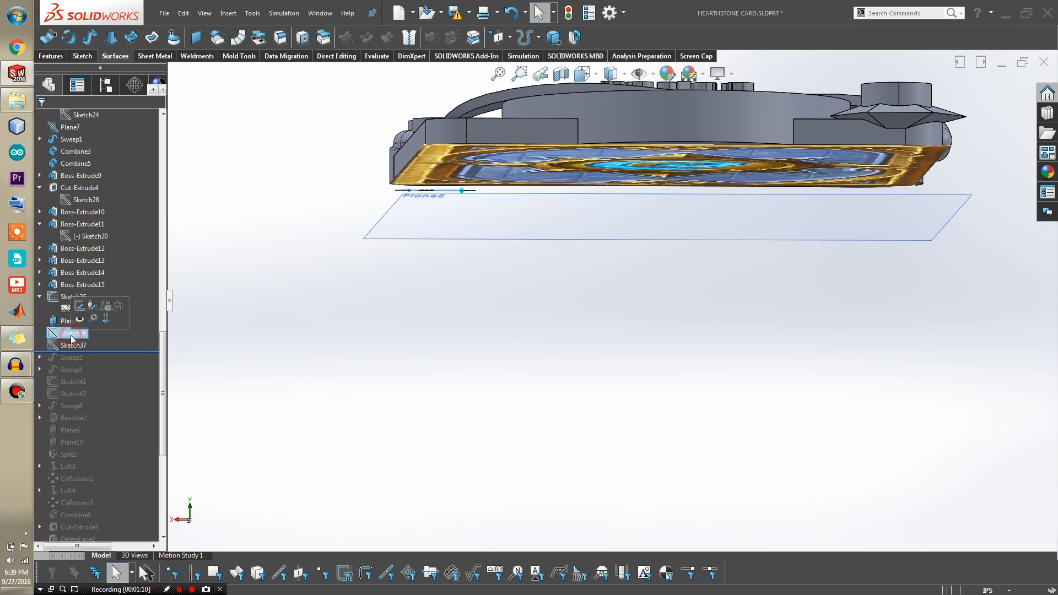
pyautogui.click(80, 318)
pyautogui.moveTo(432, 255)
pyautogui.mouseDown(button='middle')
pyautogui.moveTo(386, 330)
pyautogui.moveTo(340, 298)
pyautogui.mouseUp(button='middle')
pyautogui.click(79, 349)
pyautogui.click(87, 335)
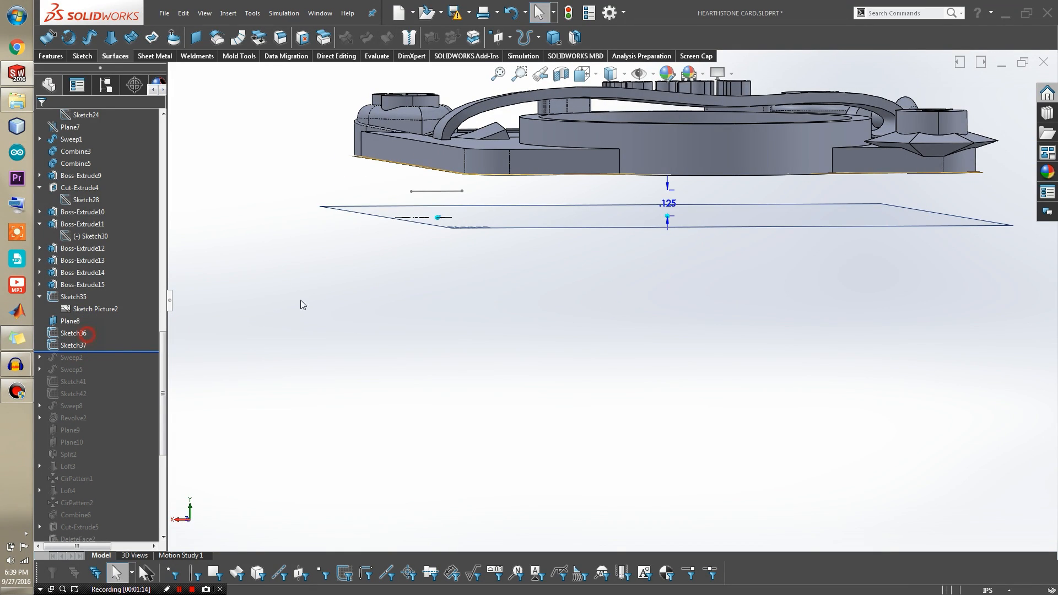
# Step: Show the hidden Boss-Extrude15 solid body and view the helper sketches against its underside
pyautogui.moveTo(470, 258)
pyautogui.mouseDown(button='middle')
pyautogui.moveTo(544, 199)
pyautogui.moveTo(494, 227)
pyautogui.moveTo(210, 314)
pyautogui.mouseUp(button='middle')
pyautogui.scroll(4, 114, 291)
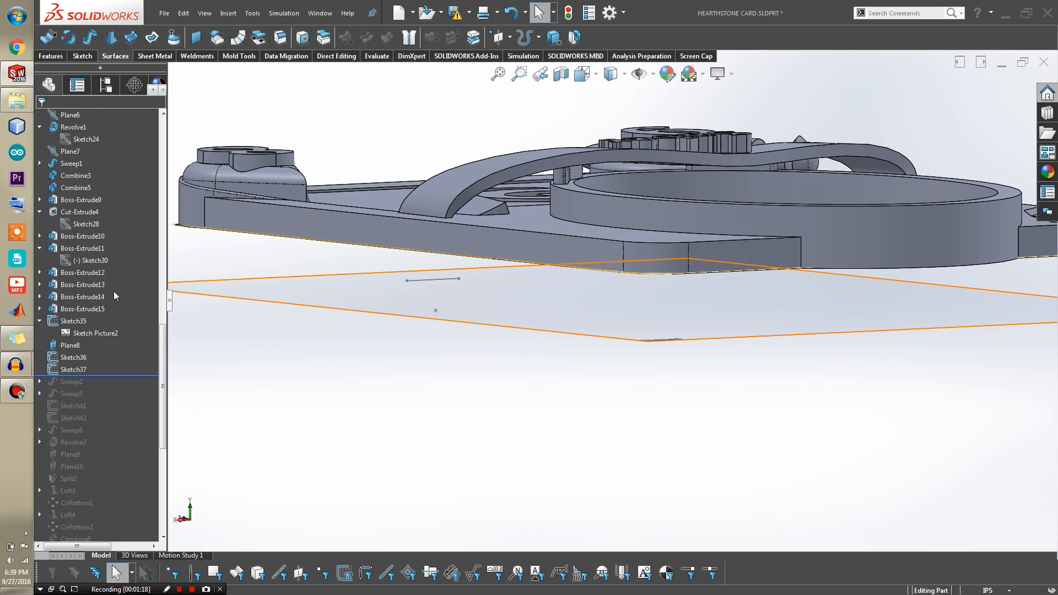
pyautogui.scroll(12, 114, 309)
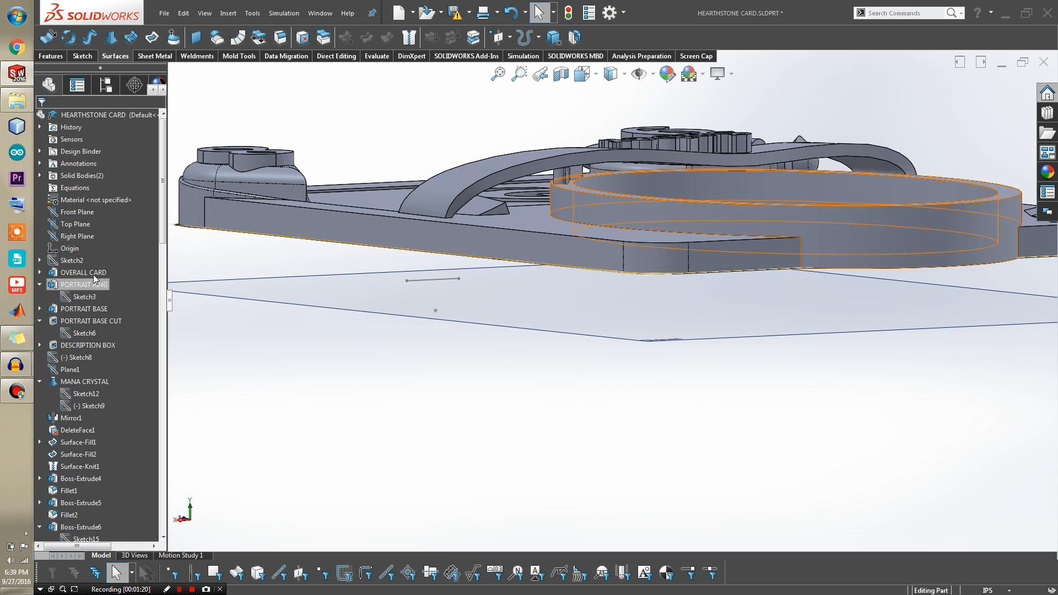
pyautogui.click(42, 176)
pyautogui.click(73, 201)
pyautogui.click(82, 190)
pyautogui.click(332, 348)
pyautogui.moveTo(336, 350); pyautogui.dragTo(421, 296, button='middle')
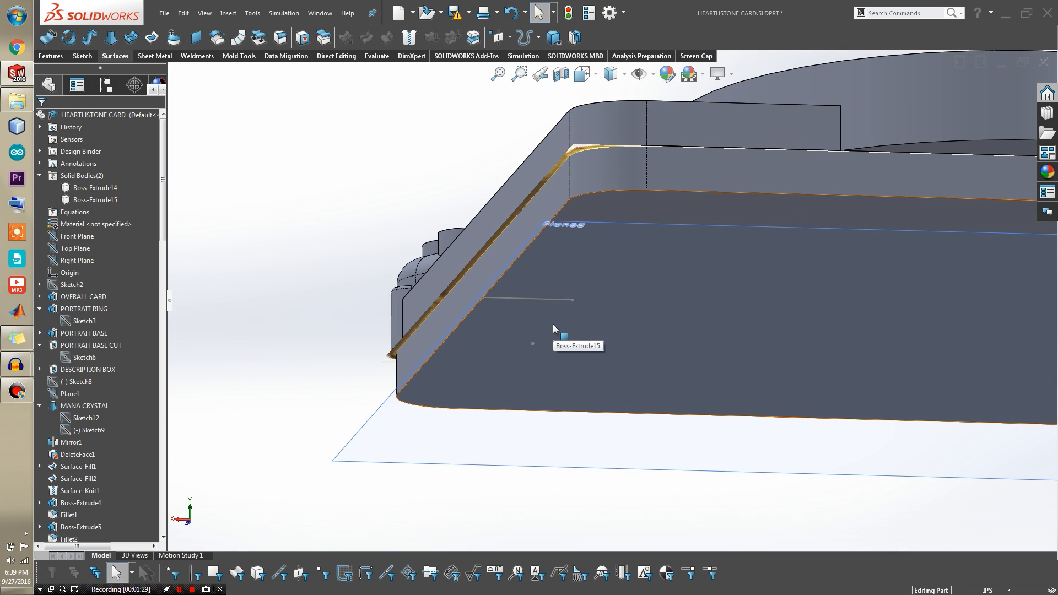
# Step: Hide the Boss-Extrude15 plate via its corner face and compare the back artwork with Plane8 and the helper sketches
pyautogui.scroll(2, 583, 318)
pyautogui.click(591, 214)
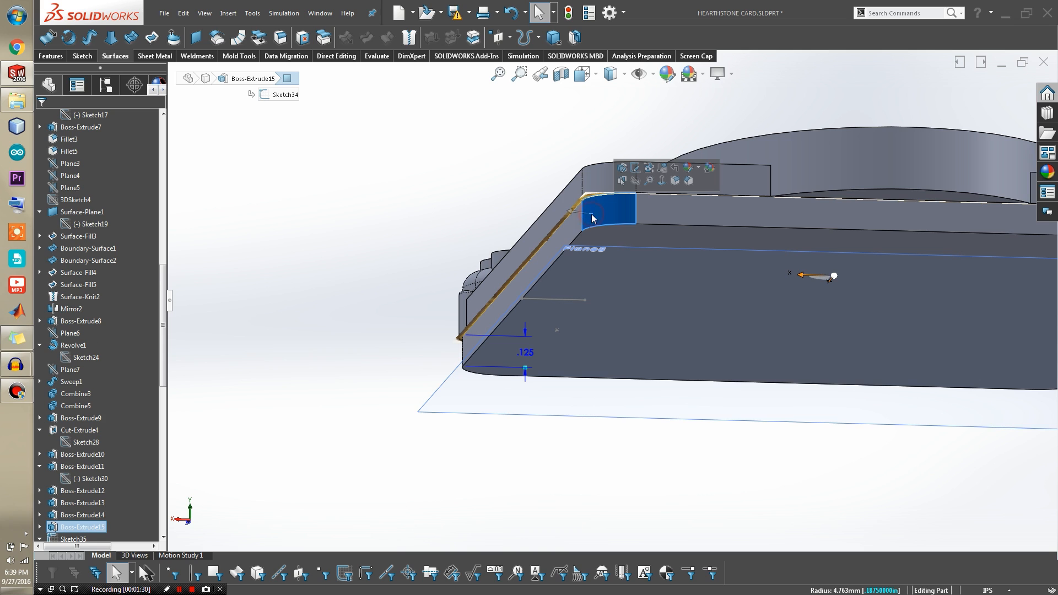
pyautogui.click(636, 184)
pyautogui.moveTo(636, 184); pyautogui.dragTo(591, 134, button='middle')
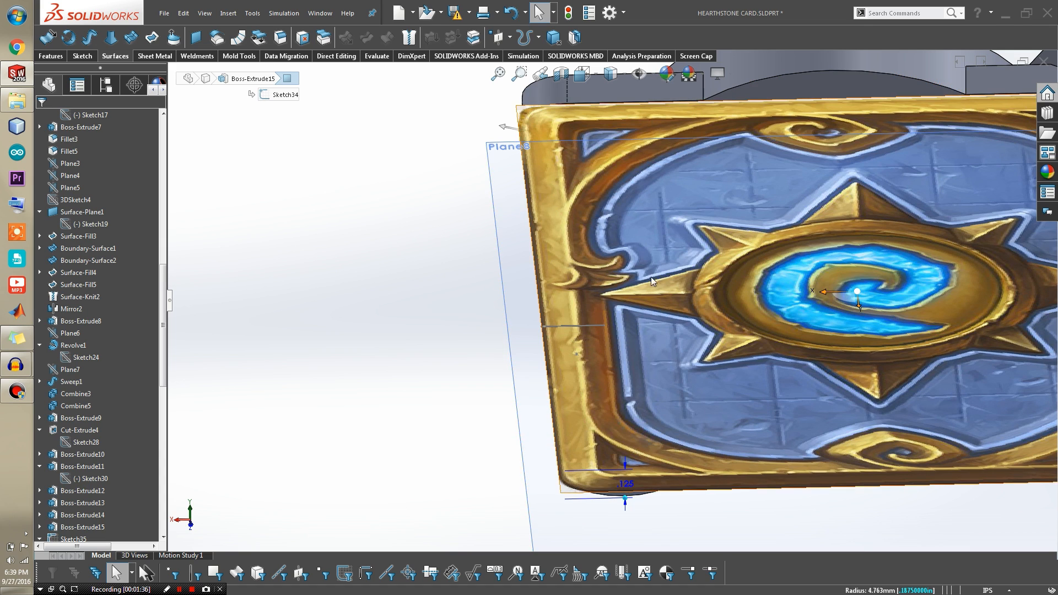
pyautogui.moveTo(732, 468); pyautogui.dragTo(636, 331, button='middle')
pyautogui.scroll(1, 601, 292)
# Step: Restore the Boss-Extrude15 body's visibility and roll the feature history forward past Sweep2
pyautogui.scroll(15, 104, 292)
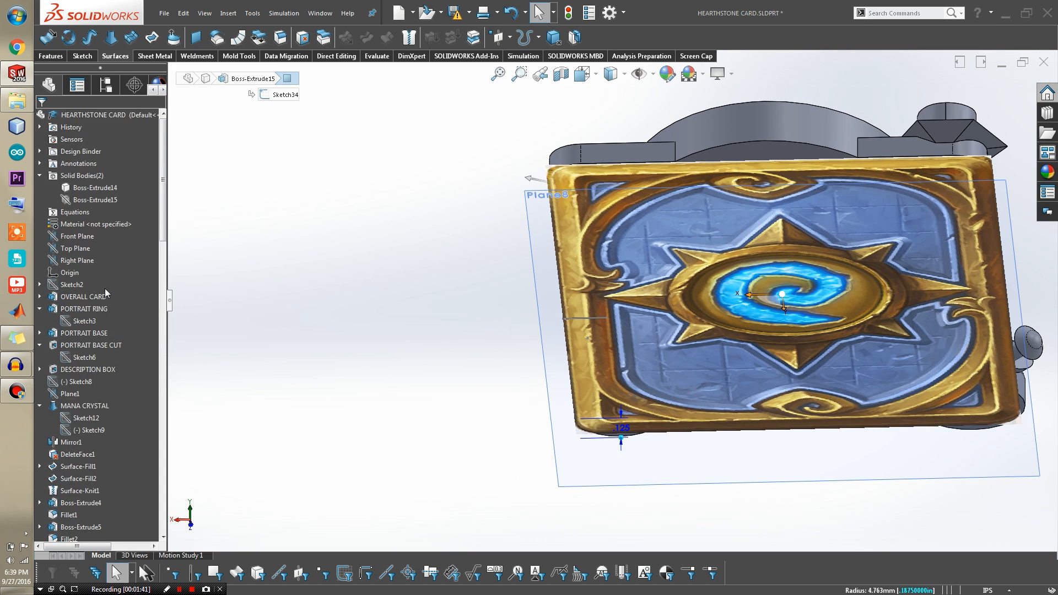
pyautogui.click(90, 198)
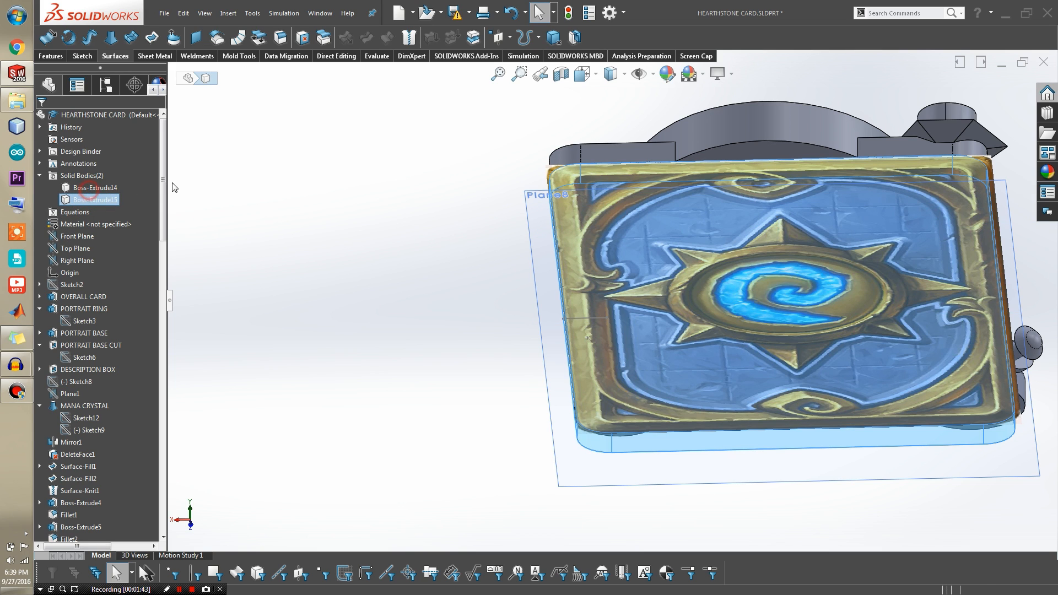
pyautogui.moveTo(163, 187); pyautogui.dragTo(163, 408)
pyautogui.scroll(-1, 141, 359)
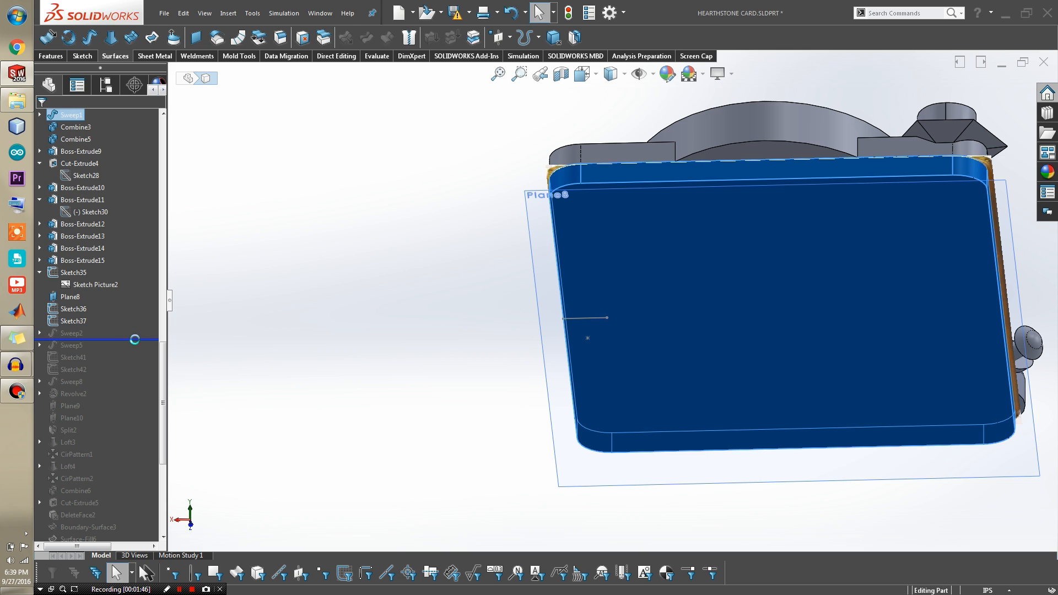
pyautogui.moveTo(135, 339); pyautogui.dragTo(140, 339)
# Step: Examine the swept rounded border of Sweep2 on the card's back, close up and as a whole
pyautogui.scroll(-2, 613, 289)
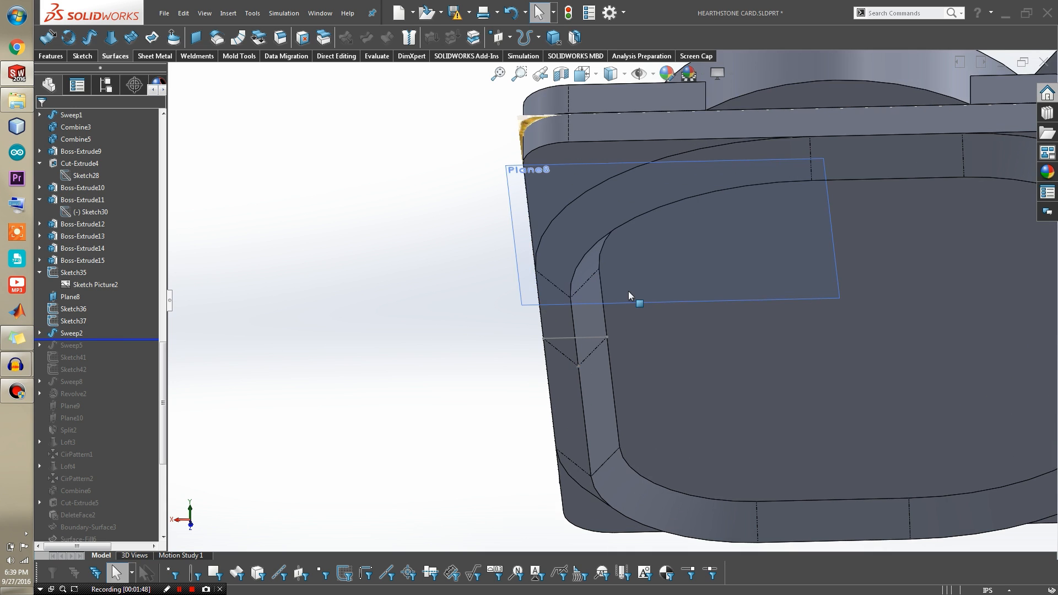
pyautogui.moveTo(627, 295); pyautogui.dragTo(648, 247, button='middle')
pyautogui.scroll(4, 648, 259)
pyautogui.moveTo(755, 307); pyautogui.dragTo(722, 277, button='middle')
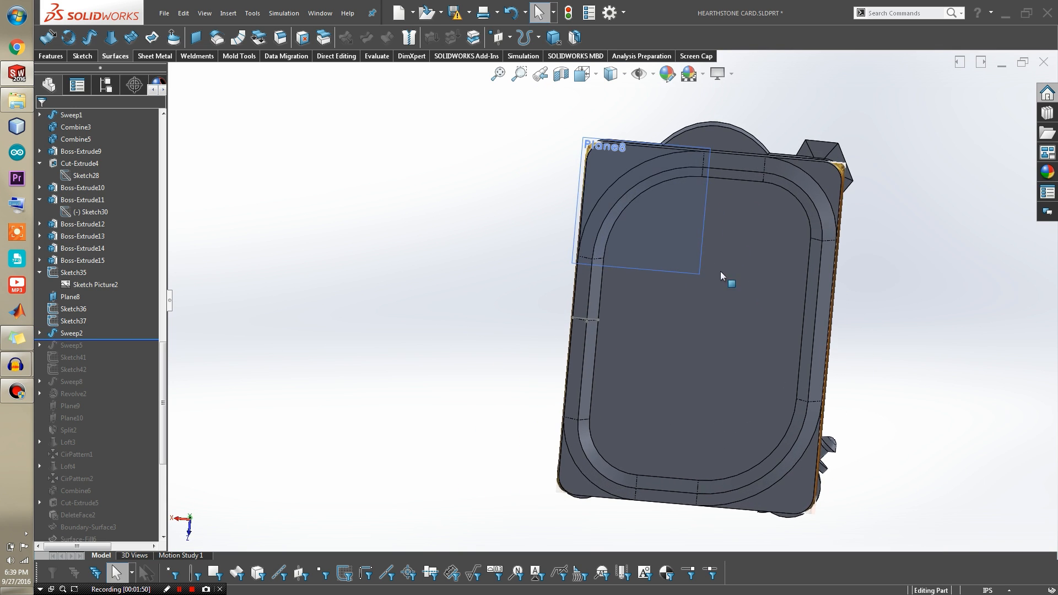
# Step: Expand Sweep2 and inspect its path, Sketch38, with its corner radii and edge offsets
pyautogui.click(39, 332)
pyautogui.click(68, 359)
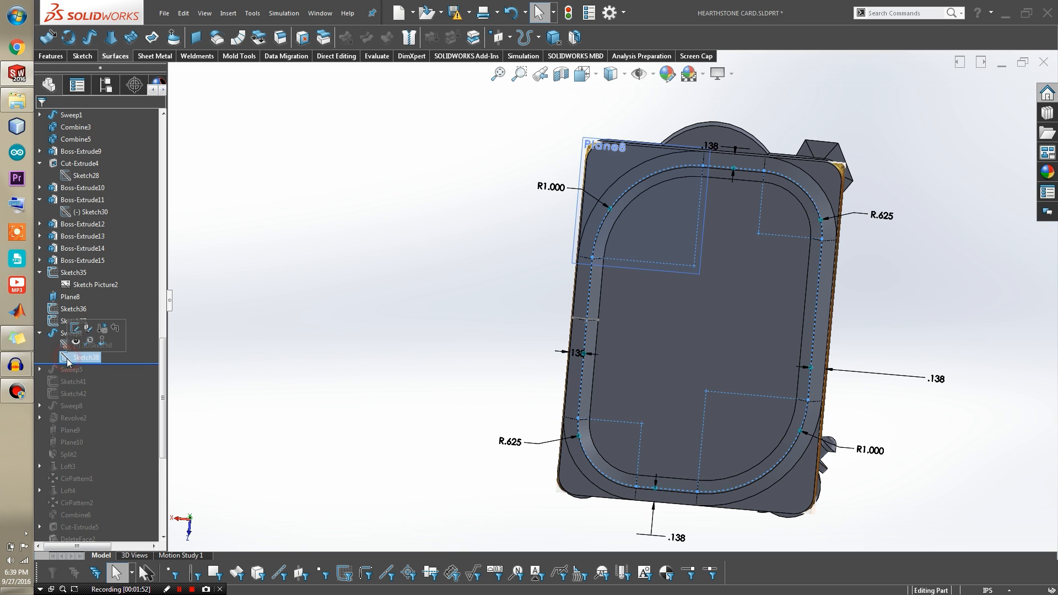
pyautogui.scroll(-3, 787, 219)
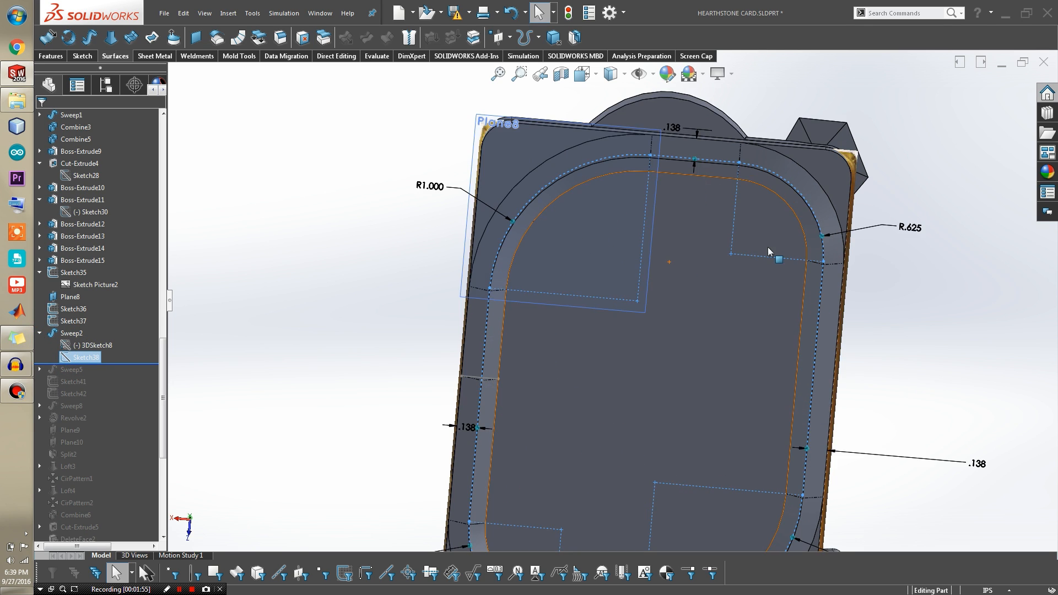
pyautogui.scroll(5, 506, 272)
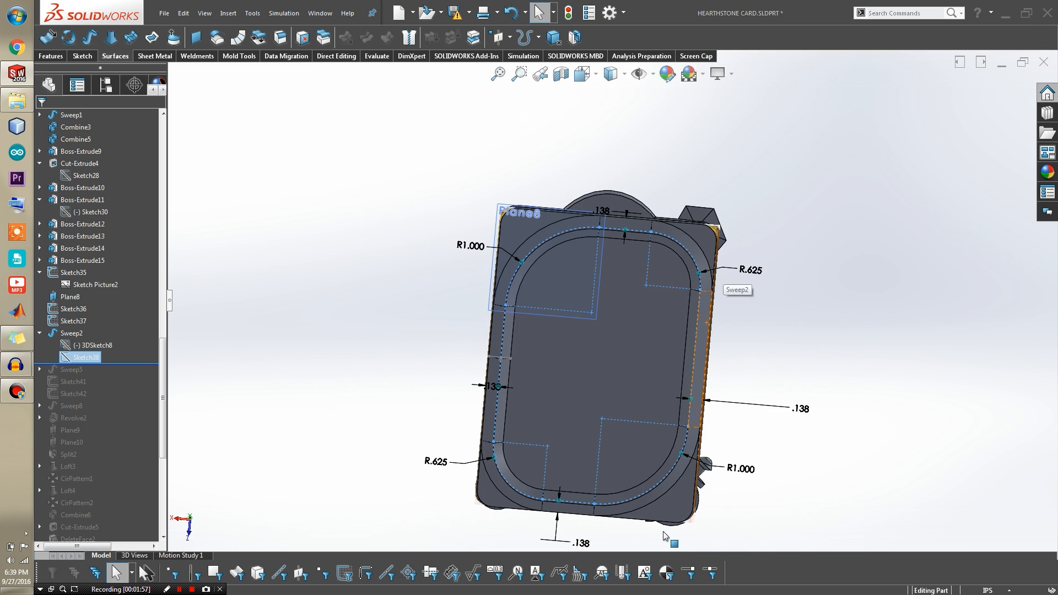
# Step: Highlight the 3DSketch8 profile of Sweep2 and examine its triangular shape up close from a low angle
pyautogui.click(93, 346)
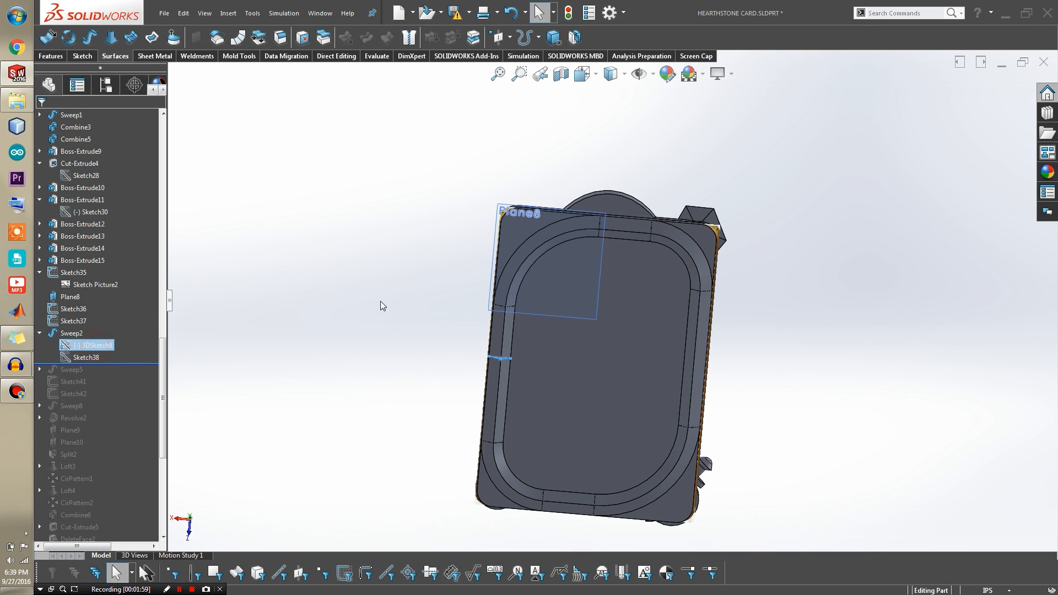
pyautogui.scroll(-6, 616, 438)
pyautogui.scroll(-4, 619, 442)
pyautogui.moveTo(611, 462); pyautogui.dragTo(593, 434, button='middle')
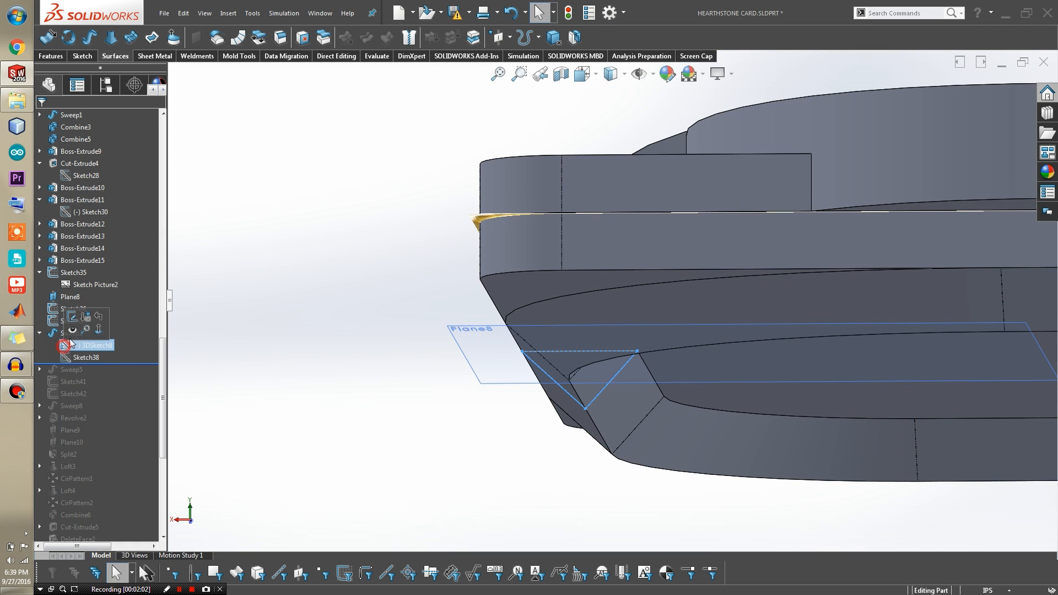
# Step: Show Sweep2's 3DSketch8 profile and hide Plane8
pyautogui.click(71, 330)
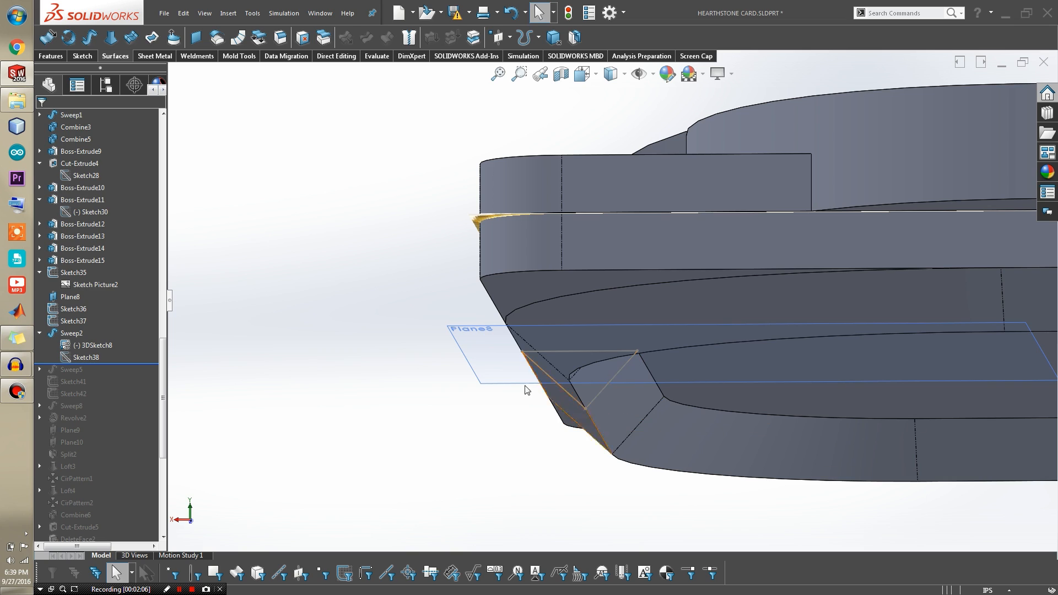
pyautogui.click(472, 349)
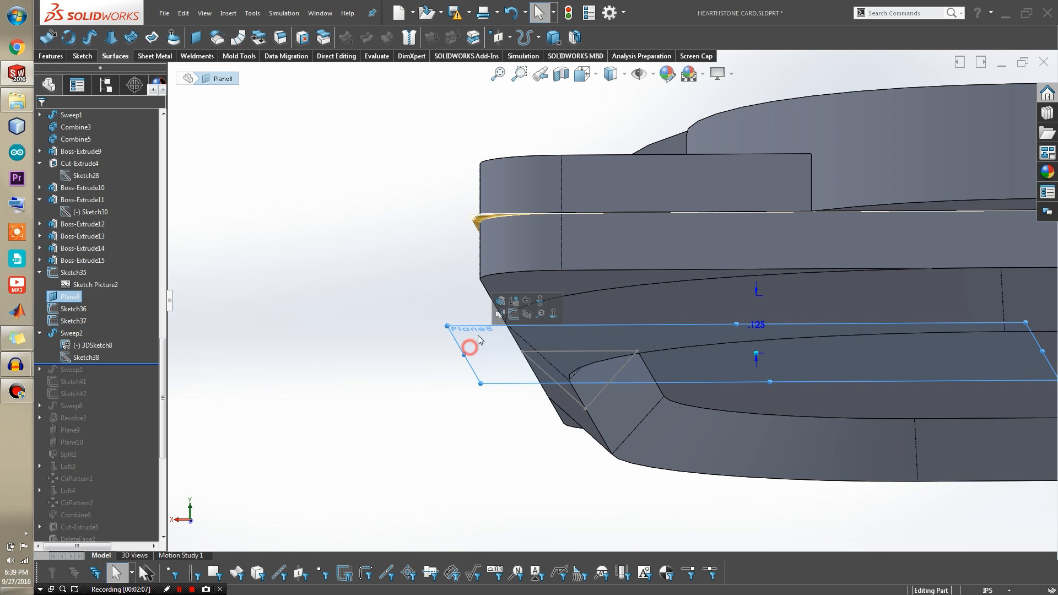
pyautogui.click(523, 315)
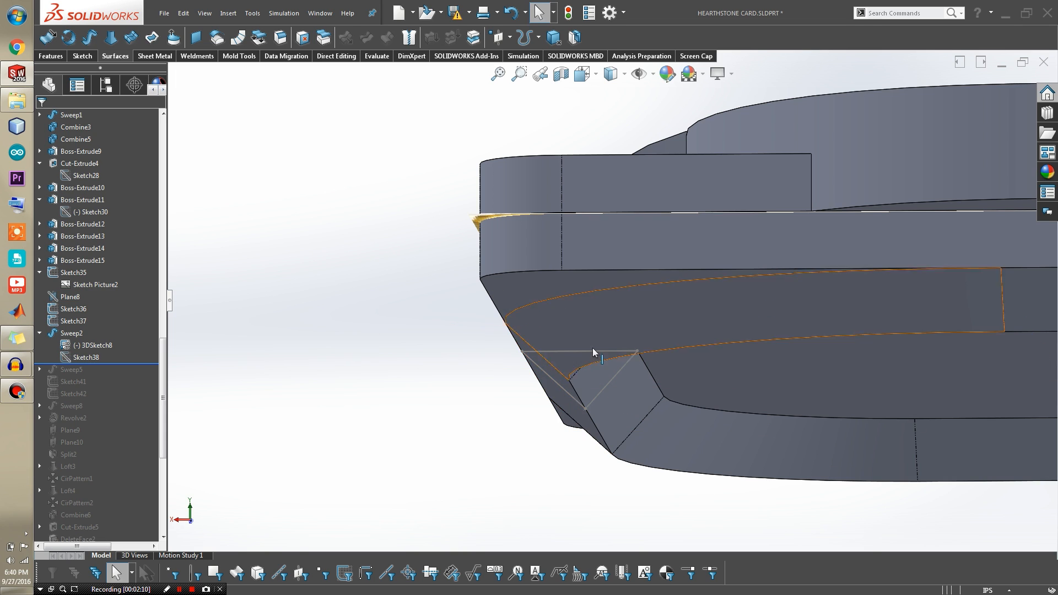
# Step: Hide the 3DSketch8 profile and Sketch36 on the card's back
pyautogui.click(94, 346)
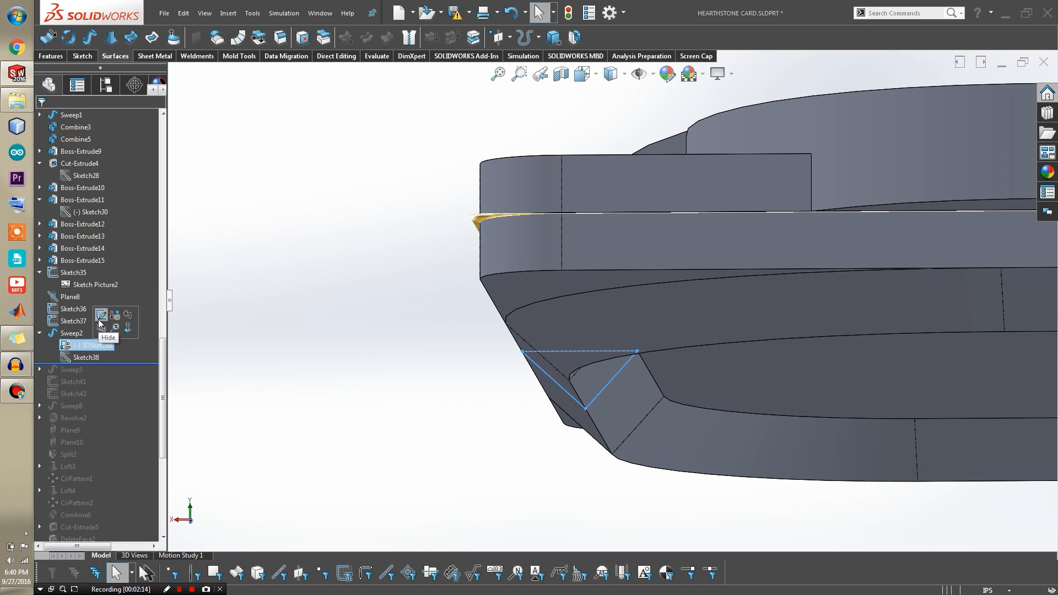
pyautogui.click(426, 385)
pyautogui.moveTo(641, 368); pyautogui.dragTo(643, 283, button='middle')
pyautogui.scroll(8, 642, 283)
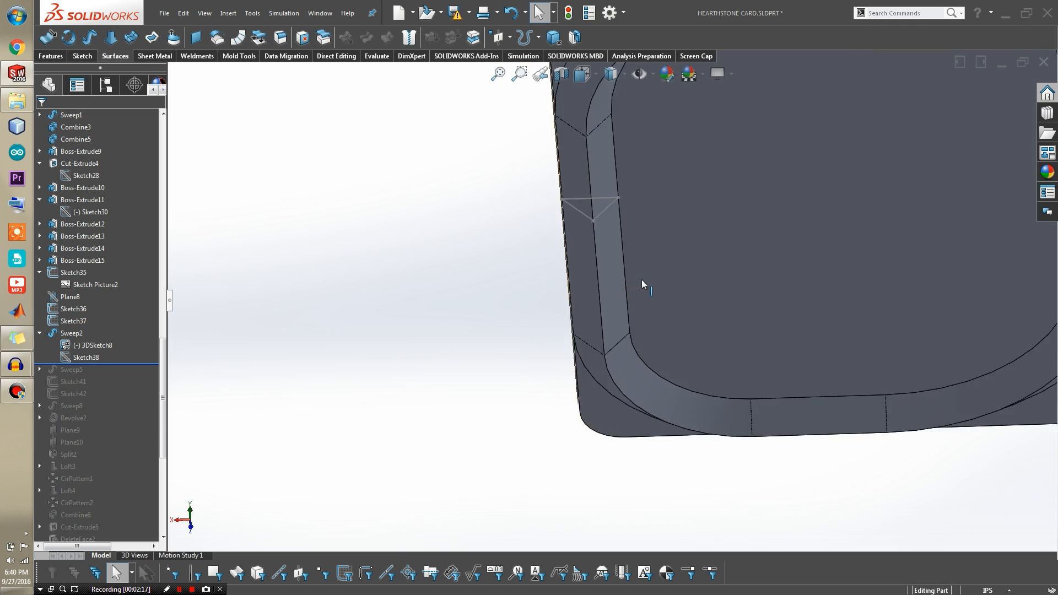
pyautogui.scroll(-5, 622, 243)
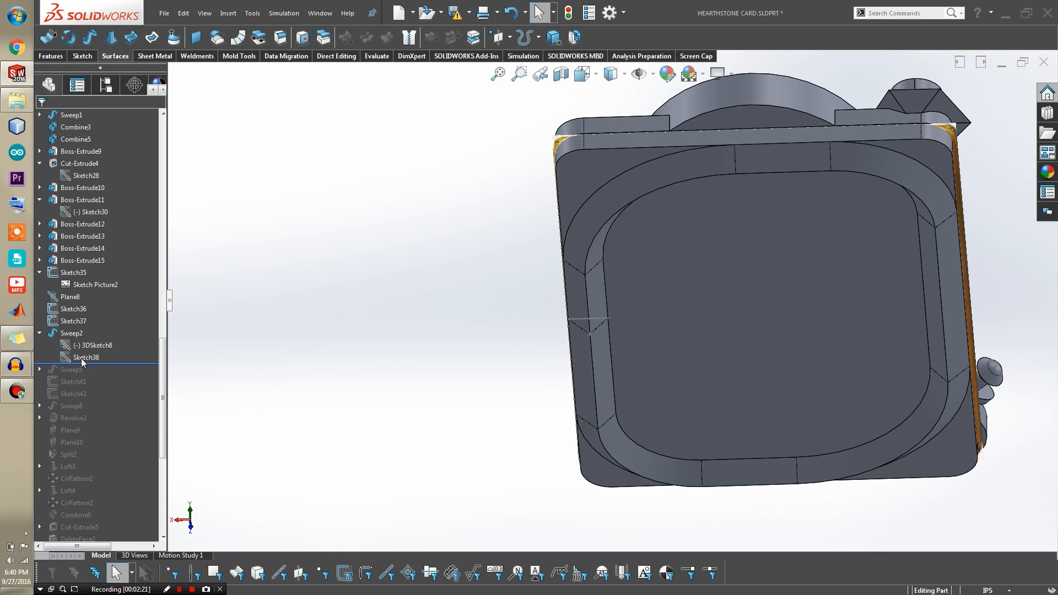
pyautogui.click(71, 309)
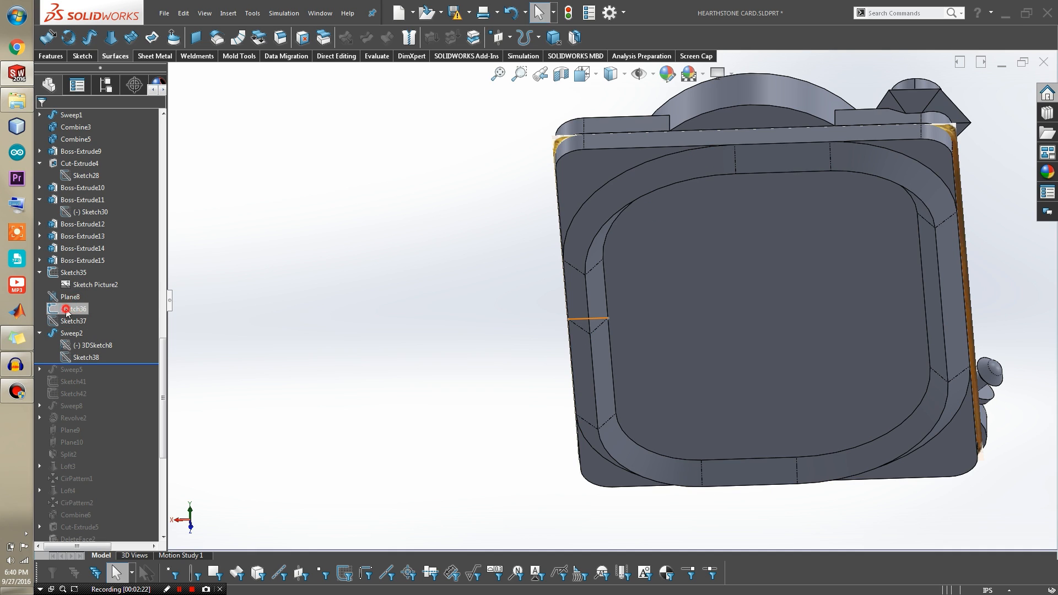
pyautogui.click(77, 294)
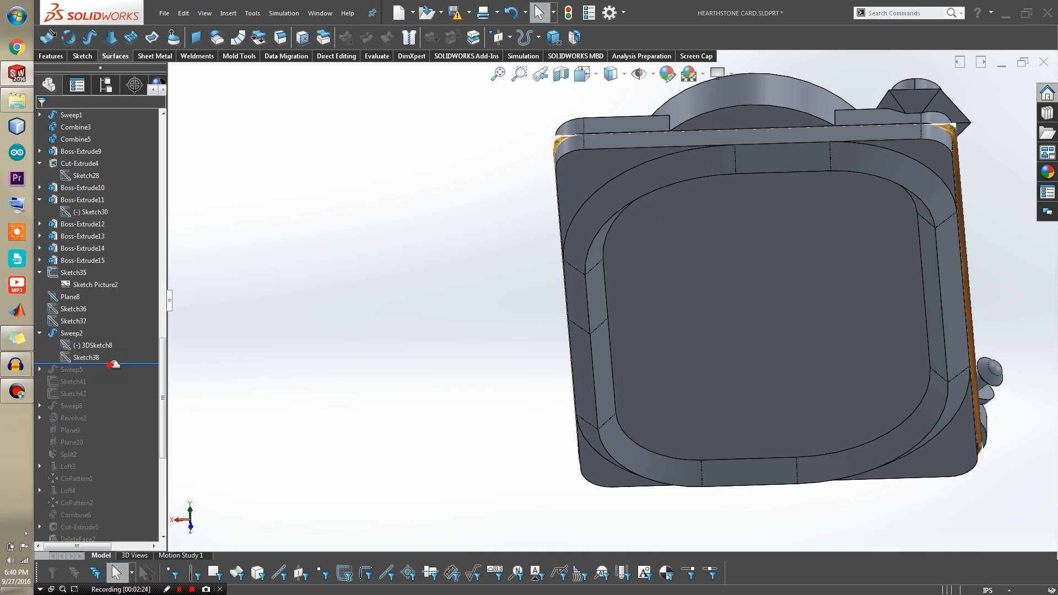
# Step: Roll the feature history forward past Sweep5 and view the outer rim it adds around the card's back
pyautogui.moveTo(129, 374); pyautogui.dragTo(129, 375)
pyautogui.moveTo(549, 371); pyautogui.dragTo(594, 311, button='middle')
pyautogui.scroll(5, 596, 319)
pyautogui.scroll(-4, 595, 292)
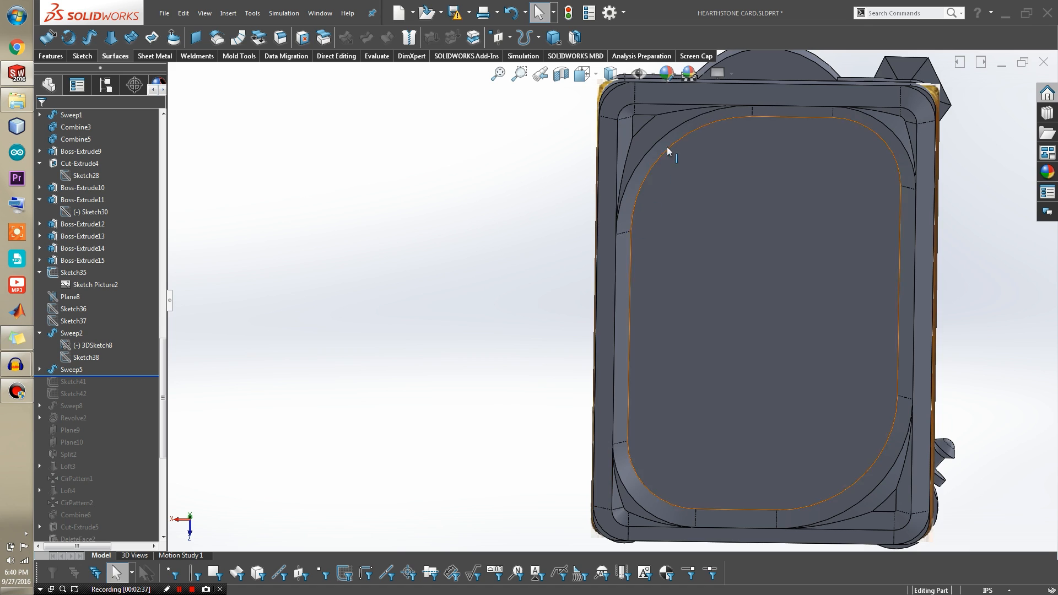
pyautogui.scroll(-3, 668, 165)
pyautogui.scroll(2, 656, 225)
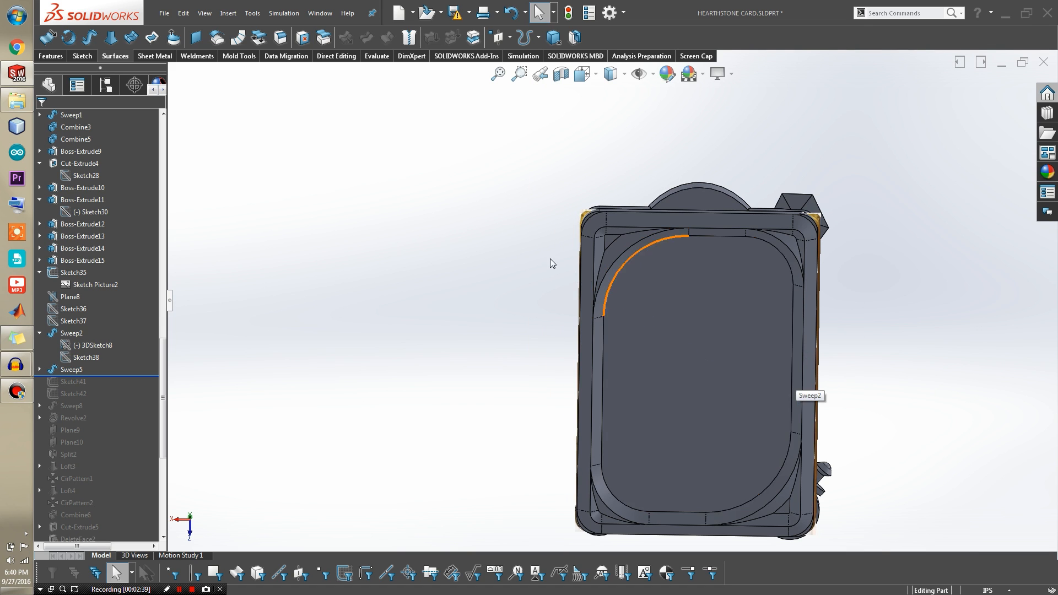
# Step: Examine one corner of the back rim up close, highlighting the Boss-Extrude15 face and the neighbouring Sweep5 corner face
pyautogui.scroll(-5, 684, 223)
pyautogui.moveTo(688, 219); pyautogui.dragTo(673, 252, button='middle')
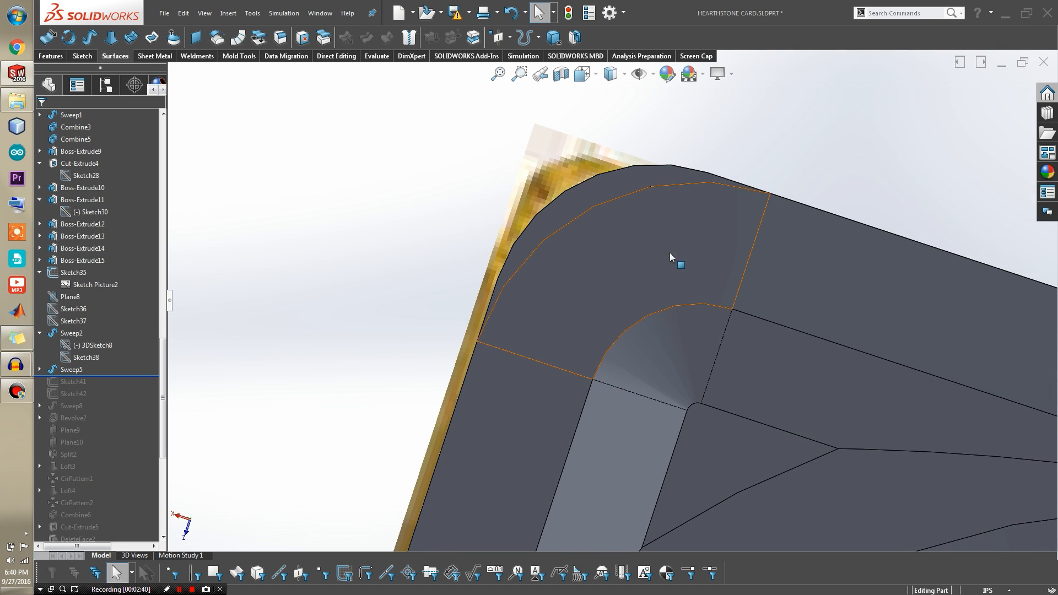
pyautogui.click(672, 254)
pyautogui.scroll(4, 681, 261)
pyautogui.moveTo(644, 295); pyautogui.dragTo(606, 281, button='middle')
pyautogui.click(600, 275)
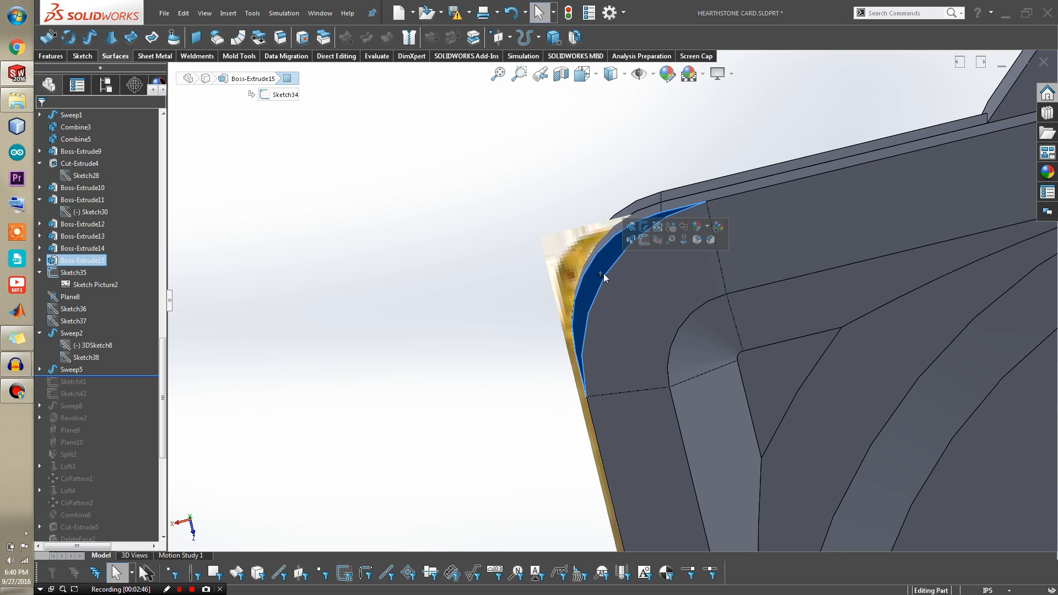
pyautogui.click(640, 287)
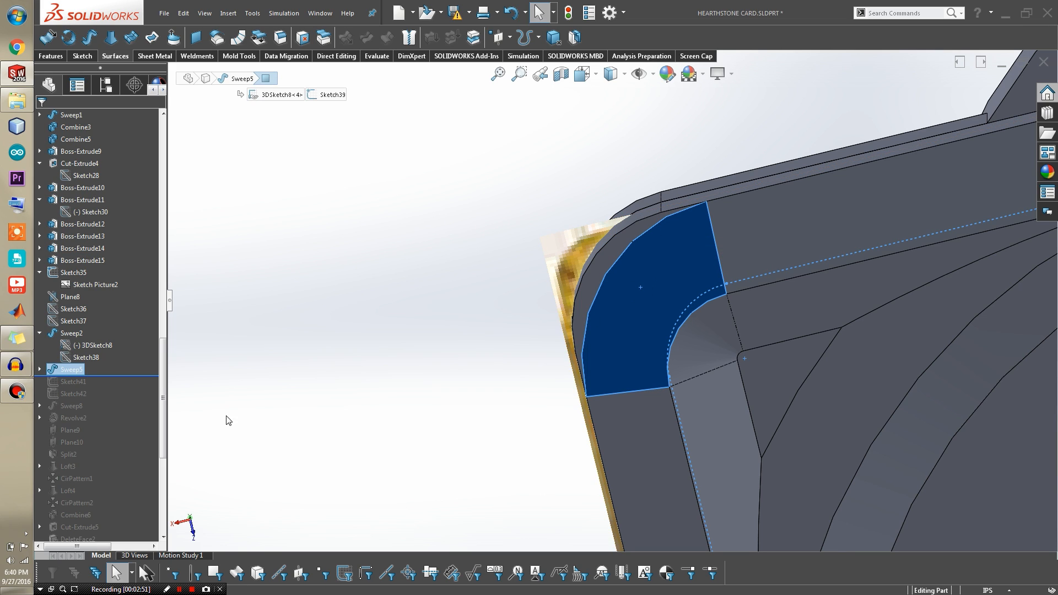
# Step: Roll the feature history forward past Sketch41 and highlight its line and dimensions on the card's back
pyautogui.moveTo(136, 375); pyautogui.dragTo(136, 382)
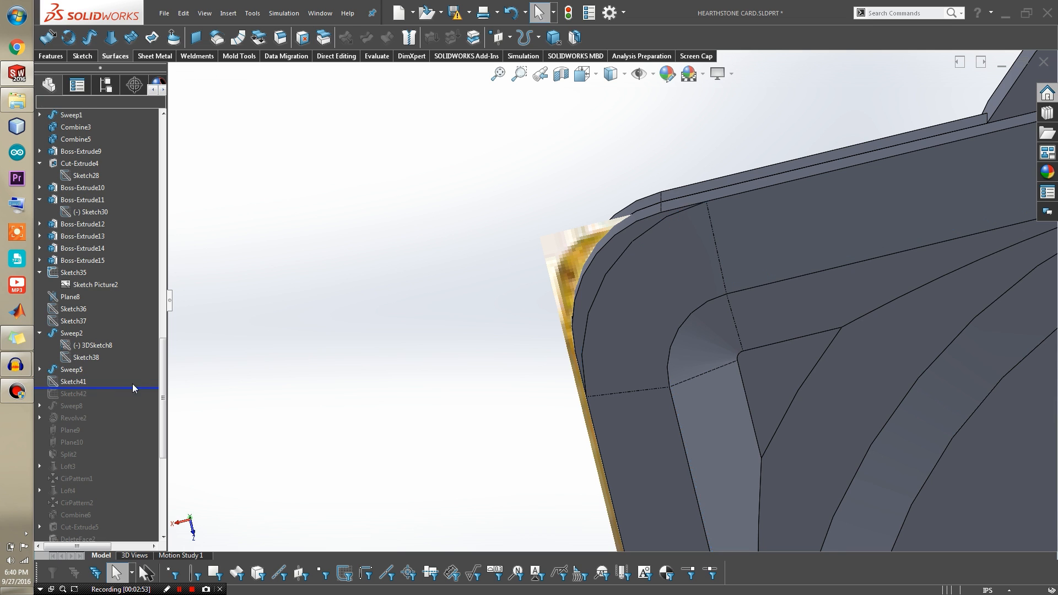
pyautogui.scroll(10, 833, 366)
pyautogui.scroll(-4, 723, 411)
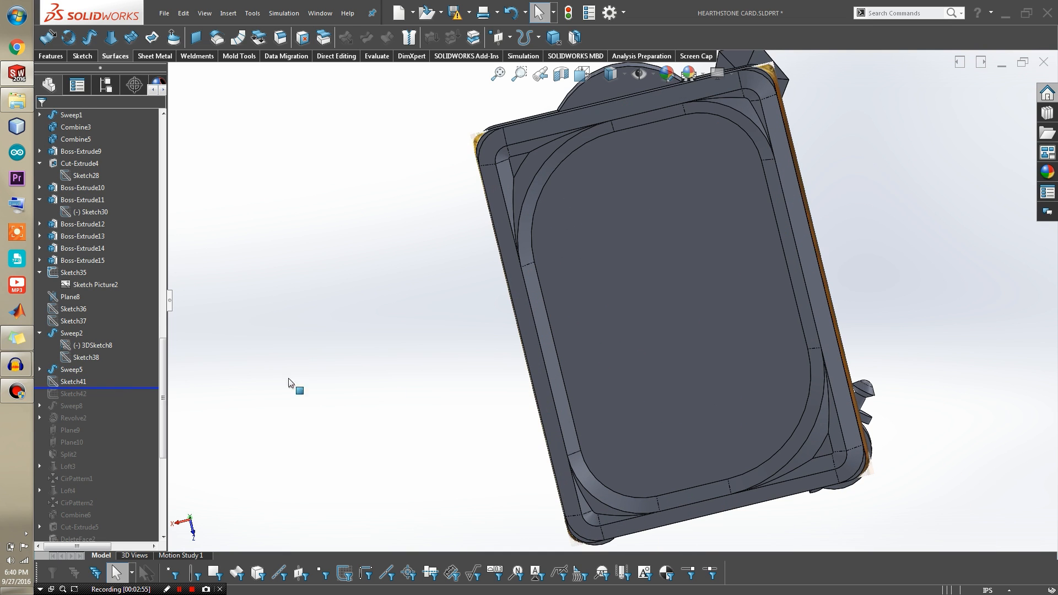
pyautogui.click(73, 382)
pyautogui.moveTo(661, 420)
pyautogui.mouseDown(button='middle')
pyautogui.moveTo(583, 242)
pyautogui.moveTo(682, 325)
pyautogui.moveTo(664, 435)
pyautogui.moveTo(621, 354)
pyautogui.moveTo(651, 180)
pyautogui.mouseUp(button='middle')
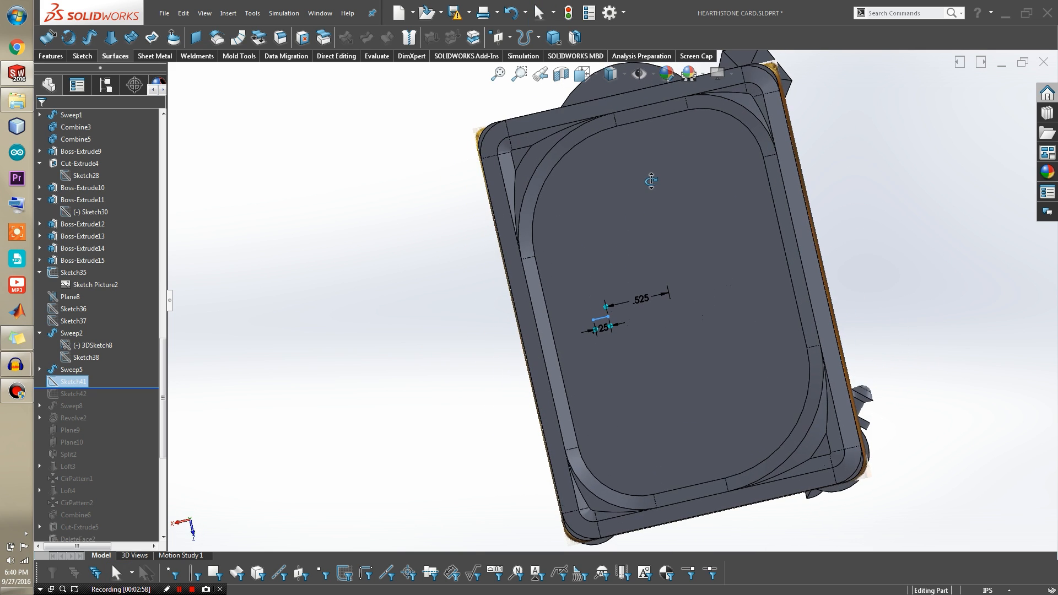
pyautogui.press('Escape')
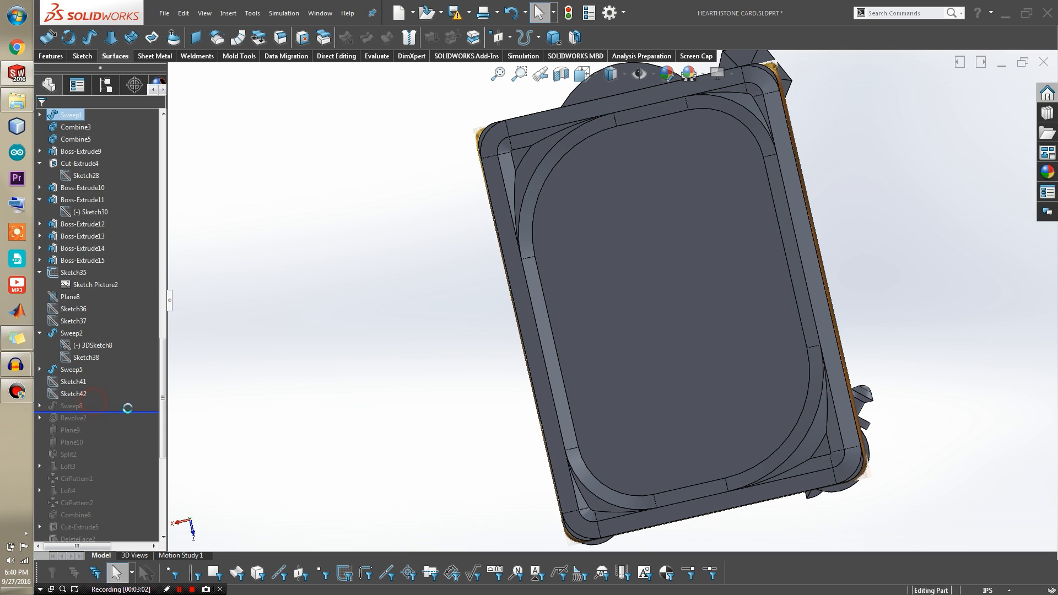
# Step: Examine the circular ring of Sweep8 at the centre of the card's back, close up and as a whole
pyautogui.moveTo(644, 322); pyautogui.dragTo(668, 193, button='middle')
pyautogui.scroll(-4, 636, 270)
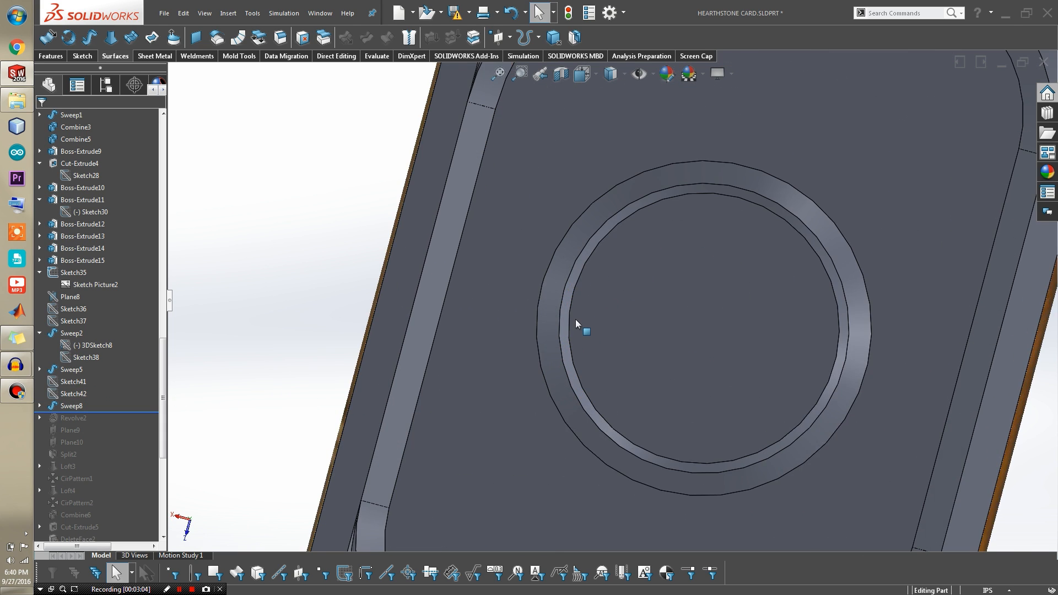
pyautogui.scroll(-4, 576, 319)
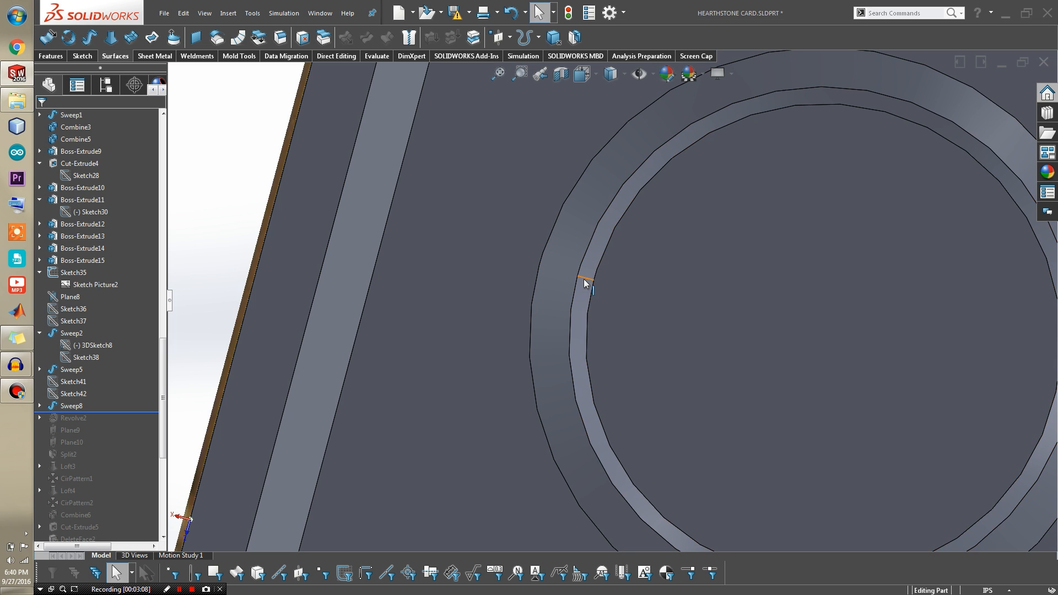
pyautogui.scroll(2, 534, 269)
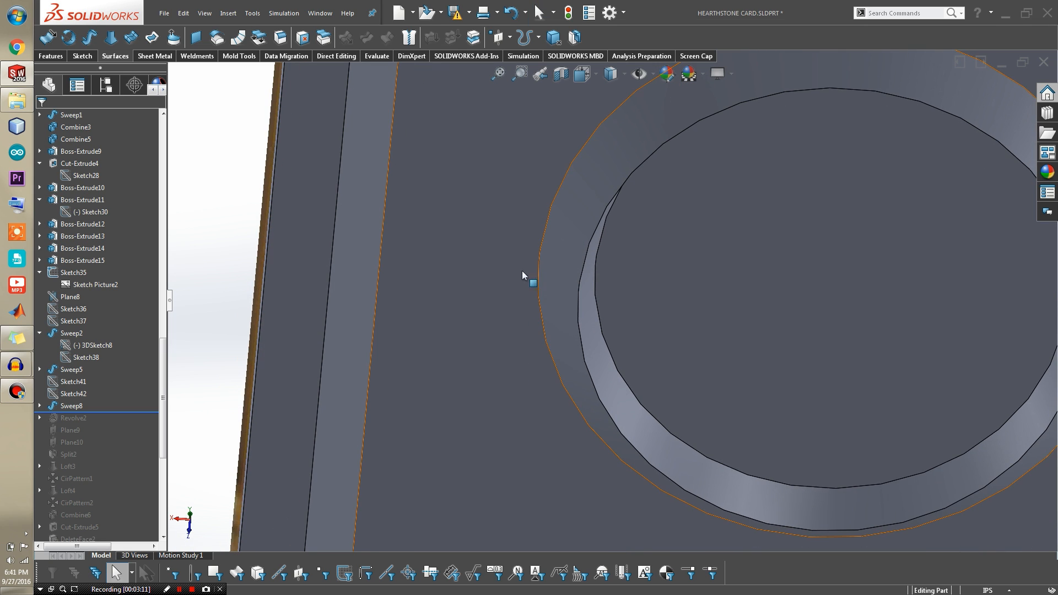
pyautogui.scroll(3, 591, 252)
pyautogui.scroll(2, 591, 252)
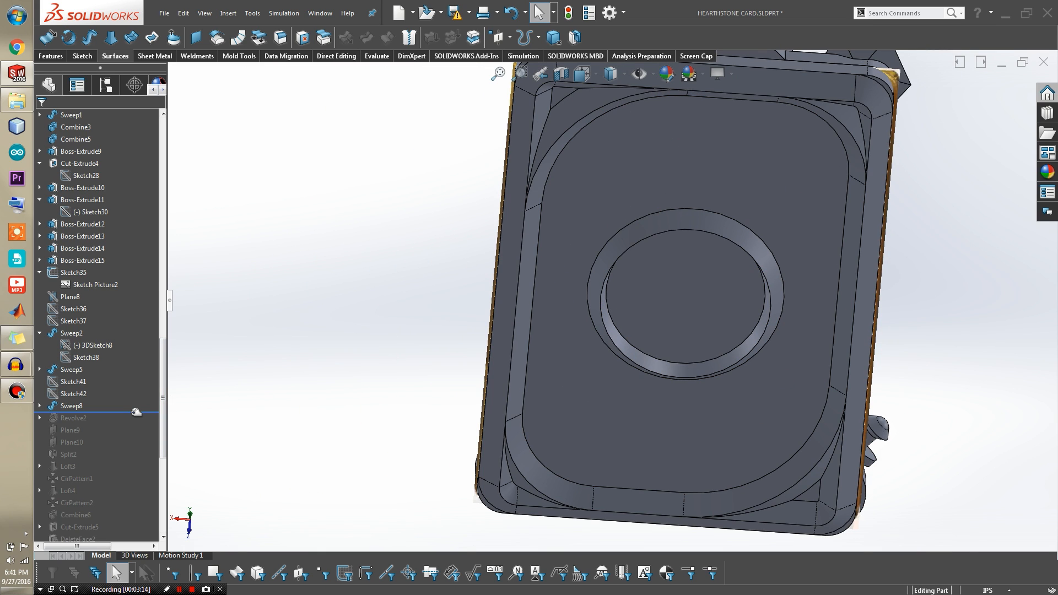
# Step: Roll the feature history forward past Revolve2 and view the card's whole back
pyautogui.moveTo(138, 412); pyautogui.dragTo(135, 420)
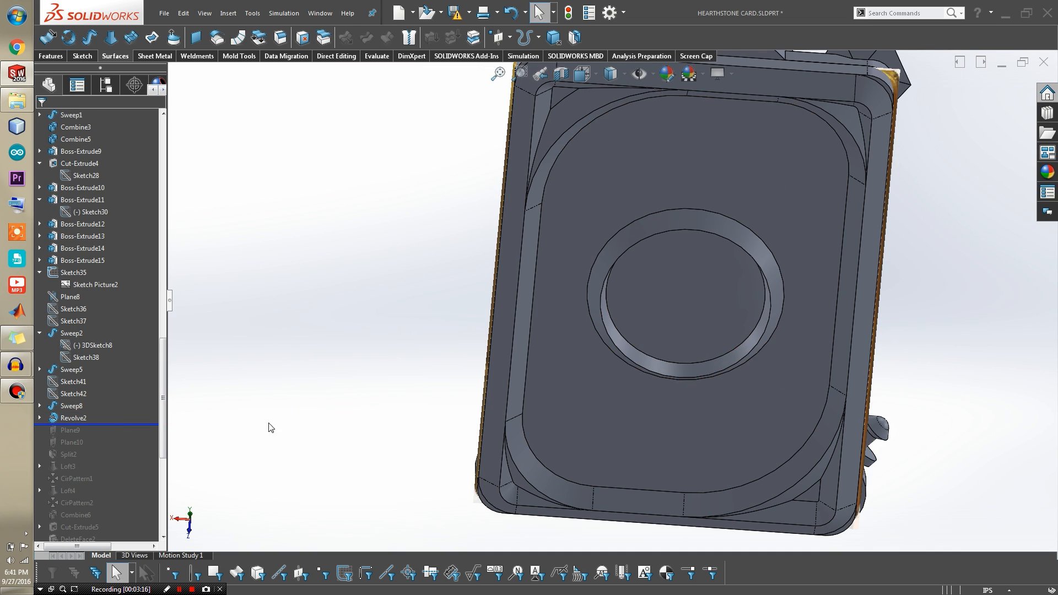
pyautogui.click(74, 420)
pyautogui.moveTo(651, 317); pyautogui.dragTo(664, 132, button='middle')
pyautogui.scroll(4, 695, 267)
pyautogui.scroll(-2, 695, 270)
pyautogui.click(846, 293)
# Step: Turn off Rotate About Scene Floor and highlight the Revolve2 face inside the central ring from a low angle
pyautogui.rightClick(775, 281)
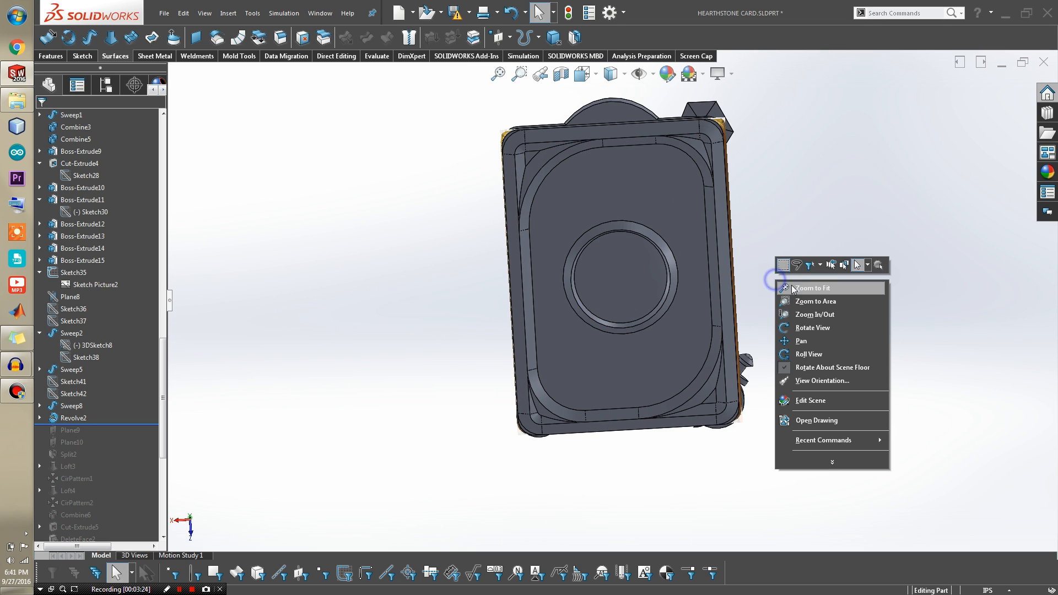
pyautogui.click(837, 367)
pyautogui.moveTo(660, 309); pyautogui.dragTo(562, 110, button='middle')
pyautogui.click(583, 223)
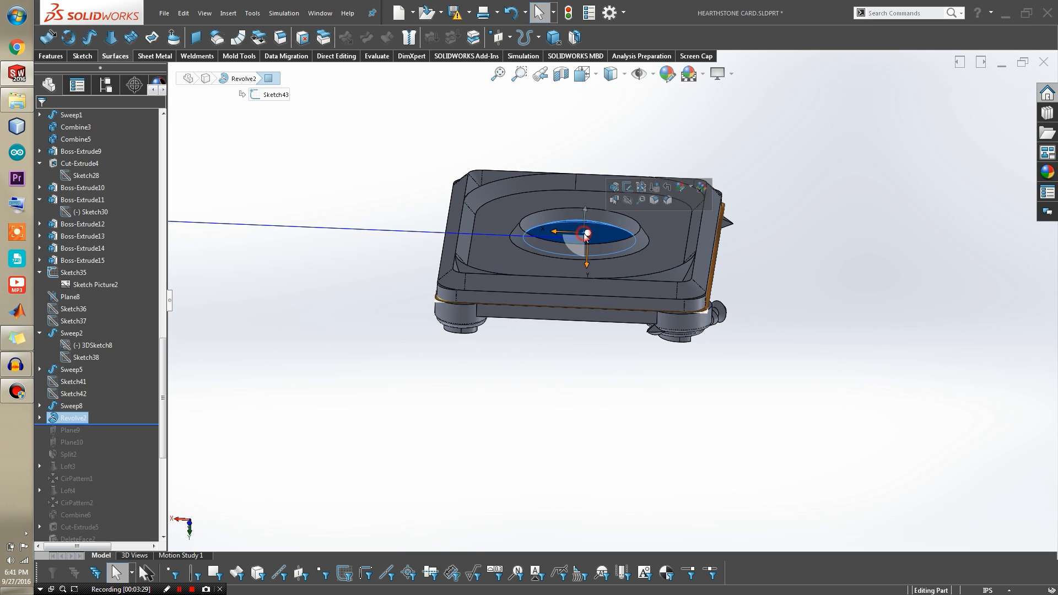
pyautogui.scroll(-3, 583, 232)
pyautogui.scroll(3, 581, 242)
pyautogui.scroll(4, 580, 248)
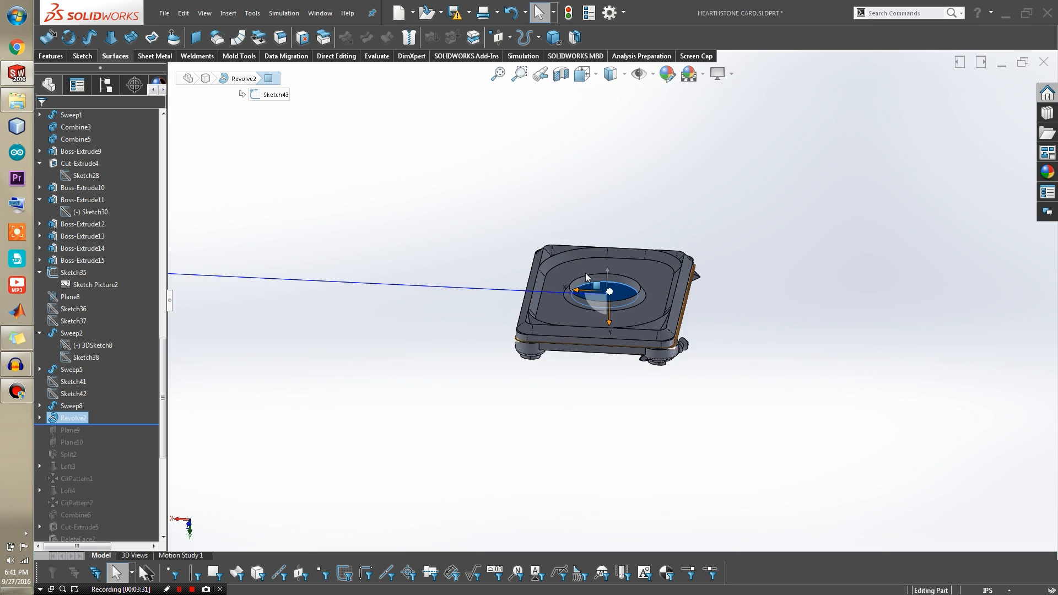
# Step: Examine the Revolve2 face within the Sweep8 ring from several low angles, close up and as a whole
pyautogui.scroll(-5, 612, 292)
pyautogui.scroll(-4, 619, 297)
pyautogui.moveTo(639, 385); pyautogui.dragTo(626, 448, button='middle')
pyautogui.scroll(4, 666, 378)
pyautogui.scroll(-3, 666, 378)
pyautogui.moveTo(636, 359); pyautogui.dragTo(943, 375, button='middle')
pyautogui.click(993, 406)
pyautogui.scroll(5, 682, 349)
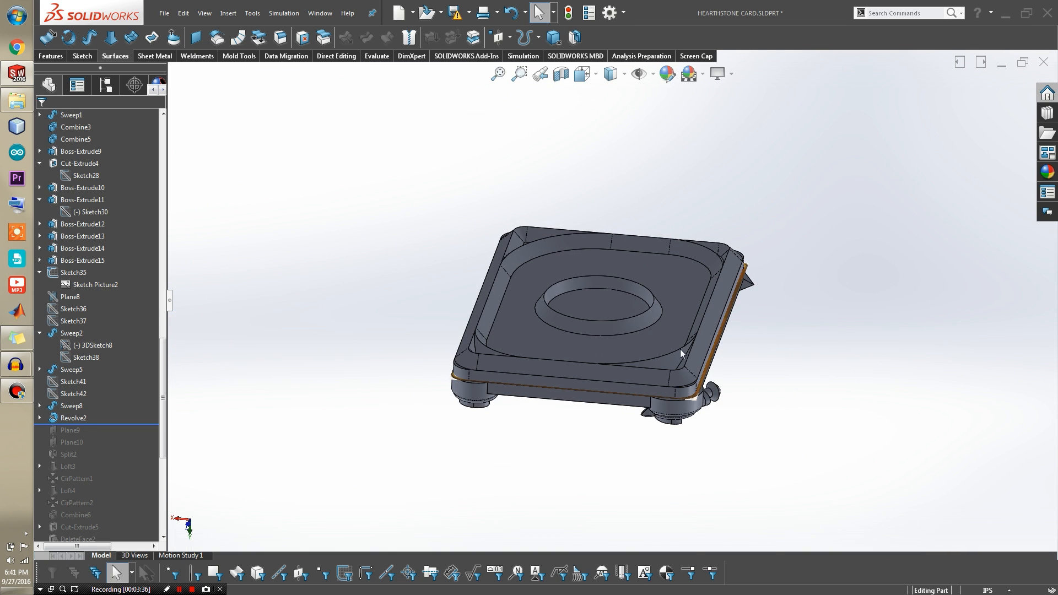
pyautogui.scroll(-1, 584, 306)
pyautogui.scroll(-3, 586, 305)
pyautogui.click(603, 314)
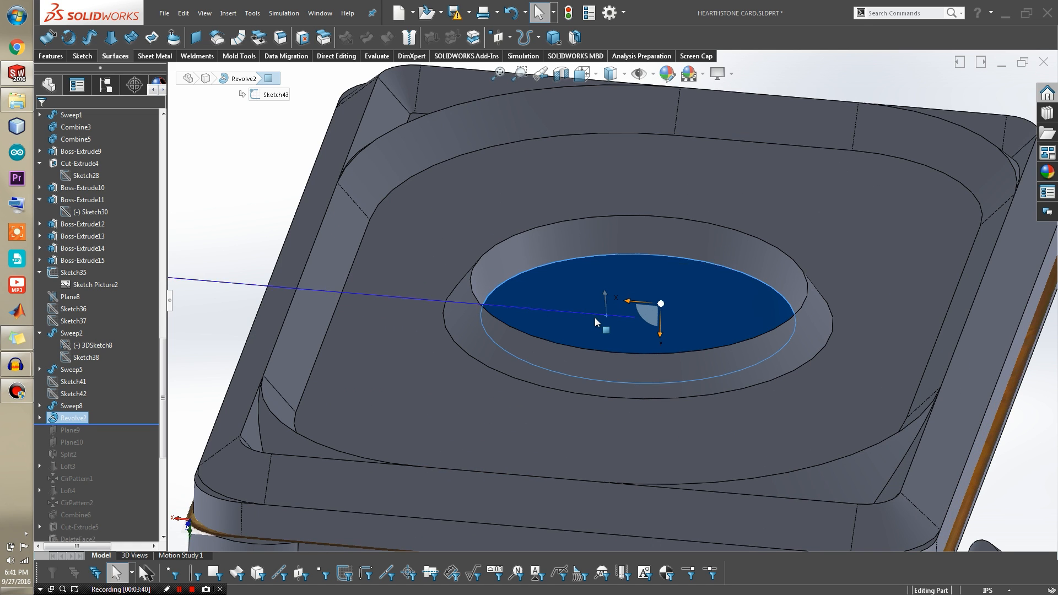
pyautogui.scroll(1, 594, 319)
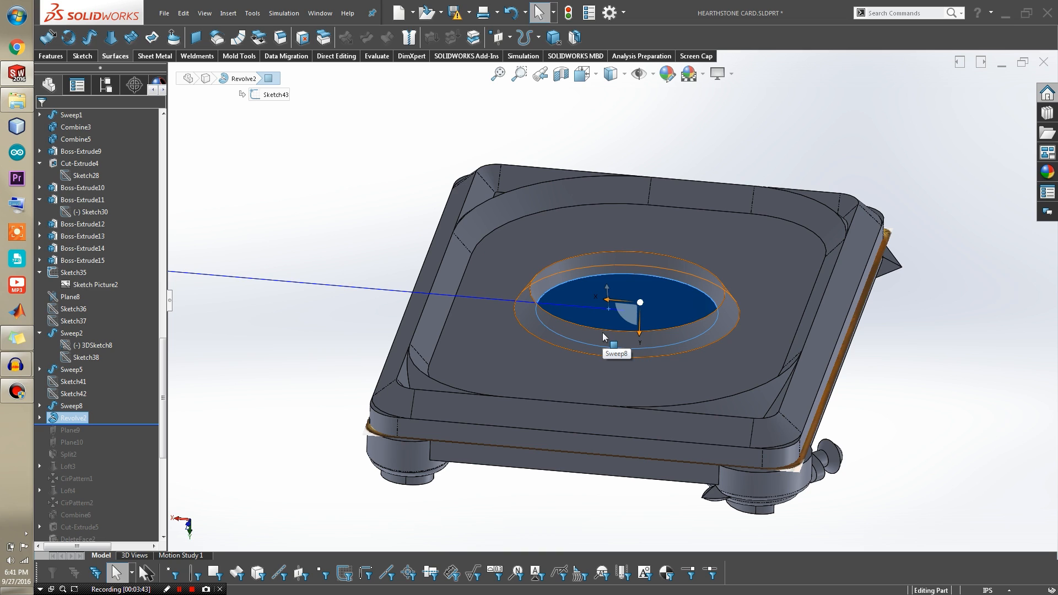
# Step: Expand Revolve2 and show its profile sketch, Sketch43, inside the central ring
pyautogui.click(74, 395)
pyautogui.click(74, 434)
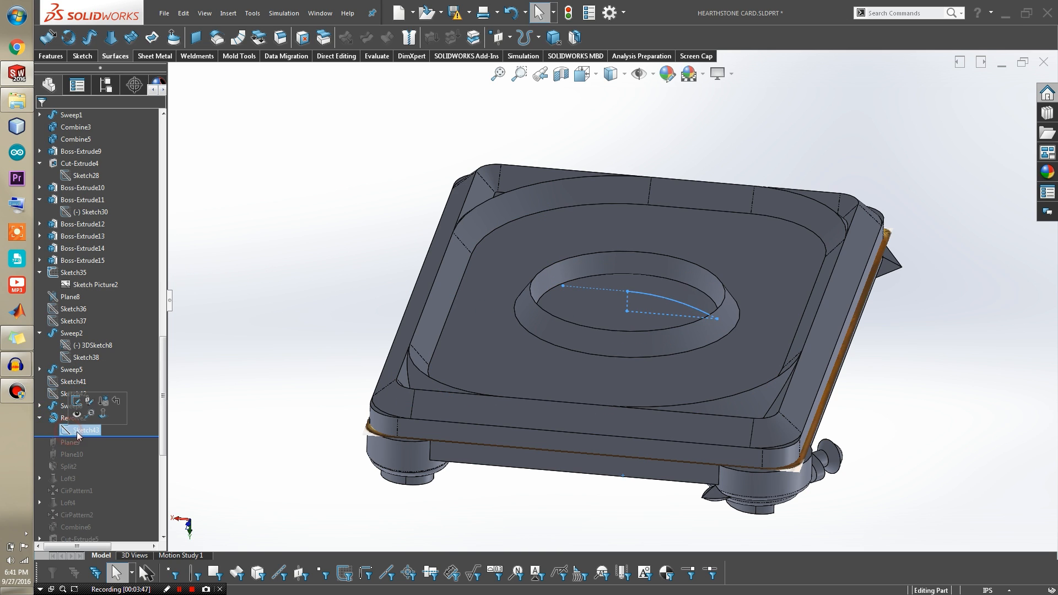
pyautogui.scroll(-5, 650, 324)
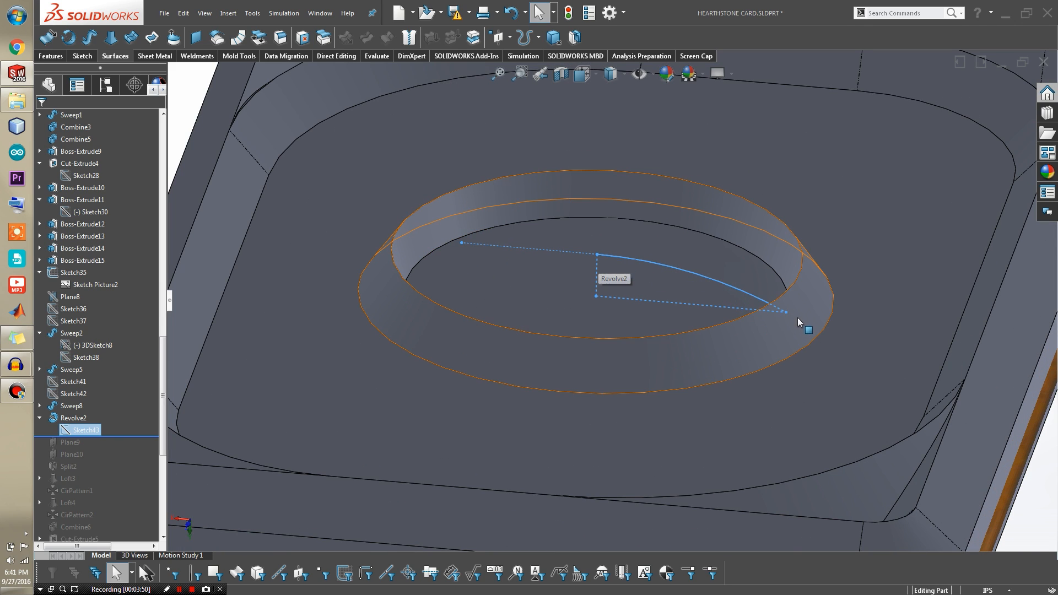
pyautogui.scroll(-1, 592, 262)
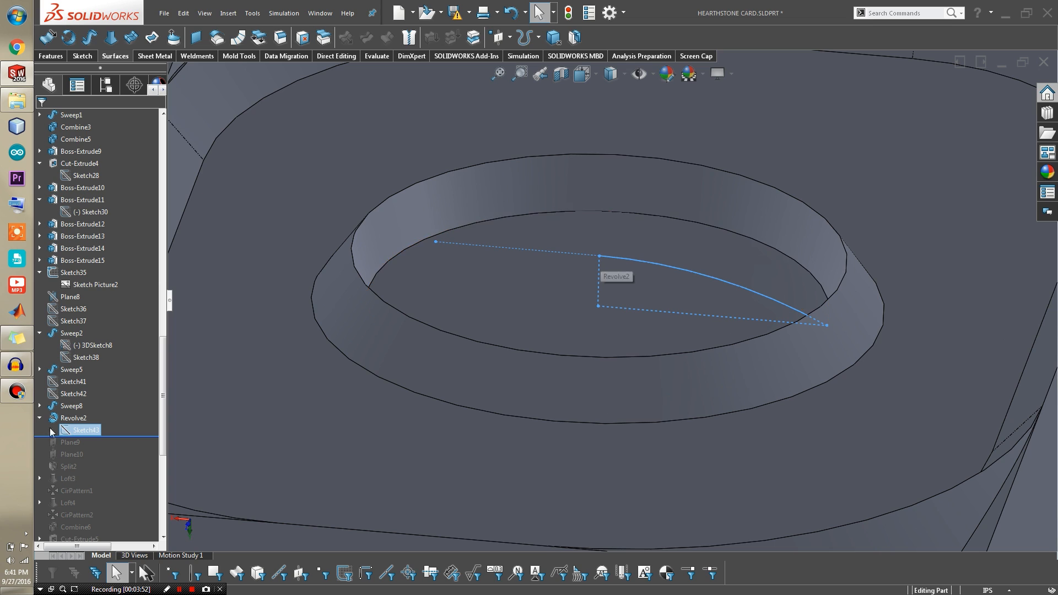
pyautogui.click(72, 430)
pyautogui.click(80, 411)
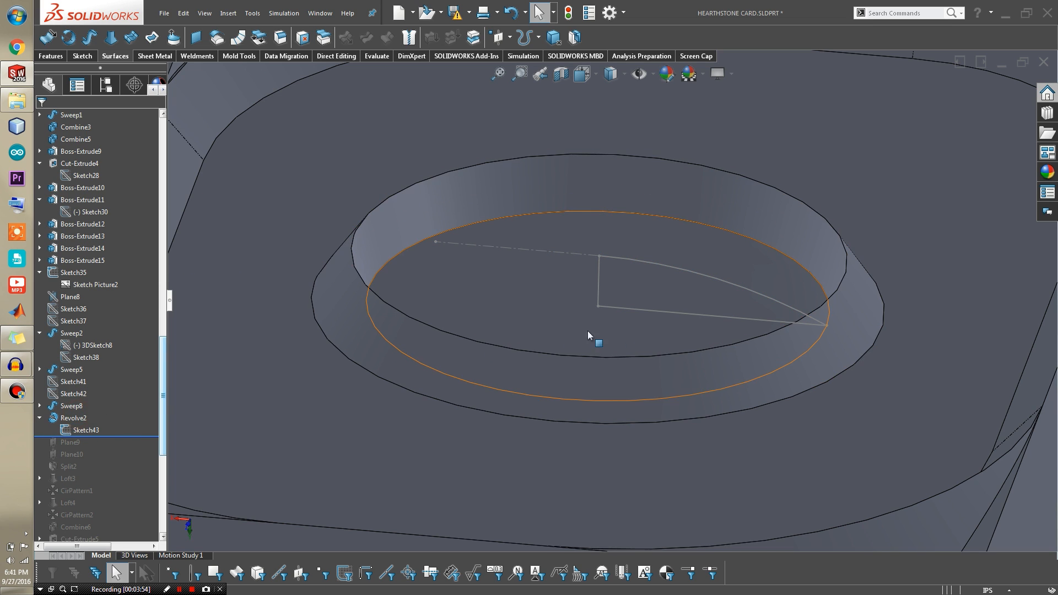
# Step: Examine the Sketch43 profile up close from a low angle and select its construction line
pyautogui.scroll(2, 656, 309)
pyautogui.scroll(-3, 657, 310)
pyautogui.middleClick(658, 296)
pyautogui.moveTo(658, 297); pyautogui.dragTo(643, 280, button='middle')
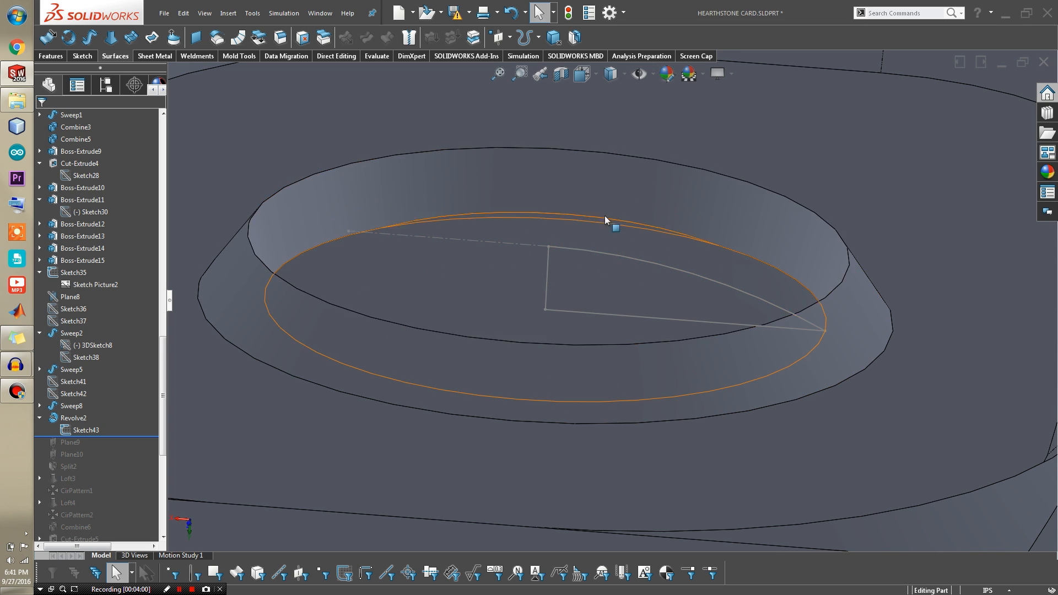
pyautogui.click(534, 247)
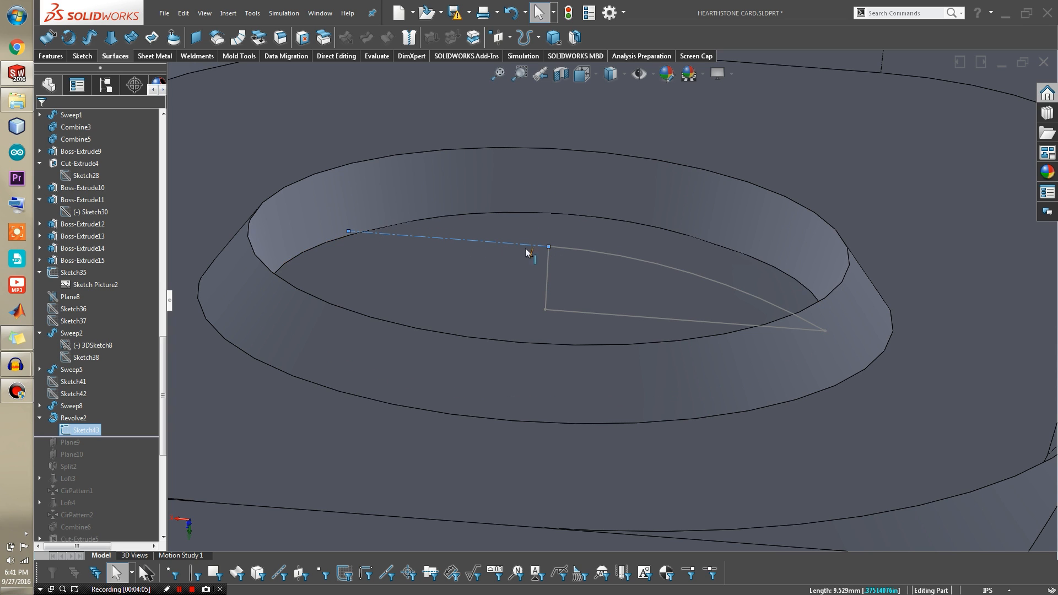
pyautogui.scroll(-3, 553, 252)
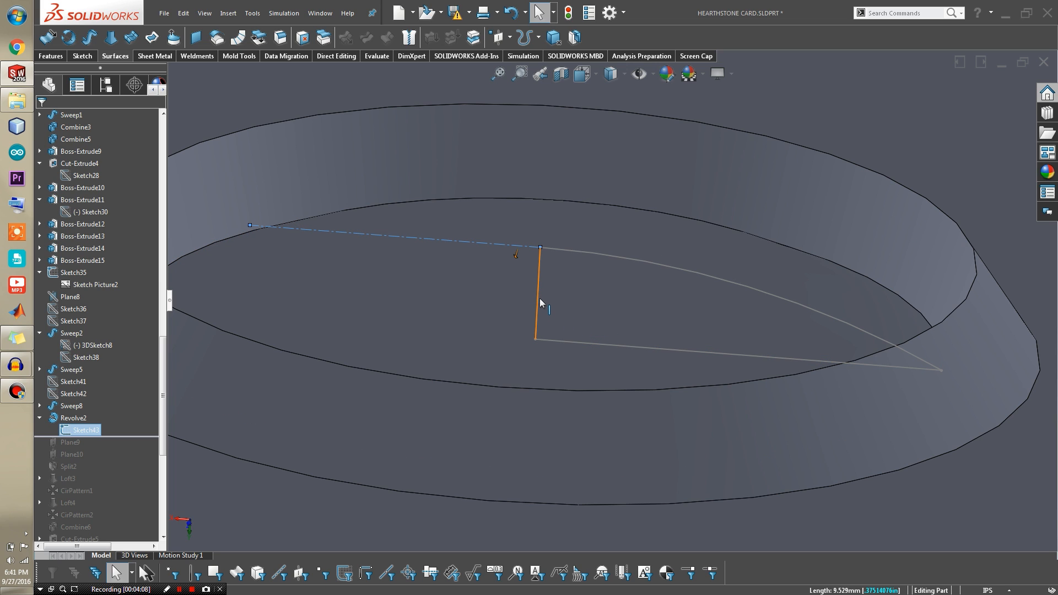
# Step: Highlight the Revolve2 face together with its Sketch43 profile inside the central ring, and clear the selection
pyautogui.press('z')
pyautogui.press('z')
pyautogui.press('z')
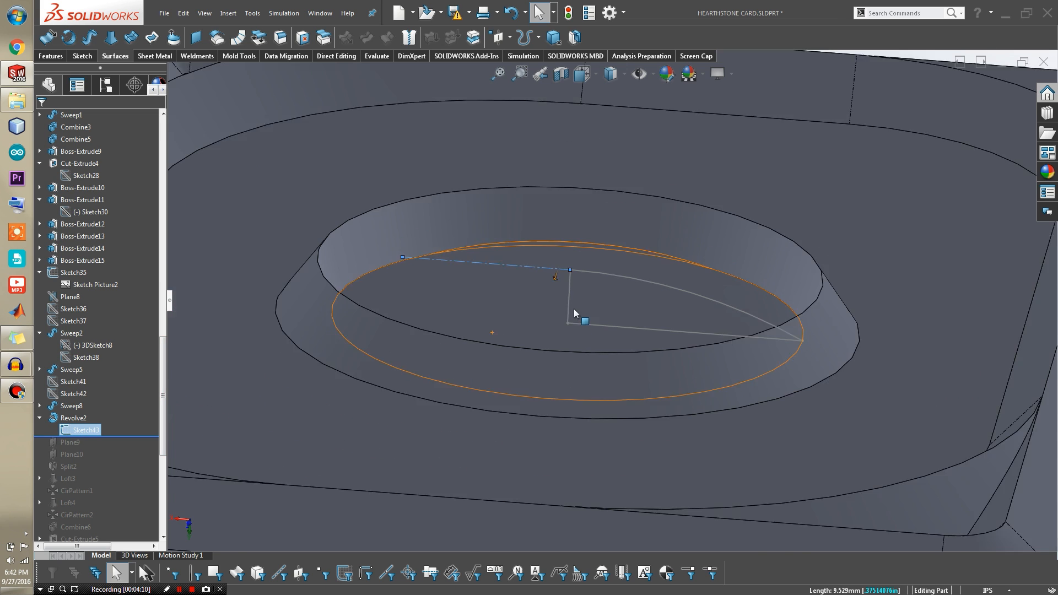
pyautogui.click(66, 430)
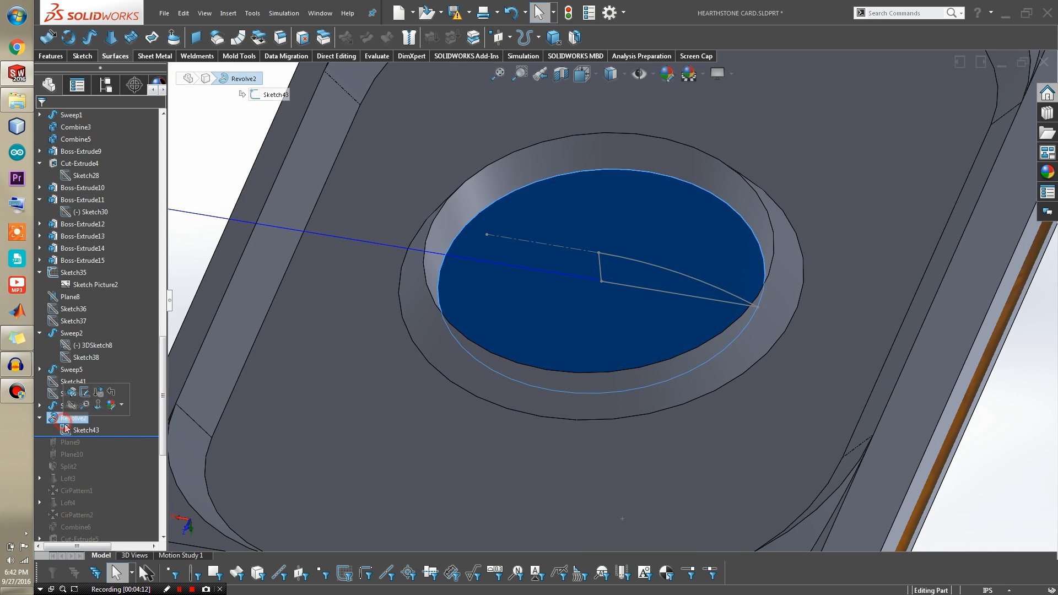
pyautogui.click(41, 421)
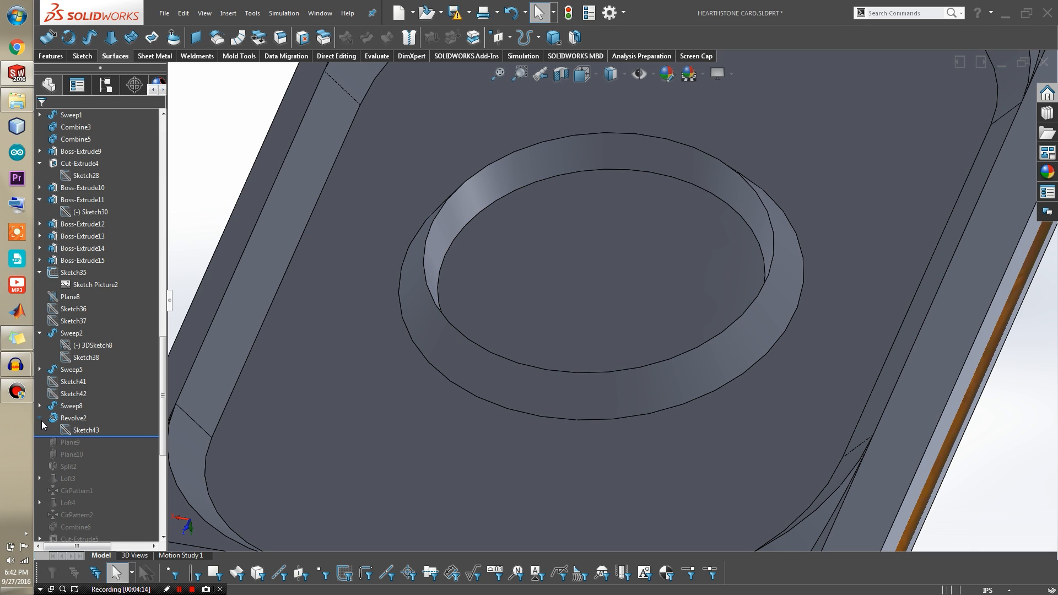
# Step: Roll the feature history forward to include Plane9 and highlight that plane against the card's side
pyautogui.moveTo(55, 443); pyautogui.dragTo(55, 447)
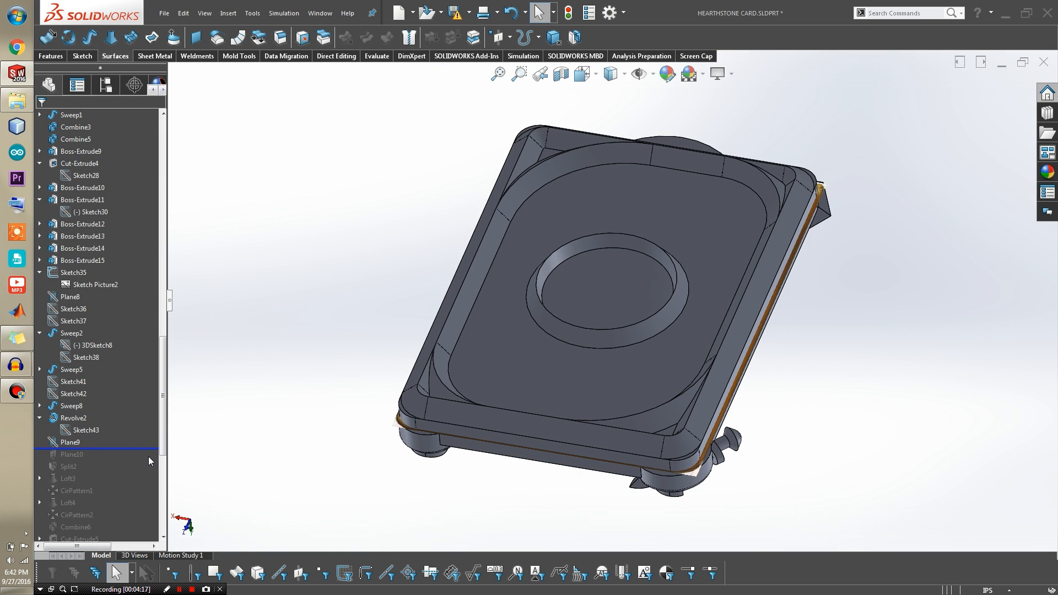
pyautogui.click(69, 442)
pyautogui.press('f')
pyautogui.moveTo(571, 330); pyautogui.dragTo(652, 186, button='middle')
pyautogui.scroll(-10, 756, 260)
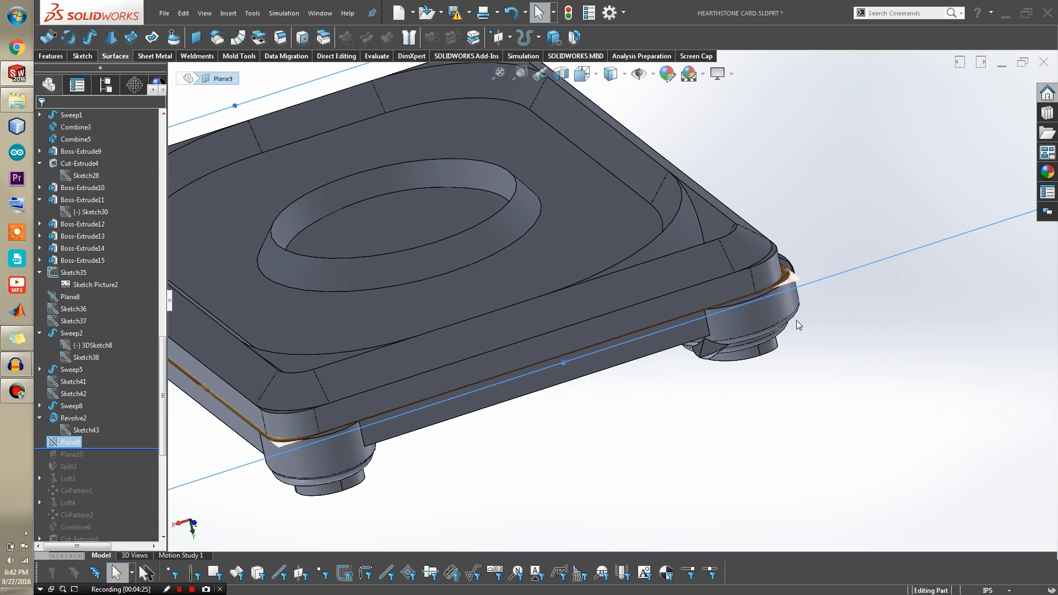
# Step: Examine the border corner up close and select the thin curved Boss-Extrude15 face there
pyautogui.scroll(5, 740, 327)
pyautogui.scroll(-5, 485, 349)
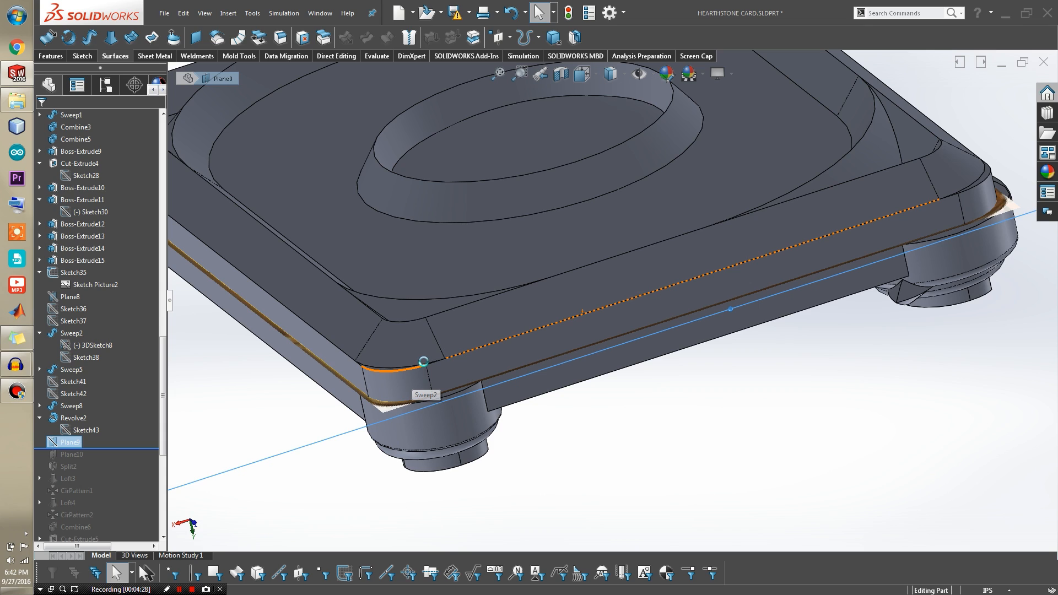
pyautogui.scroll(-2, 423, 362)
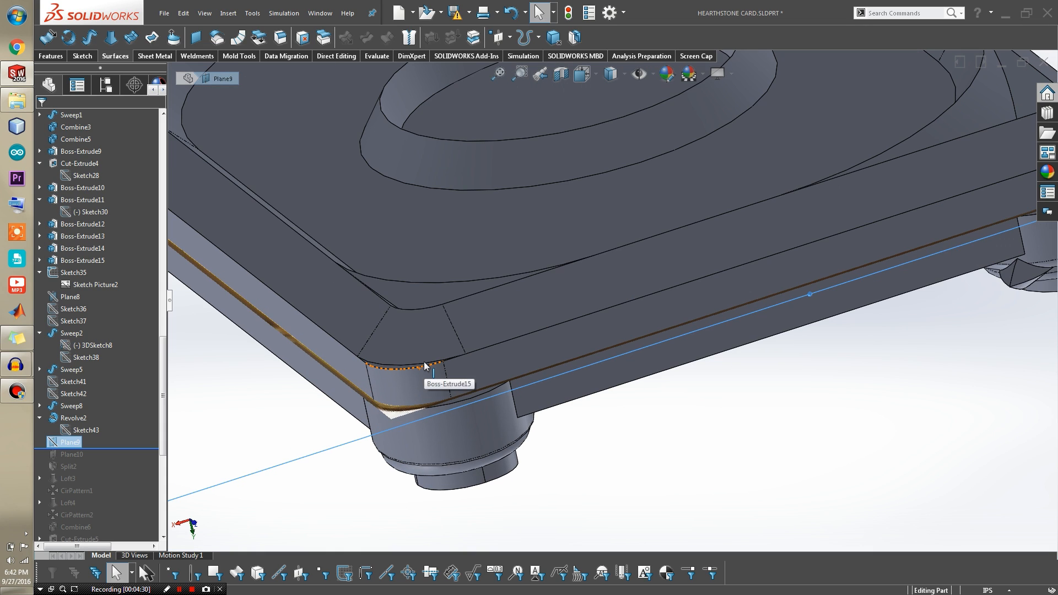
pyautogui.scroll(-3, 438, 366)
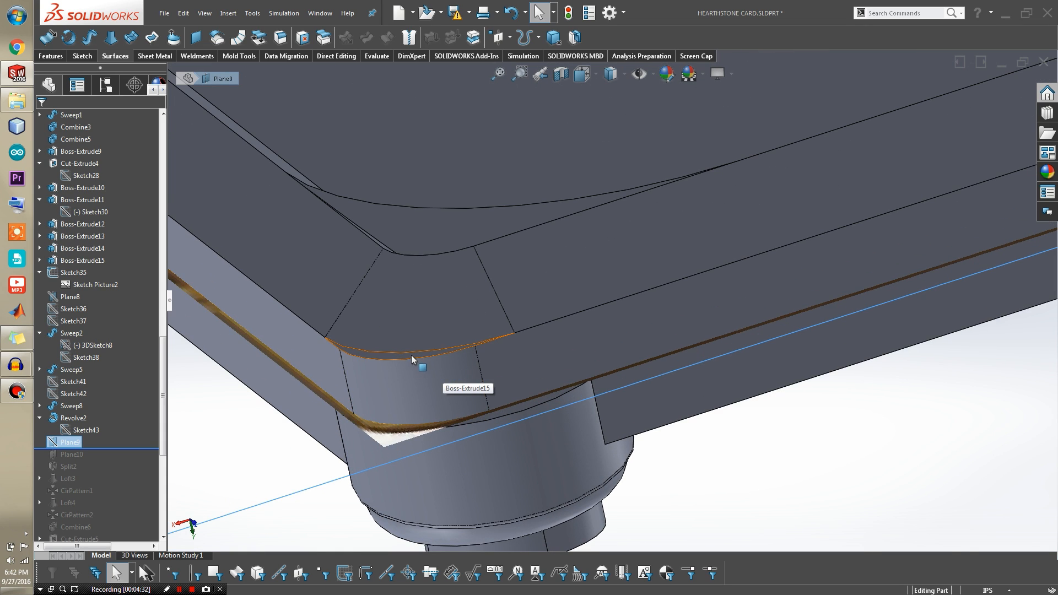
pyautogui.click(411, 358)
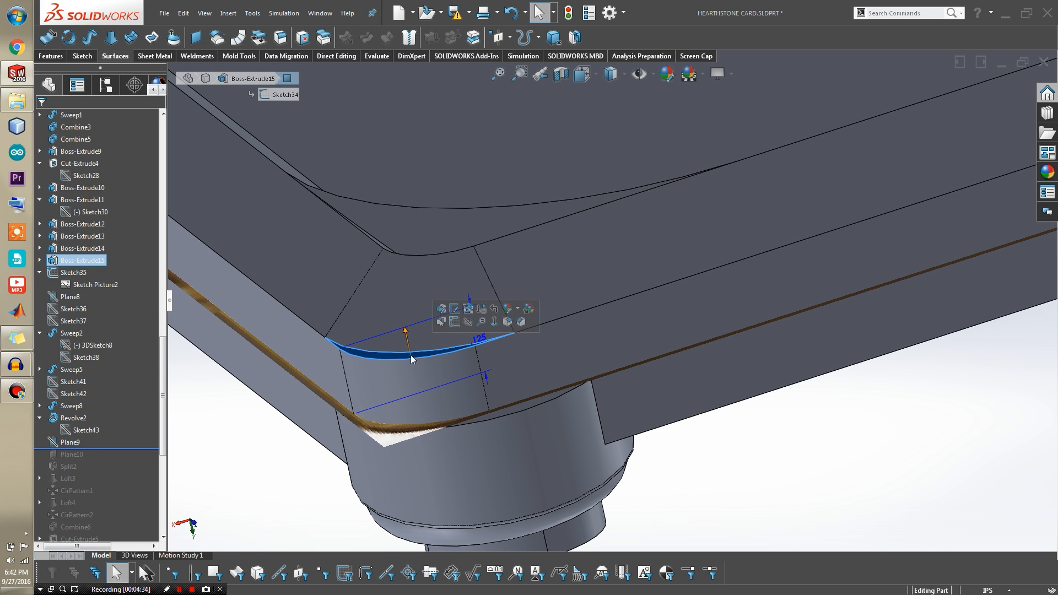
pyautogui.scroll(5, 411, 359)
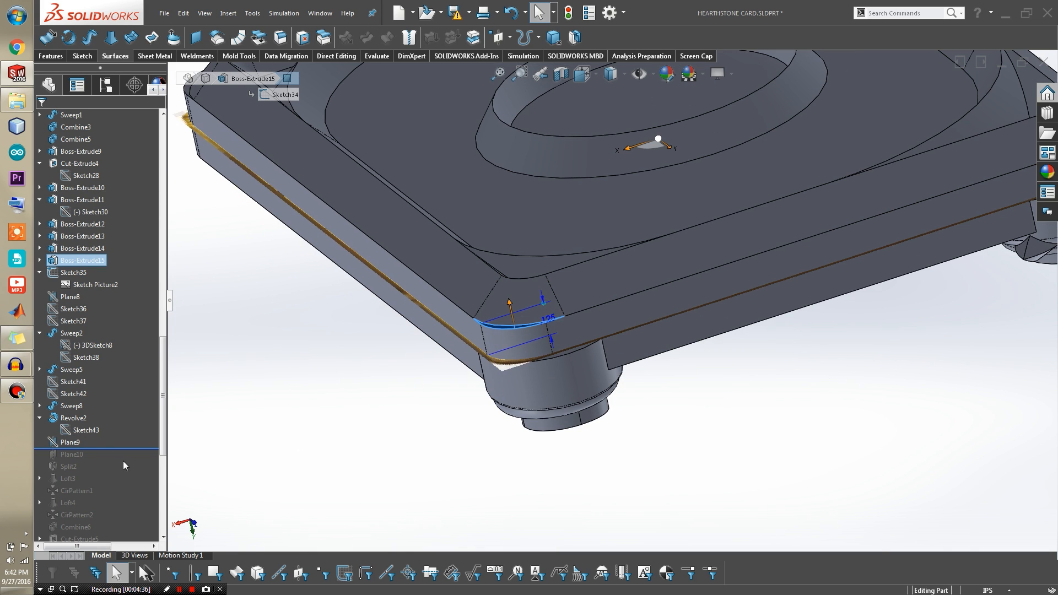
# Step: Roll the feature history forward to include Plane10 and show the whole card
pyautogui.moveTo(114, 448); pyautogui.dragTo(114, 459)
pyautogui.scroll(5, 538, 343)
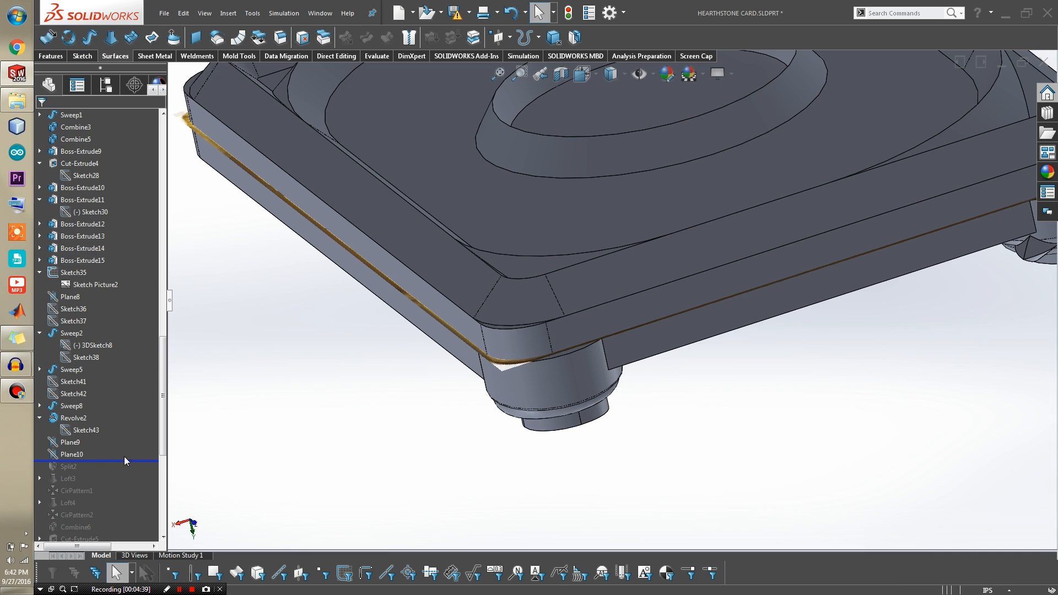
pyautogui.scroll(1, 539, 343)
pyautogui.rightClick(747, 339)
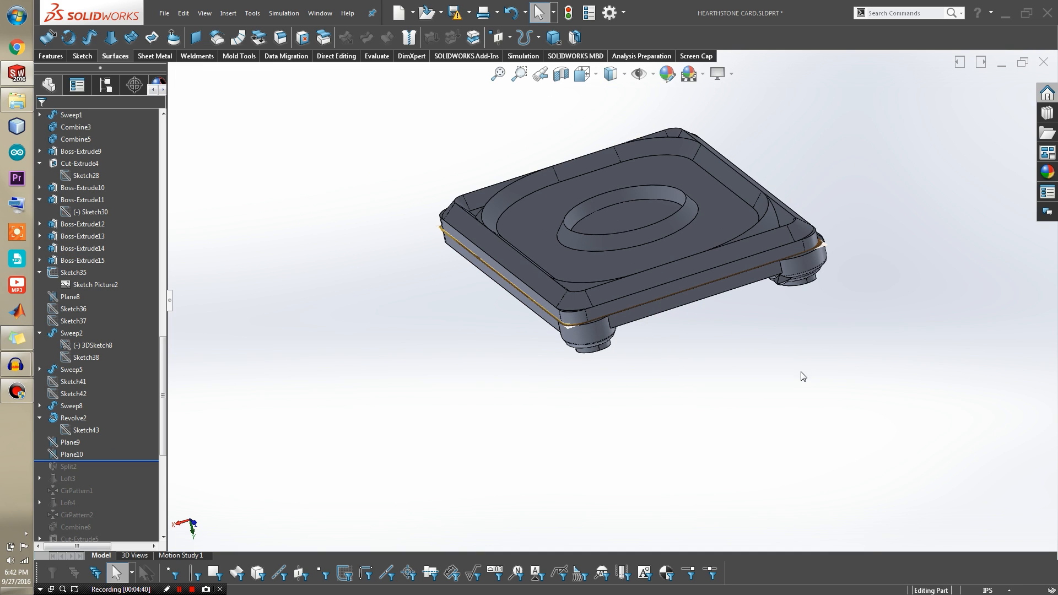
pyautogui.rightClick(775, 358)
# Step: Examine the card's back plate, border and central ring from several angles
pyautogui.click(818, 445)
pyautogui.moveTo(817, 446); pyautogui.dragTo(798, 408)
pyautogui.moveTo(724, 301); pyautogui.dragTo(660, 460)
pyautogui.moveTo(660, 460); pyautogui.dragTo(589, 223, button='middle')
pyautogui.scroll(2, 588, 222)
pyautogui.scroll(-4, 597, 237)
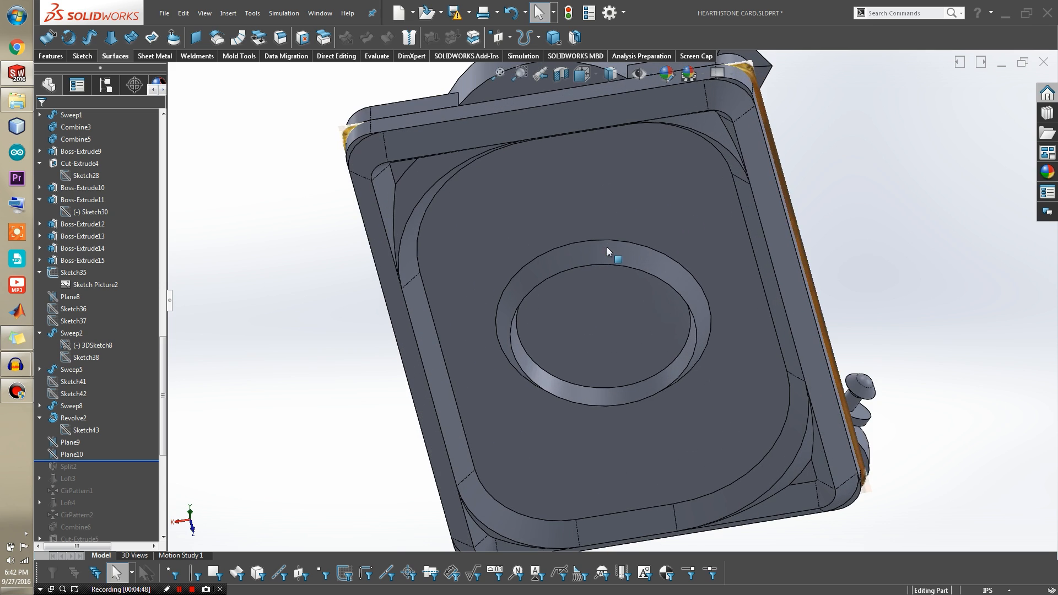
pyautogui.moveTo(648, 304); pyautogui.dragTo(620, 257, button='middle')
pyautogui.scroll(4, 624, 274)
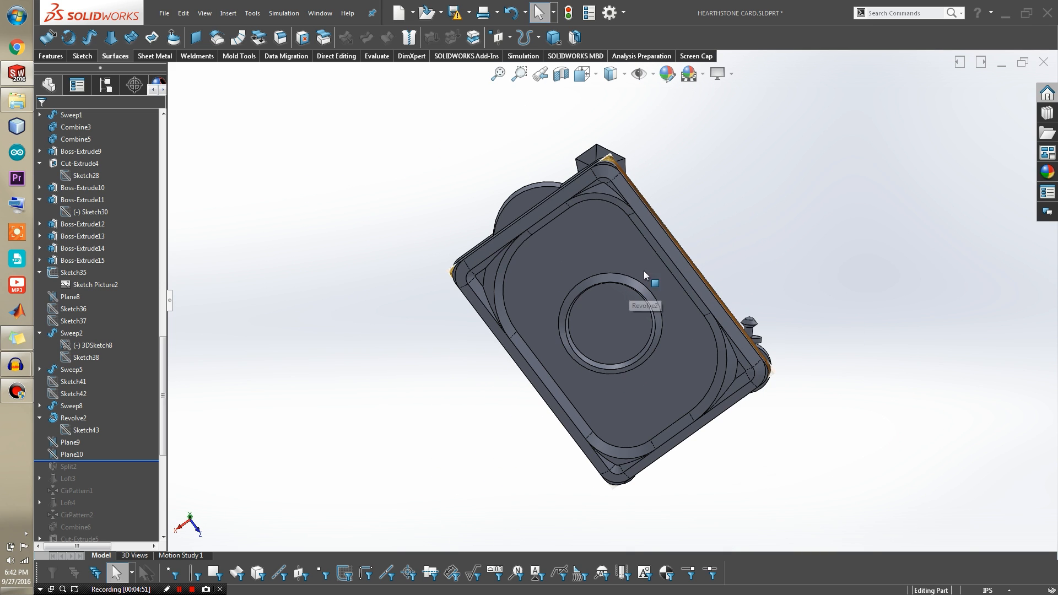
pyautogui.scroll(-3, 632, 256)
pyautogui.moveTo(617, 293); pyautogui.dragTo(609, 358, button='middle')
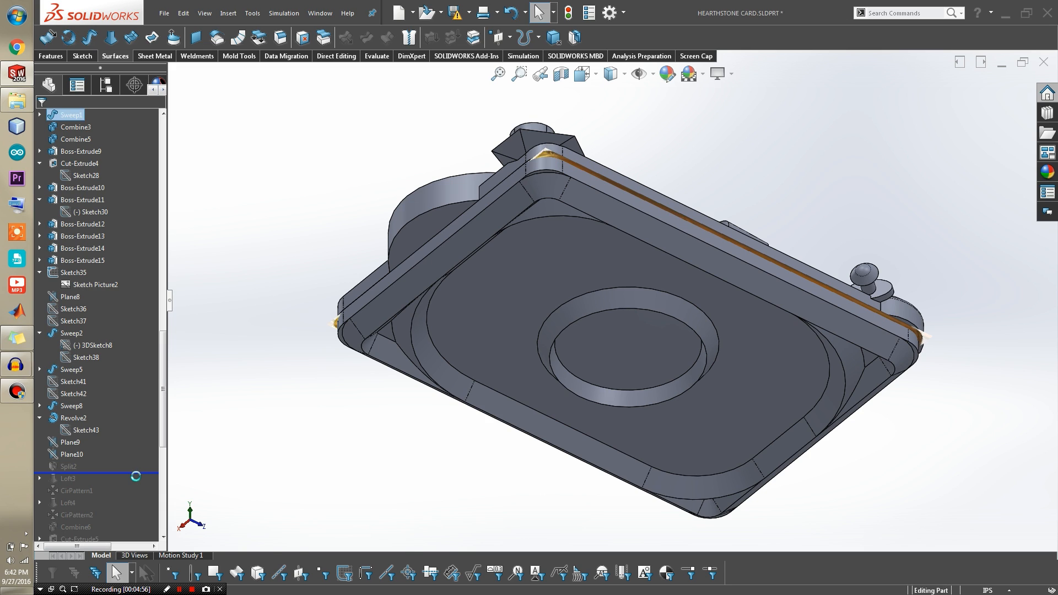
# Step: Roll the feature history forward to include Split2 and inspect the split lines on the border and ring
pyautogui.moveTo(507, 434); pyautogui.dragTo(364, 389, button='middle')
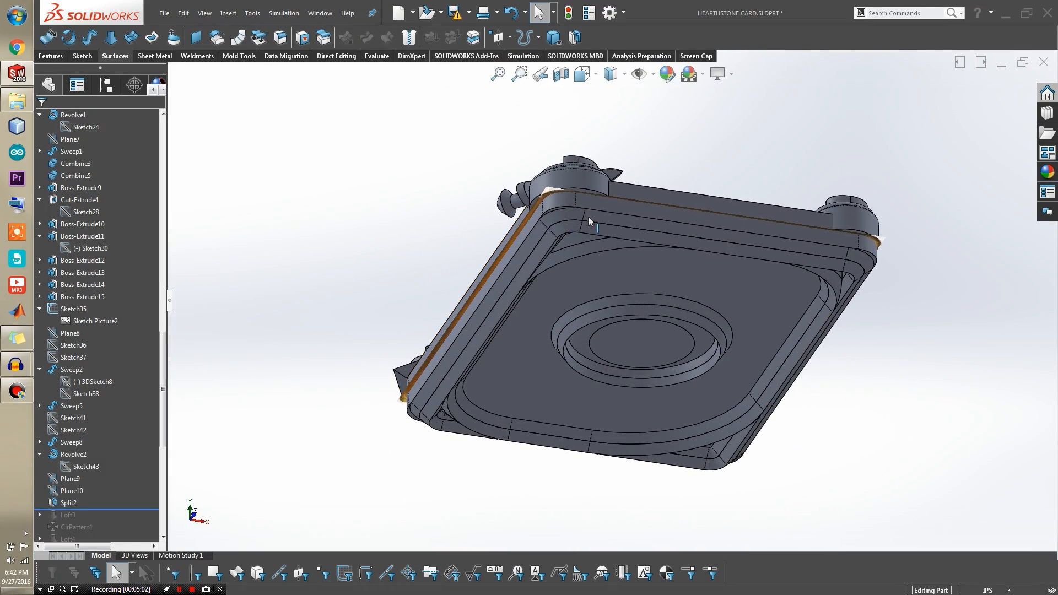
pyautogui.scroll(-5, 584, 237)
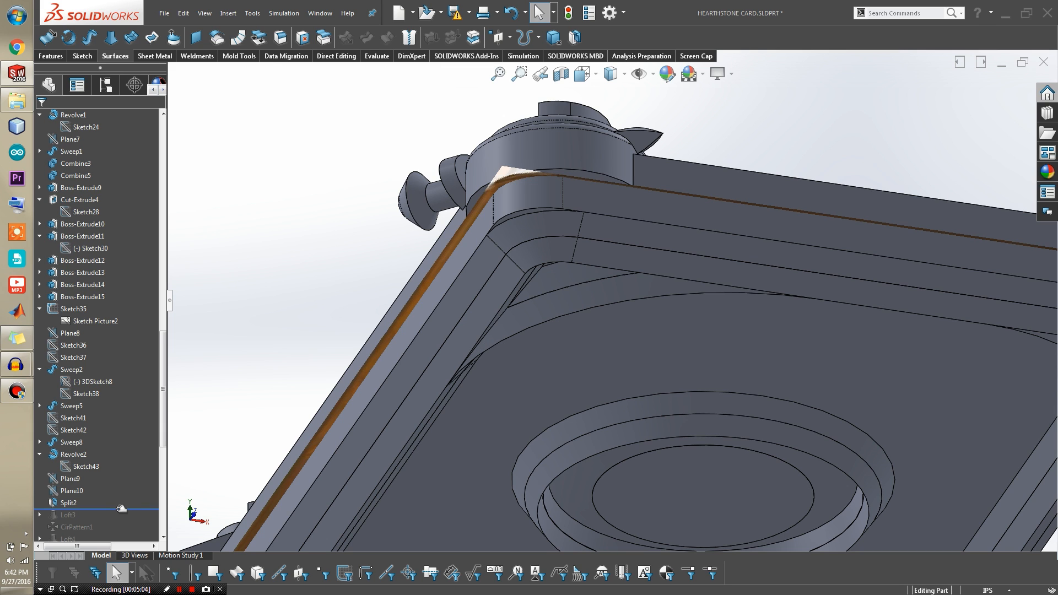
pyautogui.scroll(5, 741, 458)
pyautogui.moveTo(760, 371); pyautogui.dragTo(687, 338, button='middle')
pyautogui.scroll(-6, 648, 335)
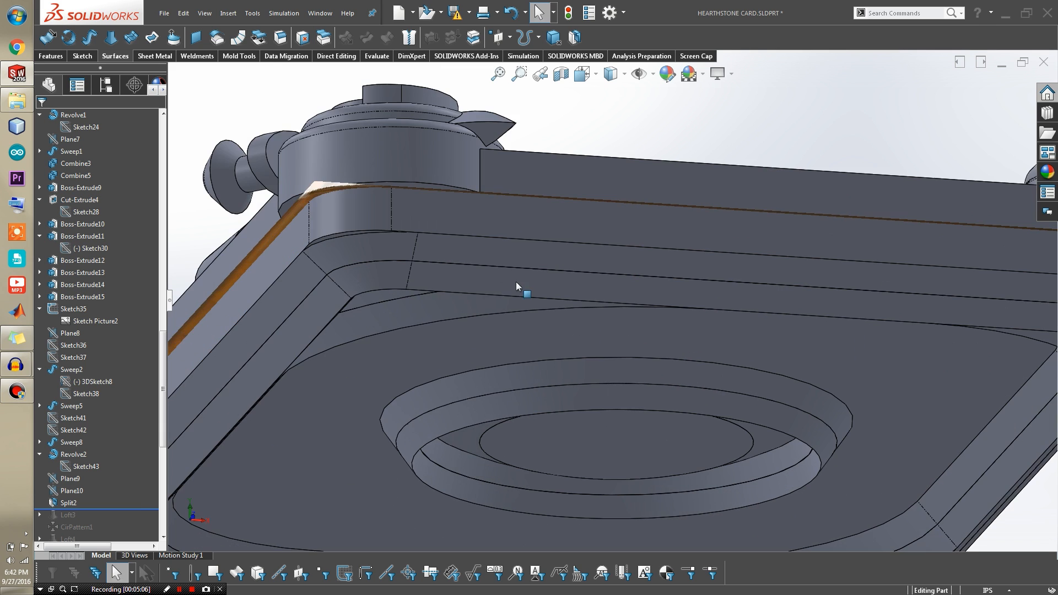
# Step: Examine the Split2 line from the side and select its edge across the chamfered border corner
pyautogui.moveTo(508, 268); pyautogui.dragTo(484, 221, button='middle')
pyautogui.scroll(5, 484, 312)
pyautogui.scroll(-4, 520, 292)
pyautogui.moveTo(520, 292); pyautogui.dragTo(532, 362, button='middle')
pyautogui.scroll(-2, 497, 283)
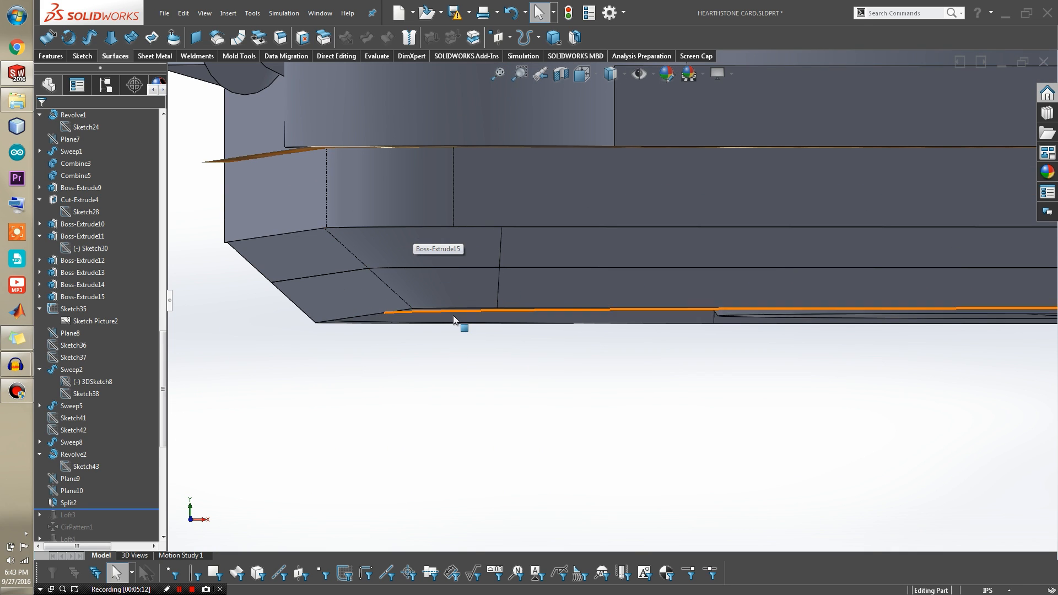
pyautogui.click(453, 267)
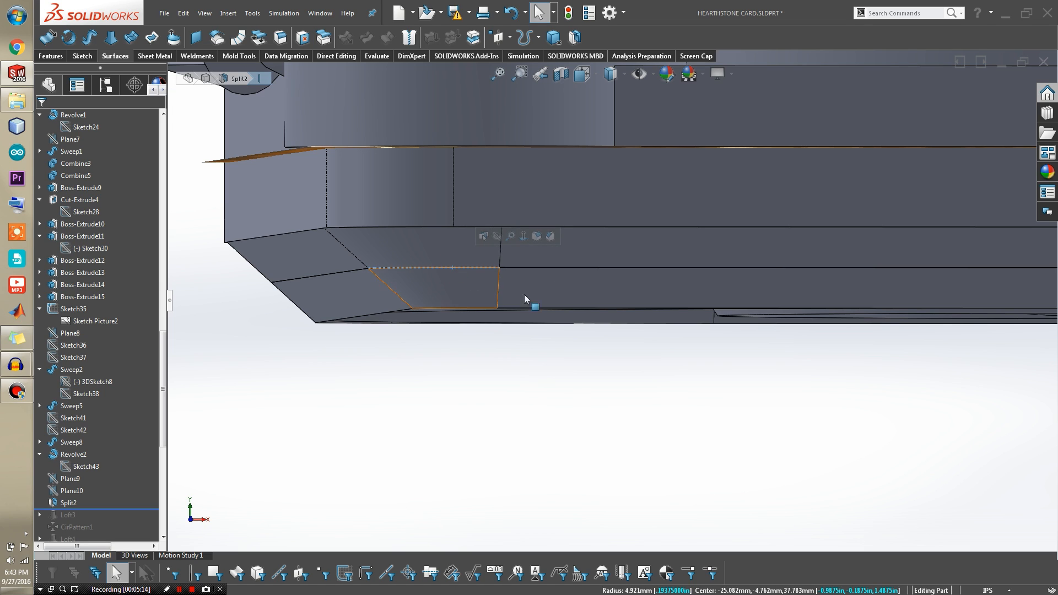
# Step: Highlight Plane10 against the card's chamfered border in side view, and clear the selection
pyautogui.click(65, 490)
pyautogui.scroll(3, 526, 396)
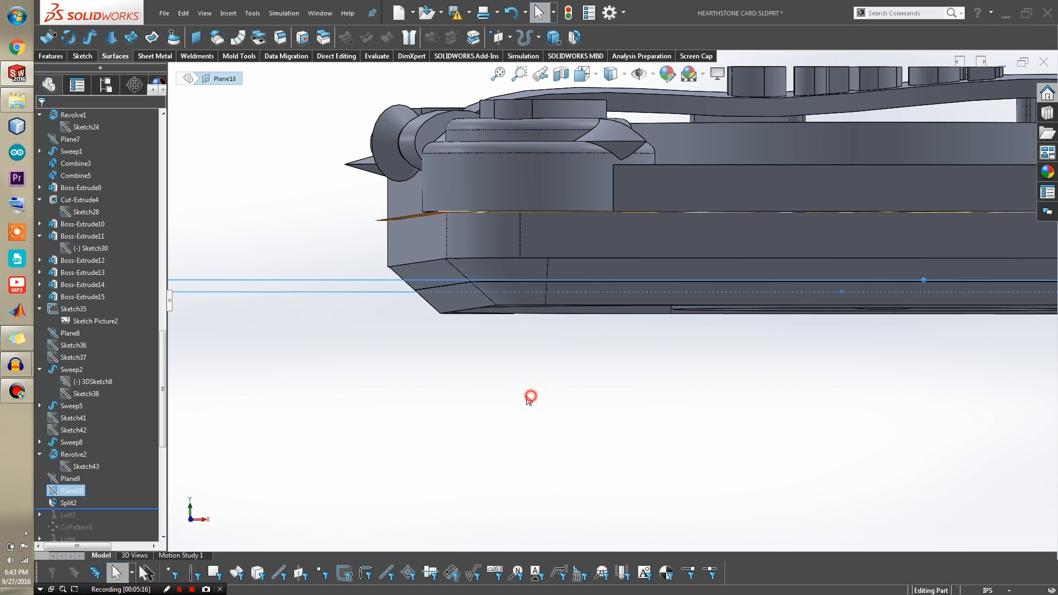
pyautogui.click(529, 397)
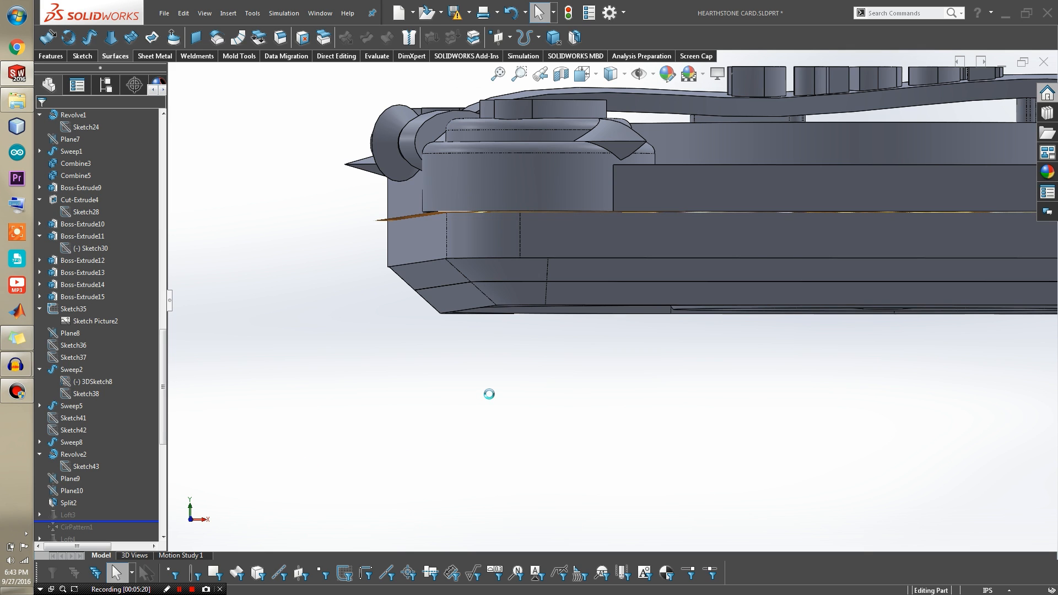
# Step: Roll the feature history forward to include Loft3 and examine the pointed spike between the ring and border
pyautogui.moveTo(590, 308); pyautogui.dragTo(602, 170, button='middle')
pyautogui.scroll(5, 602, 171)
pyautogui.moveTo(696, 276); pyautogui.dragTo(670, 202, button='middle')
pyautogui.scroll(-3, 670, 202)
pyautogui.scroll(3, 748, 195)
pyautogui.scroll(-4, 747, 195)
pyautogui.moveTo(628, 263); pyautogui.dragTo(570, 288, button='middle')
pyautogui.scroll(-3, 571, 289)
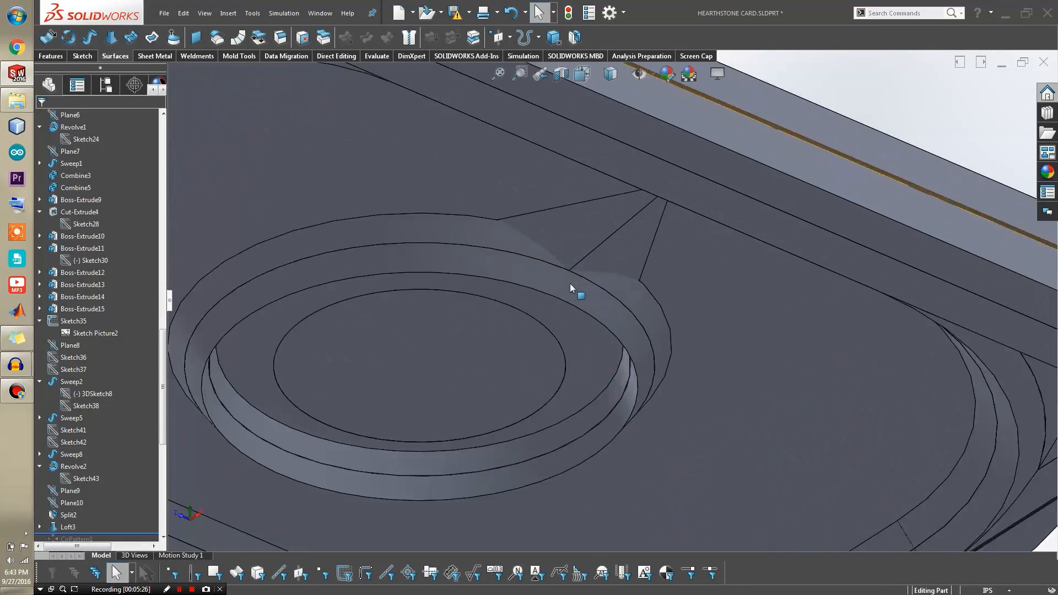
pyautogui.scroll(-3, 571, 288)
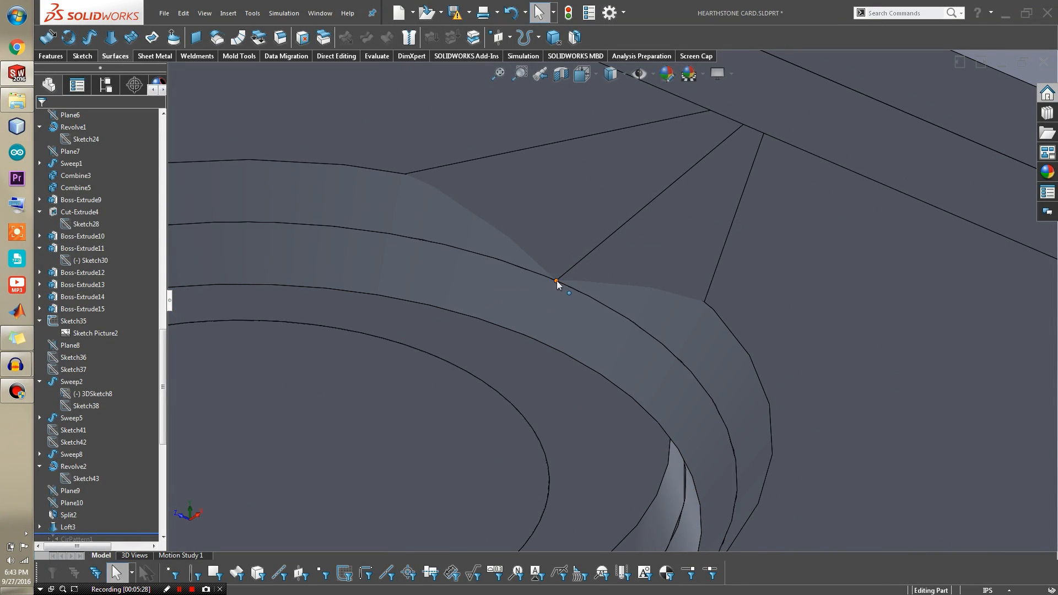
pyautogui.scroll(5, 556, 282)
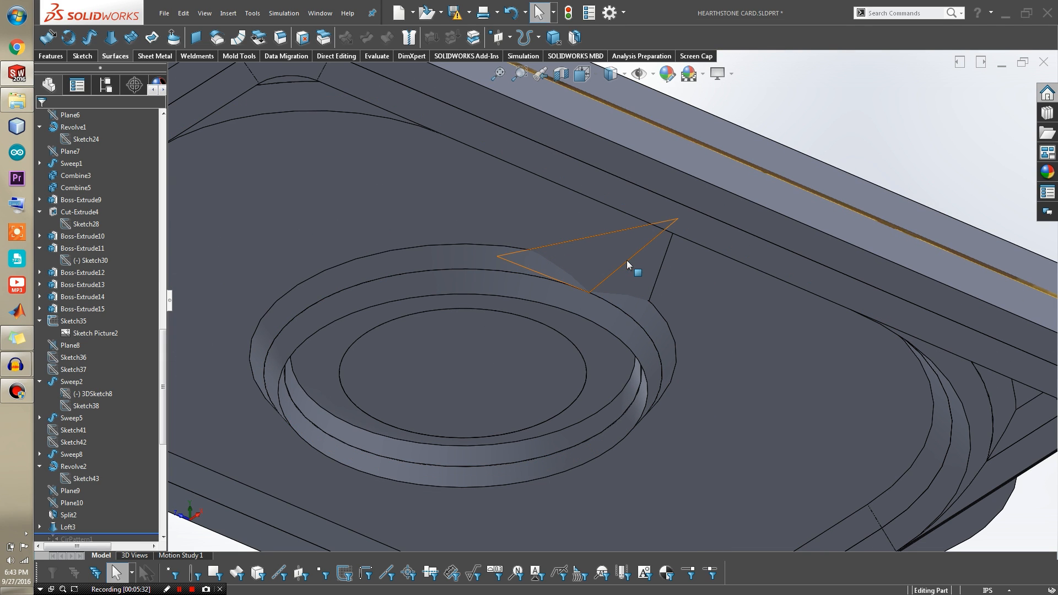
# Step: Expand Loft3 and highlight its triangular profile, Sketch46, beside the central ring
pyautogui.click(40, 527)
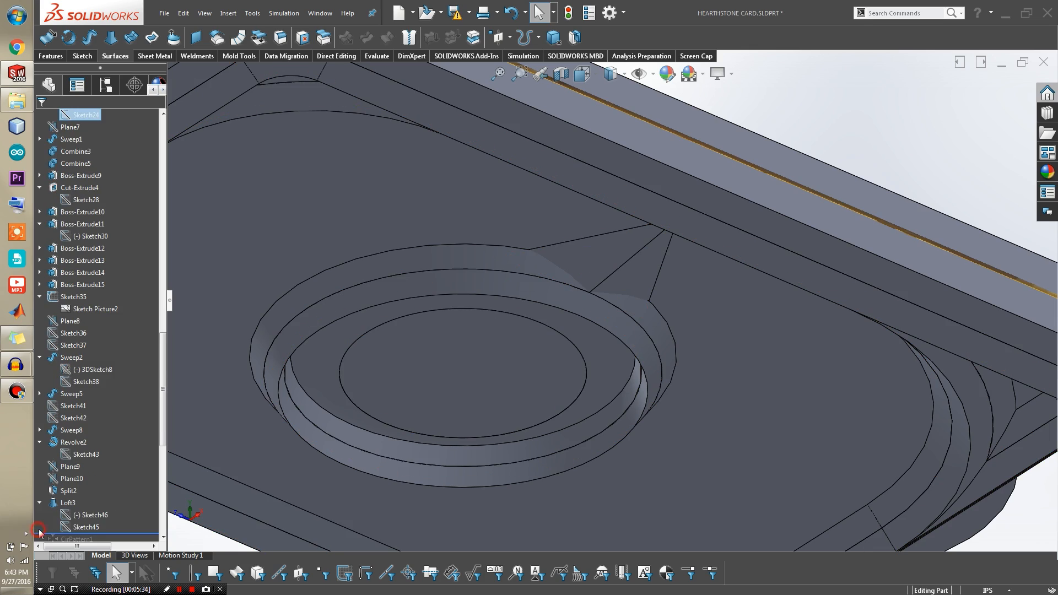
pyautogui.click(76, 519)
pyautogui.scroll(2, 544, 349)
pyautogui.scroll(-1, 544, 348)
pyautogui.moveTo(544, 348)
pyautogui.mouseDown(button='middle')
pyautogui.moveTo(550, 207)
pyautogui.moveTo(563, 264)
pyautogui.mouseUp(button='middle')
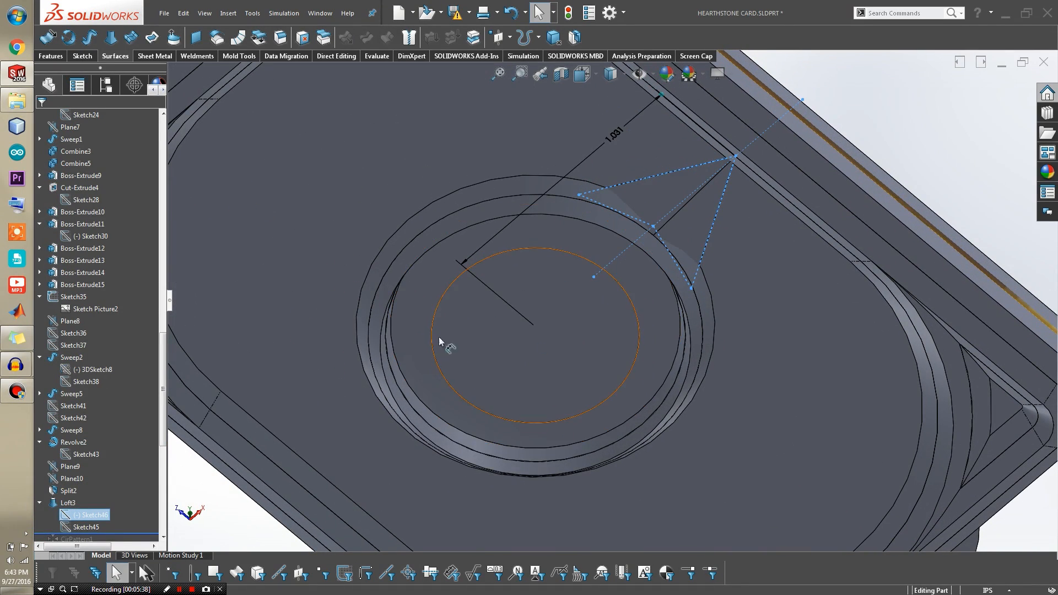
# Step: Compare Loft3's Sketch45 point on the ring with its Sketch46 profile, viewing the back plate face-on
pyautogui.click(80, 526)
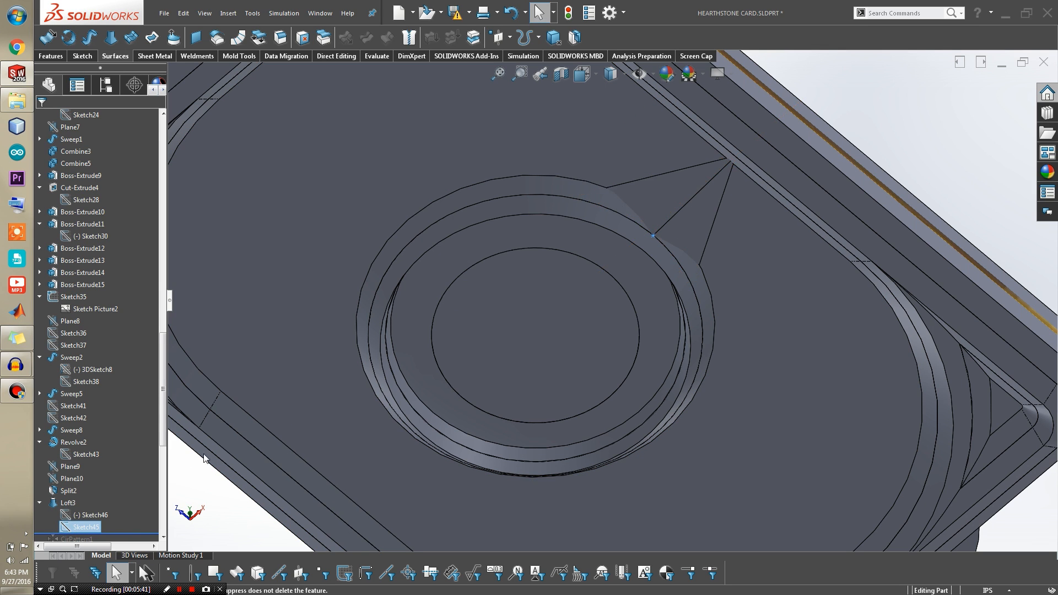
pyautogui.scroll(5, 722, 317)
pyautogui.moveTo(534, 327); pyautogui.dragTo(556, 243, button='middle')
pyautogui.scroll(-4, 556, 242)
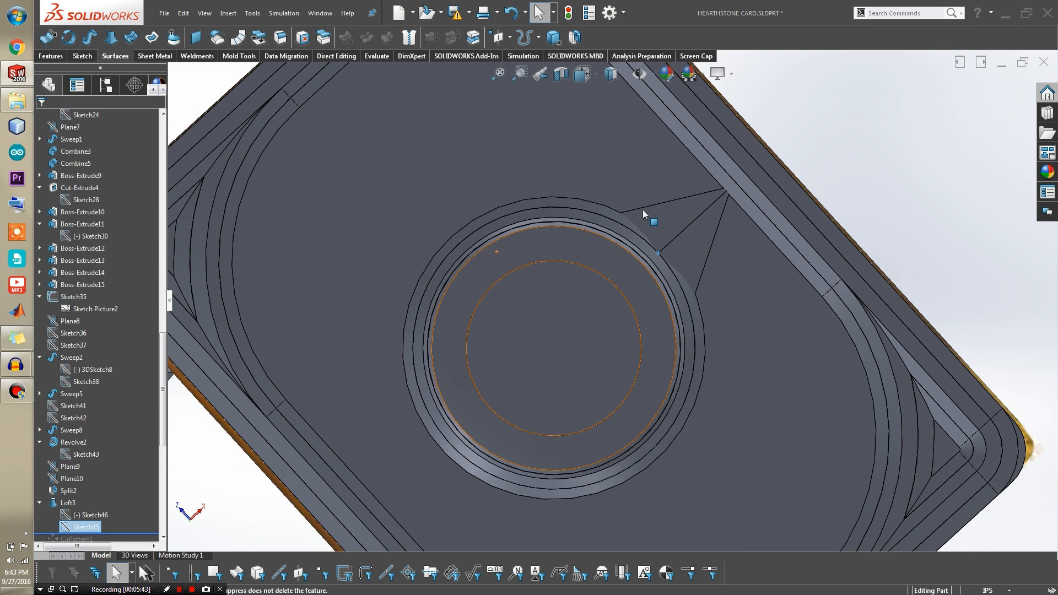
pyautogui.click(77, 515)
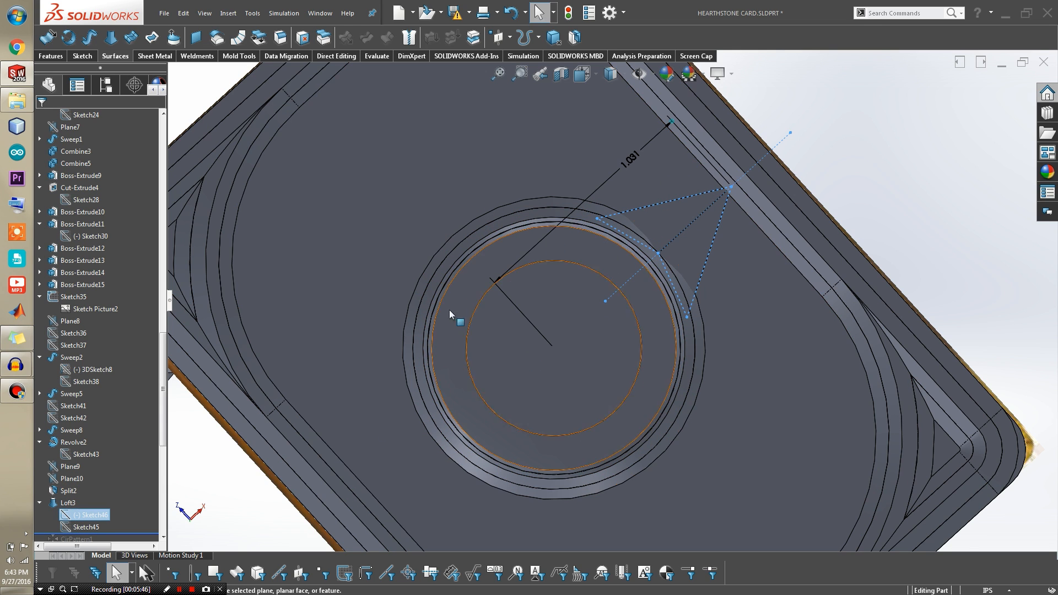
pyautogui.click(83, 527)
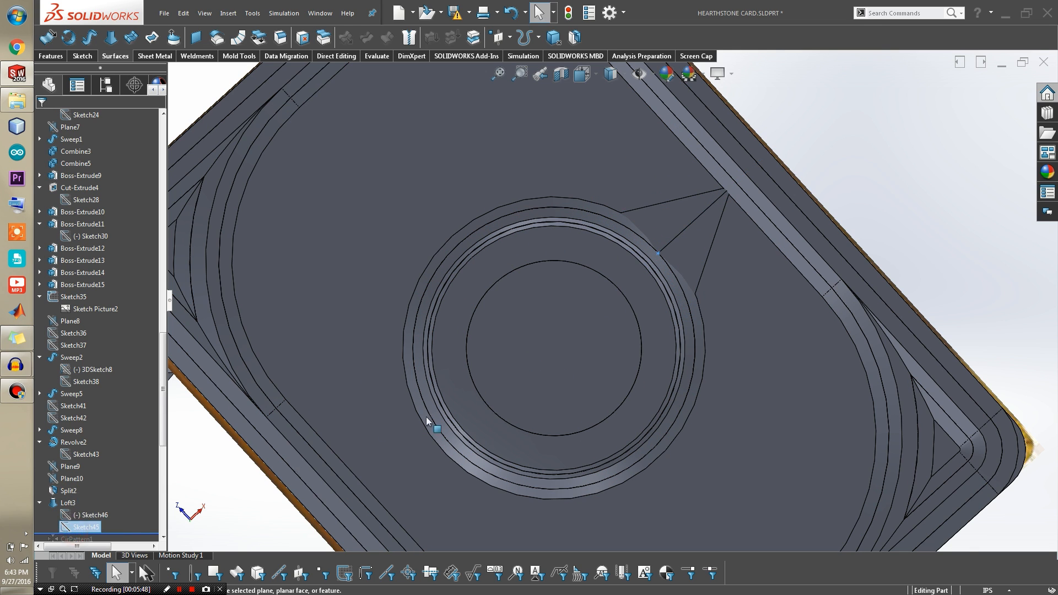
# Step: Examine where the Loft3 spike meets the ring and select the circular Sweep8 edge there
pyautogui.scroll(-5, 673, 253)
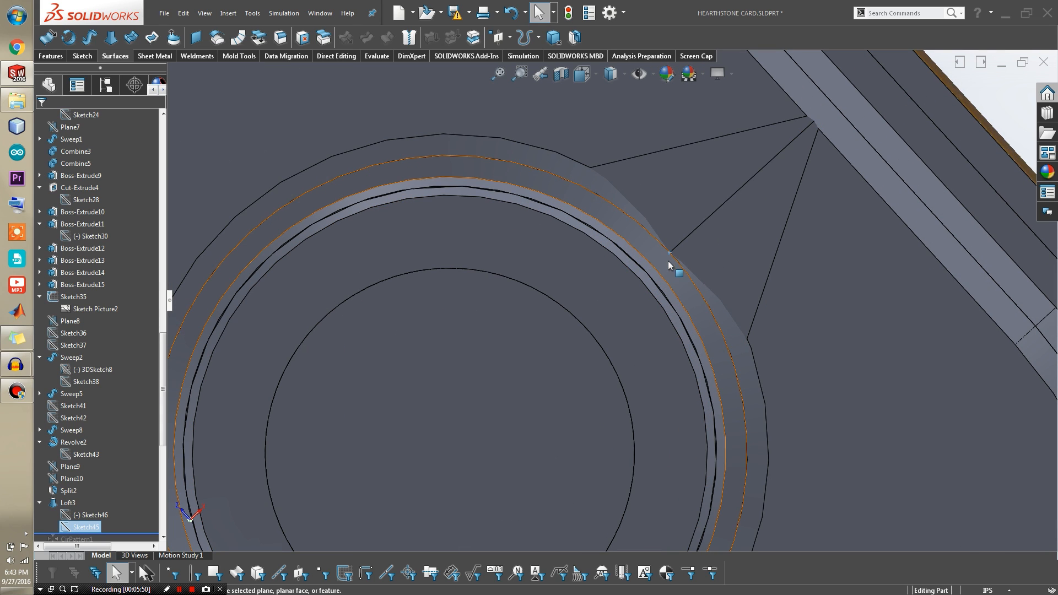
pyautogui.click(647, 234)
pyautogui.click(649, 235)
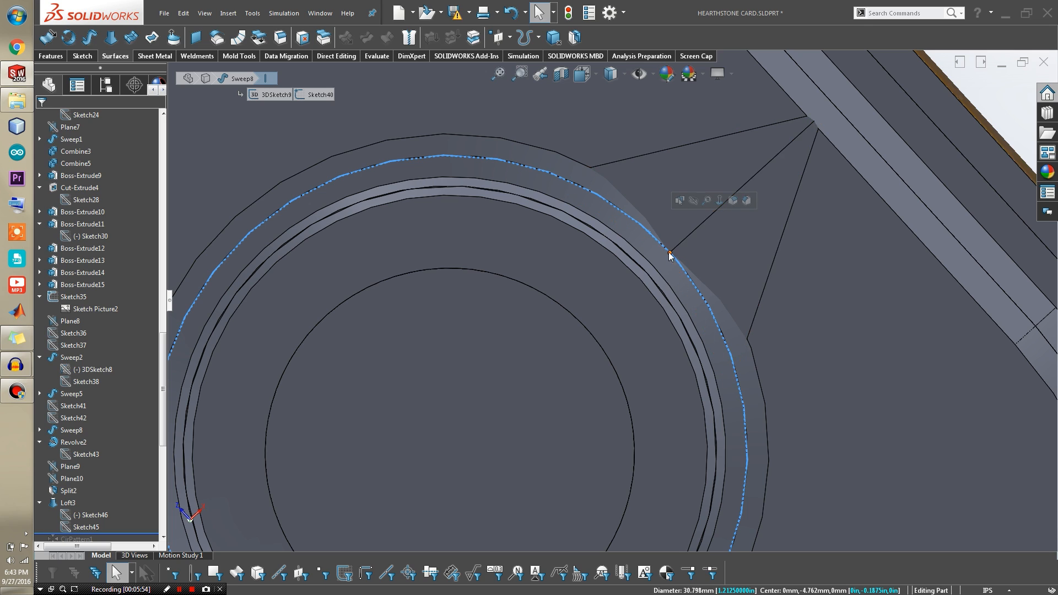
# Step: Roll the feature history forward to include CirPattern1, the spikes patterned around the central ring
pyautogui.scroll(5, 670, 255)
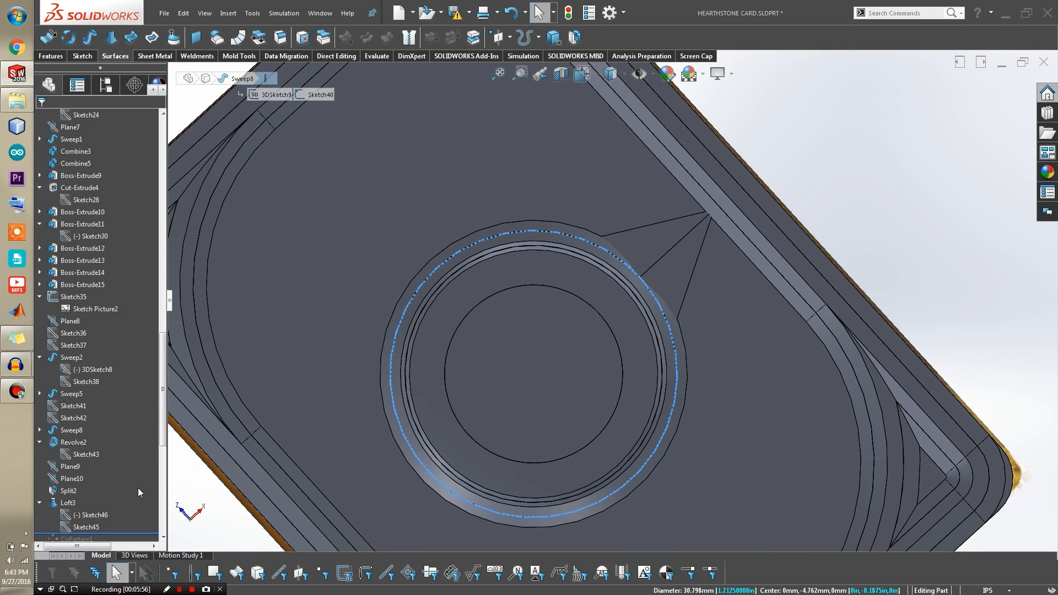
pyautogui.scroll(-2, 137, 487)
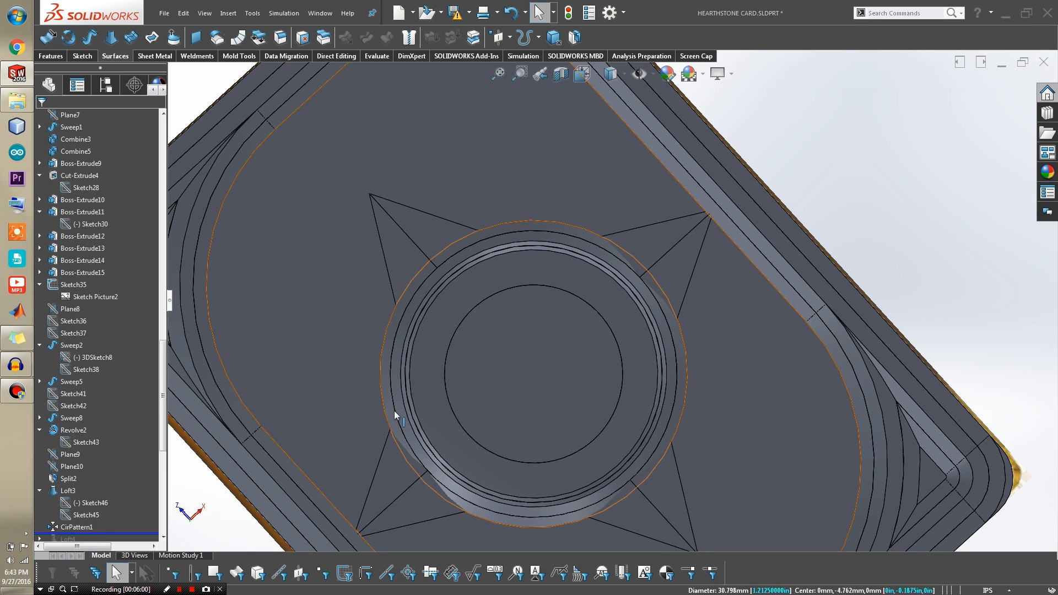
# Step: Roll the feature history forward to include Loft4 and highlight its short spike and sketches on the central ring
pyautogui.scroll(-3, 109, 523)
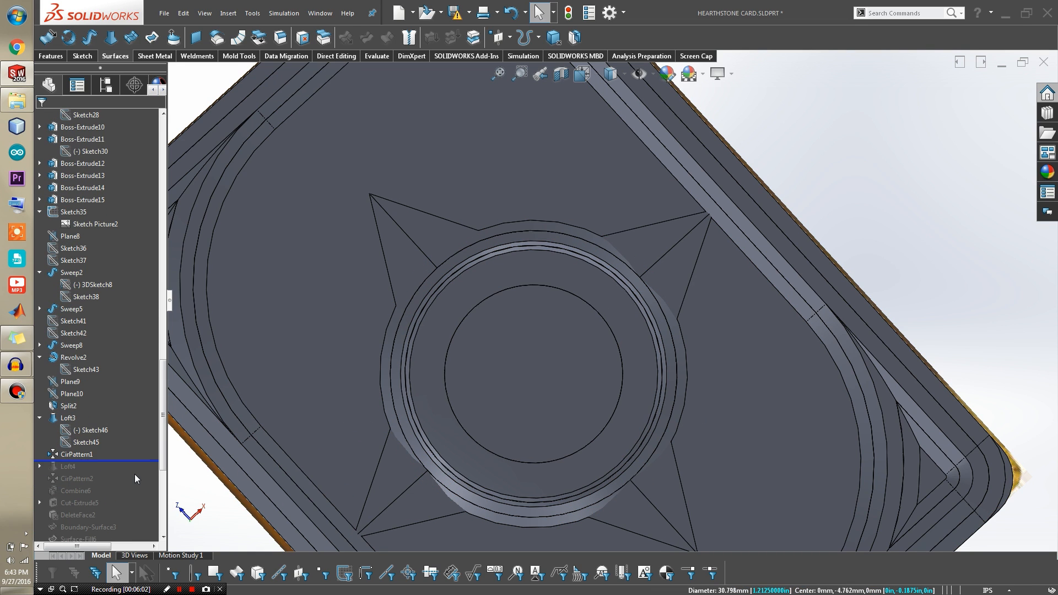
pyautogui.moveTo(131, 462); pyautogui.dragTo(130, 474)
pyautogui.scroll(2, 364, 429)
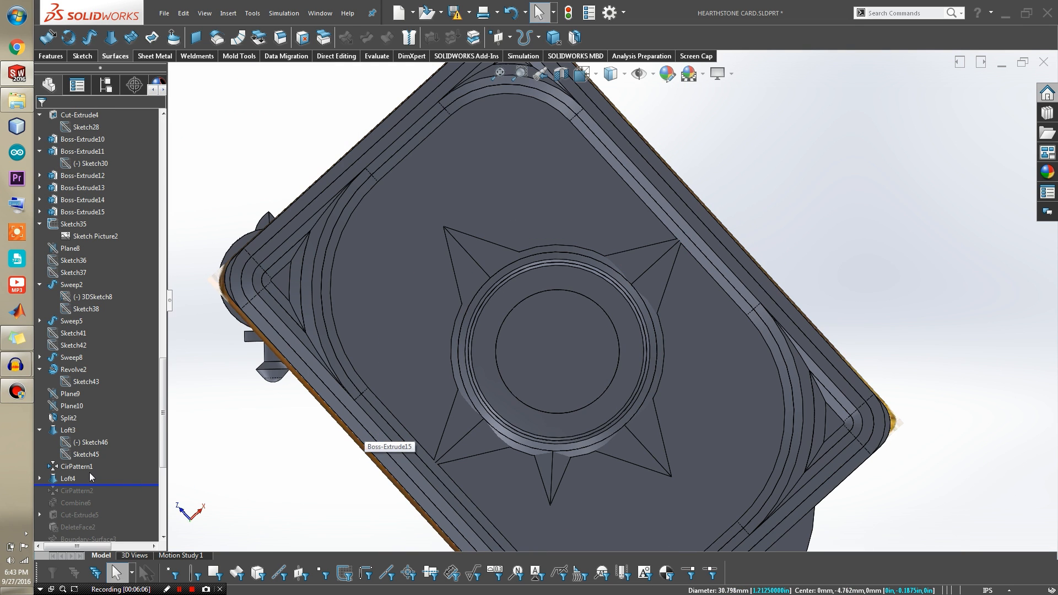
pyautogui.click(68, 478)
pyautogui.scroll(-4, 554, 474)
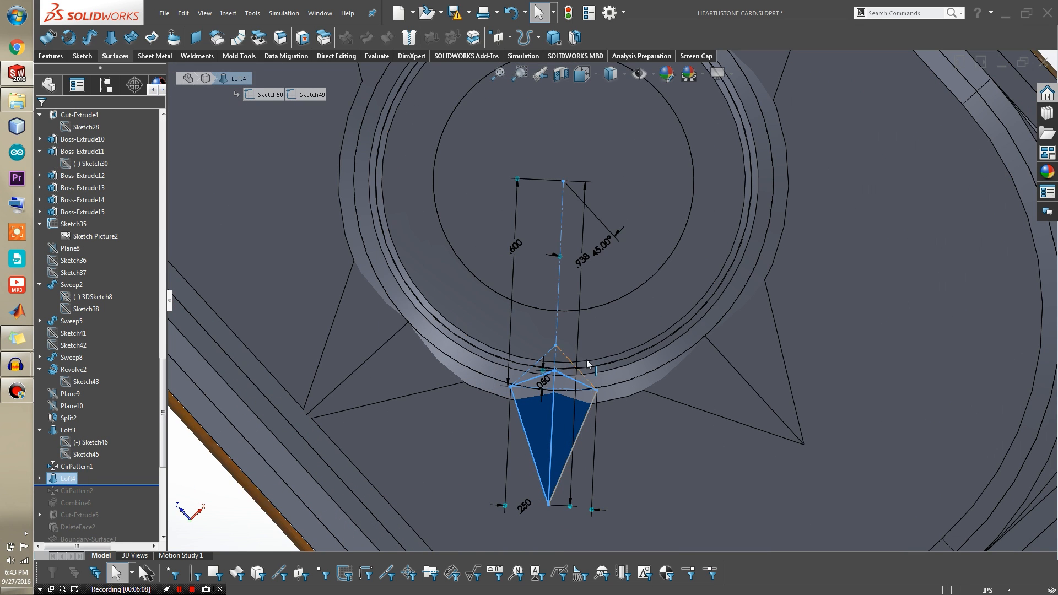
pyautogui.scroll(-3, 587, 363)
# Step: Roll the feature history forward to include CirPattern2, the Loft4 spikes patterned around the ring, and view the whole back plate
pyautogui.moveTo(109, 484); pyautogui.dragTo(109, 497)
pyautogui.scroll(2, 544, 281)
pyautogui.scroll(8, 544, 281)
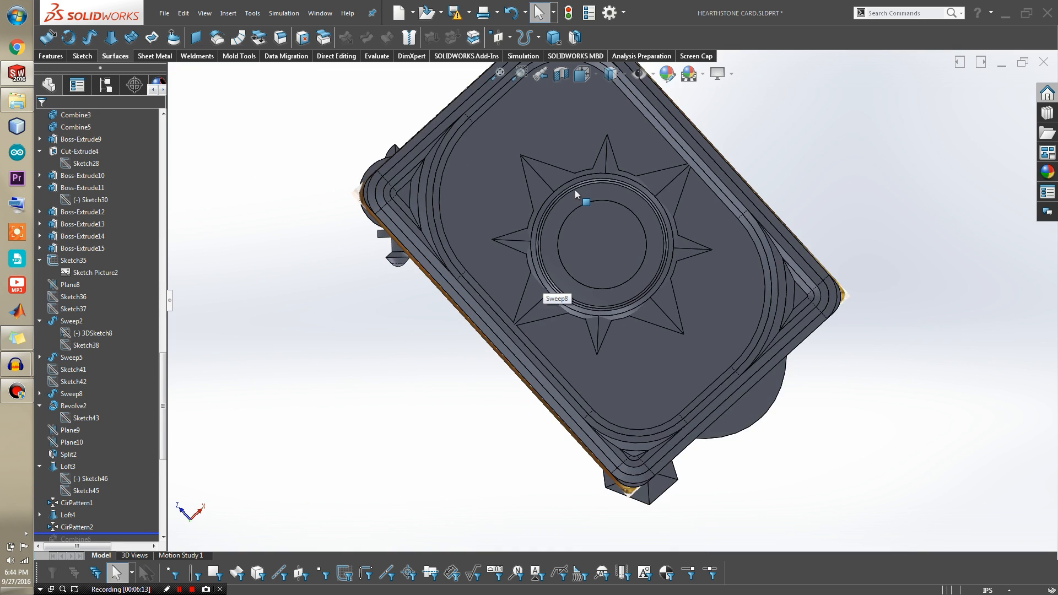
pyautogui.scroll(-3, 574, 191)
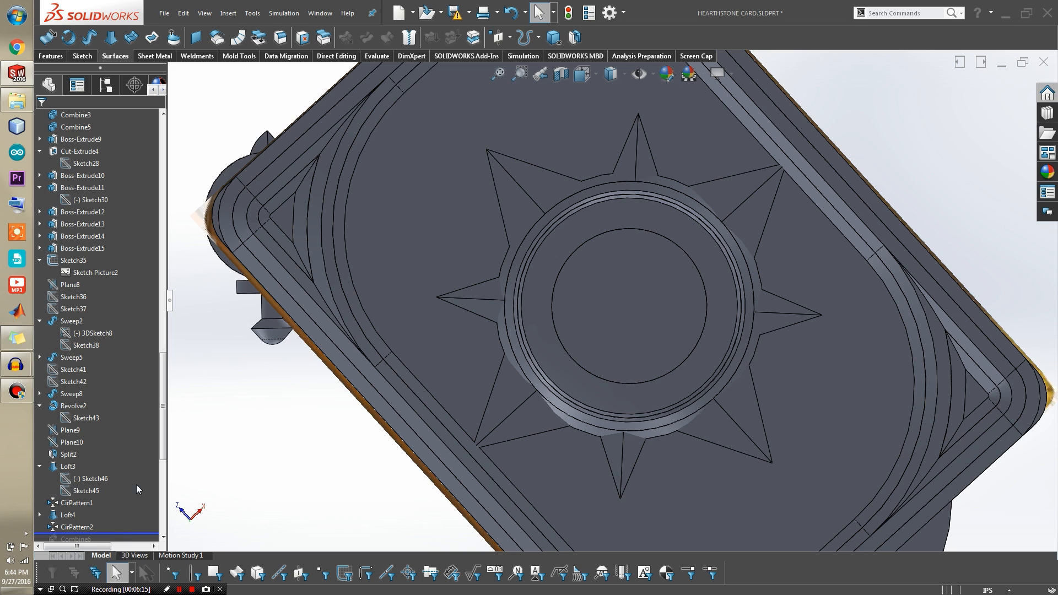
pyautogui.scroll(2, 137, 478)
pyautogui.press('f')
pyautogui.scroll(1, 140, 450)
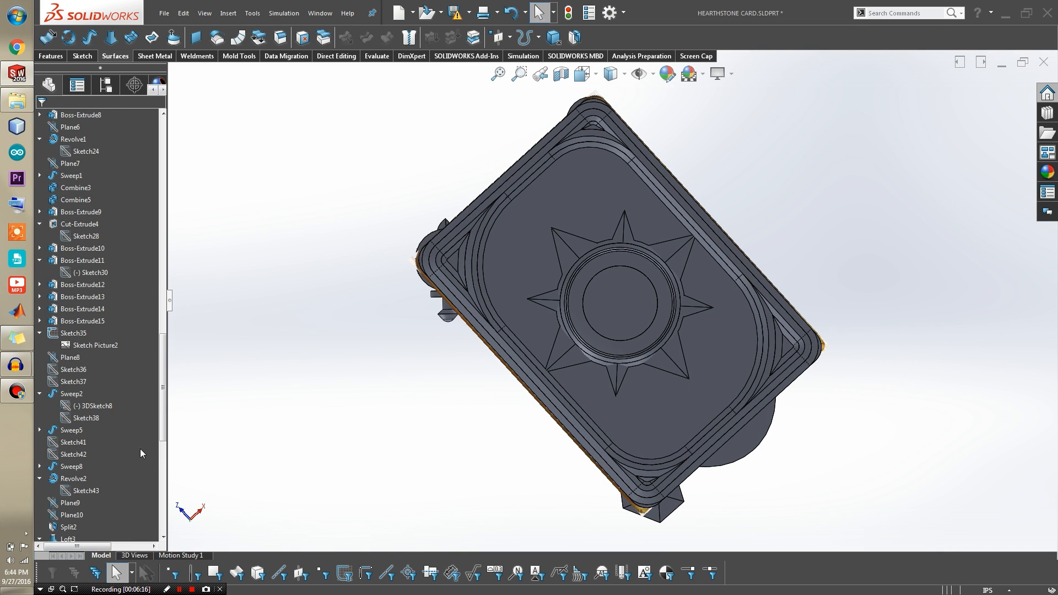
# Step: Roll the feature history forward to include Combine6 and inspect the merged ring and spikes
pyautogui.scroll(-3, 139, 448)
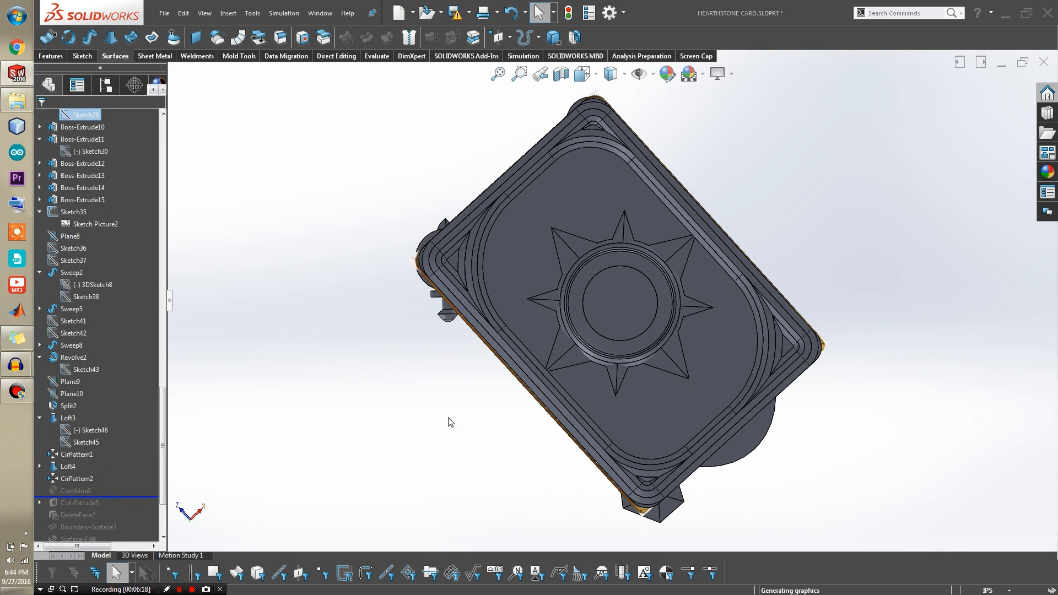
pyautogui.scroll(-5, 617, 323)
pyautogui.moveTo(765, 309); pyautogui.dragTo(871, 330, button='middle')
pyautogui.scroll(2, 673, 357)
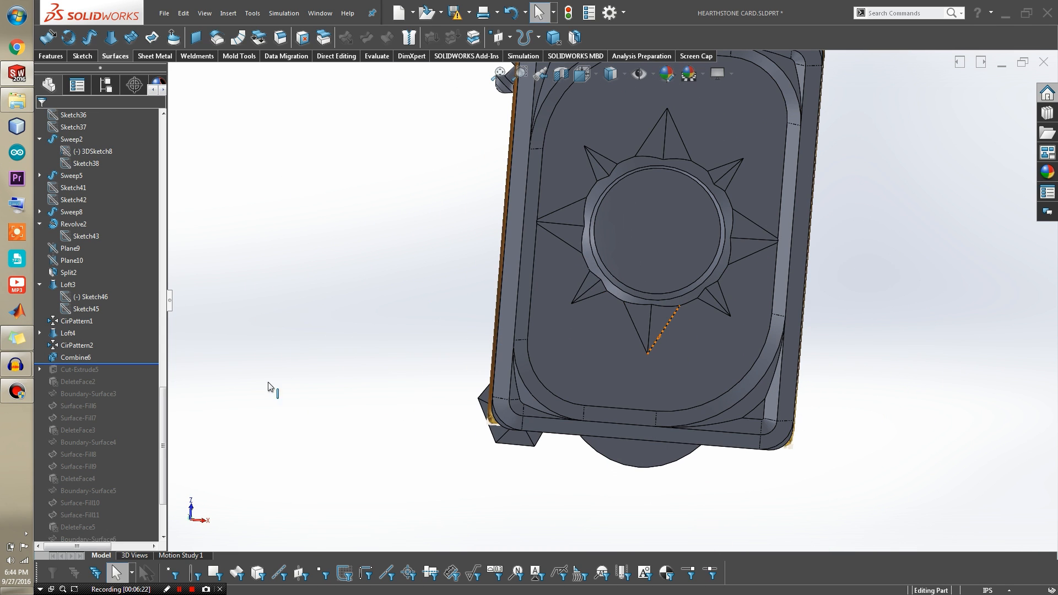
# Step: Roll the feature history forward to include Cut-Extrude5 and inspect the spiral cut inside the ring
pyautogui.moveTo(121, 365); pyautogui.dragTo(121, 375)
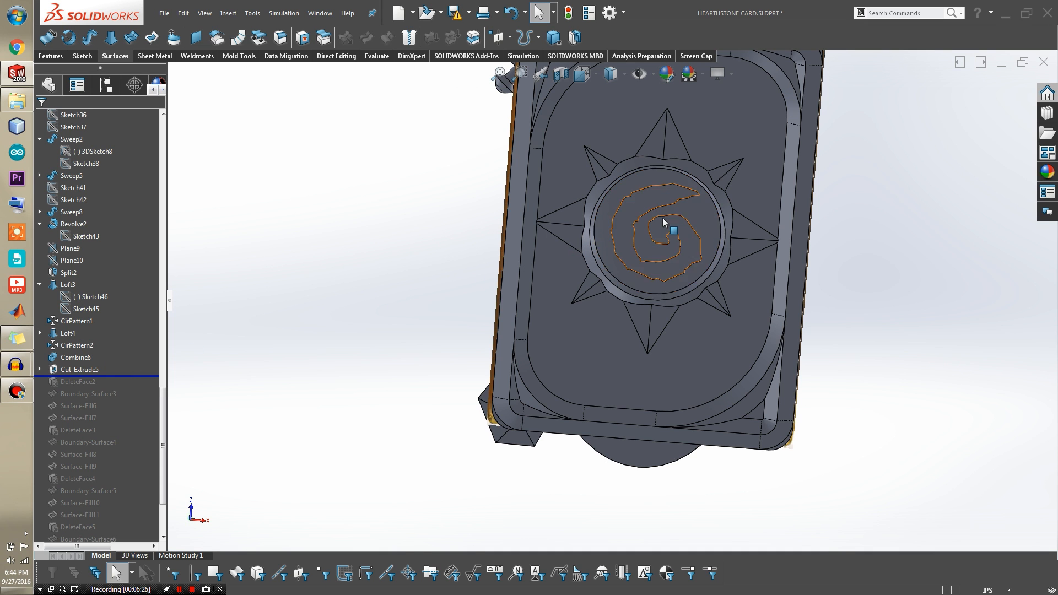
pyautogui.scroll(-2, 666, 223)
pyautogui.moveTo(668, 222); pyautogui.dragTo(544, 315, button='middle')
pyautogui.moveTo(441, 302); pyautogui.dragTo(607, 167, button='middle')
pyautogui.scroll(4, 620, 172)
pyautogui.scroll(-5, 645, 193)
pyautogui.scroll(5, 660, 262)
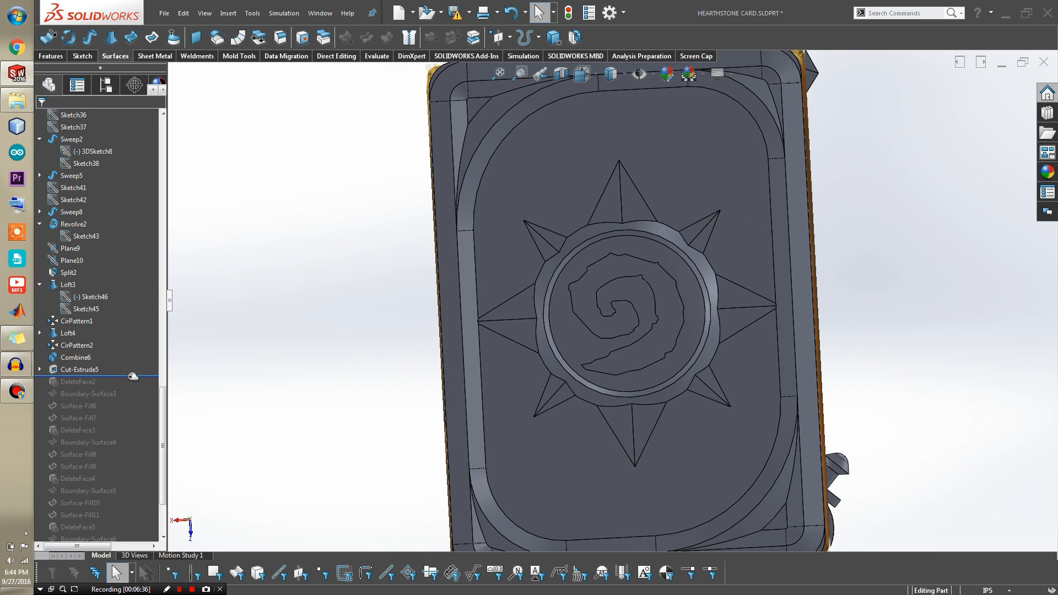
# Step: Compare the plate's corner face before and after DeleteFace2, ending with DeleteFace2 included in the feature history
pyautogui.moveTo(132, 376); pyautogui.dragTo(131, 388)
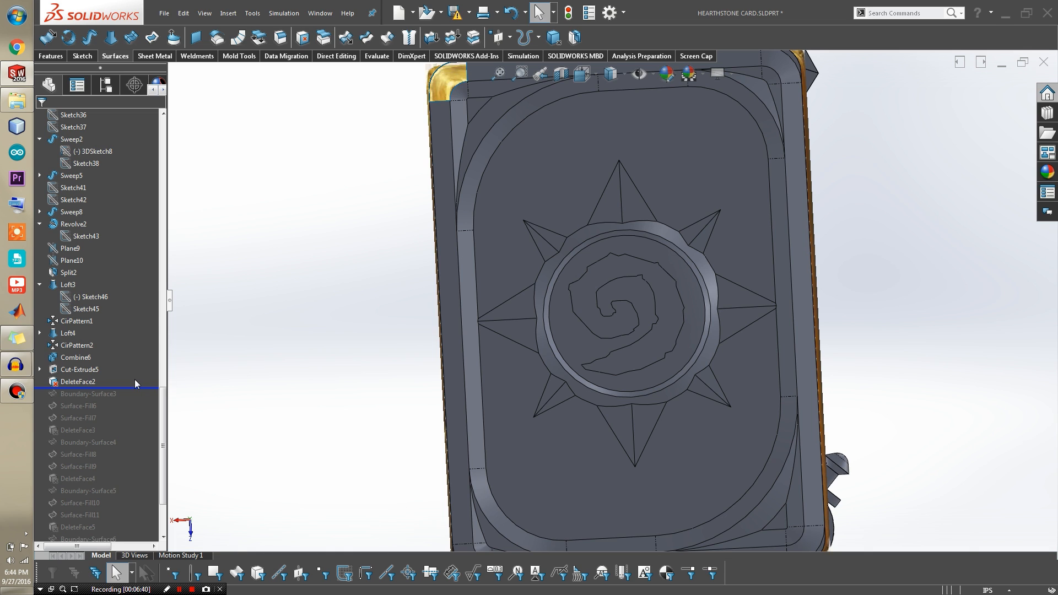
pyautogui.moveTo(133, 389); pyautogui.dragTo(132, 377)
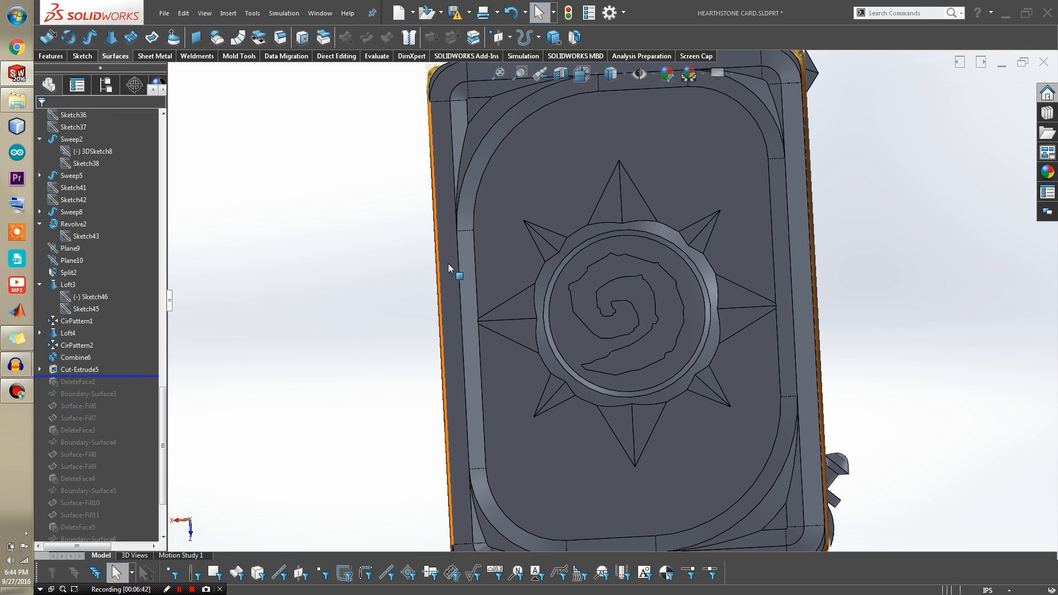
pyautogui.scroll(3, 485, 232)
pyautogui.scroll(-8, 504, 158)
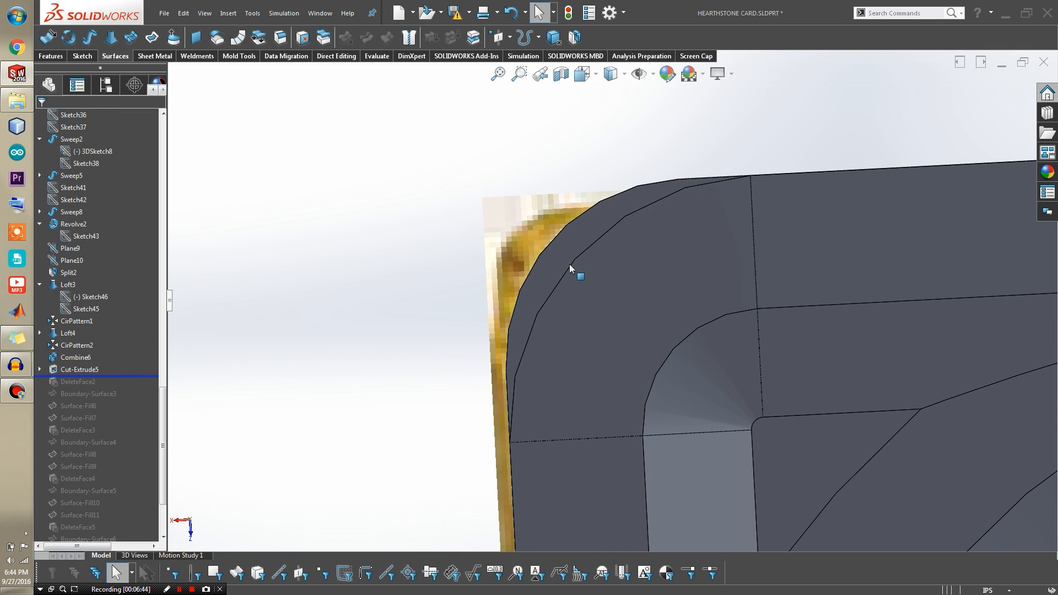
pyautogui.moveTo(571, 264); pyautogui.dragTo(613, 292, button='middle')
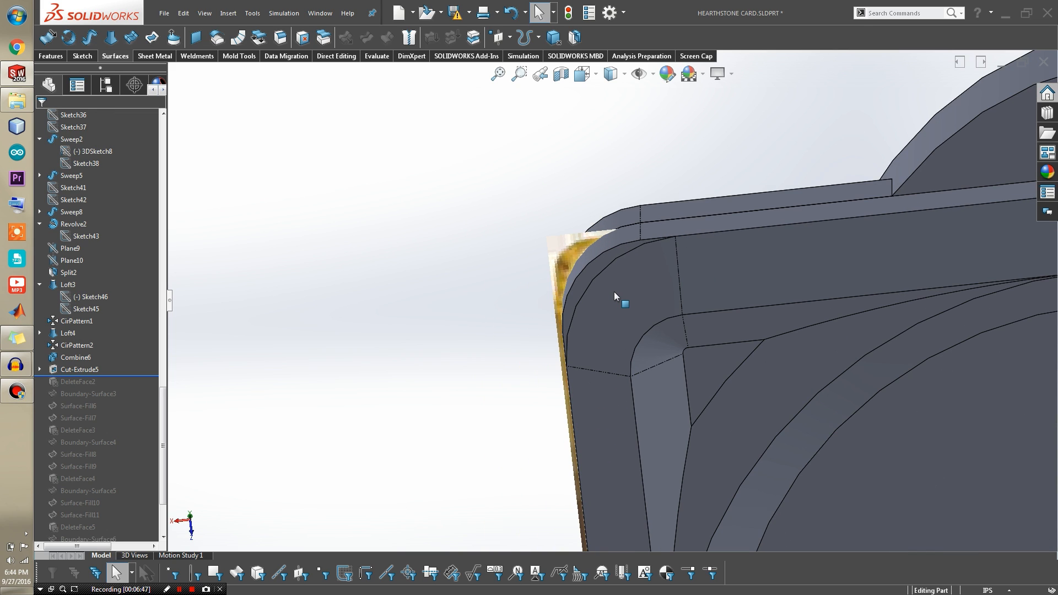
pyautogui.moveTo(126, 376); pyautogui.dragTo(127, 382)
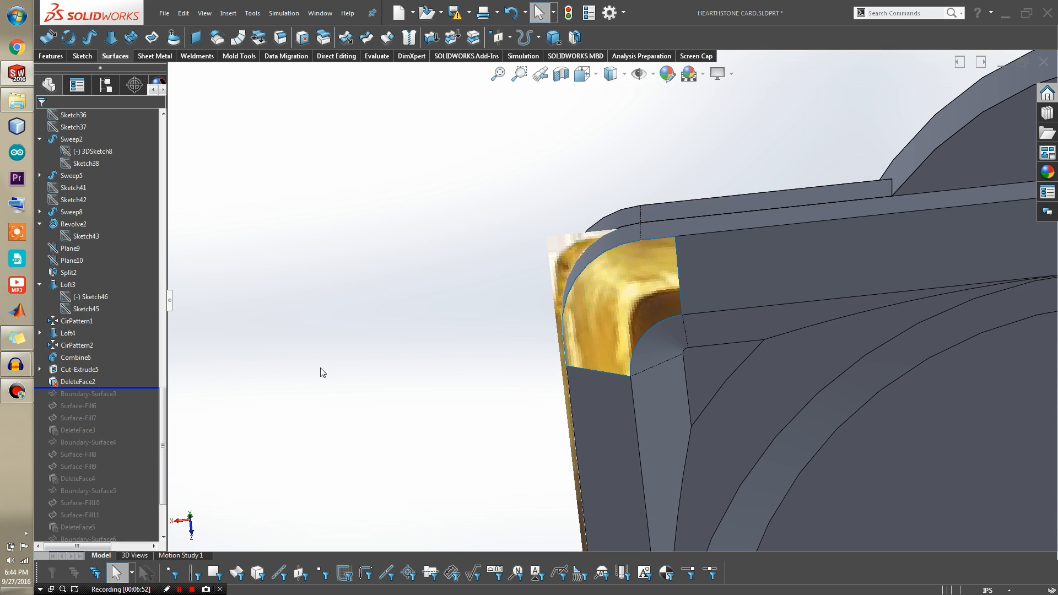
# Step: Roll the feature history forward to include Boundary-Surface3 and inspect the curved patch across the opened corner
pyautogui.moveTo(157, 389); pyautogui.dragTo(156, 401)
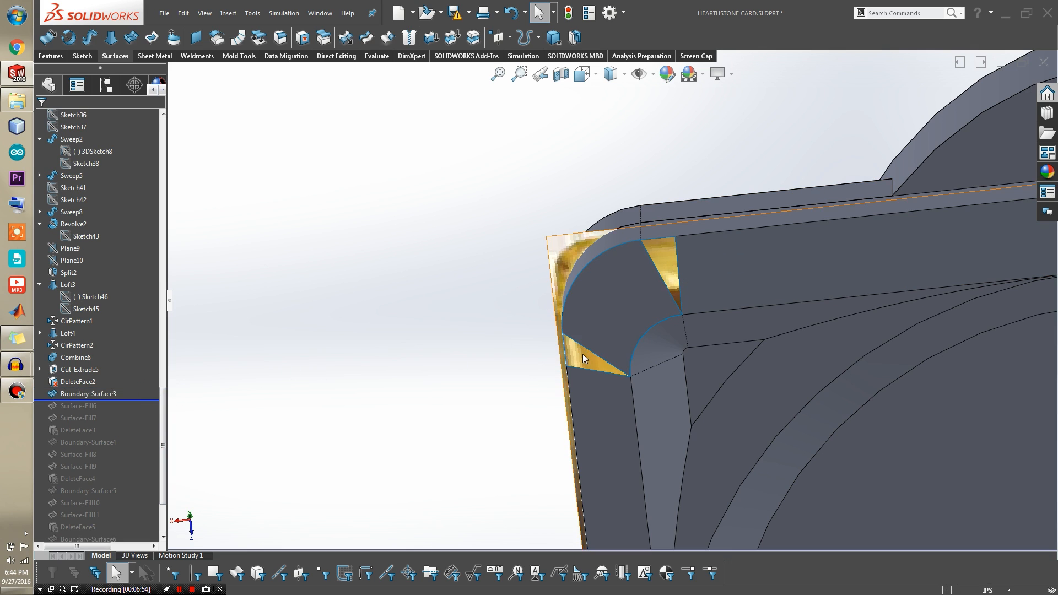
pyautogui.moveTo(618, 348); pyautogui.dragTo(672, 278, button='middle')
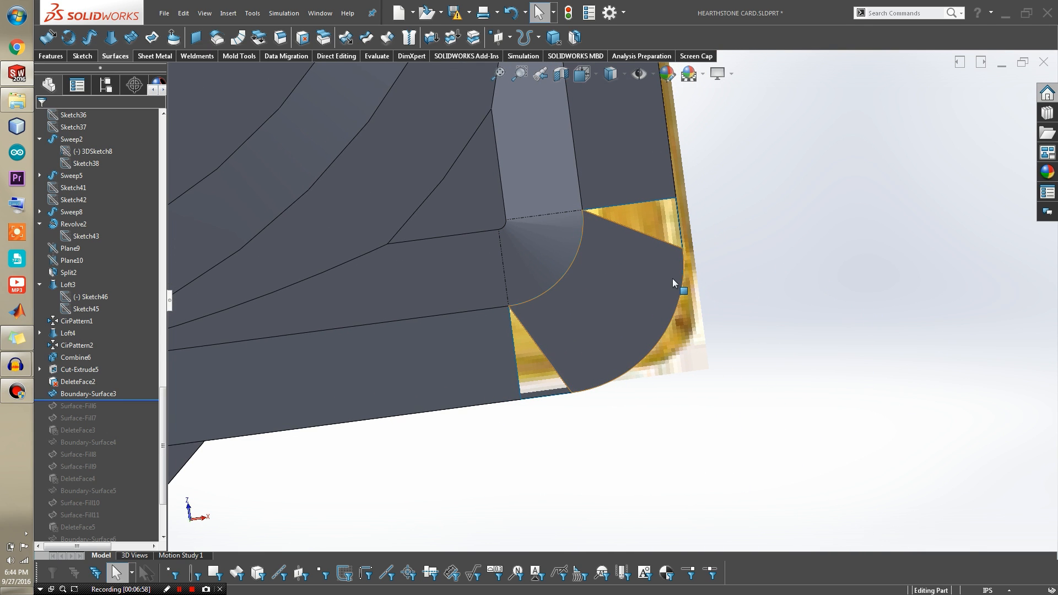
pyautogui.rightClick(766, 309)
pyautogui.click(816, 385)
pyautogui.moveTo(810, 399); pyautogui.dragTo(675, 294, button='middle')
pyautogui.scroll(-3, 674, 294)
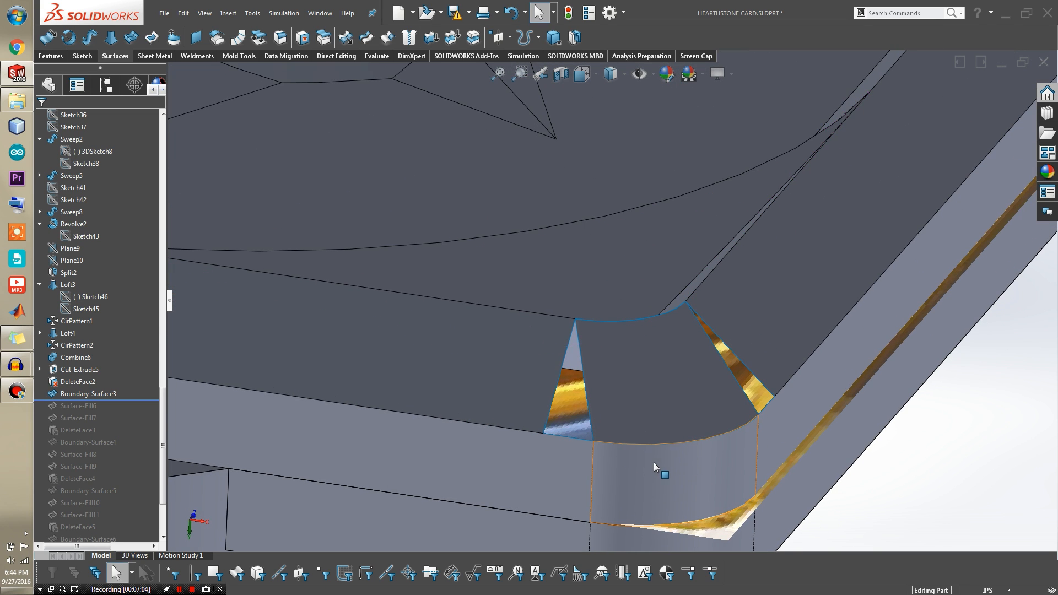
# Step: Examine the outer and inner curved corner edges that Boundary-Surface3 spans and the triangular gaps beside it
pyautogui.click(680, 442)
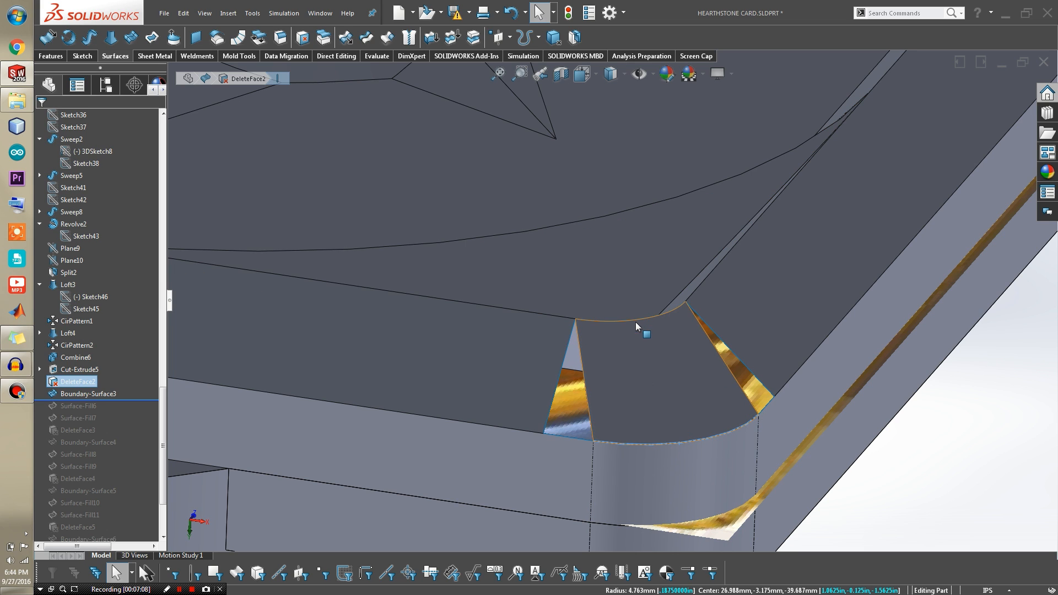
pyautogui.click(635, 322)
pyautogui.moveTo(636, 321); pyautogui.dragTo(671, 415, button='middle')
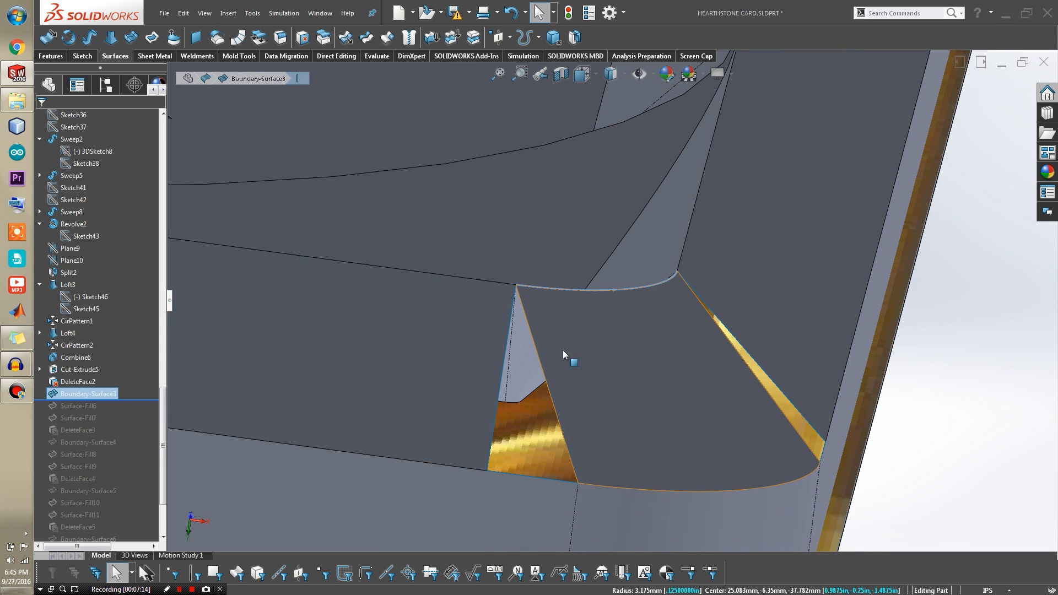
pyautogui.scroll(3, 821, 440)
pyautogui.click(817, 441)
pyautogui.scroll(-3, 680, 338)
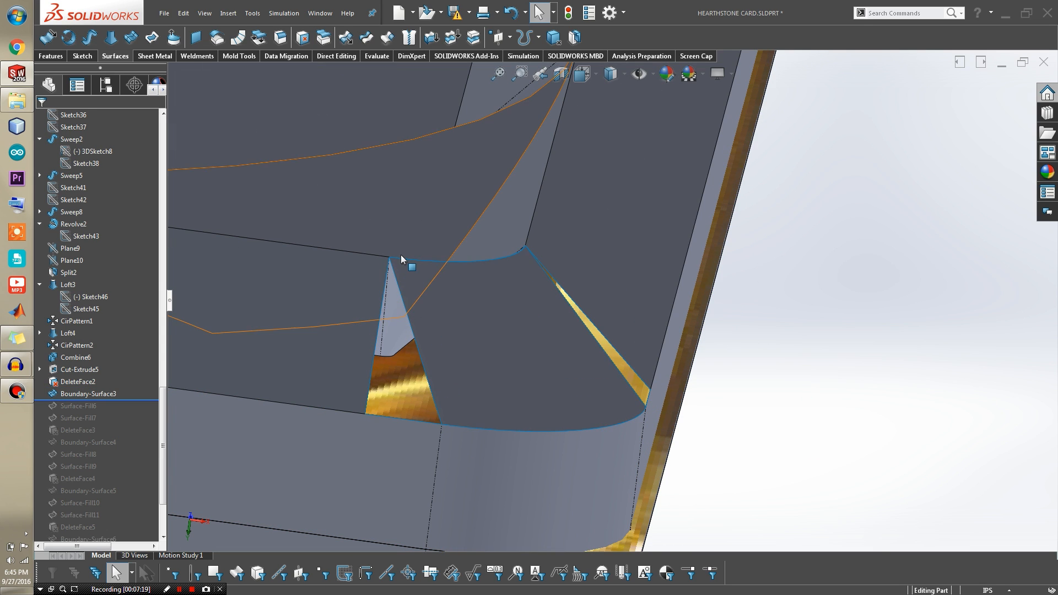
pyautogui.moveTo(610, 311); pyautogui.dragTo(233, 447, button='middle')
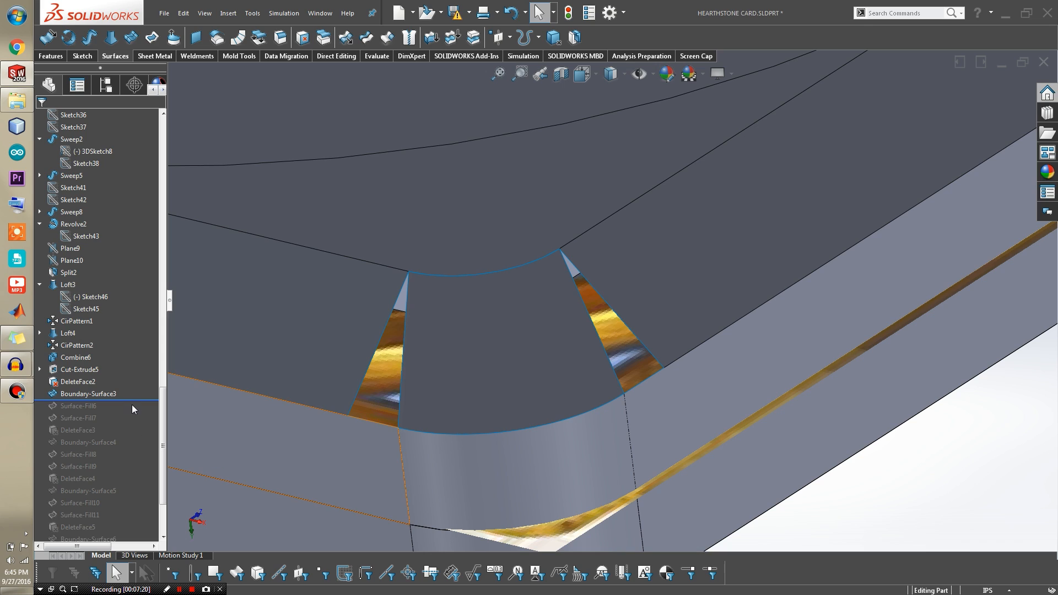
# Step: Roll the feature history forward to include Surface-Fill6 and select its triangular patch beside the boundary surface
pyautogui.moveTo(130, 400); pyautogui.dragTo(130, 412)
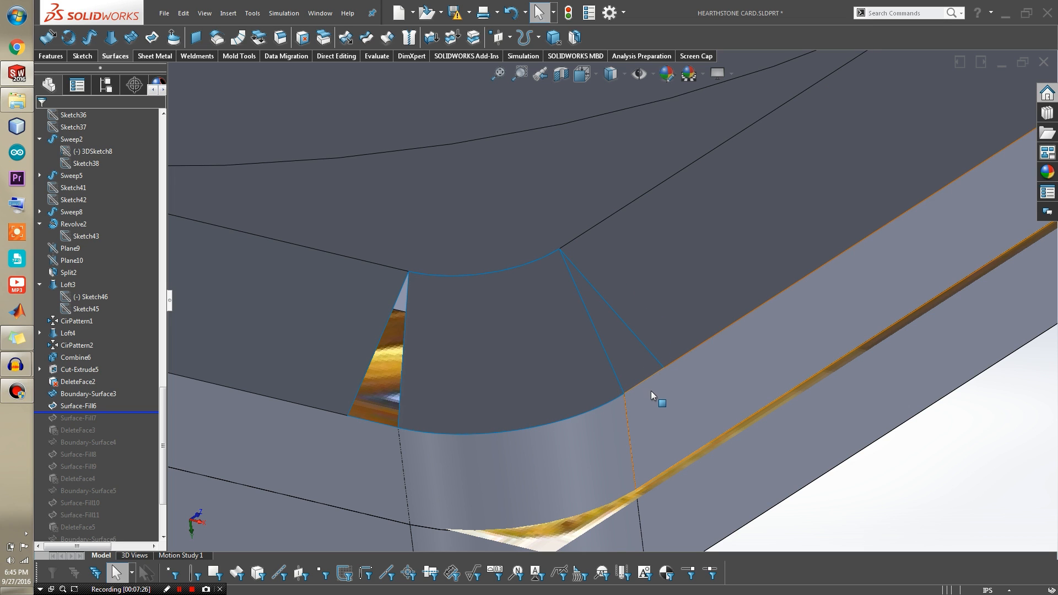
pyautogui.moveTo(570, 331); pyautogui.dragTo(596, 348, button='middle')
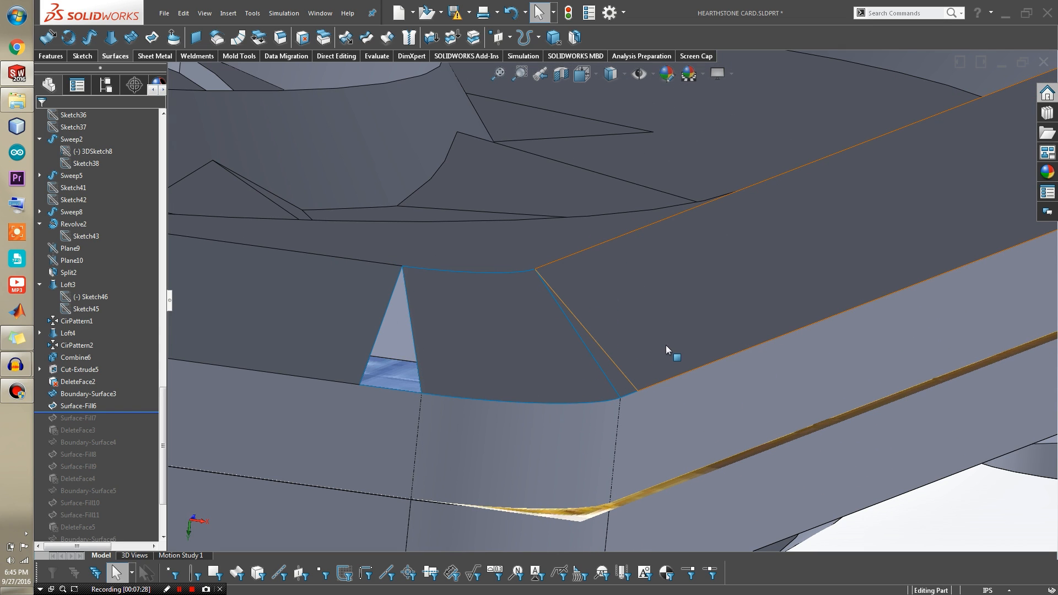
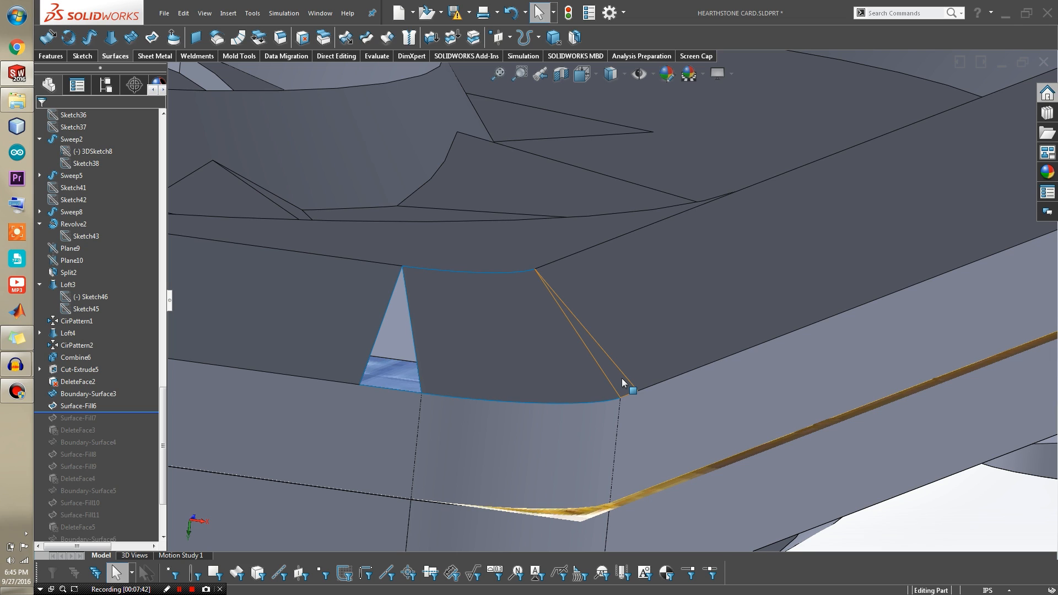
pyautogui.click(621, 378)
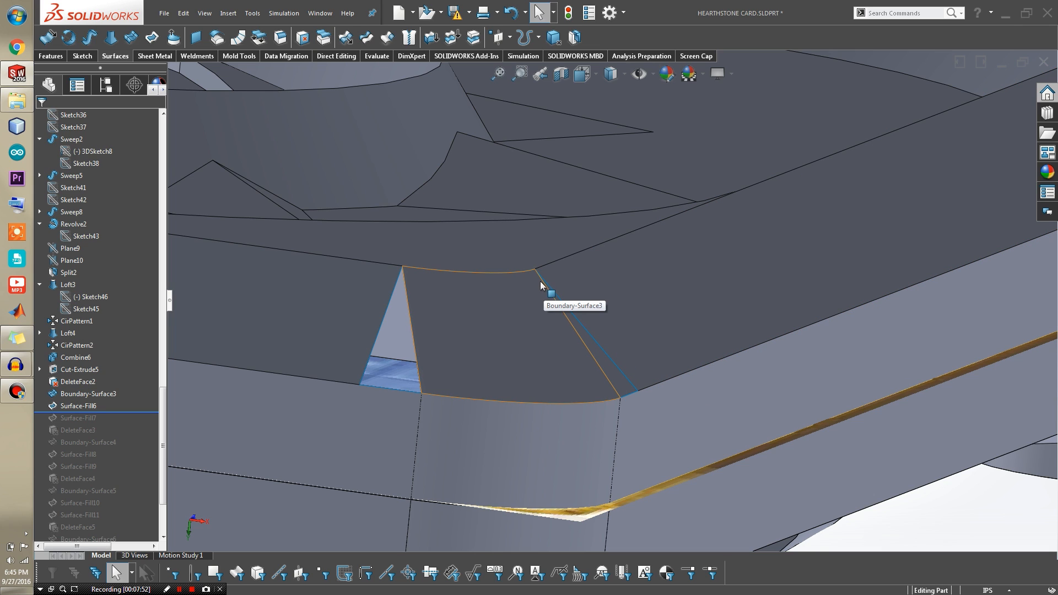
pyautogui.scroll(-5, 541, 282)
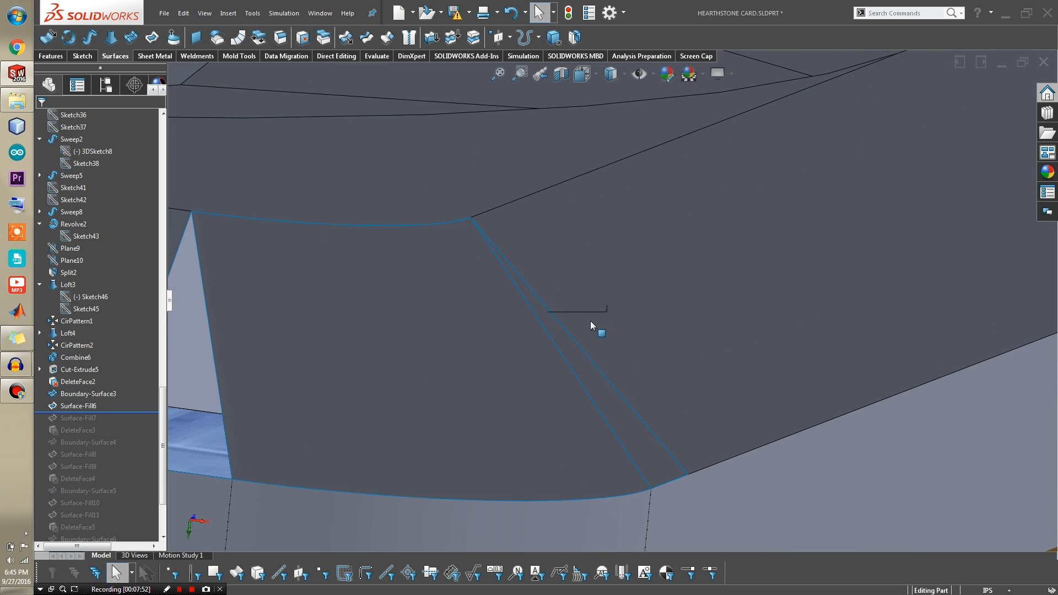
pyautogui.click(537, 362)
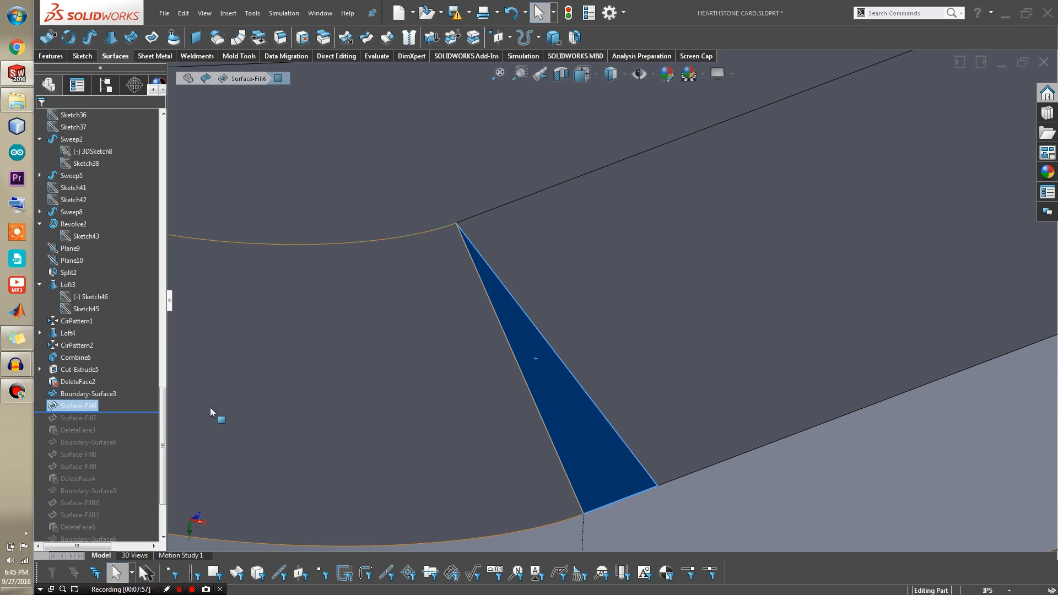
pyautogui.press('z')
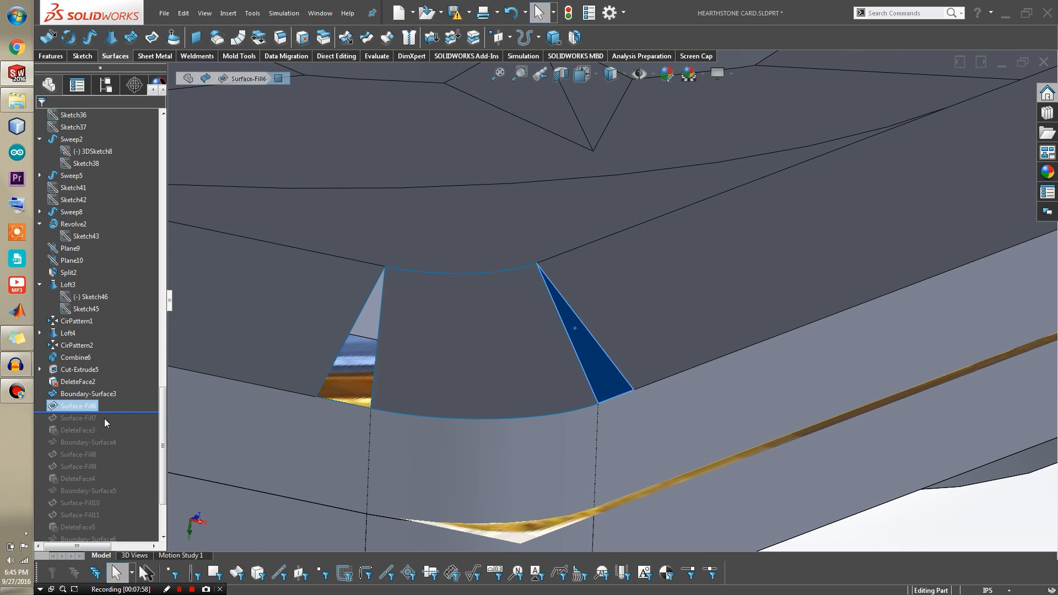
# Step: Roll the feature history forward to include Surface-Fill7 and DeleteFace3, and locate the next corner with its face removed
pyautogui.moveTo(116, 411); pyautogui.dragTo(115, 436)
pyautogui.scroll(1, 295, 403)
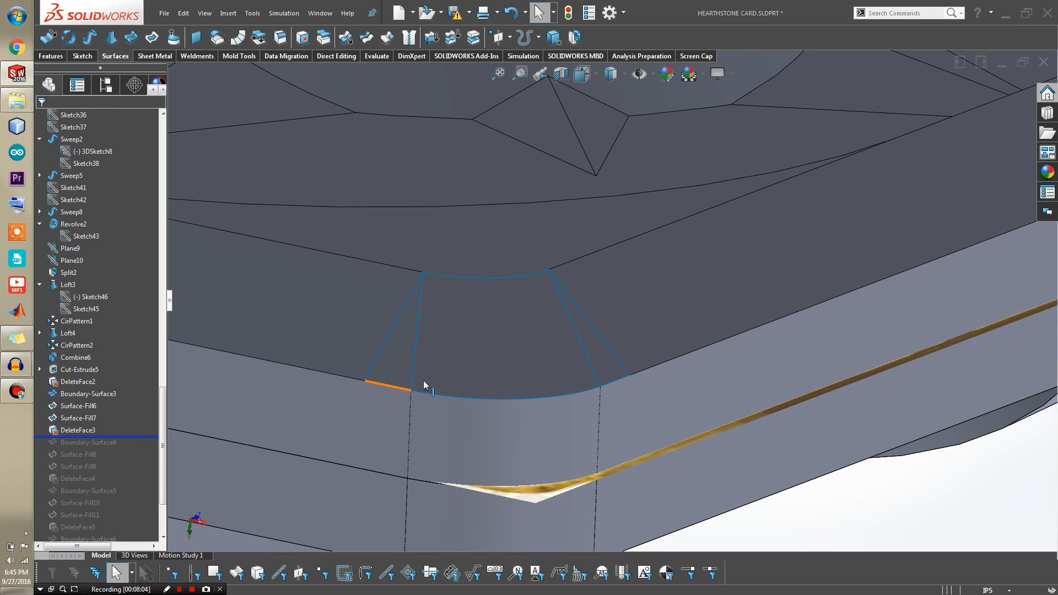
pyautogui.scroll(5, 425, 380)
pyautogui.scroll(5, 480, 378)
pyautogui.scroll(-4, 416, 295)
pyautogui.moveTo(542, 281); pyautogui.dragTo(626, 327, button='middle')
pyautogui.scroll(3, 940, 348)
pyautogui.scroll(-3, 843, 344)
pyautogui.scroll(3, 602, 313)
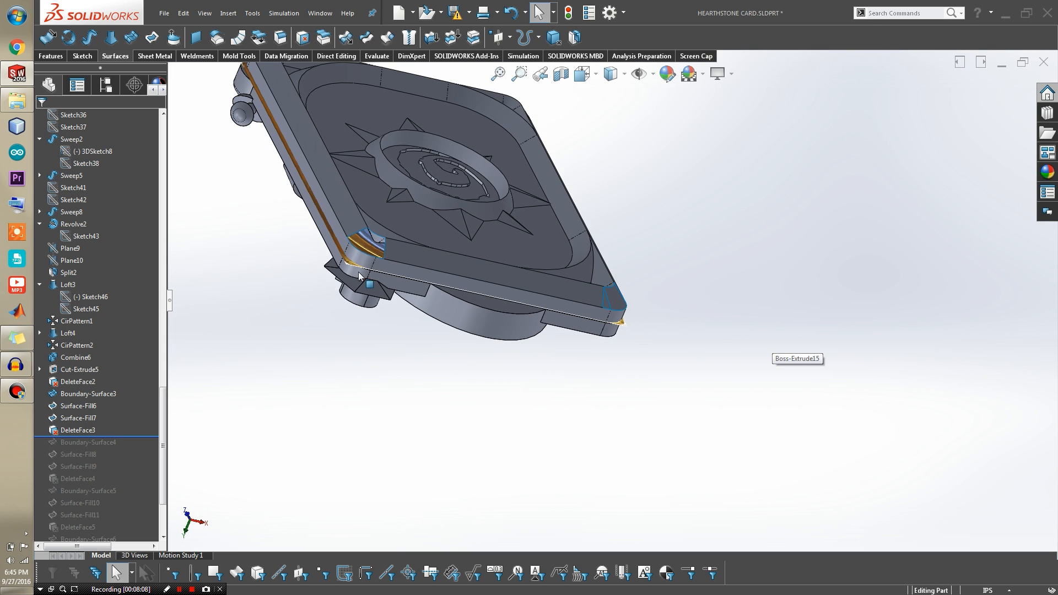
# Step: Compare the surfaced corner with the neighbouring corner opened by DeleteFace3, viewing the plate from several angles
pyautogui.scroll(-3, 361, 247)
pyautogui.scroll(5, 564, 155)
pyautogui.scroll(-3, 656, 270)
pyautogui.moveTo(637, 295); pyautogui.dragTo(535, 330, button='middle')
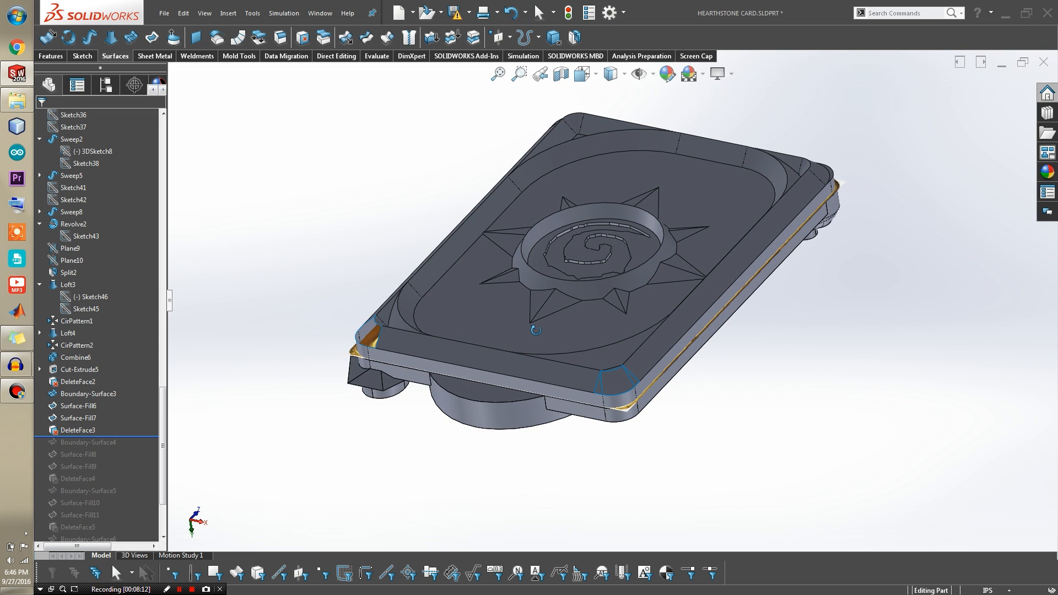
pyautogui.scroll(-5, 590, 384)
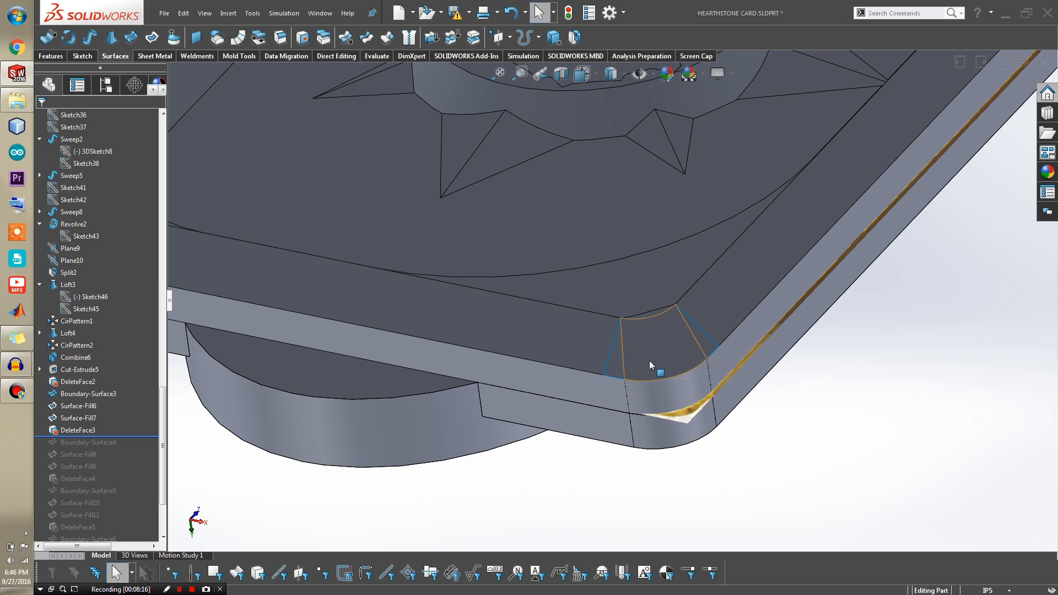
pyautogui.scroll(4, 649, 361)
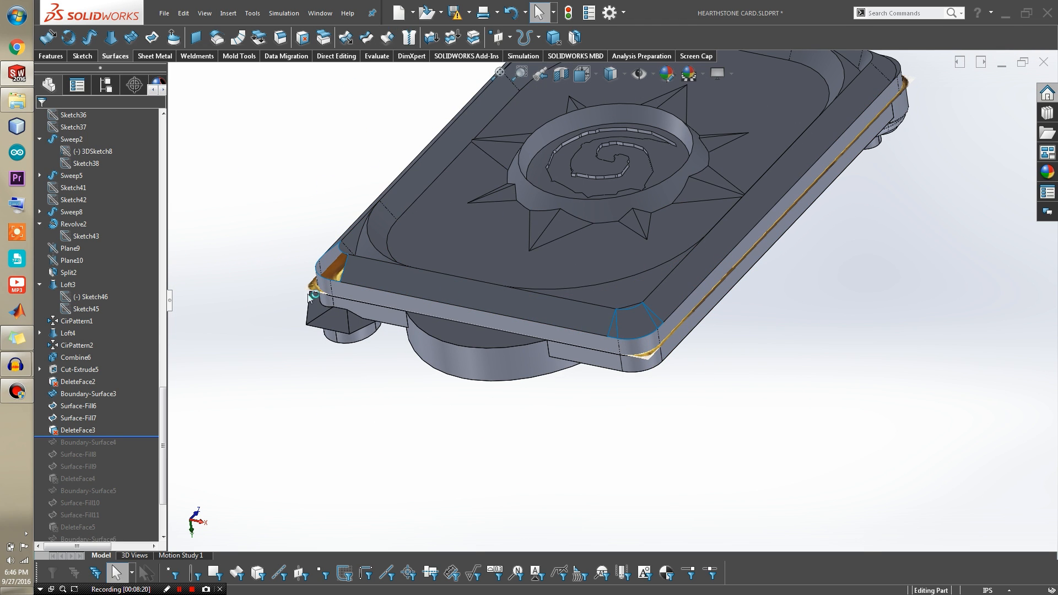
pyautogui.scroll(-1, 127, 446)
pyautogui.scroll(1, 462, 286)
pyautogui.moveTo(464, 286); pyautogui.dragTo(371, 410, button='middle')
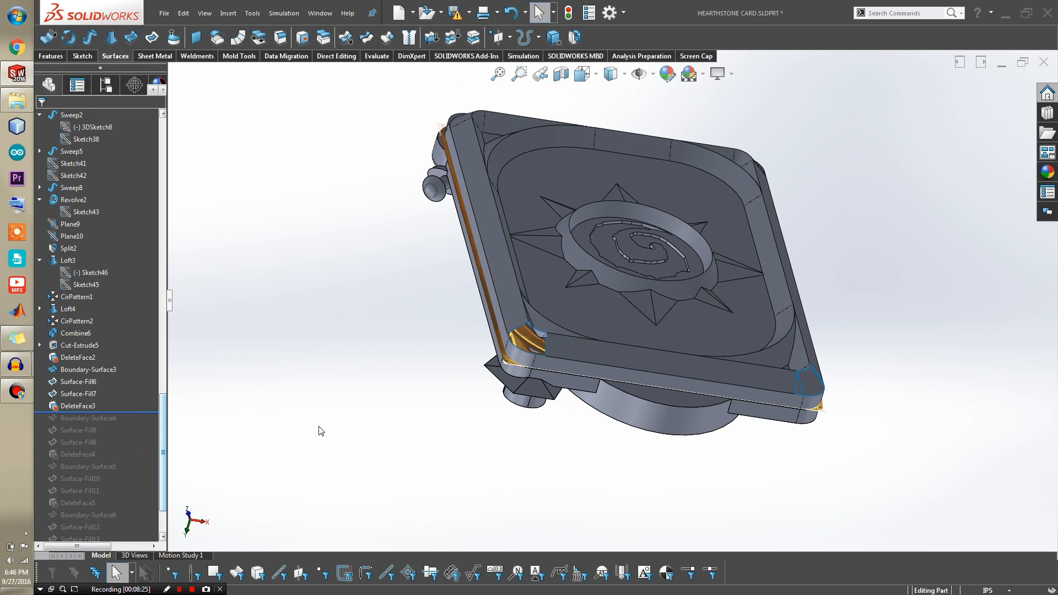
# Step: Roll the feature history forward to include everything through Surface-Fill13 and examine the surfaced corners of the back plate
pyautogui.scroll(-2, 132, 421)
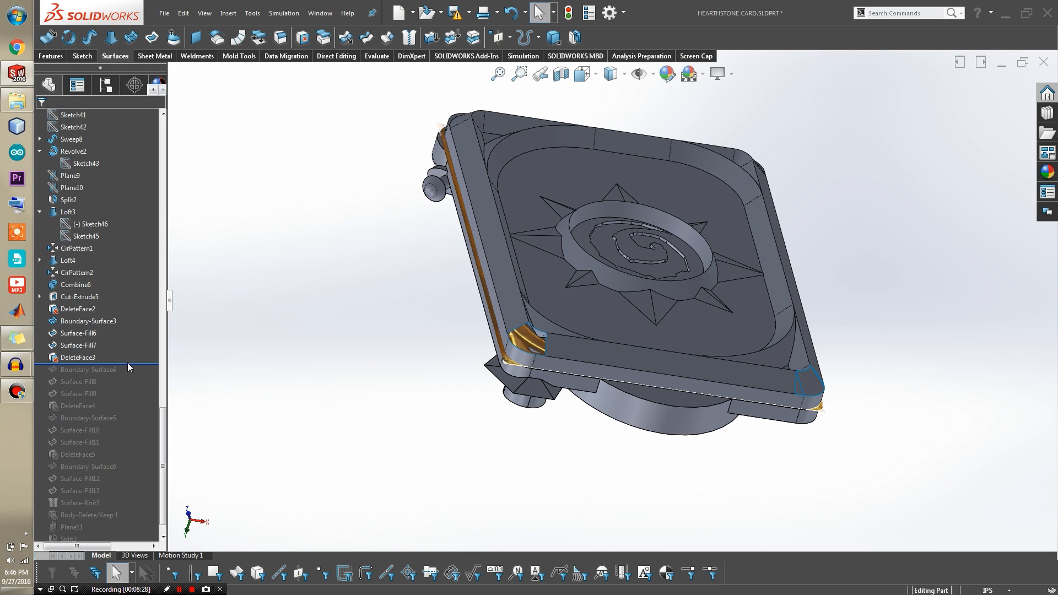
pyautogui.moveTo(127, 364); pyautogui.dragTo(123, 489)
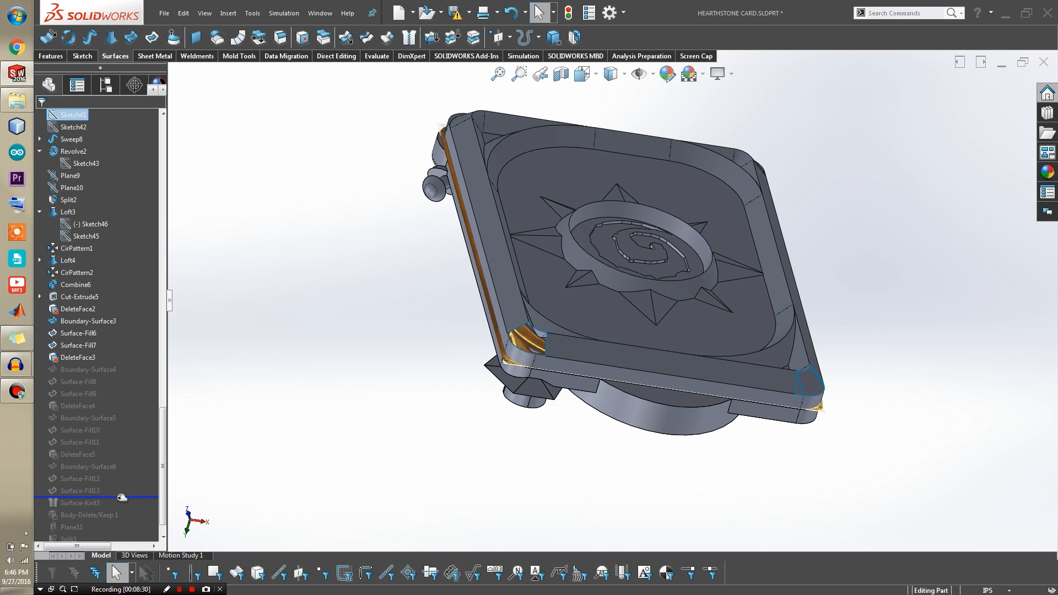
pyautogui.scroll(3, 721, 198)
pyautogui.scroll(-4, 721, 198)
pyautogui.moveTo(641, 316); pyautogui.dragTo(578, 371, button='middle')
pyautogui.scroll(-3, 681, 267)
pyautogui.moveTo(719, 231); pyautogui.dragTo(771, 249, button='middle')
pyautogui.scroll(-3, 765, 252)
pyautogui.moveTo(678, 284)
pyautogui.mouseDown(button='middle')
pyautogui.moveTo(636, 314)
pyautogui.moveTo(649, 242)
pyautogui.moveTo(557, 253)
pyautogui.mouseUp(button='middle')
pyautogui.scroll(3, 706, 217)
pyautogui.scroll(-2, 696, 178)
pyautogui.moveTo(696, 179); pyautogui.dragTo(760, 347, button='middle')
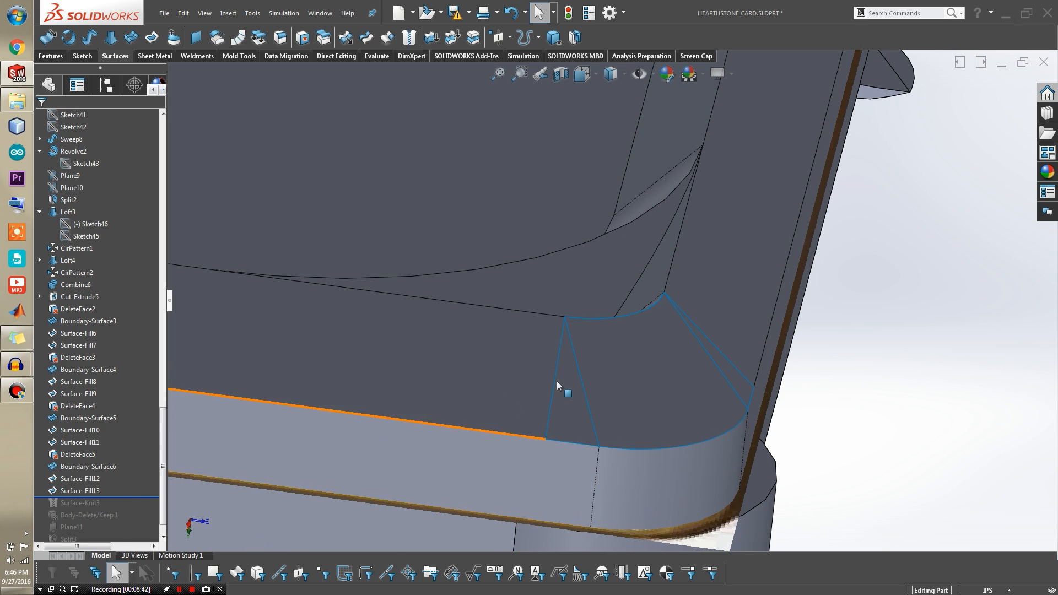
# Step: Roll the feature history forward to include Surface-Knit3 and check the corner's triangular fill patches
pyautogui.scroll(3, 556, 381)
pyautogui.moveTo(135, 496); pyautogui.dragTo(129, 503)
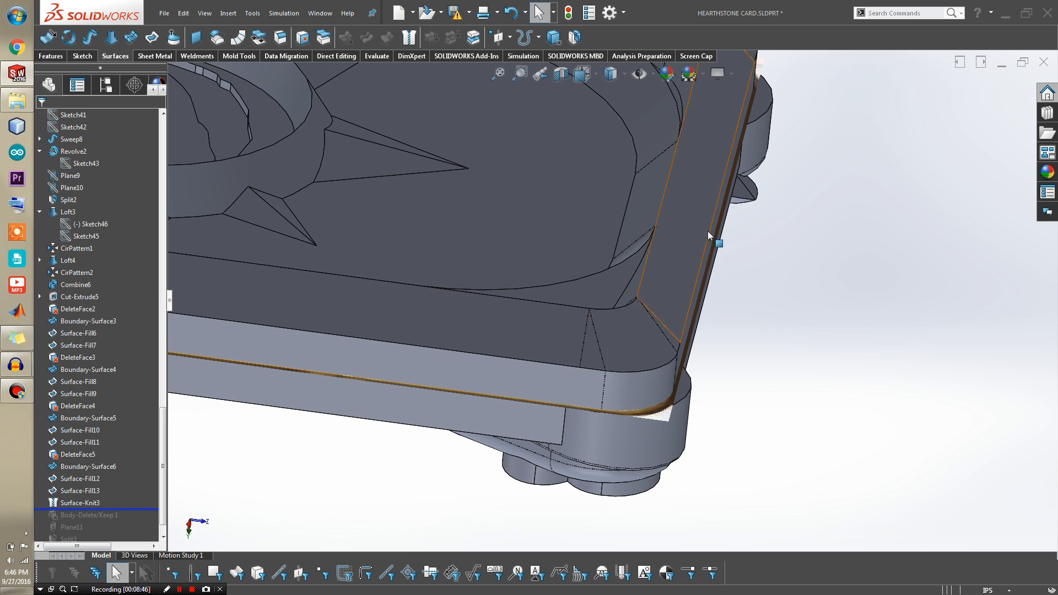
pyautogui.scroll(4, 730, 278)
pyautogui.scroll(-5, 606, 314)
pyautogui.scroll(-2, 476, 275)
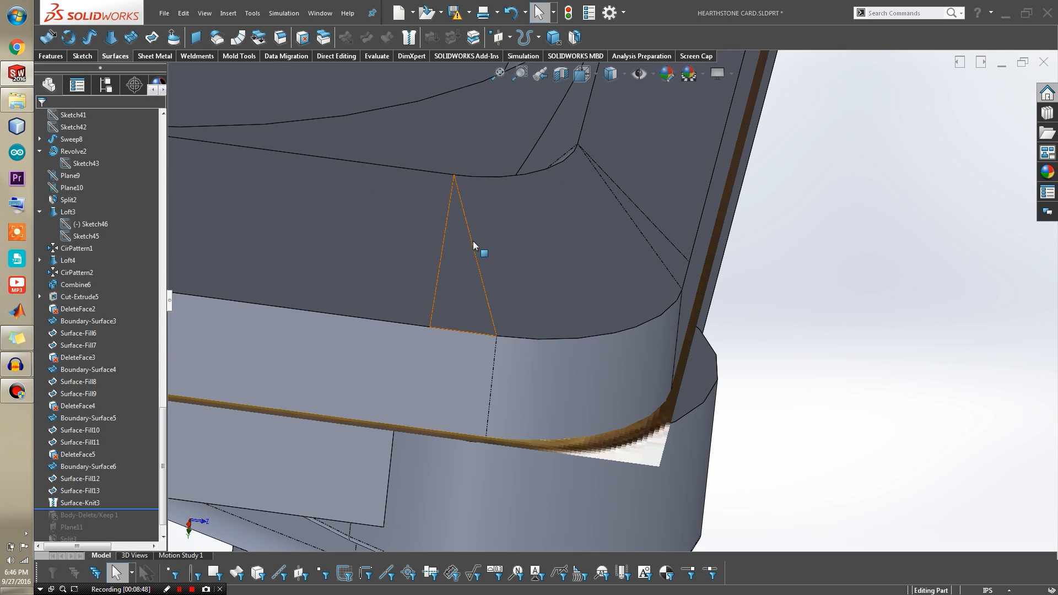
pyautogui.scroll(5, 539, 262)
pyautogui.scroll(-5, 559, 310)
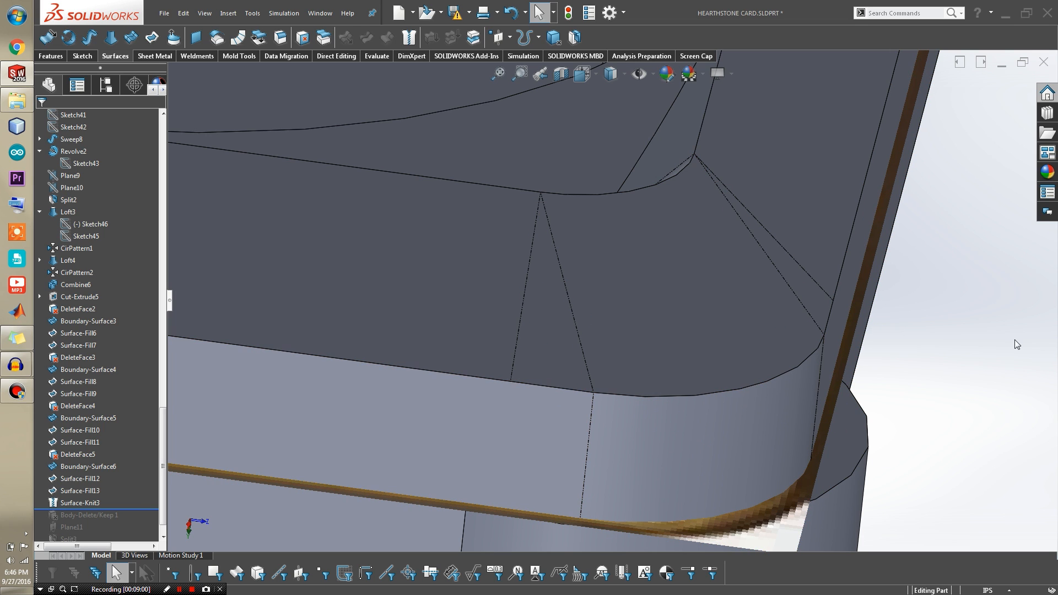
# Step: Examine how the Boundary-Surface6 corner joins the back plate's sloped borders from several angles
pyautogui.scroll(4, 892, 354)
pyautogui.scroll(-2, 601, 285)
pyautogui.moveTo(602, 286); pyautogui.dragTo(564, 296, button='middle')
pyautogui.scroll(3, 565, 296)
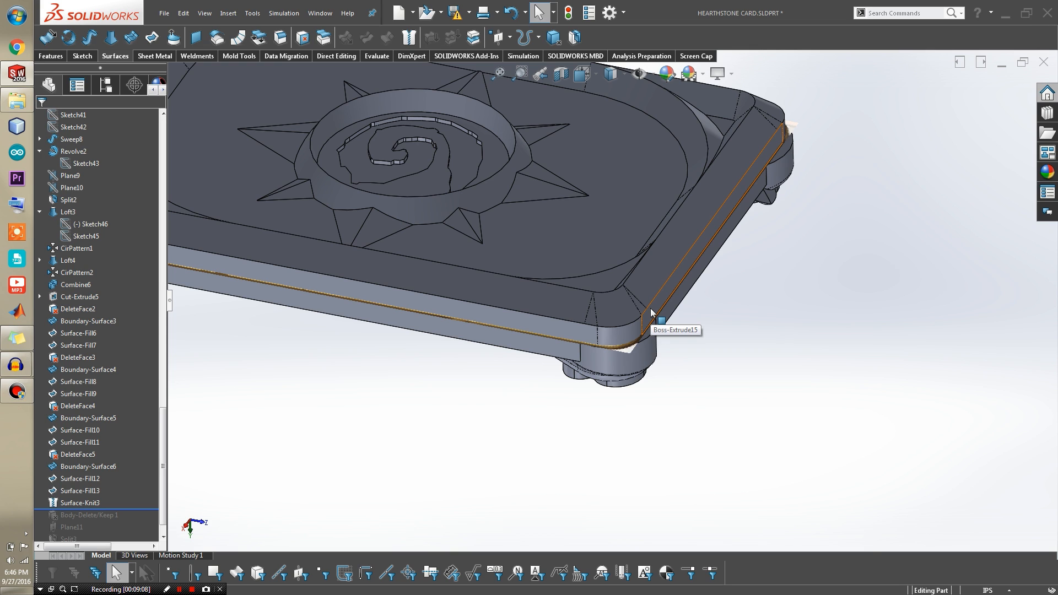
pyautogui.scroll(-4, 651, 312)
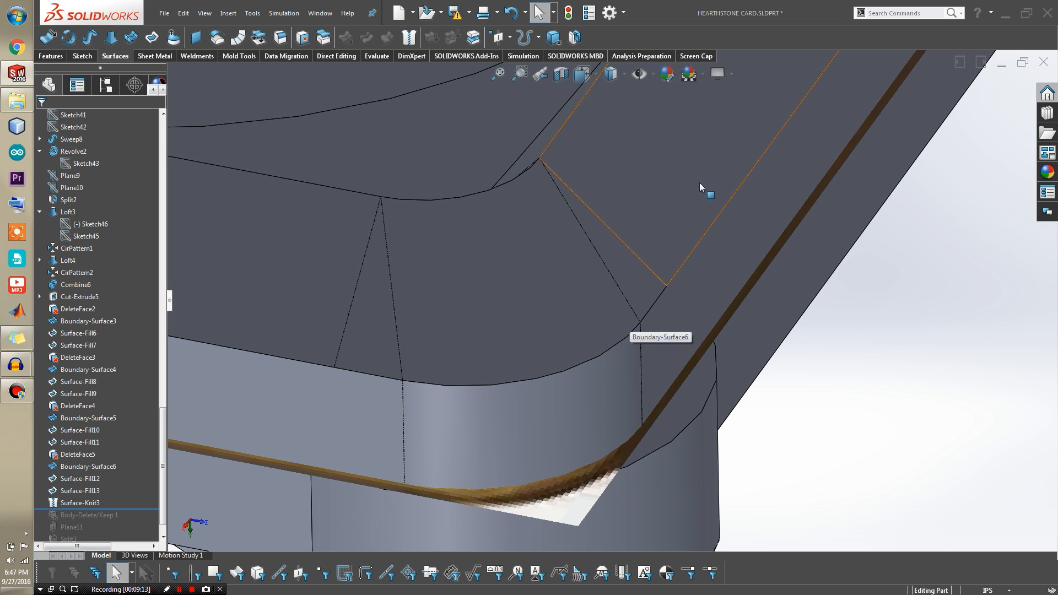
pyautogui.moveTo(668, 189); pyautogui.dragTo(611, 415, button='middle')
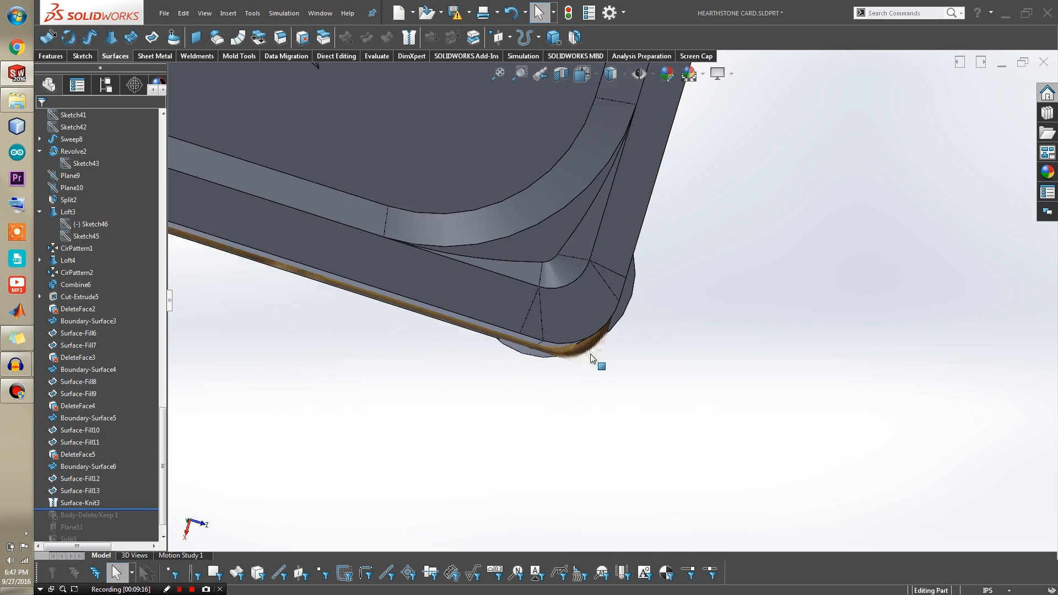
# Step: Roll the feature history forward to include Body-Delete/Keep 1 and view the remaining back plate at its corner
pyautogui.moveTo(138, 509); pyautogui.dragTo(138, 521)
pyautogui.scroll(4, 452, 331)
pyautogui.scroll(-4, 510, 301)
pyautogui.moveTo(628, 311); pyautogui.dragTo(629, 185, button='middle')
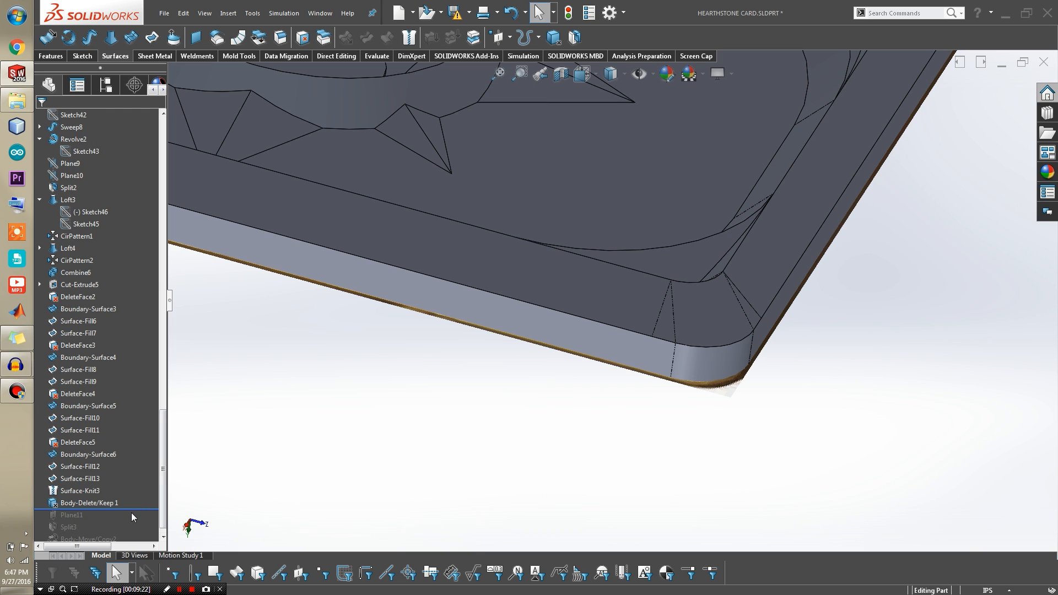
# Step: Roll the feature history back to Surface-Knit3 and view the full card with its back plate from several angles
pyautogui.moveTo(131, 512); pyautogui.dragTo(132, 499)
pyautogui.moveTo(427, 345); pyautogui.dragTo(417, 405, button='middle')
pyautogui.scroll(3, 408, 408)
pyautogui.scroll(-1, 71, 514)
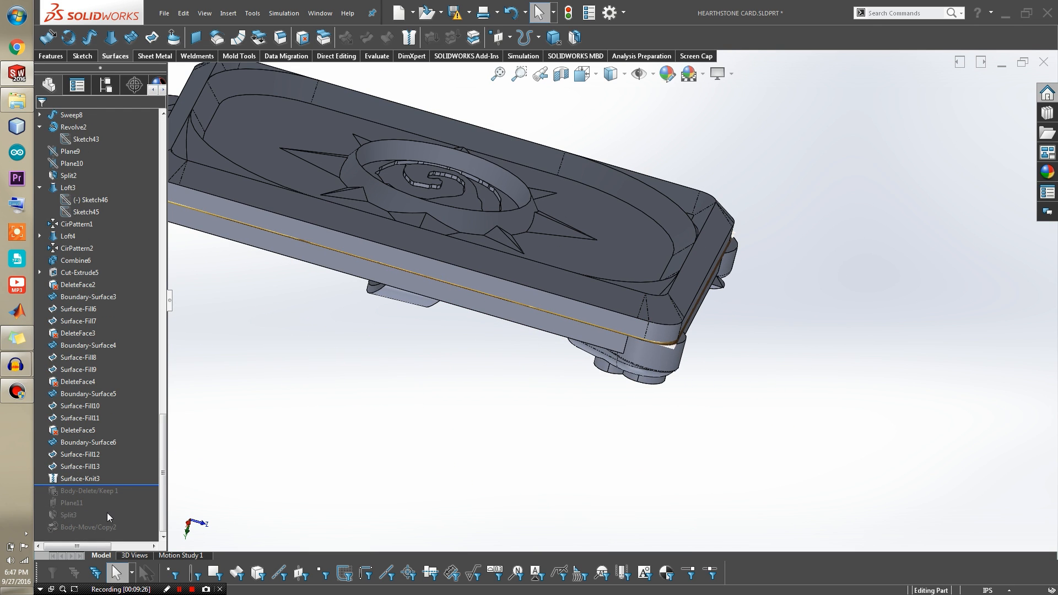
pyautogui.scroll(4, 515, 394)
pyautogui.moveTo(500, 306); pyautogui.dragTo(551, 247, button='middle')
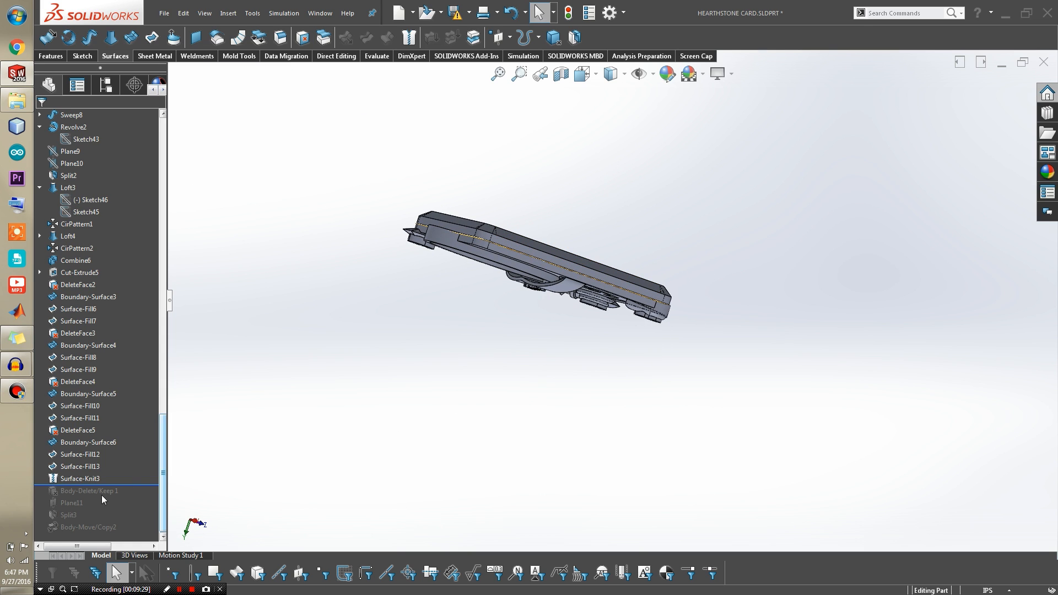
pyautogui.moveTo(429, 260); pyautogui.dragTo(570, 421, button='middle')
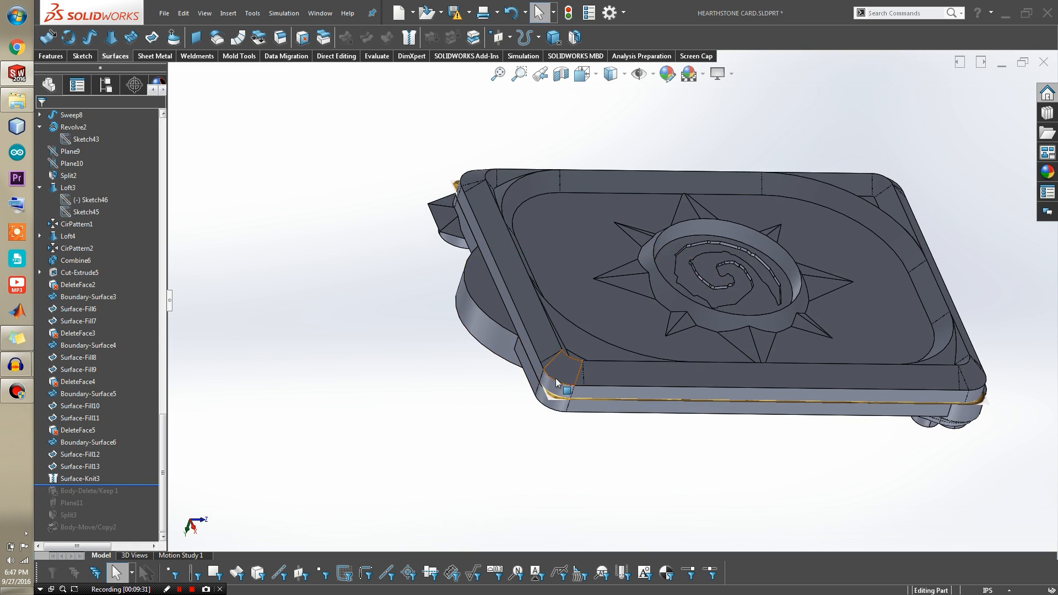
# Step: Hide Sketch35, the sketch holding Sketch Picture2 between the card and the back plate
pyautogui.scroll(-5, 574, 416)
pyautogui.click(563, 401)
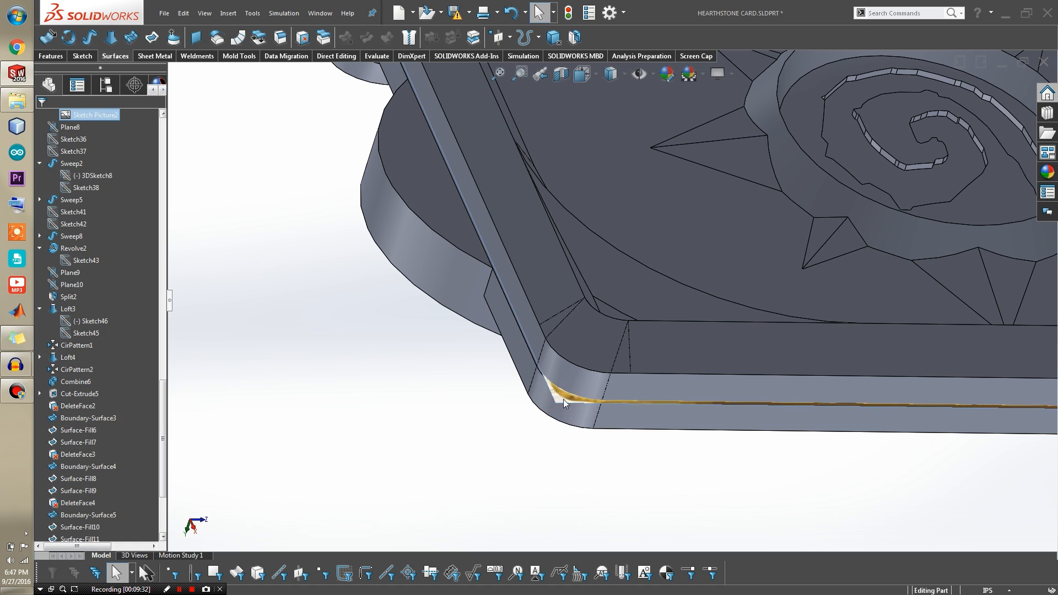
pyautogui.scroll(3, 113, 193)
pyautogui.click(74, 151)
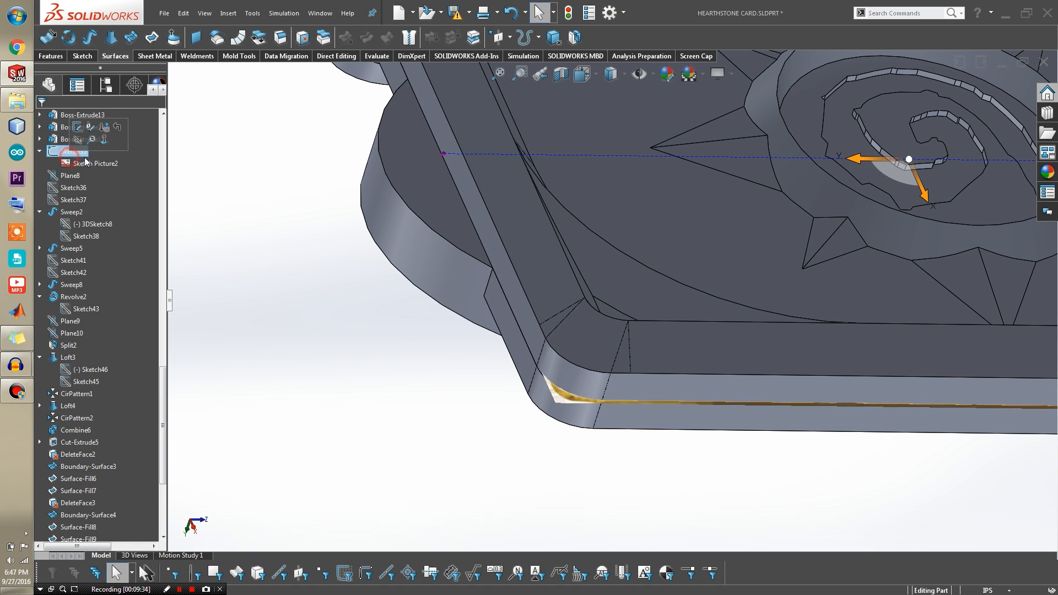
pyautogui.click(81, 142)
pyautogui.click(361, 342)
pyautogui.scroll(-5, 96, 349)
pyautogui.moveTo(531, 468)
pyautogui.mouseDown(button='middle')
pyautogui.moveTo(503, 375)
pyautogui.moveTo(529, 321)
pyautogui.moveTo(520, 345)
pyautogui.mouseUp(button='middle')
pyautogui.scroll(5, 559, 392)
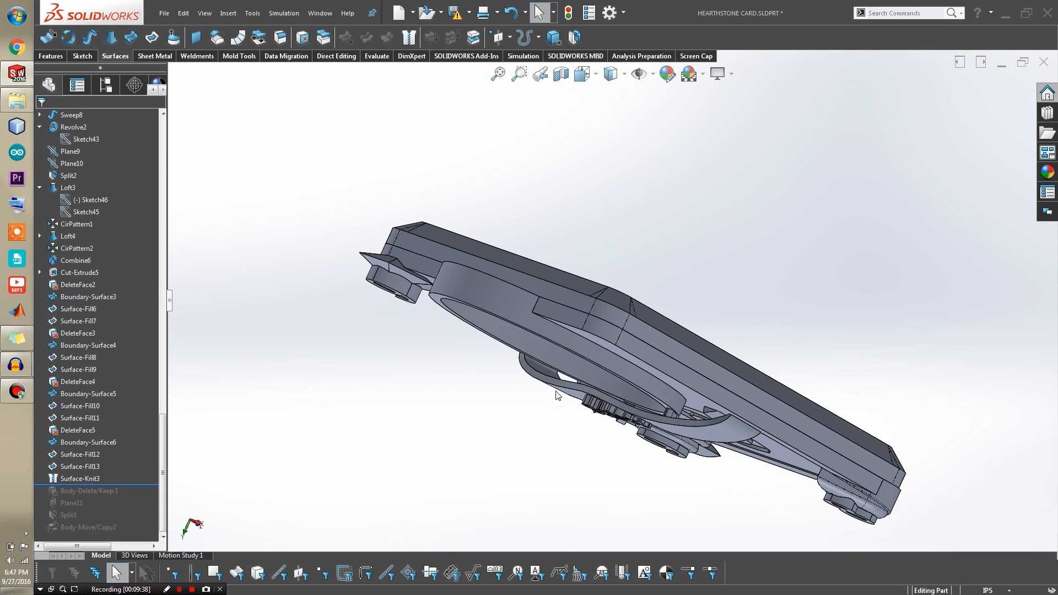
# Step: Turn on Rotate About Scene Floor and select the long seam edge between the front card and the back plate
pyautogui.moveTo(560, 394); pyautogui.dragTo(683, 332, button='middle')
pyautogui.click(869, 320)
pyautogui.rightClick(870, 359)
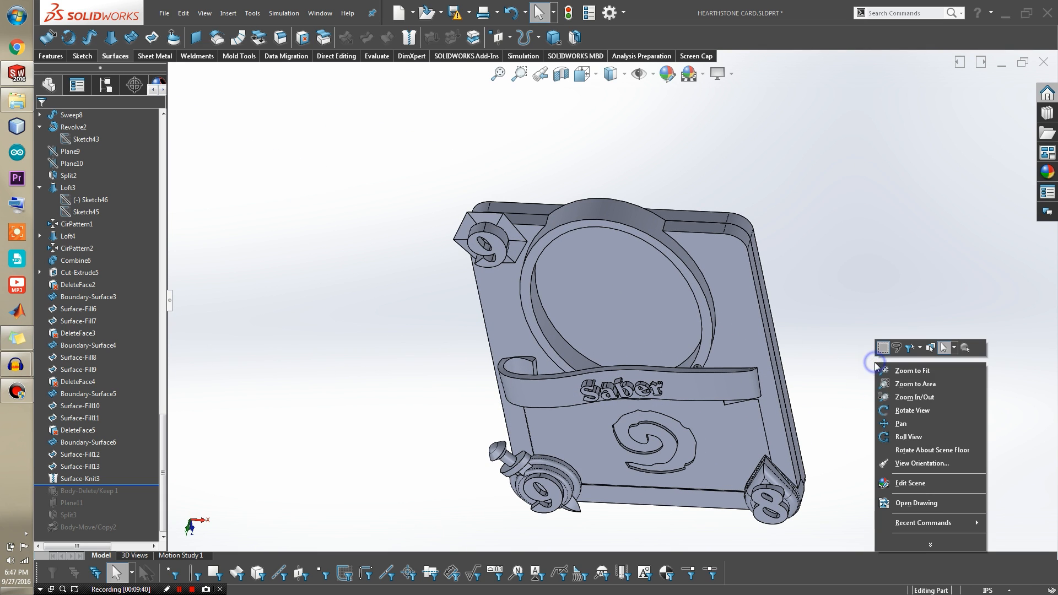
pyautogui.click(935, 457)
pyautogui.moveTo(795, 474); pyautogui.dragTo(399, 384, button='middle')
pyautogui.moveTo(313, 413); pyautogui.dragTo(743, 358, button='middle')
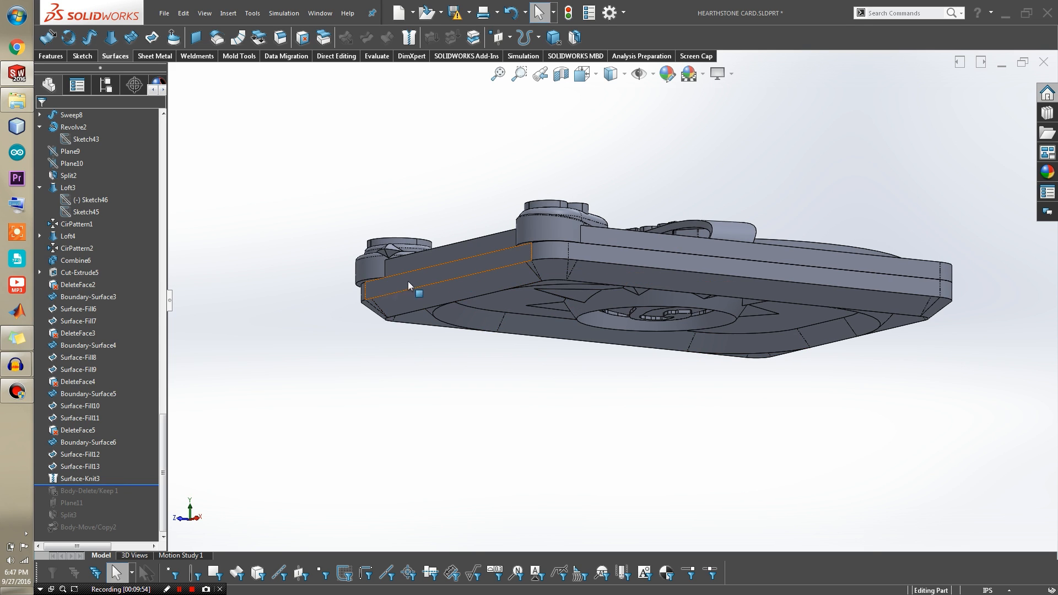
pyautogui.scroll(-5, 580, 291)
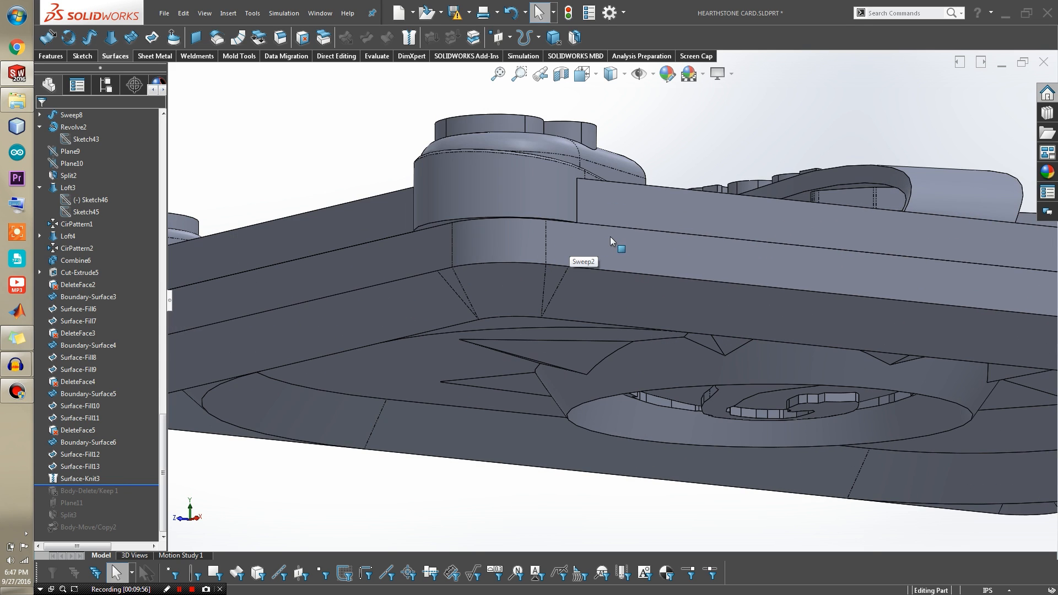
pyautogui.click(623, 234)
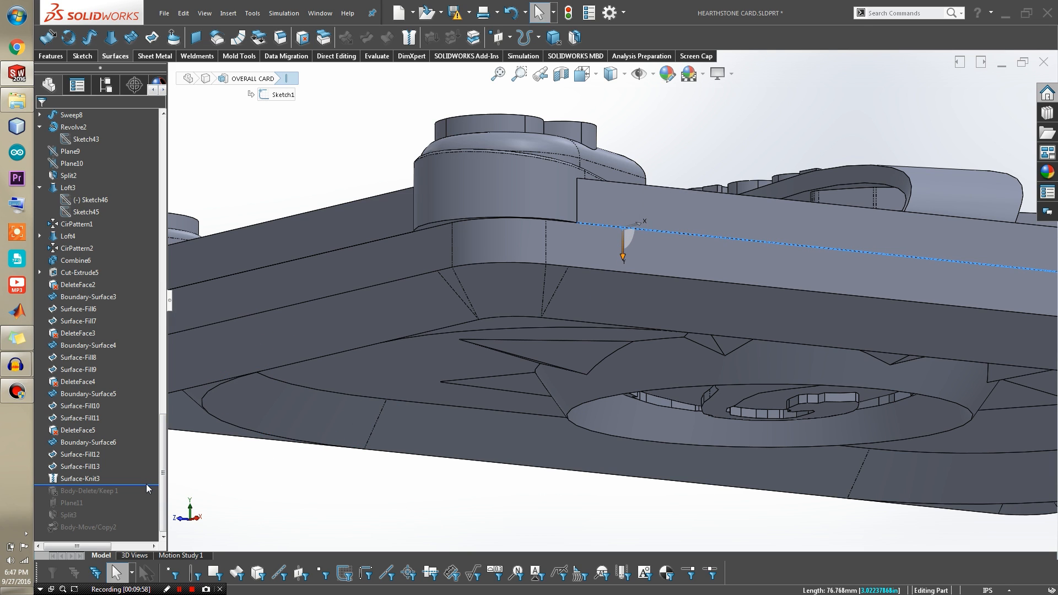
# Step: Roll the feature history forward past Body-Delete/Keep 1 and inspect the isolated back plate's spiral, spikes and corners
pyautogui.moveTo(148, 485); pyautogui.dragTo(147, 497)
pyautogui.moveTo(465, 378); pyautogui.dragTo(531, 289, button='middle')
pyautogui.scroll(4, 531, 289)
pyautogui.scroll(-3, 711, 282)
pyautogui.moveTo(738, 332); pyautogui.dragTo(577, 314, button='middle')
pyautogui.scroll(5, 710, 310)
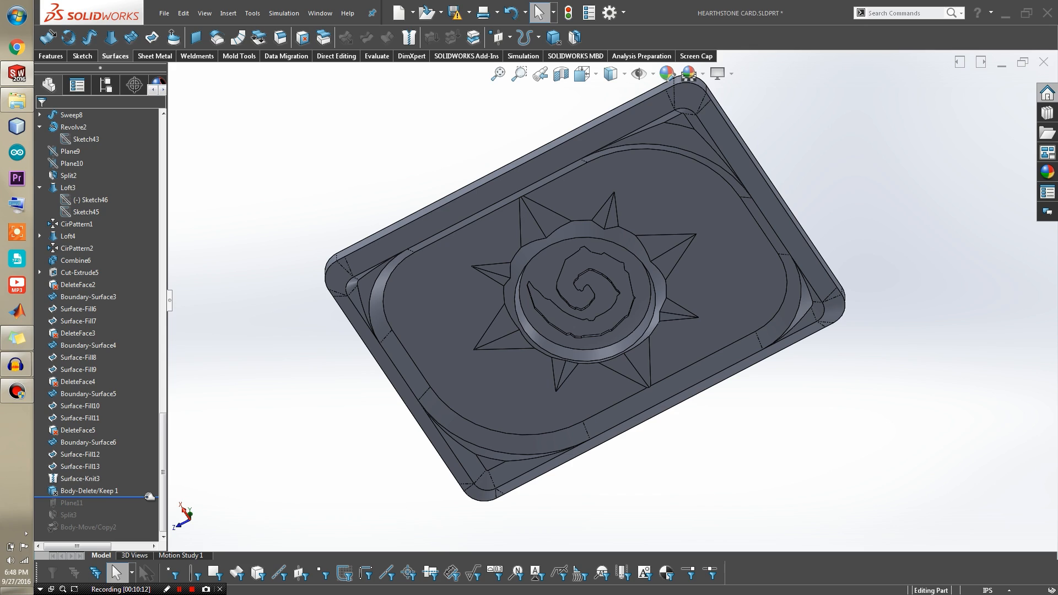
# Step: Roll the feature history back to Surface-Knit3, and select the back plate's side face and the OVERALL CARD front face
pyautogui.moveTo(149, 496)
pyautogui.mouseDown()
pyautogui.moveTo(138, 511)
pyautogui.moveTo(140, 487)
pyautogui.mouseUp()
pyautogui.moveTo(316, 369); pyautogui.dragTo(518, 370, button='middle')
pyautogui.click(634, 335)
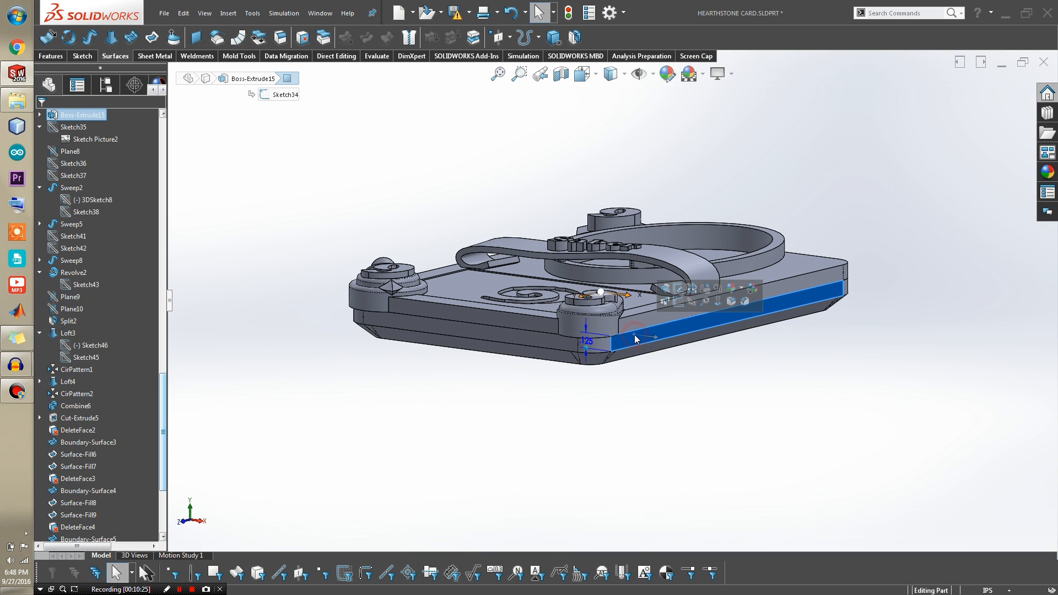
pyautogui.moveTo(633, 335); pyautogui.dragTo(590, 230, button='middle')
pyautogui.click(536, 177)
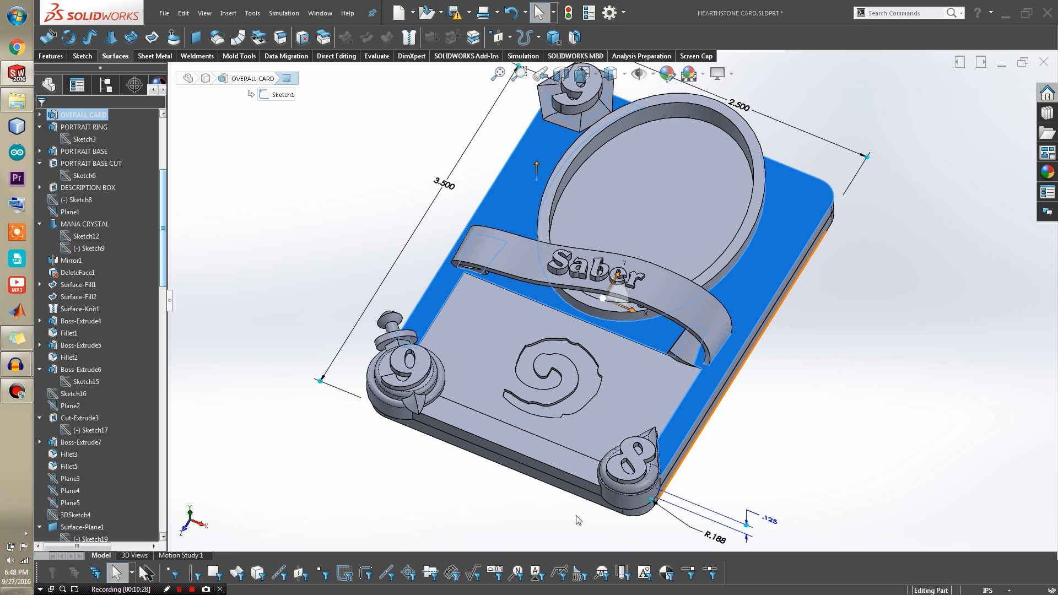
# Step: Hide the back plate body and view the front card body on its own
pyautogui.scroll(-2, 411, 456)
pyautogui.moveTo(468, 440); pyautogui.dragTo(623, 382, button='middle')
pyautogui.click(623, 382)
pyautogui.click(683, 350)
pyautogui.moveTo(654, 432); pyautogui.dragTo(805, 480, button='middle')
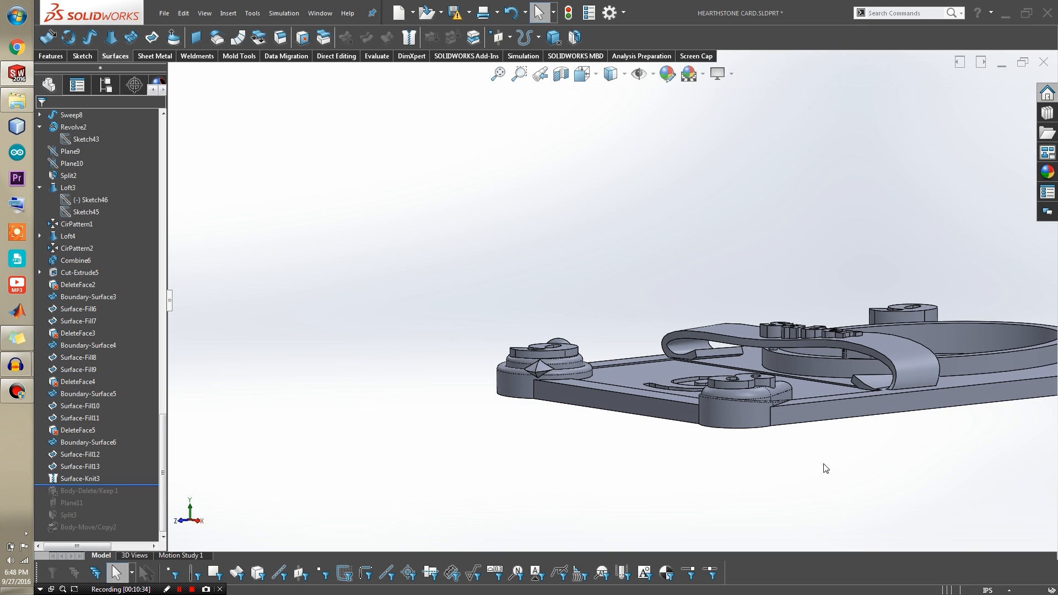
pyautogui.moveTo(633, 297); pyautogui.dragTo(606, 240, button='middle')
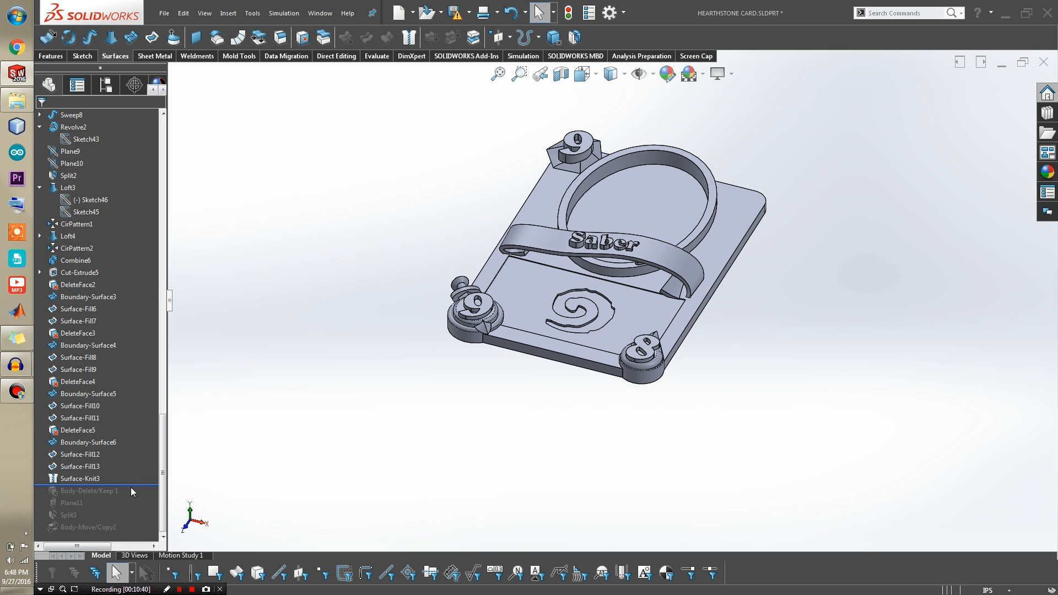
# Step: Roll the feature history forward to include Body-Delete/Keep 1 and show the hidden Surface-Knit3 solid body
pyautogui.moveTo(131, 486); pyautogui.dragTo(135, 496)
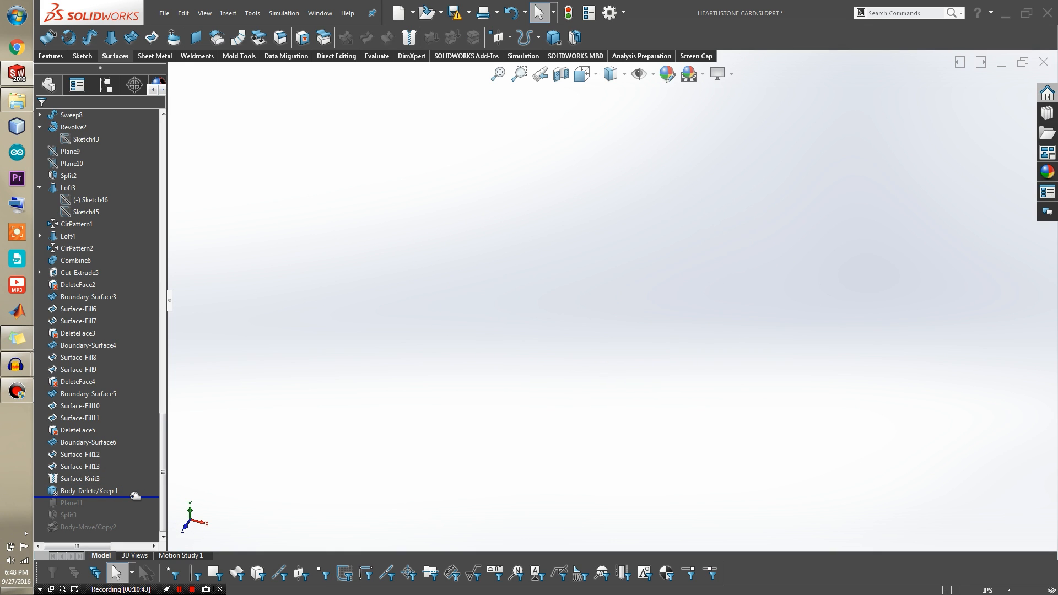
pyautogui.scroll(20, 153, 213)
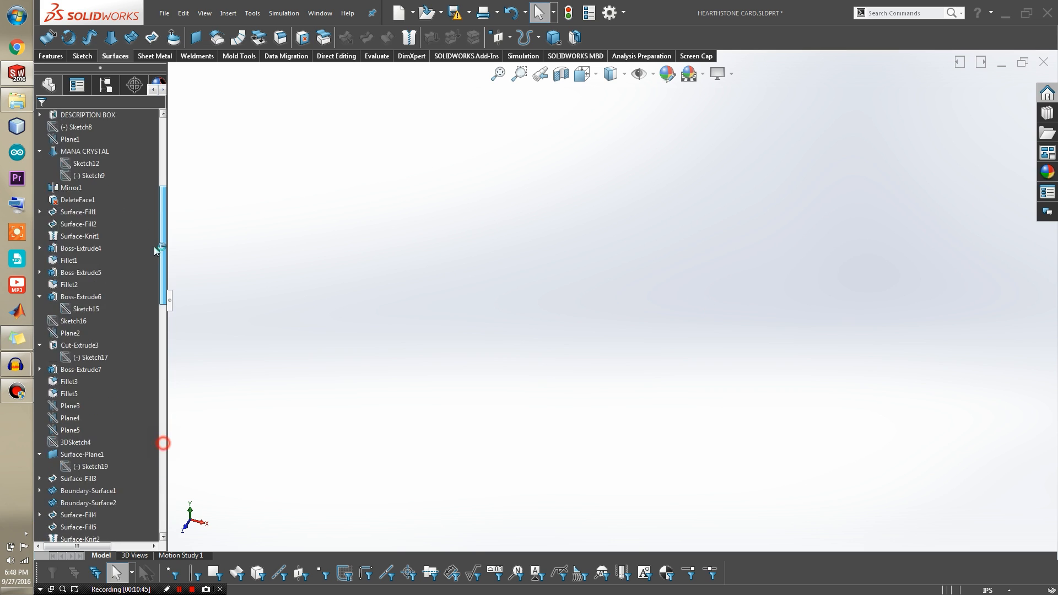
pyautogui.click(88, 187)
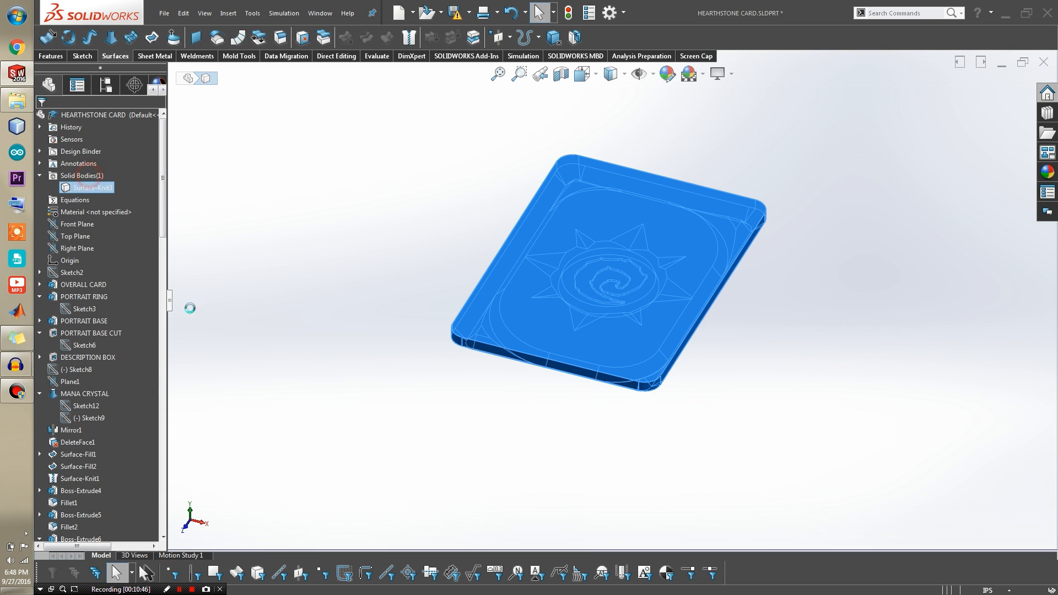
pyautogui.click(266, 382)
pyautogui.moveTo(628, 280); pyautogui.dragTo(553, 358, button='middle')
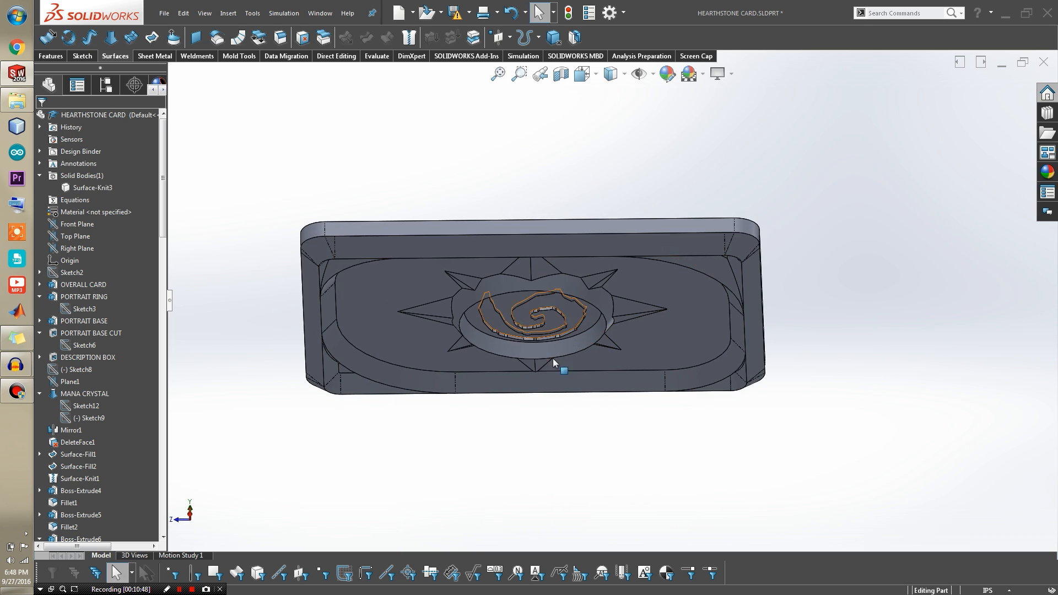
# Step: Roll the feature history forward to include Plane11 and locate that plane at the back plate's corner
pyautogui.moveTo(161, 217); pyautogui.dragTo(139, 508)
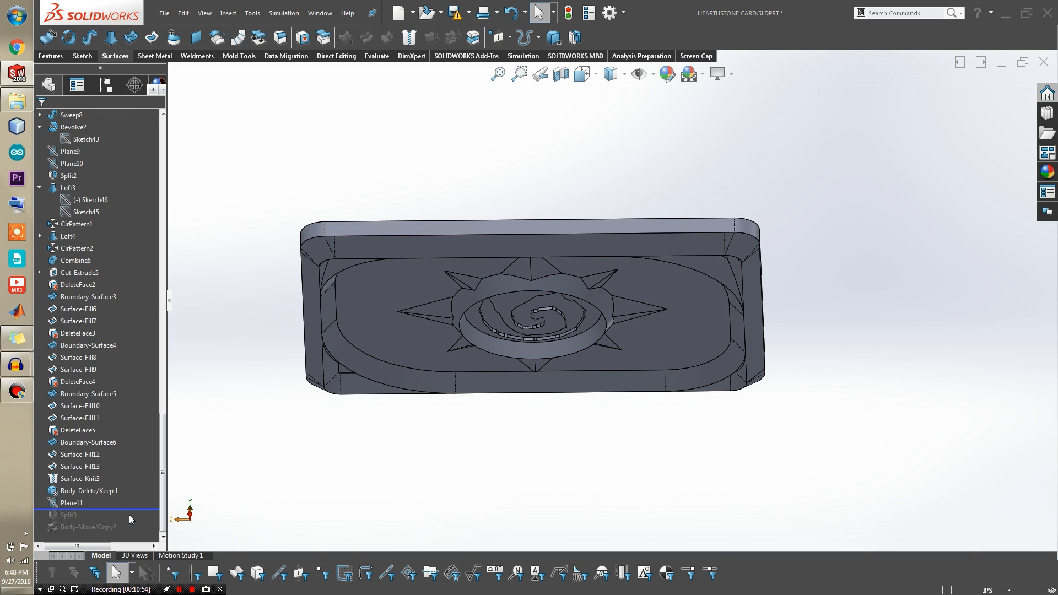
pyautogui.click(71, 502)
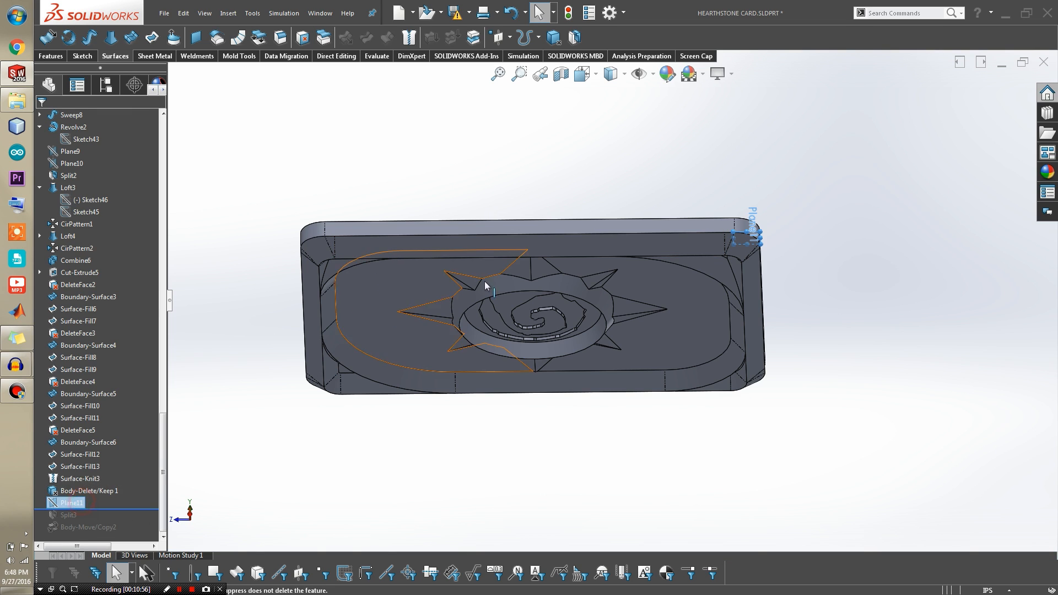
pyautogui.scroll(-5, 747, 238)
pyautogui.moveTo(746, 238); pyautogui.dragTo(733, 299, button='middle')
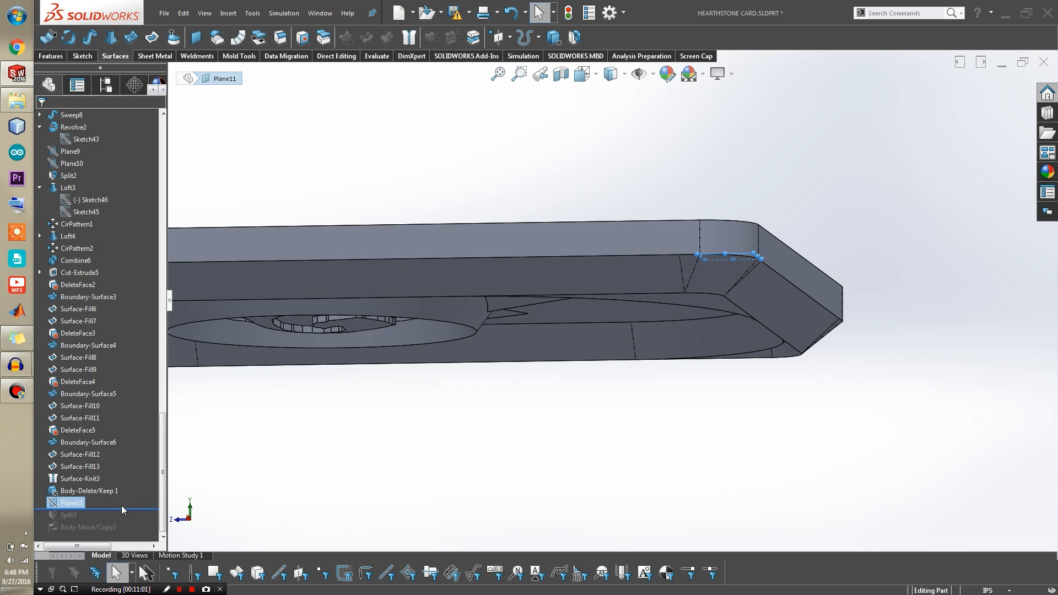
# Step: Roll the feature history forward through Split3 and Body-Move/Copy2, viewing the separate frame and spiked spiral emblem
pyautogui.moveTo(120, 508); pyautogui.dragTo(122, 514)
pyautogui.moveTo(441, 300); pyautogui.dragTo(466, 266, button='middle')
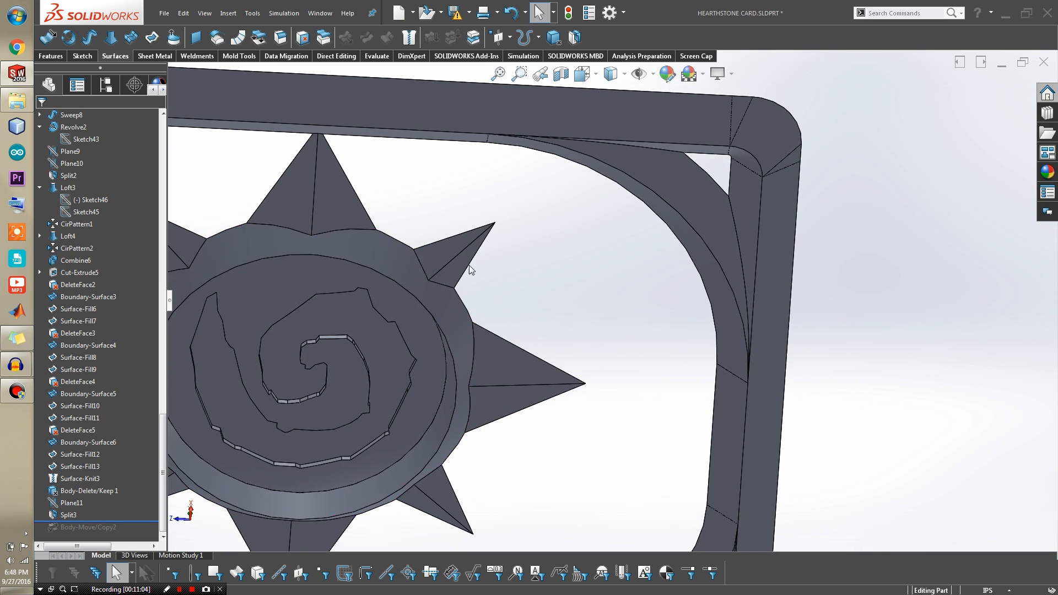
pyautogui.scroll(6, 337, 351)
pyautogui.moveTo(464, 381); pyautogui.dragTo(491, 236, button='middle')
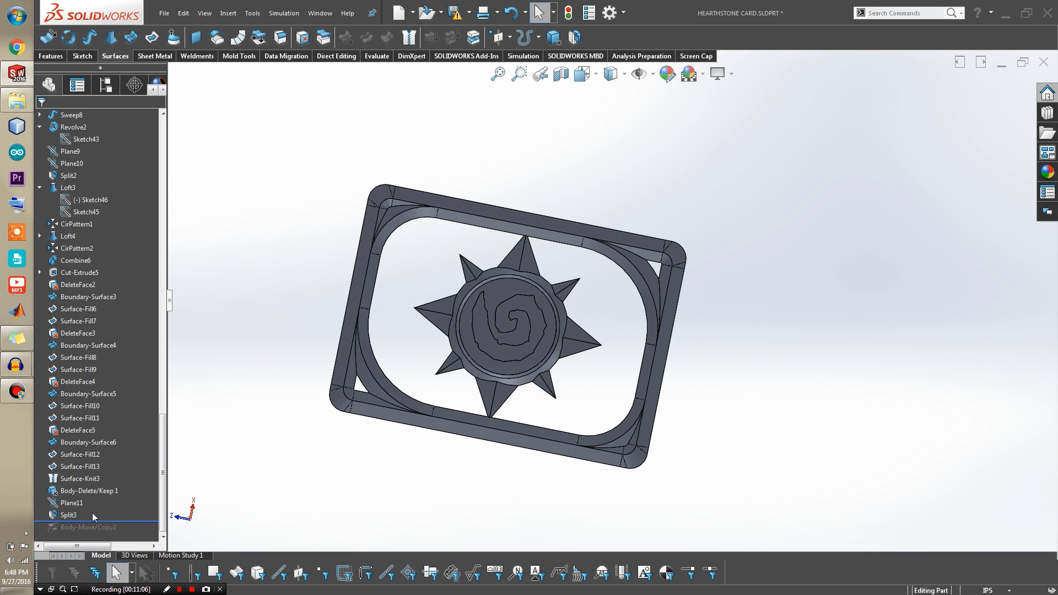
pyautogui.moveTo(103, 521); pyautogui.dragTo(135, 537)
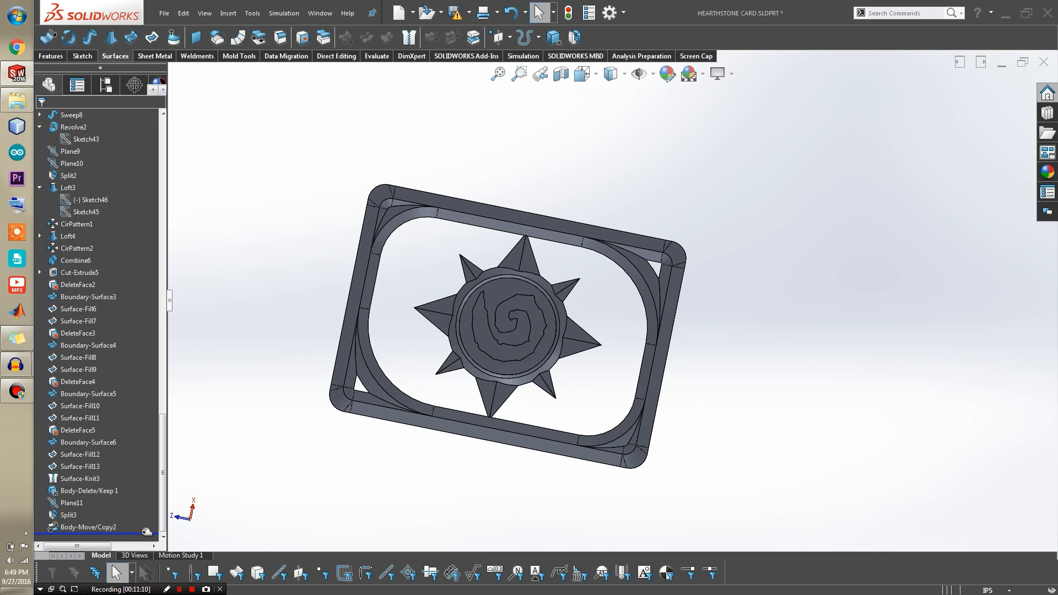
# Step: Roll the feature history back to Surface-Knit3 and view the complete card from its front side
pyautogui.moveTo(146, 532); pyautogui.dragTo(152, 485)
pyautogui.moveTo(373, 265); pyautogui.dragTo(453, 571, button='middle')
pyautogui.scroll(-2, 537, 368)
pyautogui.scroll(1, 500, 292)
pyautogui.moveTo(500, 292); pyautogui.dragTo(442, 312, button='middle')
pyautogui.scroll(3, 438, 303)
pyautogui.scroll(-3, 436, 257)
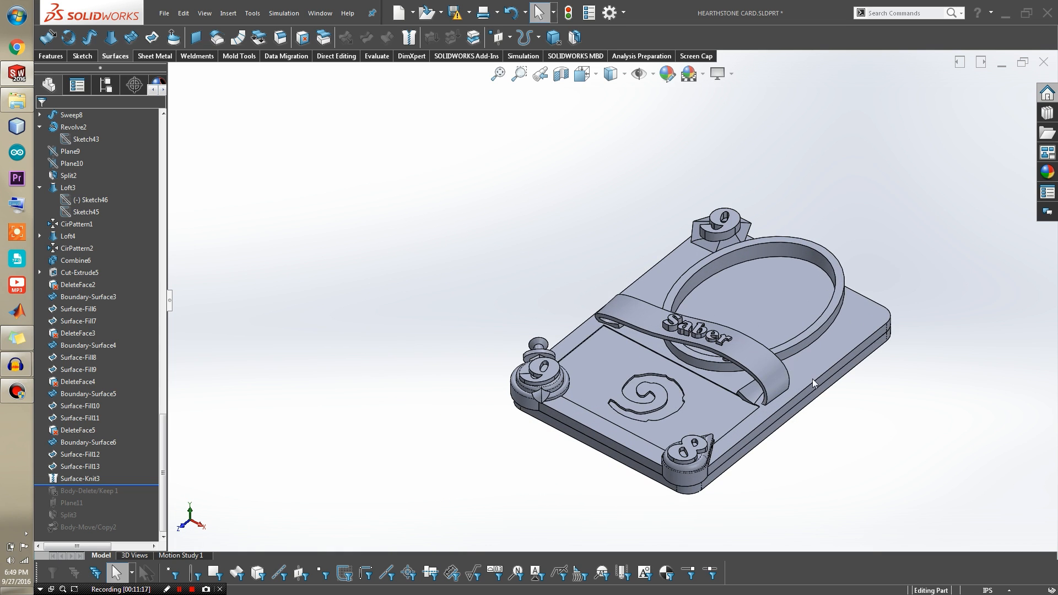
pyautogui.scroll(4, 812, 379)
pyautogui.scroll(-4, 837, 393)
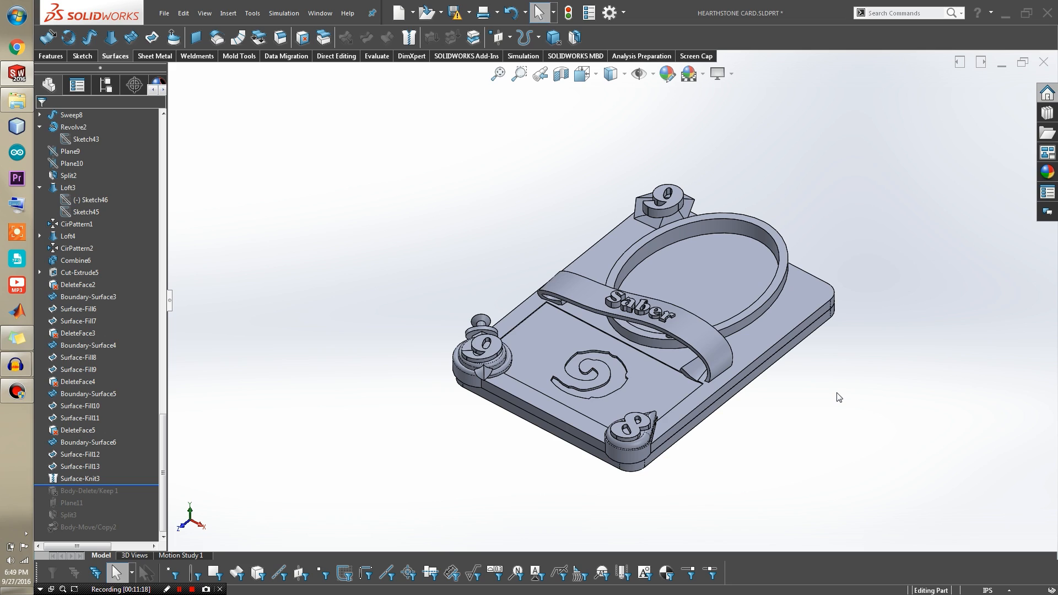